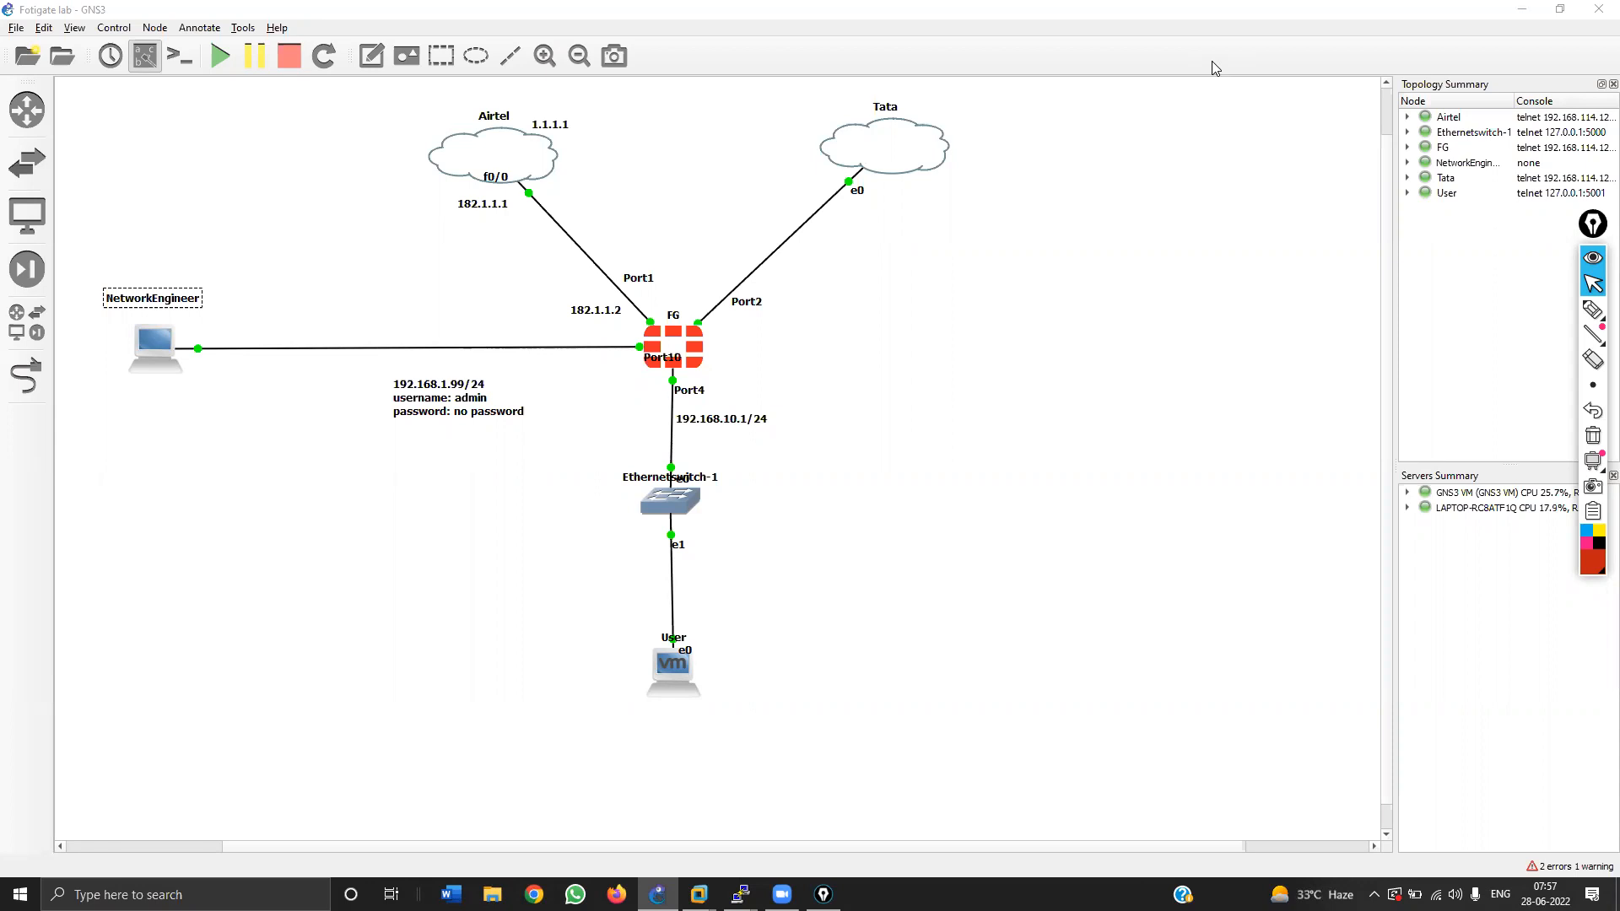
Step: Draw a red arrow at the FG firewall, then wipe it and reselect the pen
left_click(1593, 310)
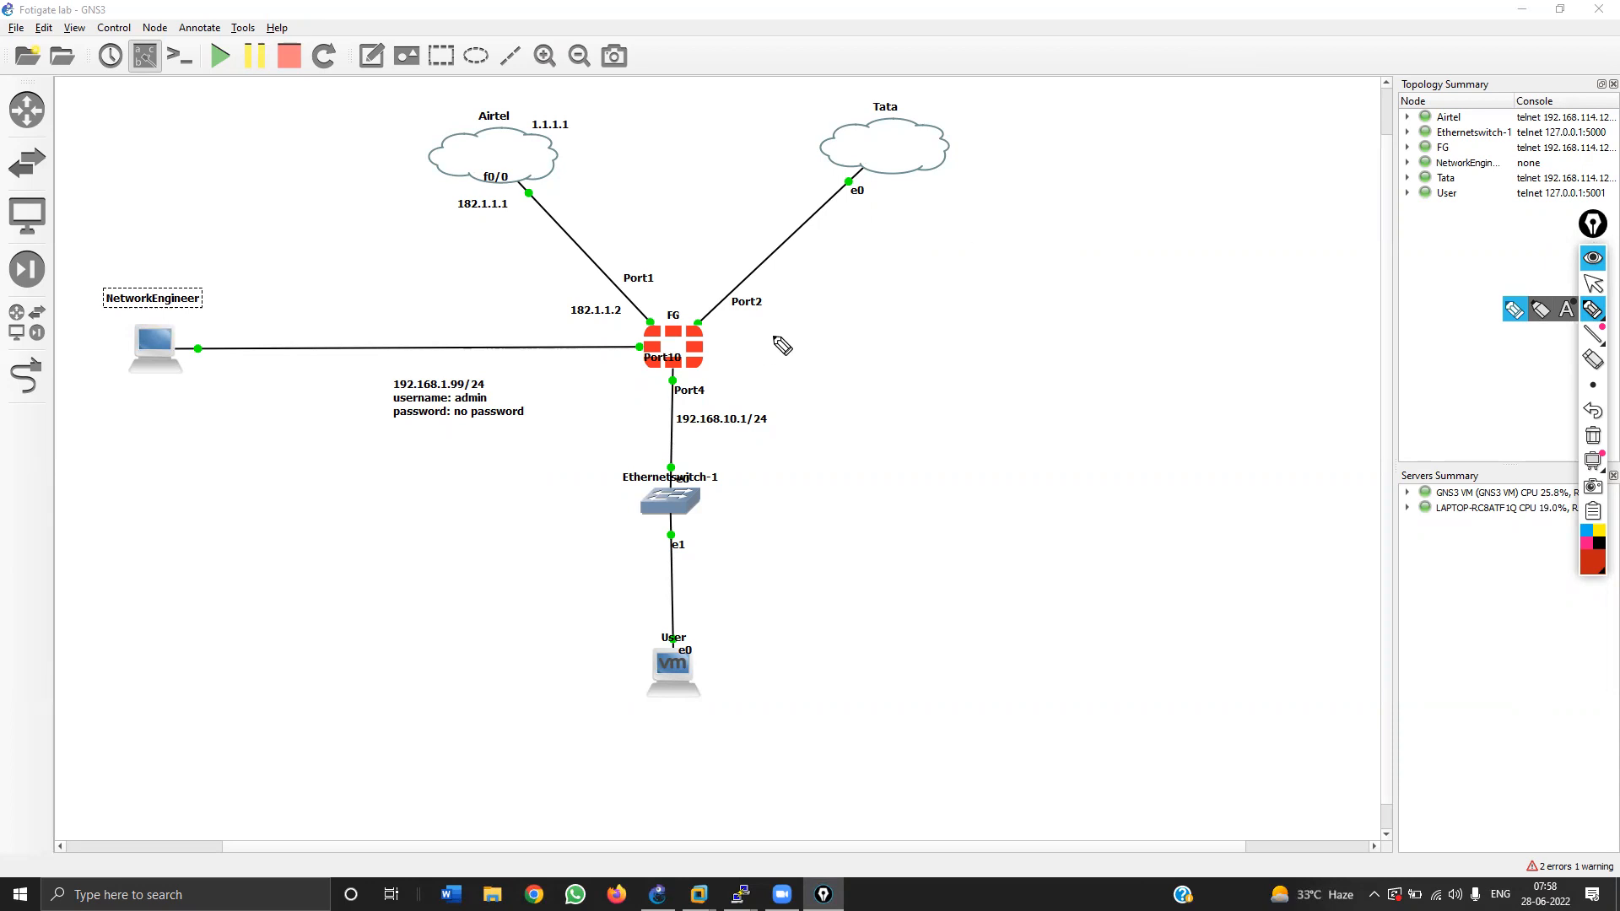
mouse_move(800, 314)
left_mouse_down()
mouse_move(807, 350)
mouse_move(748, 354)
mouse_move(812, 340)
mouse_move(762, 352)
left_mouse_up()
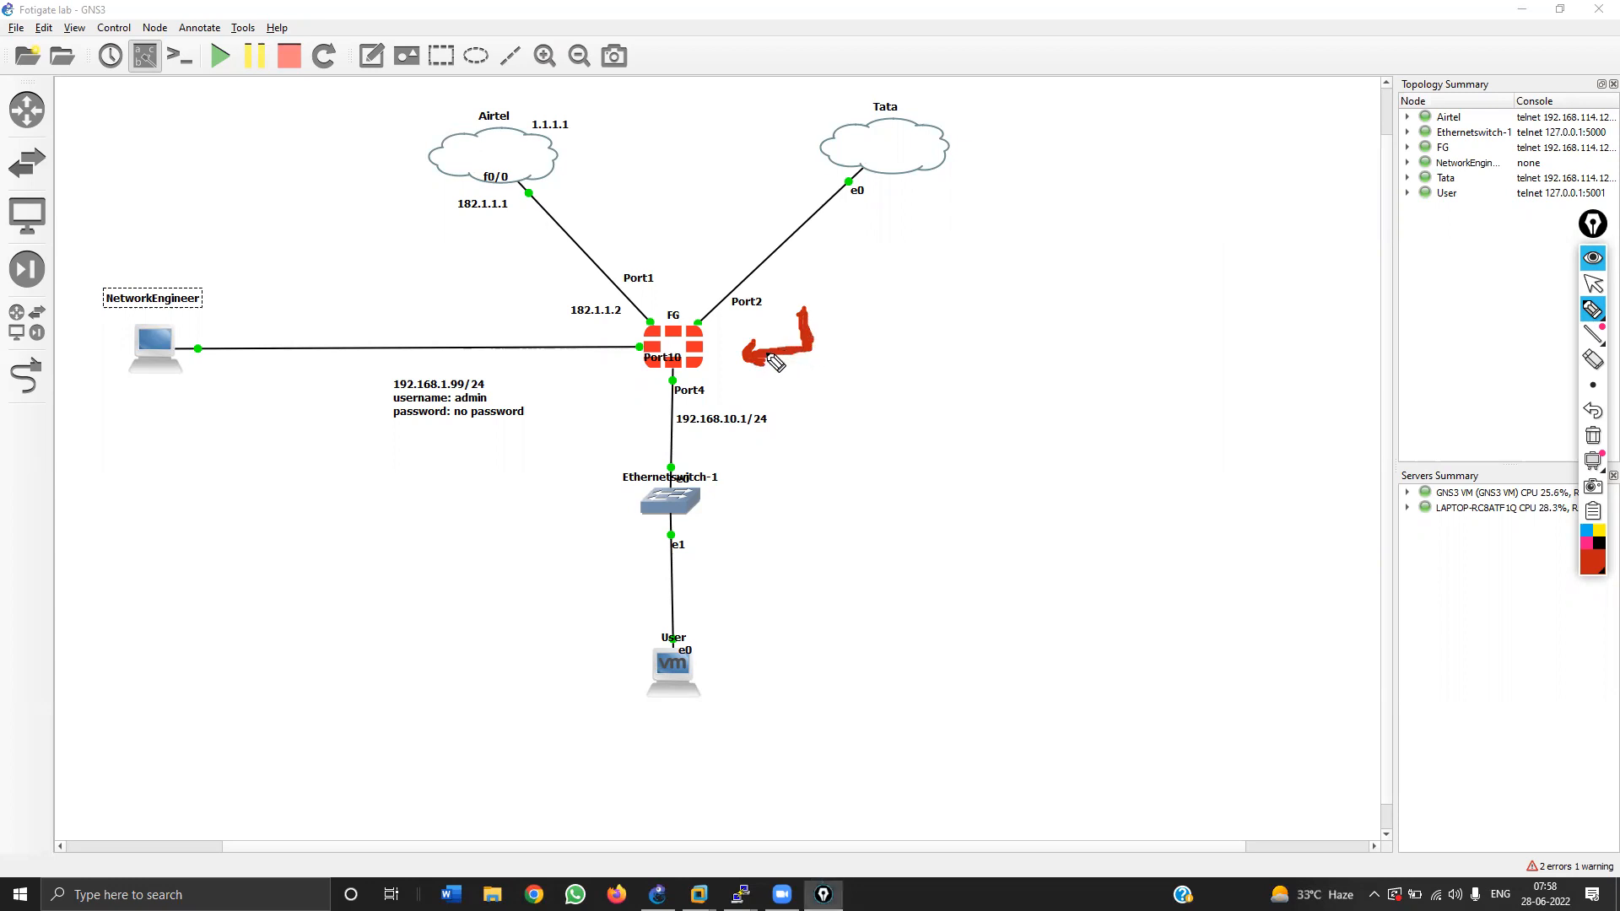
left_click(1592, 436)
left_click(1594, 311)
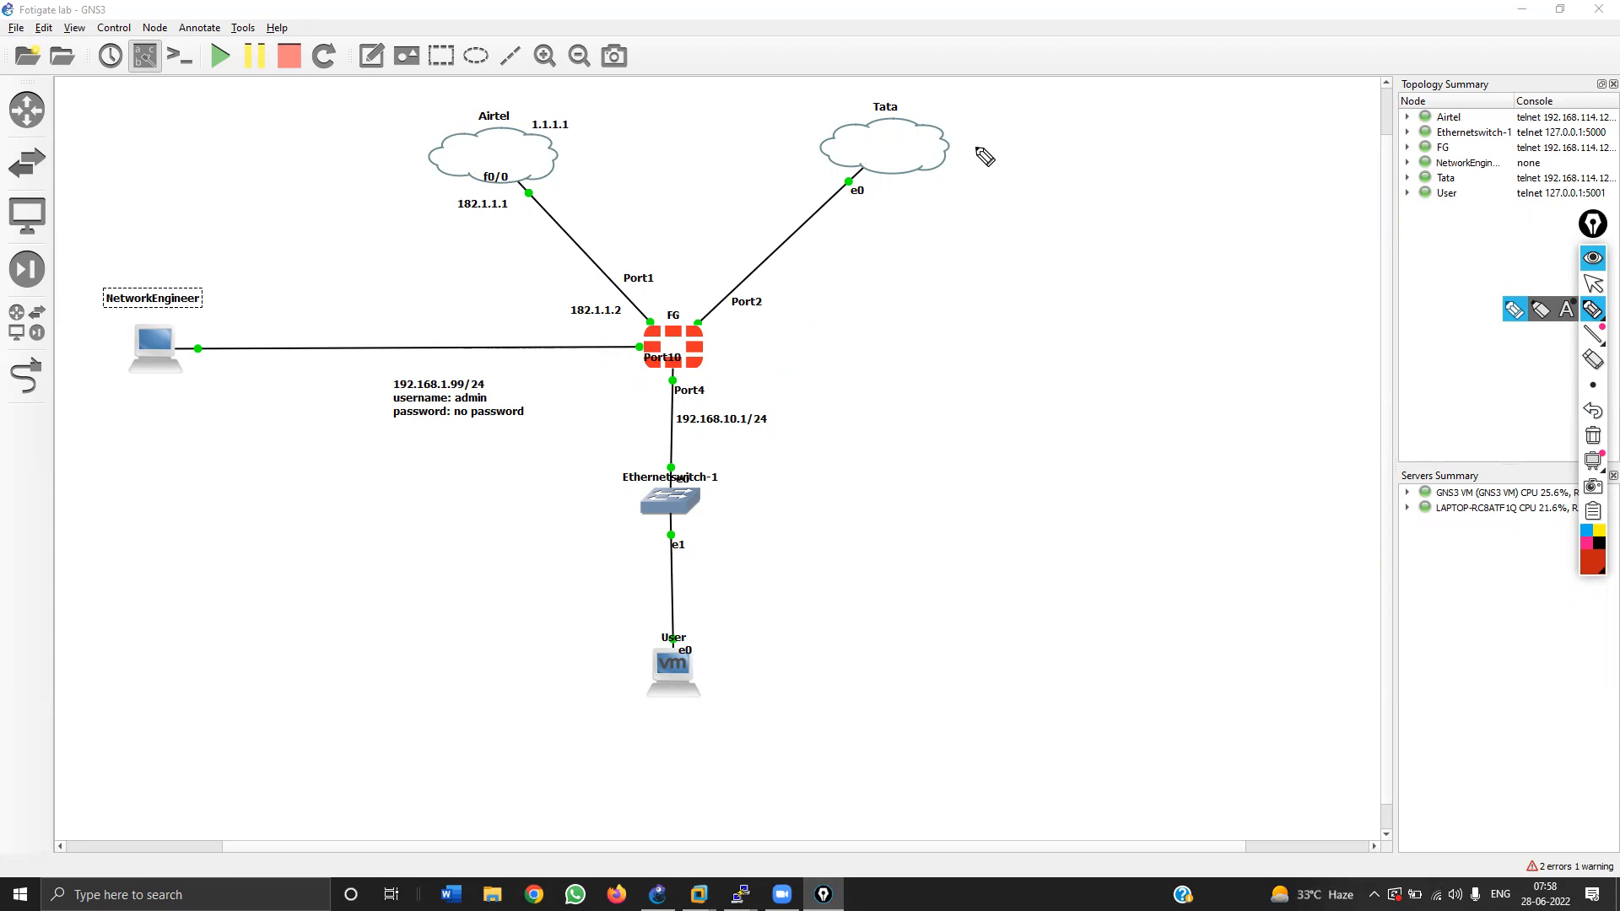
Step: Handwrite 'ISP Connectivity' and a bracketed 'ILL, BB – working' beside the Tata cloud
left_click_drag(996, 142, 995, 162)
mouse_move(982, 162)
left_mouse_down()
mouse_move(1009, 162)
mouse_move(1008, 140)
mouse_move(1040, 163)
mouse_move(1303, 145)
mouse_move(1312, 206)
mouse_move(1354, 141)
left_mouse_up()
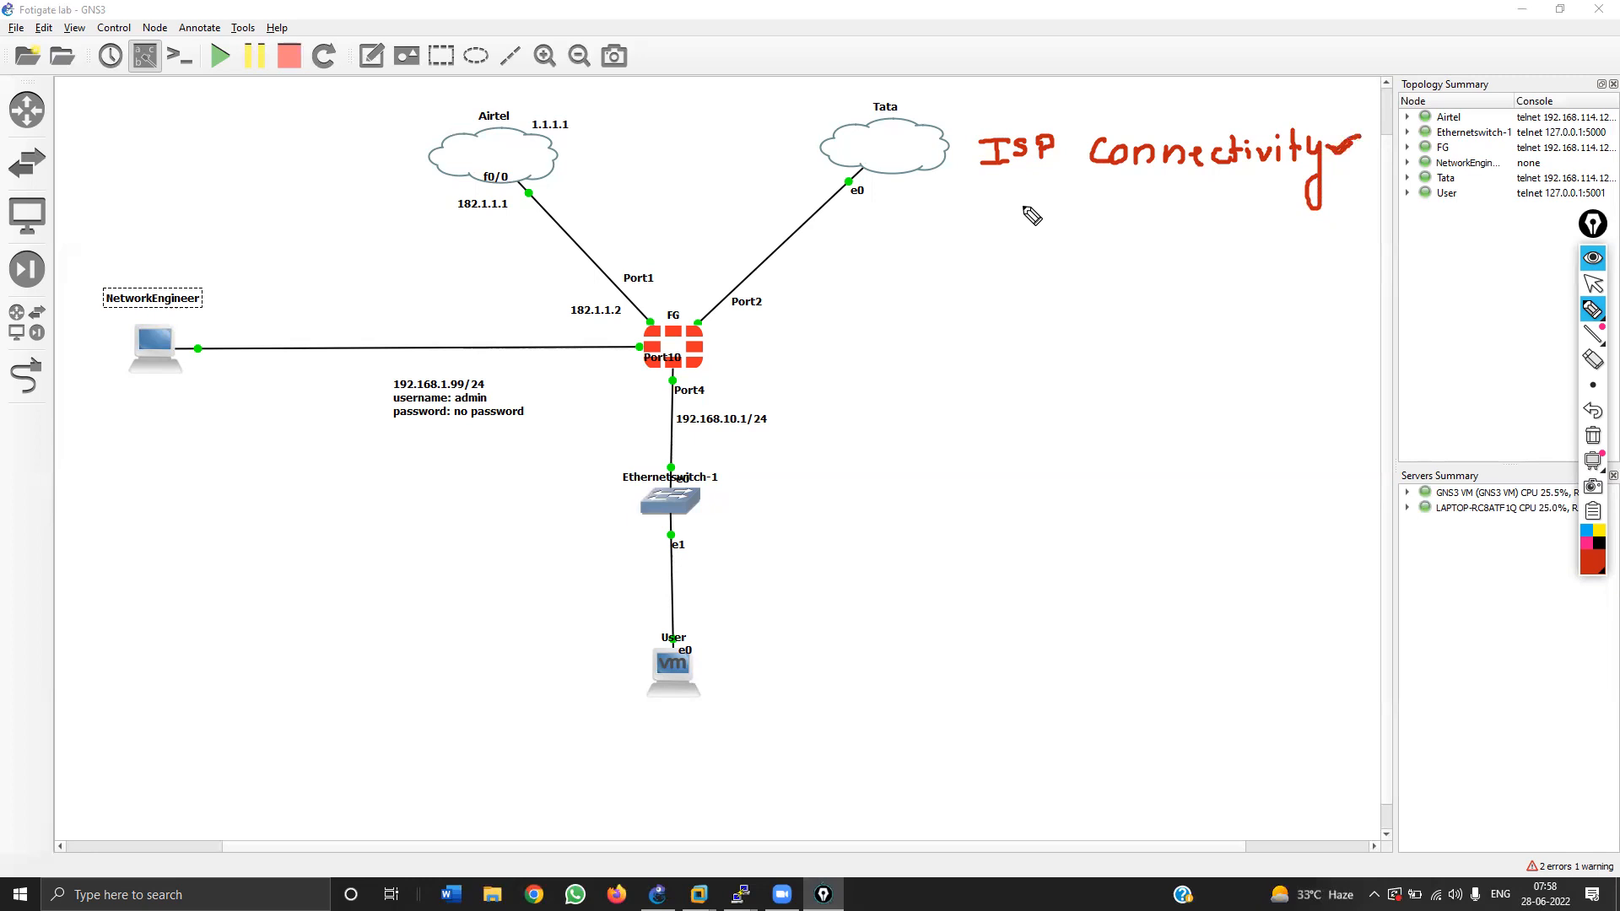
mouse_move(1006, 199)
left_mouse_down()
mouse_move(1005, 221)
mouse_move(1022, 197)
left_mouse_up()
left_click_drag(986, 221, 1132, 227)
mouse_move(1131, 202)
left_mouse_down()
mouse_move(1146, 212)
mouse_move(1134, 226)
mouse_move(1179, 213)
left_mouse_up()
mouse_move(1179, 213)
left_mouse_down()
mouse_move(1072, 262)
mouse_move(1022, 263)
mouse_move(1021, 238)
mouse_move(1084, 296)
mouse_move(1128, 283)
mouse_move(1168, 302)
left_mouse_up()
left_click(1038, 285)
left_click(1160, 268)
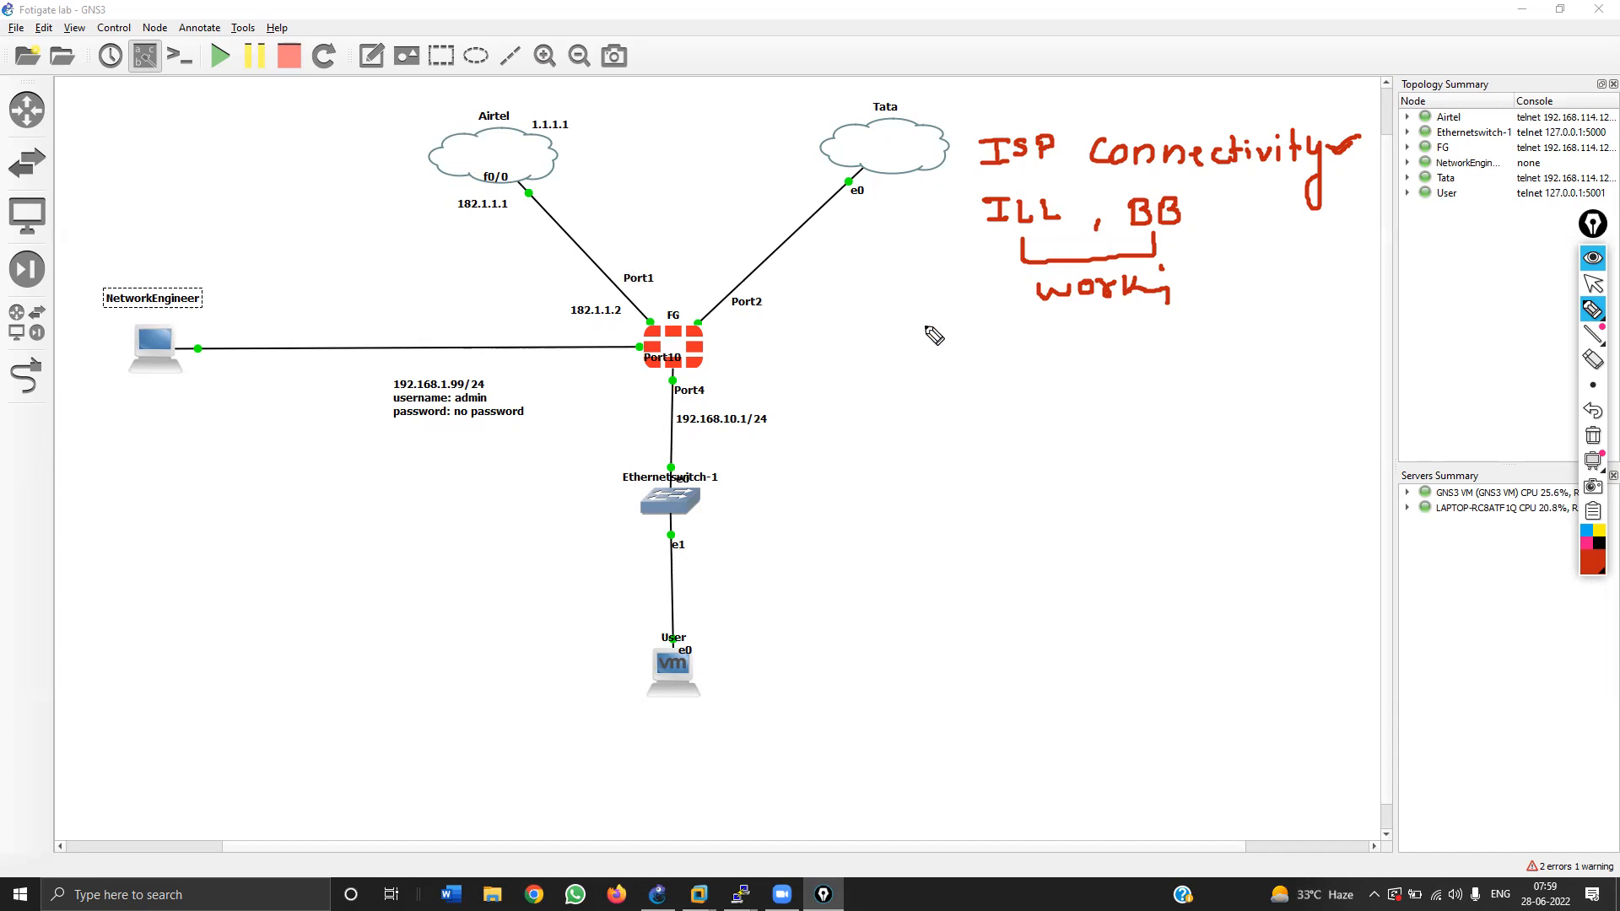
Step: Write 'ISPs :-' to the right of the FG node
left_click_drag(892, 336, 916, 334)
left_click_drag(905, 335, 906, 361)
left_click_drag(896, 361, 955, 361)
mouse_move(954, 334)
left_mouse_down()
mouse_move(963, 359)
mouse_move(1232, 336)
mouse_move(1250, 358)
mouse_move(1403, 351)
left_mouse_up()
left_click(1000, 338)
left_click(1001, 351)
Step: Handwrite 'IP address', 'Gateway', 'Pool details' and 'Type of connection' as a list
mouse_move(1078, 395)
left_mouse_down()
mouse_move(1101, 394)
mouse_move(1090, 411)
left_mouse_up()
left_click_drag(1078, 412, 1303, 407)
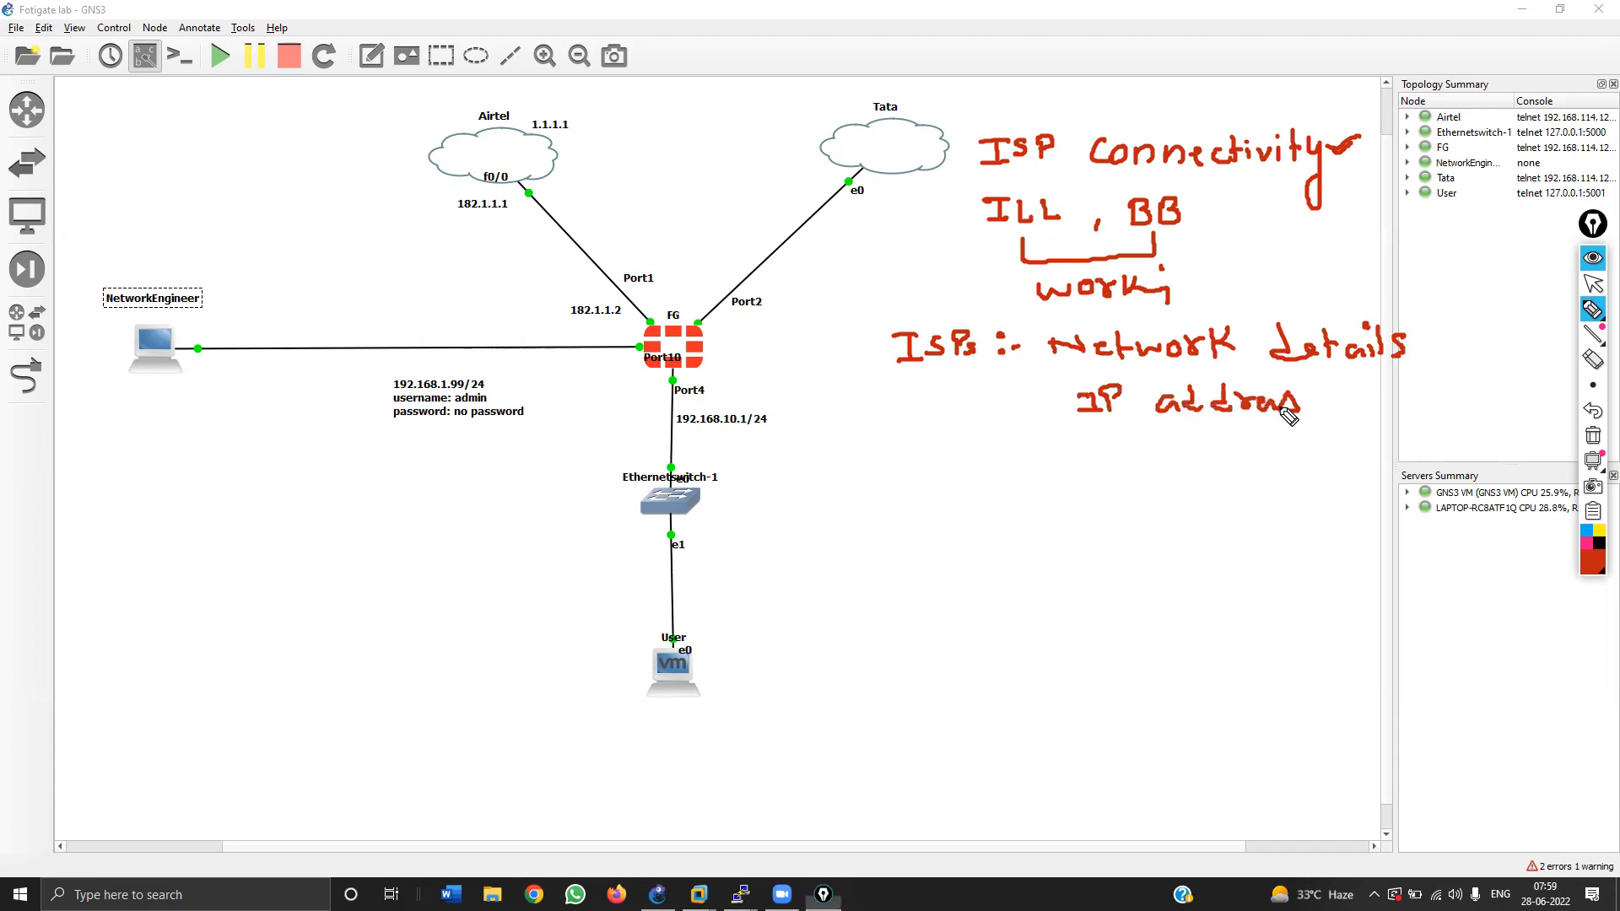
mouse_move(1113, 443)
left_mouse_down()
mouse_move(1134, 464)
mouse_move(1250, 464)
mouse_move(1244, 501)
left_mouse_up()
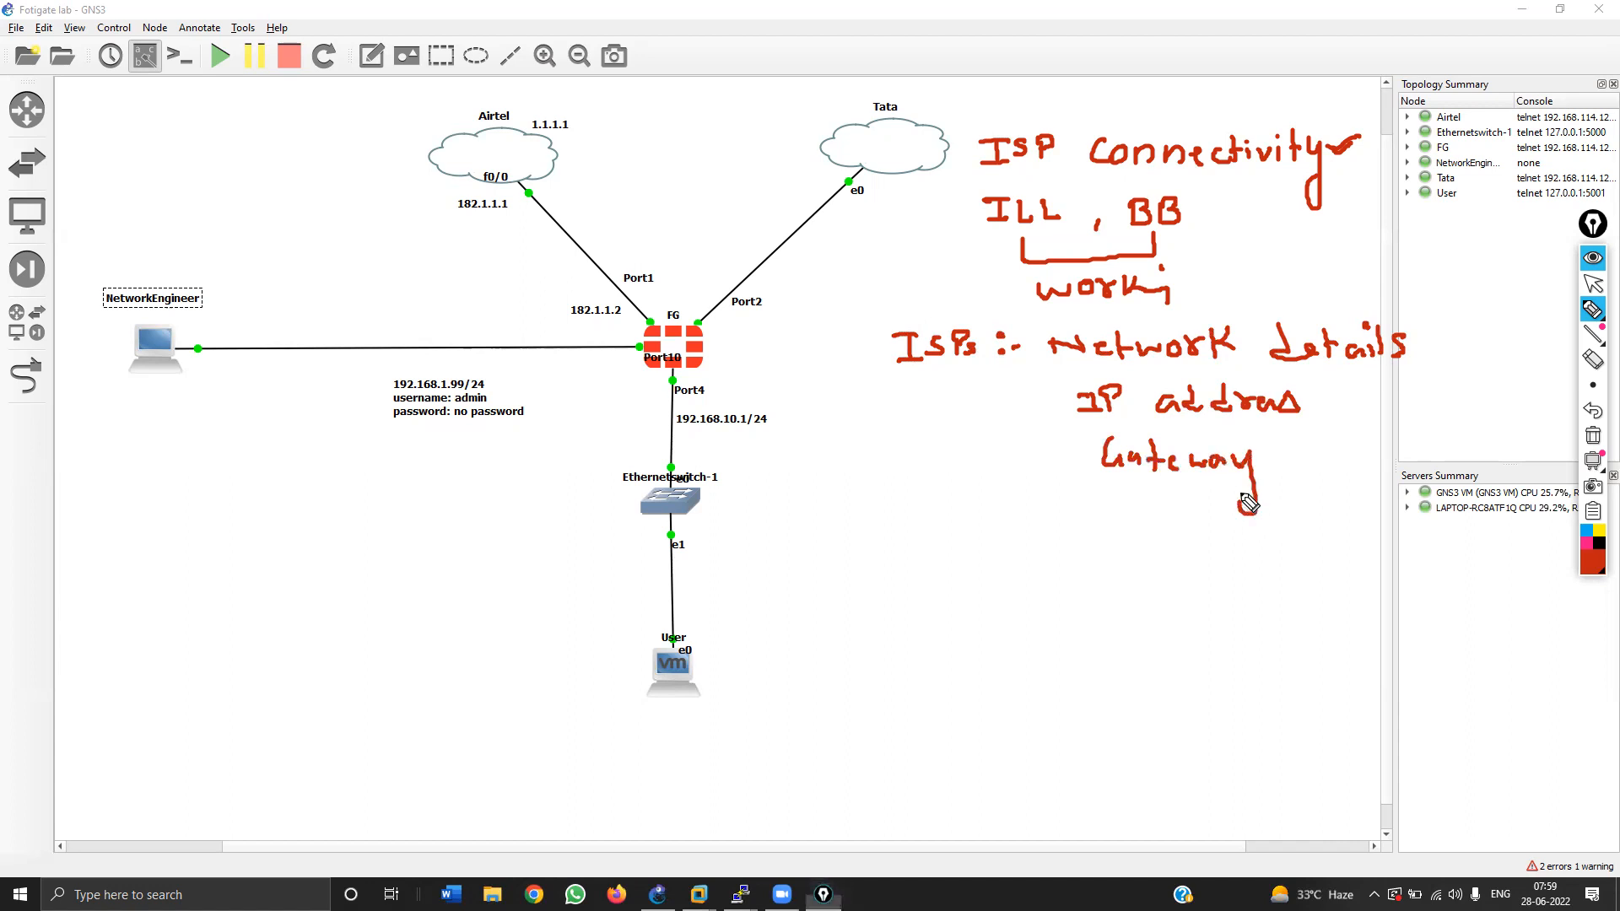
mouse_move(1078, 544)
left_mouse_down()
mouse_move(1080, 516)
mouse_move(1149, 547)
mouse_move(1179, 528)
mouse_move(1215, 550)
mouse_move(1263, 544)
mouse_move(1278, 519)
mouse_move(1295, 549)
left_mouse_up()
mouse_move(1078, 593)
left_mouse_down()
mouse_move(1110, 626)
mouse_move(1124, 608)
mouse_move(1431, 628)
left_mouse_up()
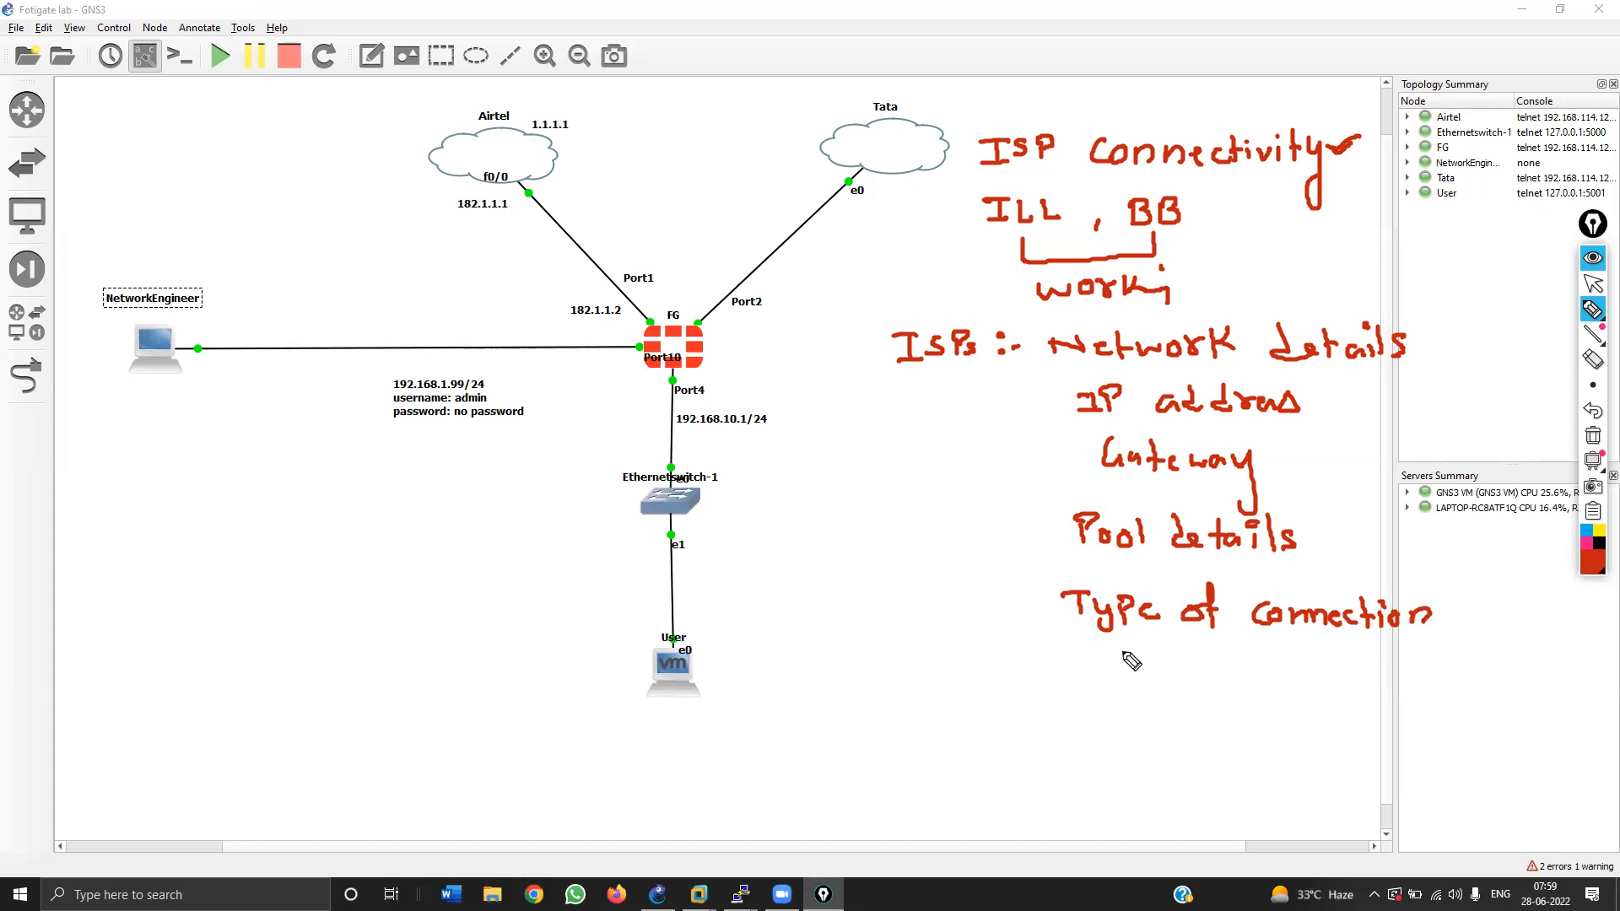
Step: Write 'PPPoe / Static IP' below the list, then clear all the ink
mouse_move(996, 690)
left_mouse_down()
mouse_move(996, 656)
mouse_move(999, 673)
mouse_move(1024, 657)
mouse_move(1026, 672)
left_mouse_up()
mouse_move(1050, 690)
left_mouse_down()
mouse_move(1050, 657)
mouse_move(1131, 701)
left_mouse_up()
left_click(1077, 671)
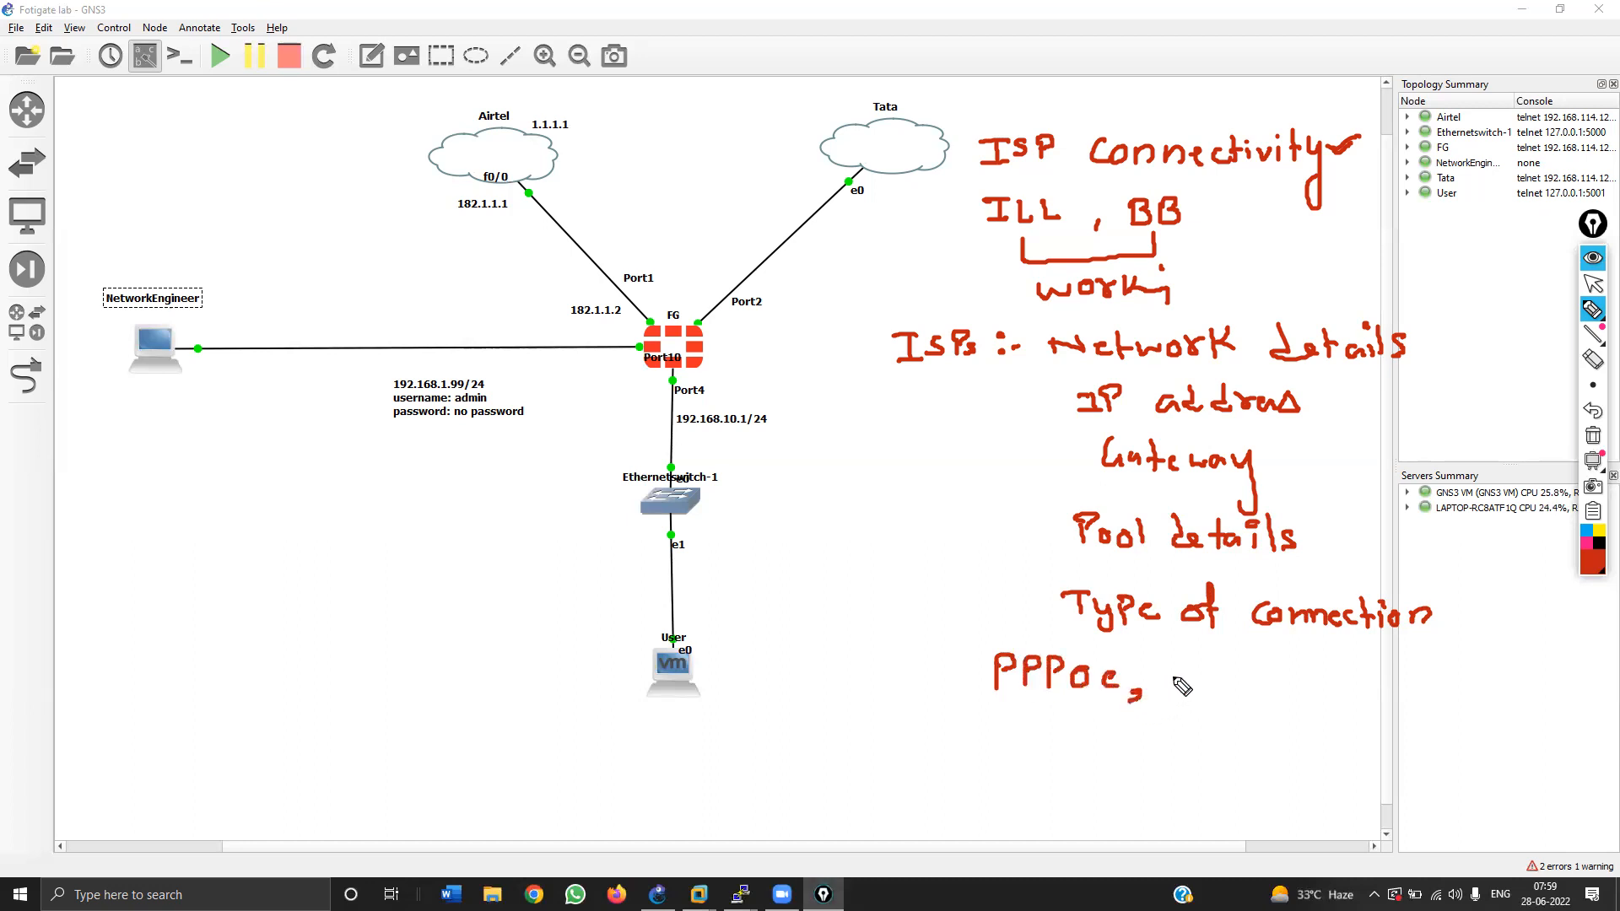
mouse_move(1188, 678)
left_mouse_down()
mouse_move(1167, 701)
mouse_move(1208, 702)
left_mouse_up()
left_click_drag(1196, 685, 1241, 702)
mouse_move(1250, 691)
left_mouse_down()
mouse_move(1435, 713)
mouse_move(1547, 699)
left_mouse_up()
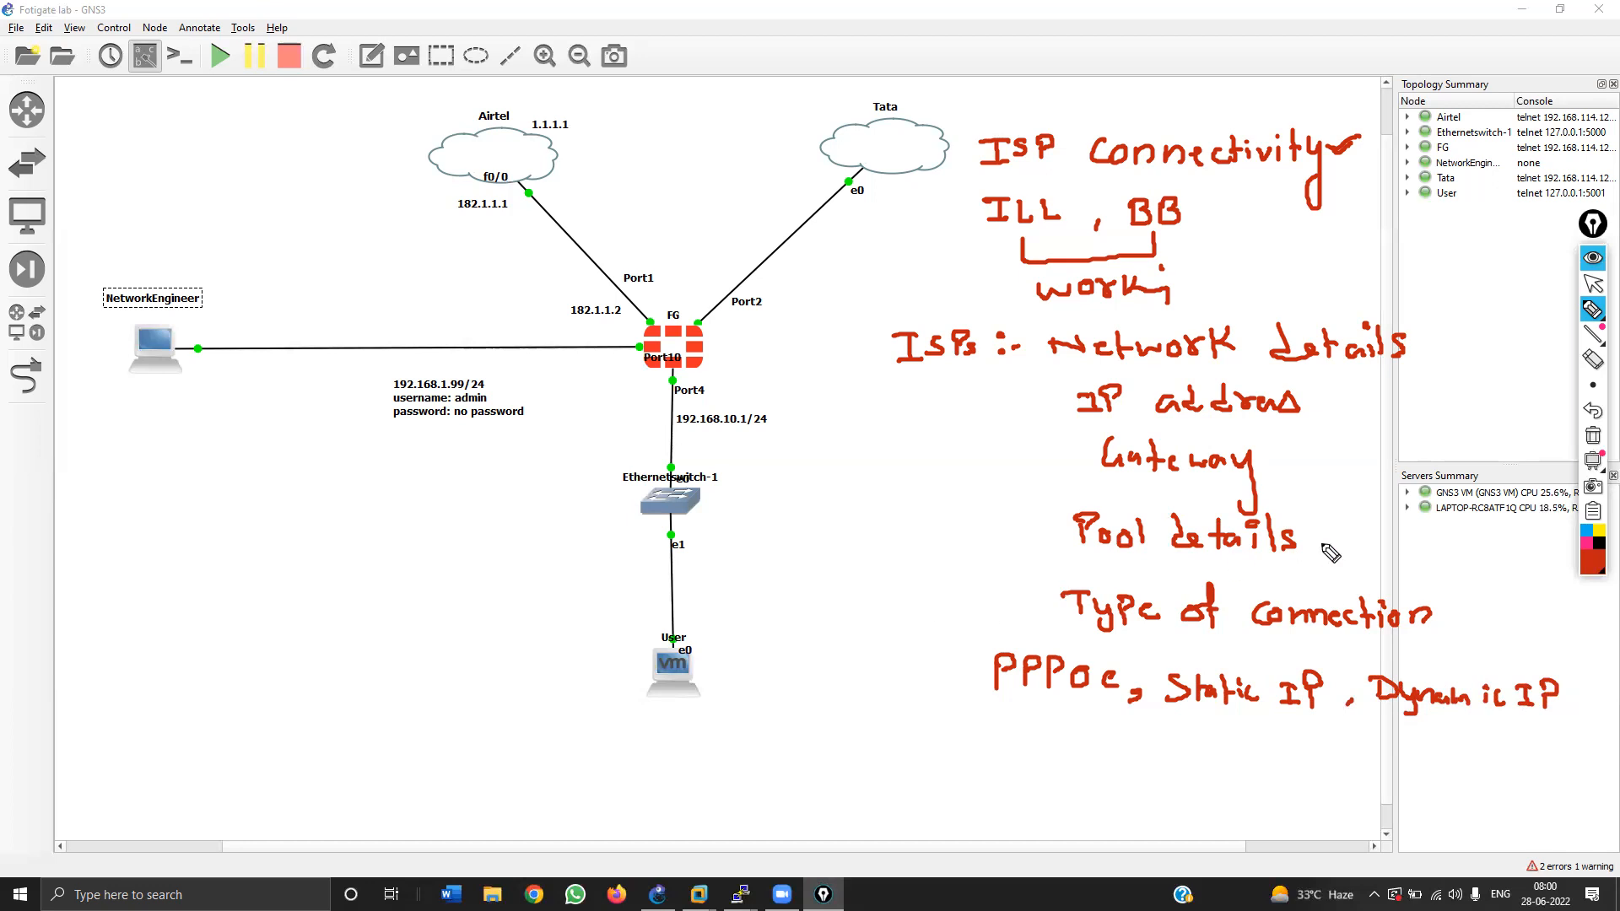
left_click(1592, 435)
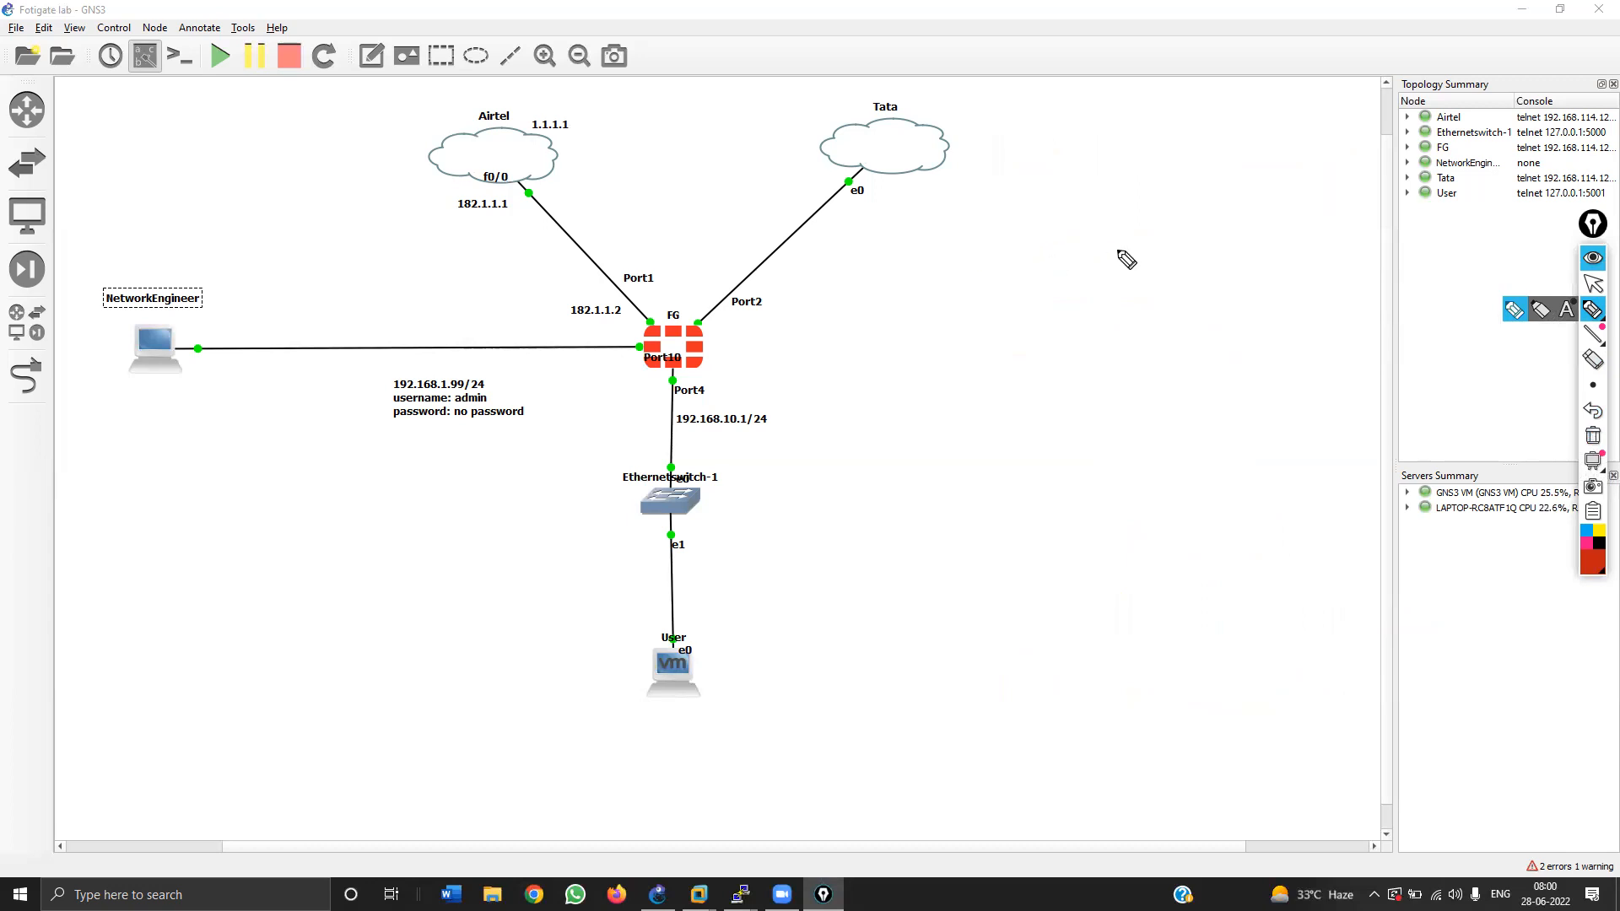
Step: Sketch a box split into 'mgmt Port' and 'Data Ports', with an arrow to 'Rg 45 :-'
mouse_move(1291, 268)
left_mouse_down()
mouse_move(1288, 243)
mouse_move(979, 239)
mouse_move(952, 282)
mouse_move(1292, 267)
left_mouse_up()
left_click_drag(1121, 229, 1124, 274)
left_click_drag(970, 263, 1291, 257)
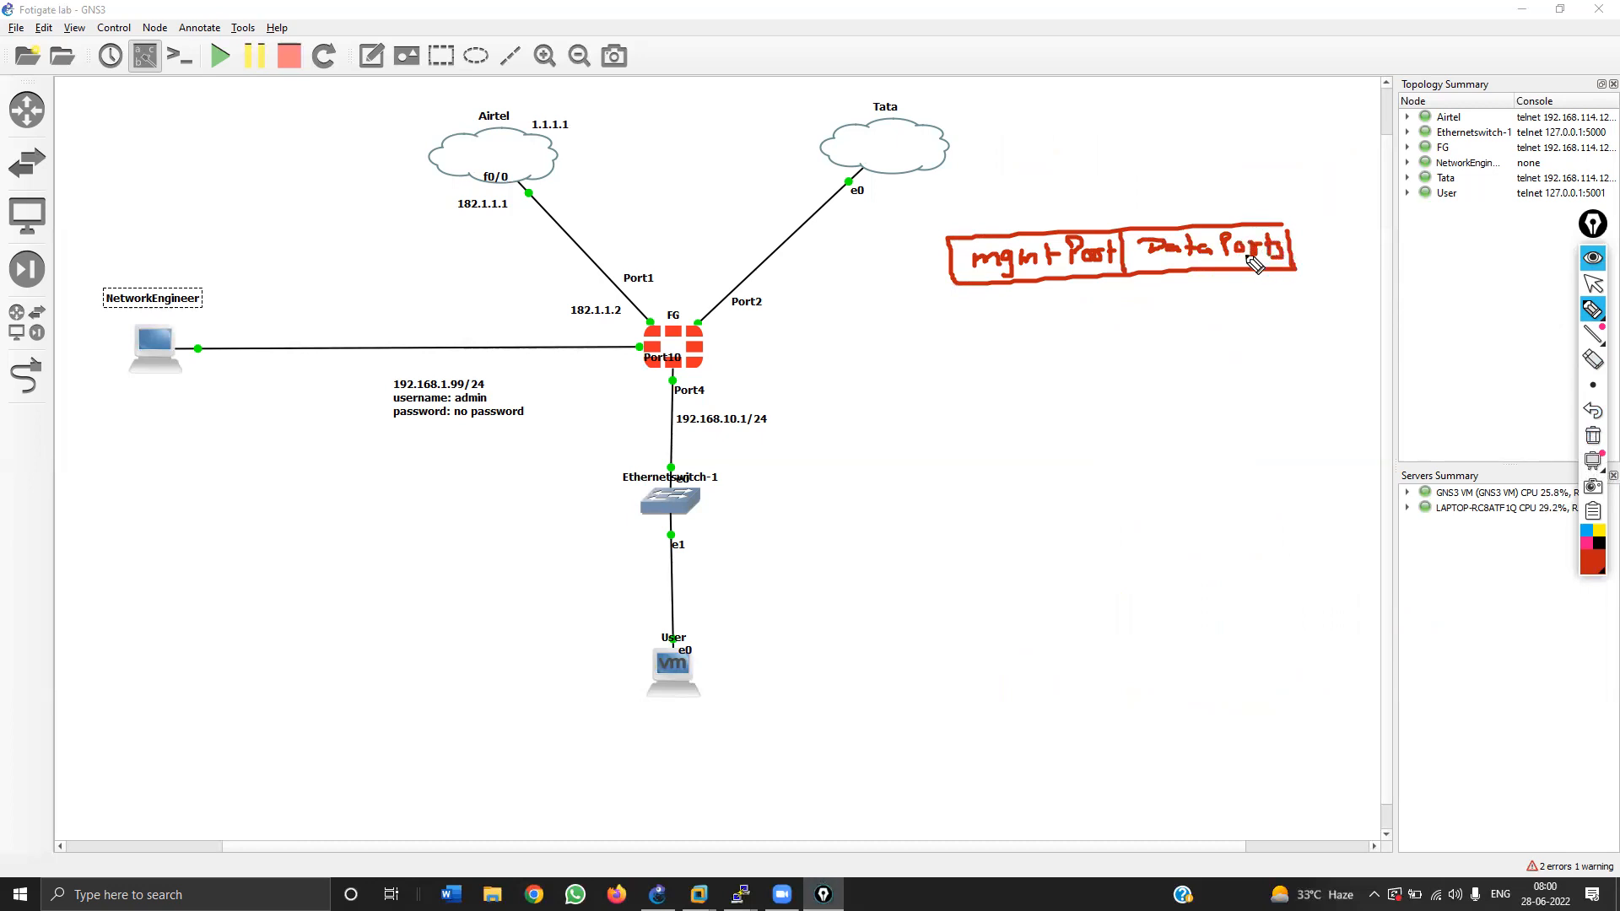
mouse_move(1046, 285)
left_mouse_down()
mouse_move(1044, 318)
mouse_move(1033, 305)
left_mouse_up()
mouse_move(917, 344)
left_mouse_down()
mouse_move(922, 371)
mouse_move(966, 381)
mouse_move(1069, 366)
left_mouse_up()
left_click(1048, 353)
left_click(1050, 369)
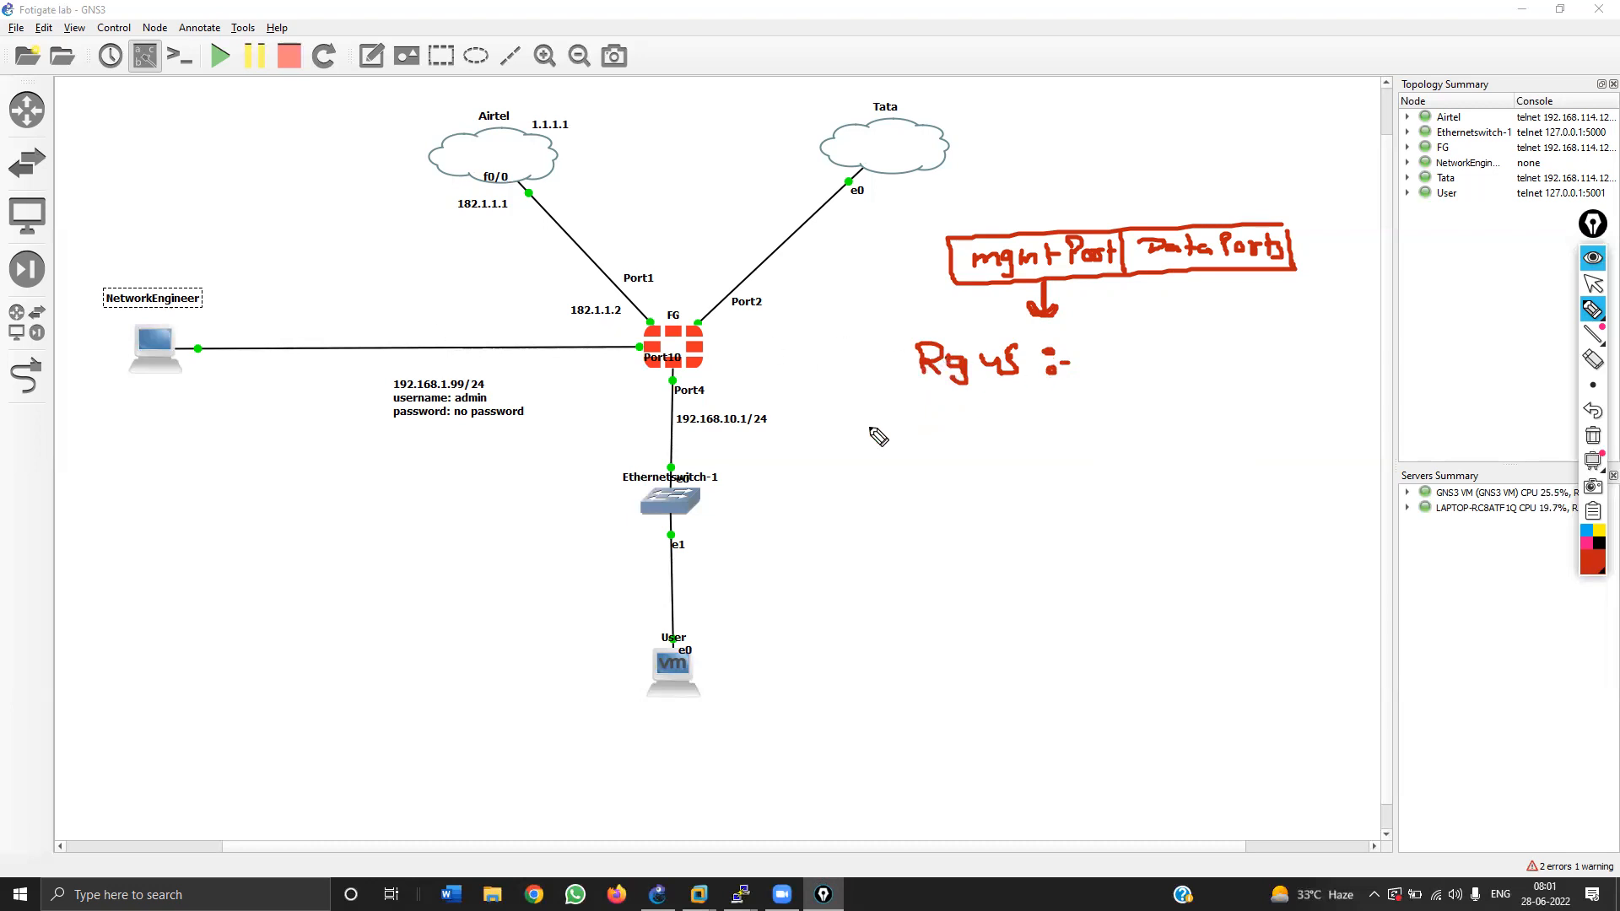
Step: Write 'Fortigate by default 192.168.1.99/24' below the topology
mouse_move(831, 456)
left_mouse_down()
mouse_move(837, 432)
mouse_move(919, 437)
mouse_move(920, 469)
mouse_move(965, 439)
mouse_move(1032, 451)
left_mouse_up()
mouse_move(1044, 475)
left_mouse_down()
mouse_move(1072, 444)
mouse_move(1175, 460)
mouse_move(1191, 436)
left_mouse_up()
left_click_drag(856, 491, 857, 511)
mouse_move(876, 495)
left_mouse_down()
mouse_move(1052, 511)
mouse_move(1100, 527)
mouse_move(1101, 544)
left_mouse_up()
left_click_drag(1116, 507, 1139, 536)
left_click_drag(1152, 508, 1175, 538)
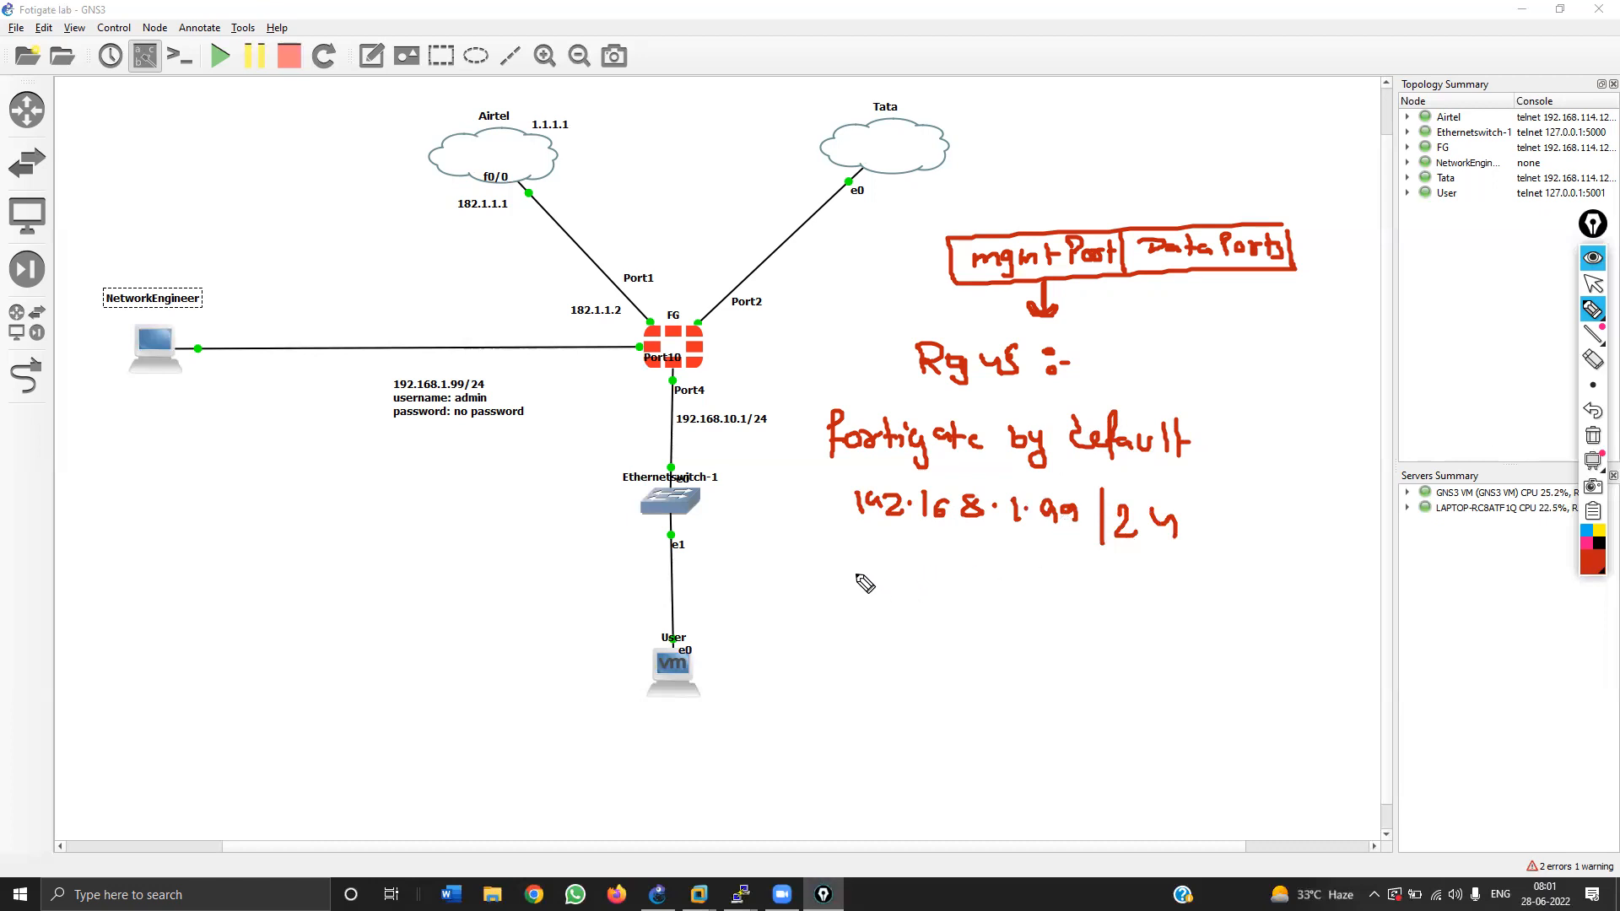
Step: Add the default Username and masked Password lines, plus a version 6.4.3 note
mouse_move(865, 554)
left_mouse_down()
mouse_move(887, 574)
mouse_move(943, 563)
mouse_move(1054, 567)
mouse_move(1080, 589)
mouse_move(1259, 588)
left_mouse_up()
left_click_drag(1103, 634, 1193, 640)
left_click_drag(869, 624, 879, 647)
mouse_move(1212, 646)
left_mouse_down()
mouse_move(1233, 626)
mouse_move(1235, 643)
left_mouse_up()
left_click_drag(913, 644, 1099, 642)
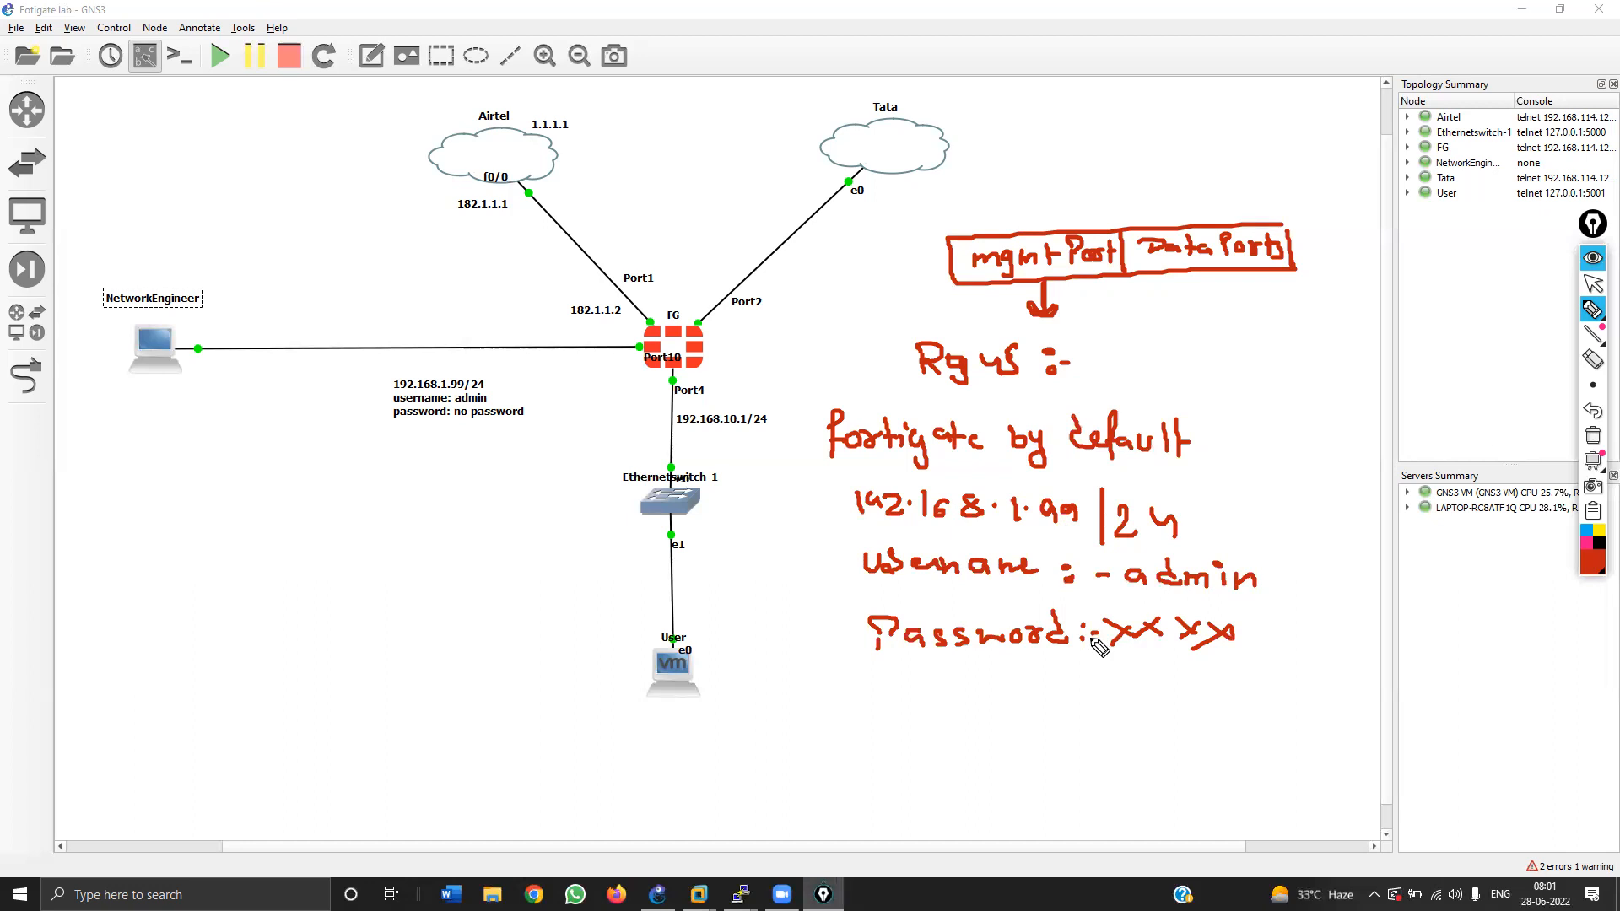
mouse_move(945, 683)
left_mouse_down()
mouse_move(929, 705)
mouse_move(972, 717)
mouse_move(1012, 700)
mouse_move(997, 719)
mouse_move(1084, 705)
mouse_move(1244, 722)
left_mouse_up()
left_click(950, 698)
left_click(985, 700)
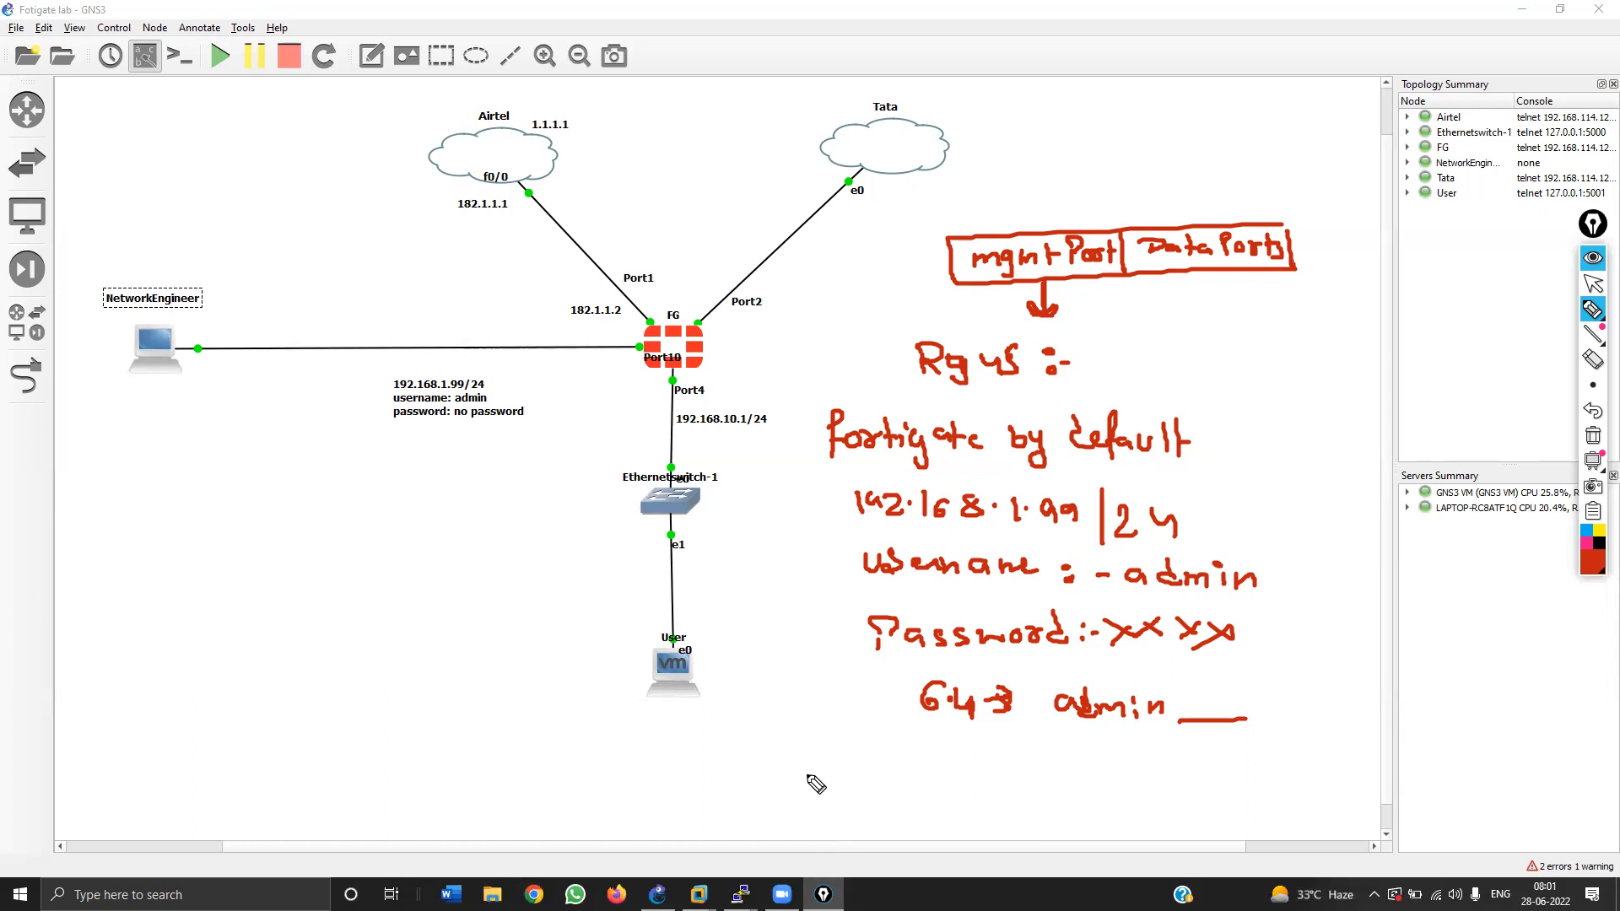
mouse_move(817, 780)
left_mouse_down()
mouse_move(933, 797)
mouse_move(1103, 780)
left_mouse_up()
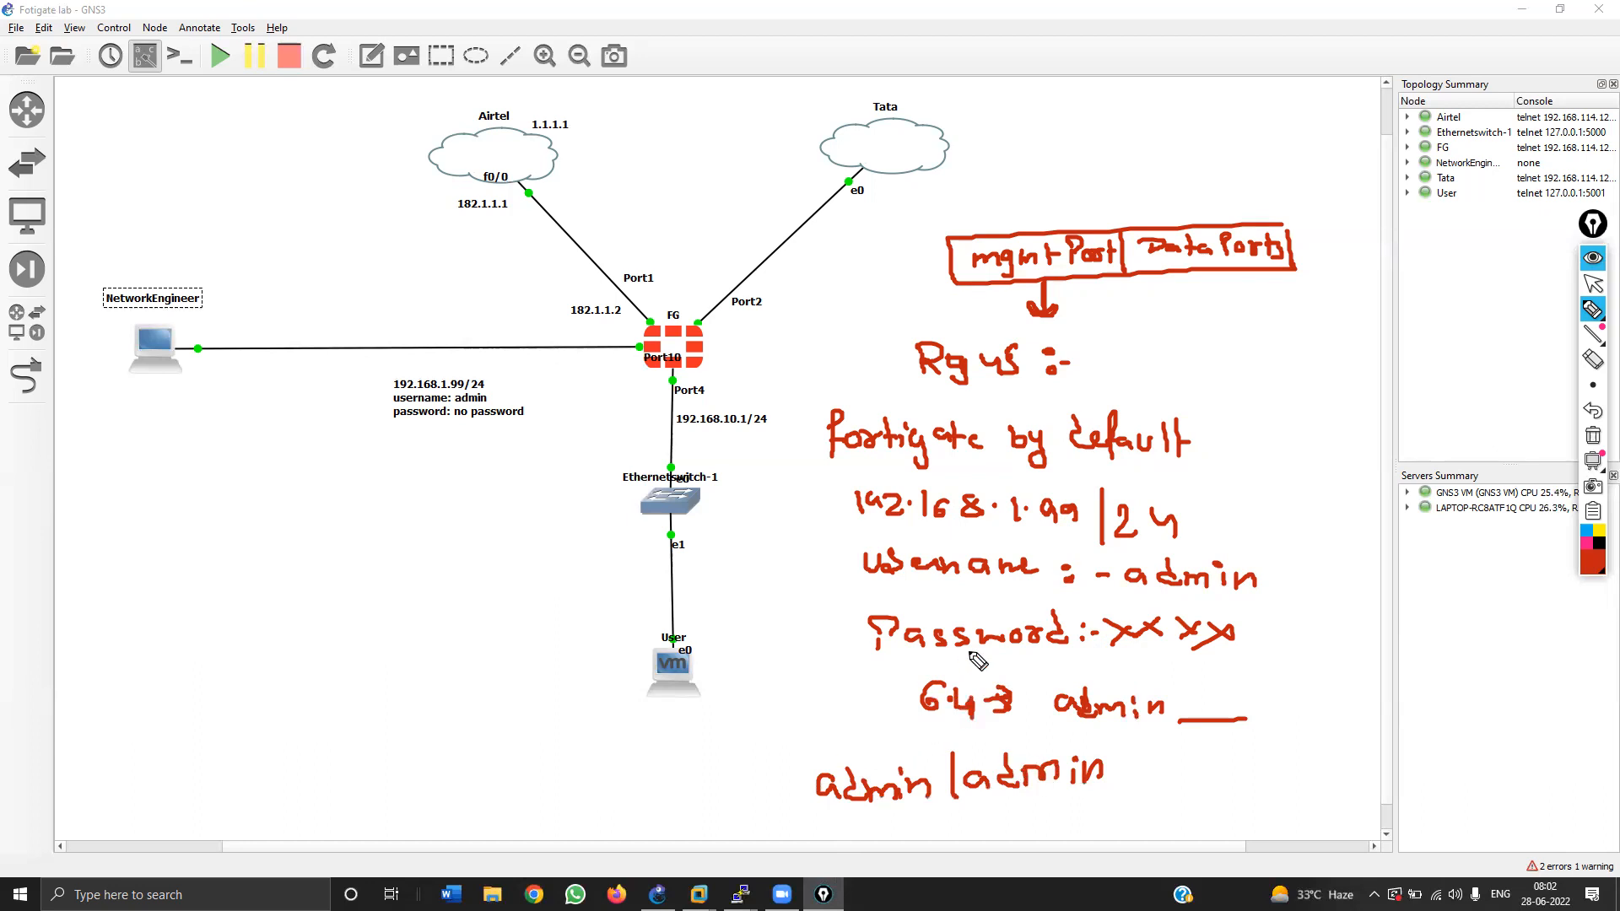
Step: Bracket the 192.168.1.99/24 label on the topology, then clear all notes
mouse_move(507, 361)
left_mouse_down()
mouse_move(533, 376)
mouse_move(477, 442)
left_mouse_up()
left_click_drag(381, 366, 411, 438)
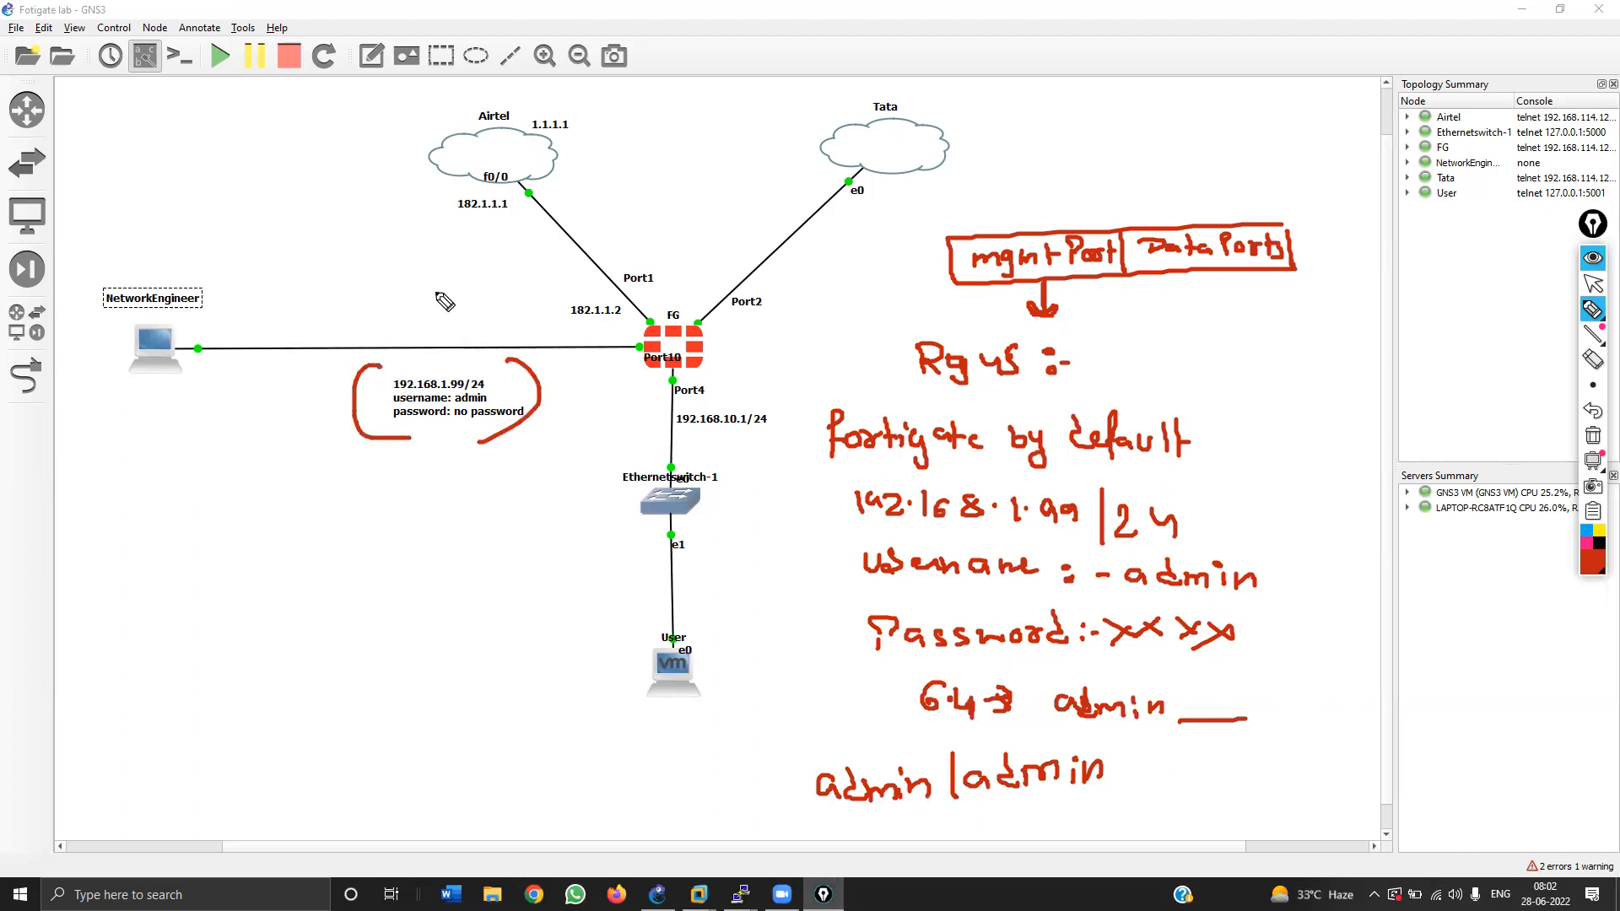
left_click(1592, 435)
left_click(1591, 310)
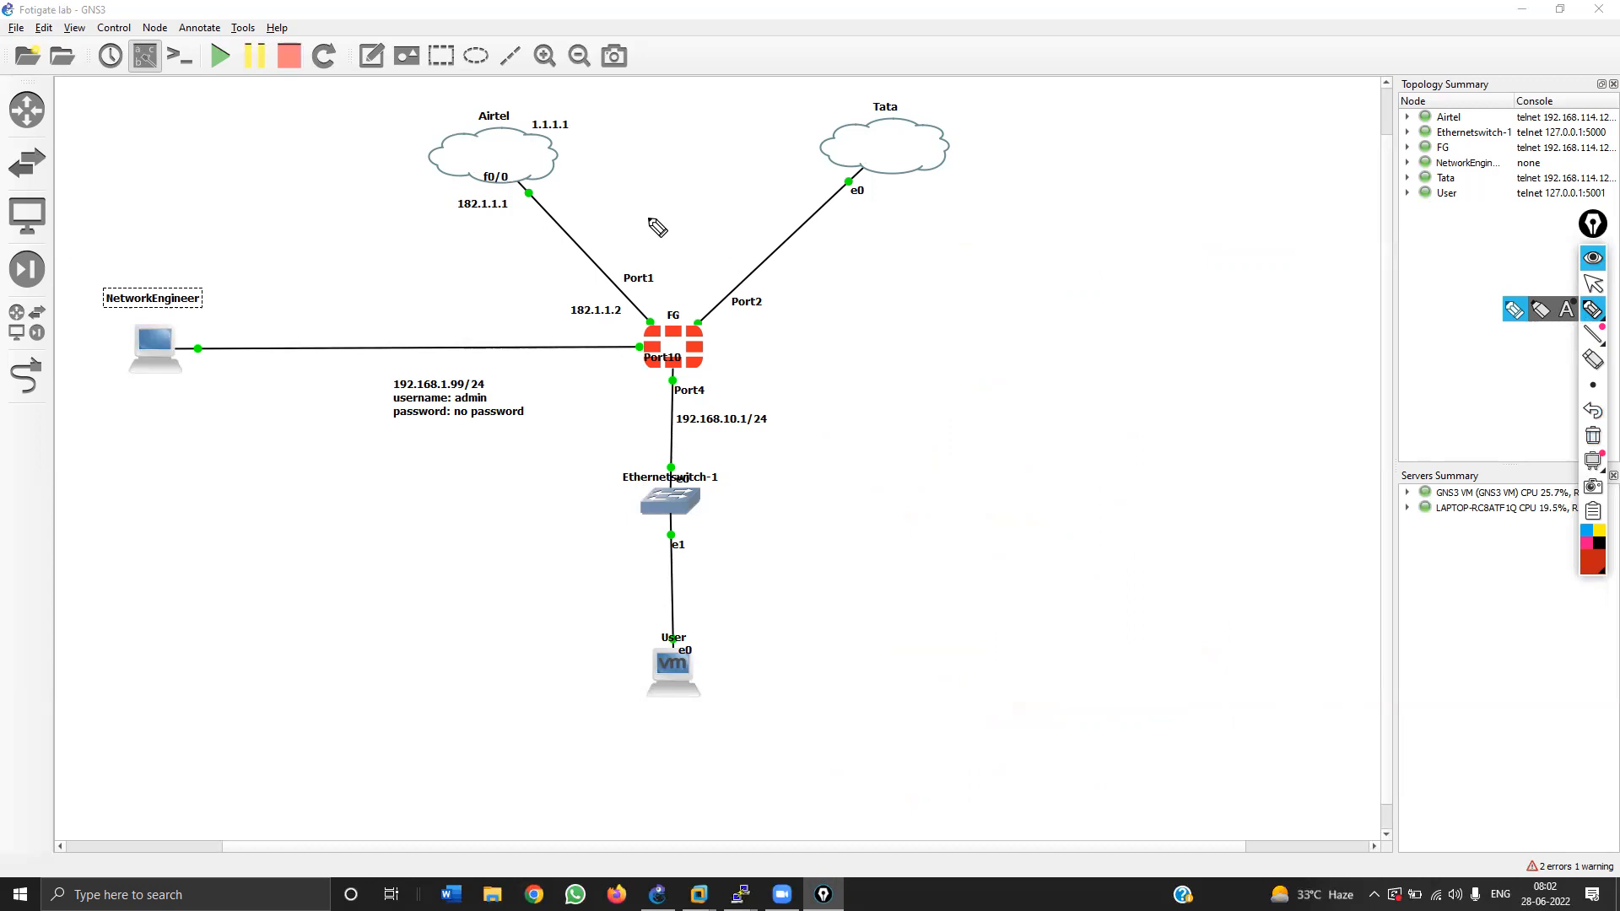
left_click_drag(360, 116, 408, 100)
left_click_drag(951, 113, 979, 107)
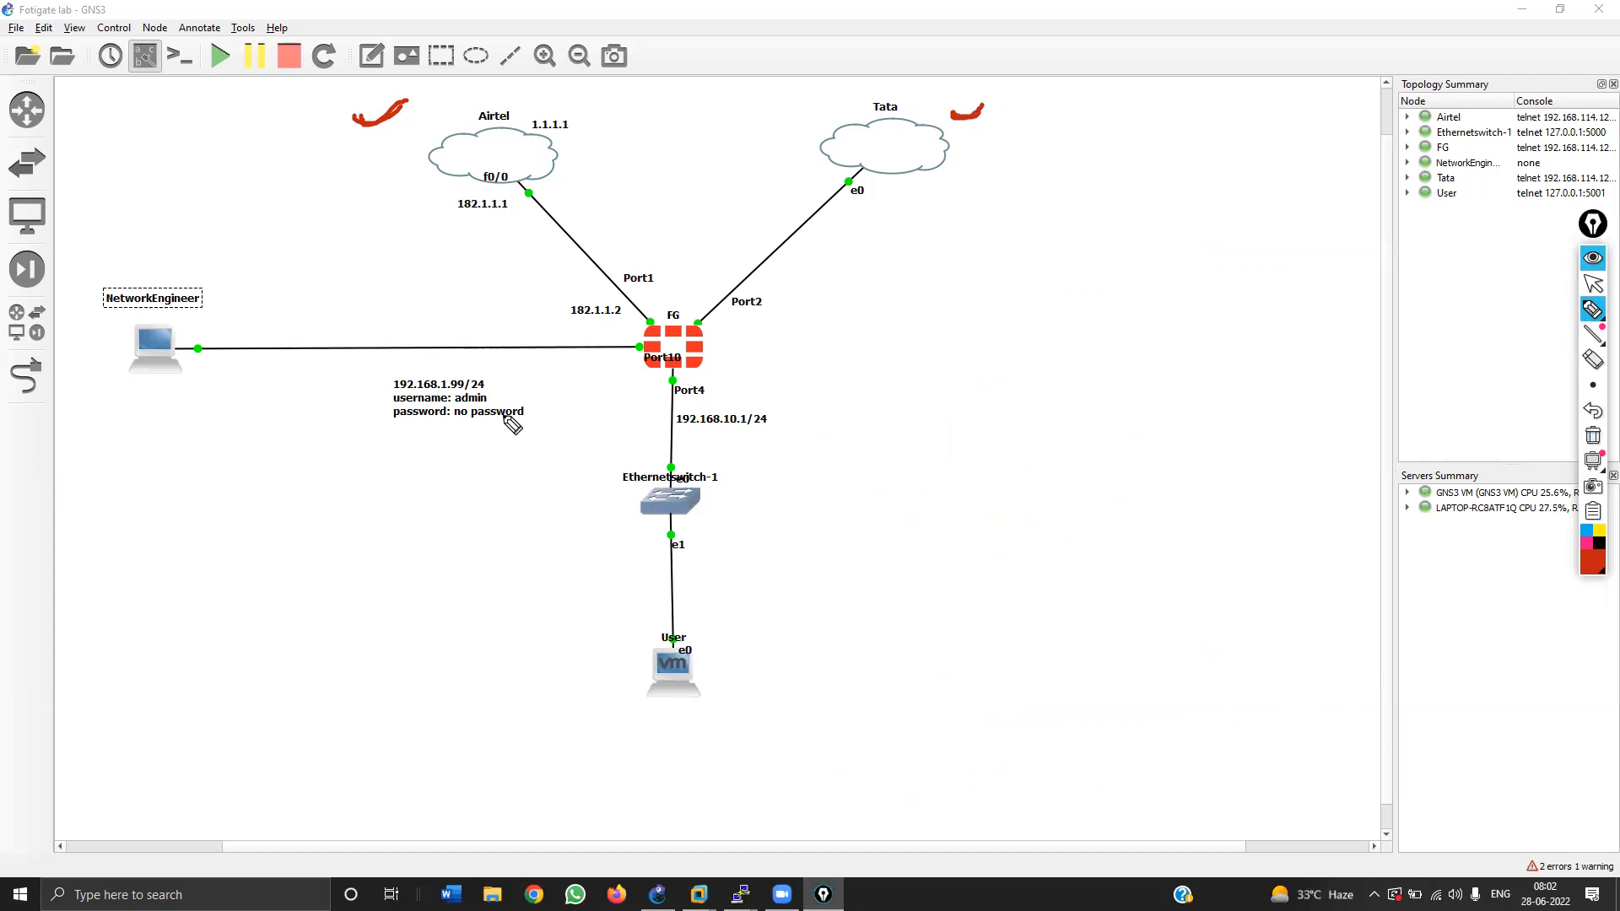
mouse_move(791, 374)
left_mouse_down()
mouse_move(723, 369)
mouse_move(743, 366)
left_mouse_up()
mouse_move(778, 439)
left_mouse_down()
mouse_move(715, 440)
mouse_move(734, 452)
left_mouse_up()
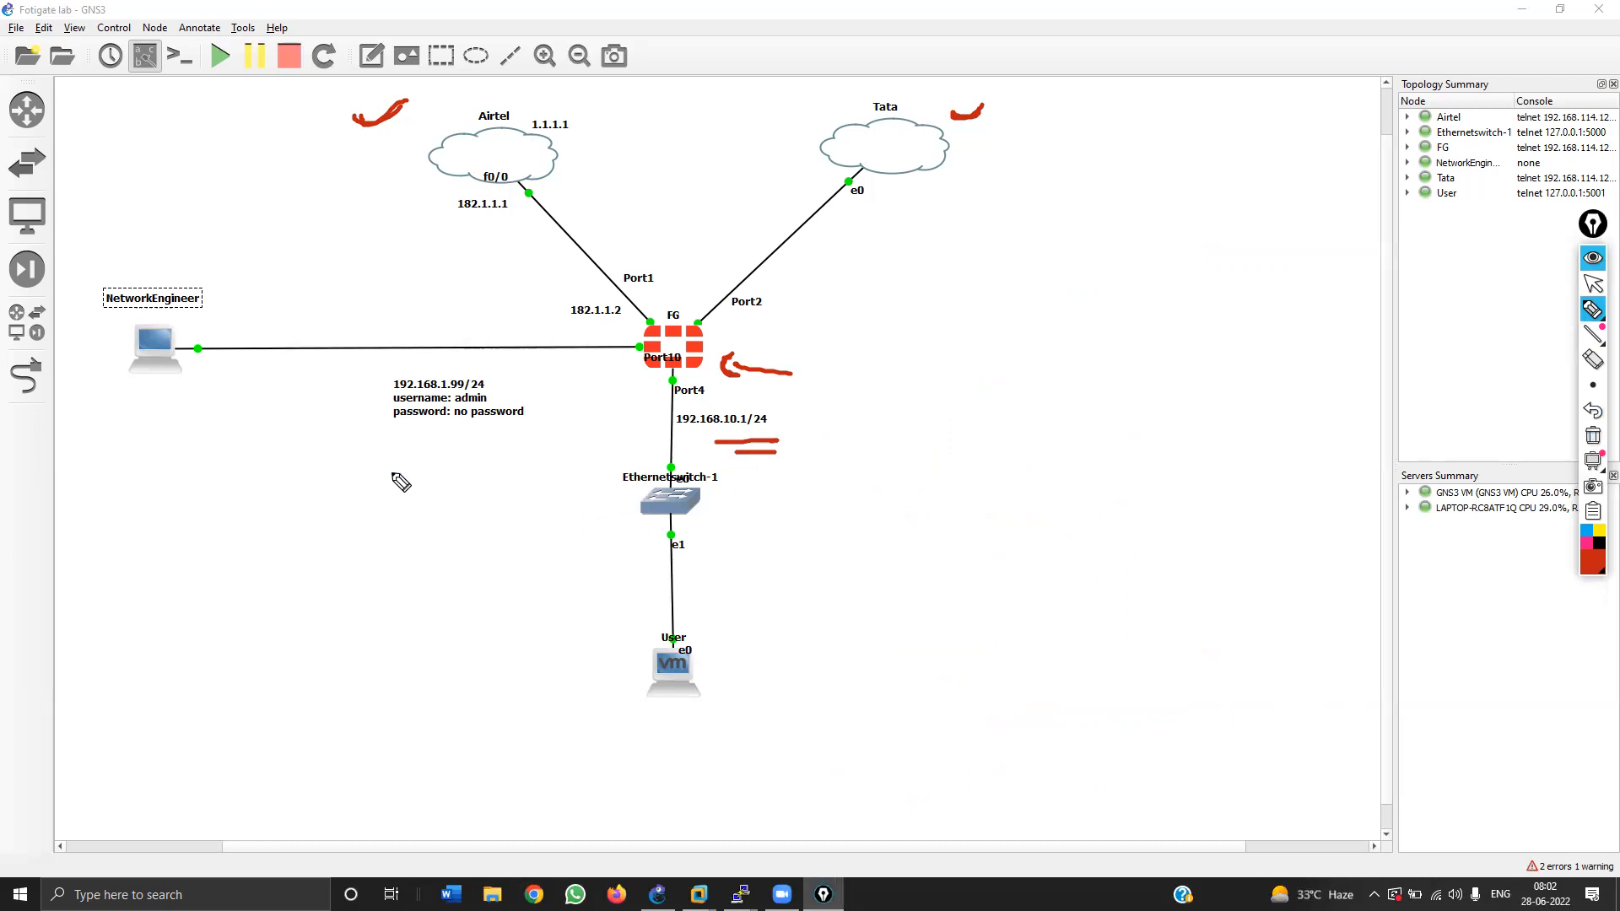
mouse_move(521, 439)
left_mouse_down()
mouse_move(430, 444)
mouse_move(500, 458)
left_mouse_up()
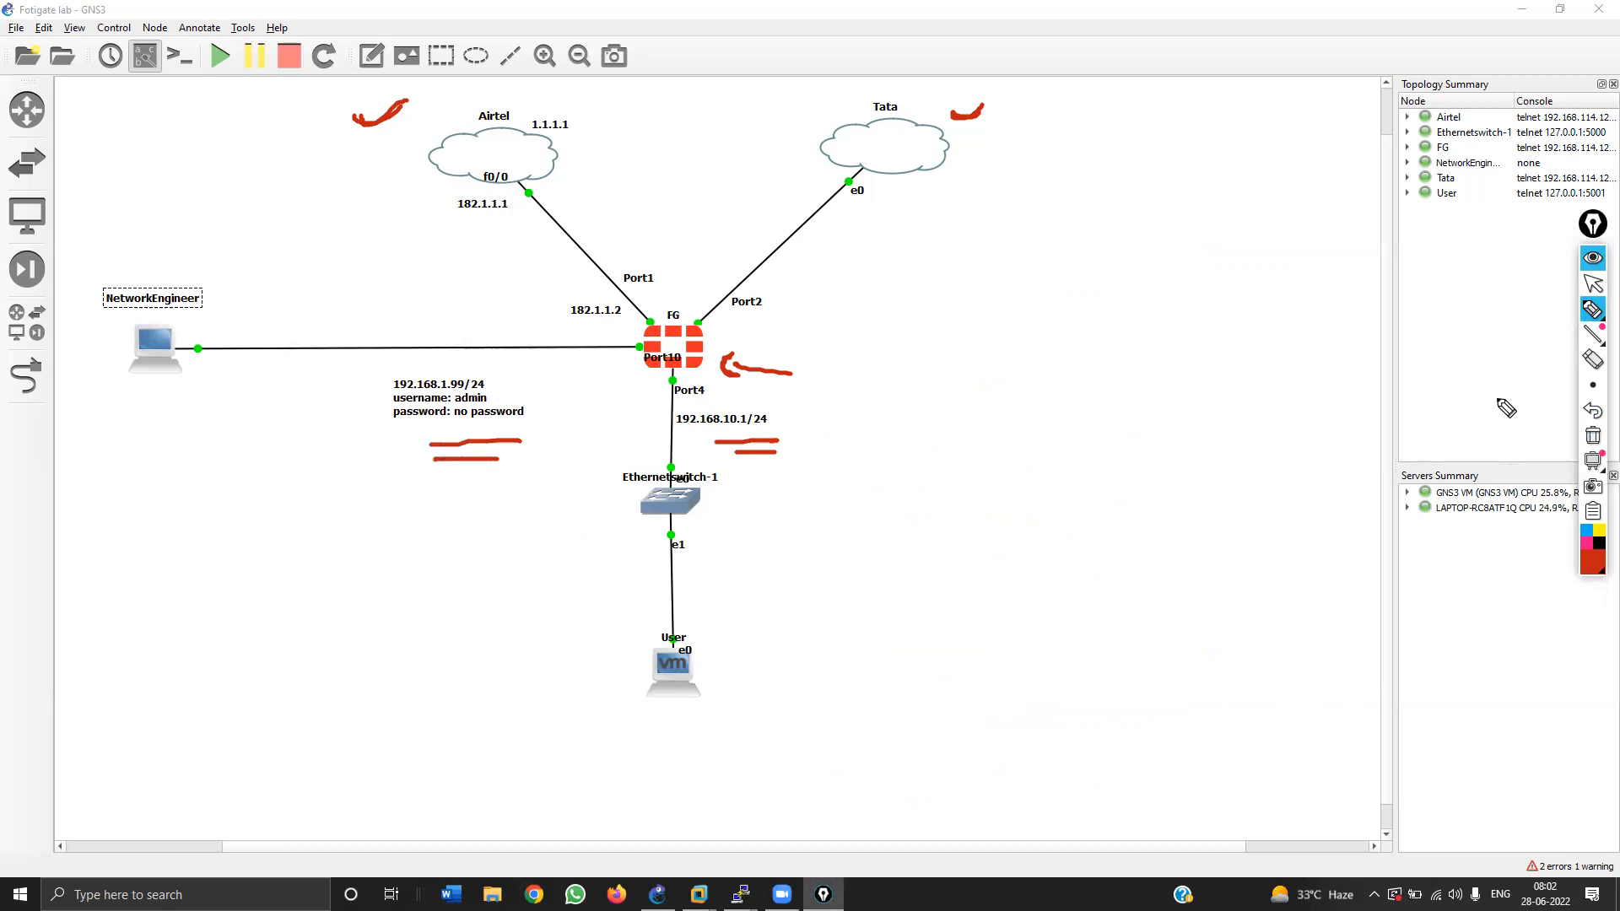
left_click(1593, 435)
mouse_move(1592, 312)
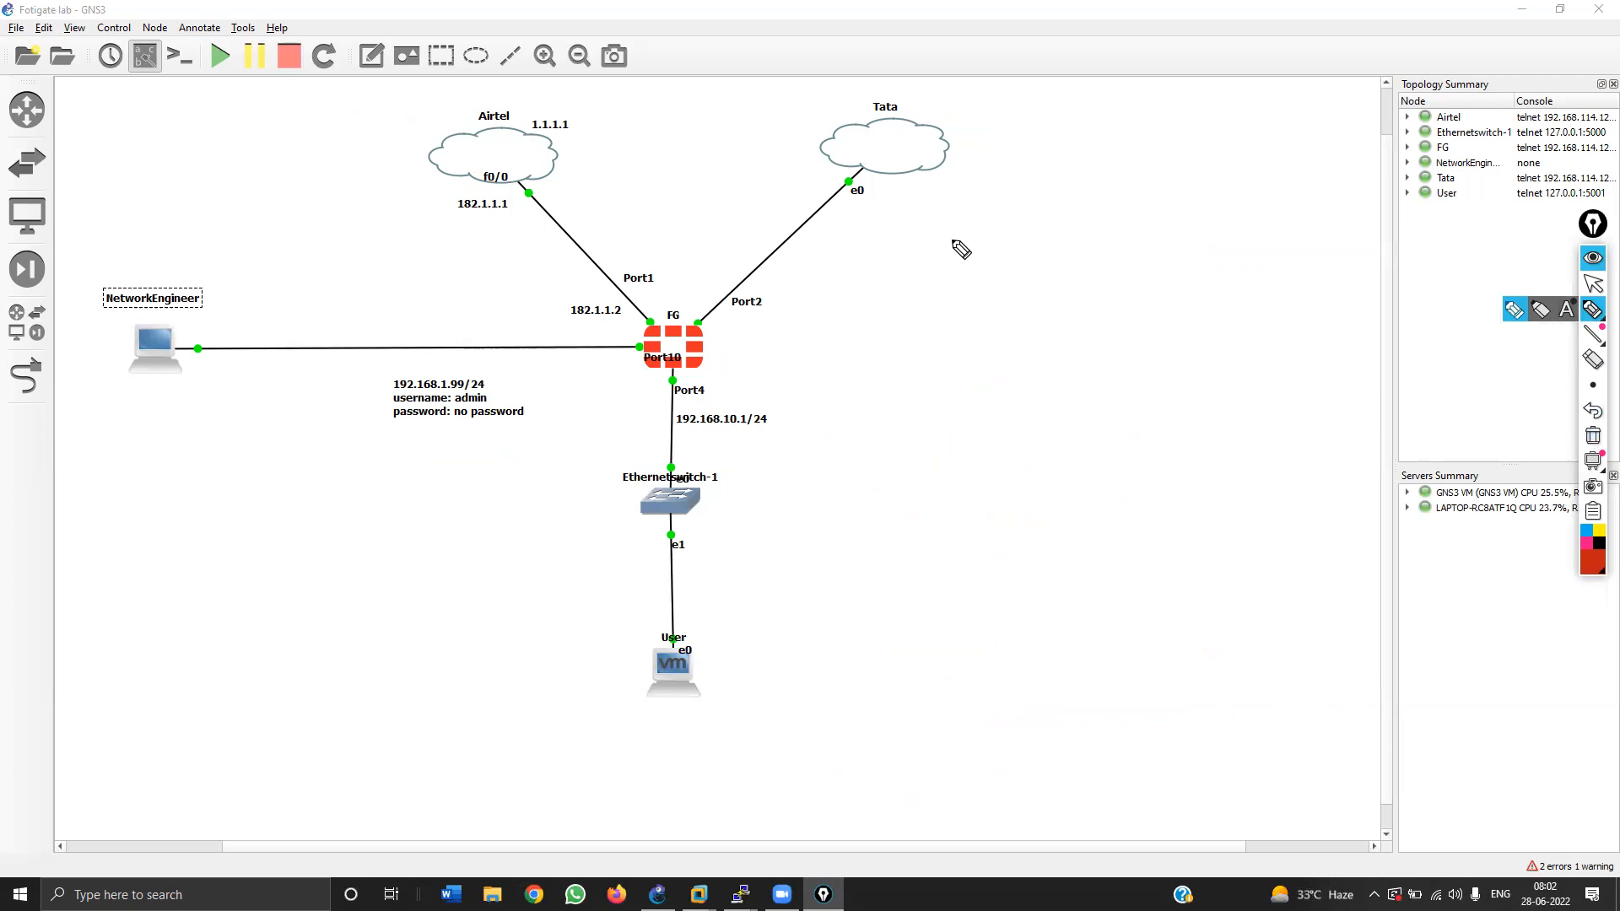
mouse_move(882, 227)
left_mouse_down()
mouse_move(931, 257)
mouse_move(1185, 236)
mouse_move(1280, 246)
left_mouse_up()
mouse_move(846, 239)
left_mouse_down()
mouse_move(831, 262)
mouse_move(847, 236)
left_mouse_up()
left_click_drag(837, 302, 837, 320)
mouse_move(851, 302)
left_mouse_down()
mouse_move(852, 321)
mouse_move(848, 293)
mouse_move(927, 318)
mouse_move(1090, 310)
mouse_move(1129, 283)
left_mouse_up()
left_click(1021, 290)
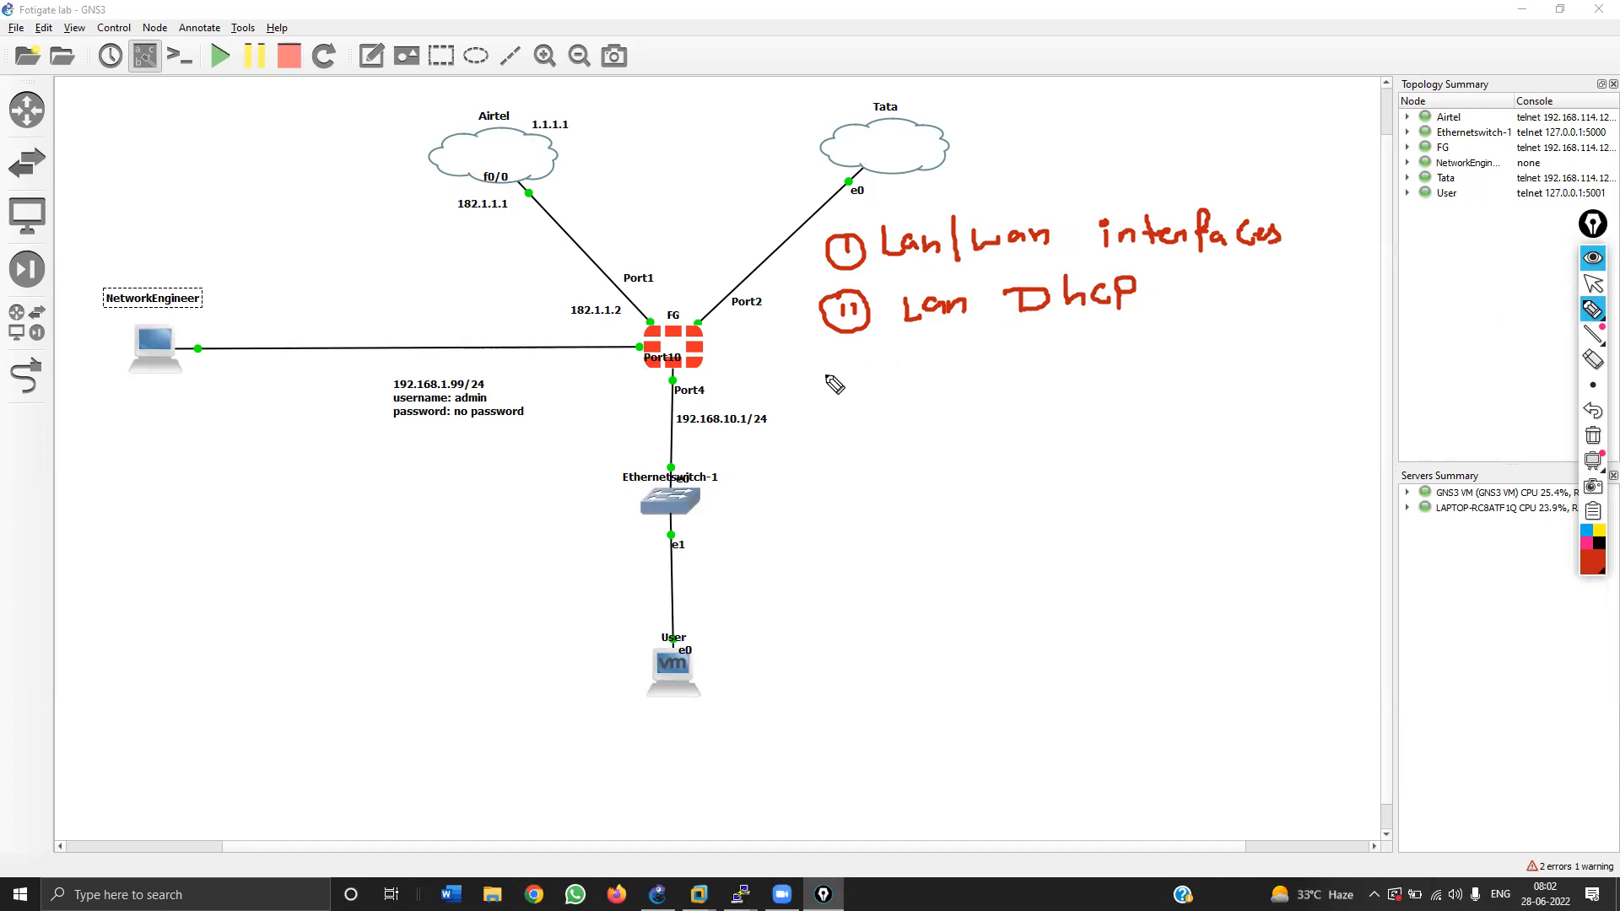
left_click_drag(839, 376, 840, 393)
left_click_drag(850, 378, 863, 391)
mouse_move(831, 375)
left_mouse_down()
mouse_move(1077, 404)
mouse_move(1067, 447)
left_mouse_up()
mouse_move(846, 466)
left_mouse_down()
mouse_move(864, 464)
mouse_move(834, 487)
left_mouse_up()
mouse_move(843, 454)
left_mouse_down()
mouse_move(857, 499)
mouse_move(844, 455)
left_mouse_up()
mouse_move(944, 474)
left_mouse_down()
mouse_move(1036, 477)
mouse_move(1066, 507)
mouse_move(1047, 518)
mouse_move(1152, 477)
mouse_move(1179, 477)
mouse_move(1208, 511)
left_mouse_up()
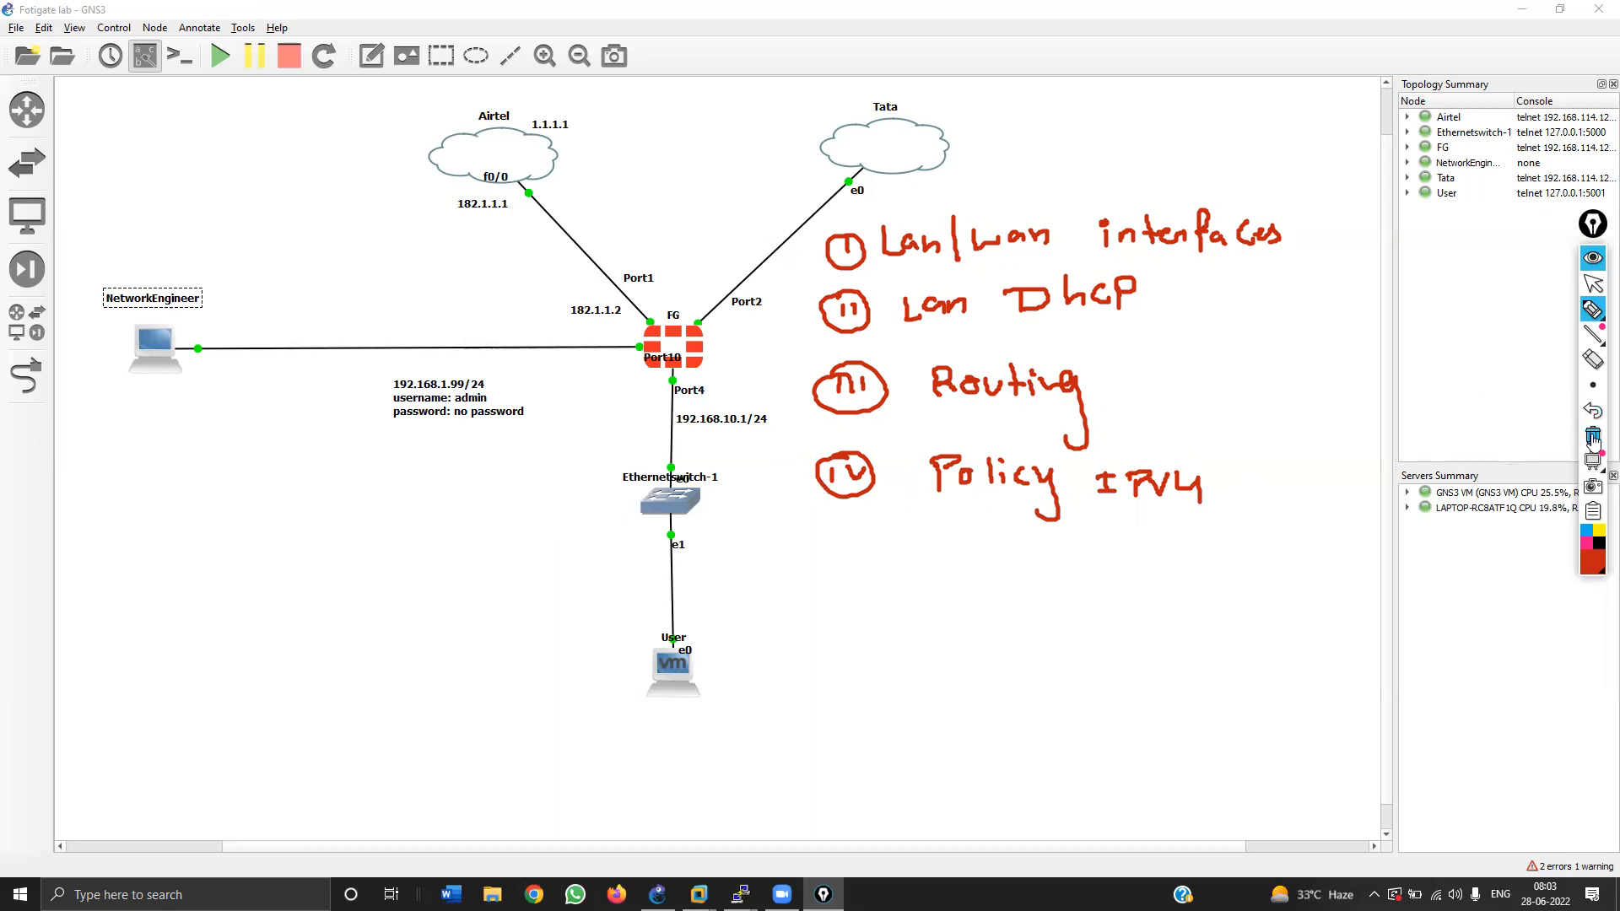
mouse_move(635, 625)
left_mouse_down()
mouse_move(734, 695)
mouse_move(638, 632)
left_mouse_up()
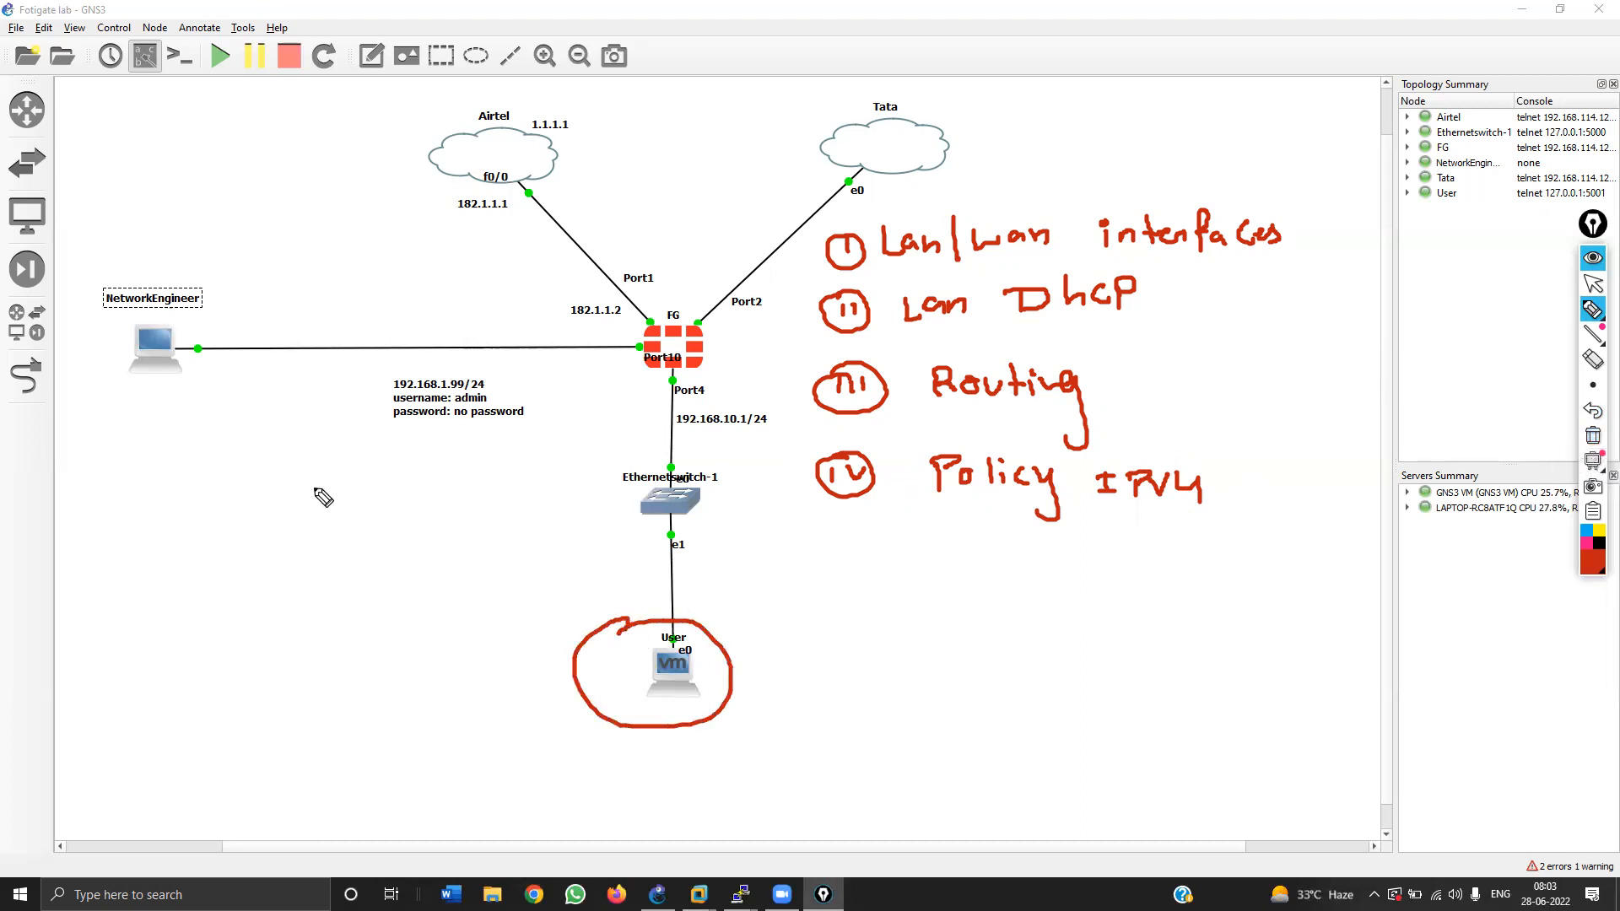
left_click_drag(207, 421, 154, 394)
mouse_move(194, 429)
left_mouse_down()
mouse_move(148, 410)
mouse_move(119, 466)
mouse_move(496, 808)
mouse_move(537, 885)
left_mouse_up()
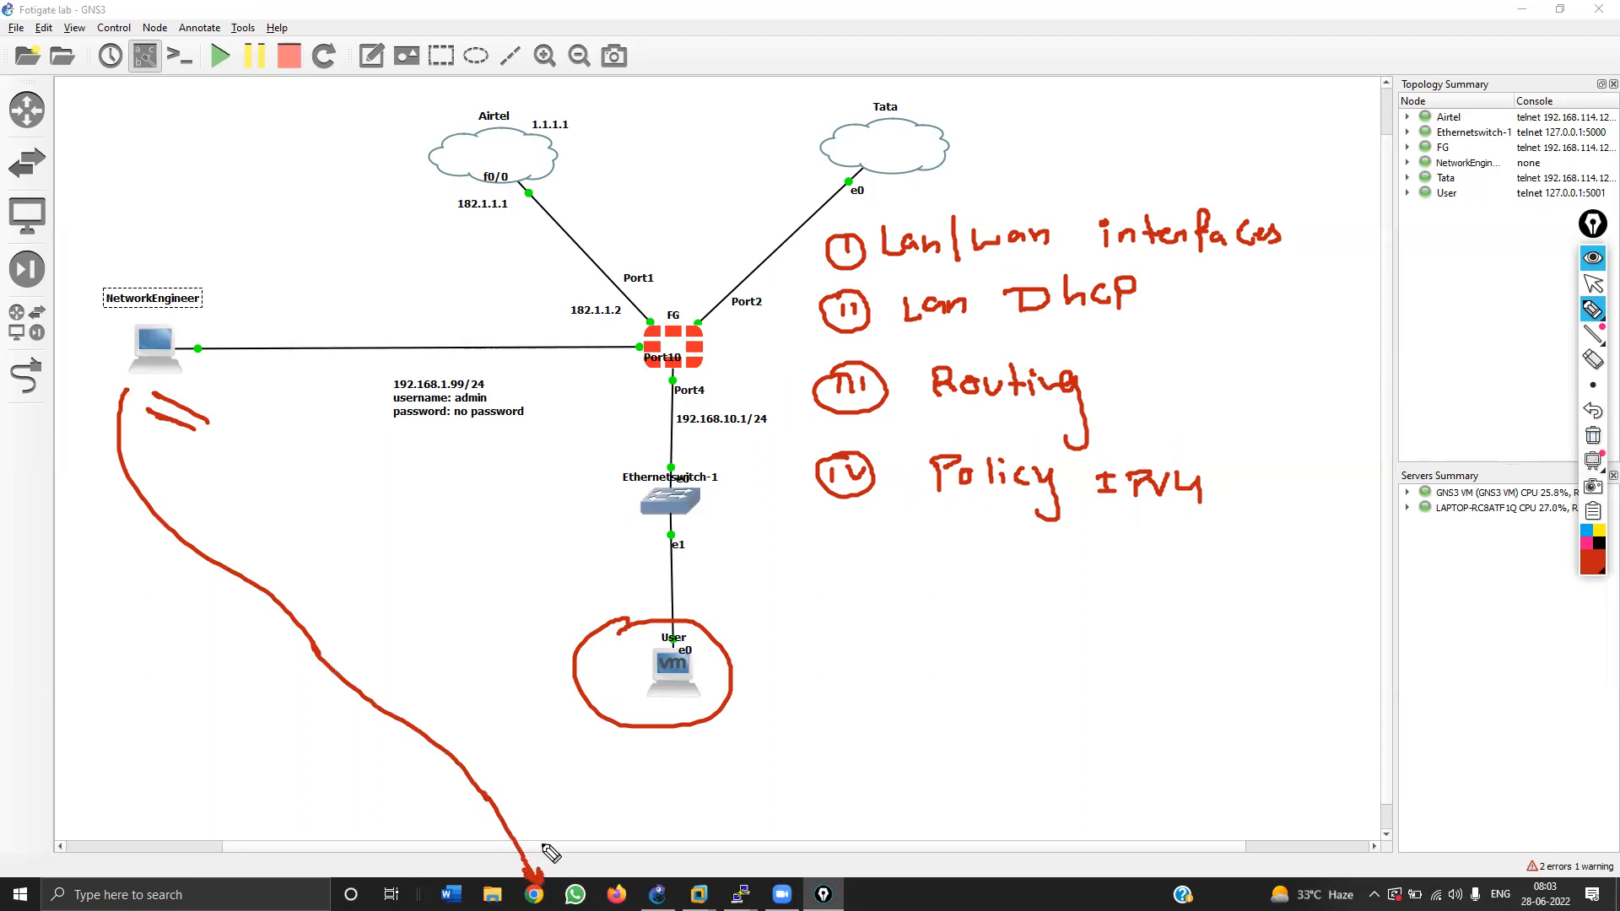
left_click(1585, 330)
left_click(1593, 436)
left_click(1593, 284)
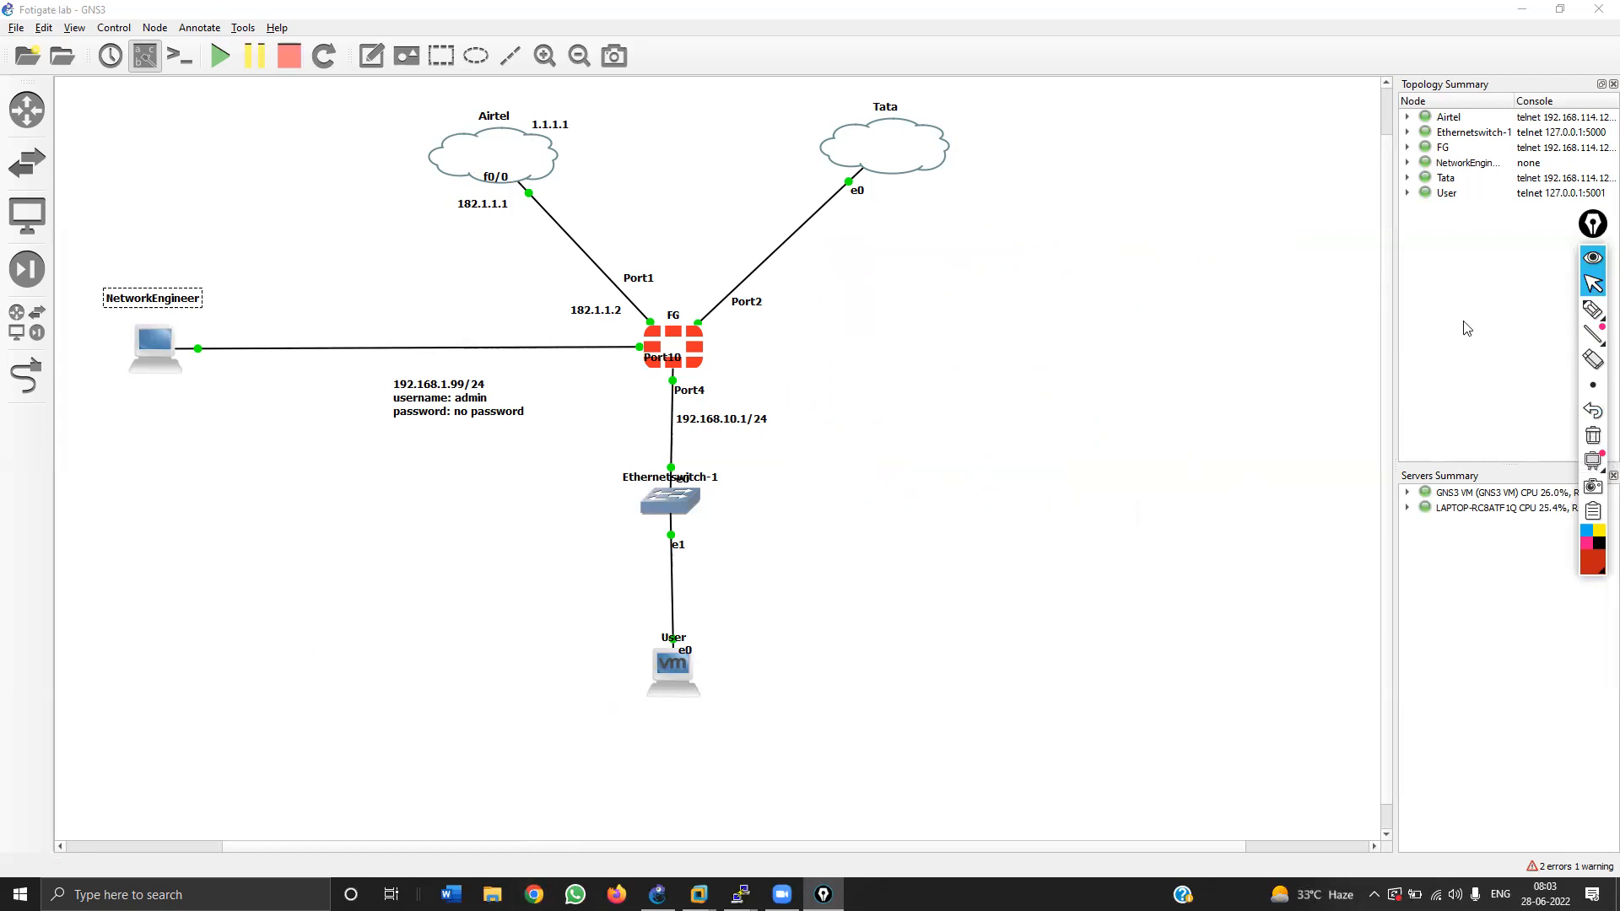
Step: Mark the firewall's management port with red sketches, clear them, and switch to Chrome
left_click(1591, 310)
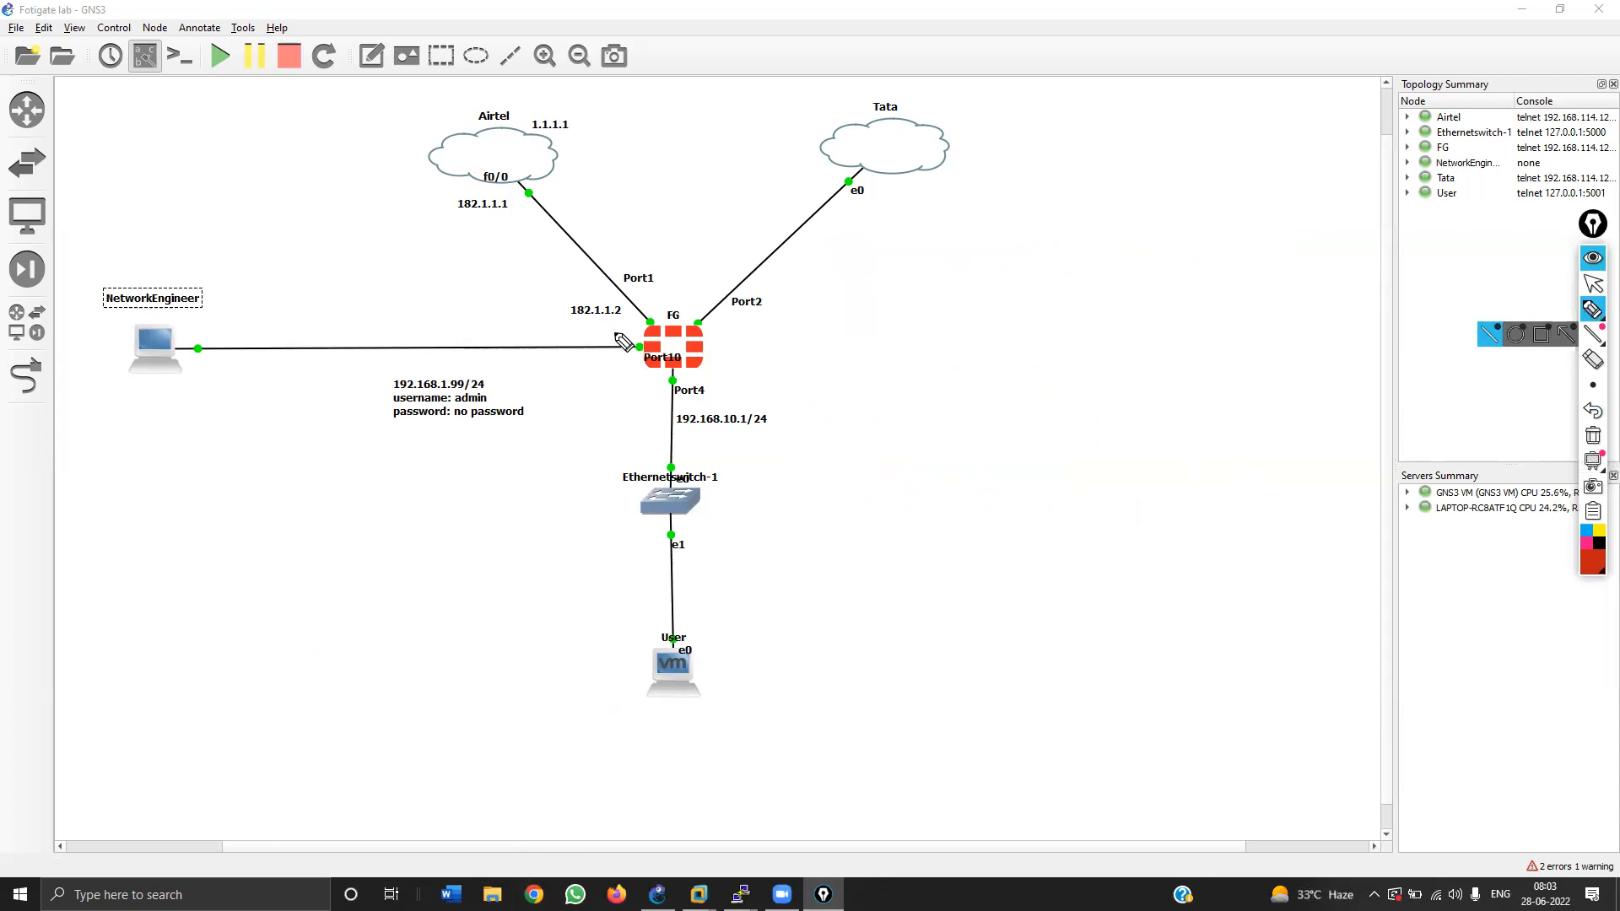
mouse_move(622, 341)
left_mouse_down()
mouse_move(629, 358)
mouse_move(646, 344)
left_mouse_up()
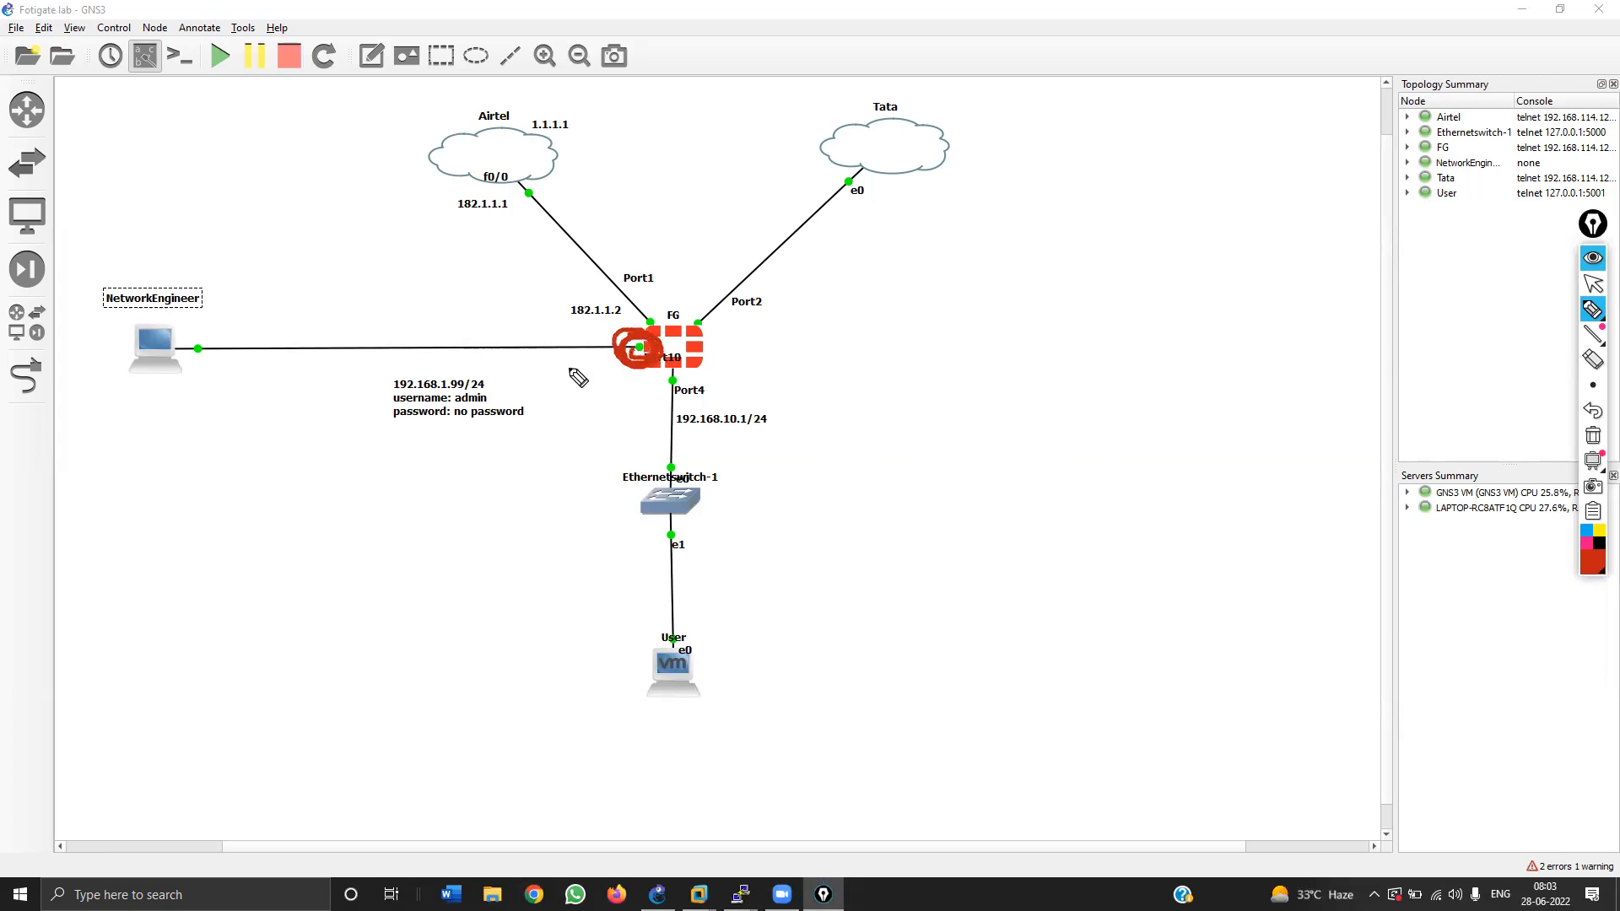
mouse_move(574, 390)
left_mouse_down()
mouse_move(600, 393)
mouse_move(618, 425)
mouse_move(645, 407)
mouse_move(595, 341)
mouse_move(234, 328)
mouse_move(214, 357)
left_mouse_up()
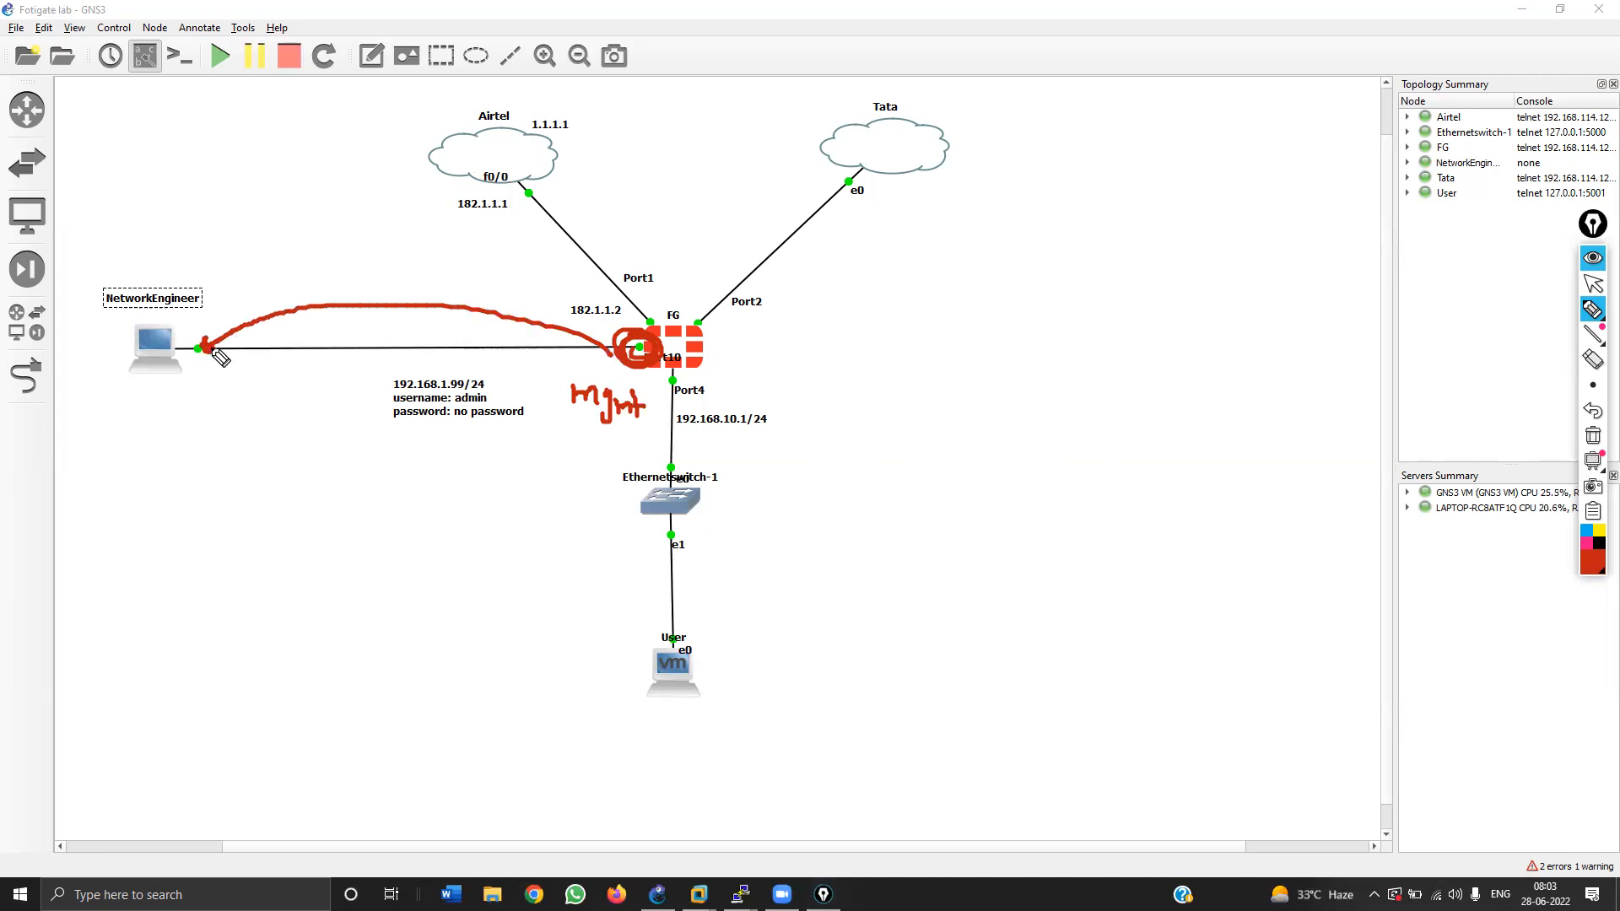
left_click(1593, 436)
left_click(1593, 283)
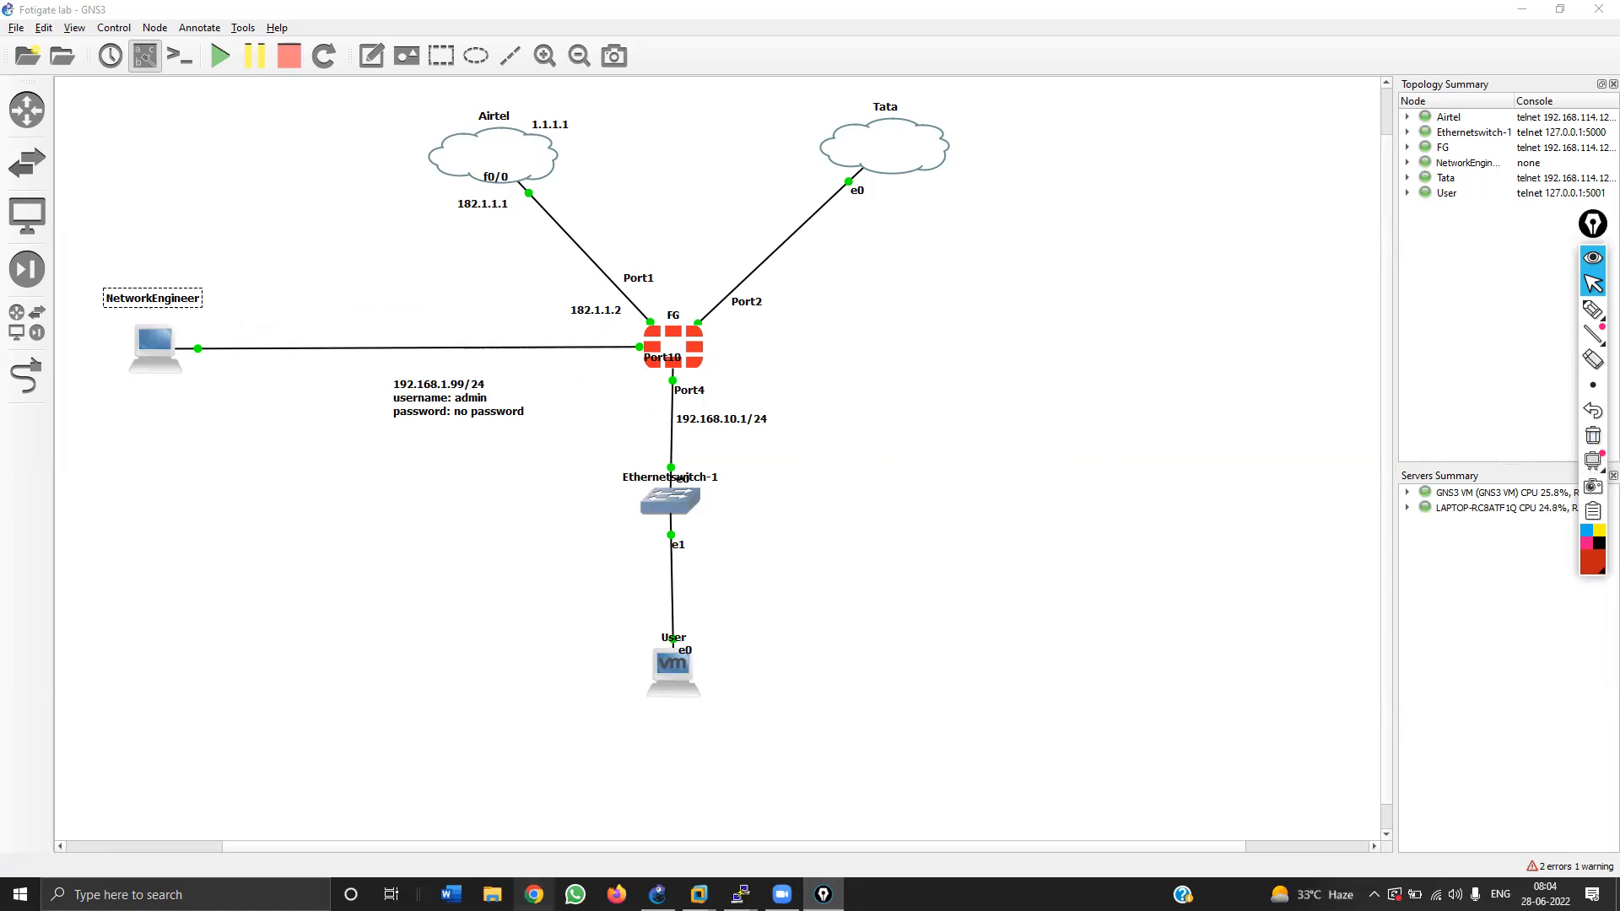
left_click(534, 894)
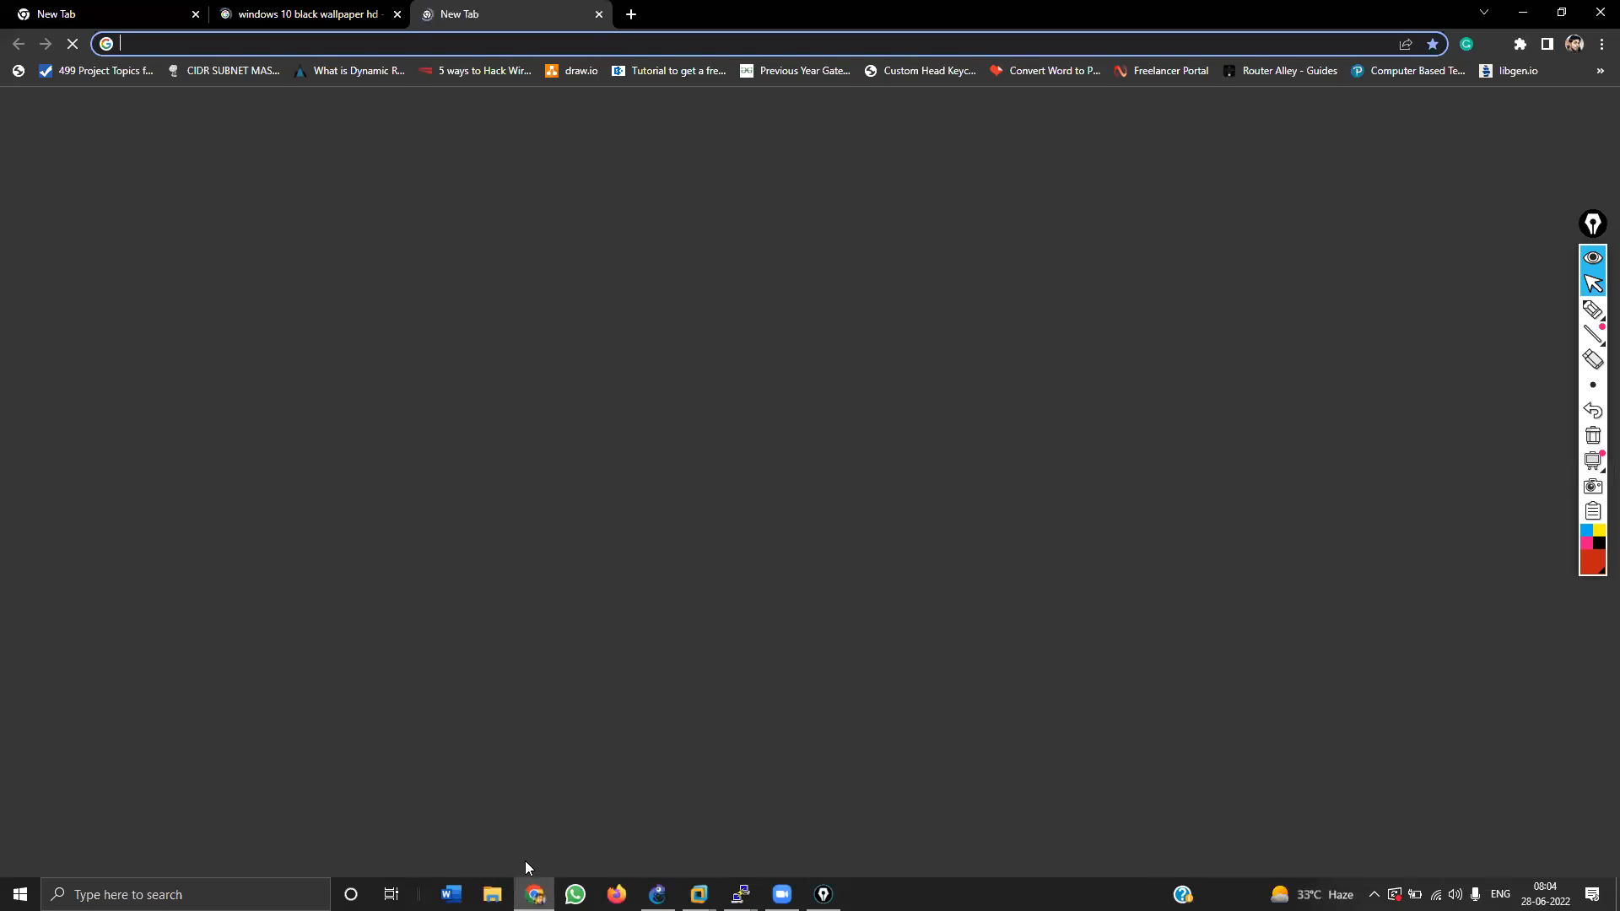
left_click(397, 15)
type("192.168.")
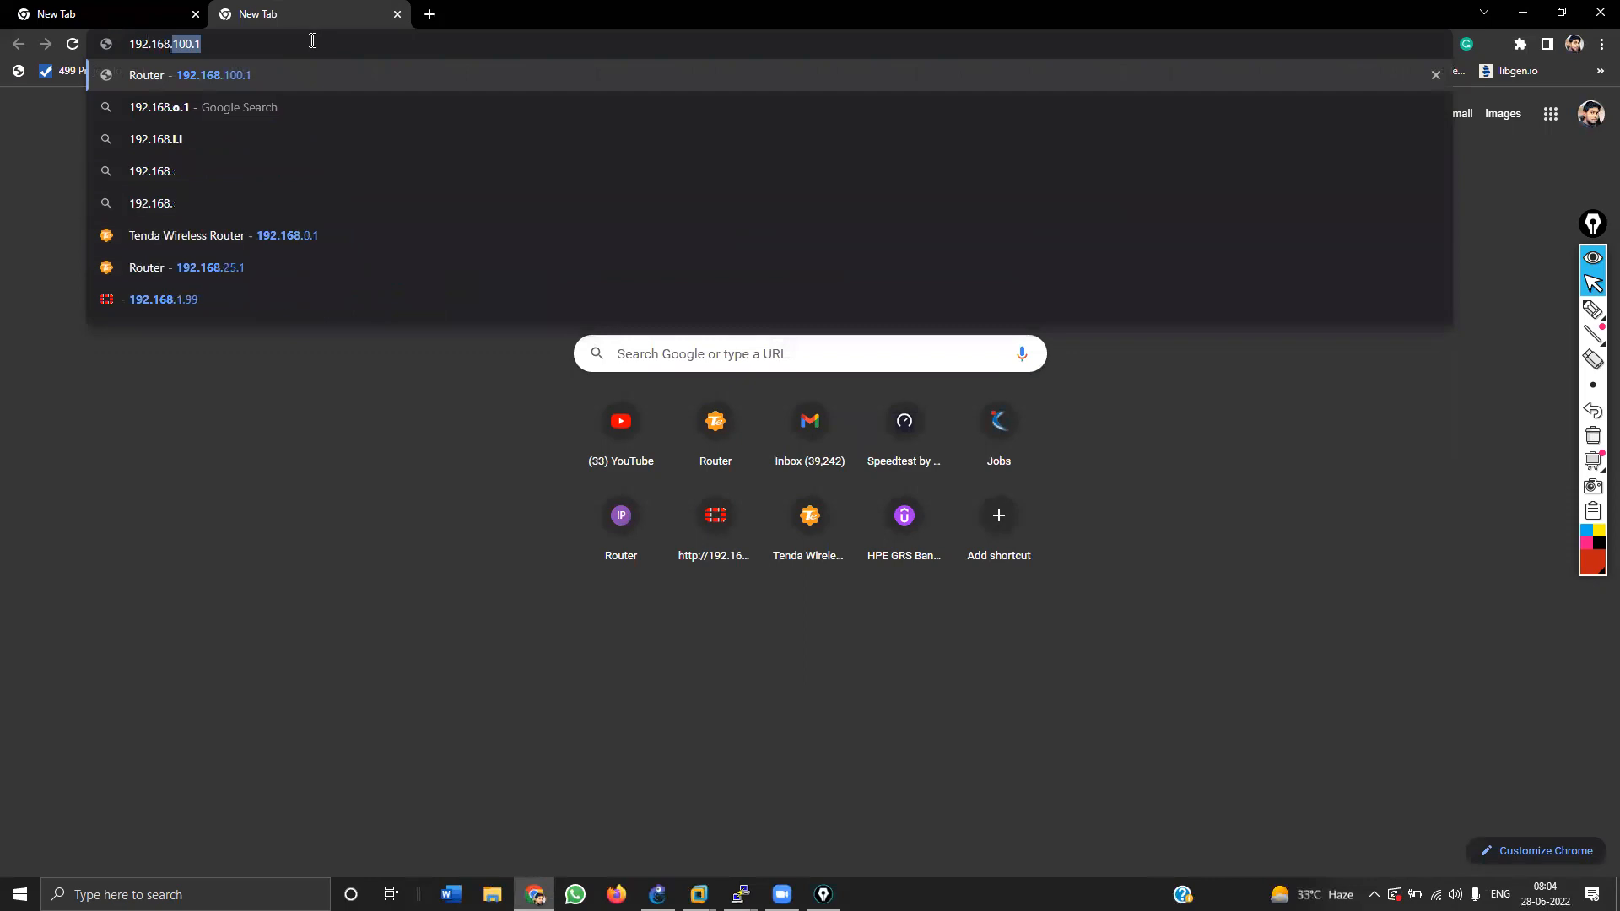
type("99.1")
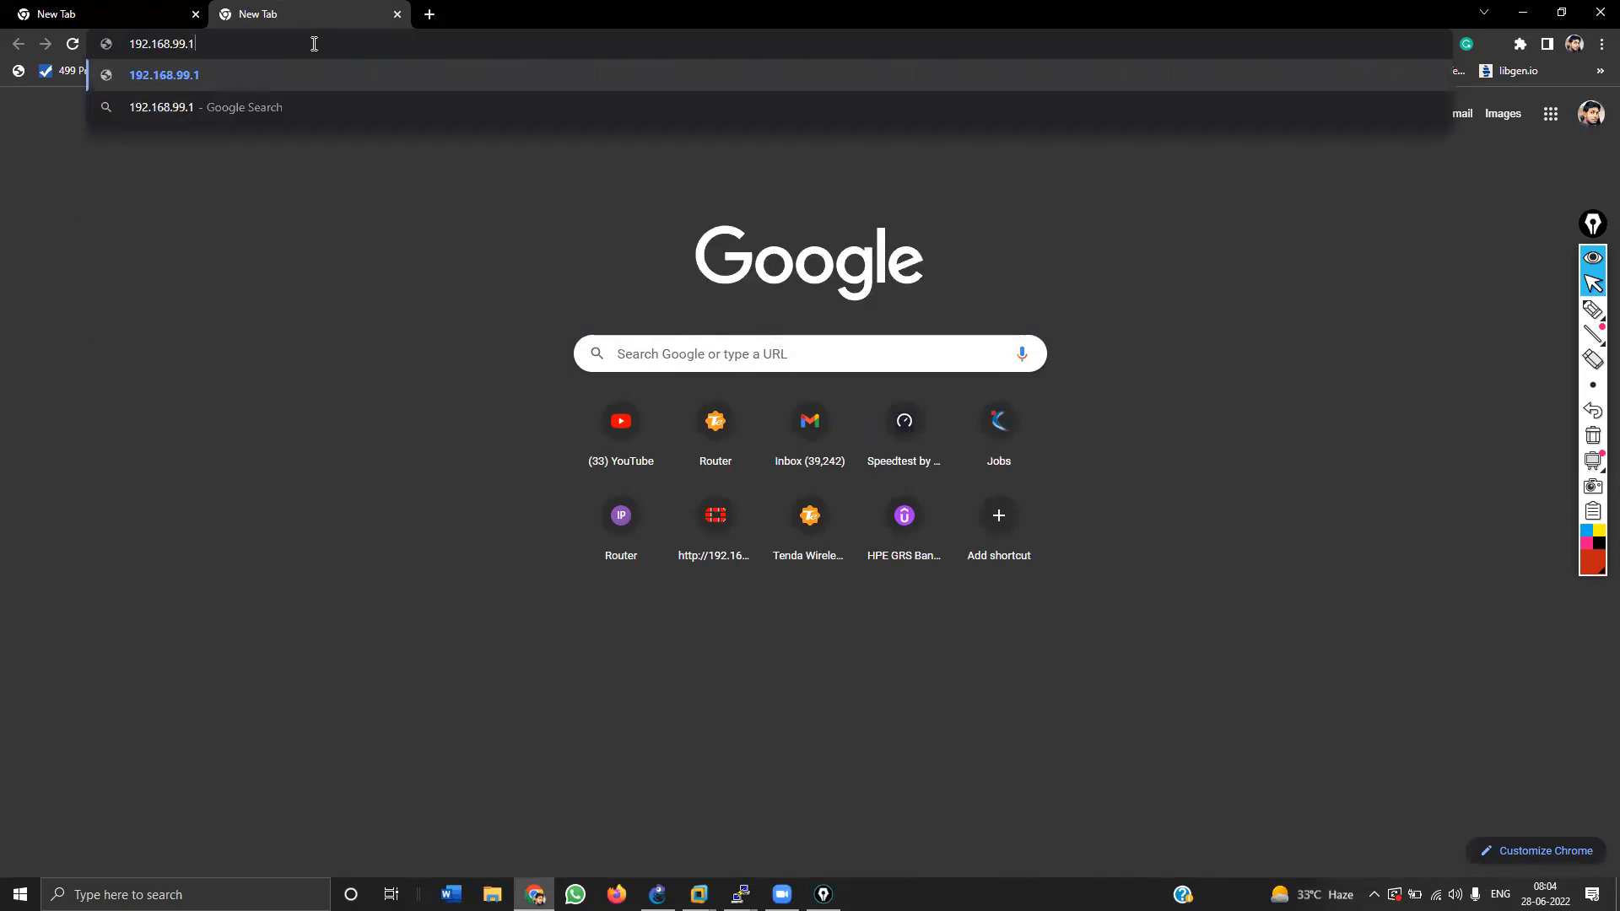
key("Return")
left_click(294, 44)
key("Home")
type("https:")
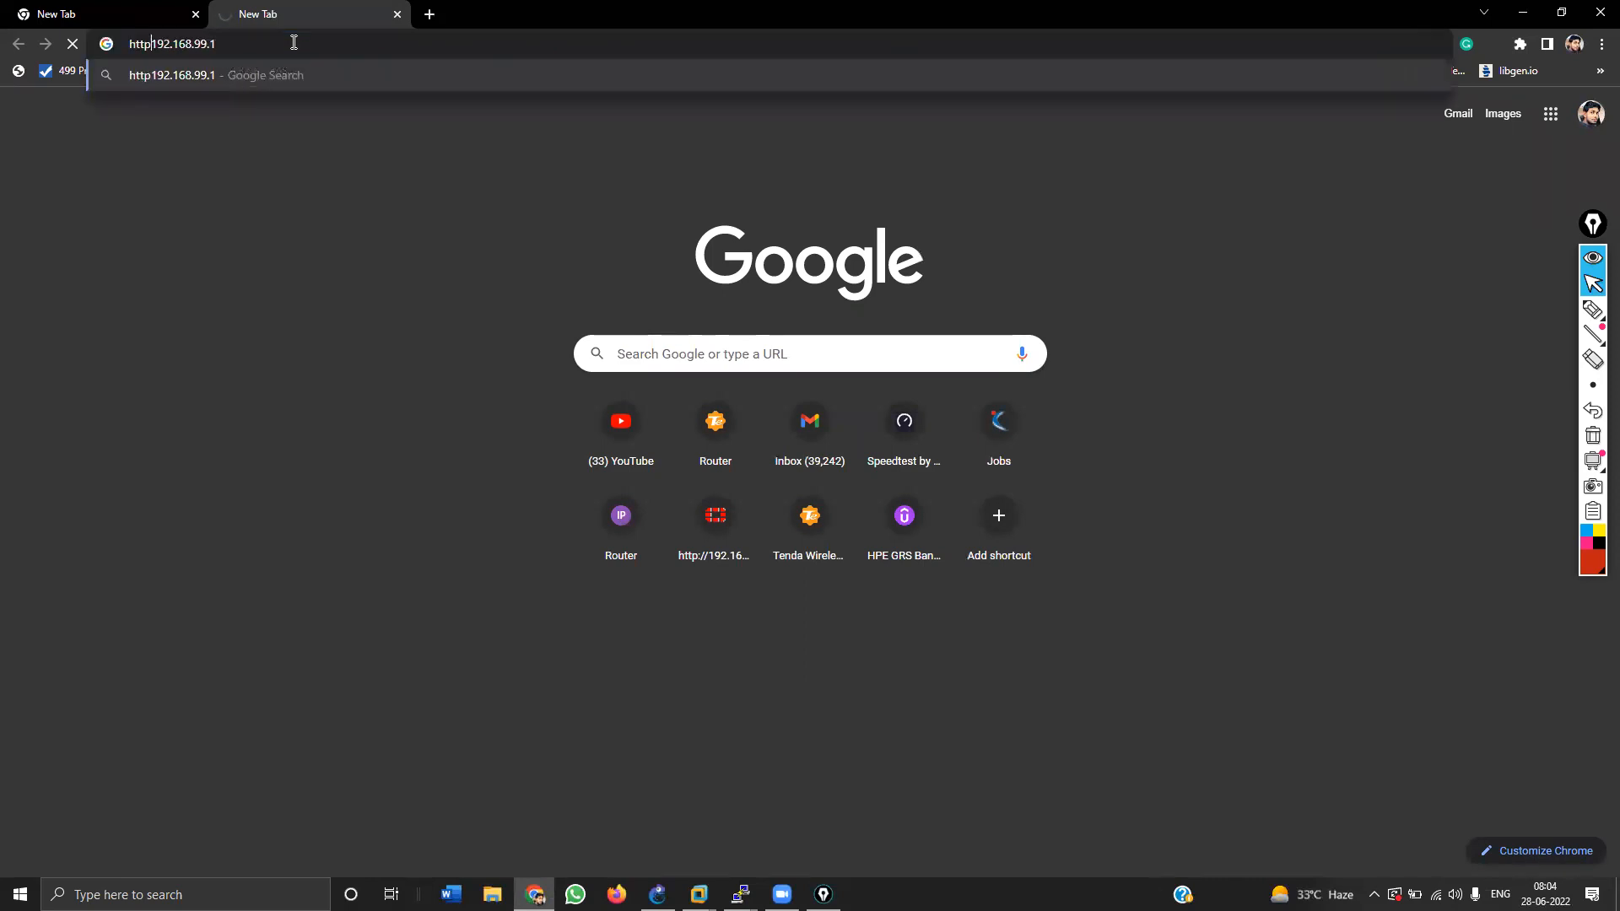
type("//")
key("Return")
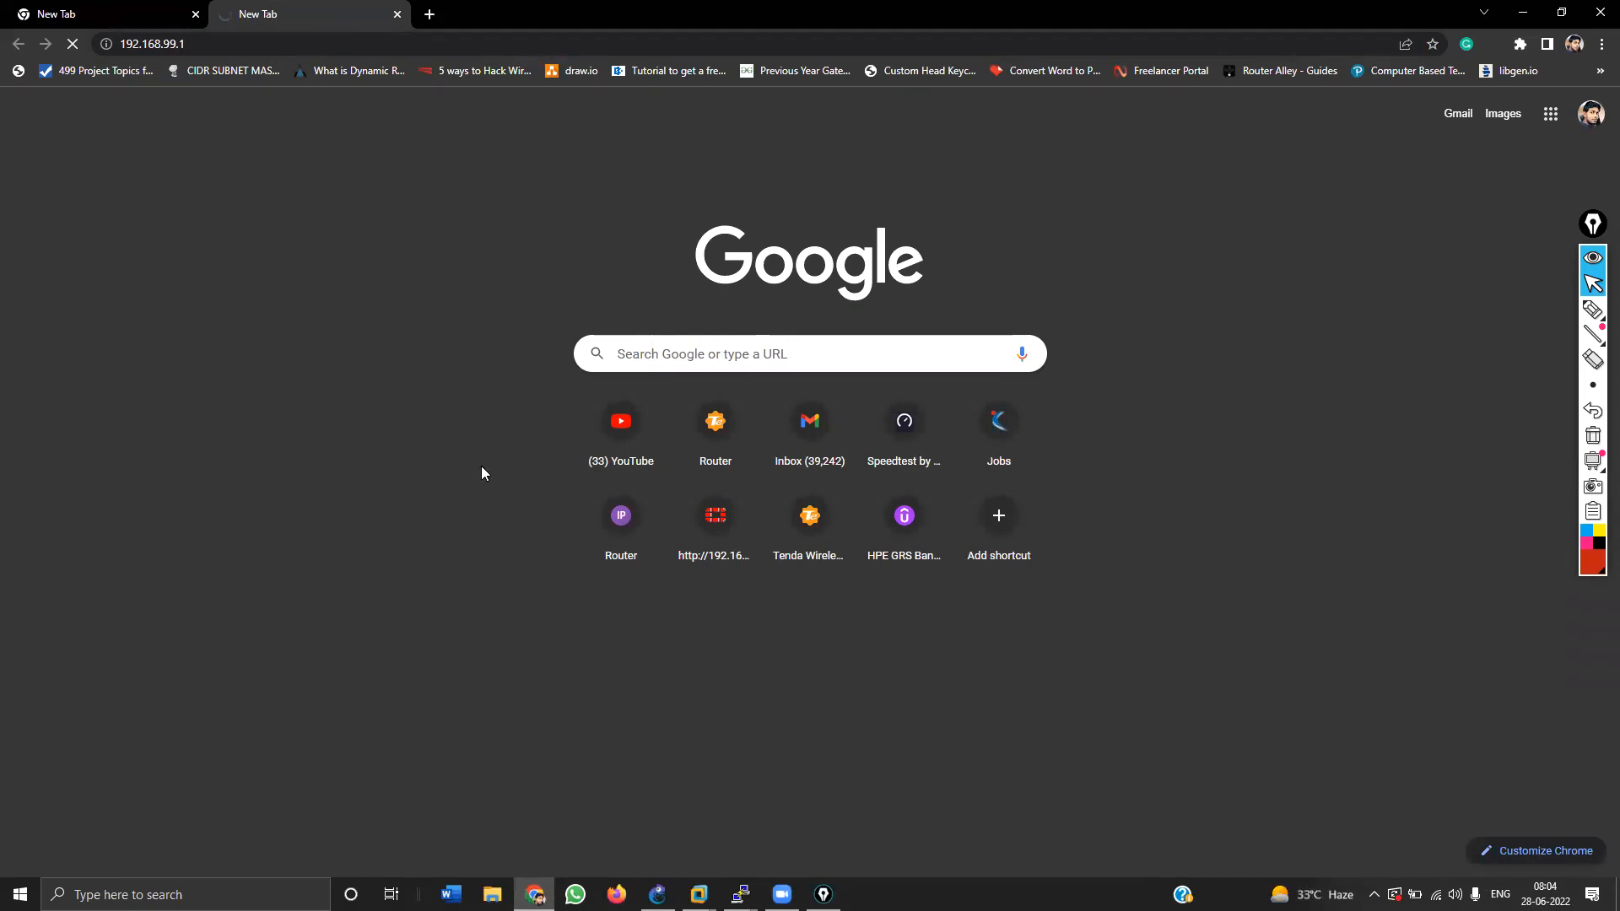
Step: Run 'ping 192.168.1.99' from the Run prompt to confirm the firewall replies
key("super+r")
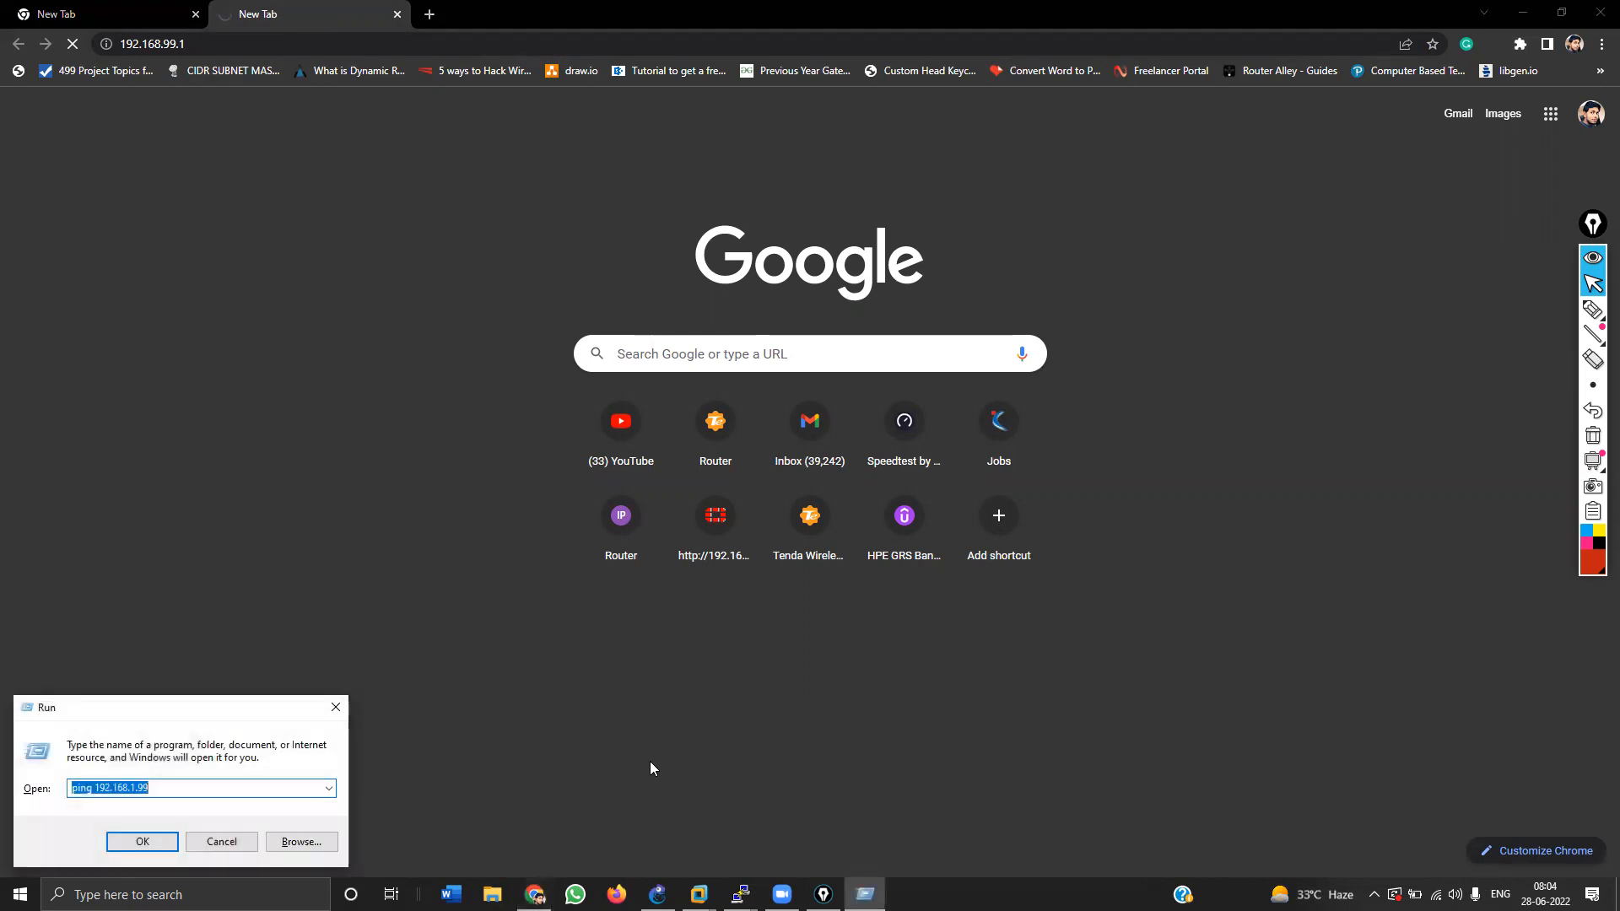
key("Return")
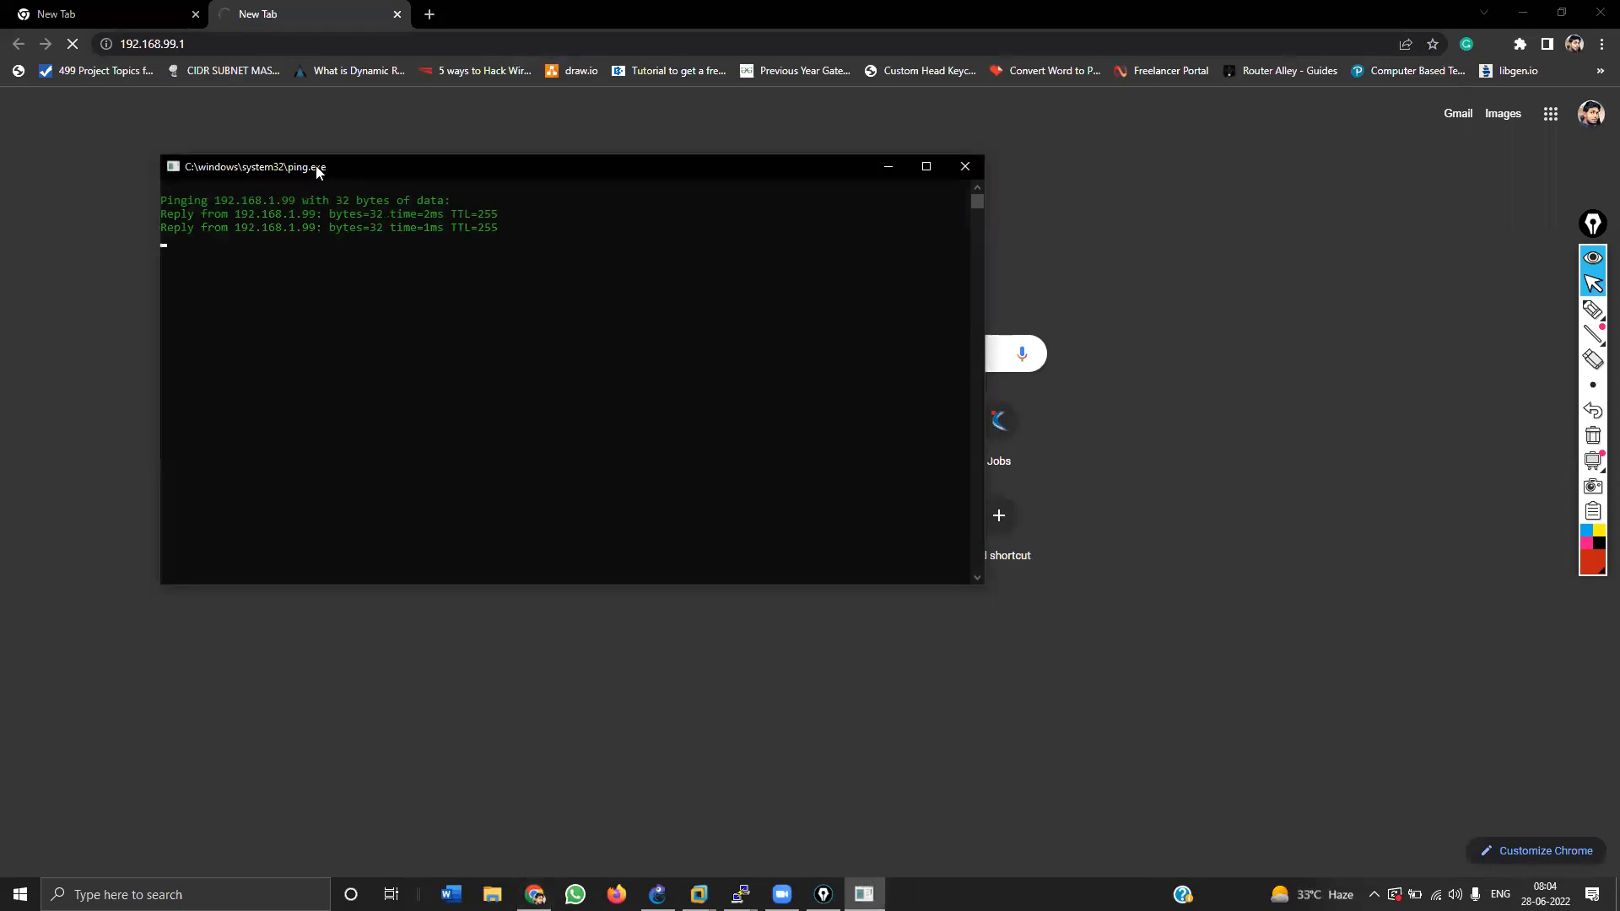
left_click(266, 40)
type("https://192.168.")
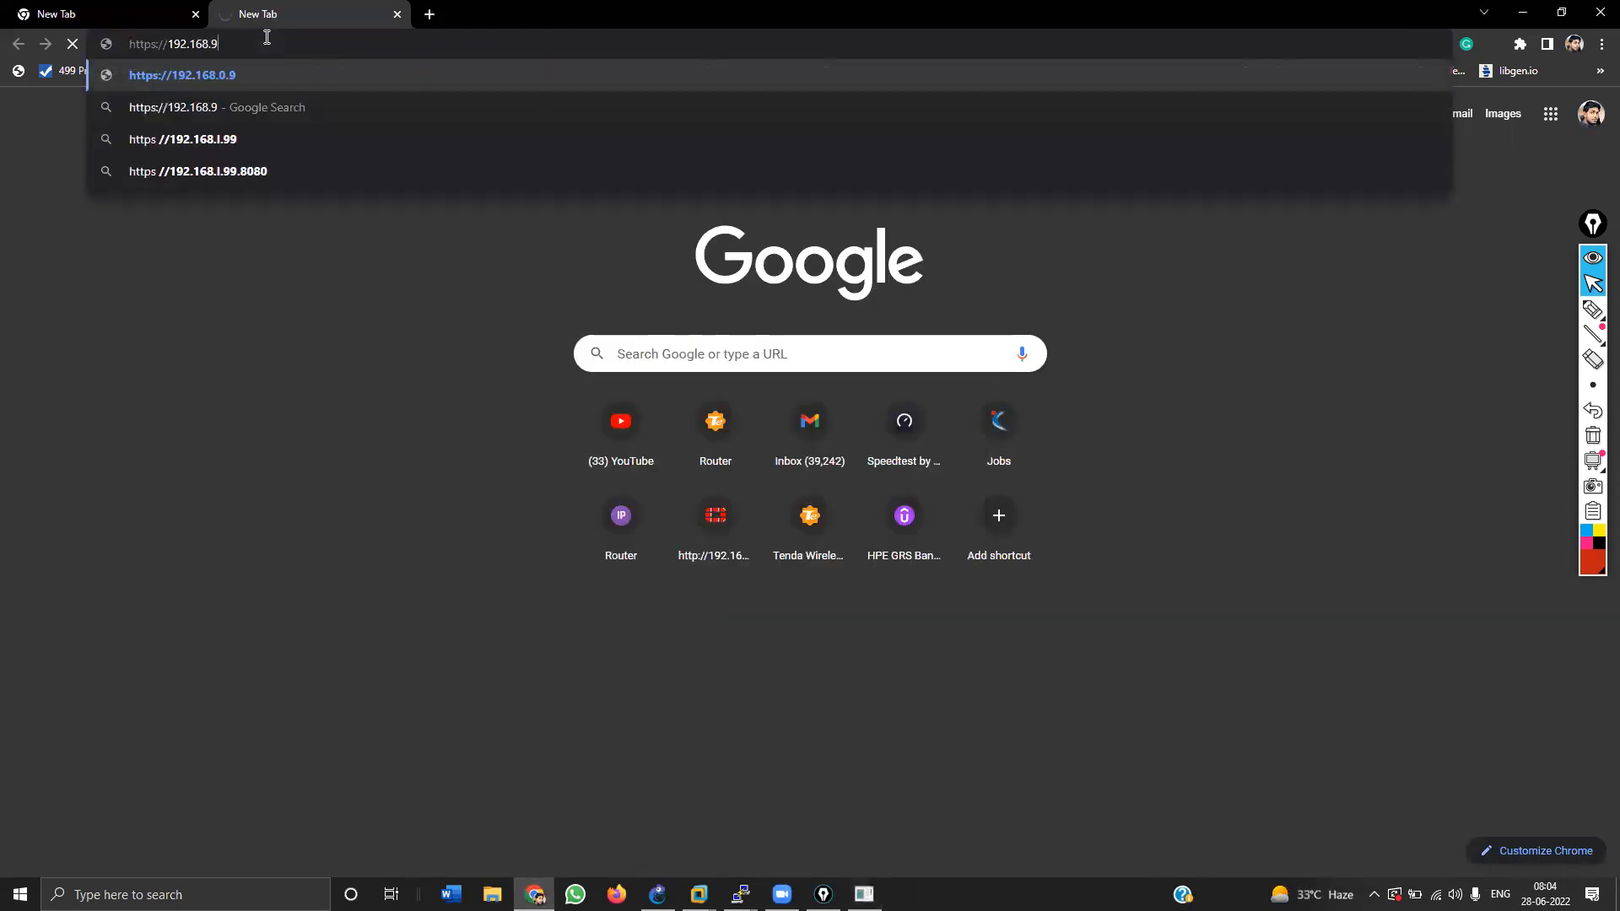
type("1.99")
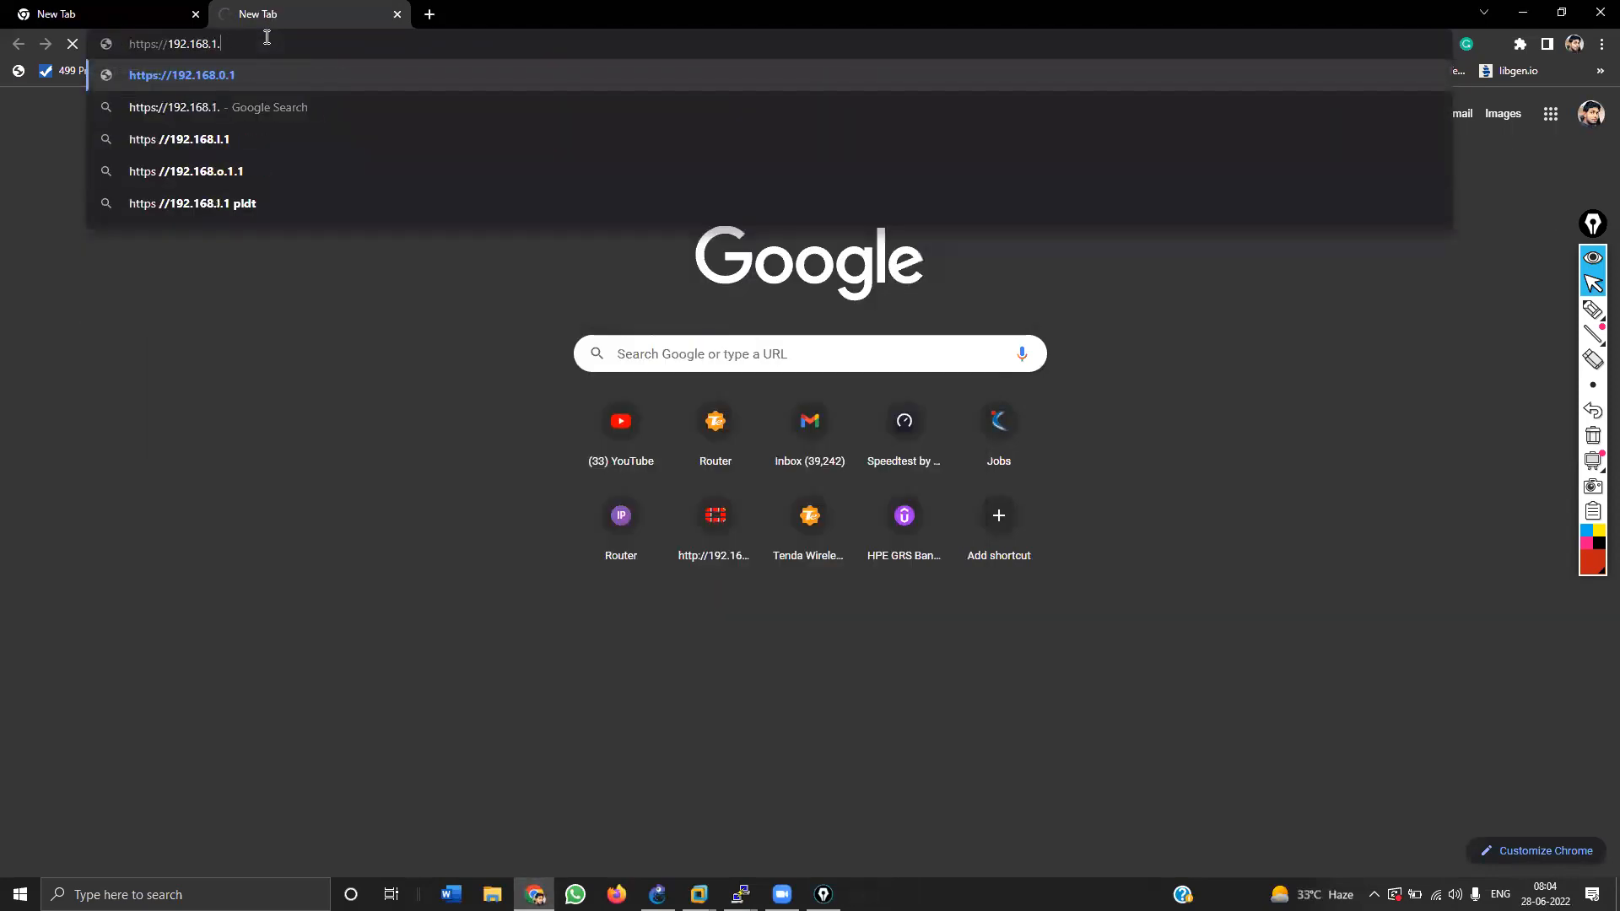
key("Return")
left_click(267, 40)
key("Left")
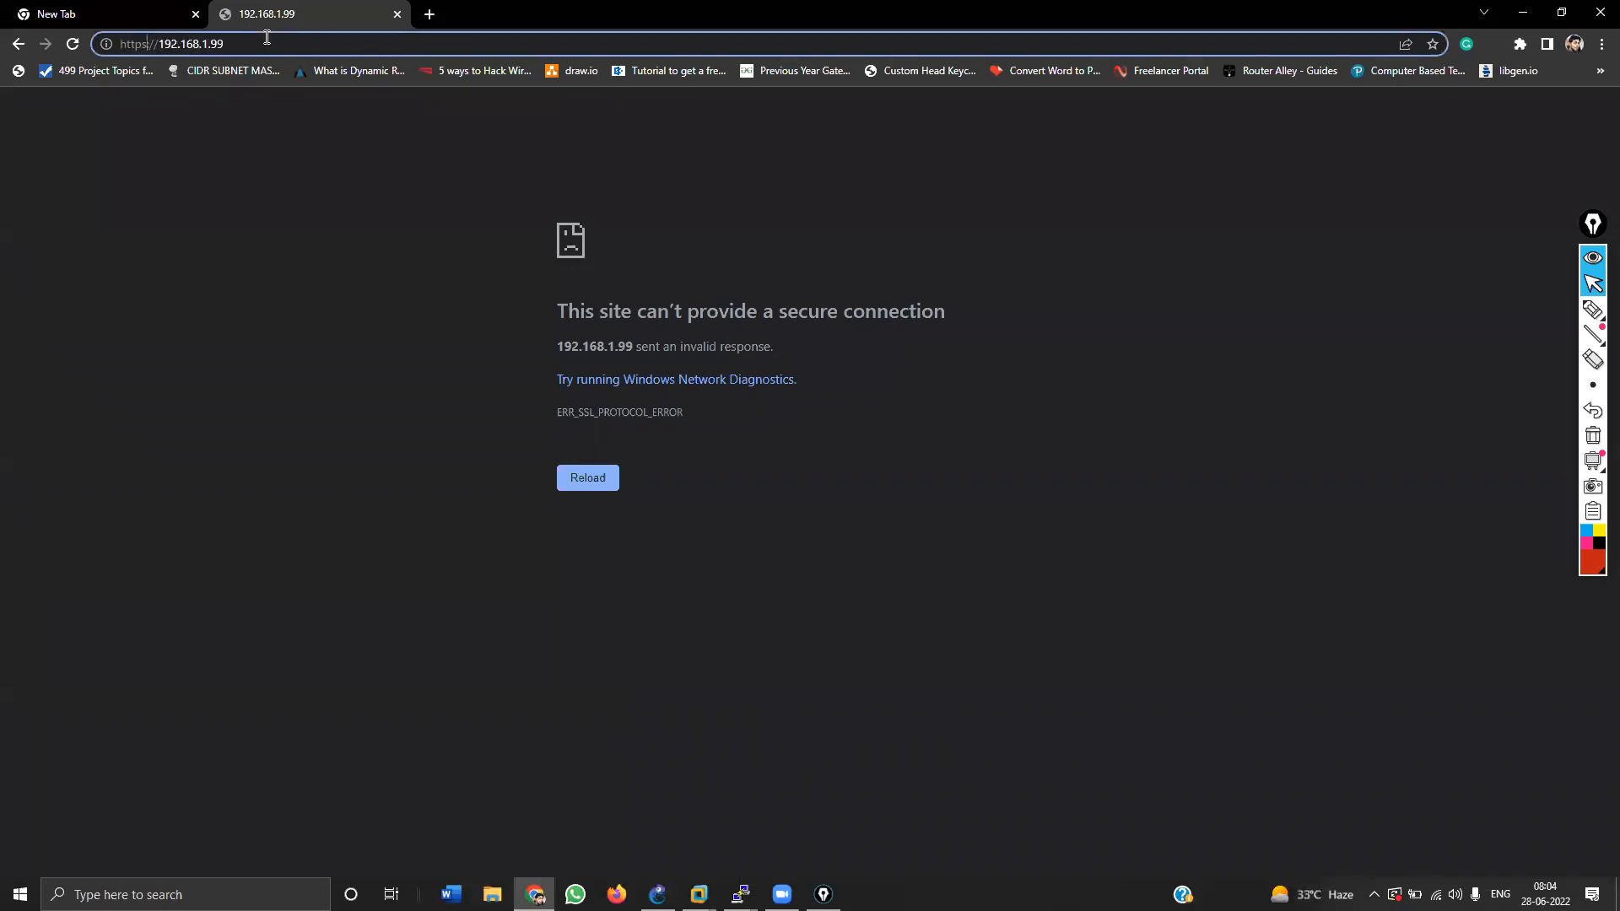
key("BackSpace")
type(":")
key("Return")
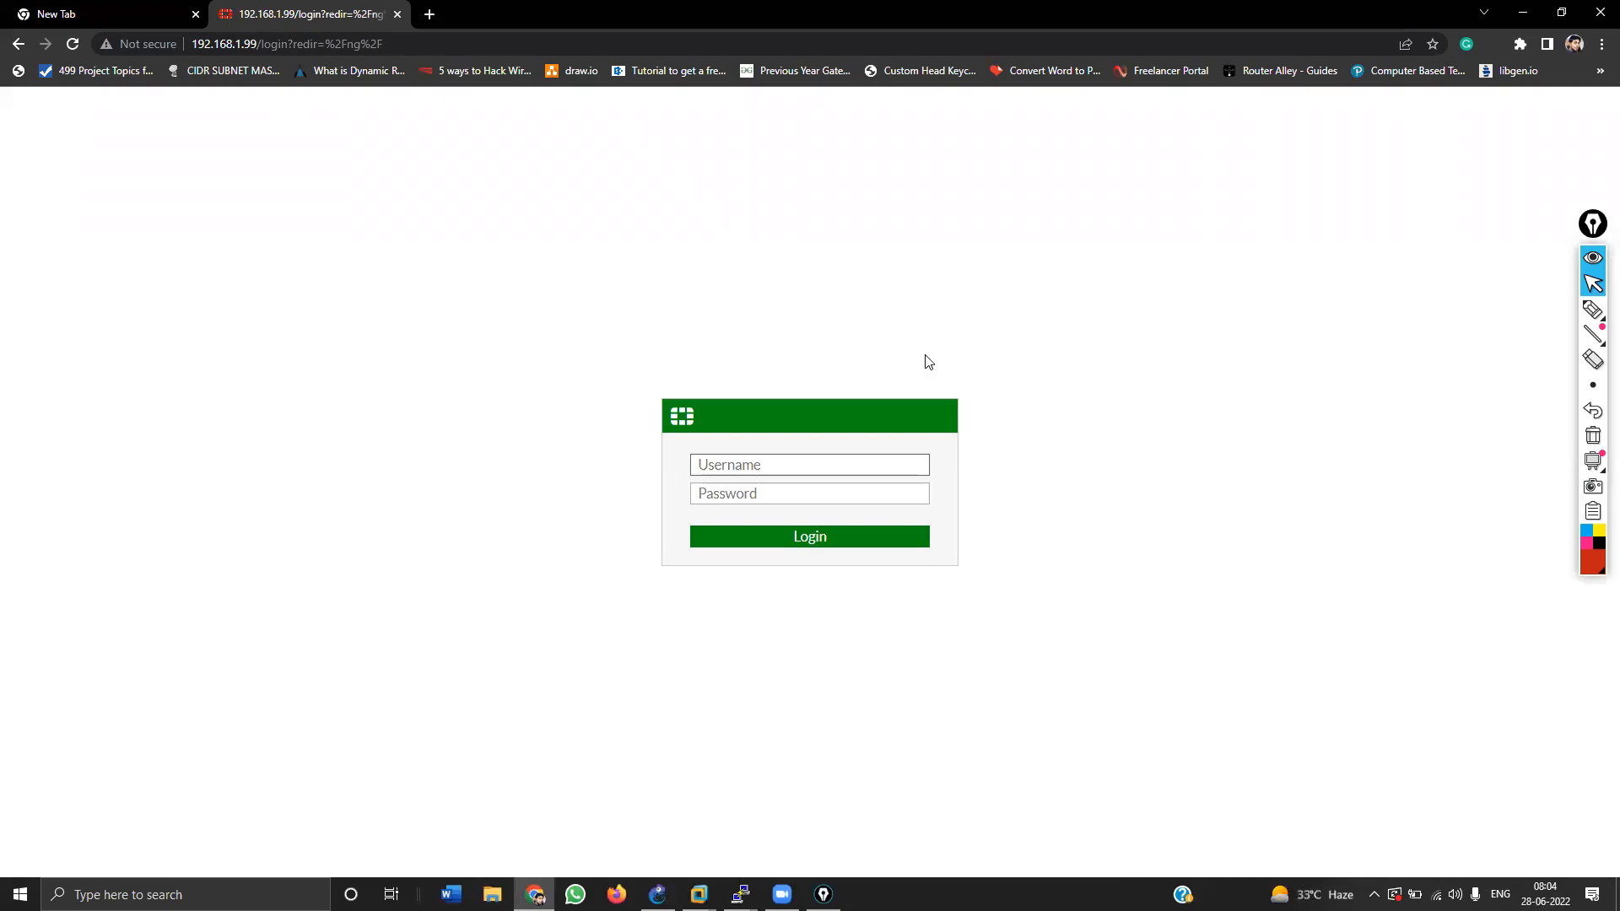
Step: Annotate the login page with 1.99 address notes and a box sketch, then clear them
left_click(1593, 310)
mouse_move(1148, 250)
left_mouse_down()
mouse_move(1148, 270)
mouse_move(1227, 272)
mouse_move(1149, 326)
mouse_move(1168, 321)
left_mouse_up()
left_click(1162, 257)
mouse_move(1187, 308)
left_mouse_down()
mouse_move(1190, 330)
mouse_move(1228, 335)
left_mouse_up()
left_click(1213, 318)
left_click_drag(1260, 264, 1287, 256)
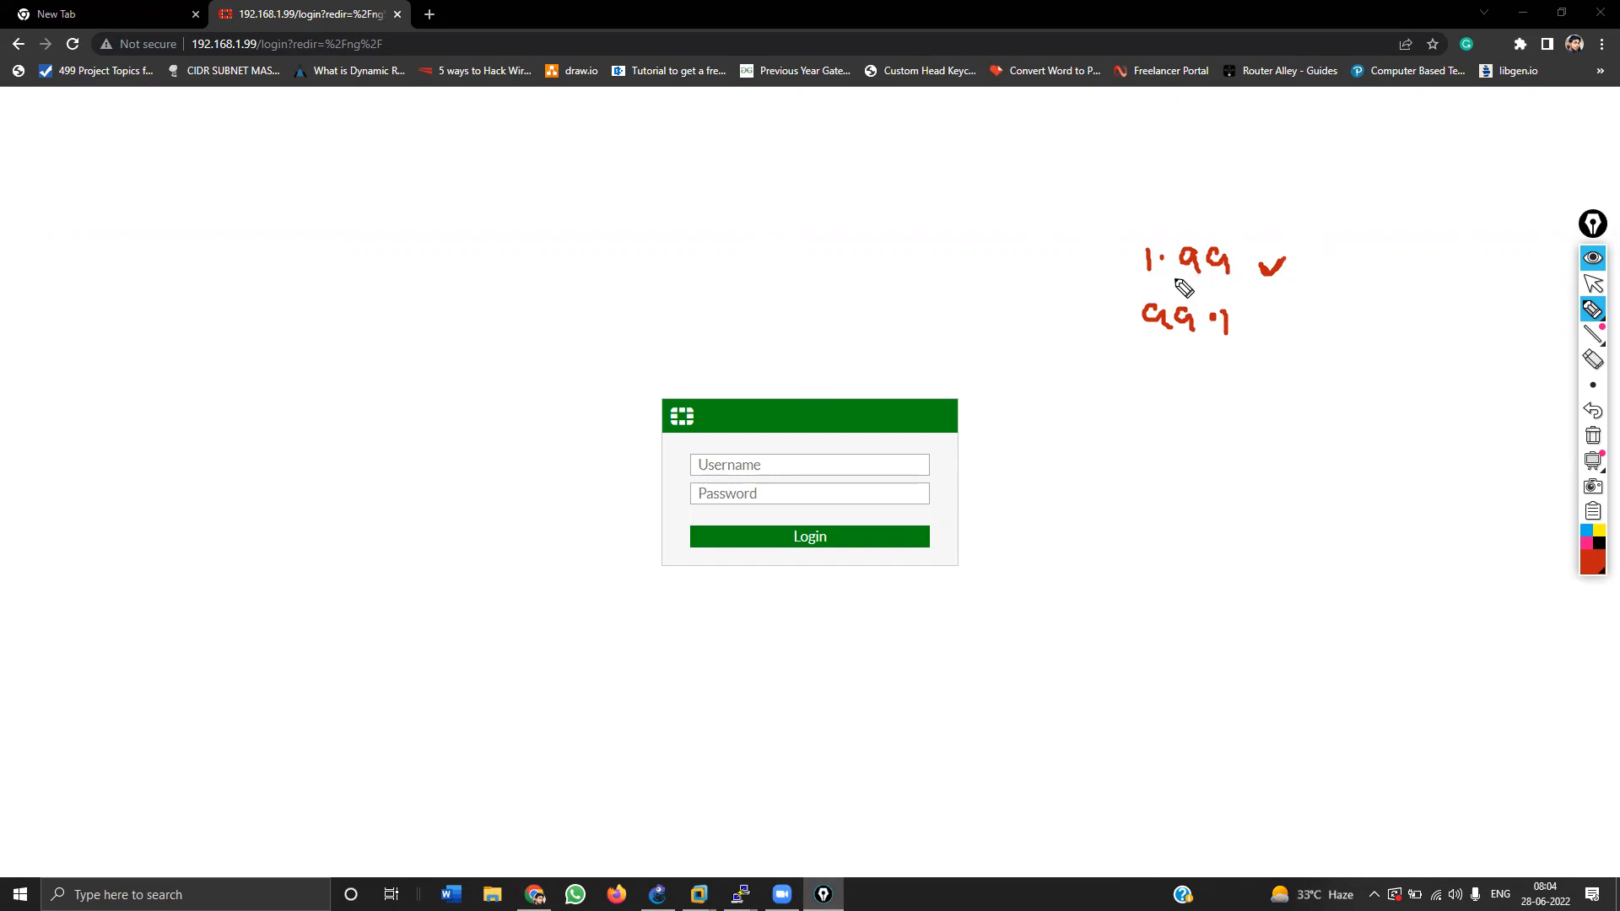
left_click_drag(1170, 288, 1243, 288)
left_click_drag(1181, 344, 1225, 344)
mouse_move(901, 178)
left_mouse_down()
mouse_move(902, 250)
mouse_move(644, 194)
mouse_move(742, 274)
mouse_move(893, 248)
left_mouse_up()
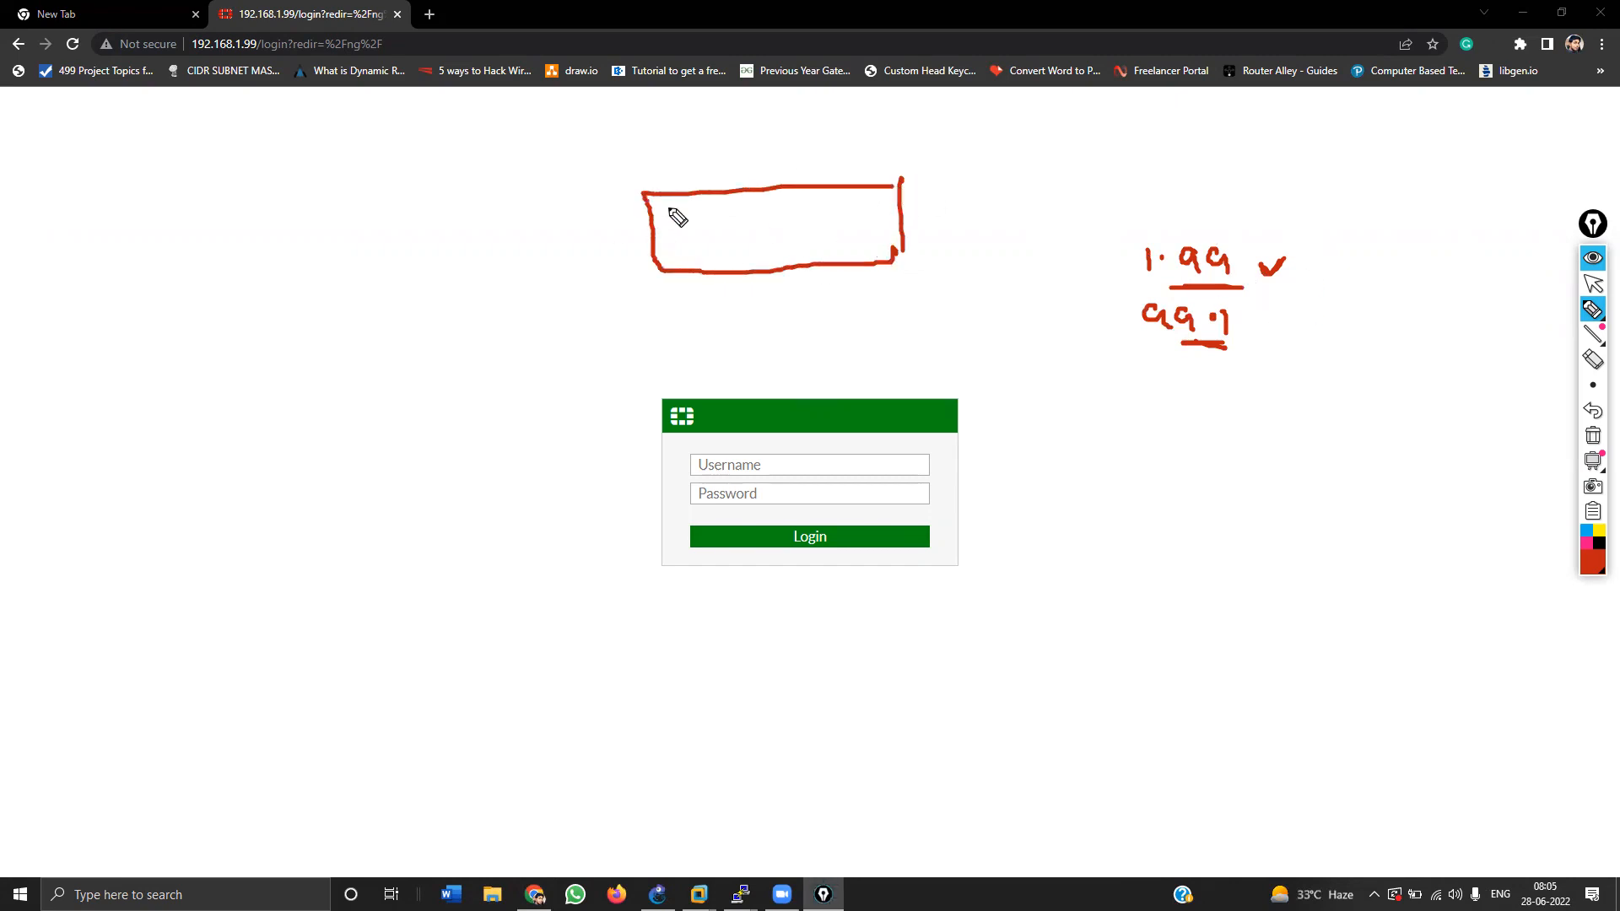
mouse_move(784, 215)
left_mouse_down()
mouse_move(839, 213)
mouse_move(815, 241)
left_mouse_up()
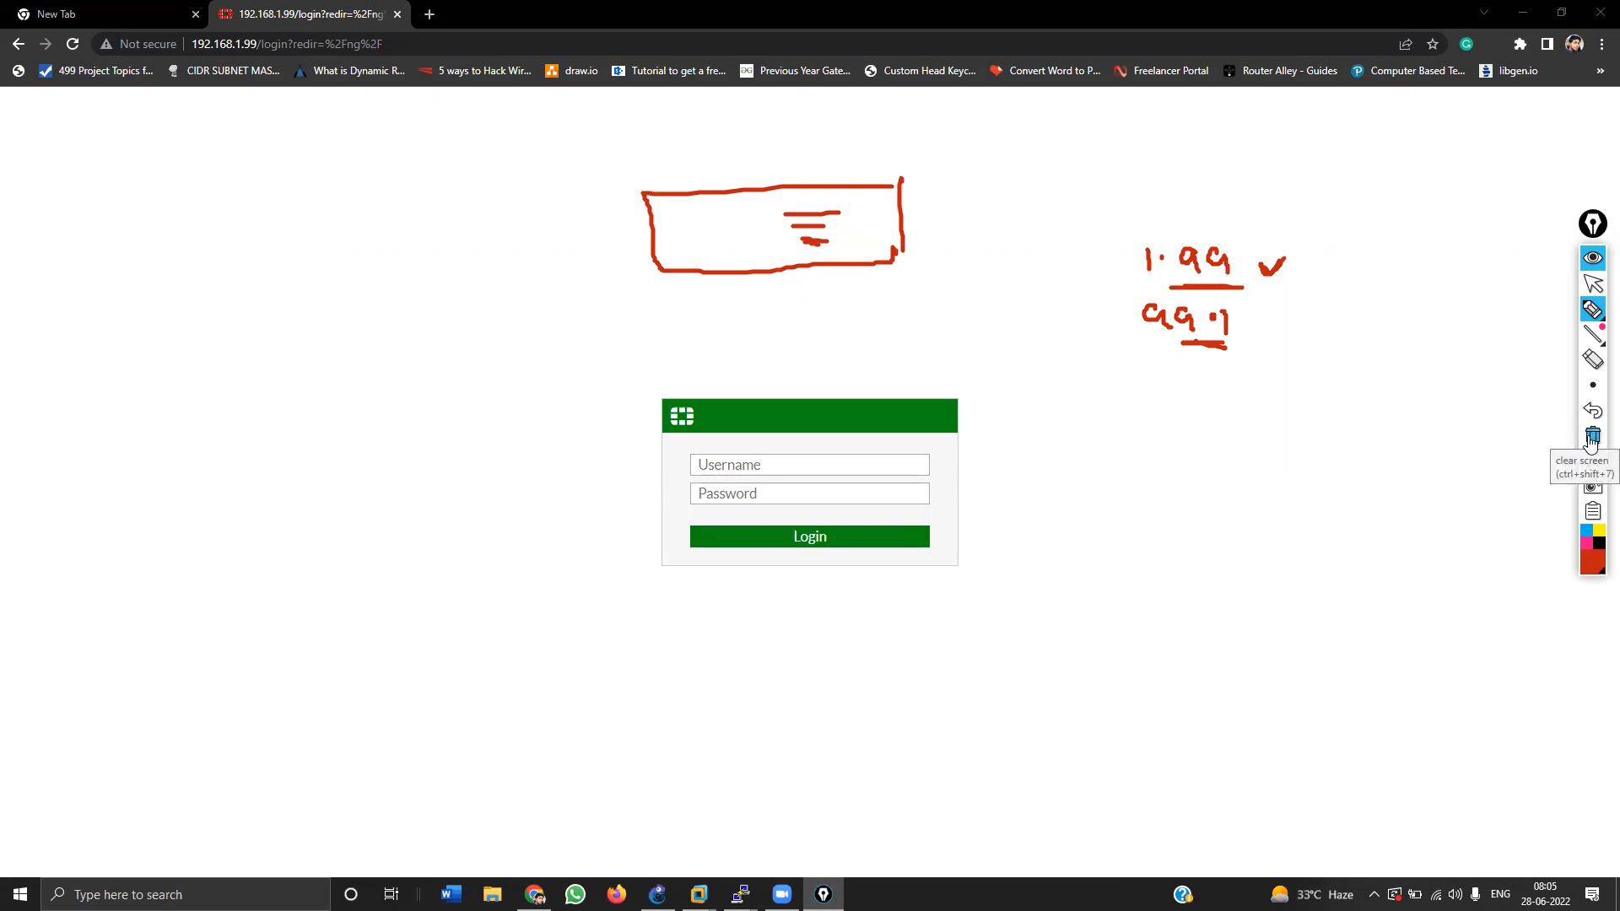
left_click(1591, 437)
left_click(1592, 285)
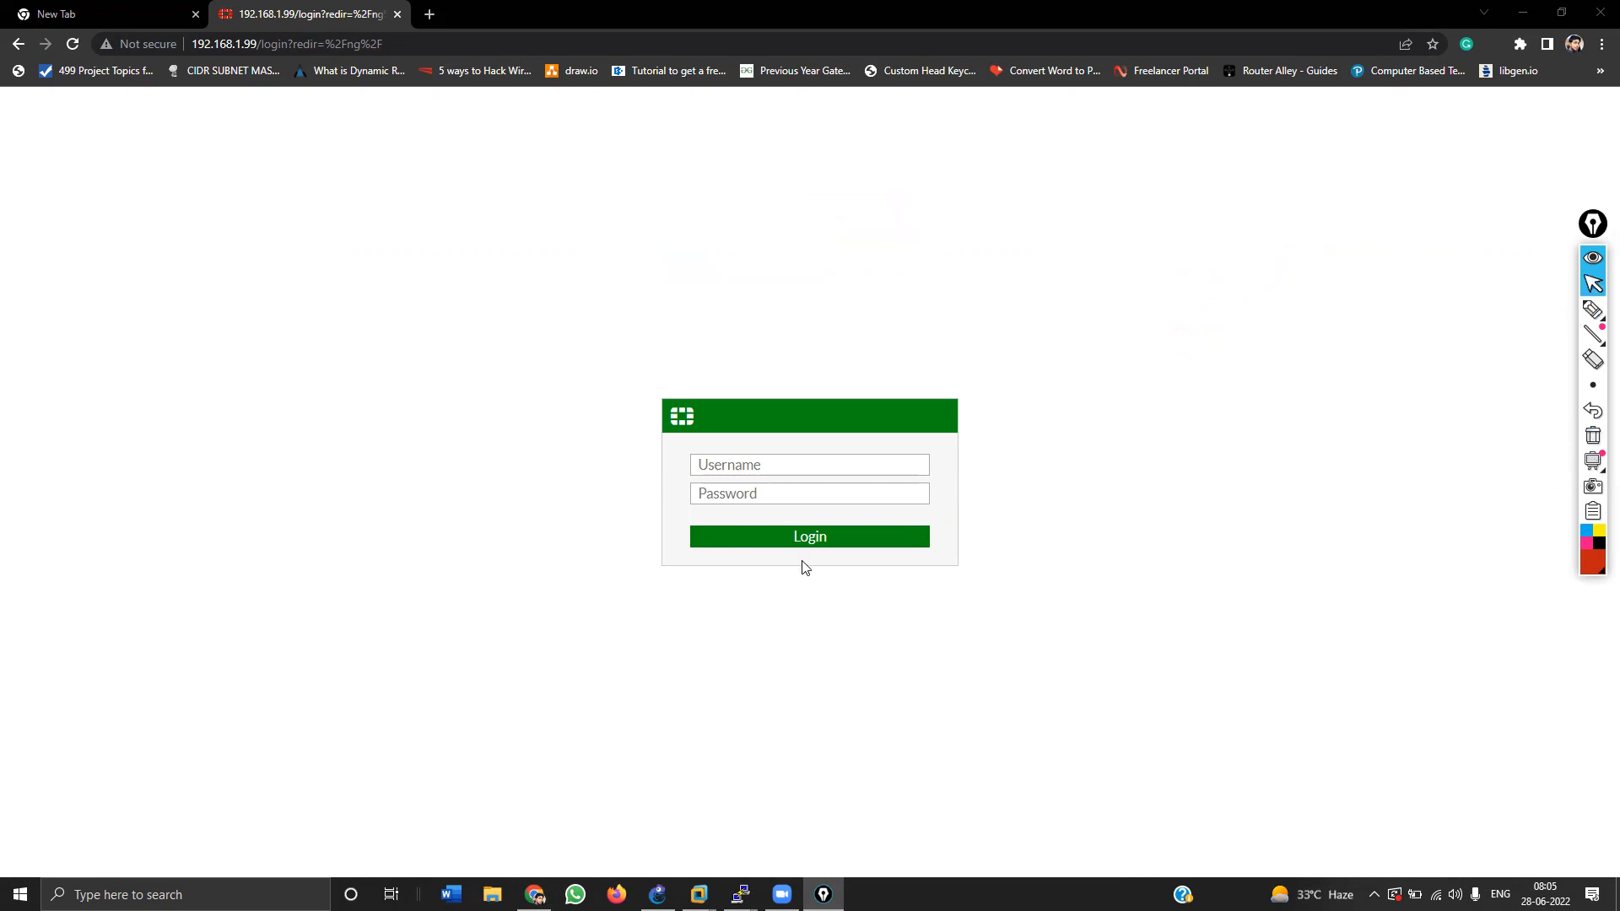
Step: Log in as admin with the password, decline saving it, and choose Later for setup
left_click(793, 467)
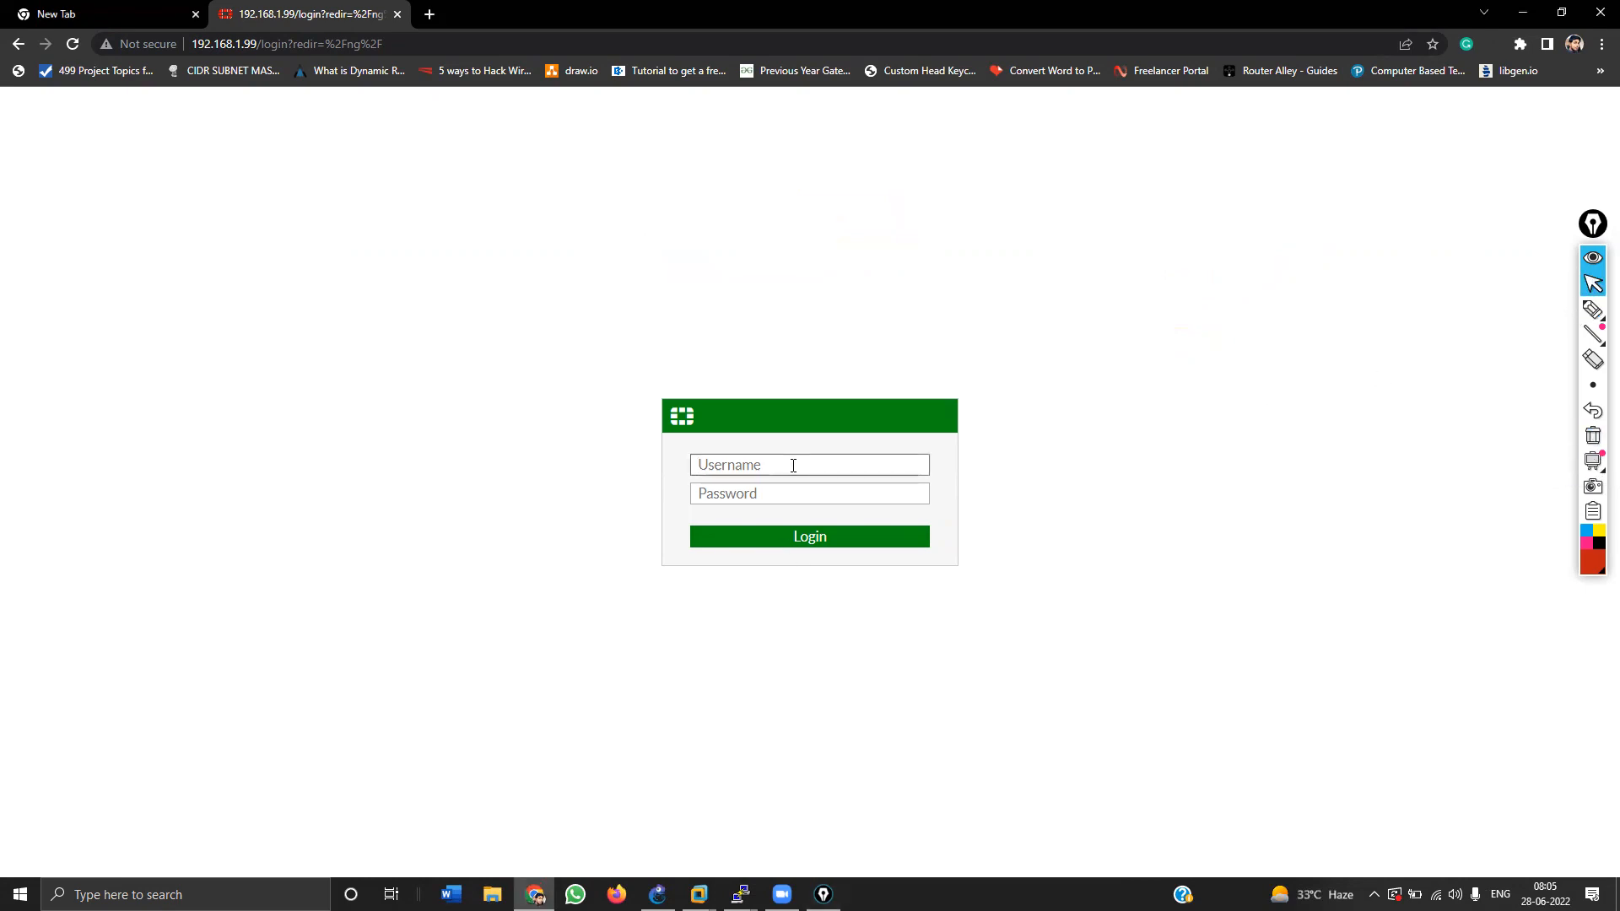
type("admin")
key("Tab")
type("••")
key("Return")
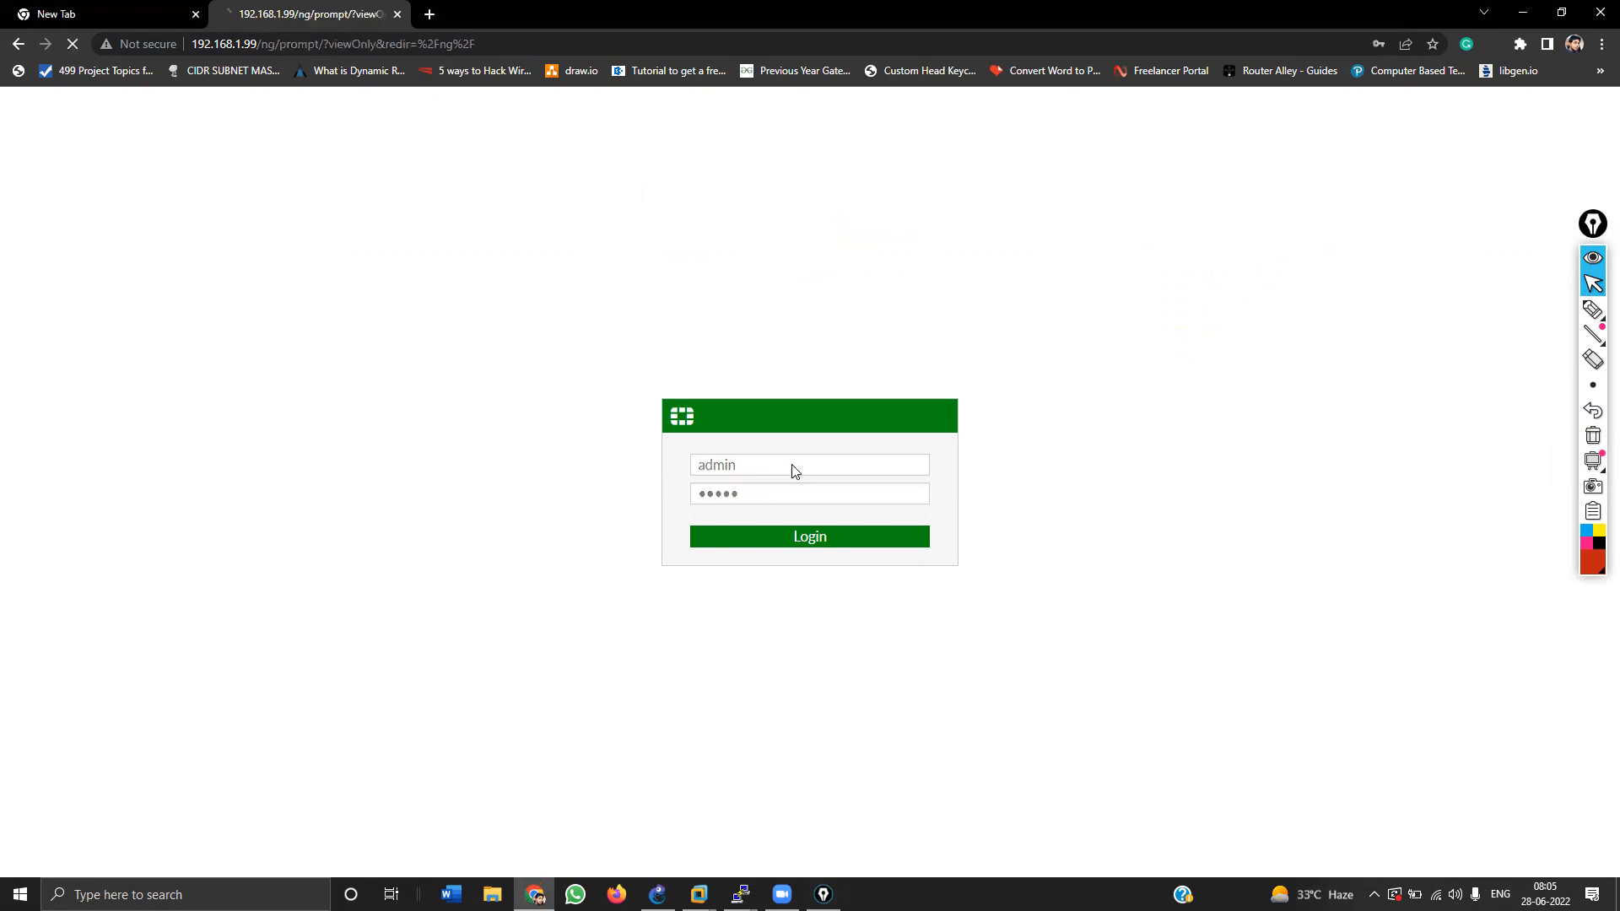
left_click(956, 287)
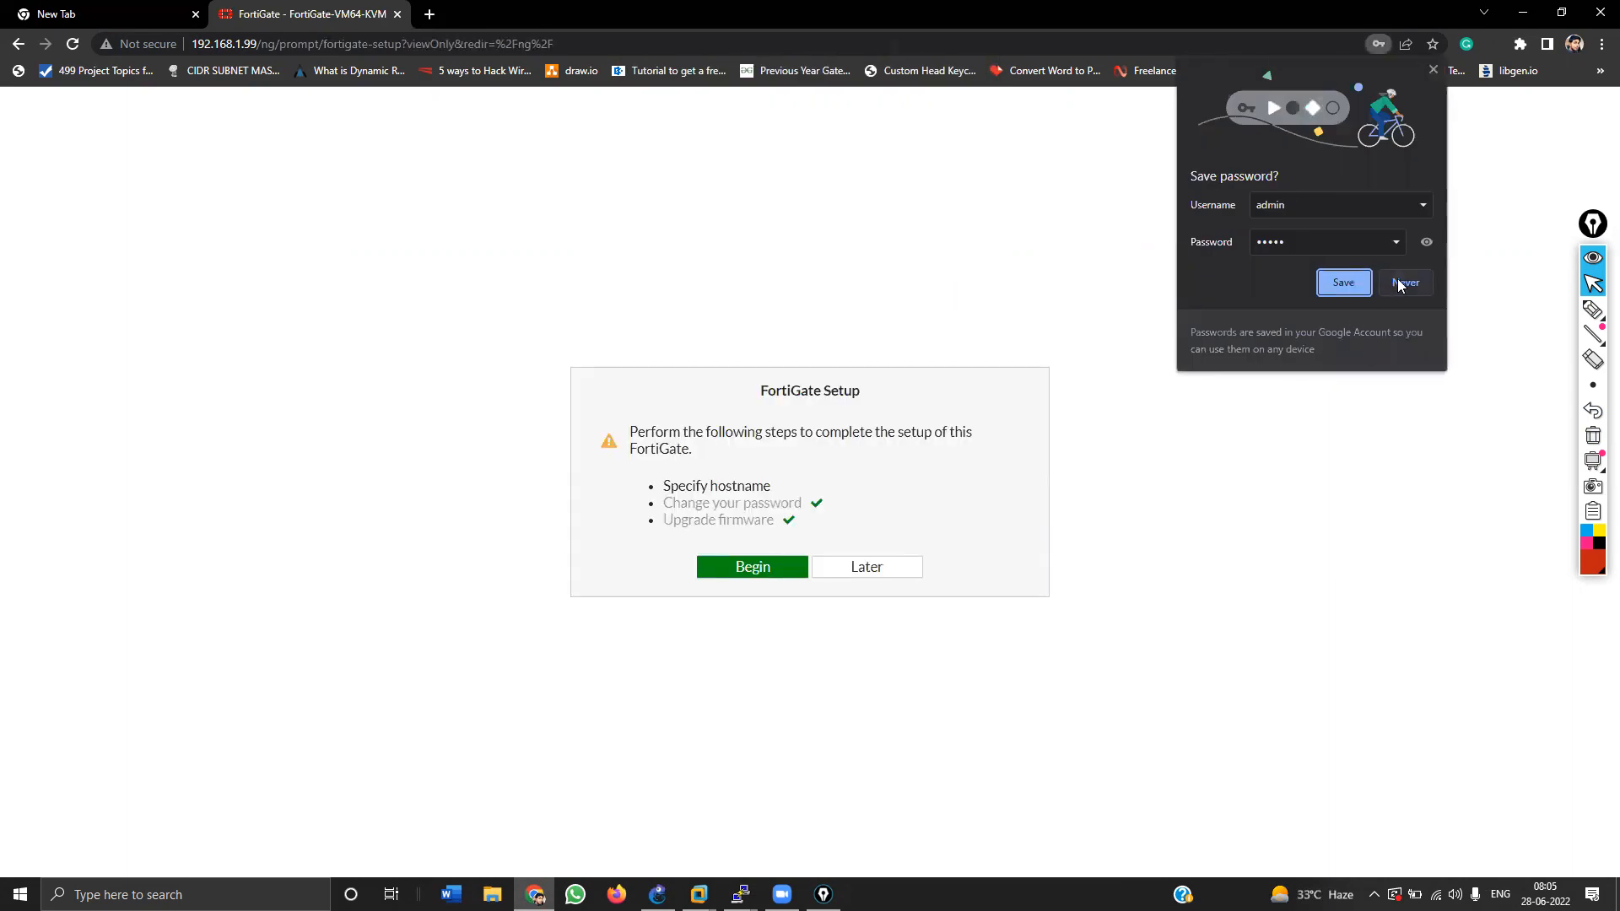
left_click(1403, 283)
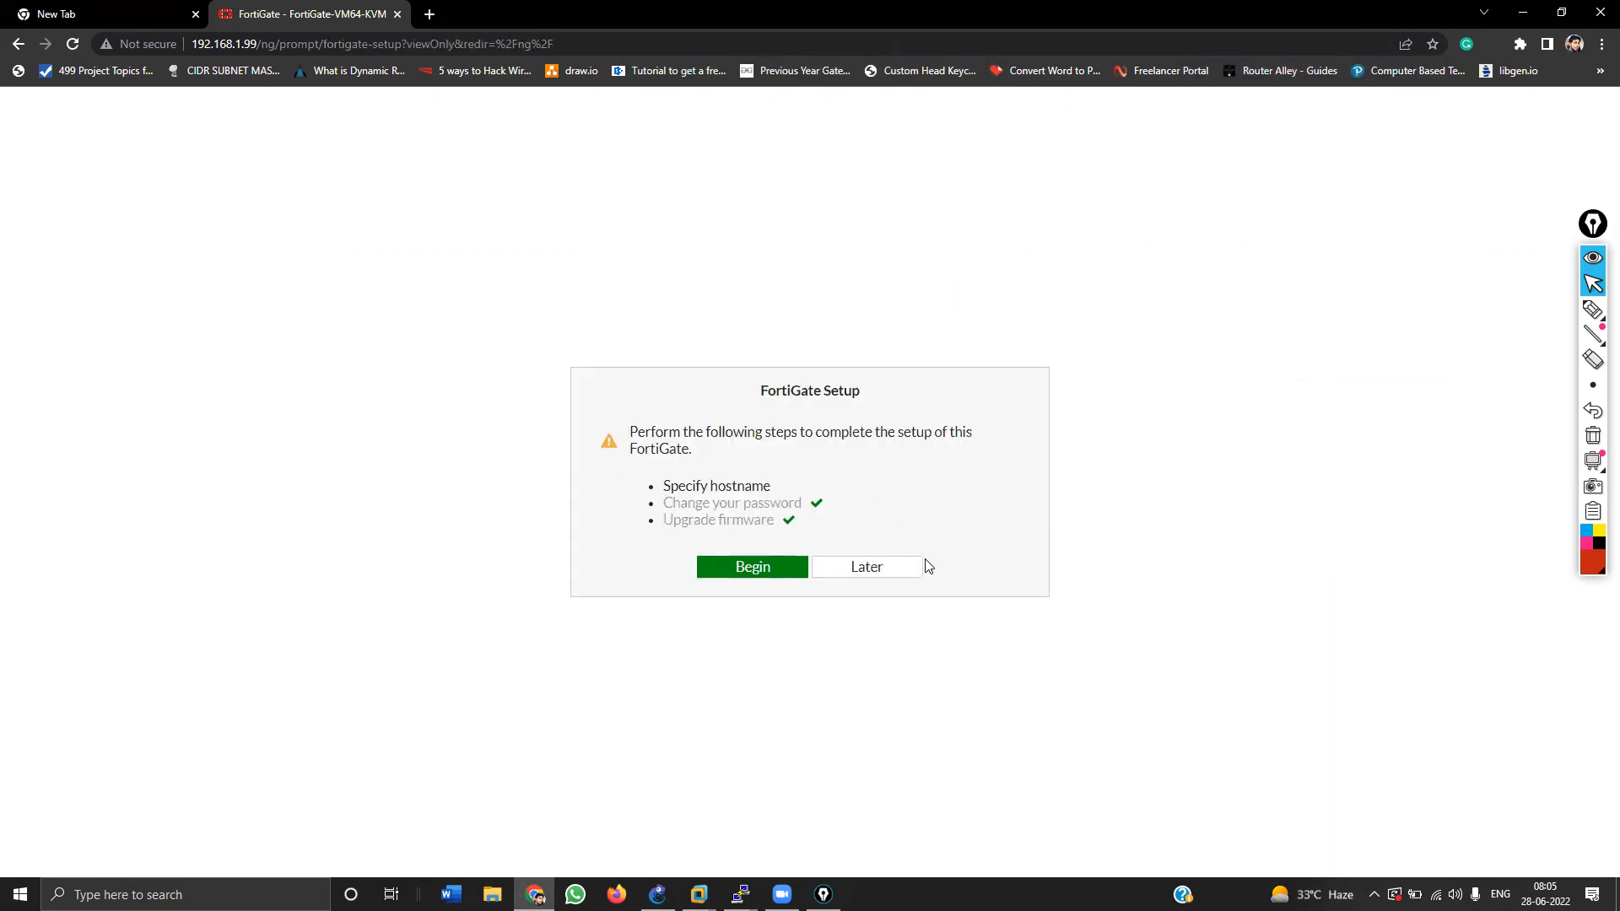
left_click(889, 574)
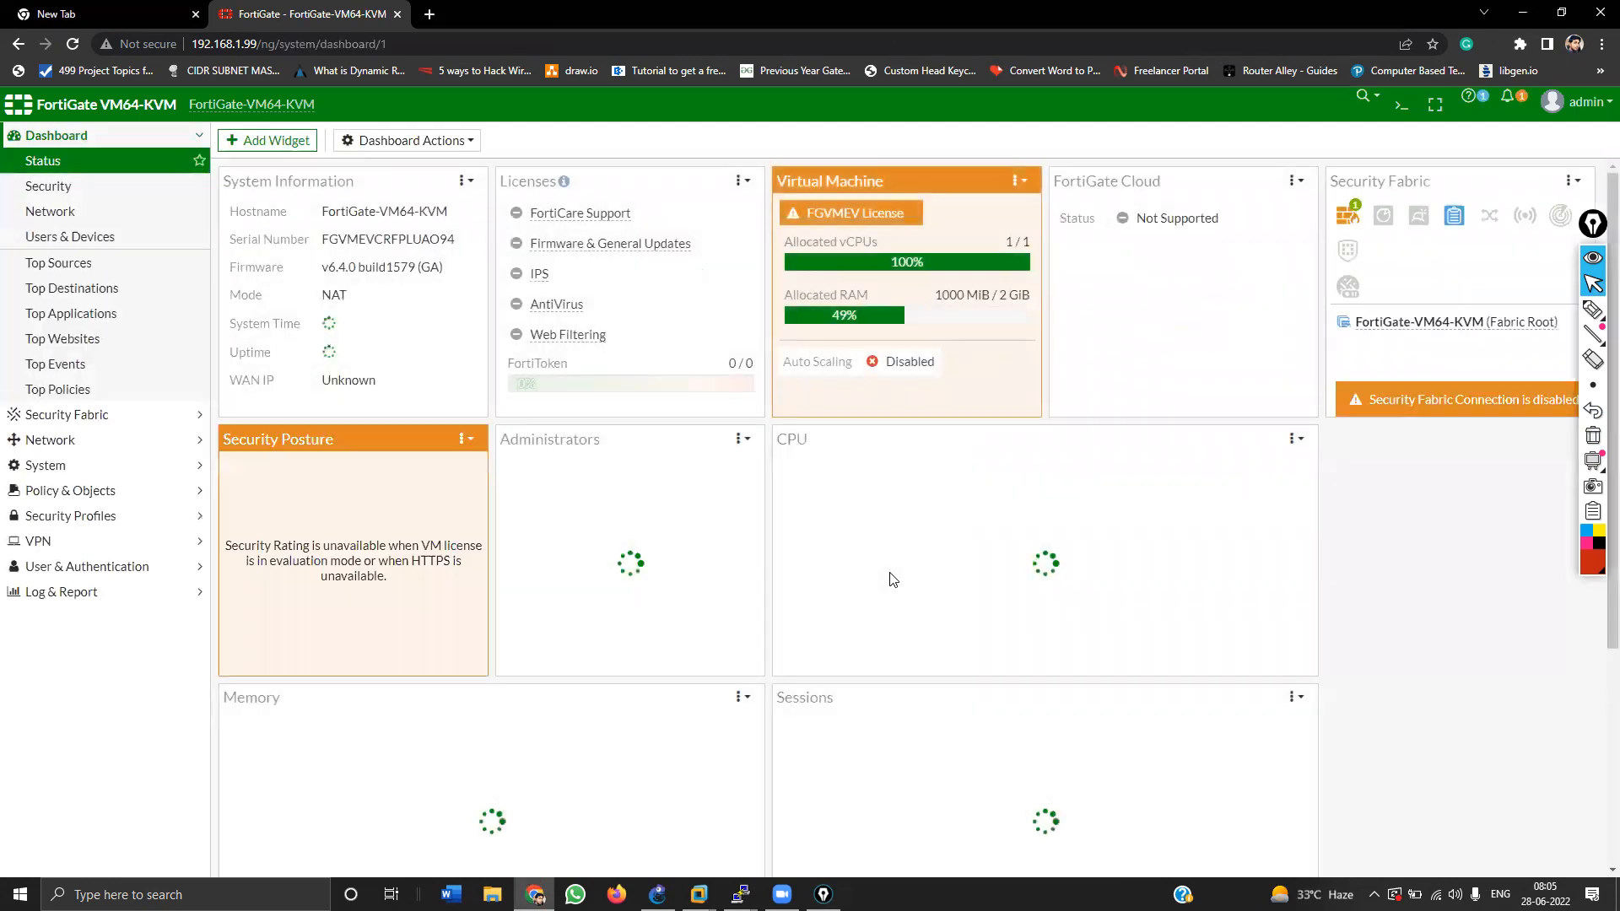
Step: Hide the annotation toolbar and expand the System menu in the sidebar
left_click(1597, 263)
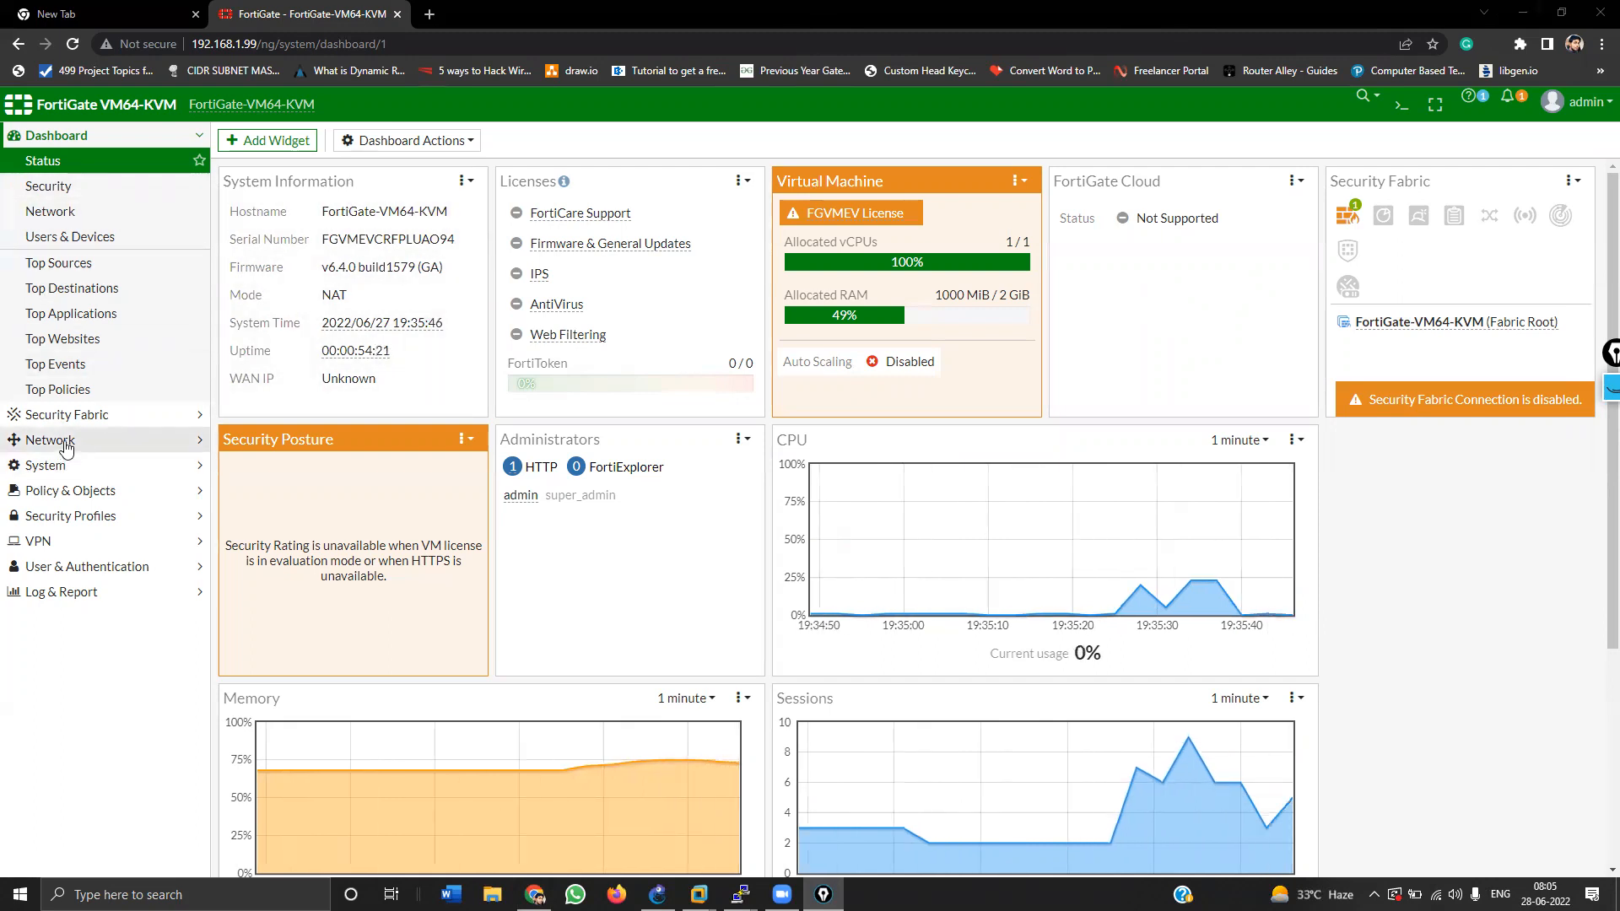
left_click(49, 465)
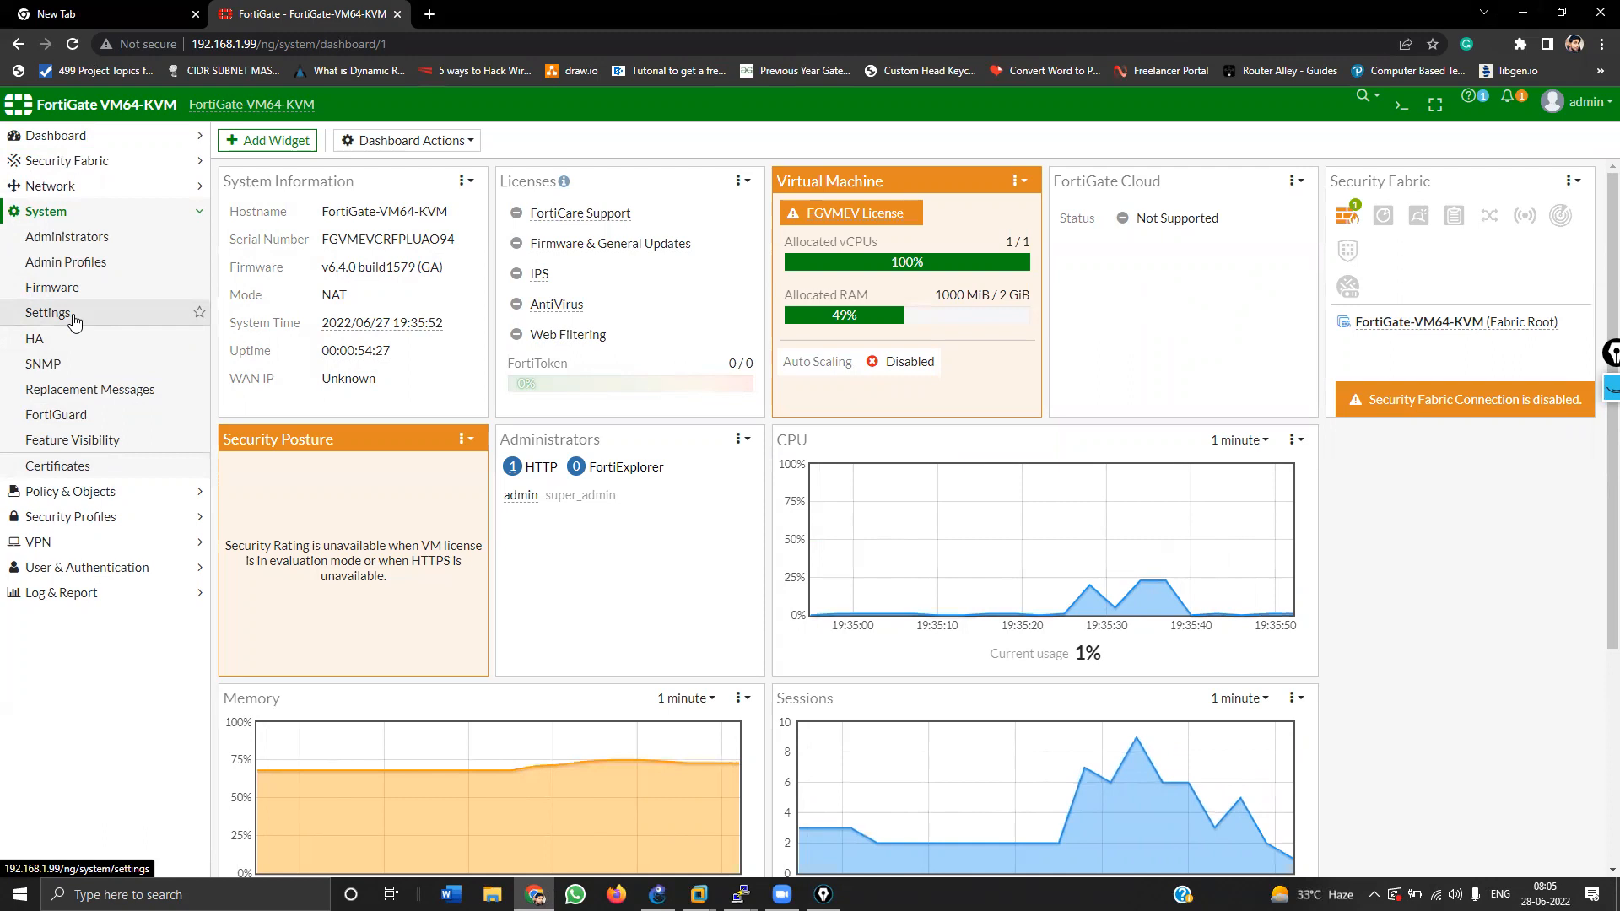
Step: In System Settings, set hostname ASG-Delhi-Office and time zone GMT+5:30 Kolkata, then apply
left_click(74, 322)
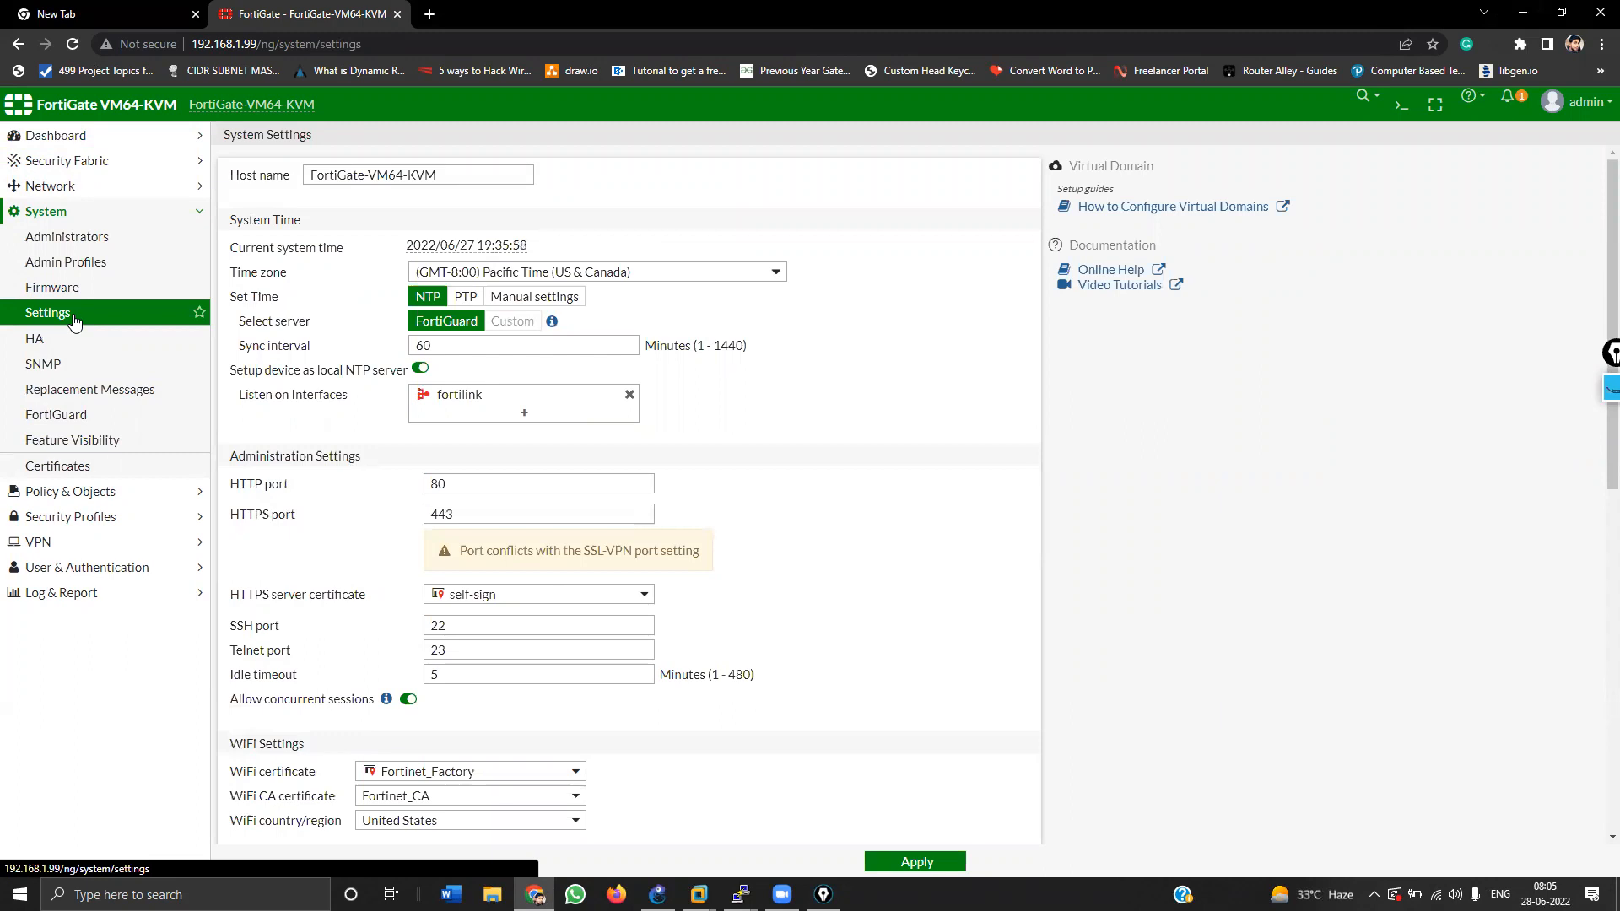
left_click(466, 167)
key("ctrl+a")
type("A")
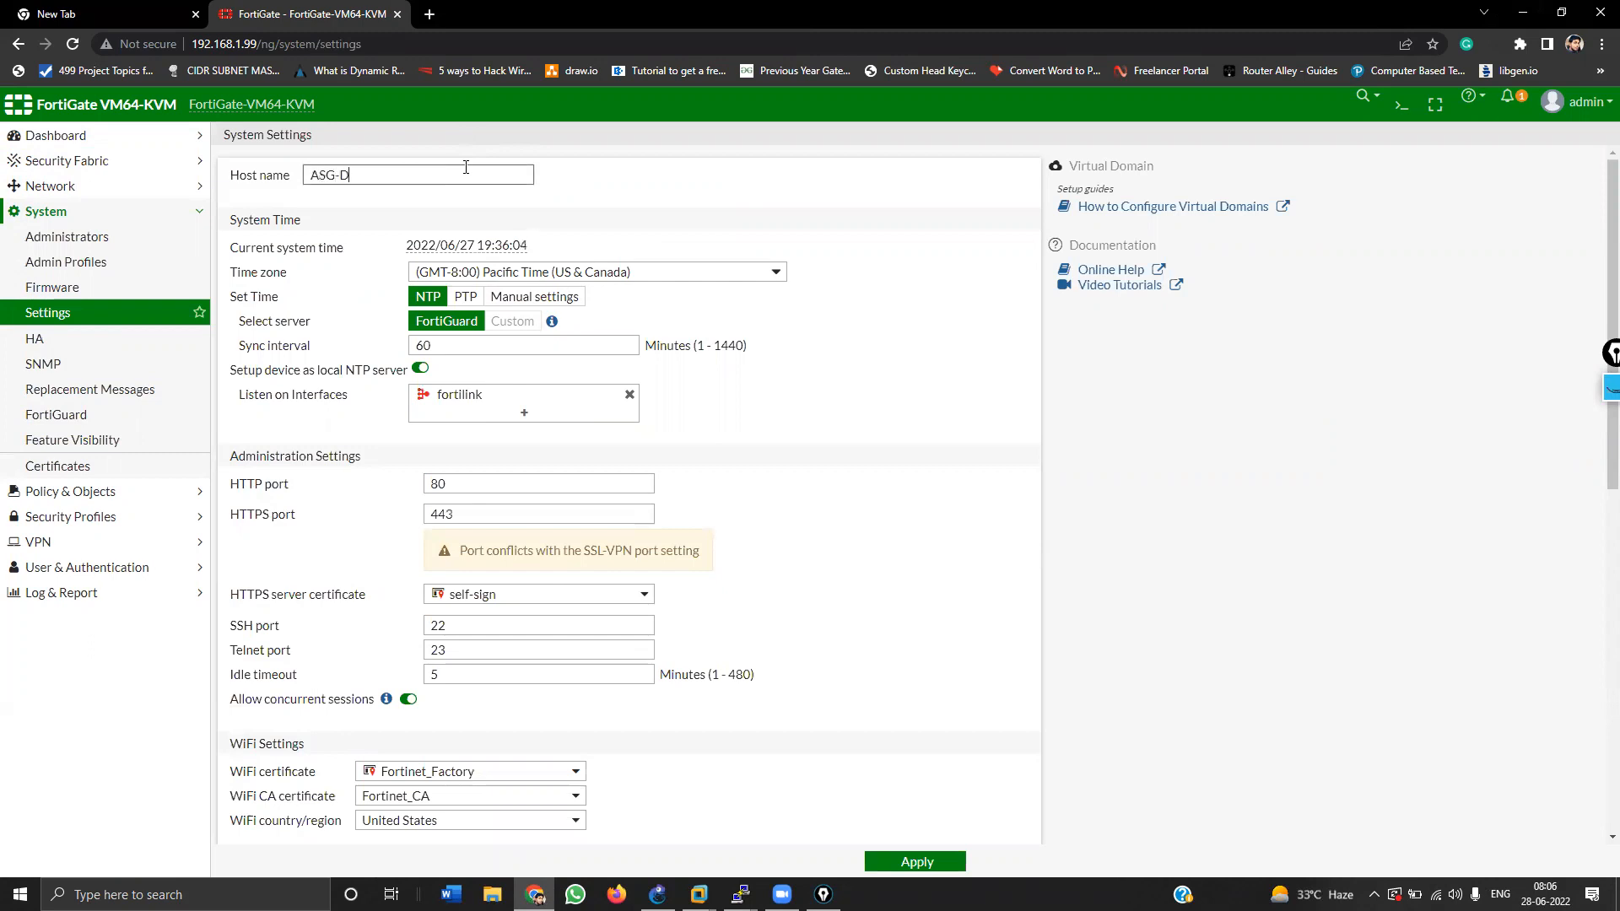
type("SG-Delhi-Office")
left_click(562, 272)
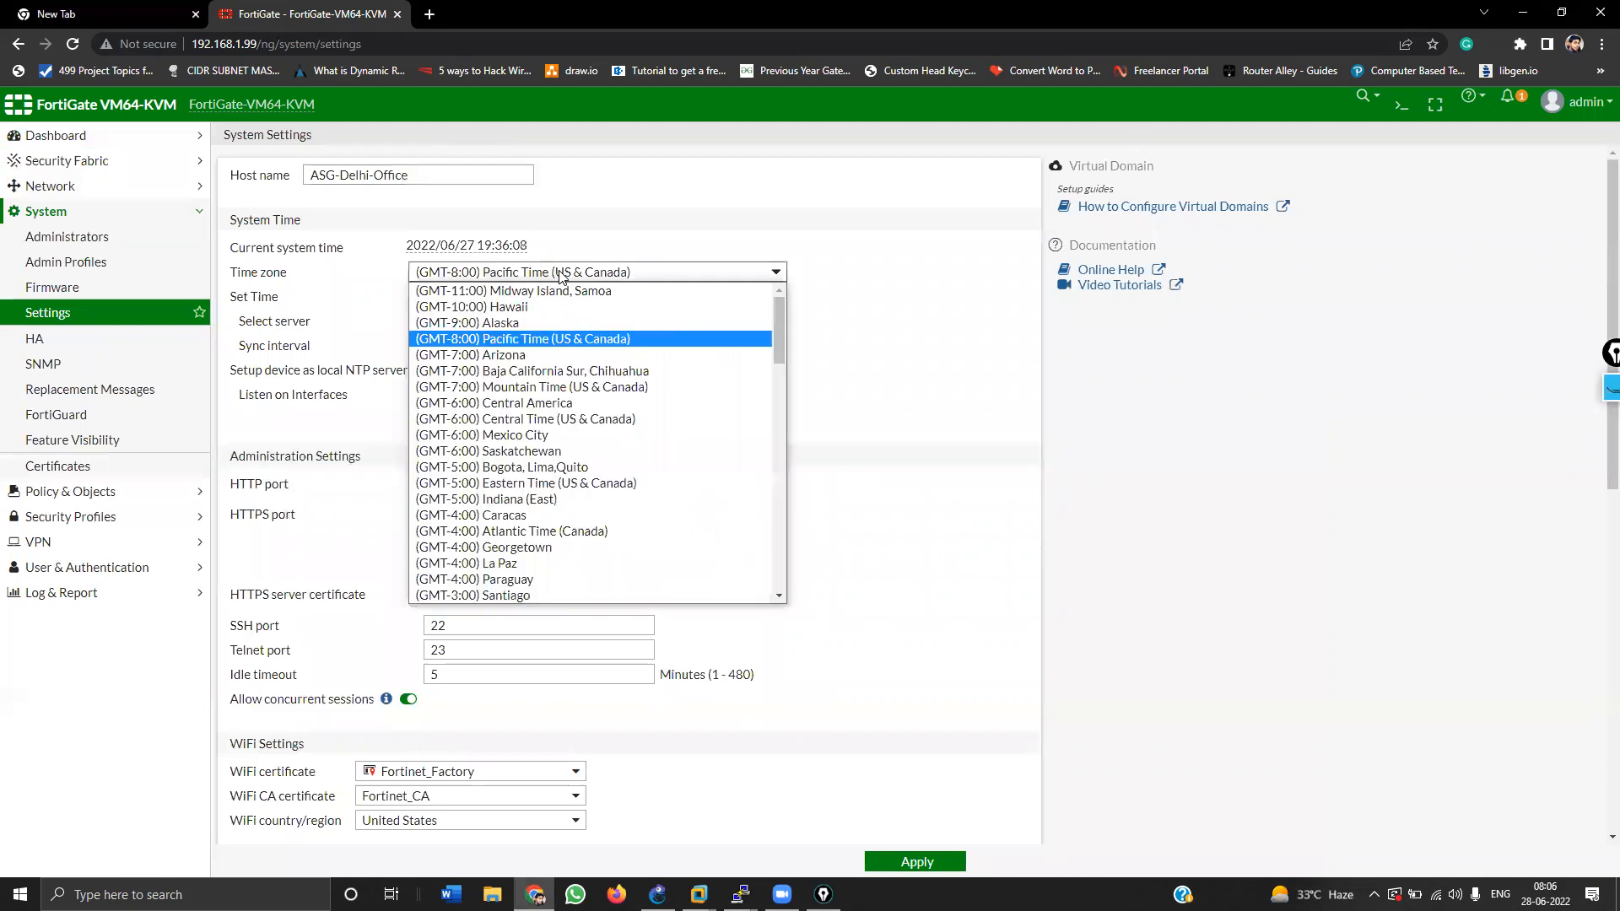
scroll(544, 474, "down", 10)
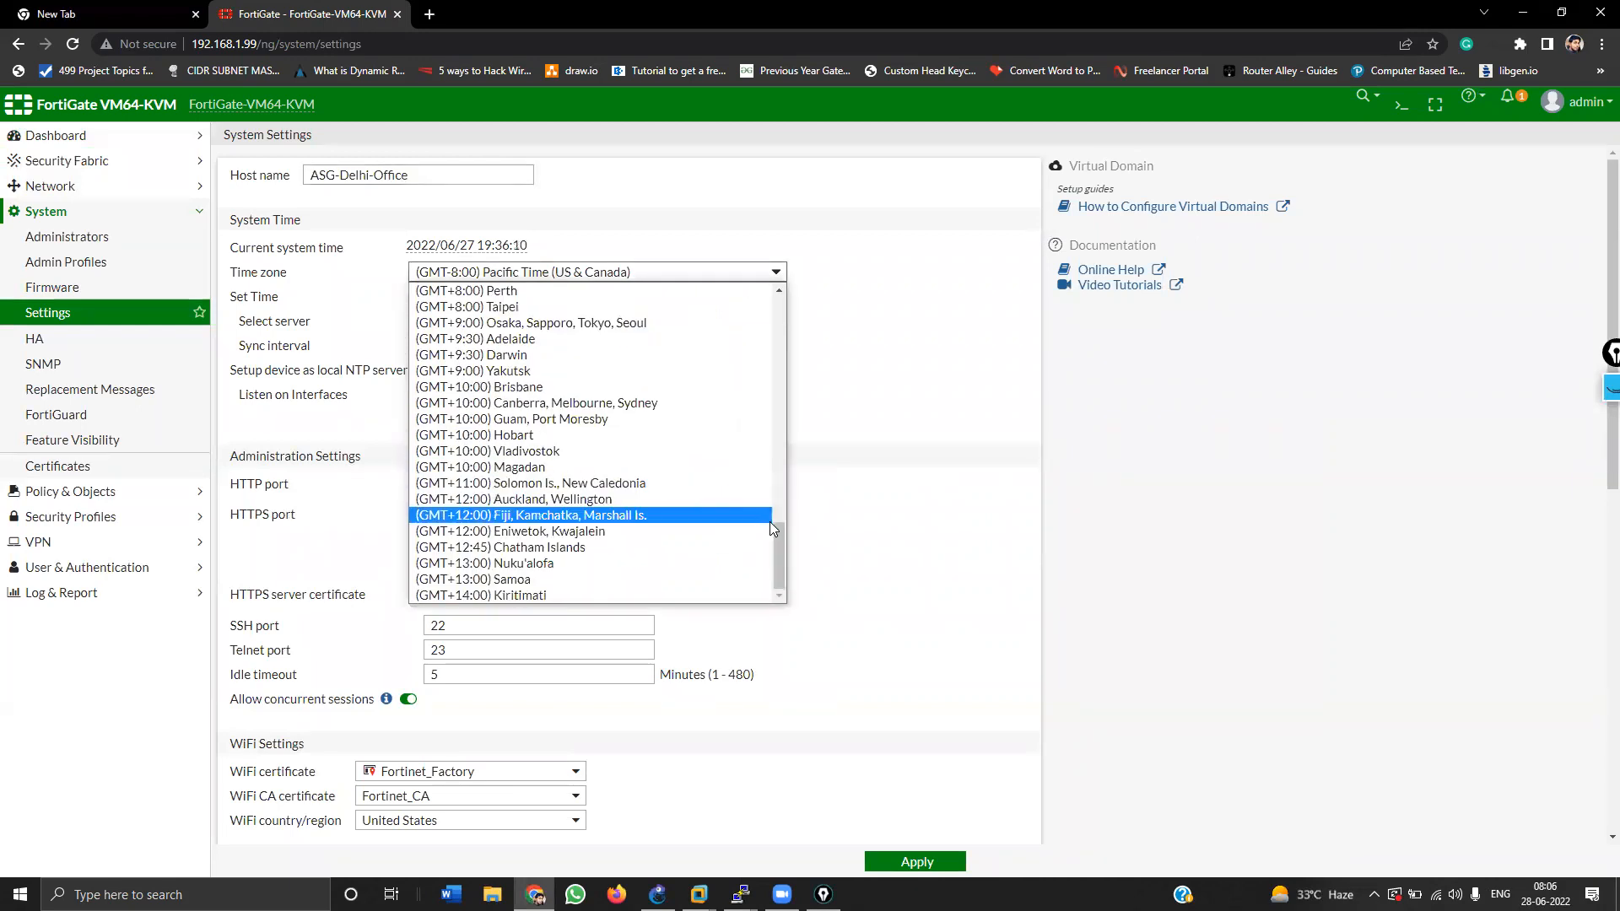
left_click_drag(780, 533, 783, 471)
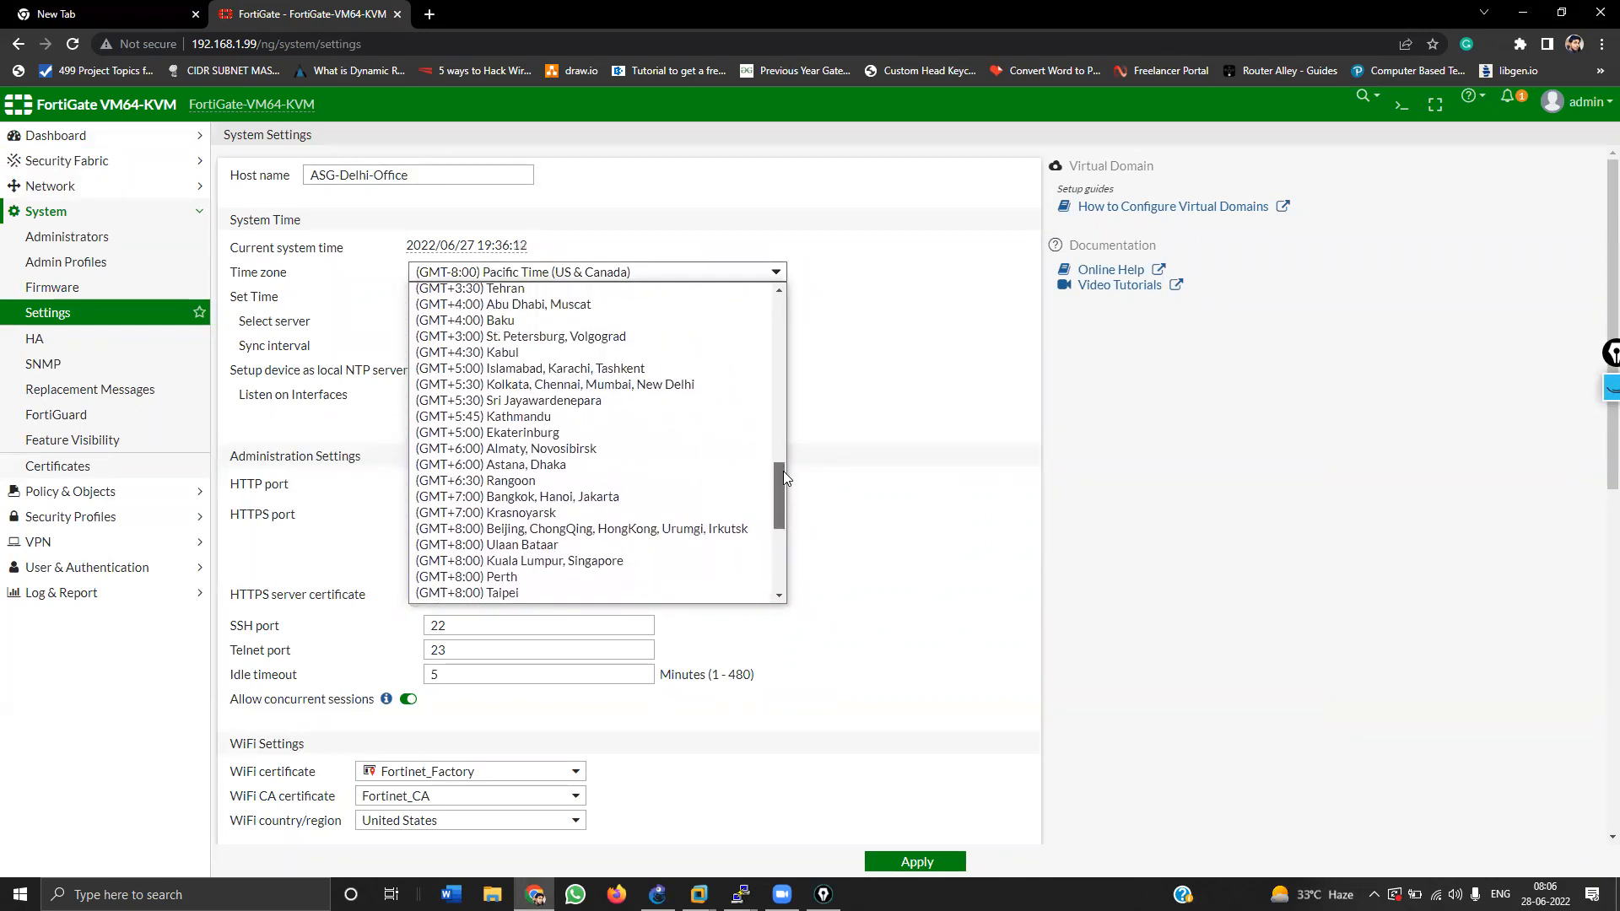
left_click(615, 378)
scroll(767, 716, "down", 15)
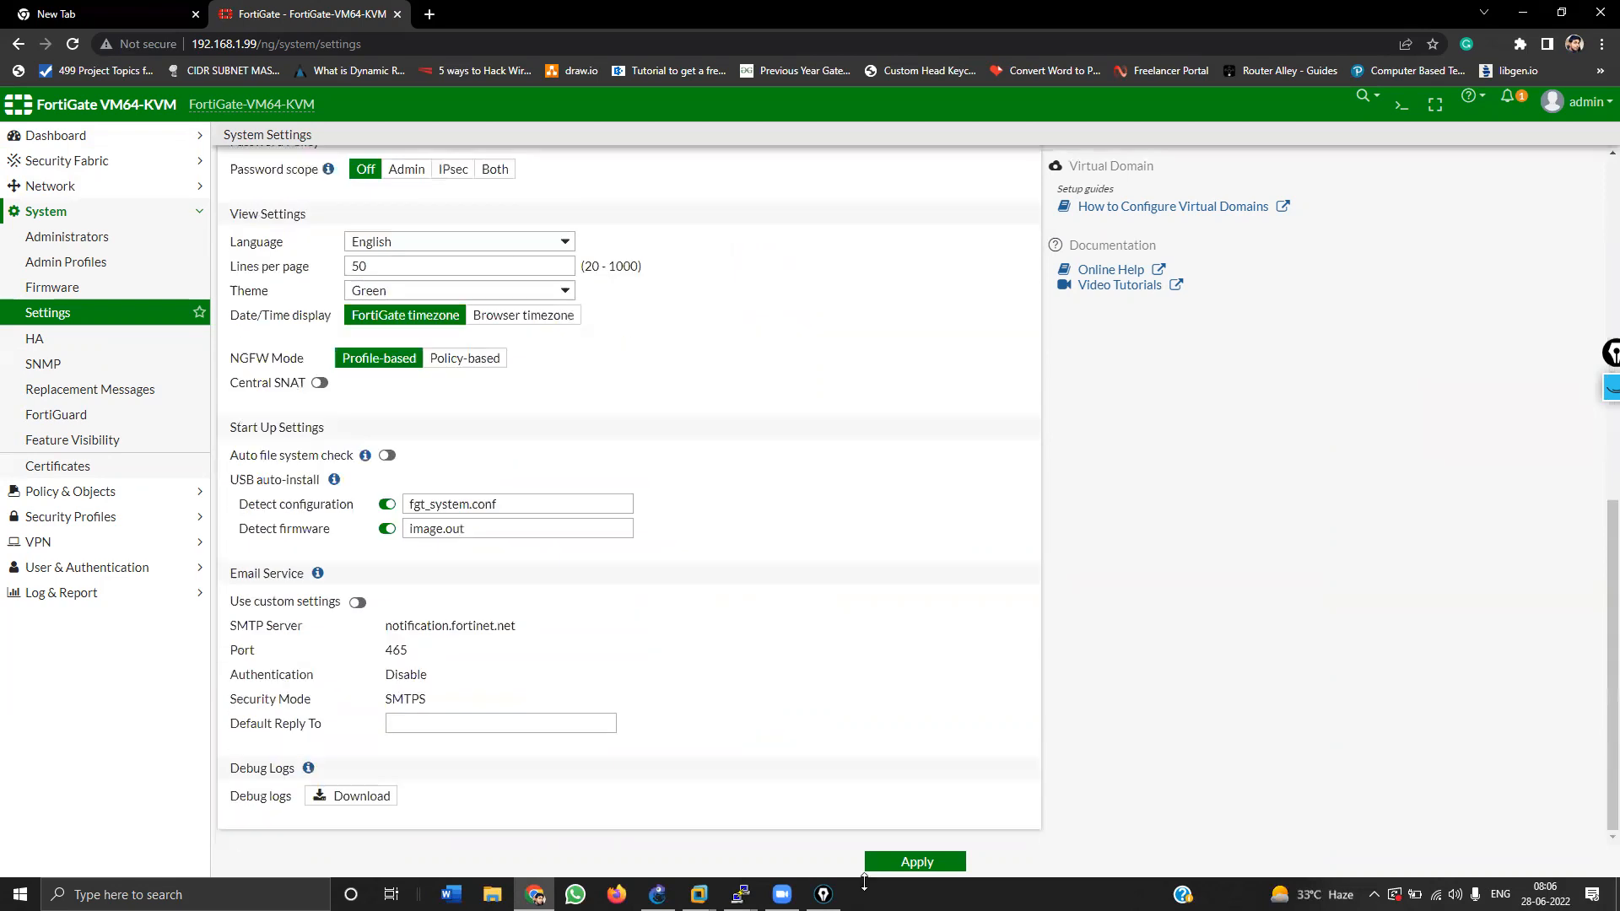
left_click(906, 864)
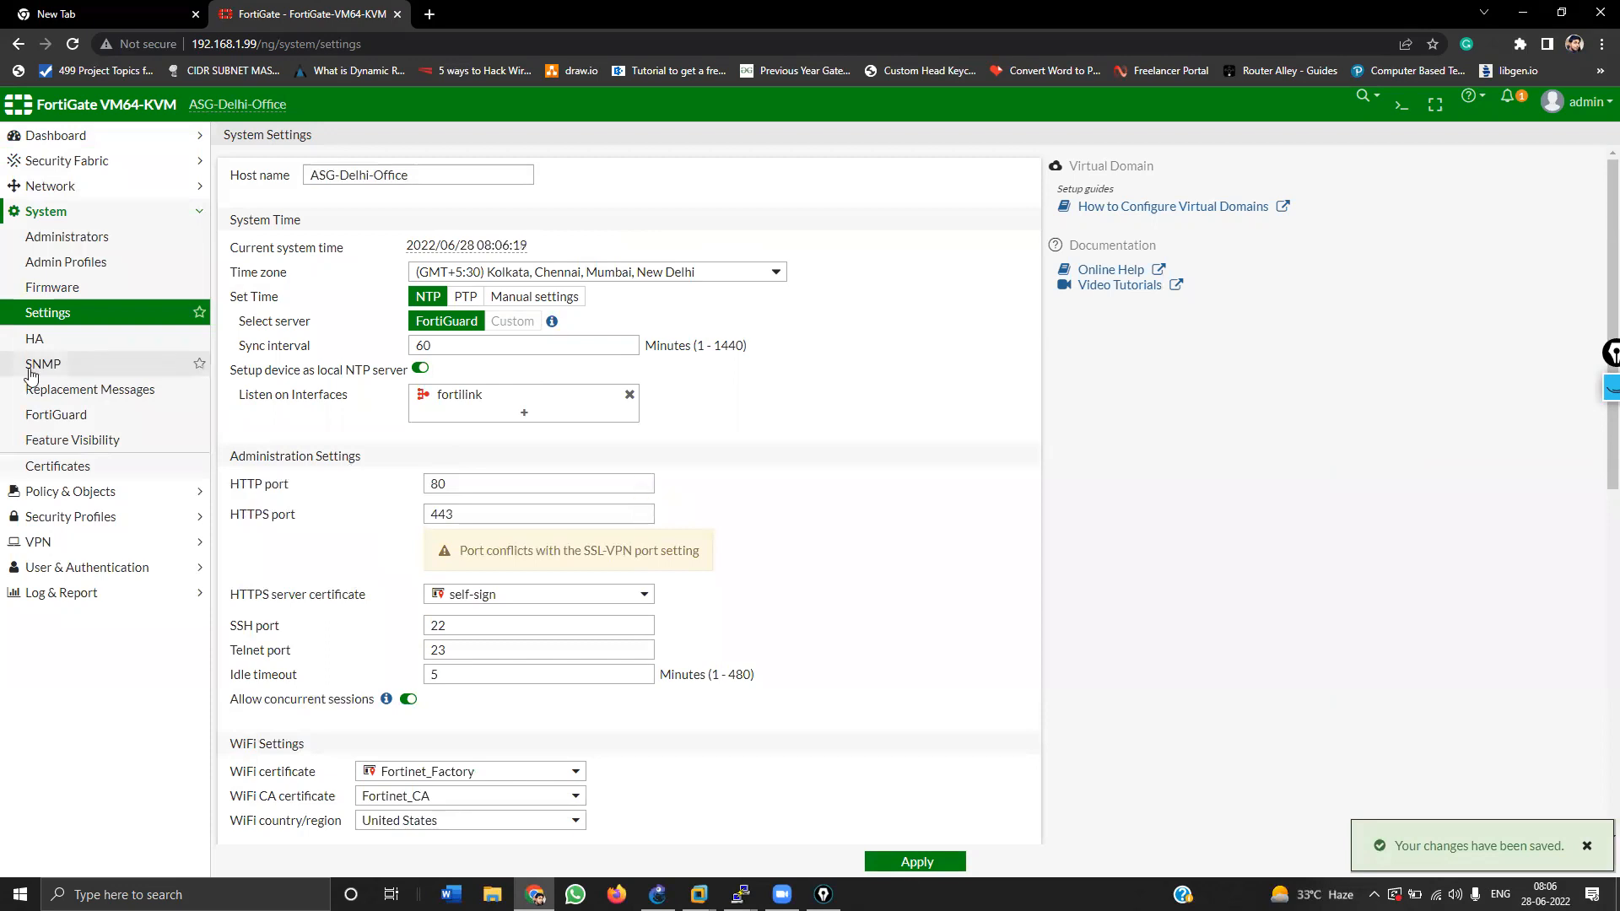
Step: Open port1's edit form from the Physical Interface group under Network > Interfaces
left_click(71, 187)
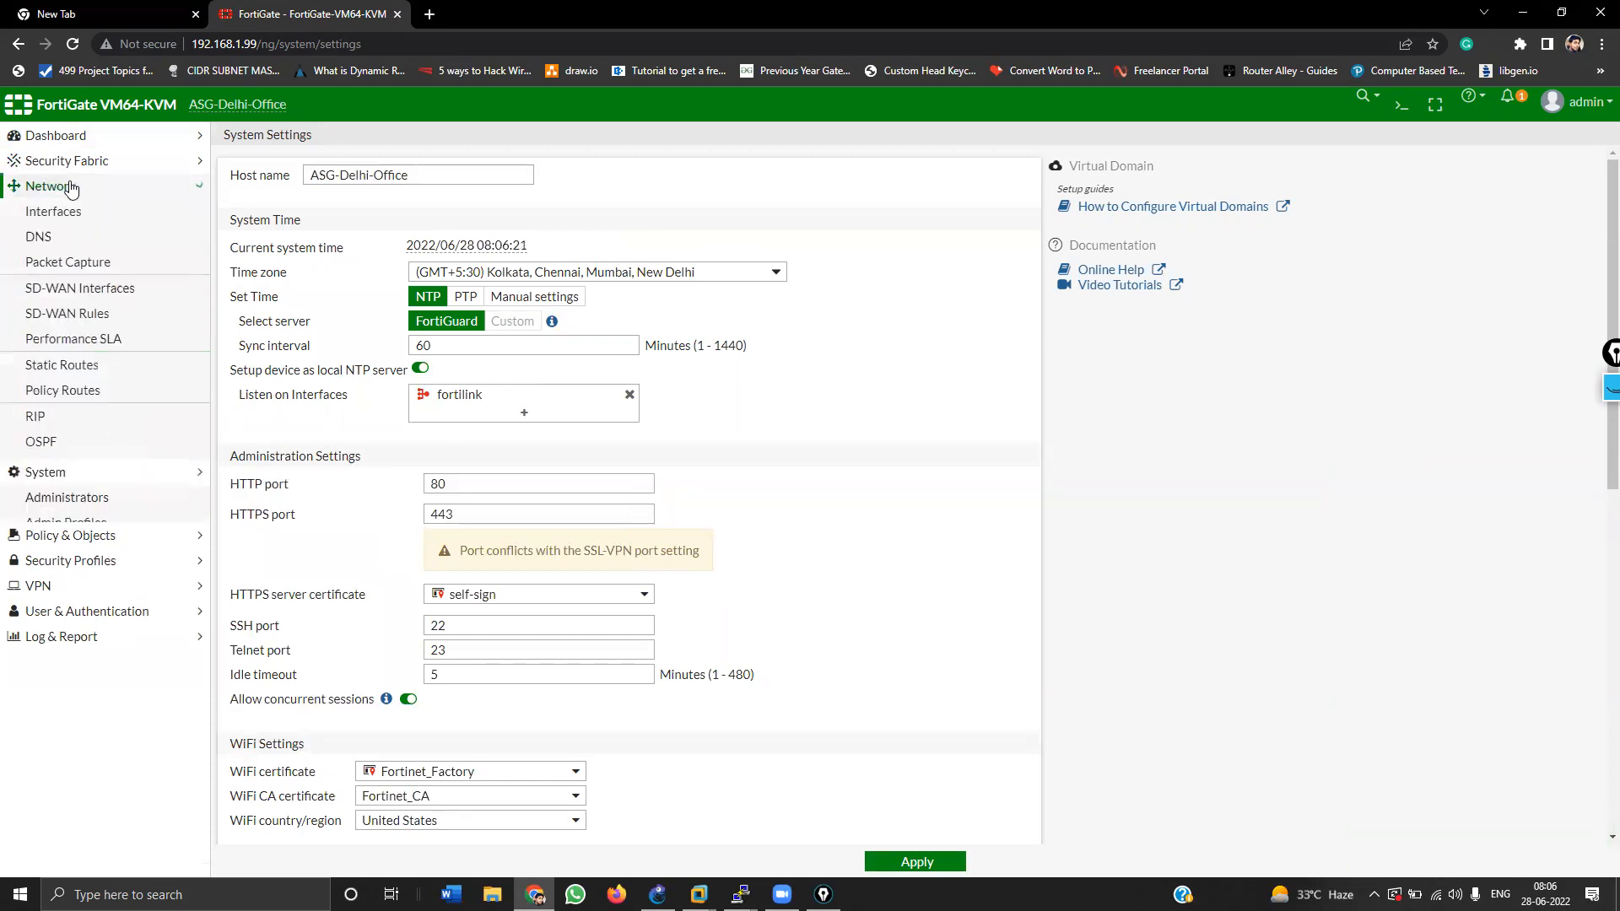
left_click(71, 216)
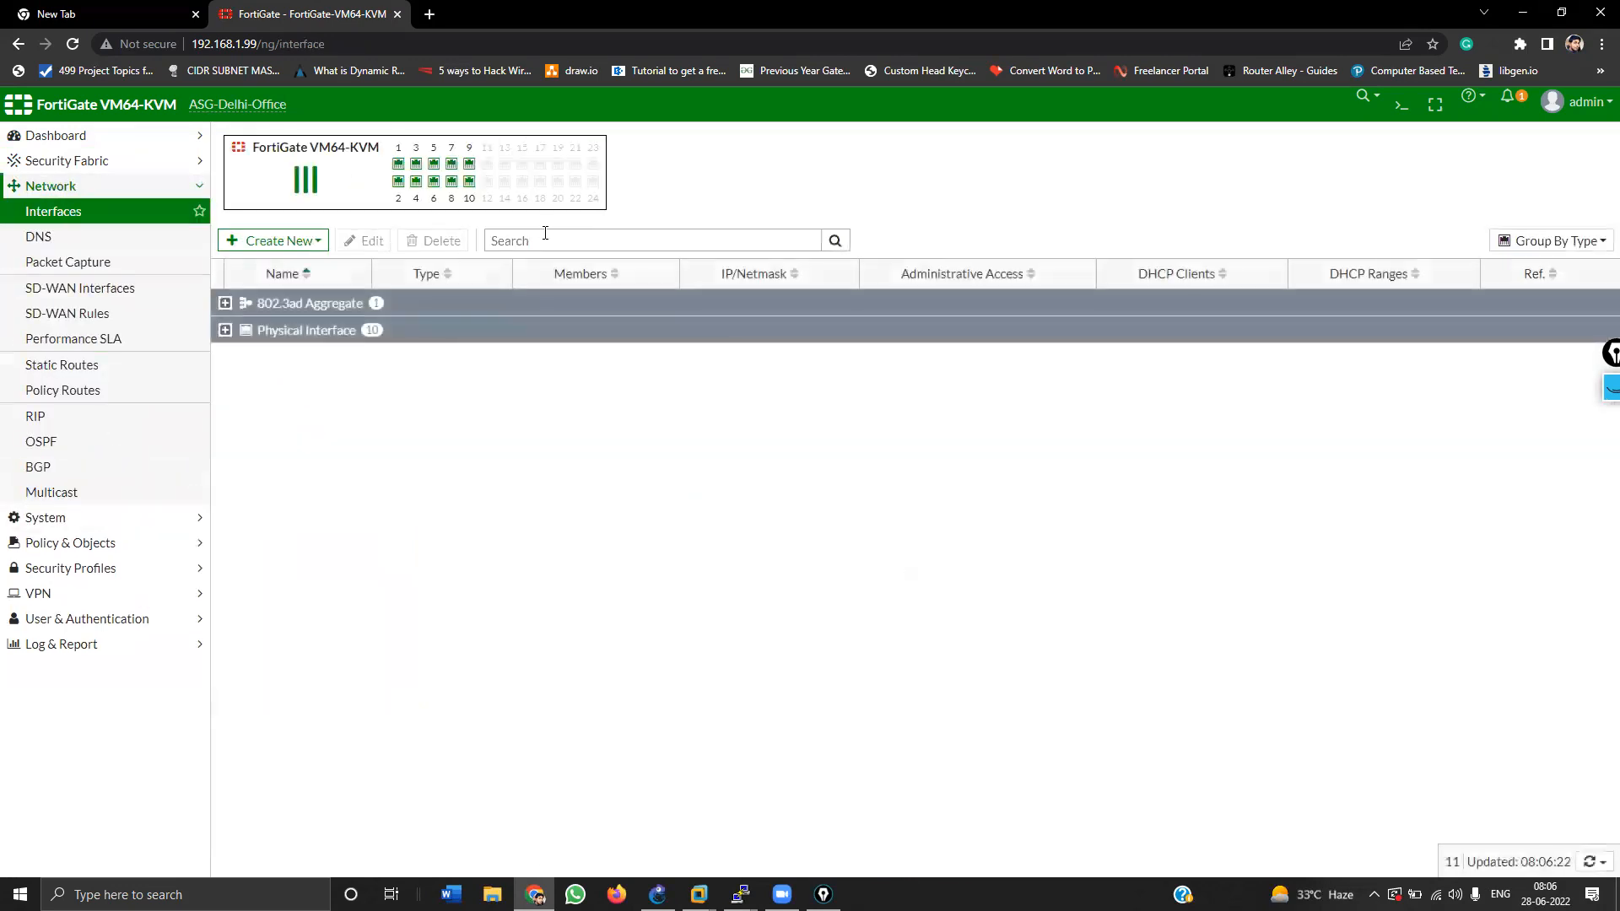
left_click(225, 329)
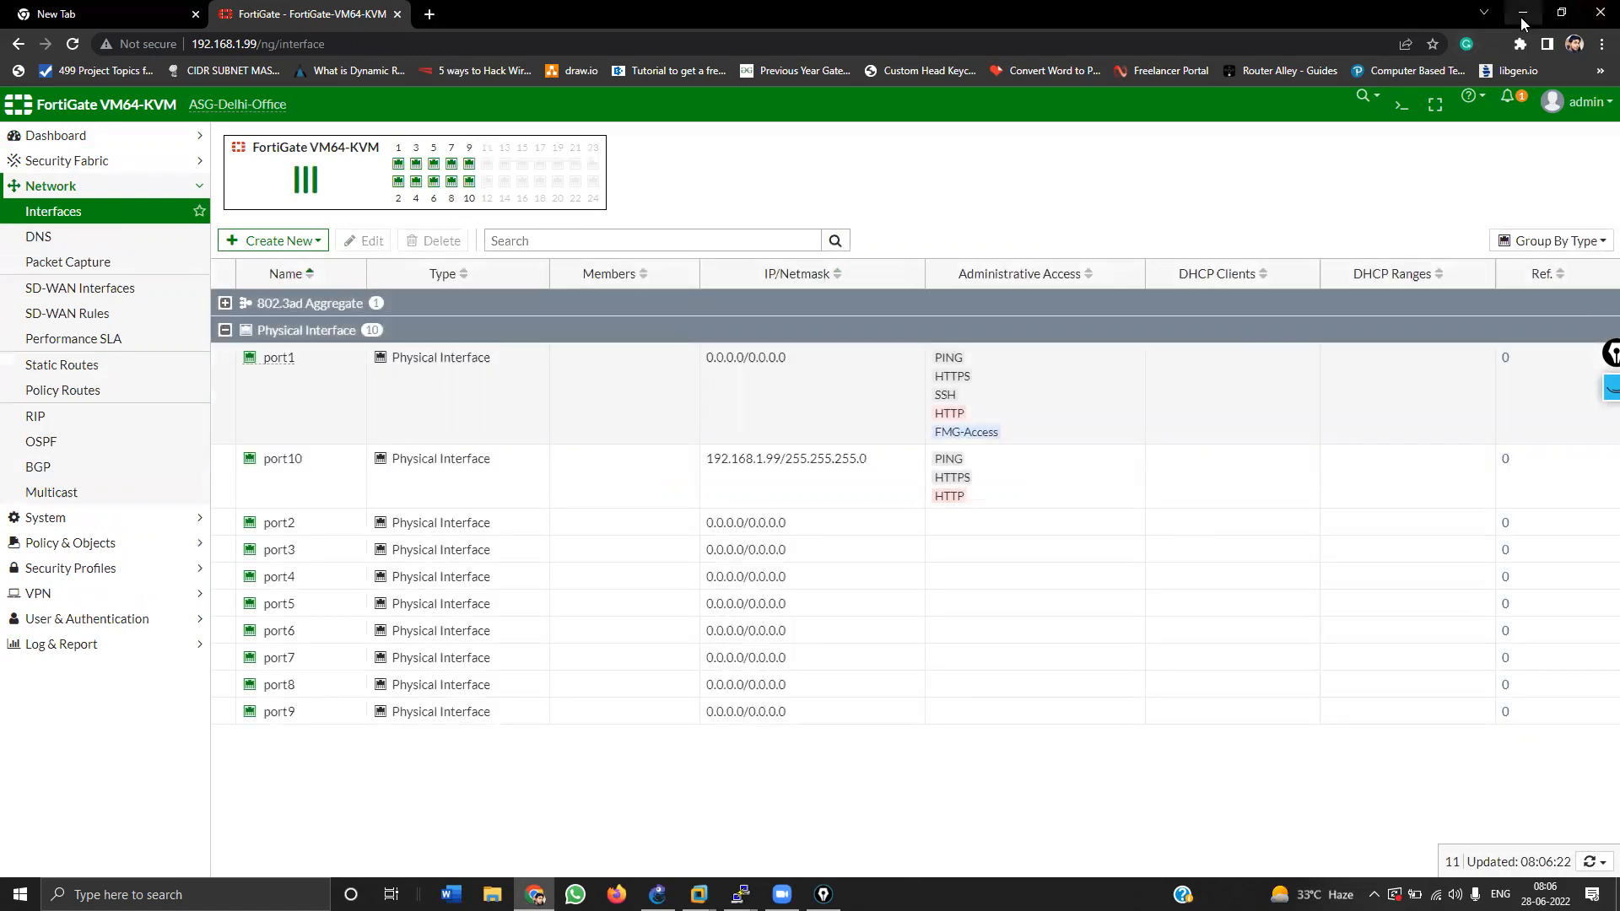
key("alt+Tab")
key("Tab")
key("Tab")
key("Tab")
key("Tab")
key("shift+Tab")
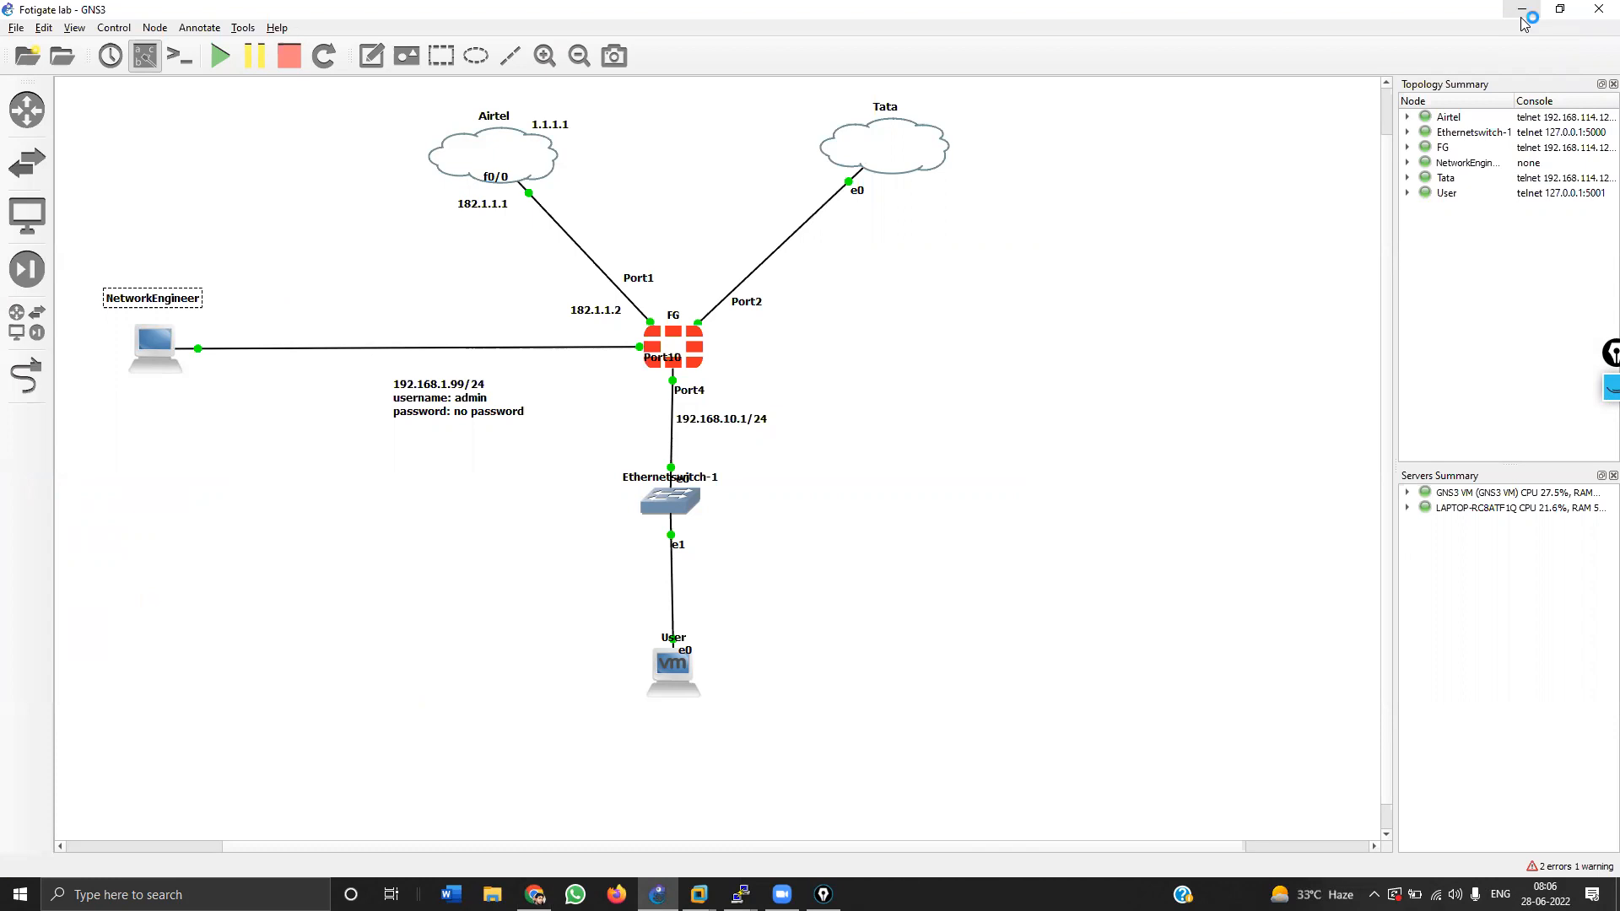
left_click(1524, 23)
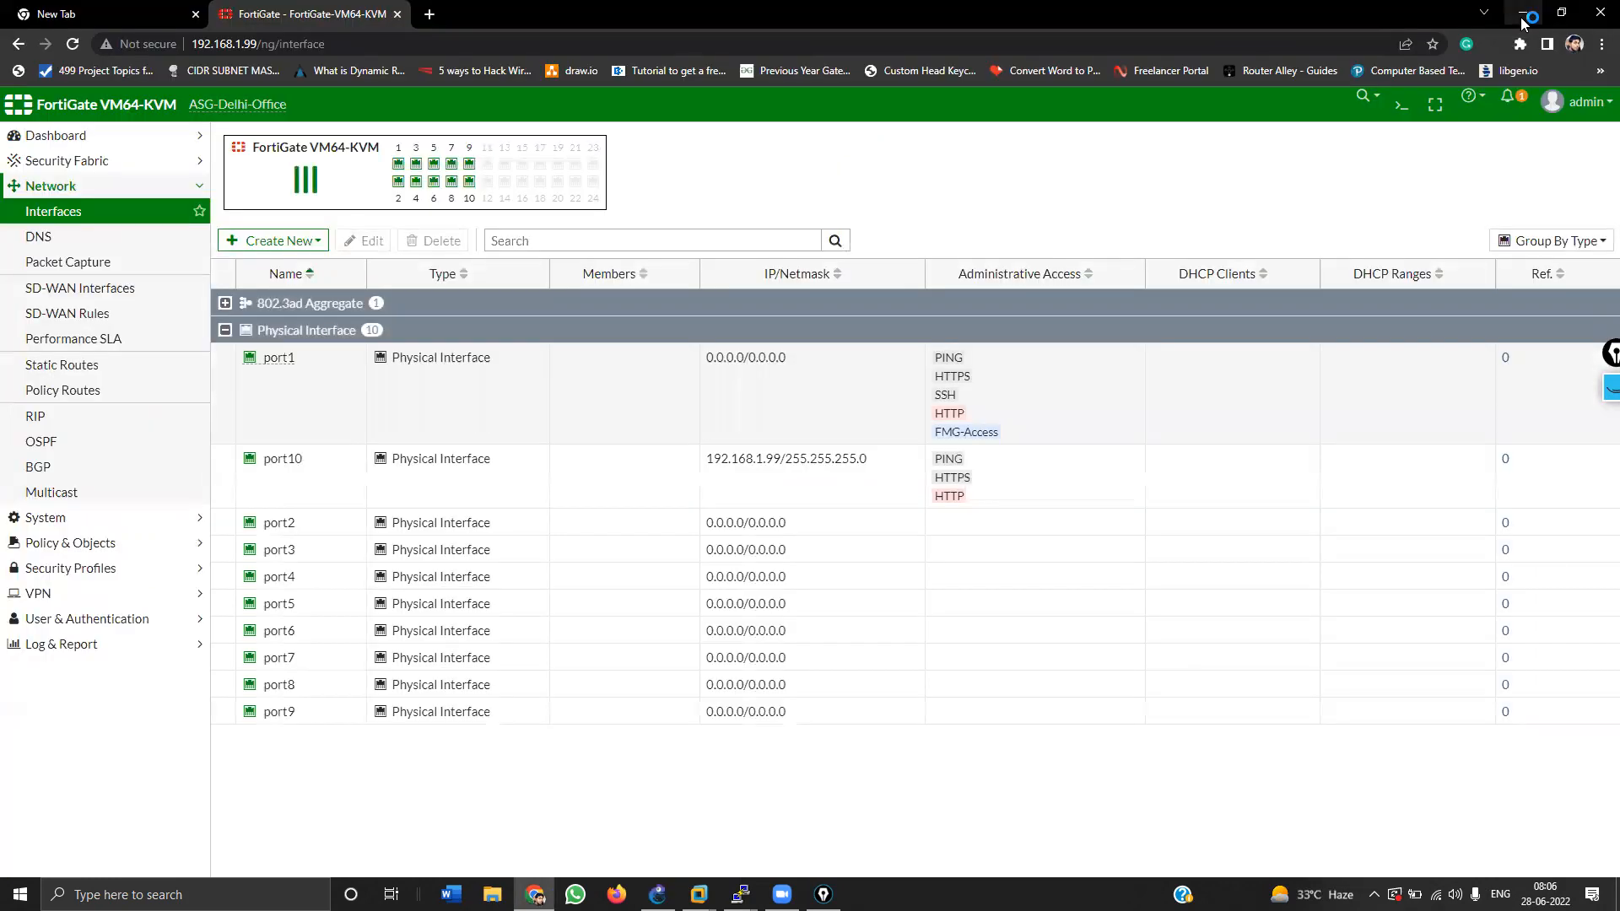
double_click(522, 419)
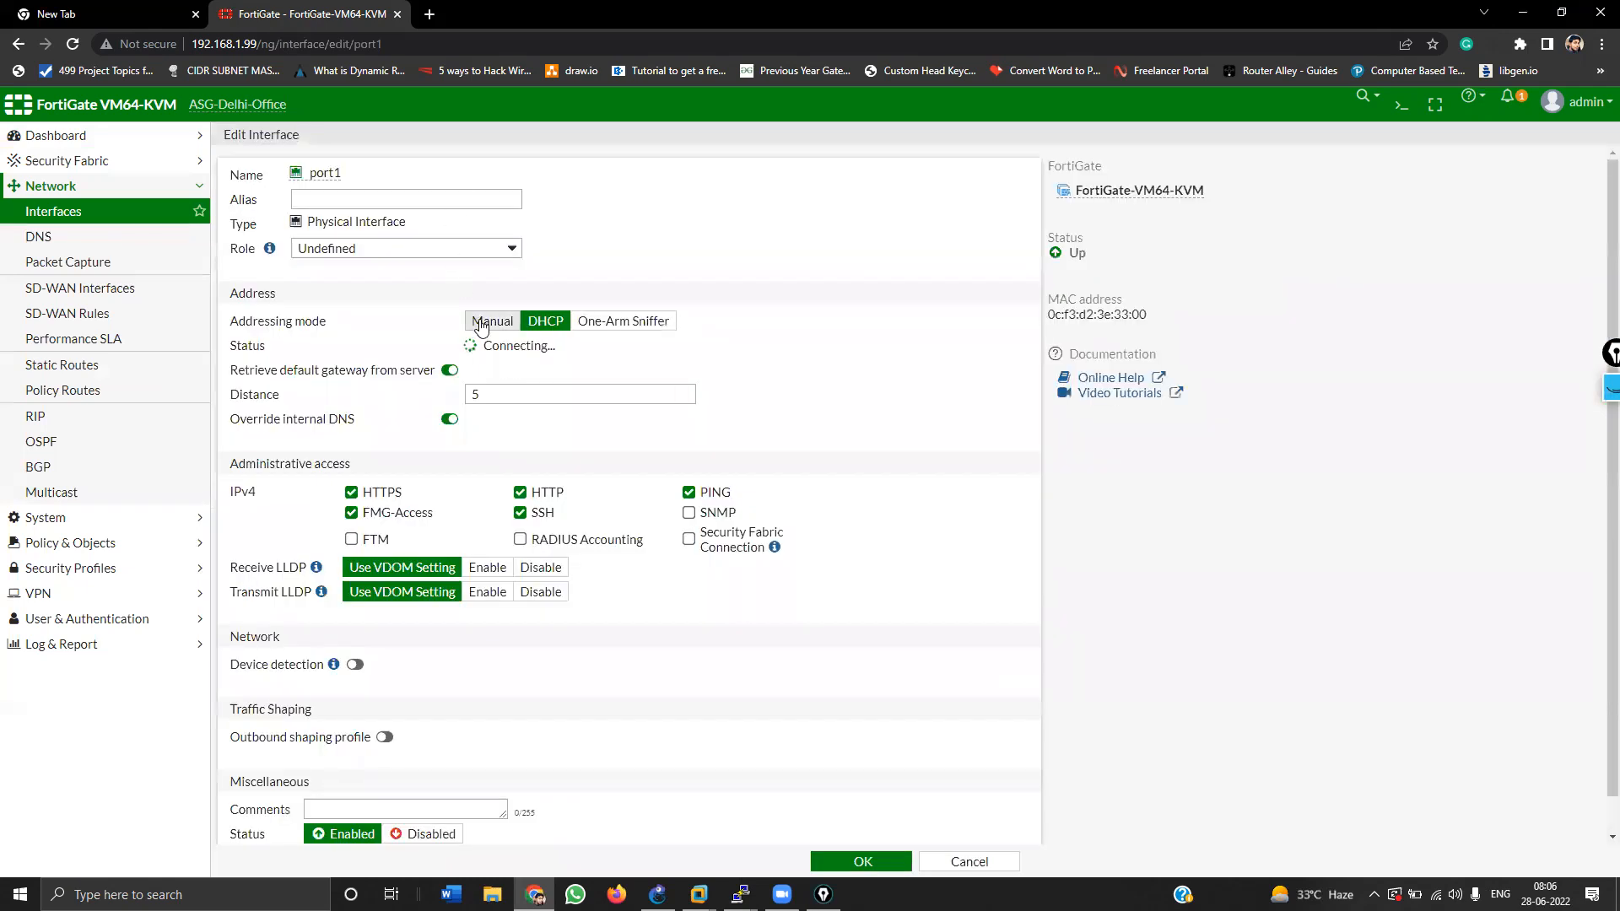
Step: Switch port1 to manual addressing with IP/Netmask 182.1.1.2/24
left_click(481, 323)
left_click_drag(466, 346, 338, 327)
type("182.1.1.2")
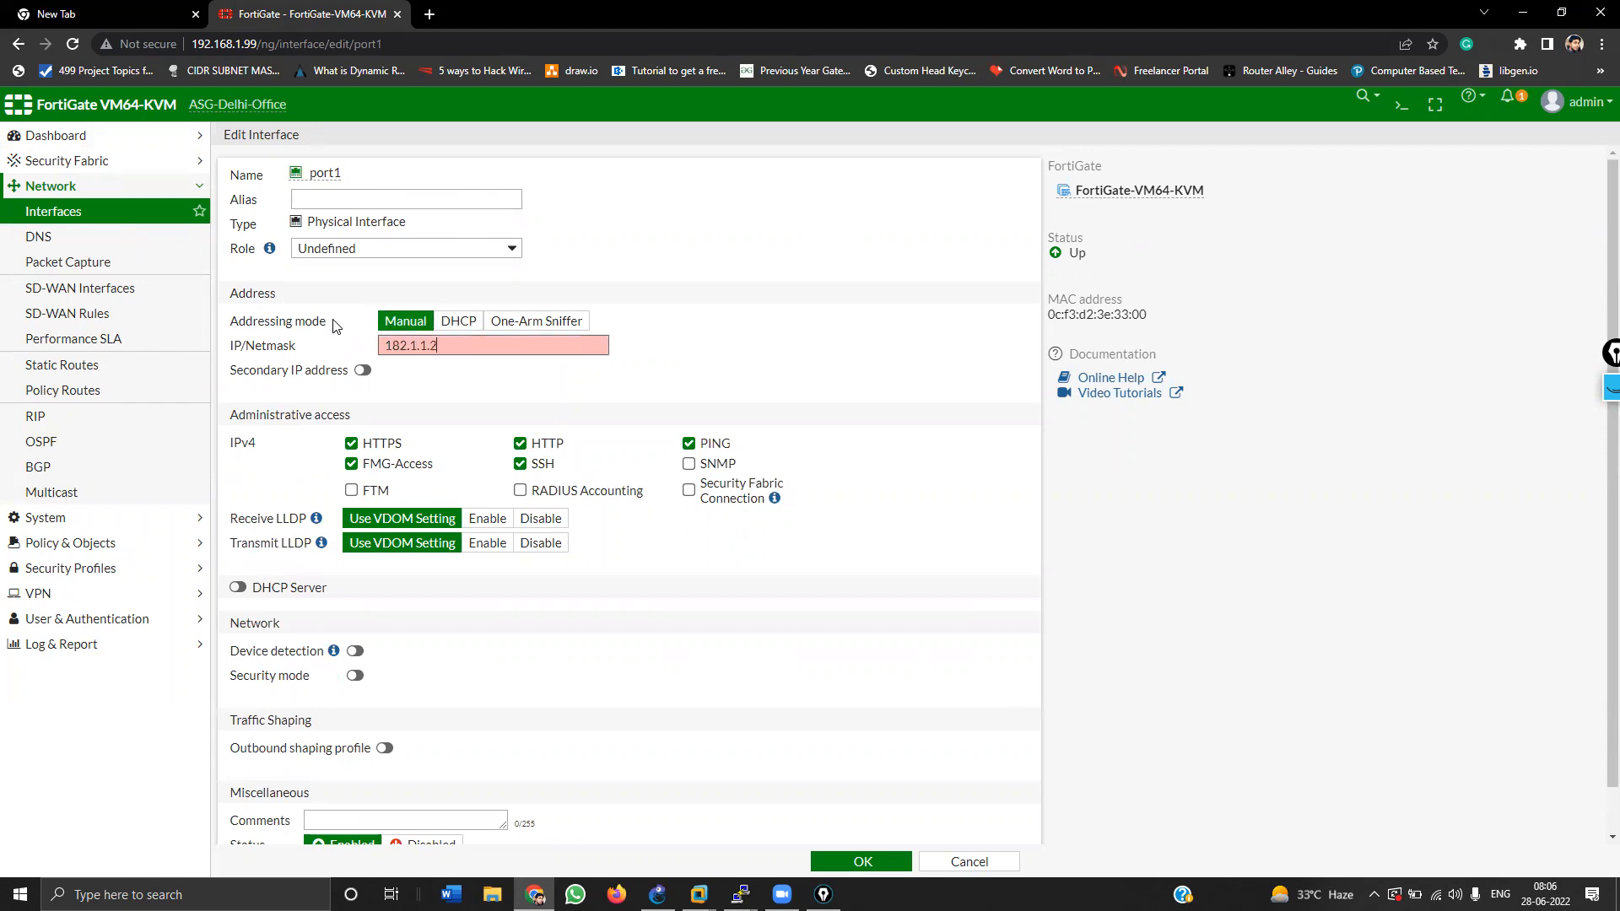
key("alt+Tab")
key("alt+Tab")
type("/24")
Step: Alias port1 WAN-1 with the WAN role, drop FMG-Access and HTTP, and save
left_click(363, 197)
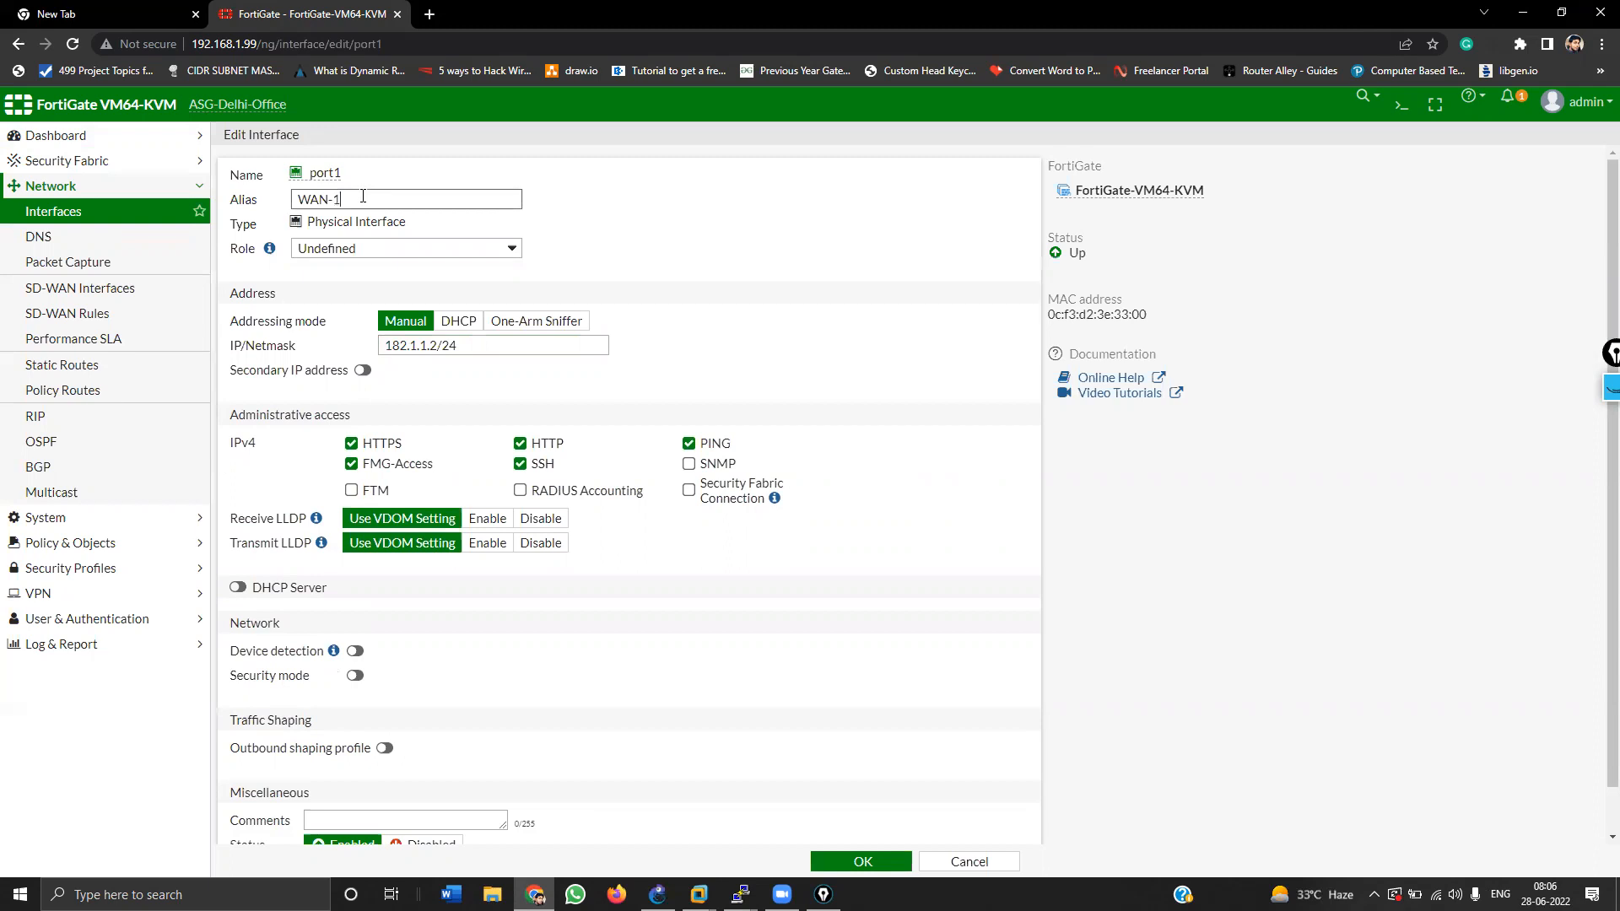
left_click(374, 249)
left_click(358, 277)
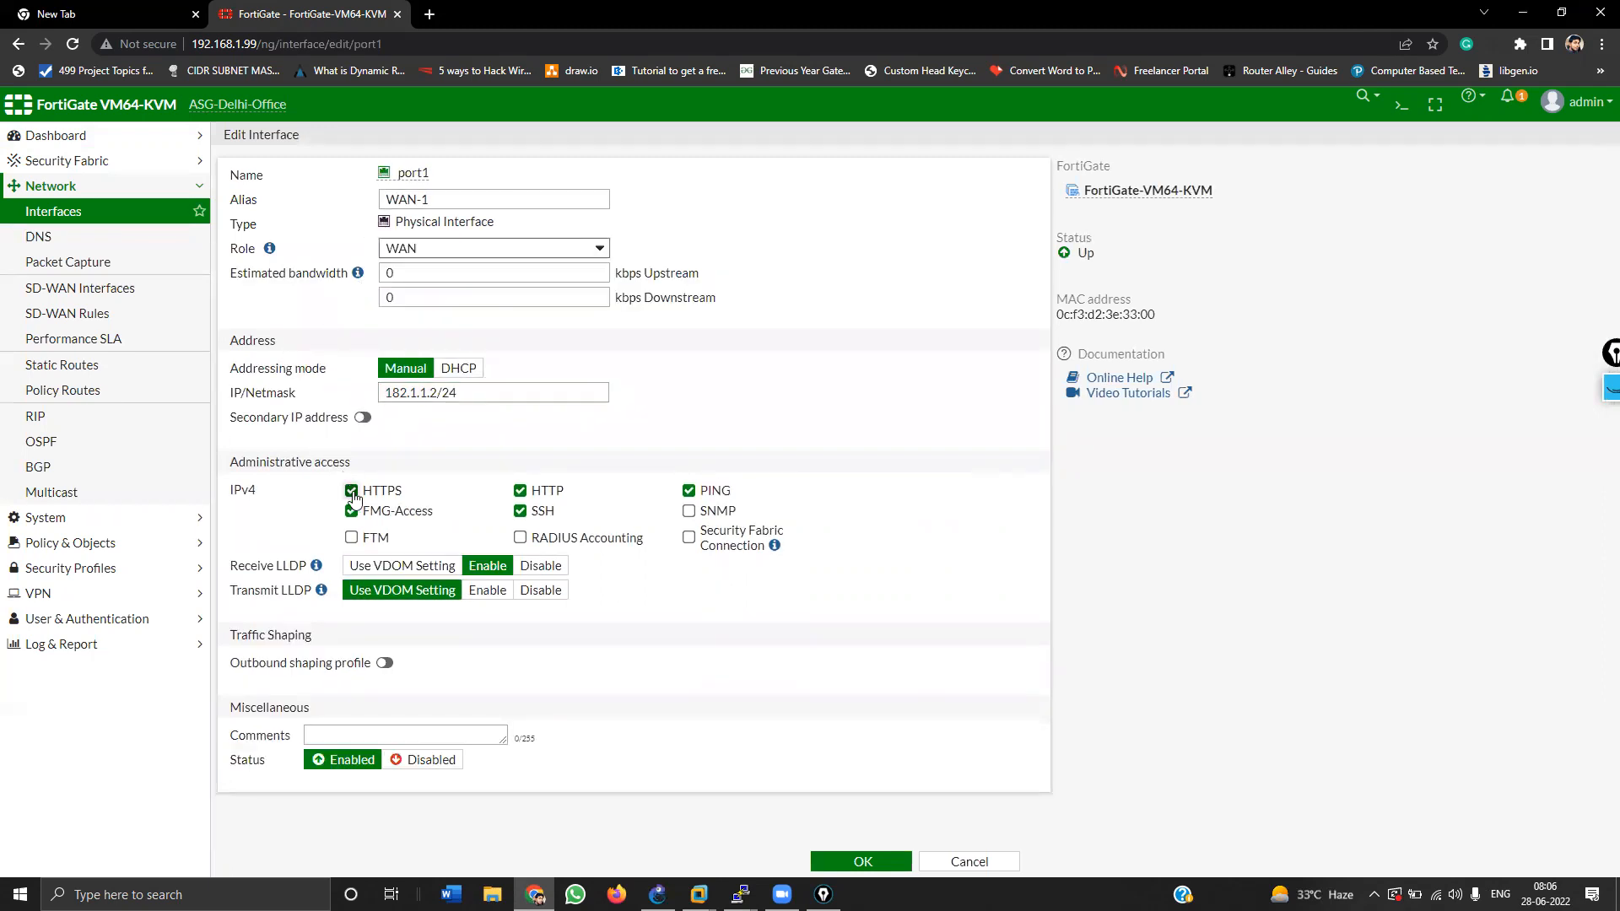
left_click(351, 511)
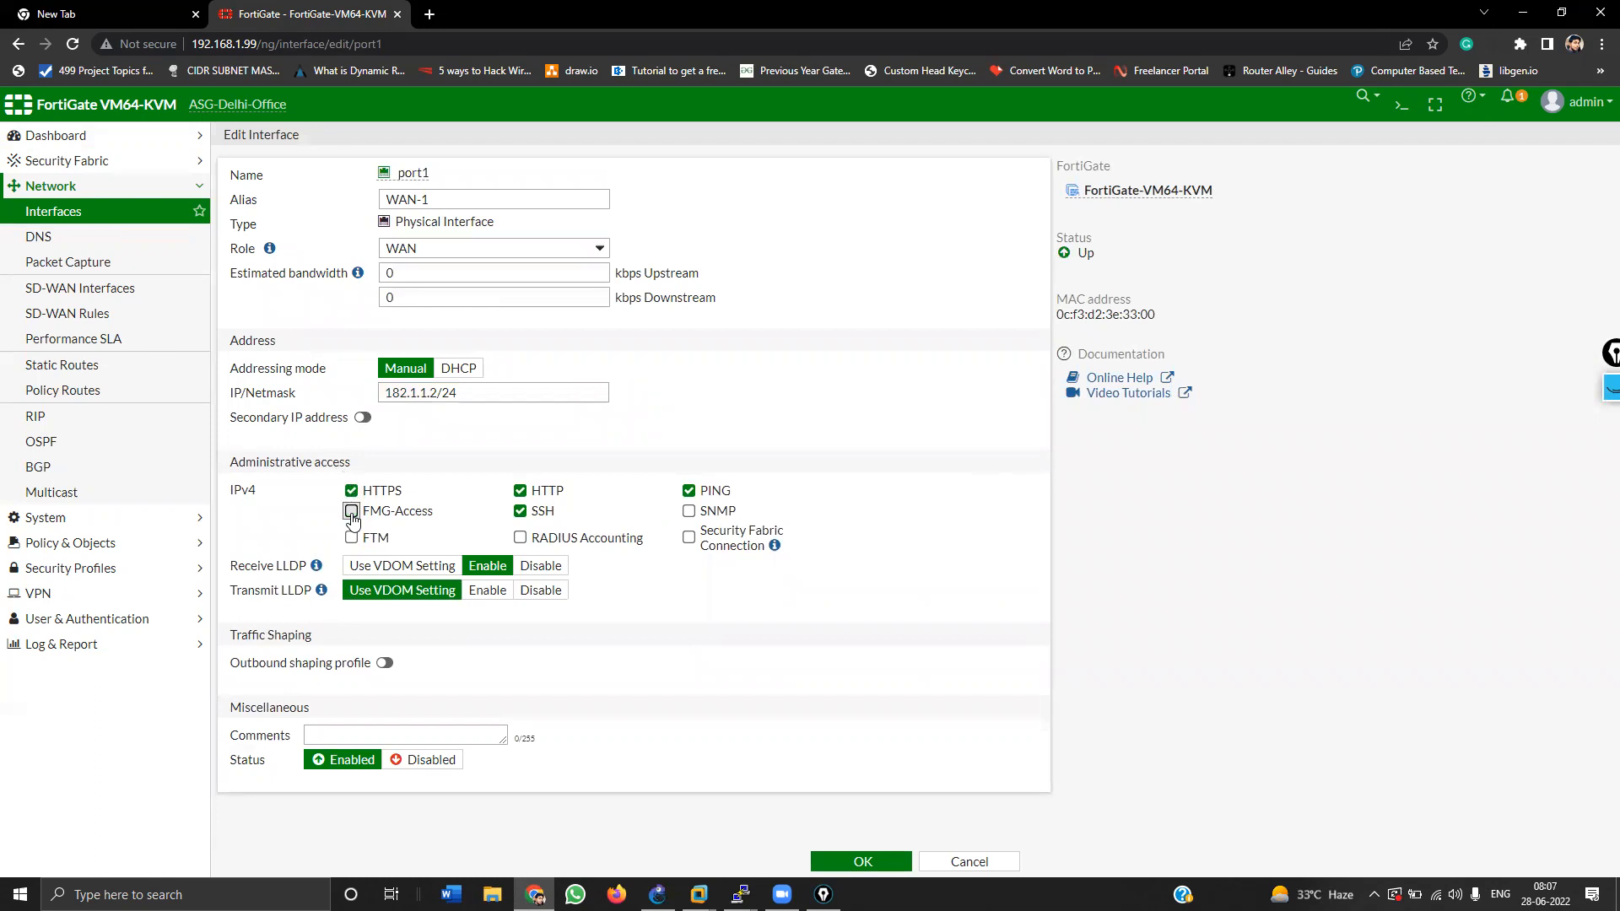
left_click(520, 490)
left_click(824, 860)
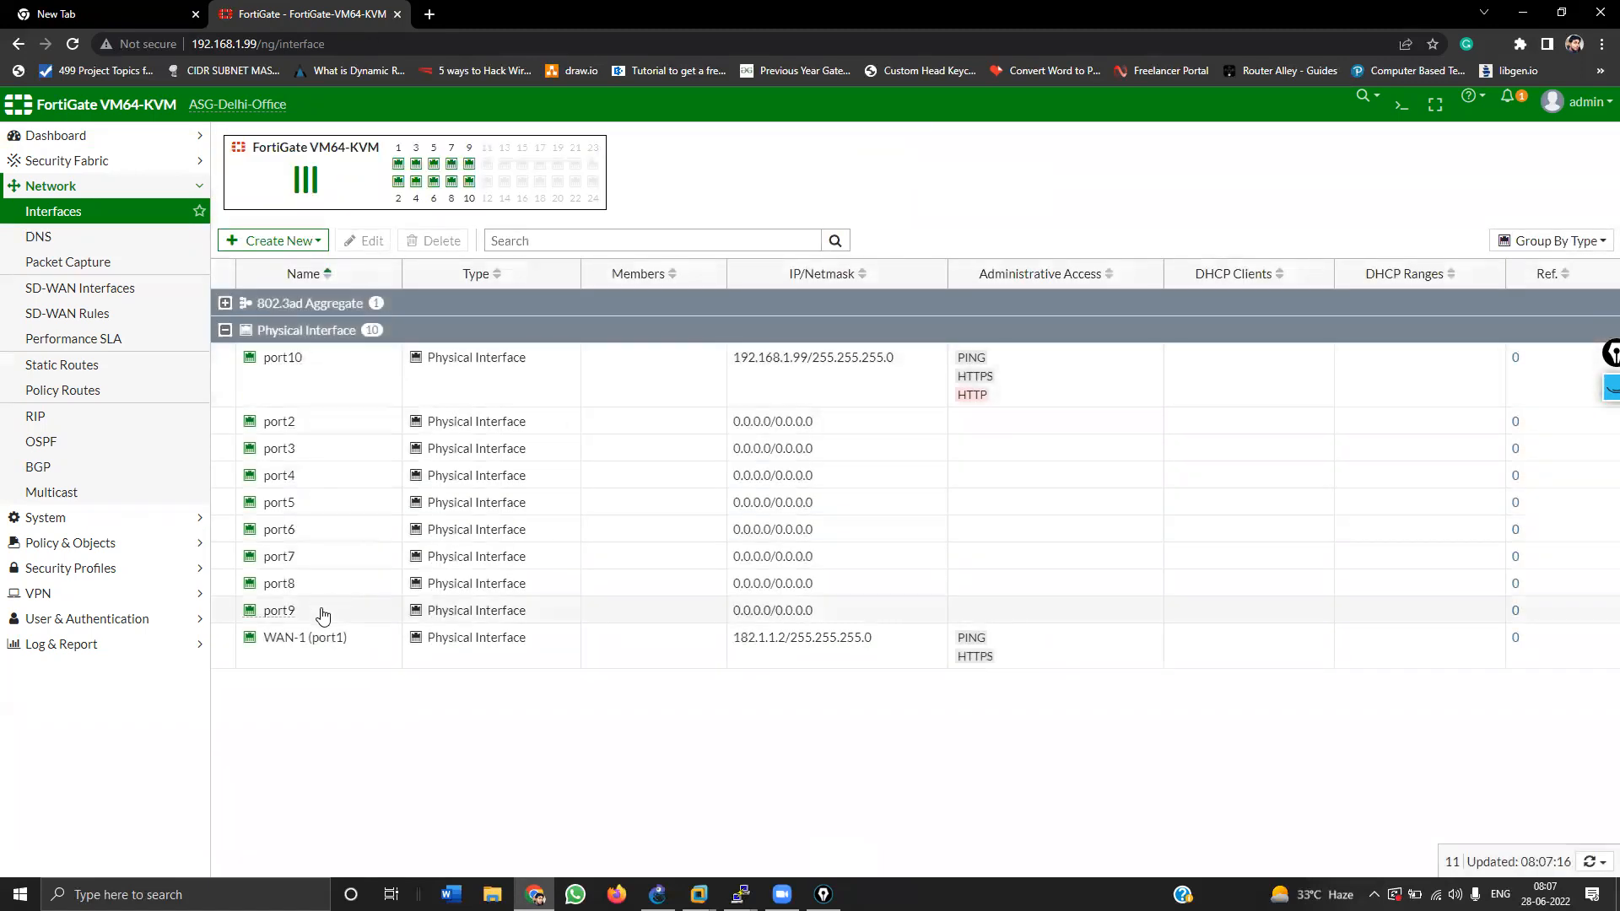
Step: Edit port2 as Wan-2 with DHCP addressing and only HTTPS administrative access
key("alt+Tab")
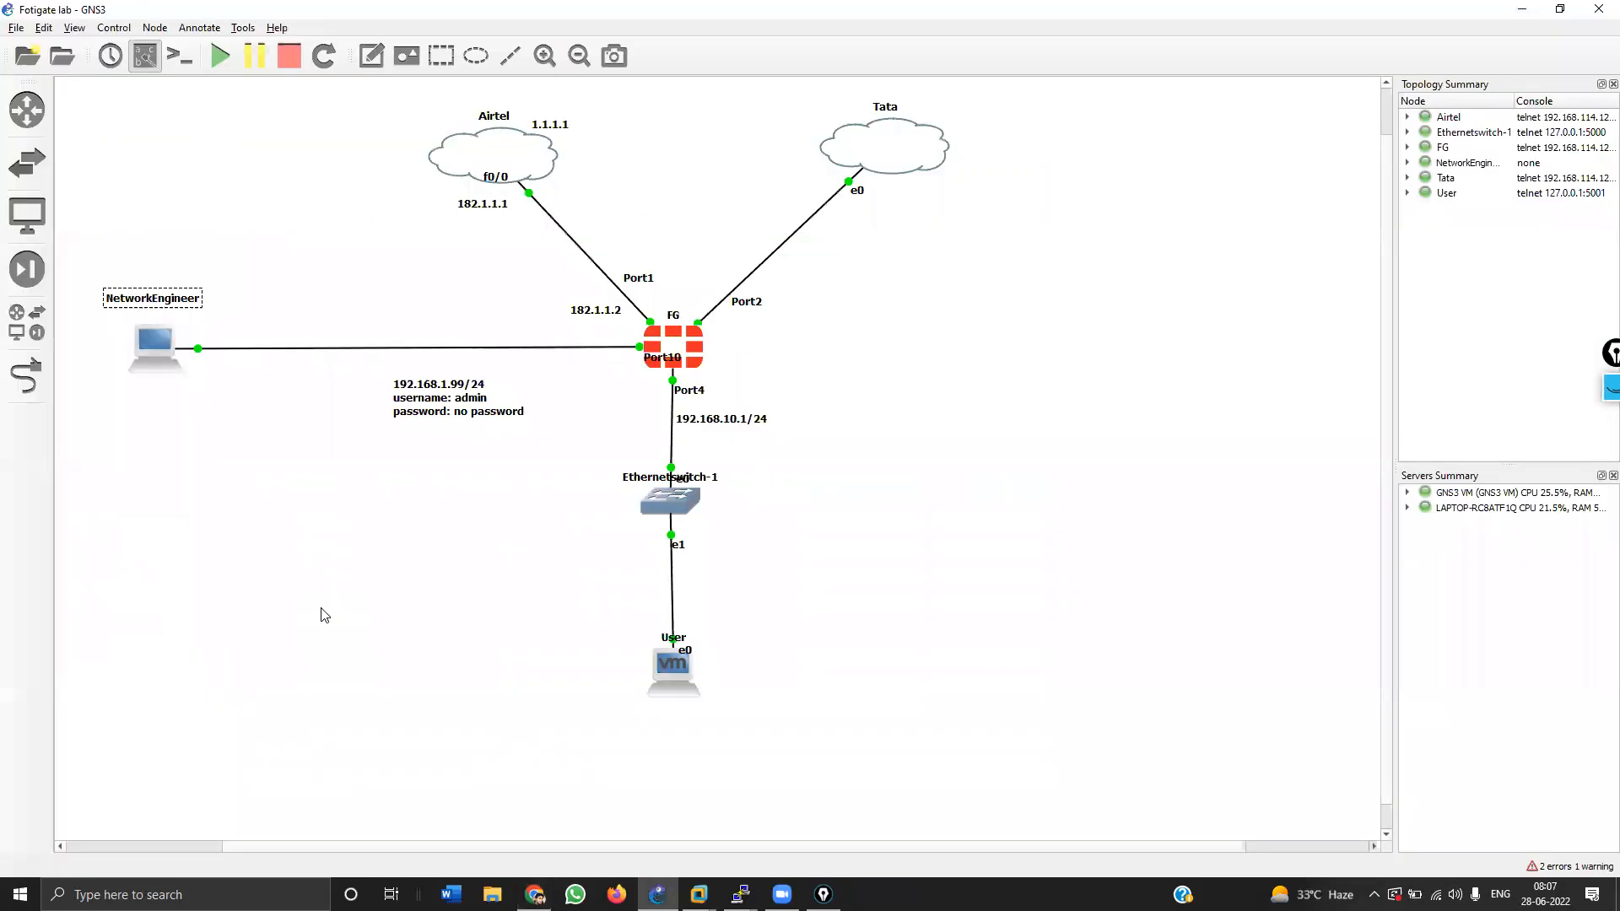
key("alt+Tab")
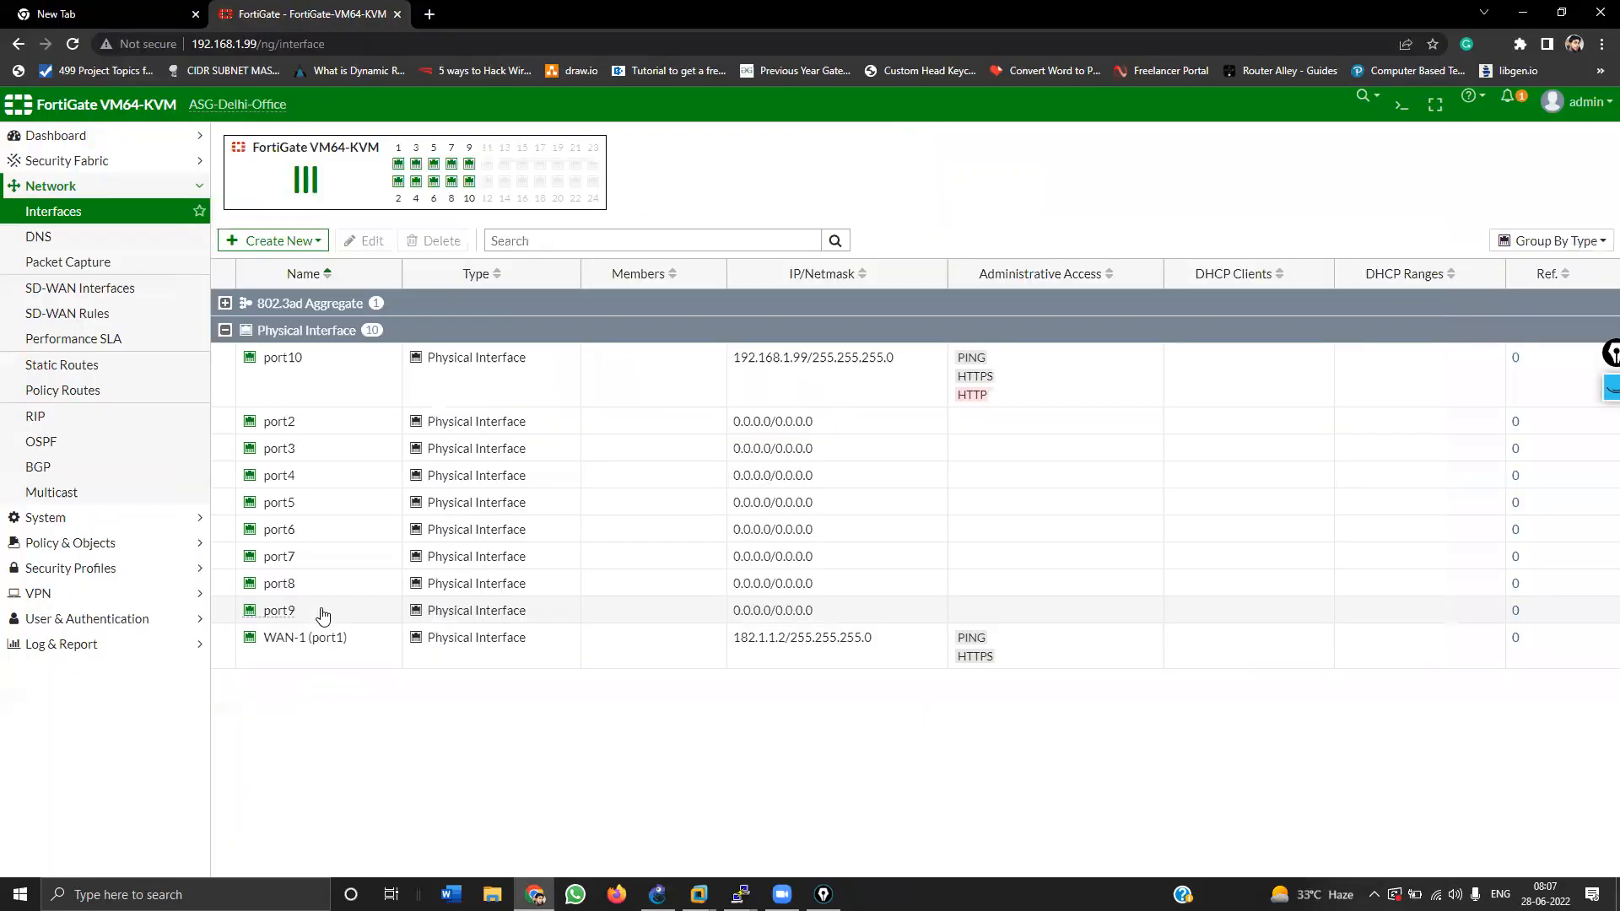
double_click(338, 421)
left_click(367, 199)
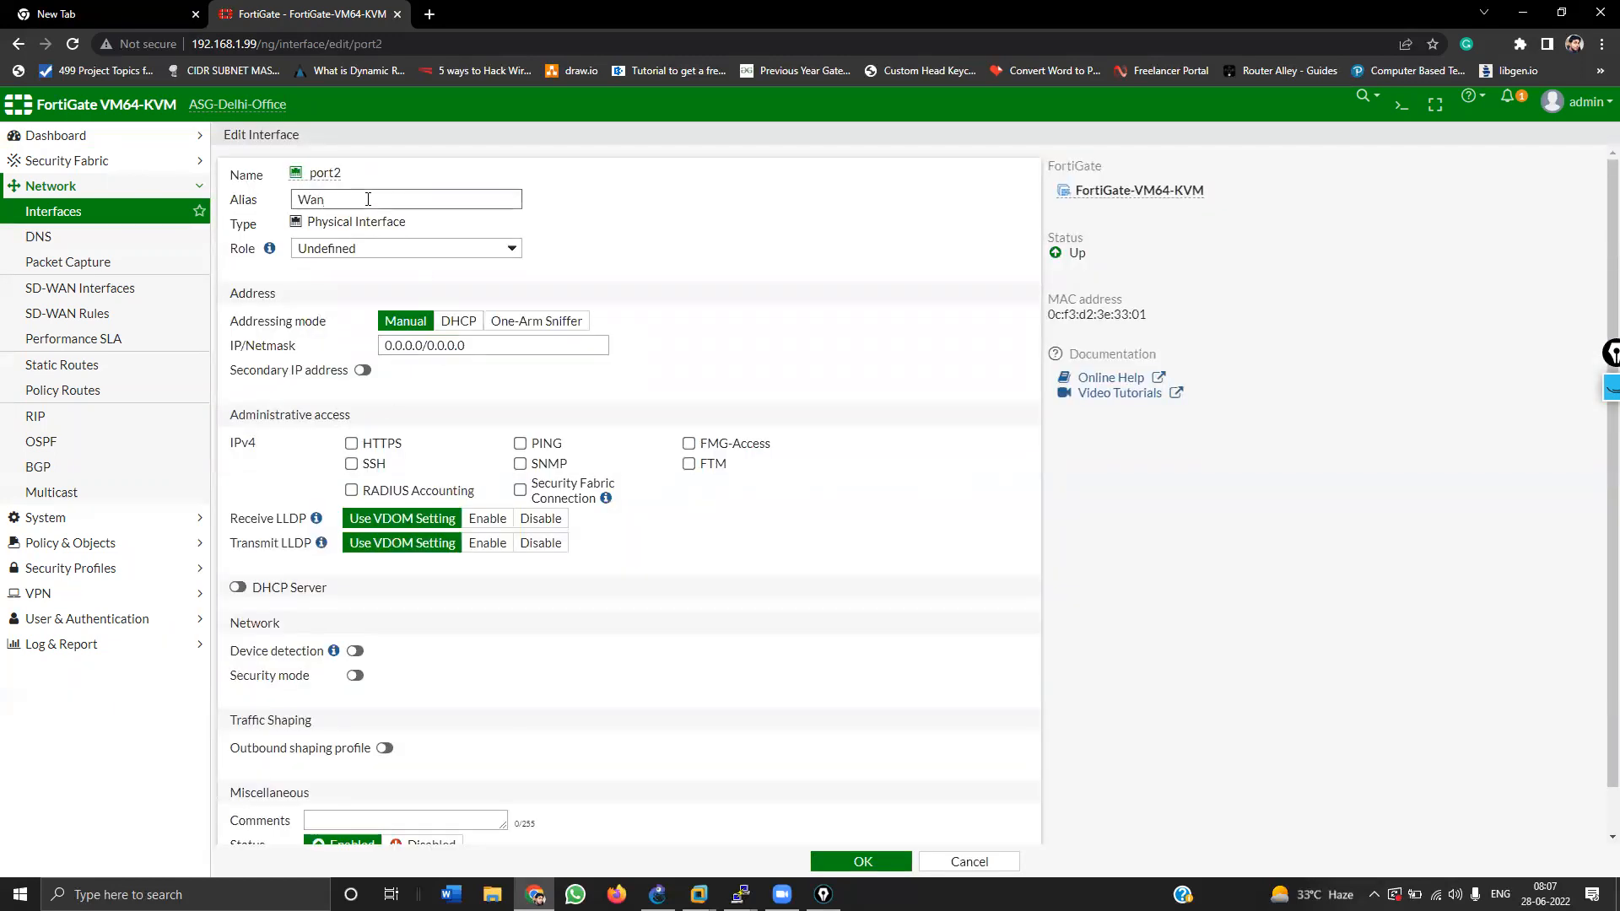
left_click(475, 323)
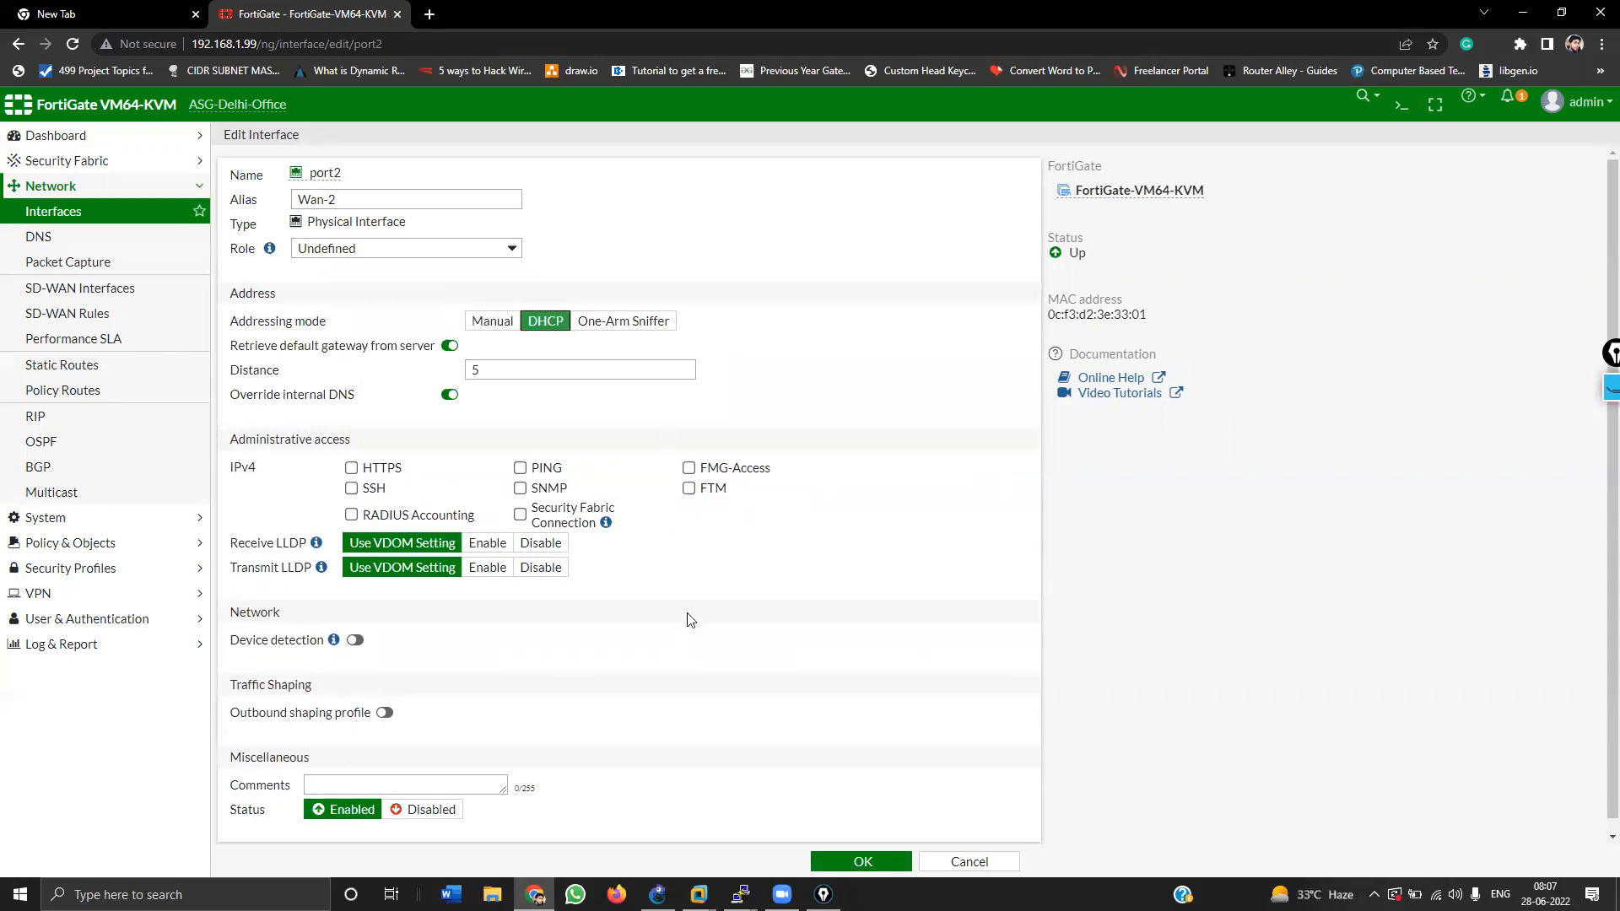
left_click(519, 467)
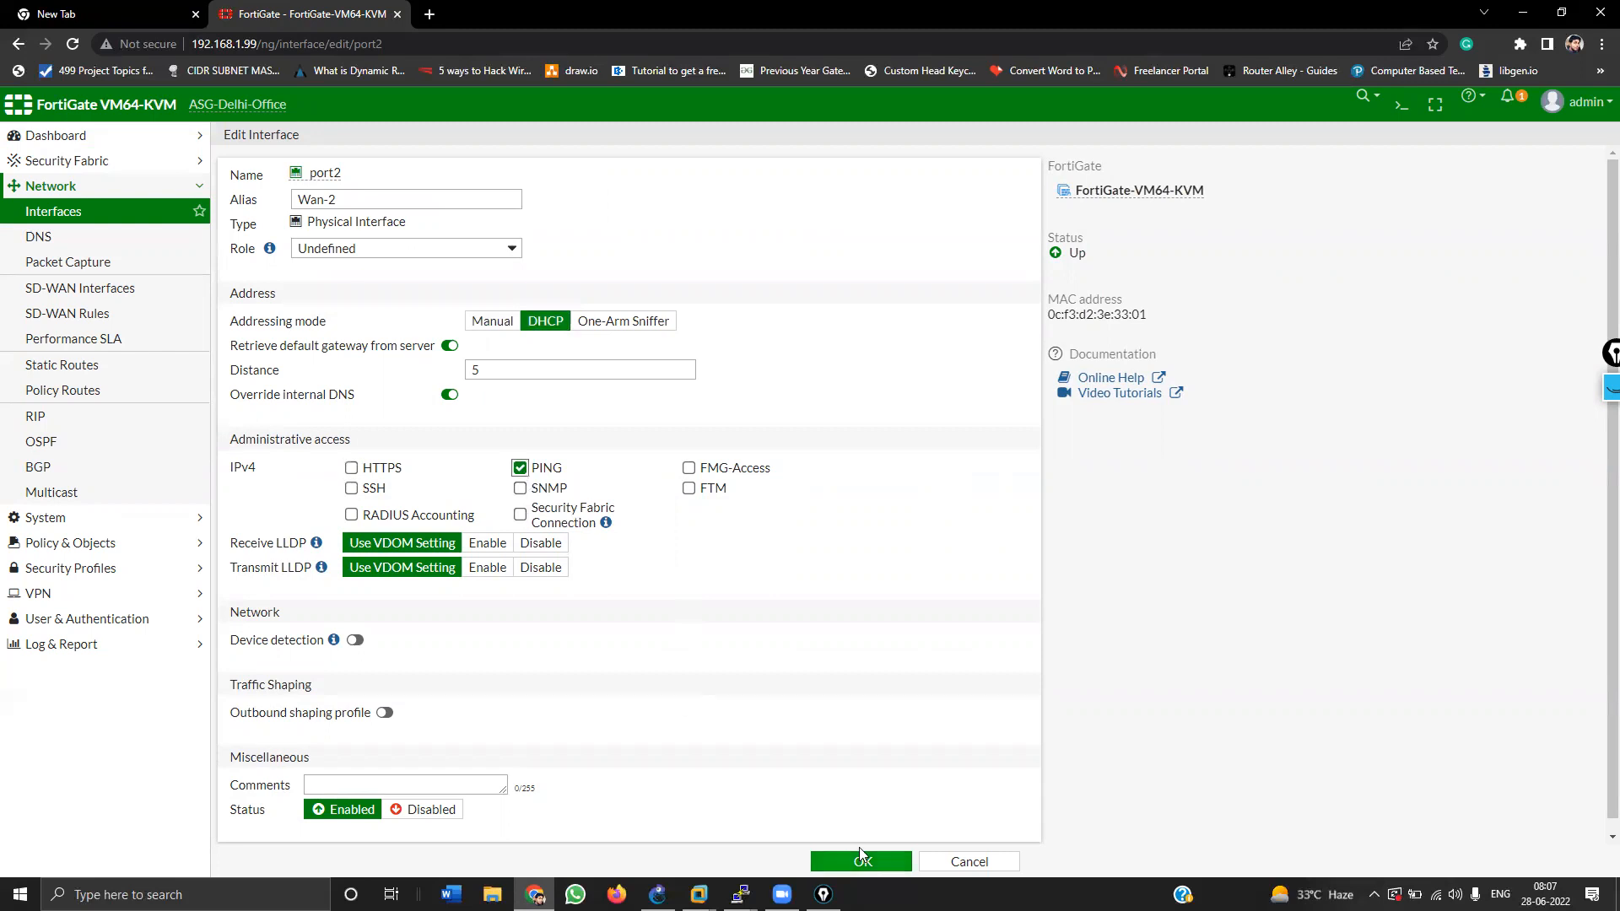
left_click(351, 469)
left_click(519, 468)
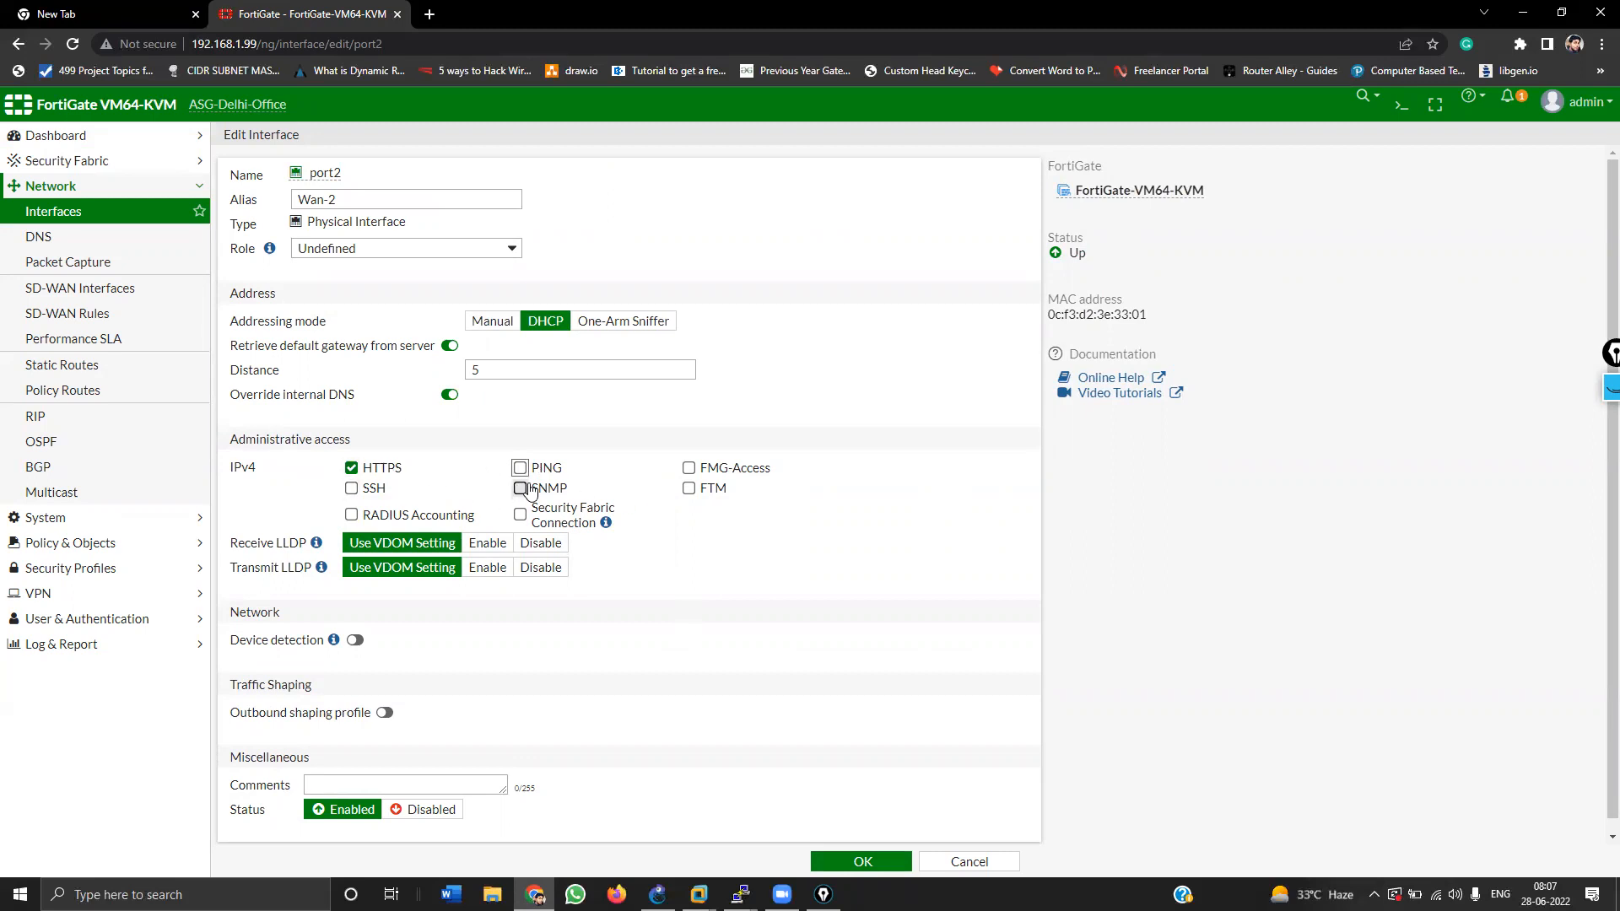
Step: Give port2 the WAN role, save it, and refresh the interfaces list
left_click(377, 251)
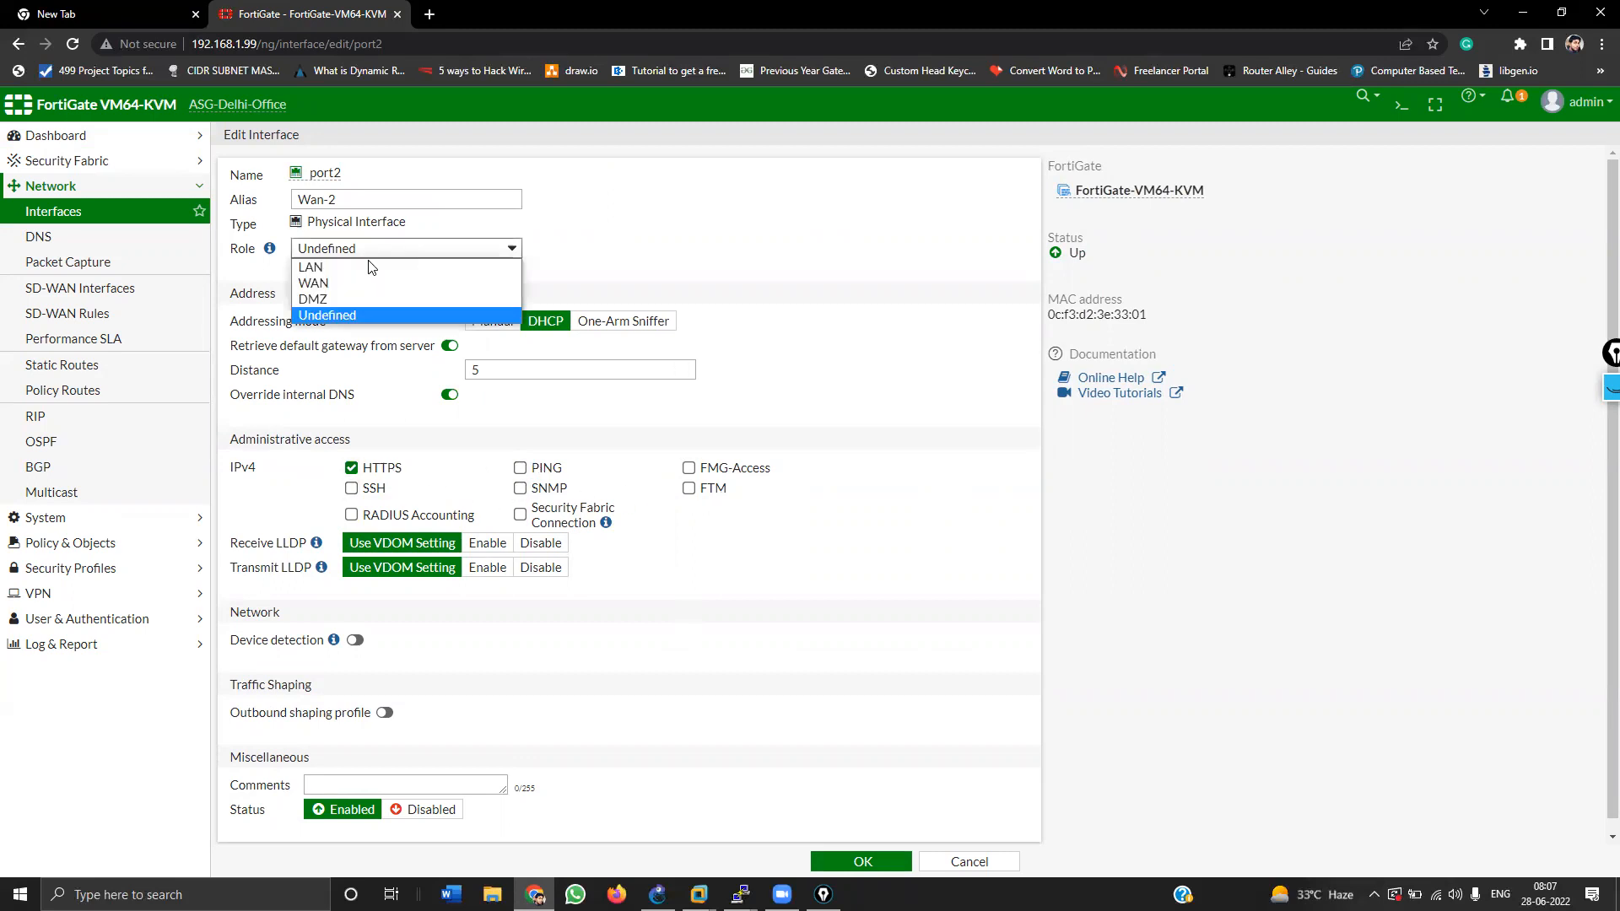
left_click(358, 280)
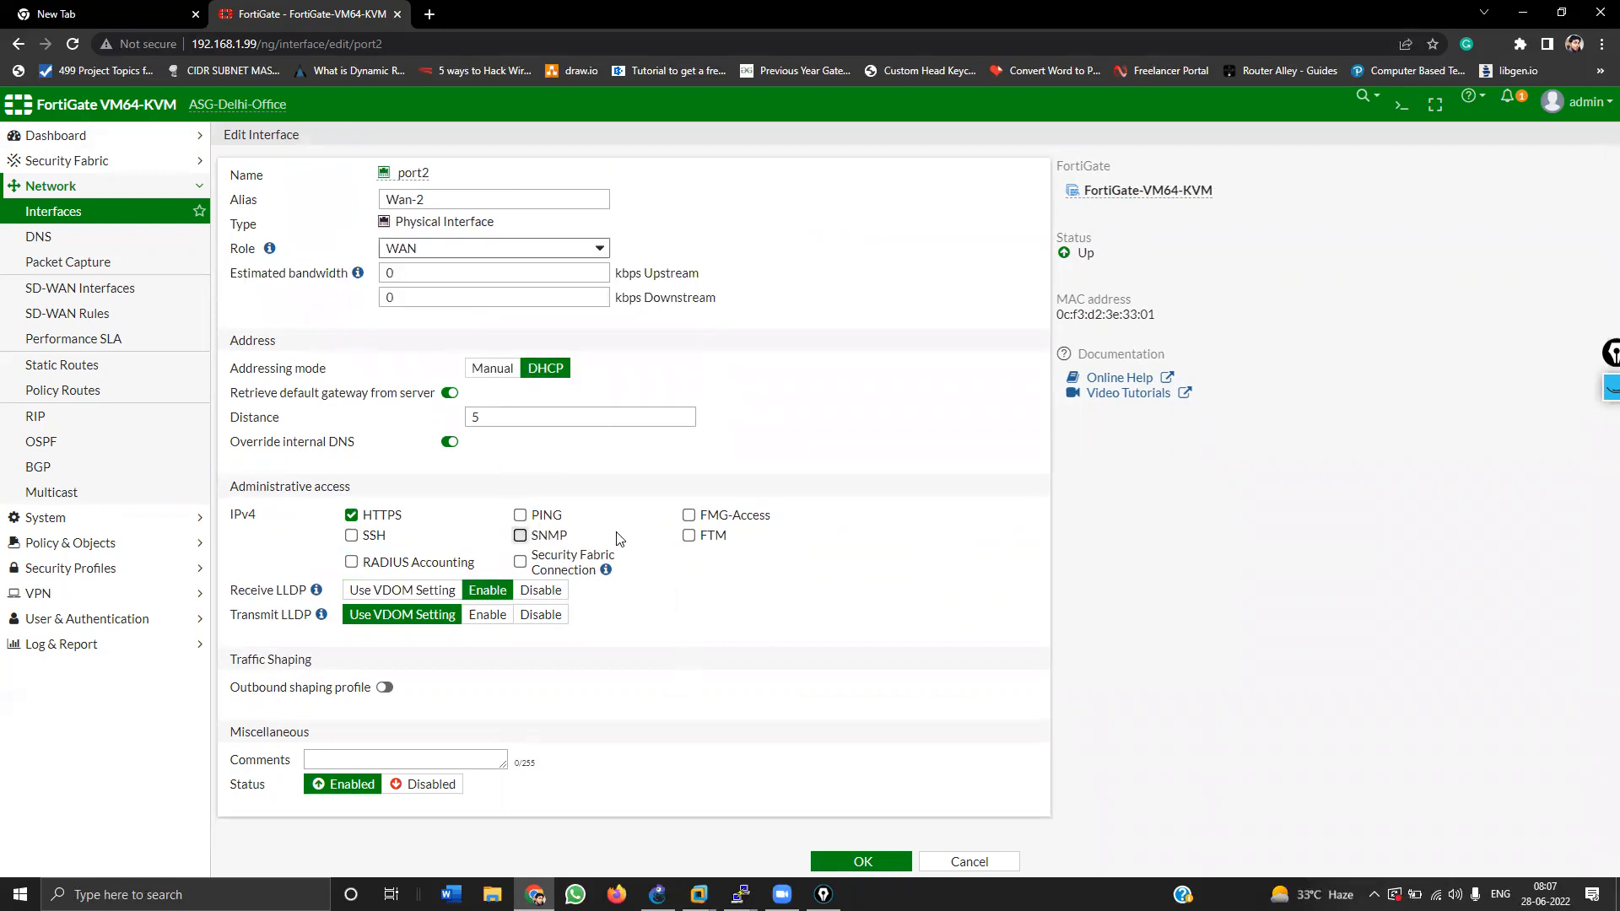
left_click(824, 858)
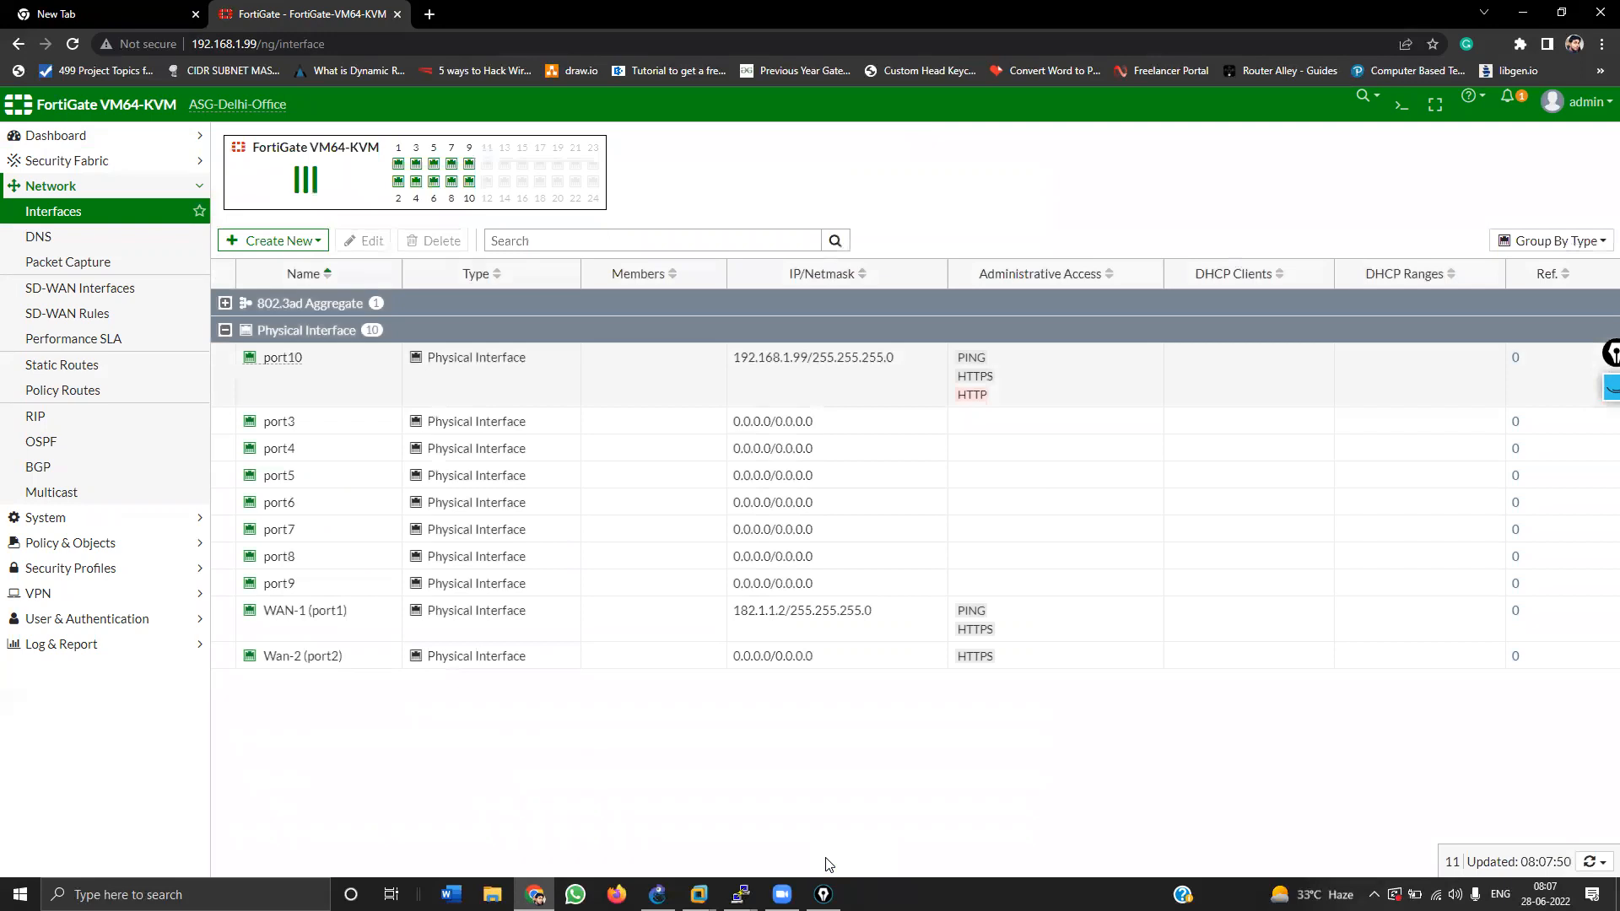
left_click(69, 213)
left_click(68, 213)
left_click(68, 214)
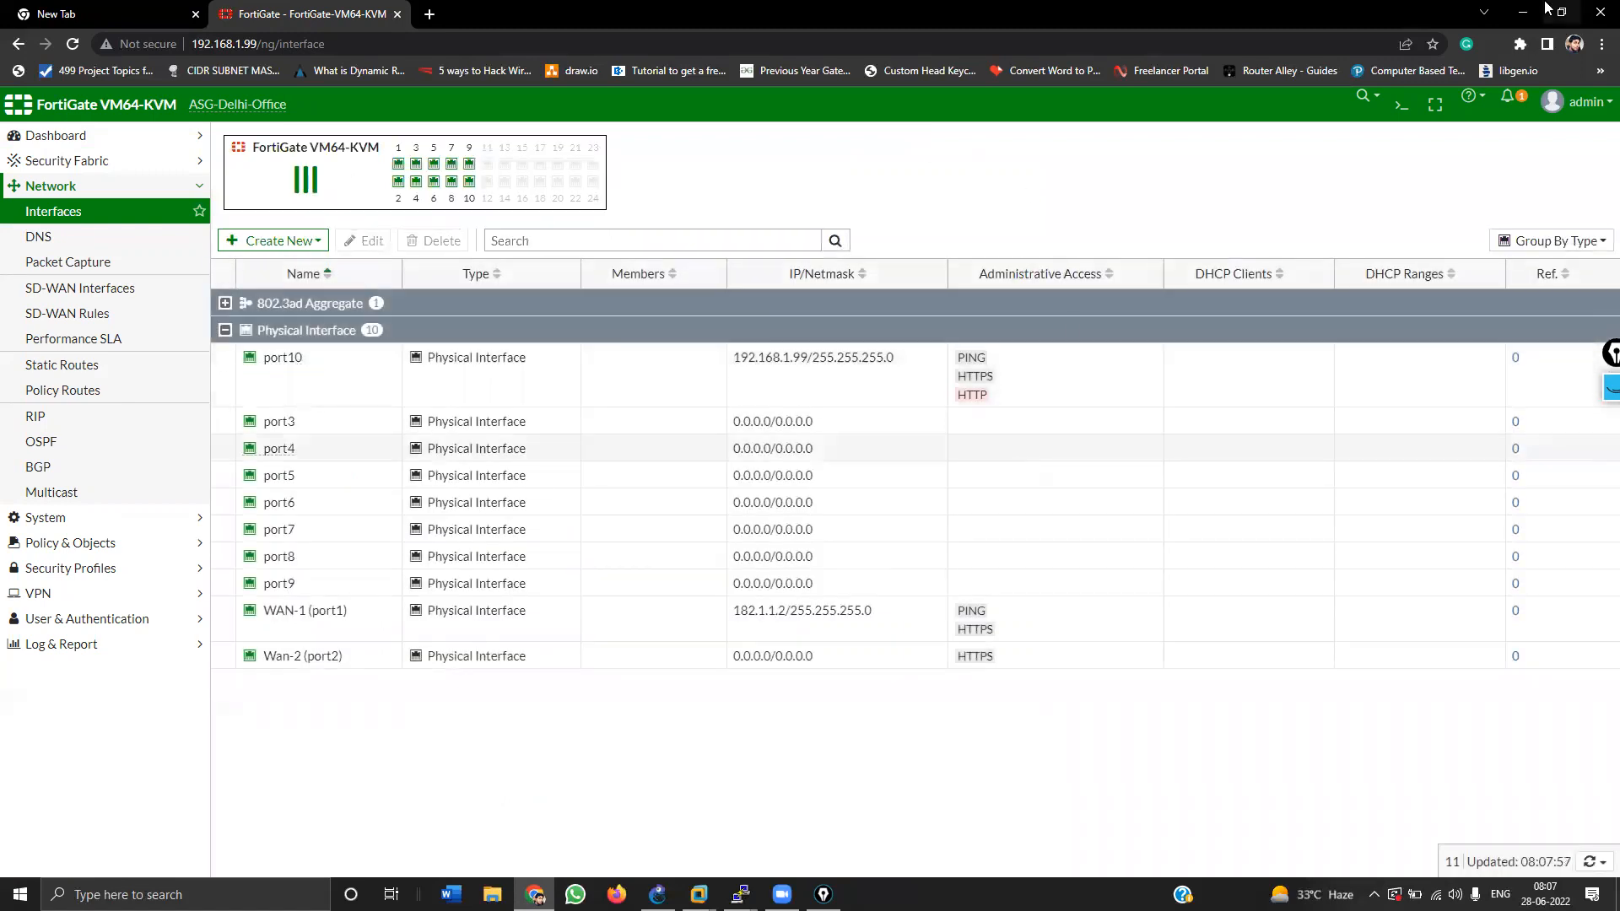
Step: Start the Tata cloud node in GNS3, log into its console, then close it
left_click(1522, 12)
right_click(903, 154)
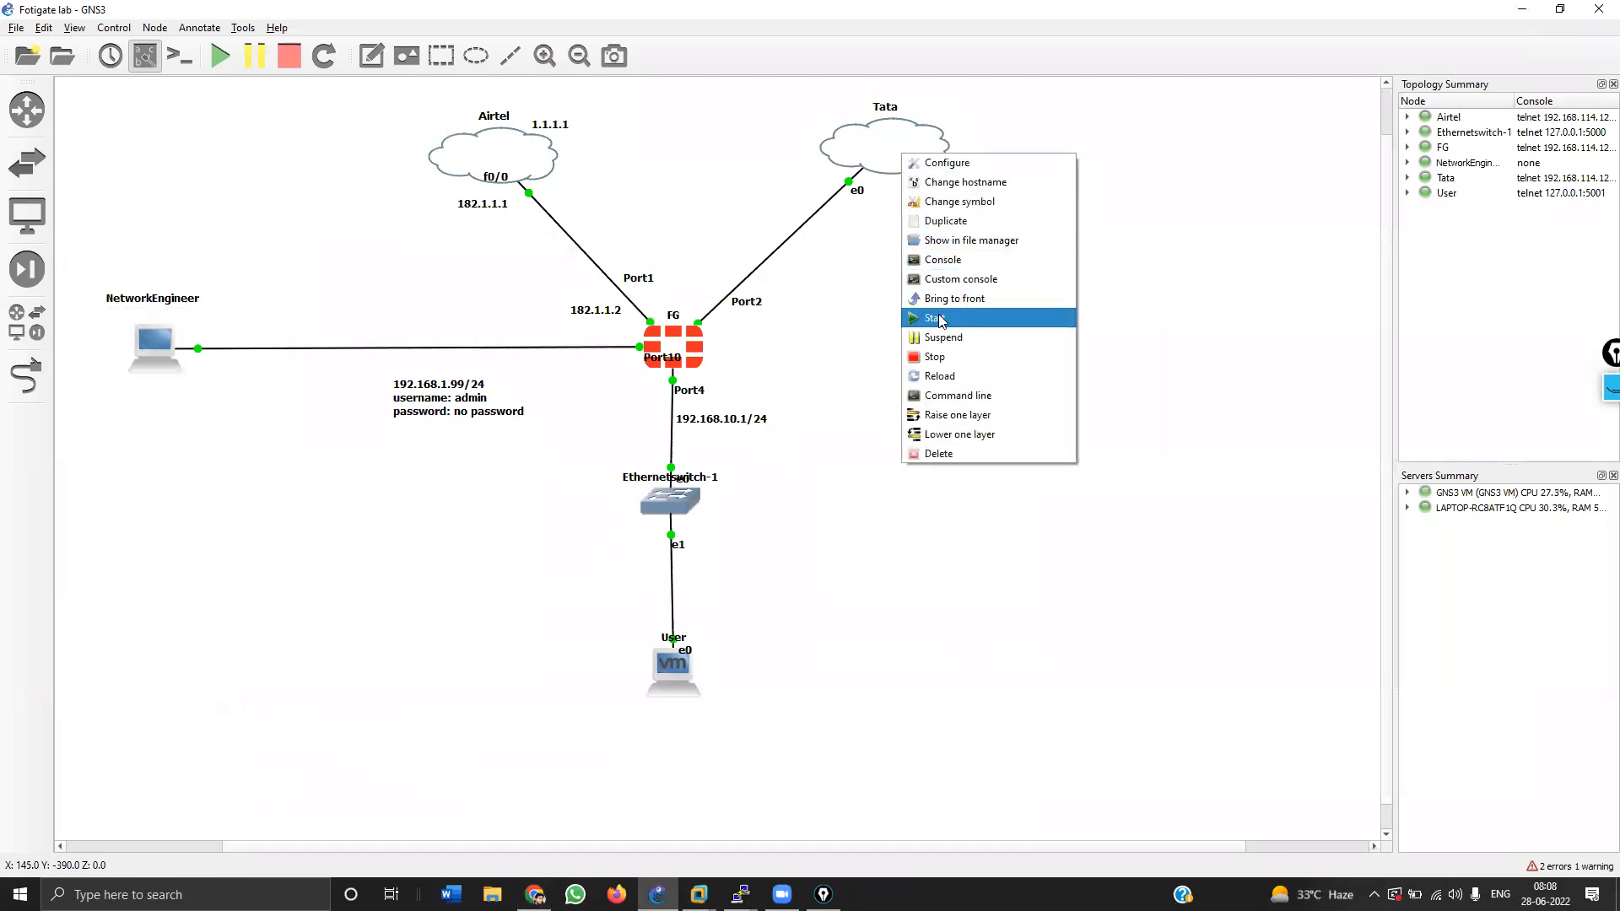
left_click(934, 318)
double_click(899, 157)
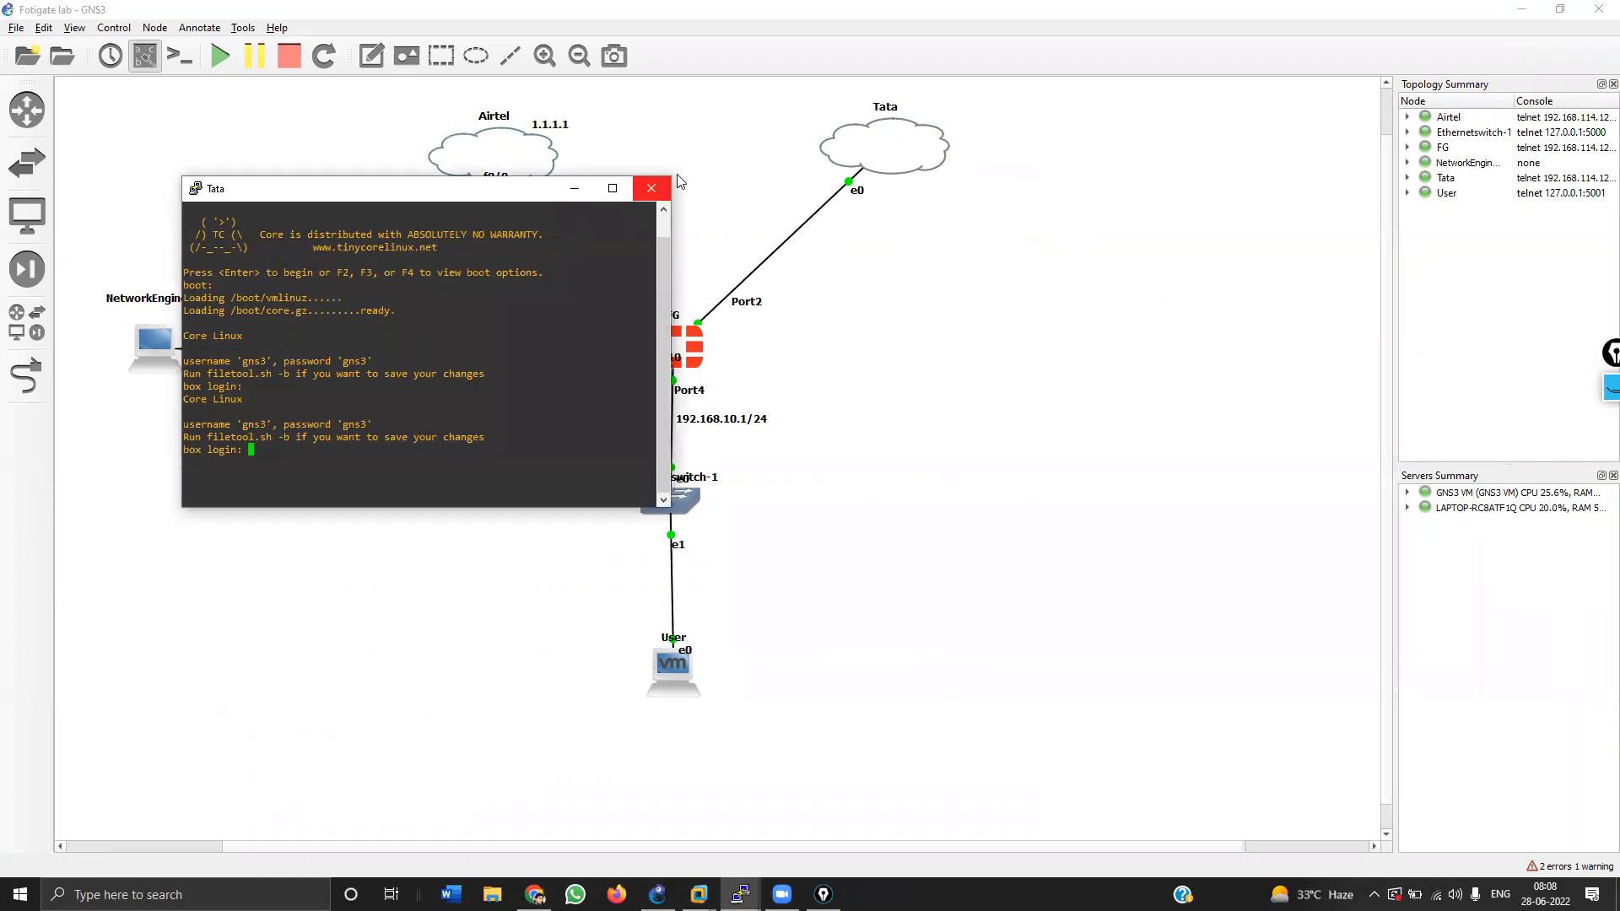
type("gns3")
key("Return")
type("gns3")
key("Return")
key("Return")
key("Return")
key("Return")
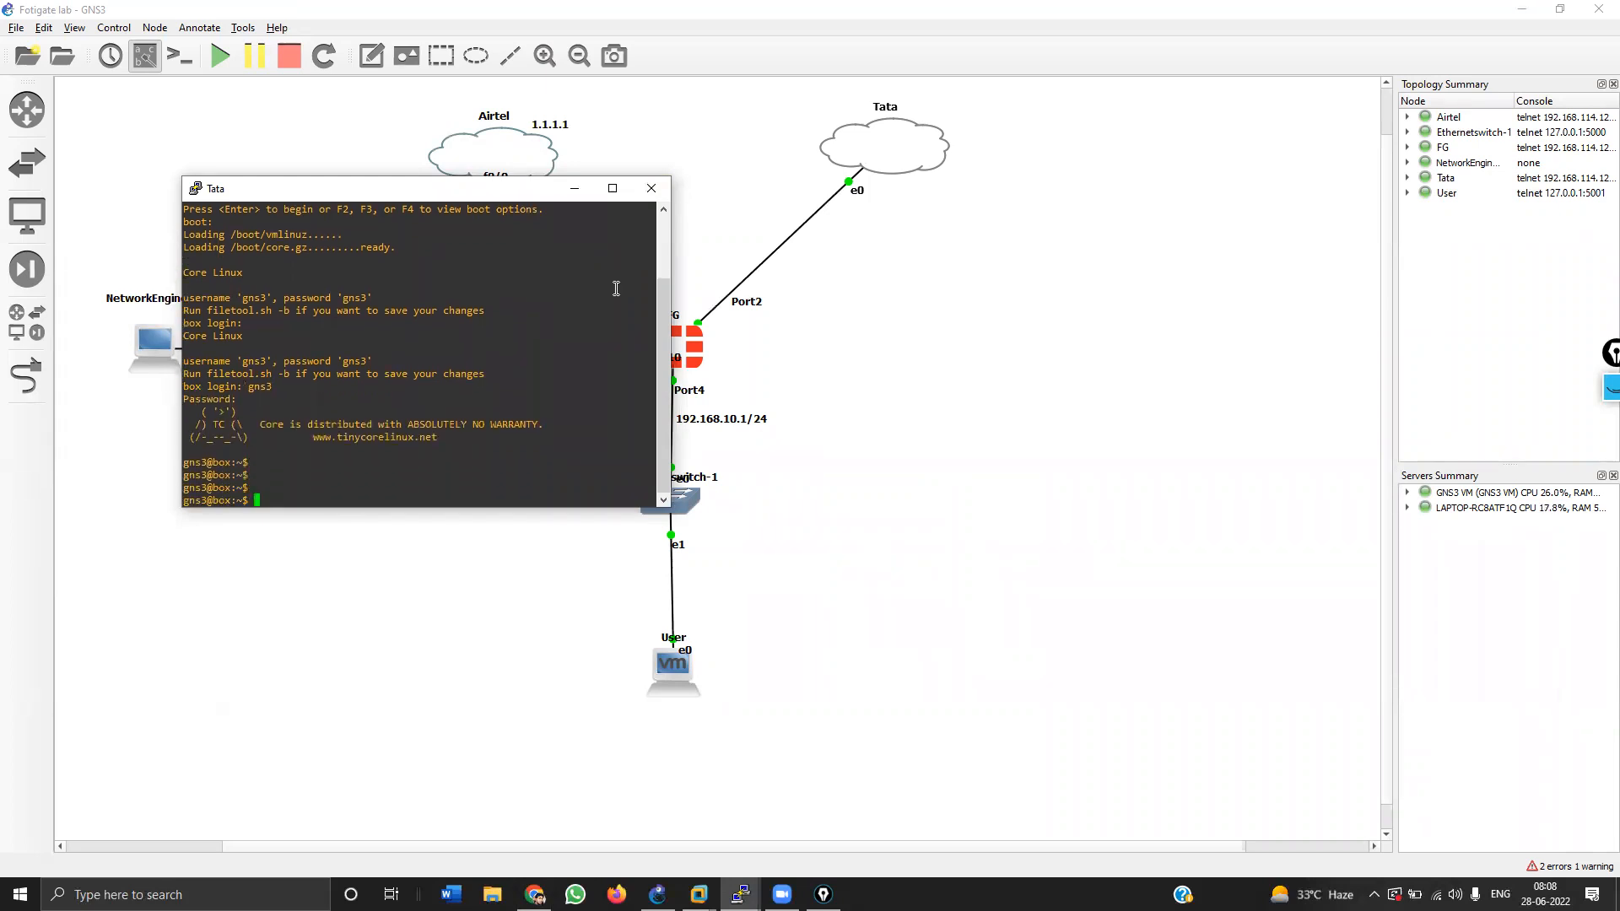
left_click(651, 188)
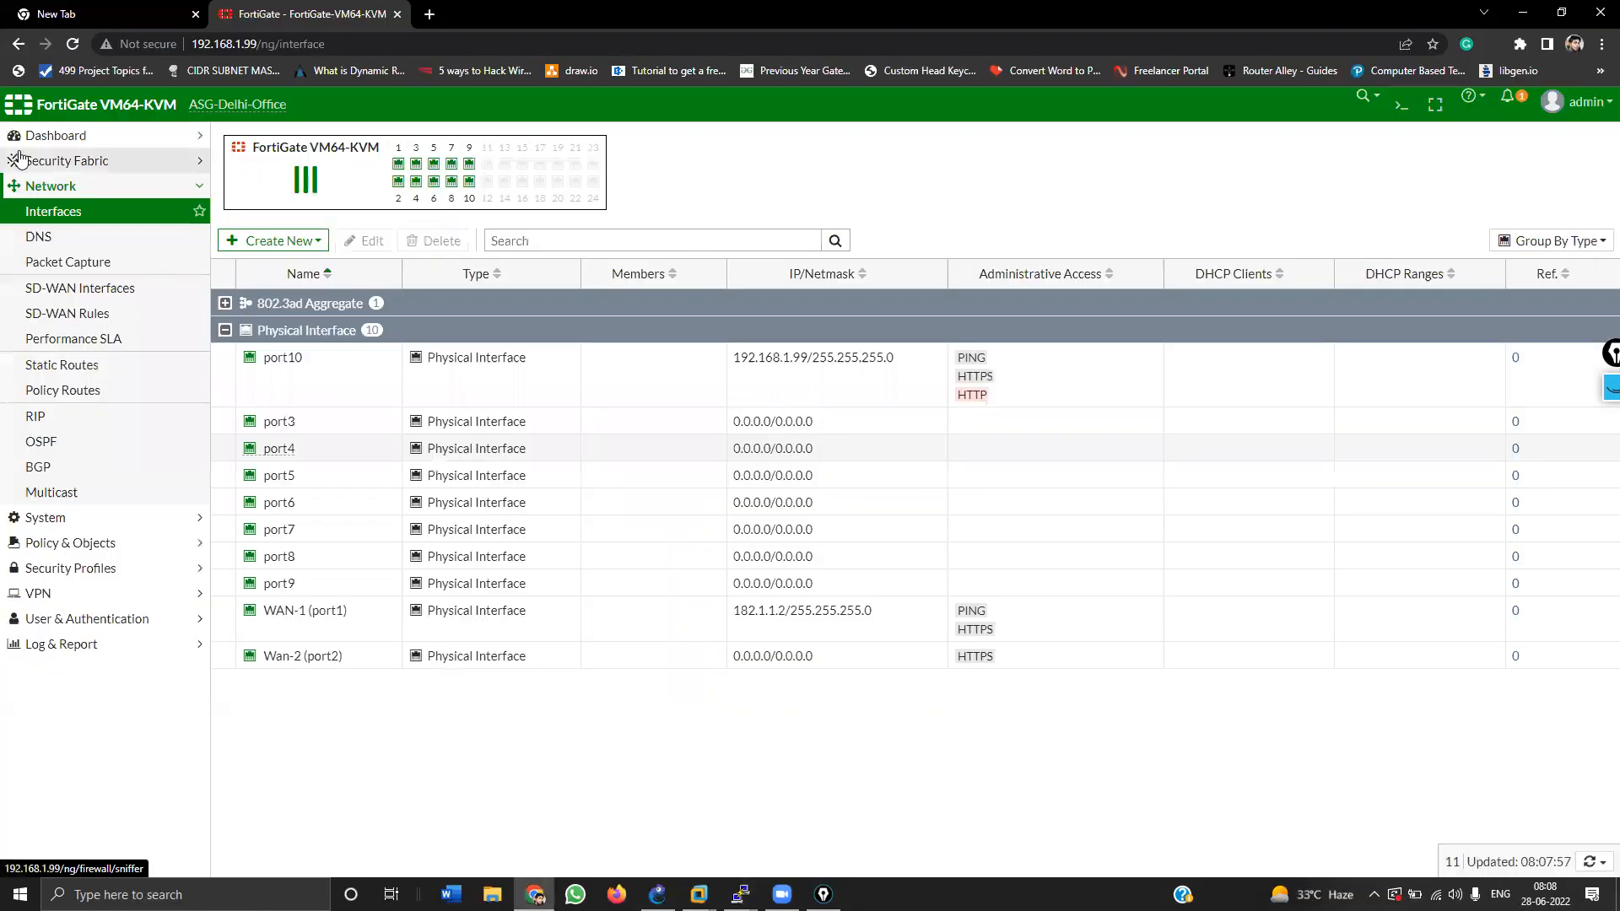
Step: Create a static route to 0.0.0.0/0.0.0.0 through gateway 182.1.1.1 on WAN-1 (port1)
left_click(41, 213)
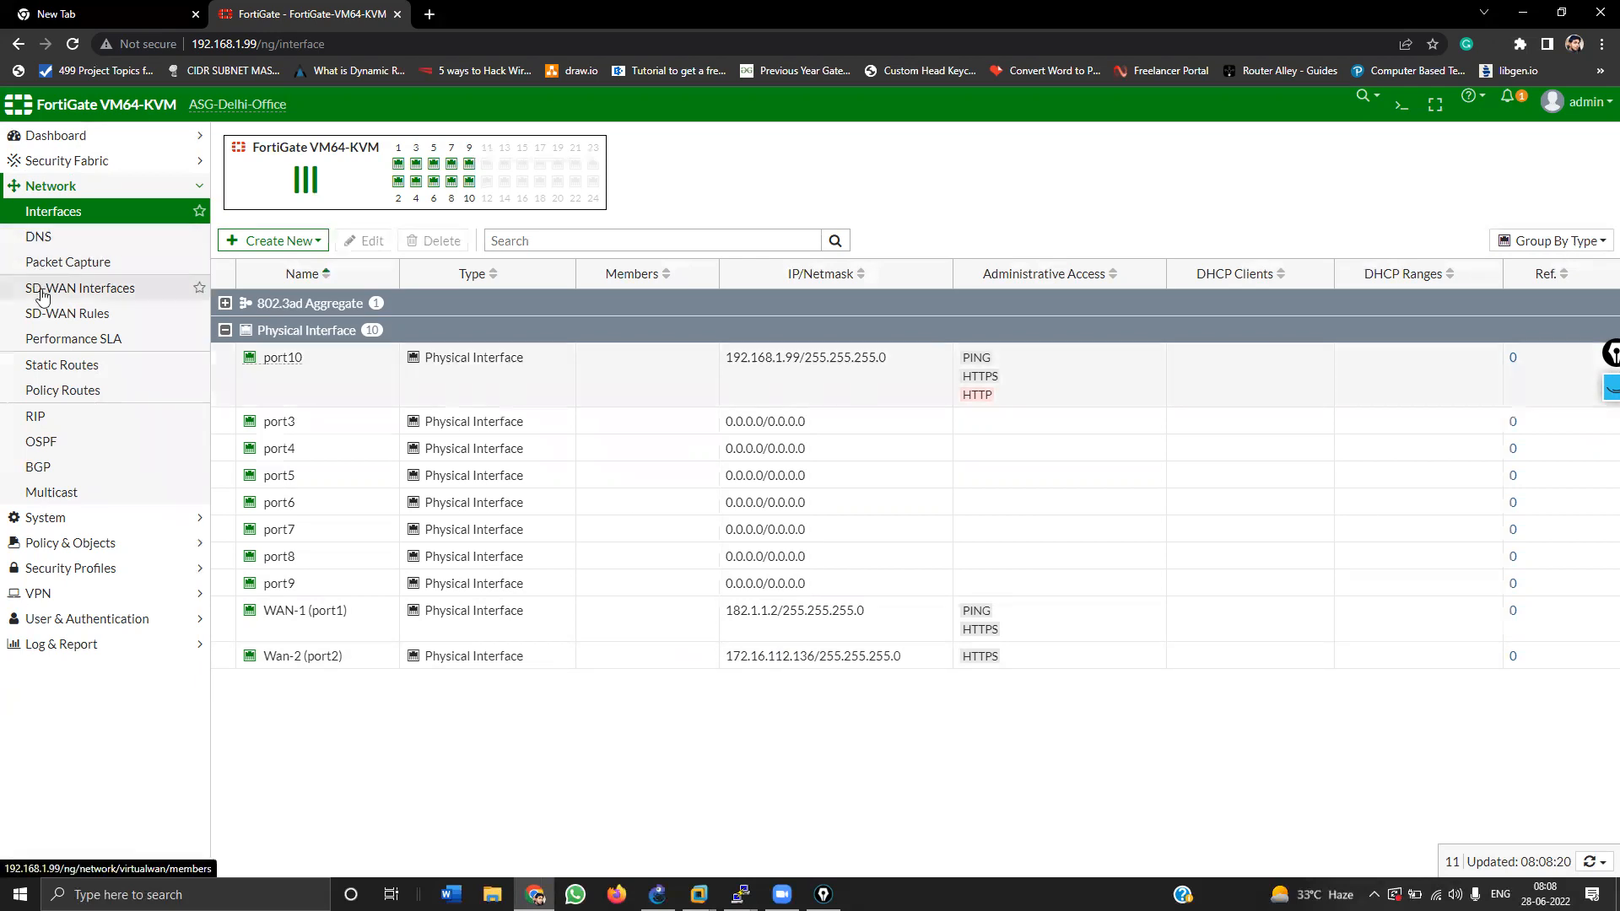
left_click(42, 365)
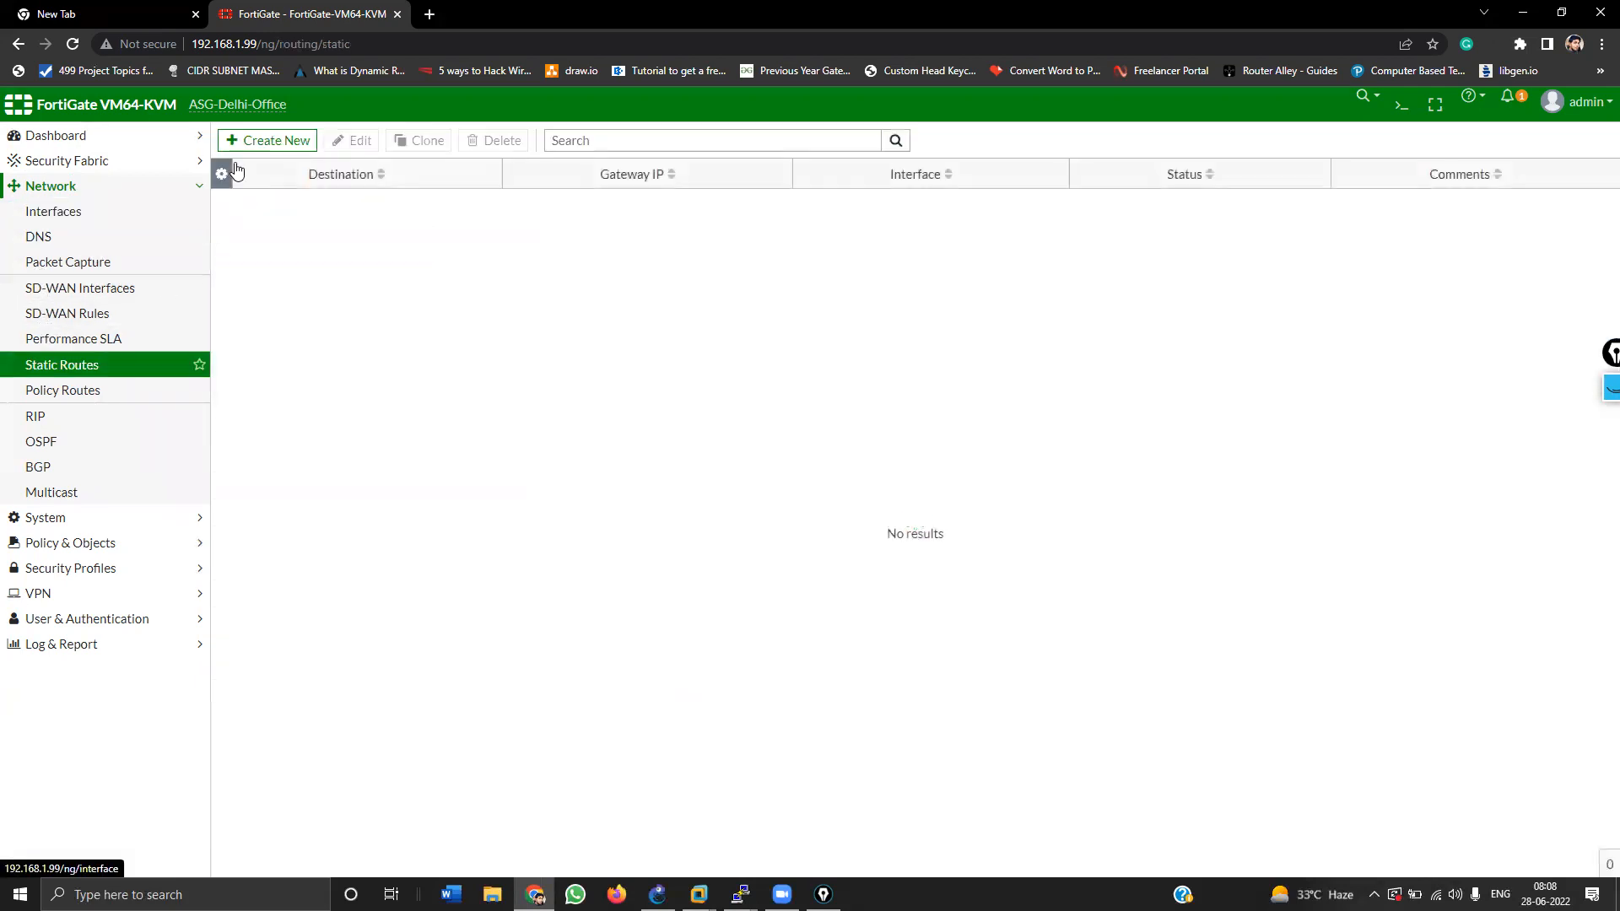
left_click(255, 144)
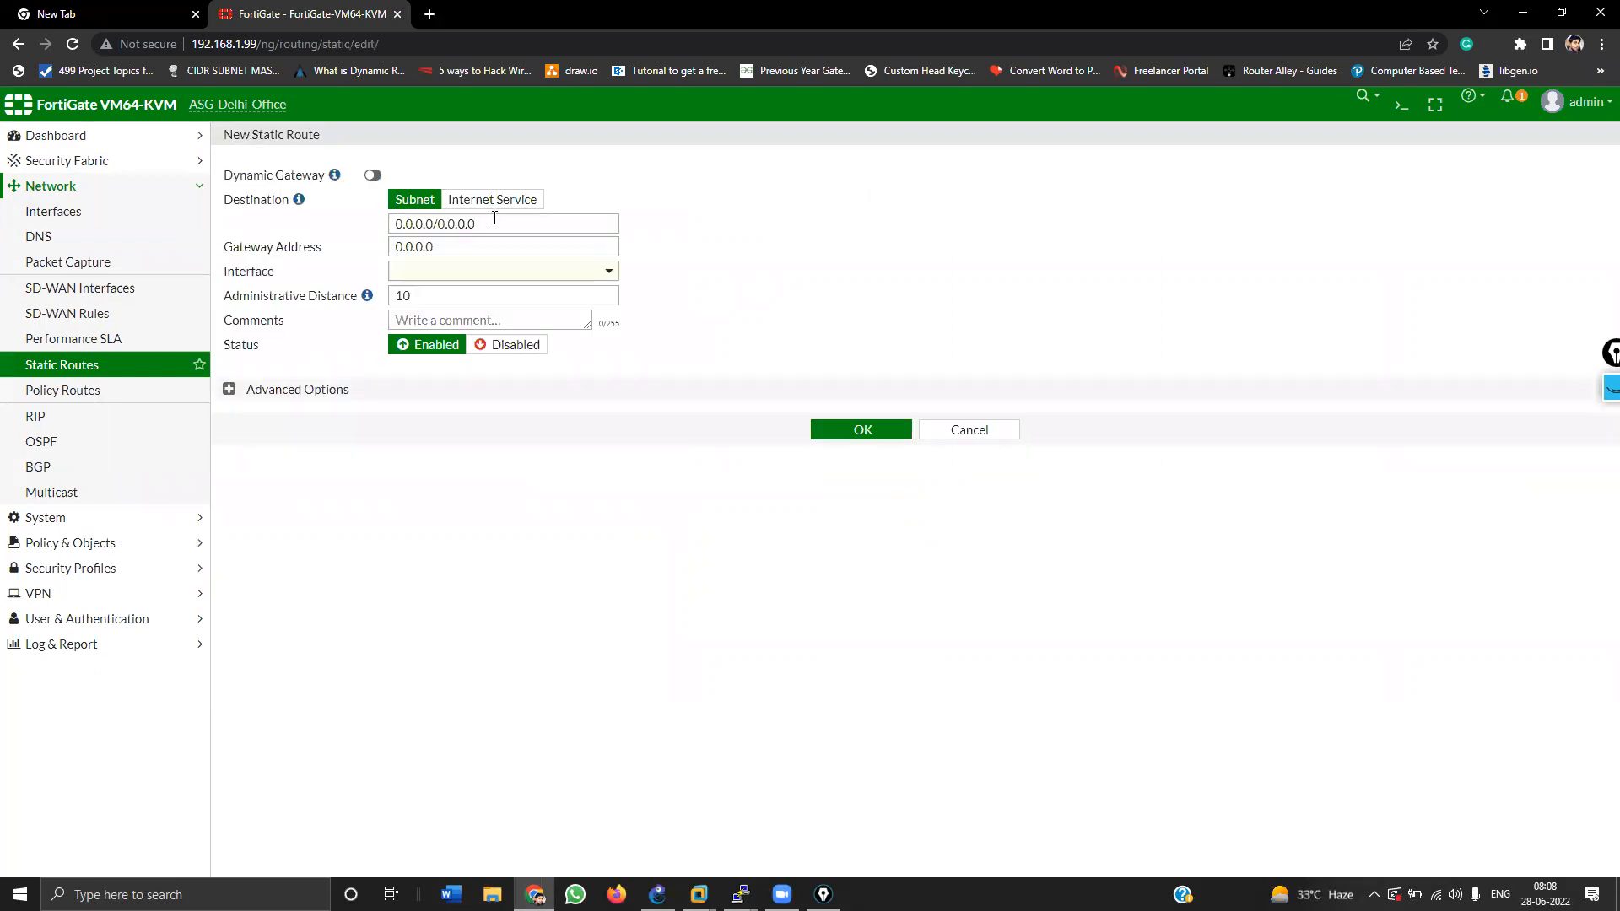
left_click_drag(506, 221, 316, 199)
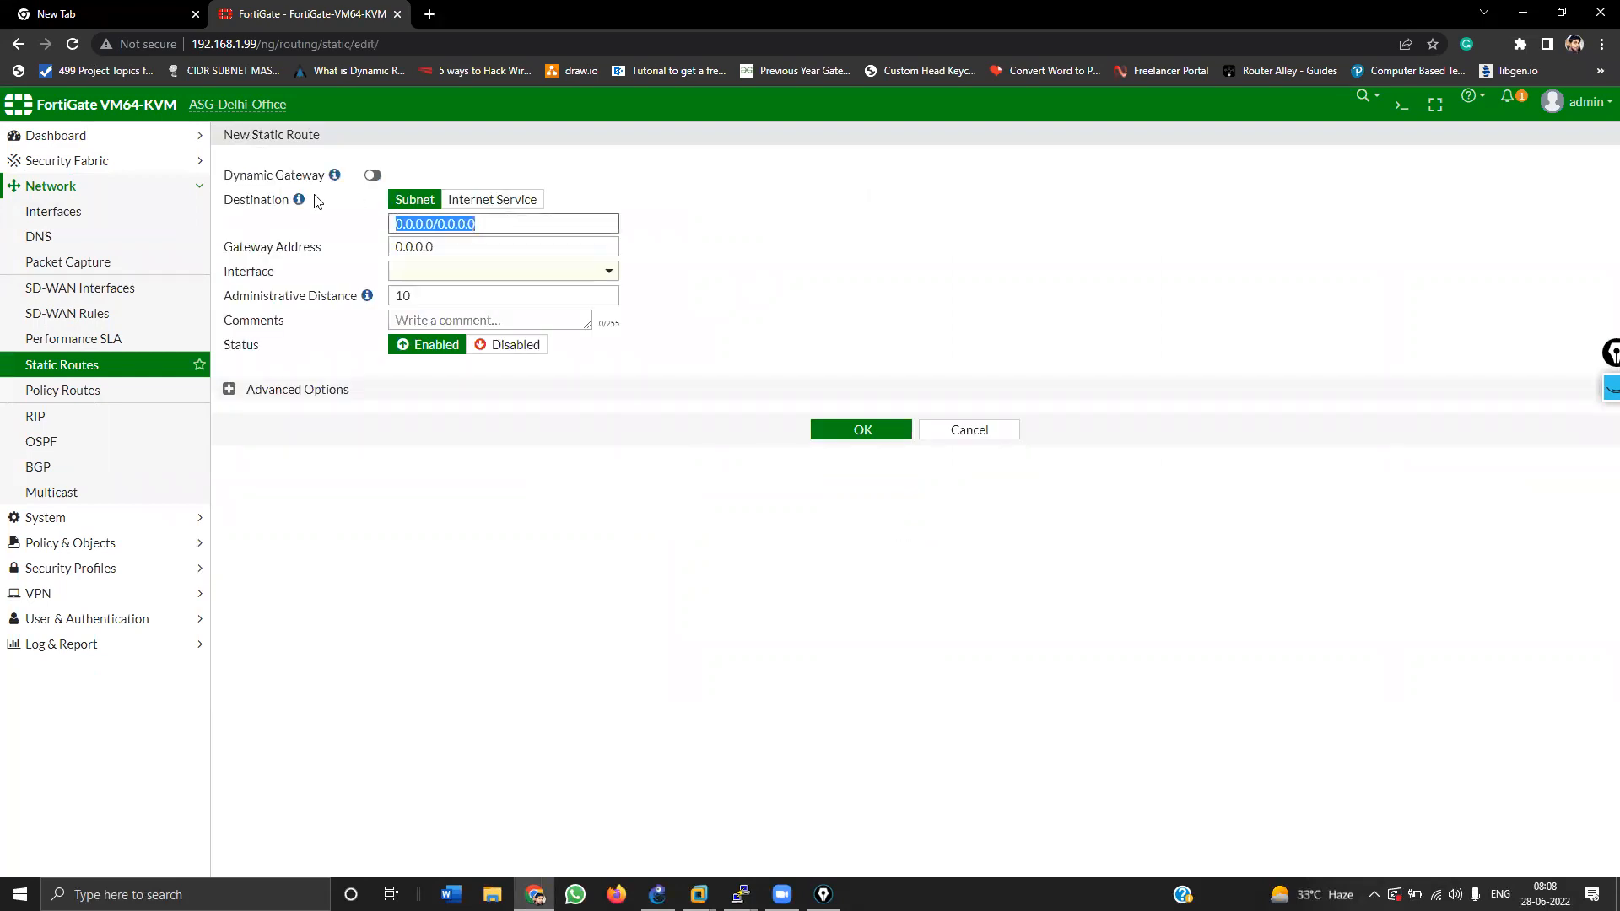
left_click(451, 232)
left_click_drag(450, 244, 351, 234)
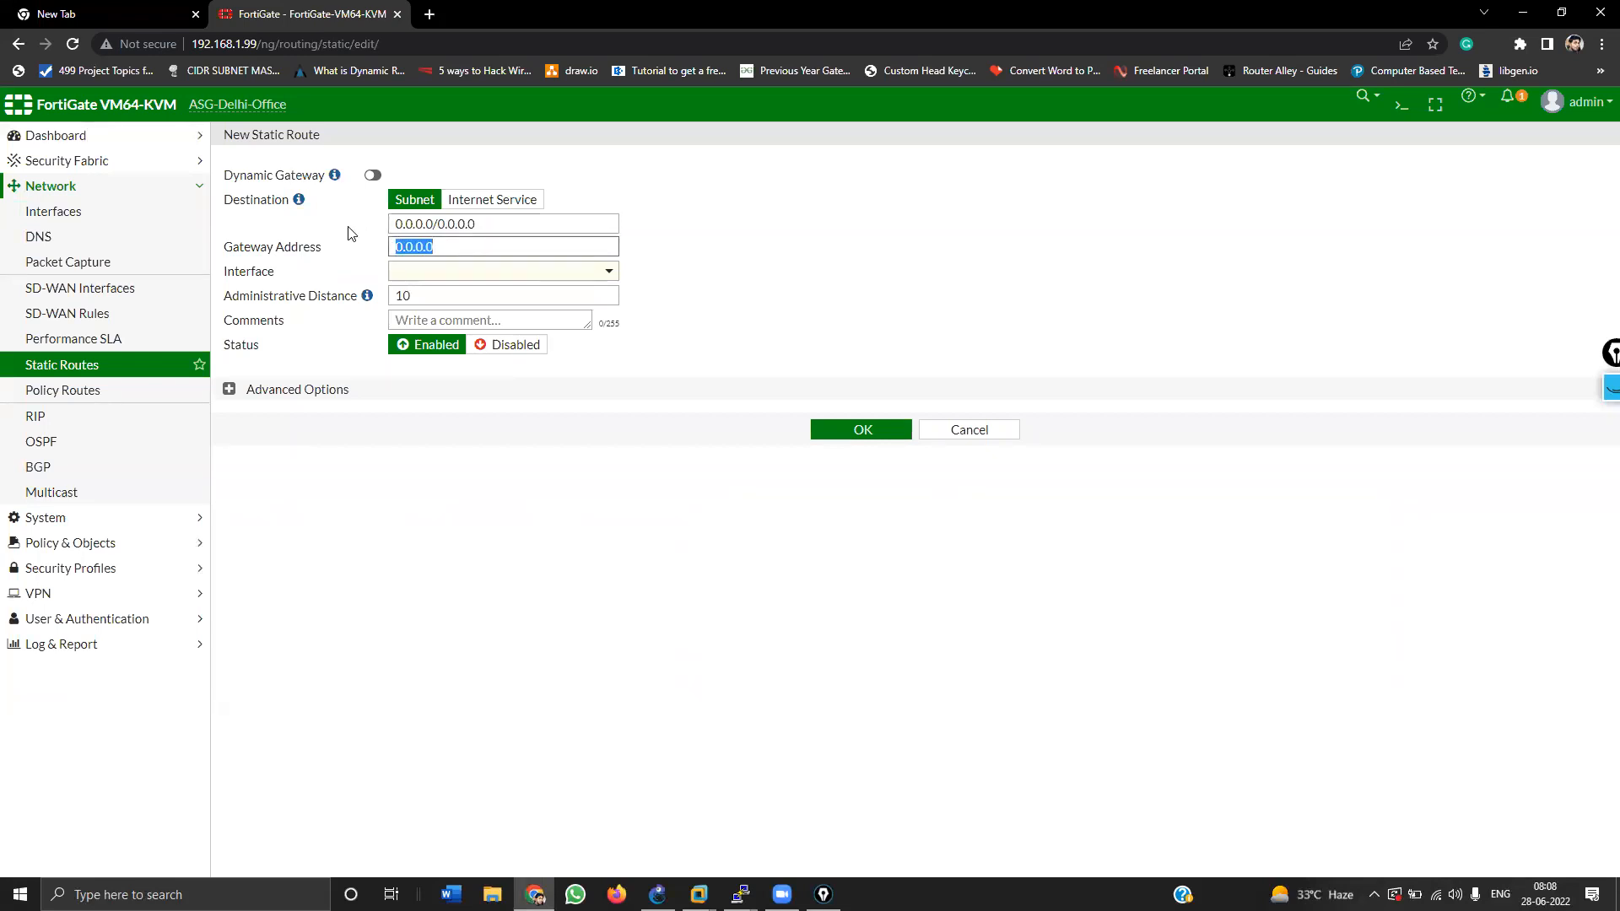
type("182.1.1.1")
left_click(454, 271)
left_click(452, 318)
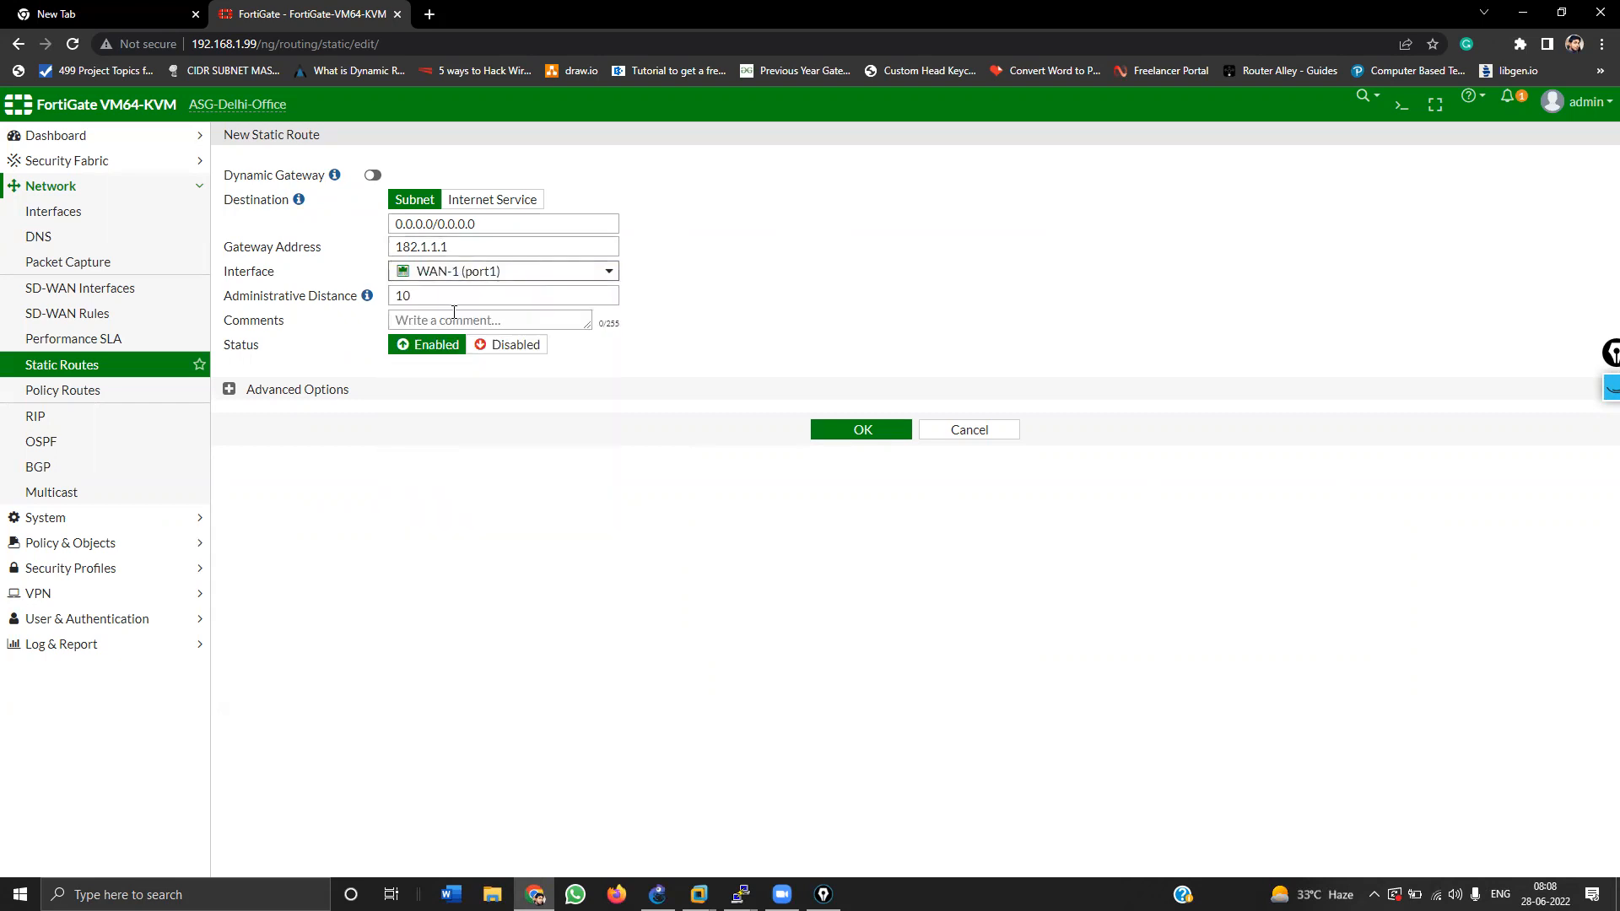
left_click(864, 434)
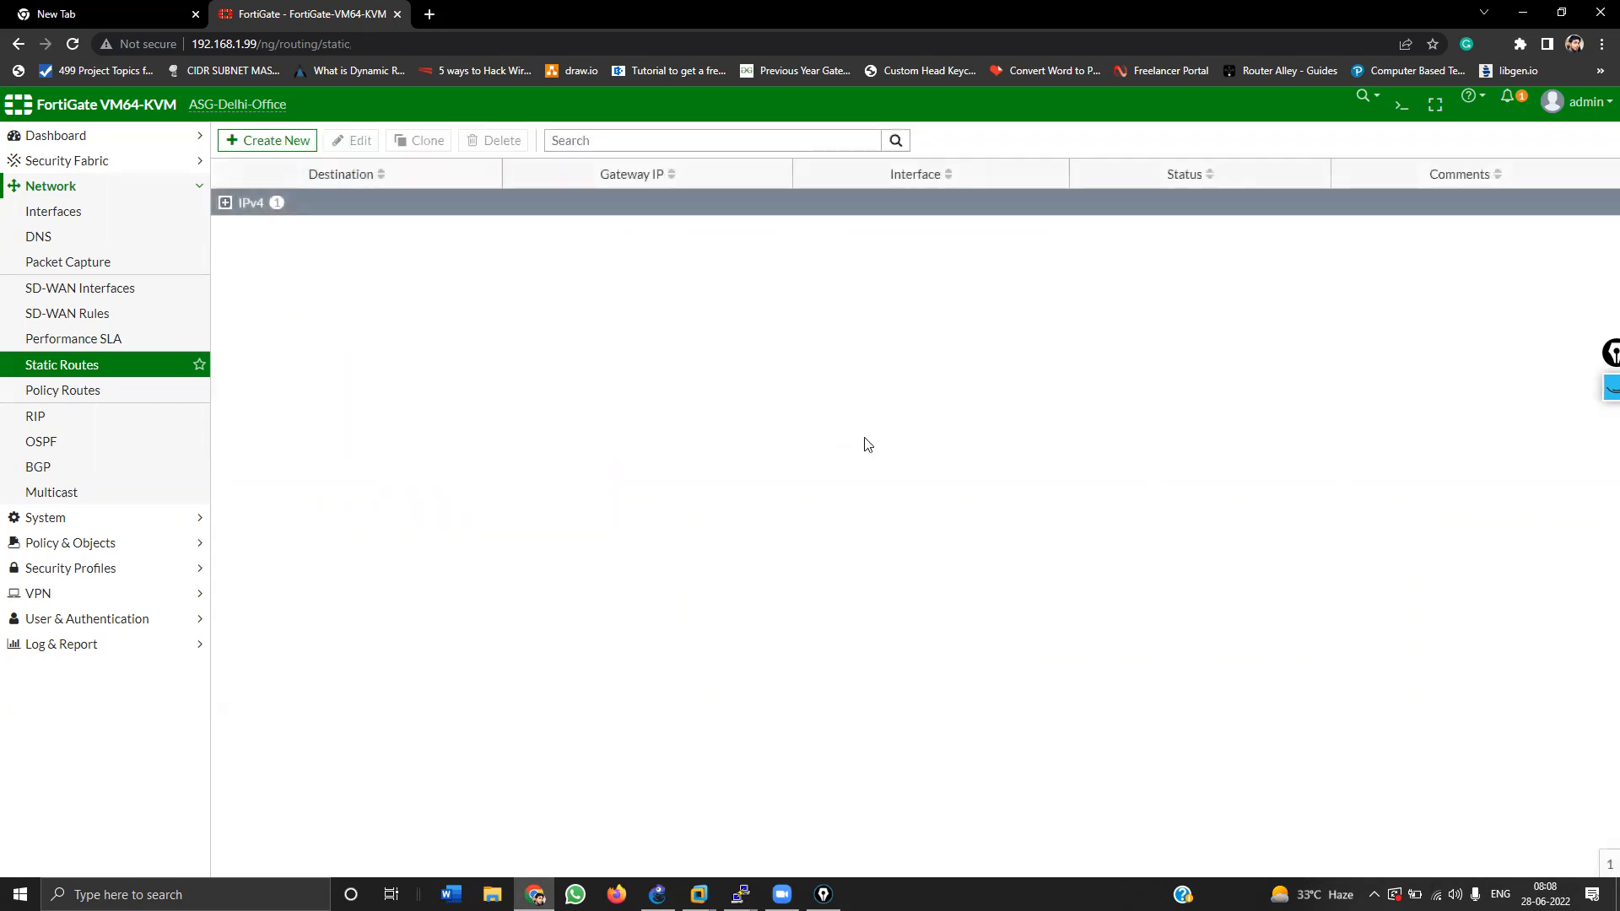
Step: Copy Wan-2's default gateway 172.16.112.1 from its interface settings
left_click(260, 145)
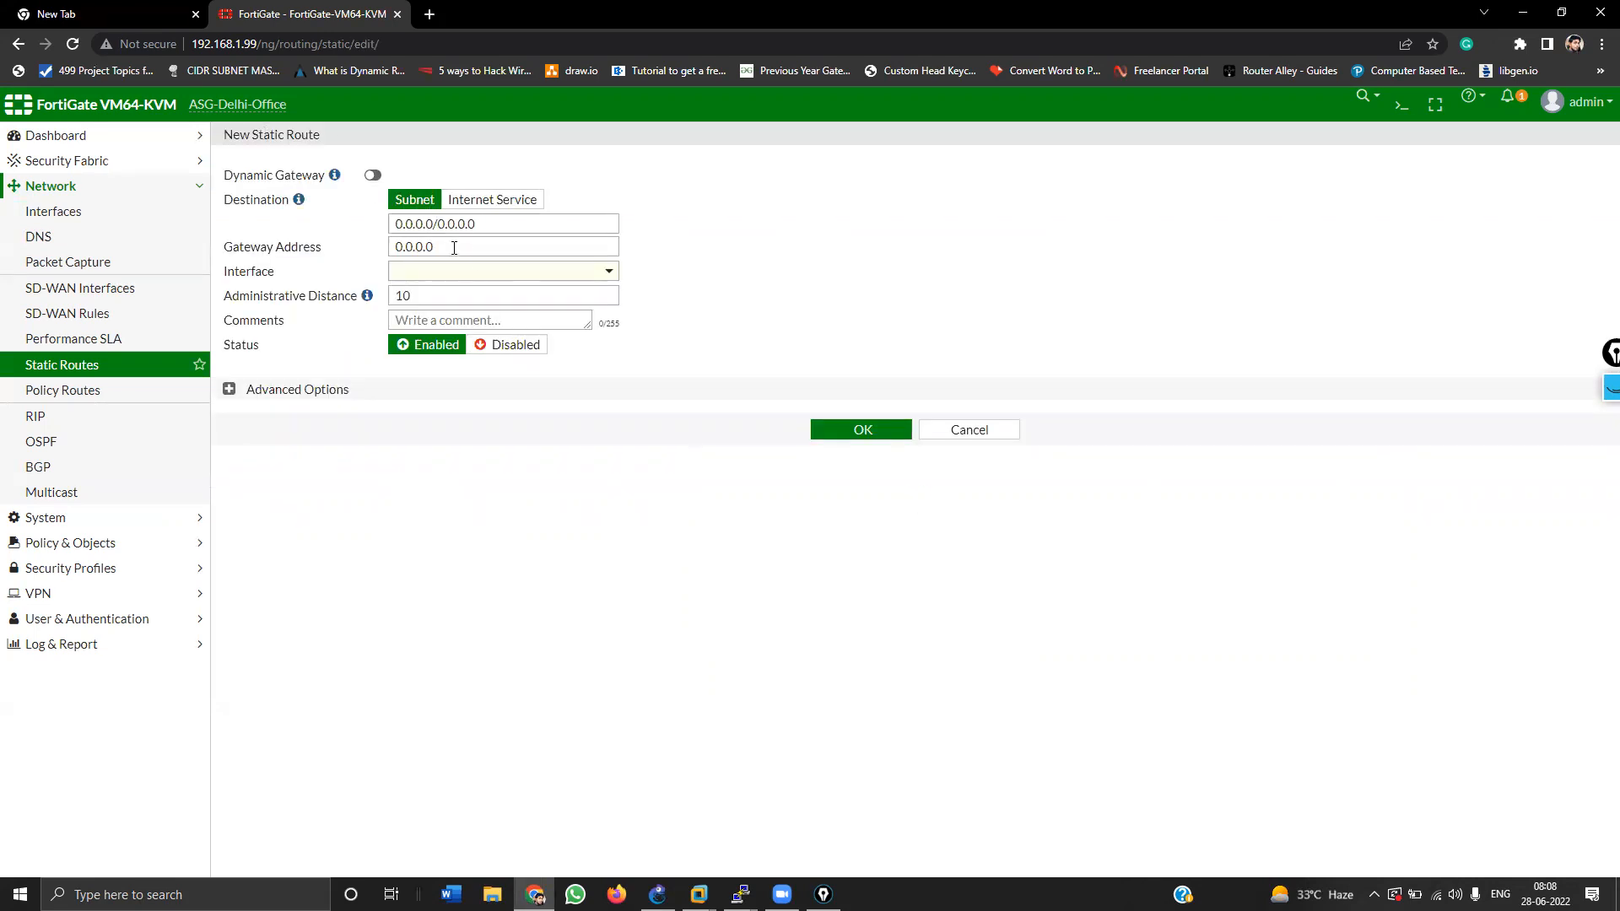
left_click_drag(459, 248, 270, 224)
type("172.")
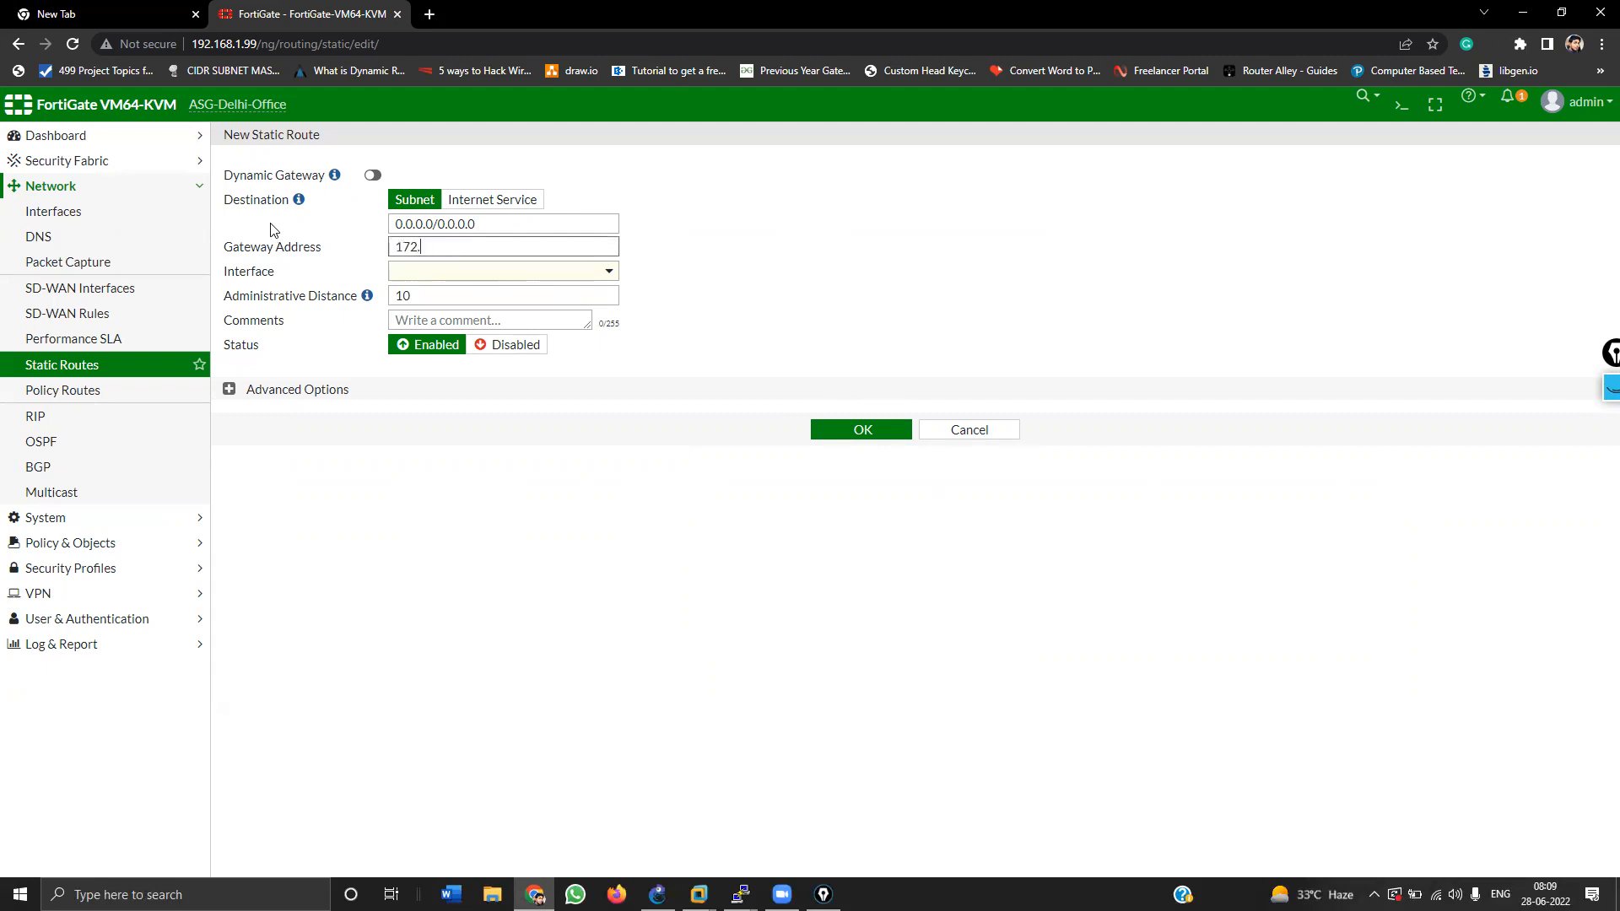
left_click(55, 212)
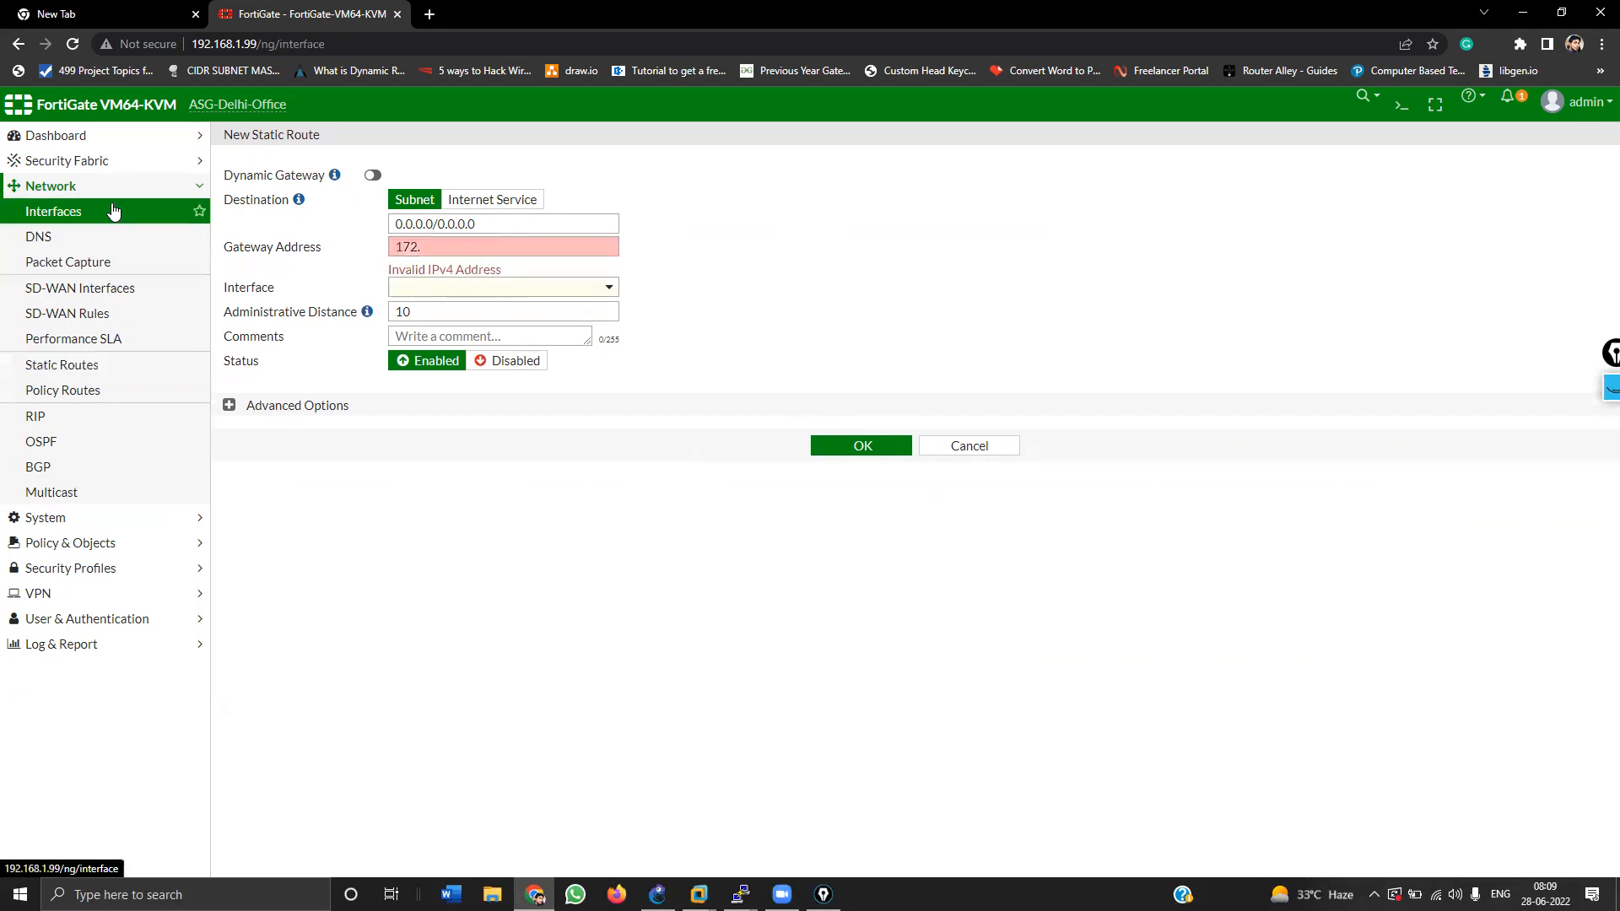
double_click(698, 656)
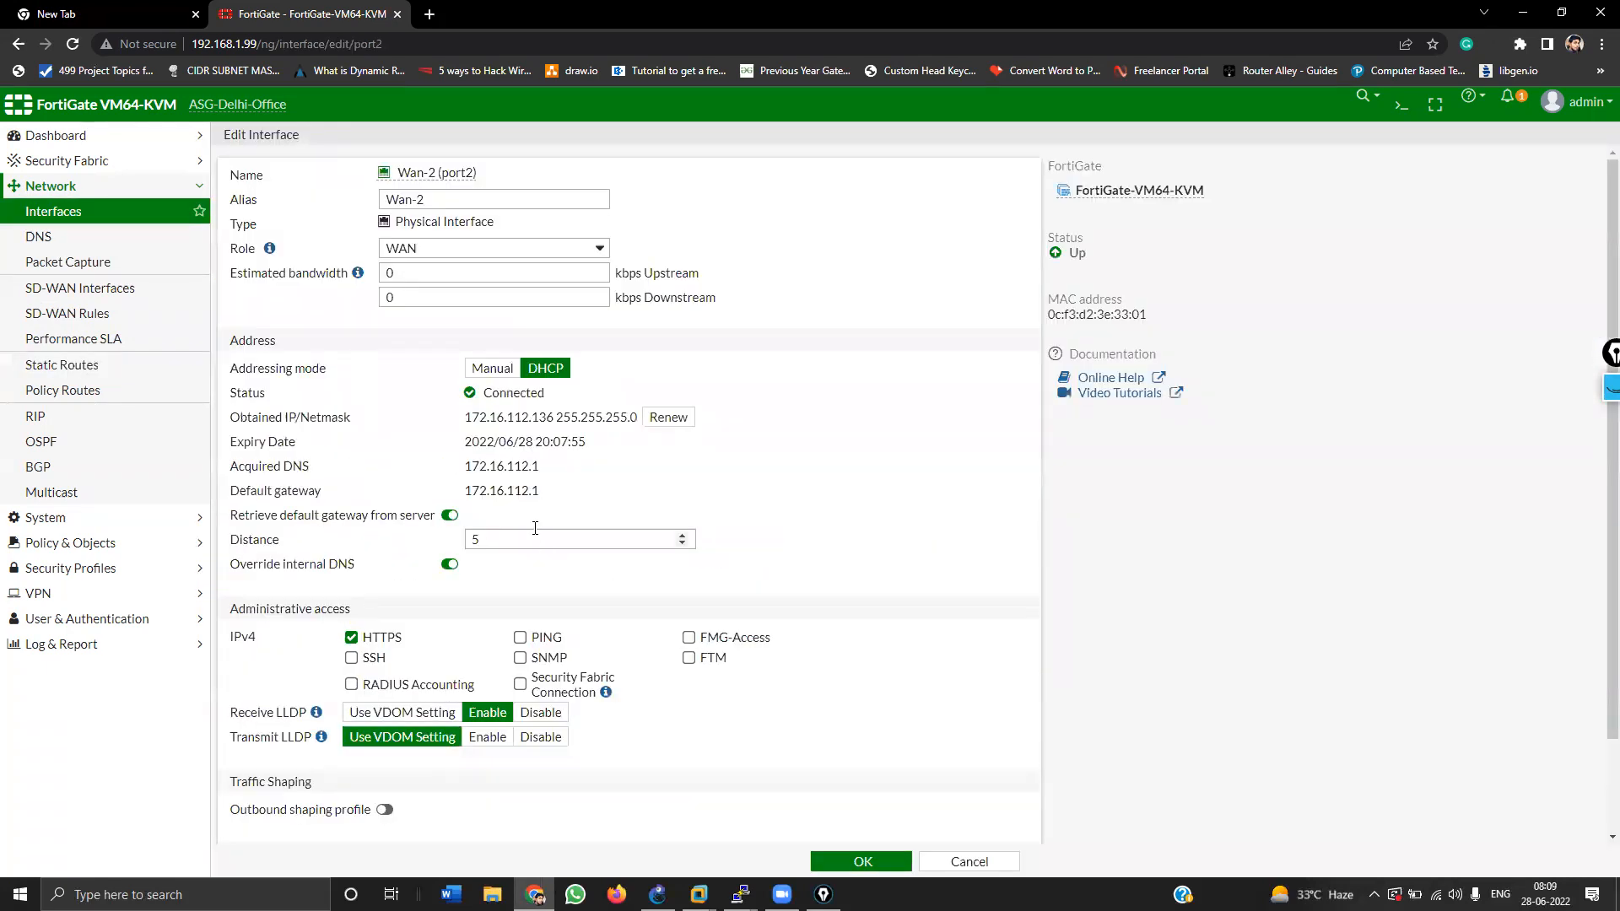
double_click(533, 488)
key("ctrl+c")
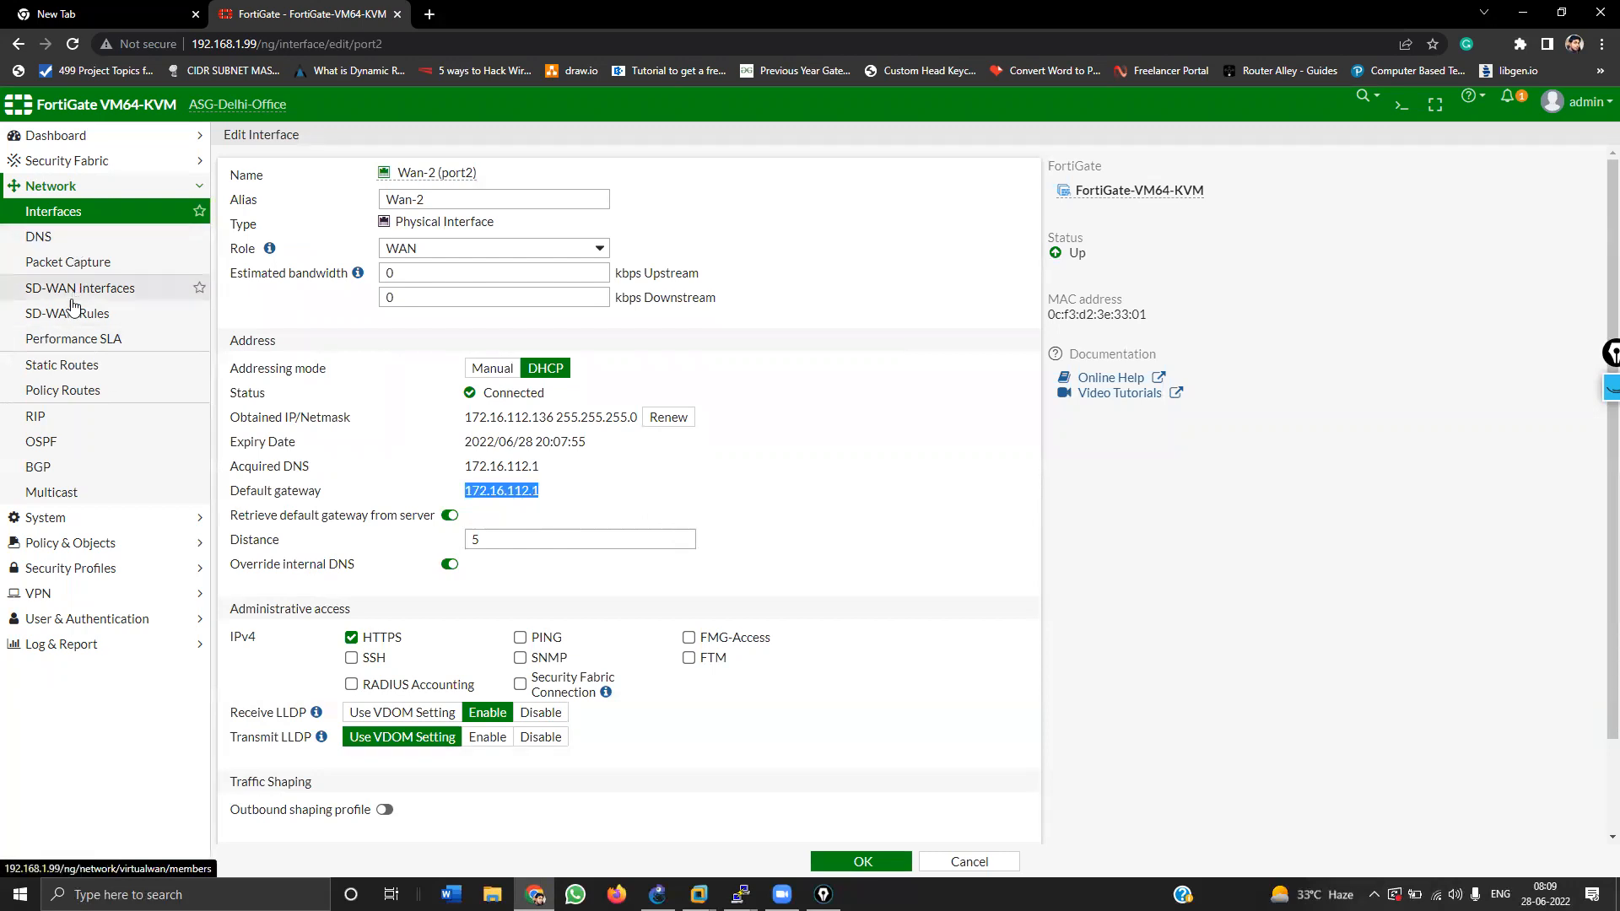
Step: Add a static route with gateway 172.16.112.1 on Wan-2 (port2) and save it
left_click(75, 377)
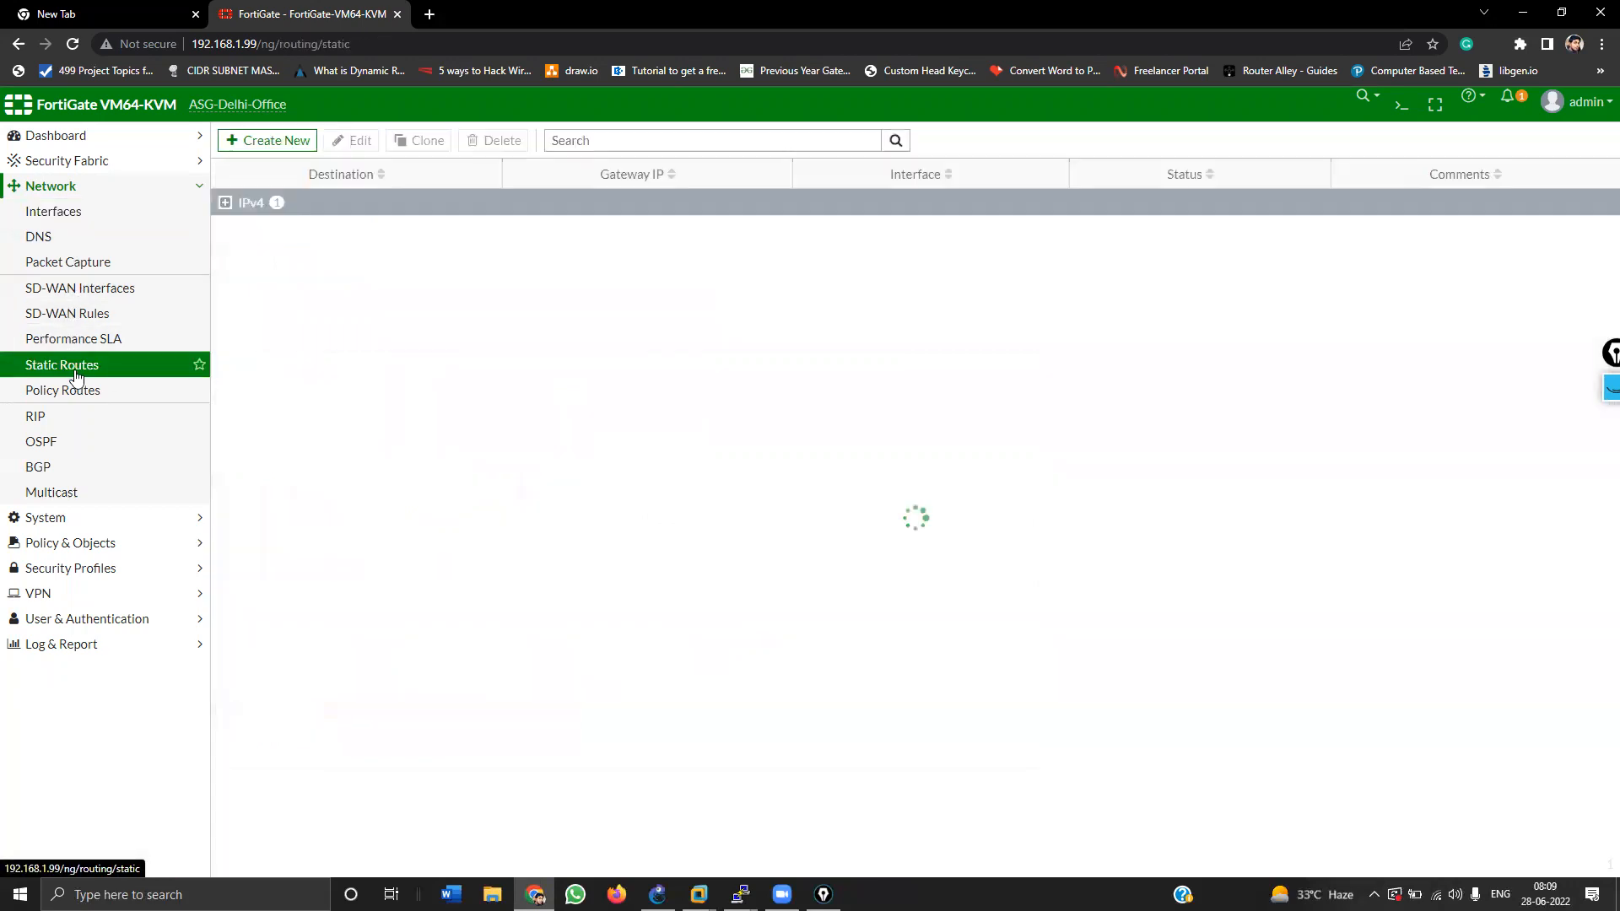
left_click(255, 136)
left_click_drag(430, 246, 218, 248)
key("ctrl+v")
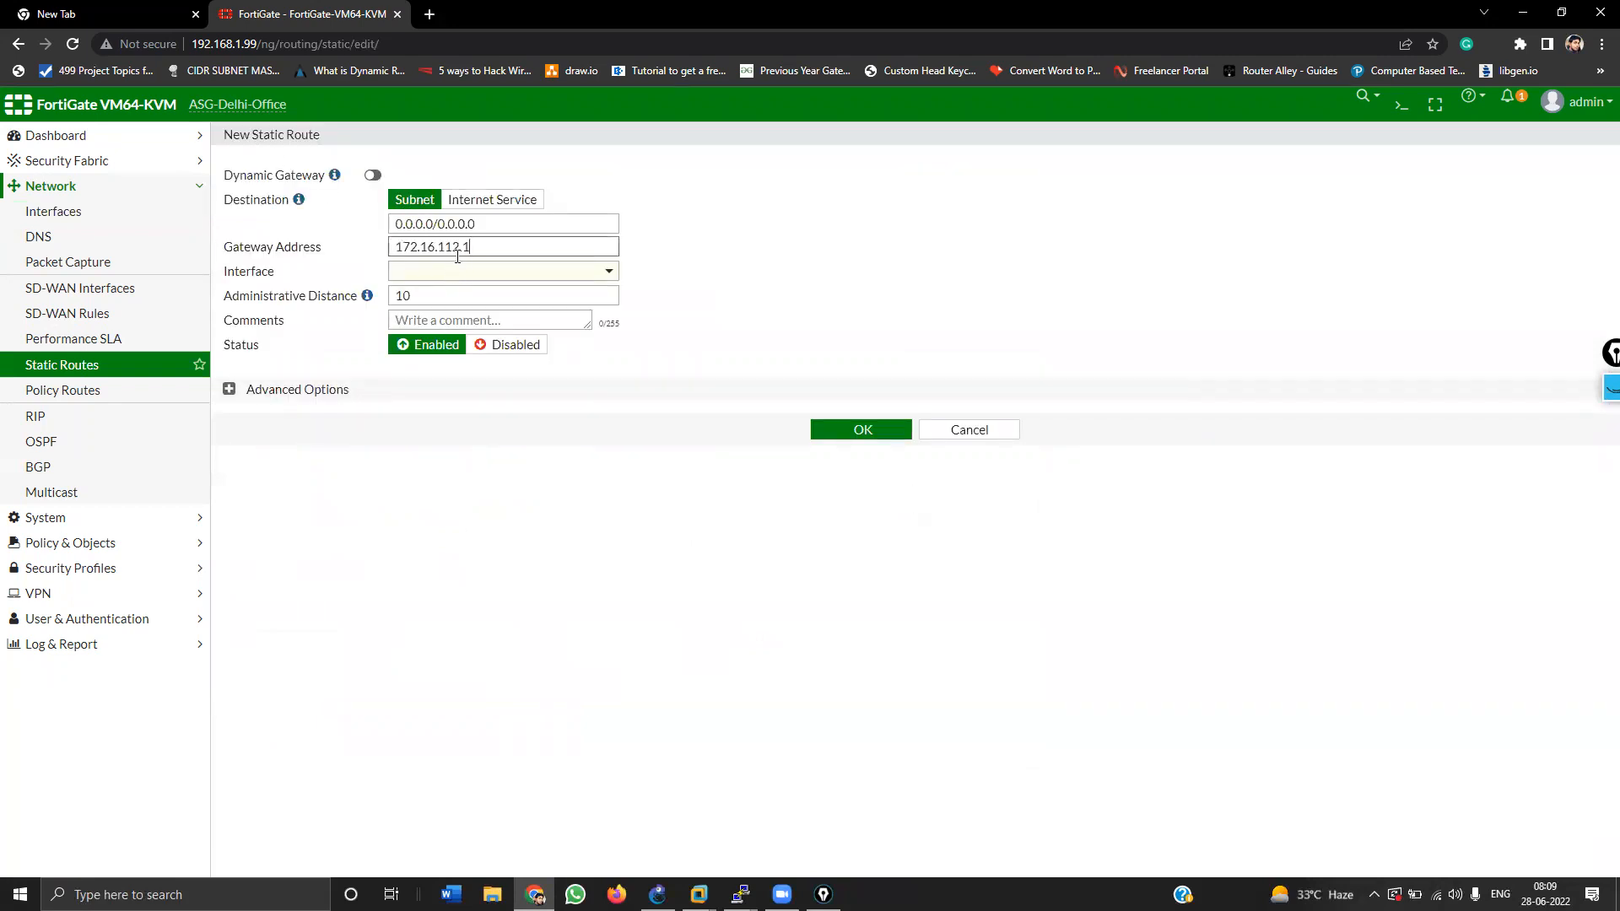
left_click(457, 268)
left_click(455, 336)
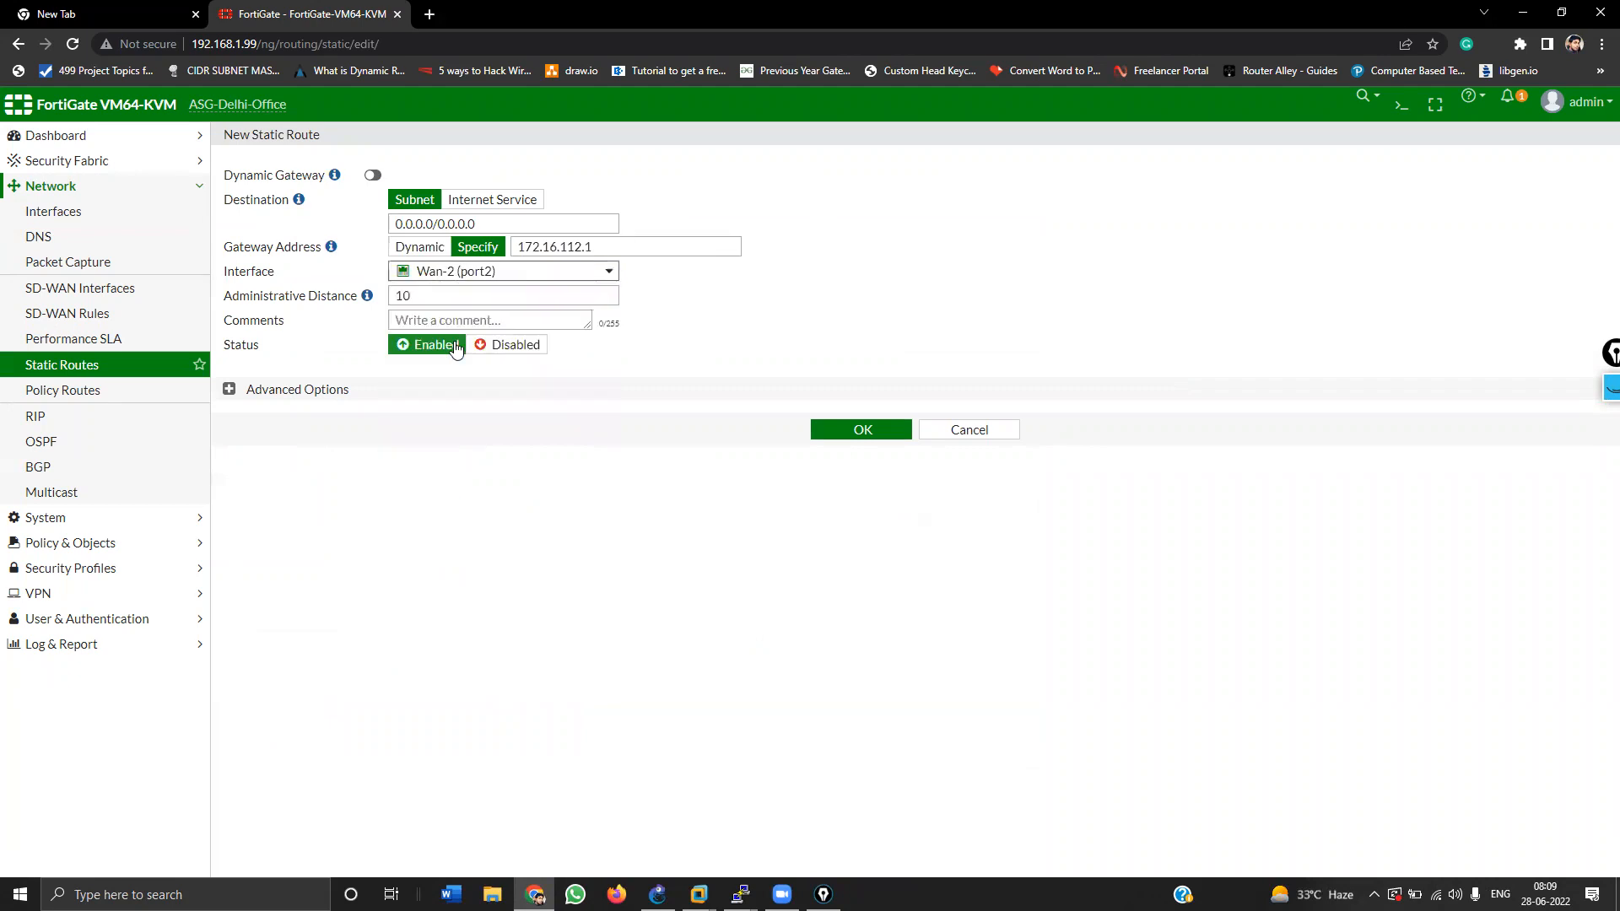
left_click(898, 434)
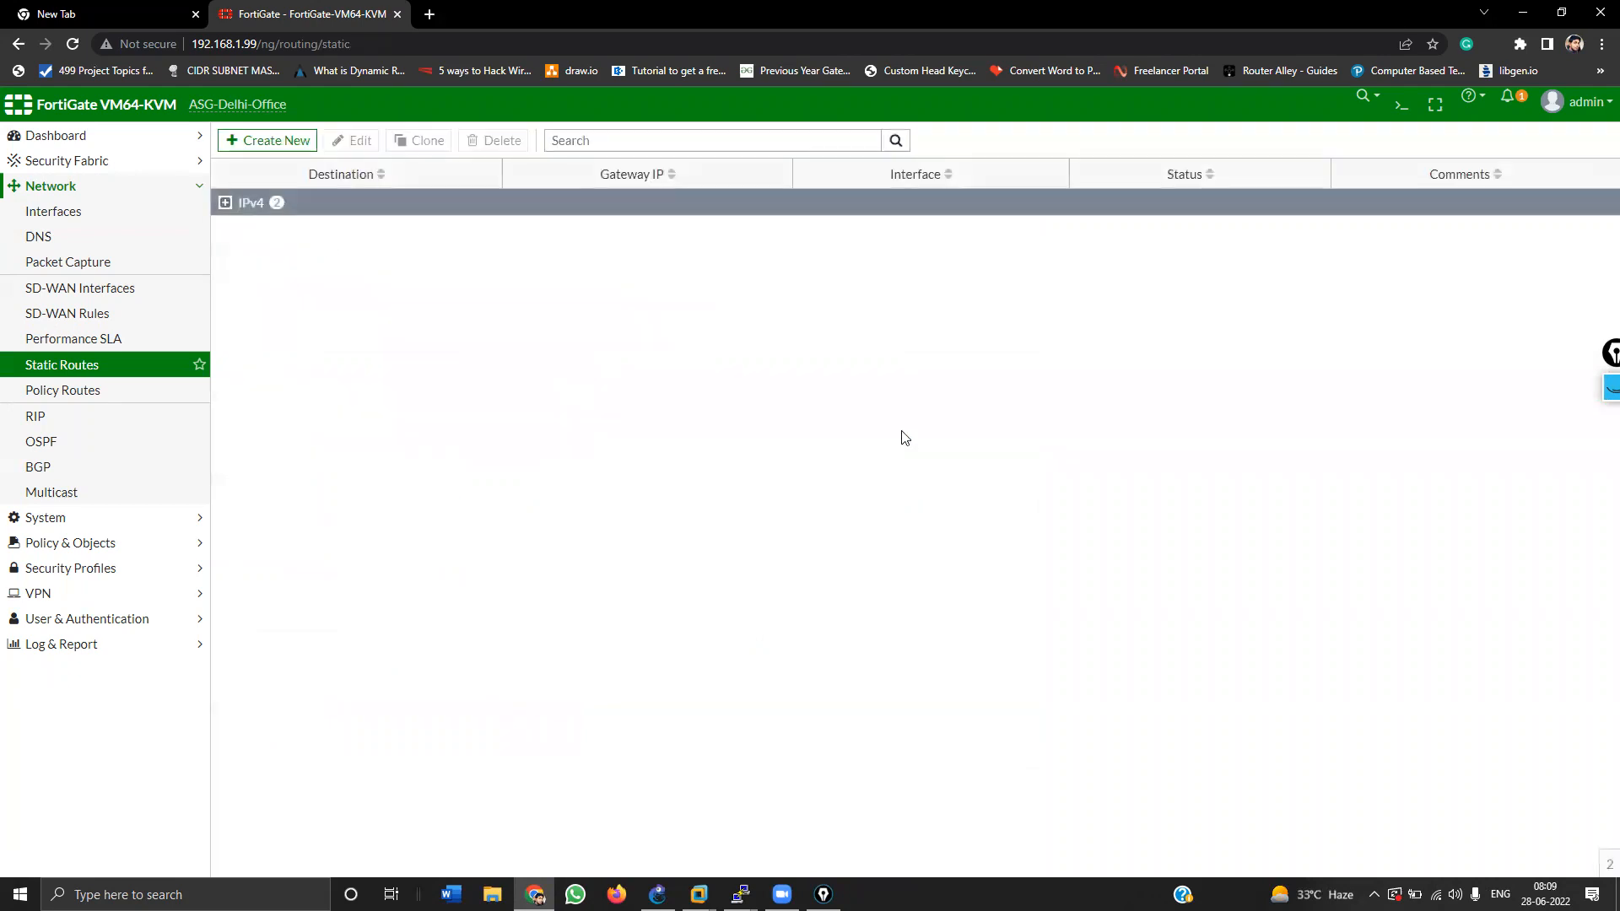
Step: Review both default routes under IPv4, then return to the interfaces list
left_click(226, 204)
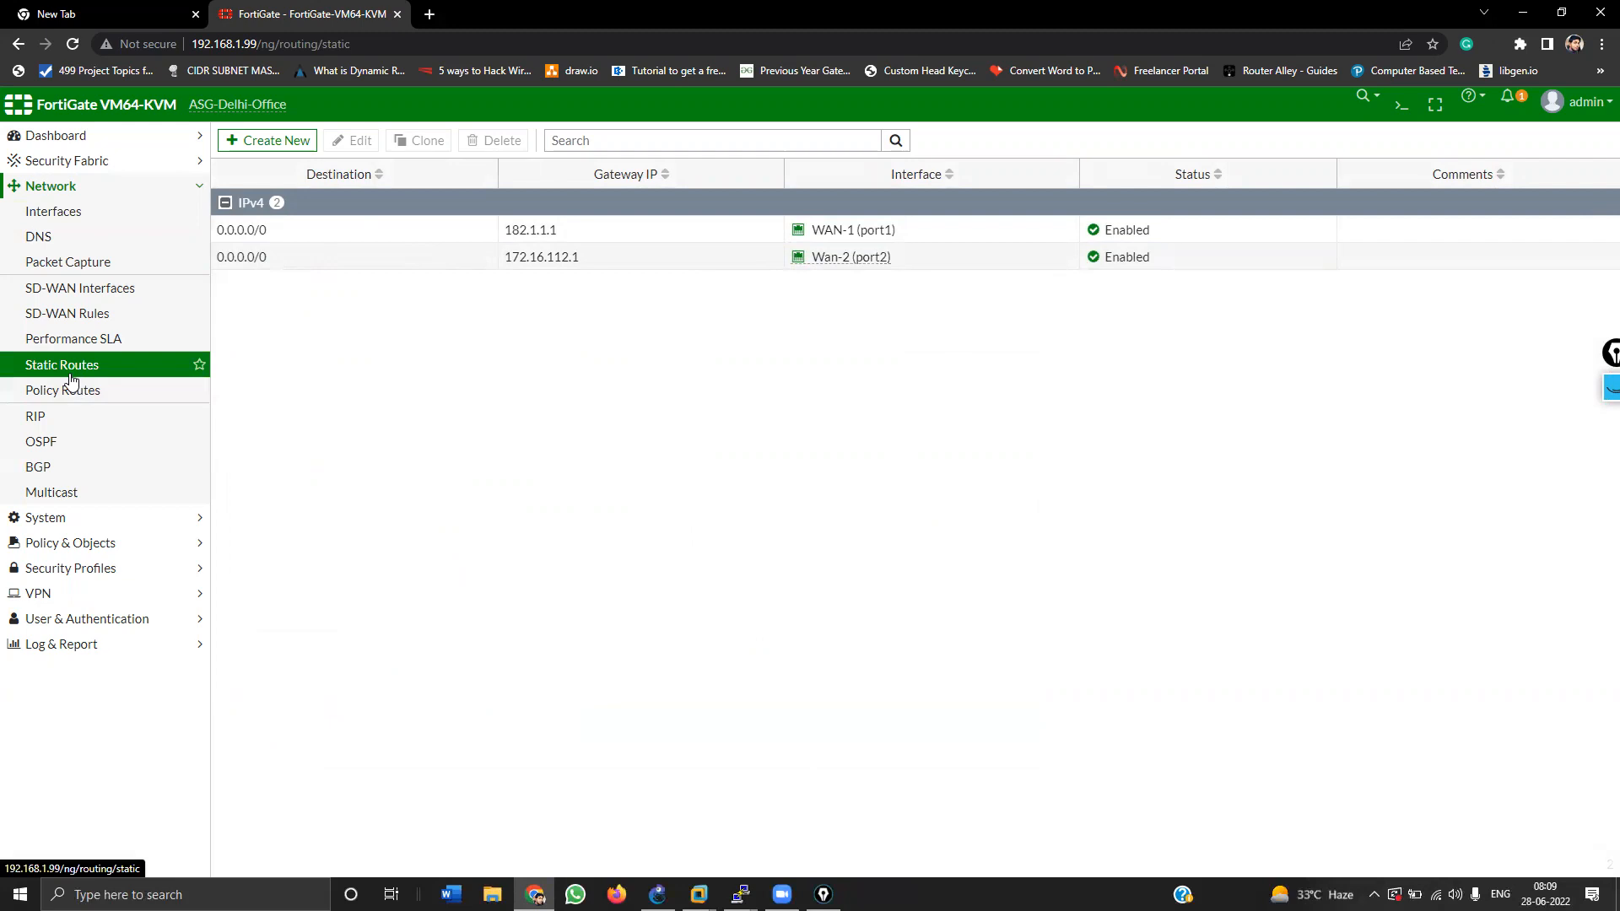
left_click(75, 211)
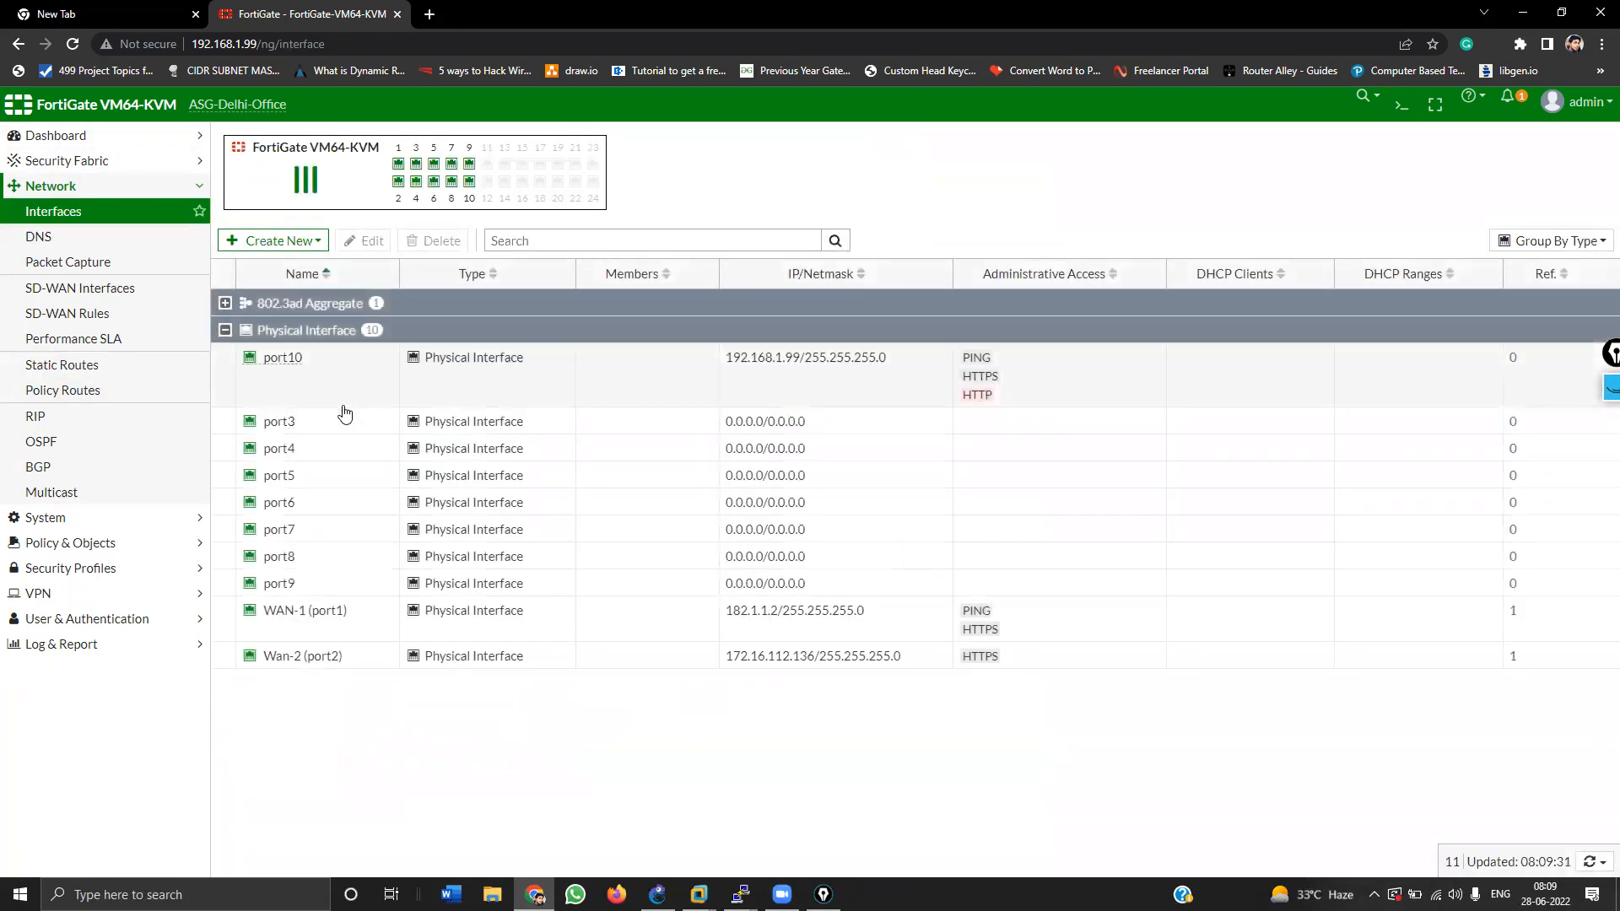
key("alt+Tab")
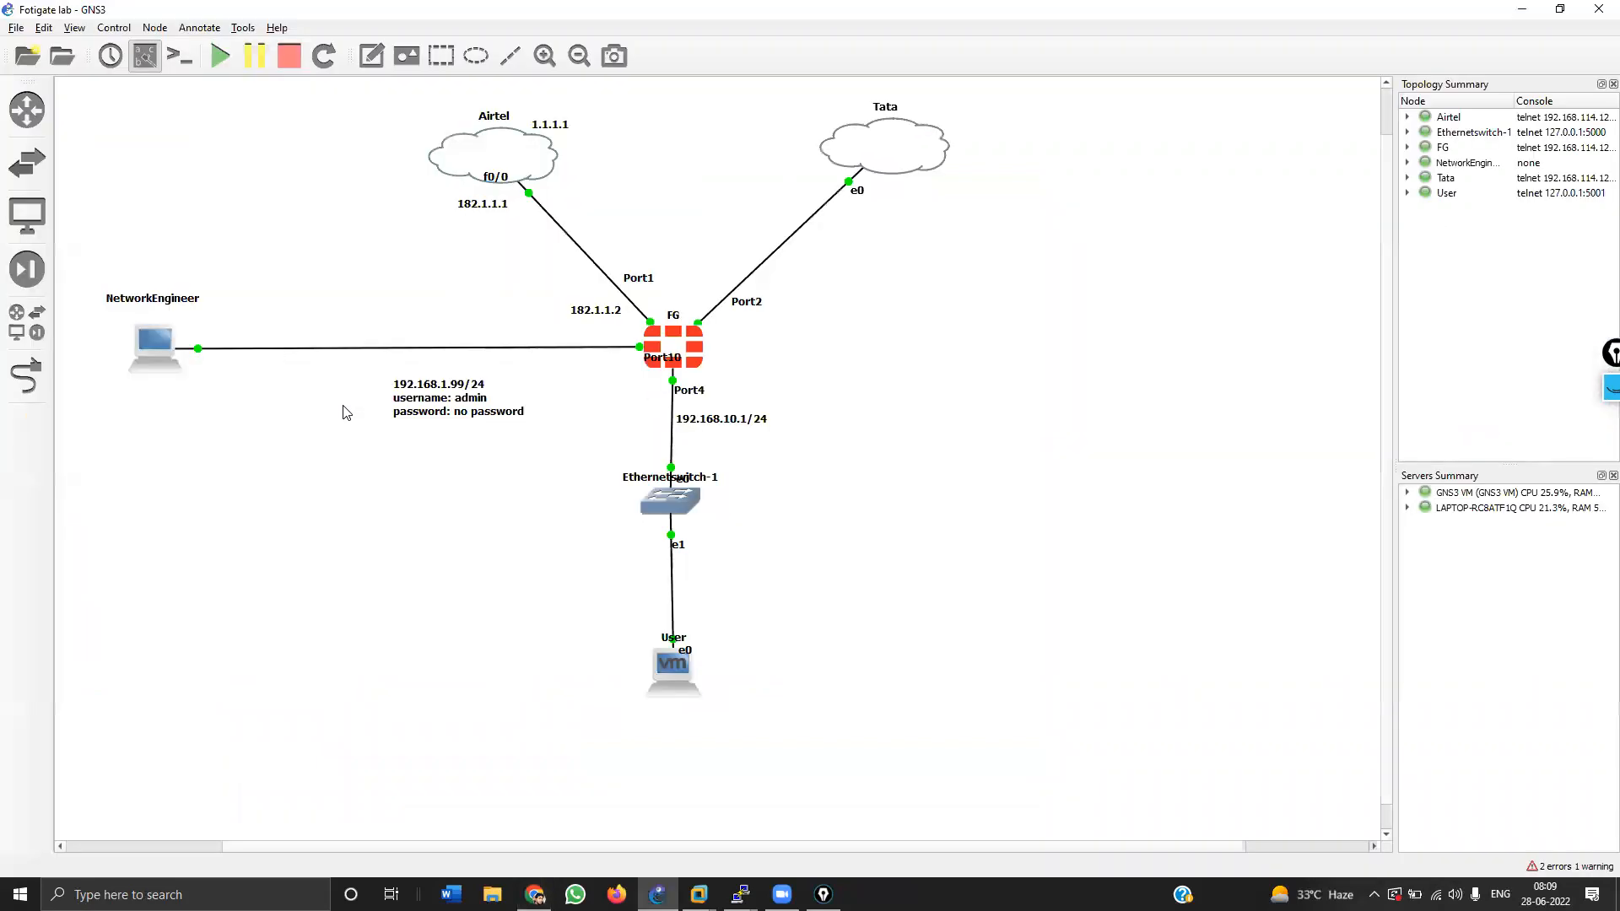
key("alt+Tab")
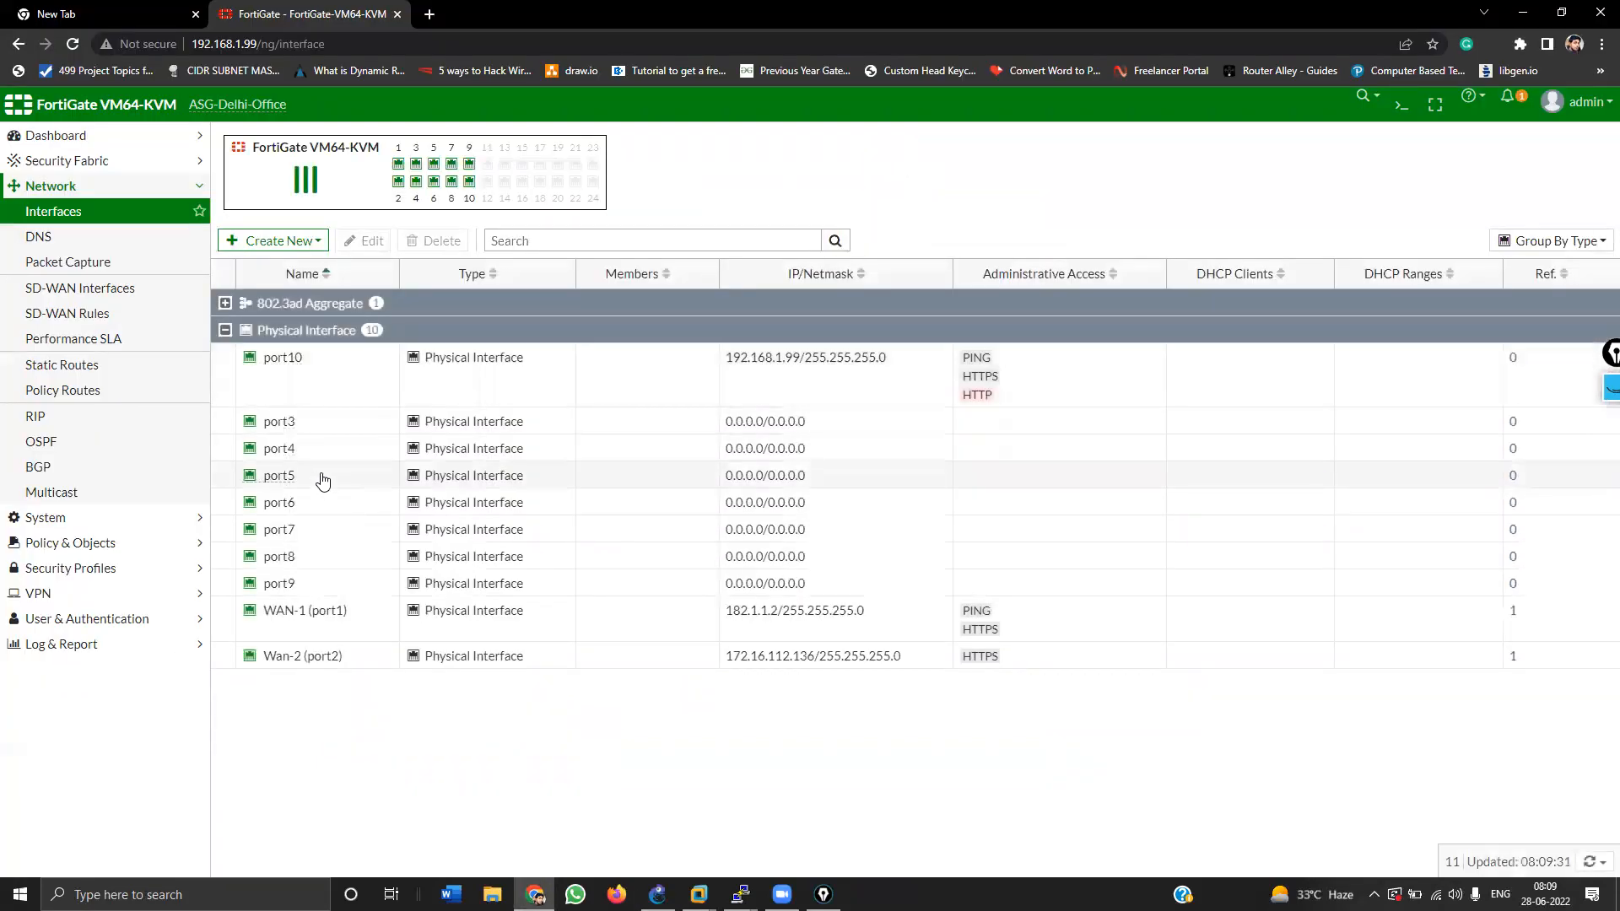
Step: Alias port4 LAN interface, role LAN, 192.168.10.1/24, with PING, HTTPS and SSH access
double_click(330, 456)
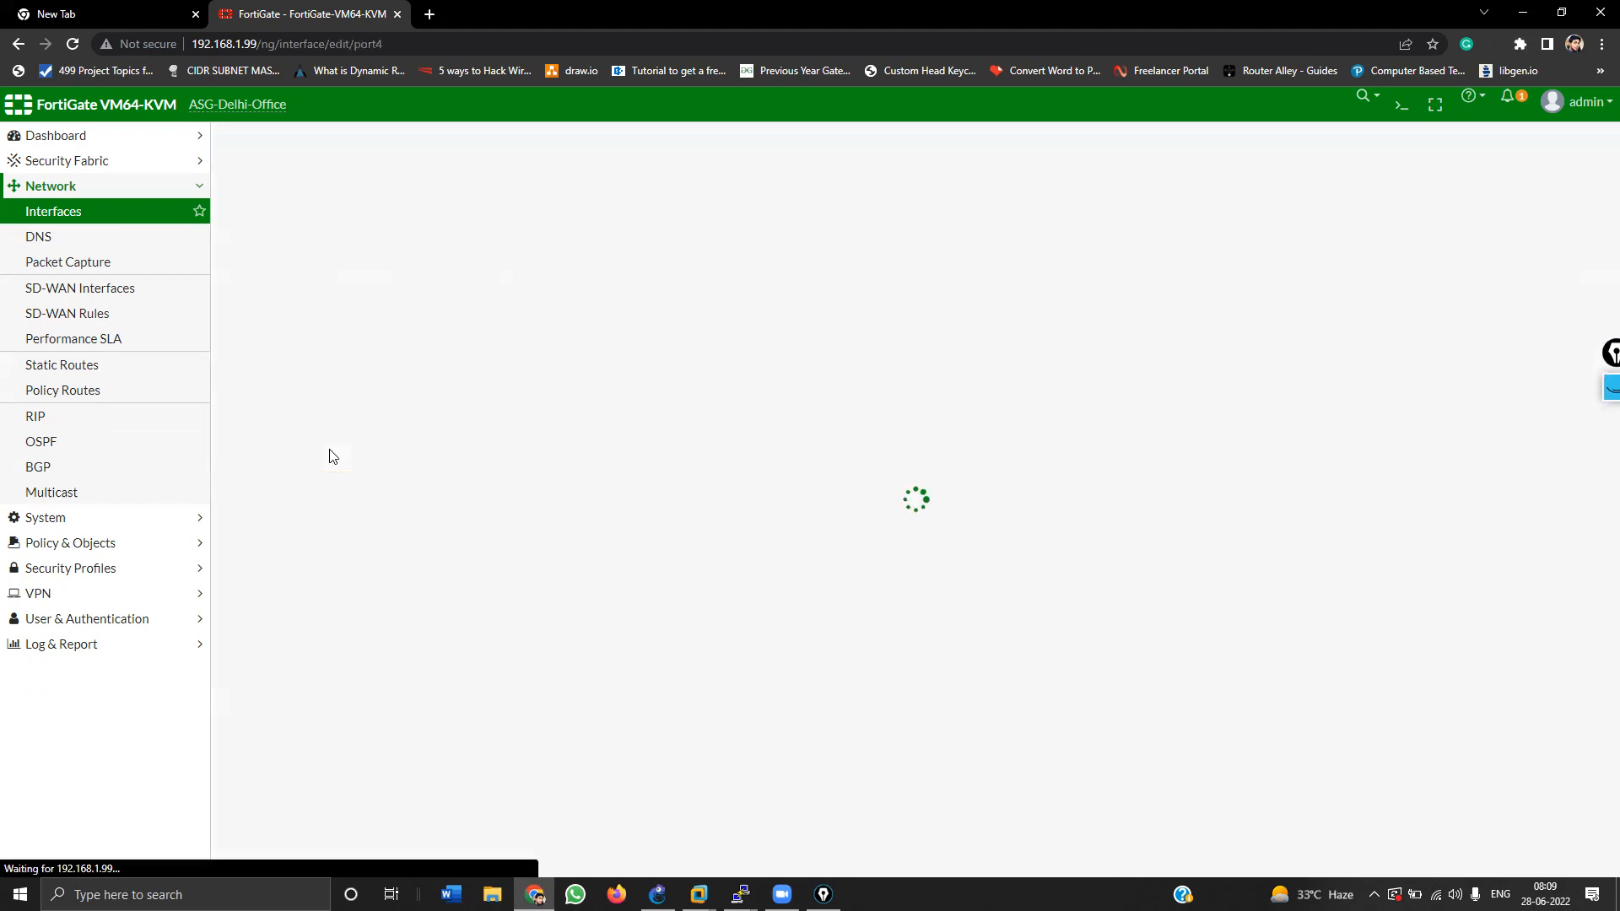
left_click(383, 199)
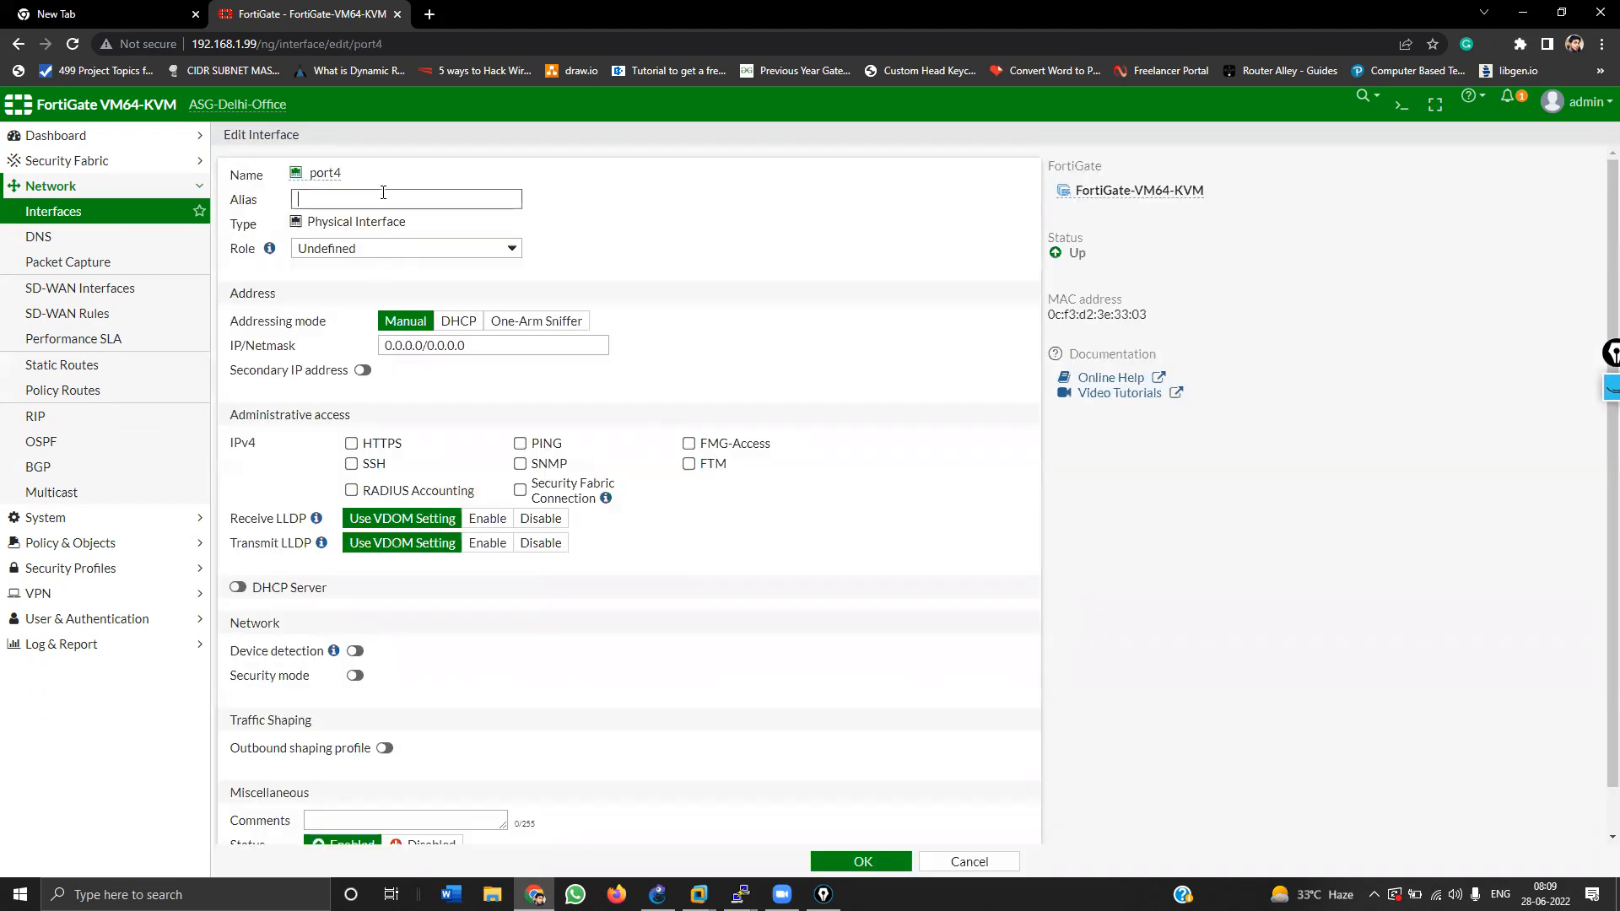
type("LAN interface")
left_click(379, 248)
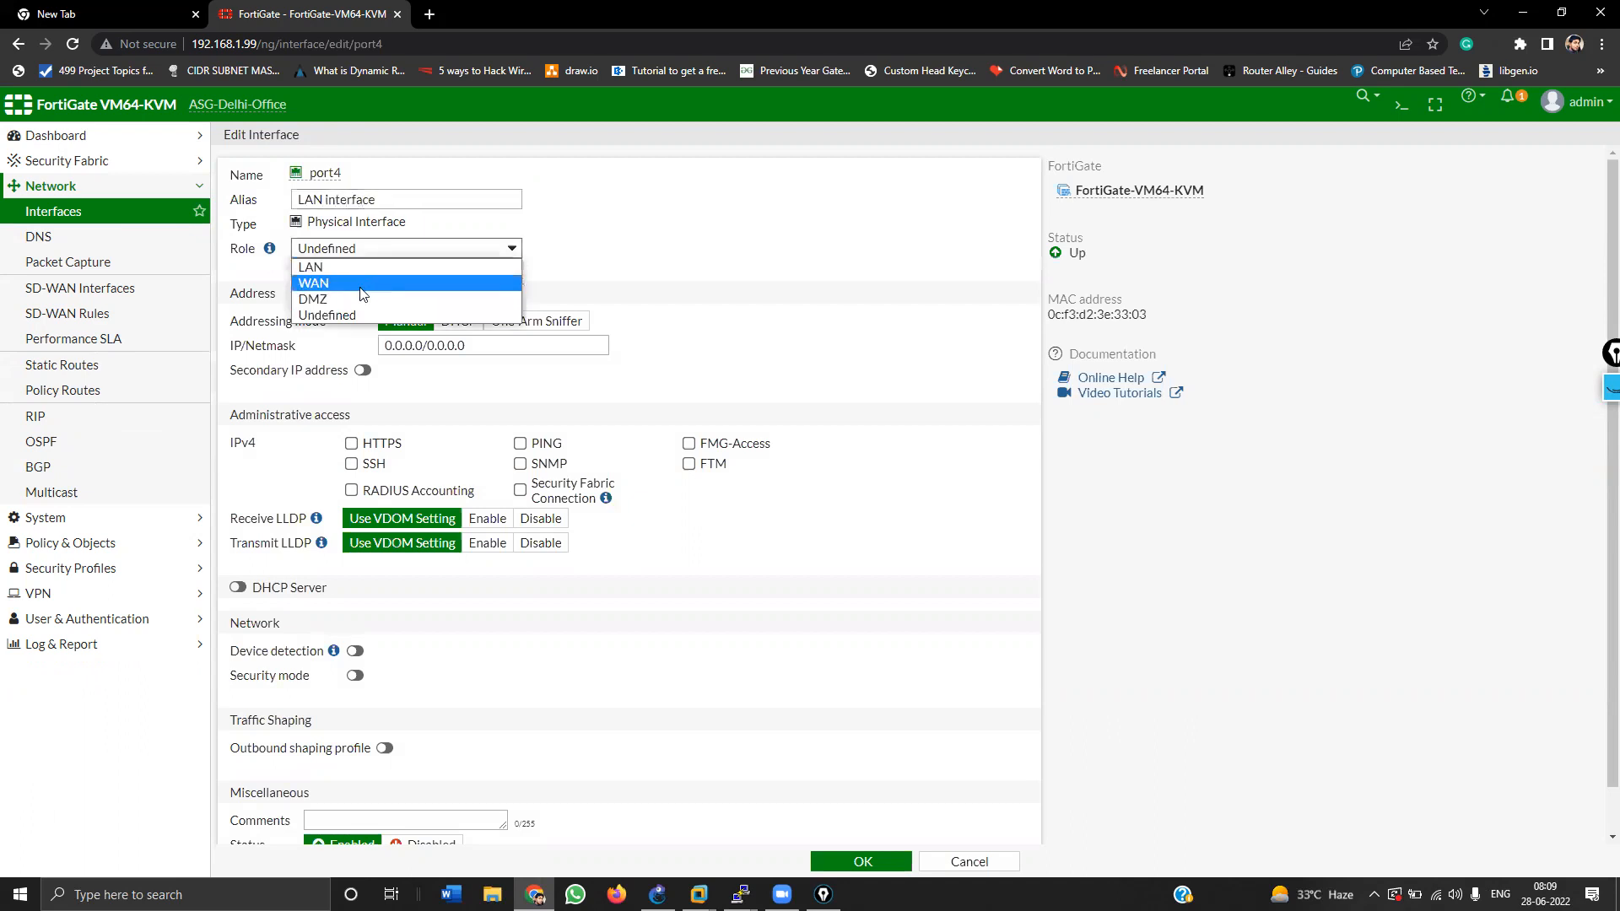
left_click(362, 268)
left_click(524, 347)
double_click(527, 347)
type("192.168")
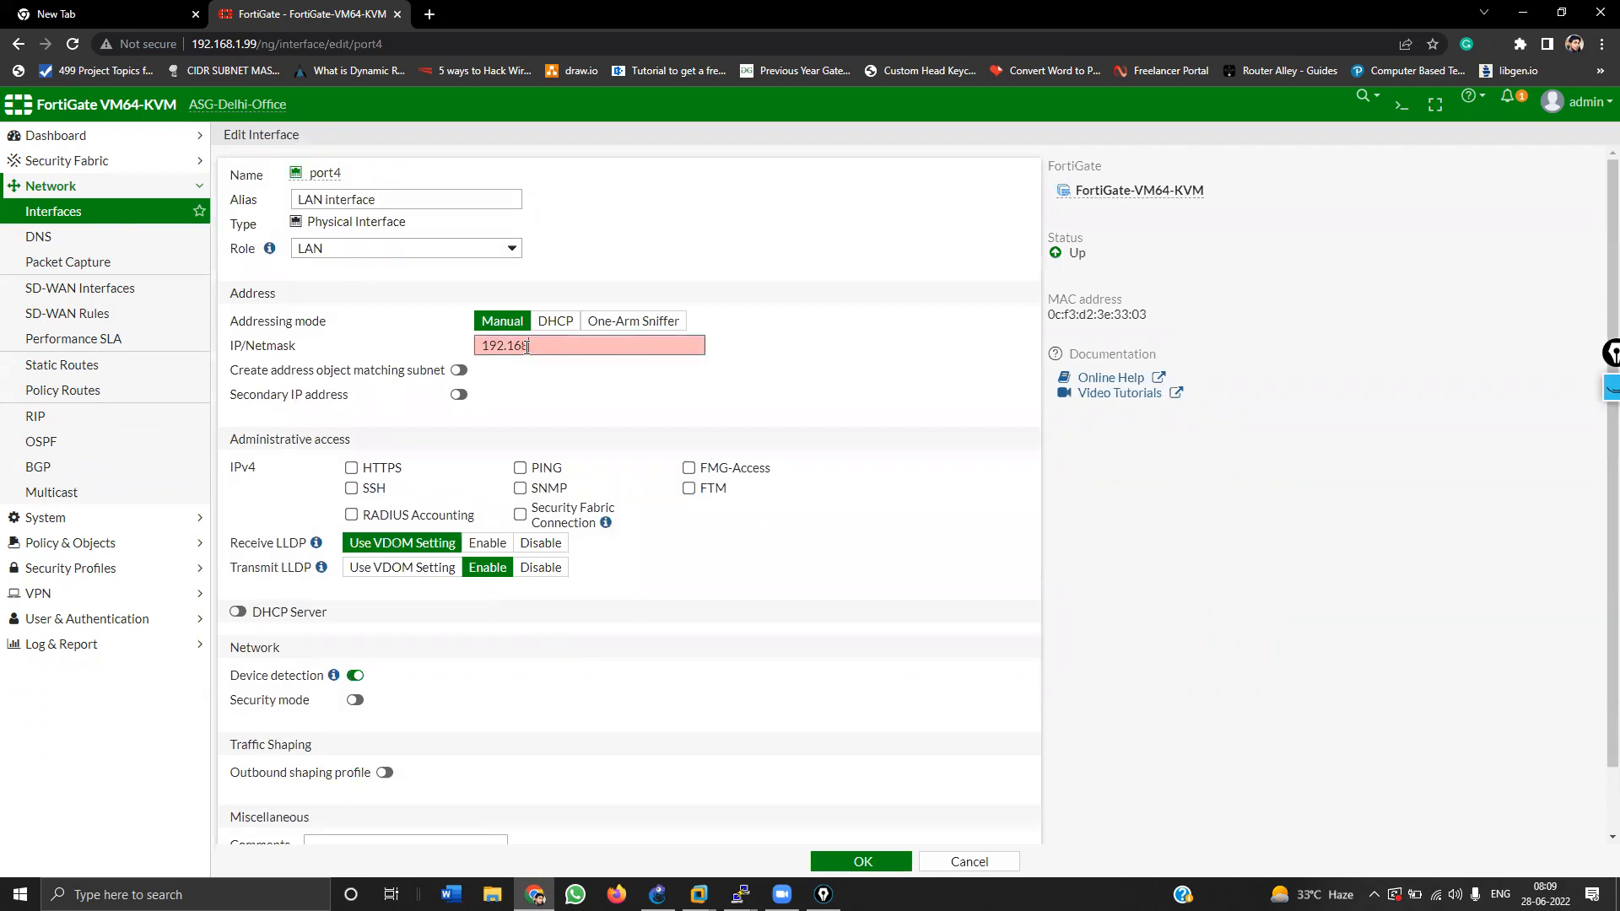
type(".10.1/24")
left_click(520, 467)
left_click(351, 467)
left_click(351, 489)
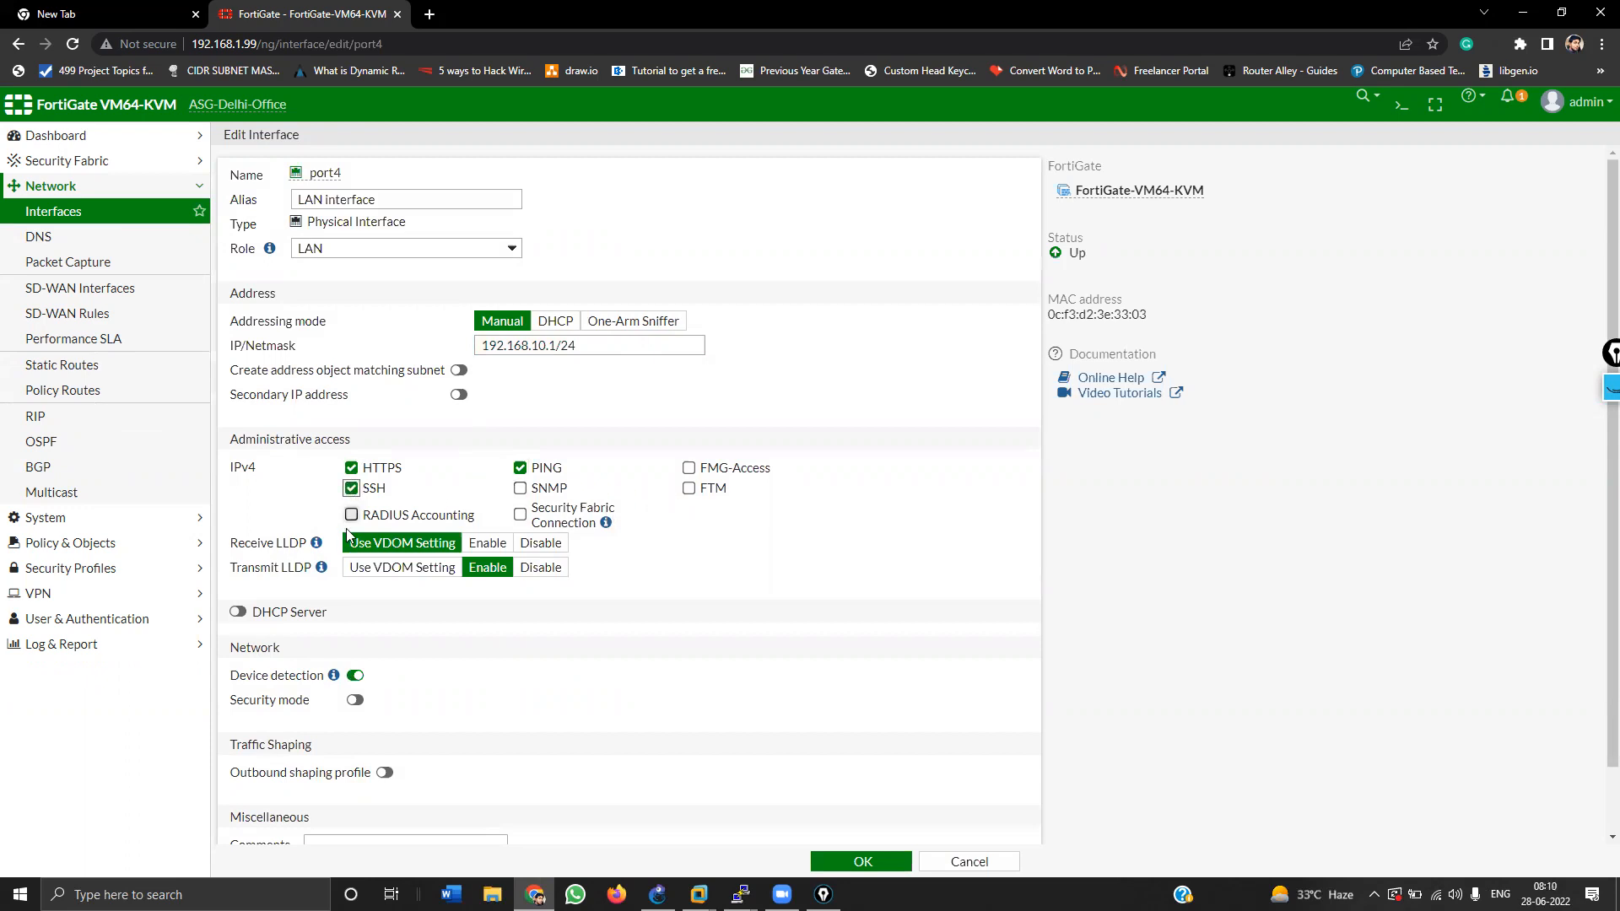
Step: Enable port4's DHCP server with range 192.168.10.100-192.168.10.200 and save
left_click(238, 613)
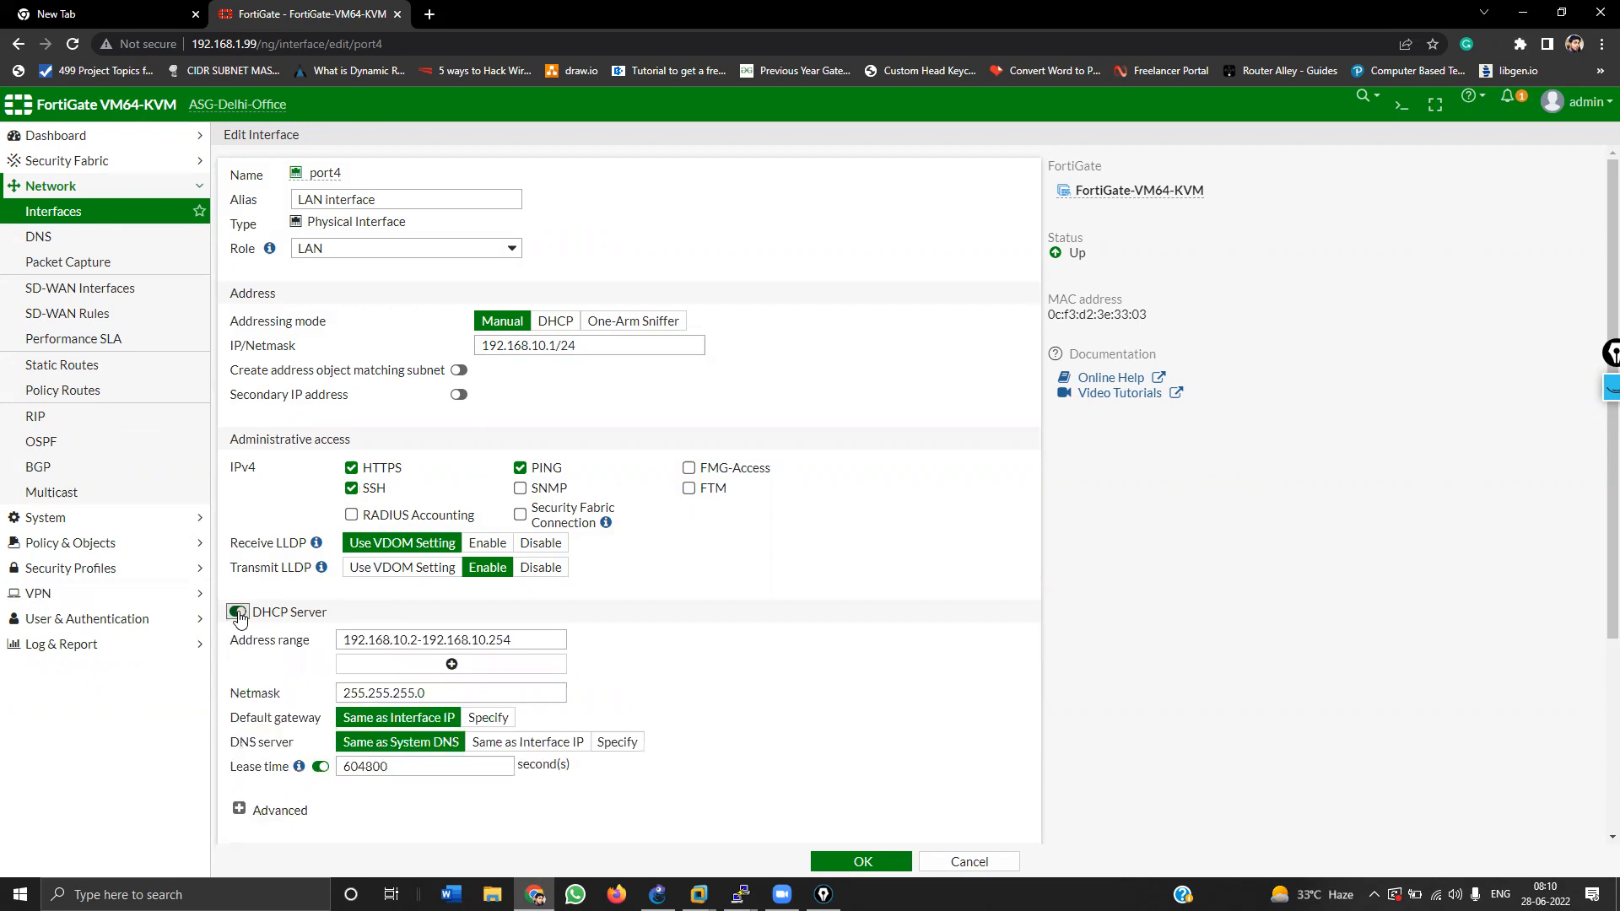
left_click(419, 642)
key("BackSpace")
type("100")
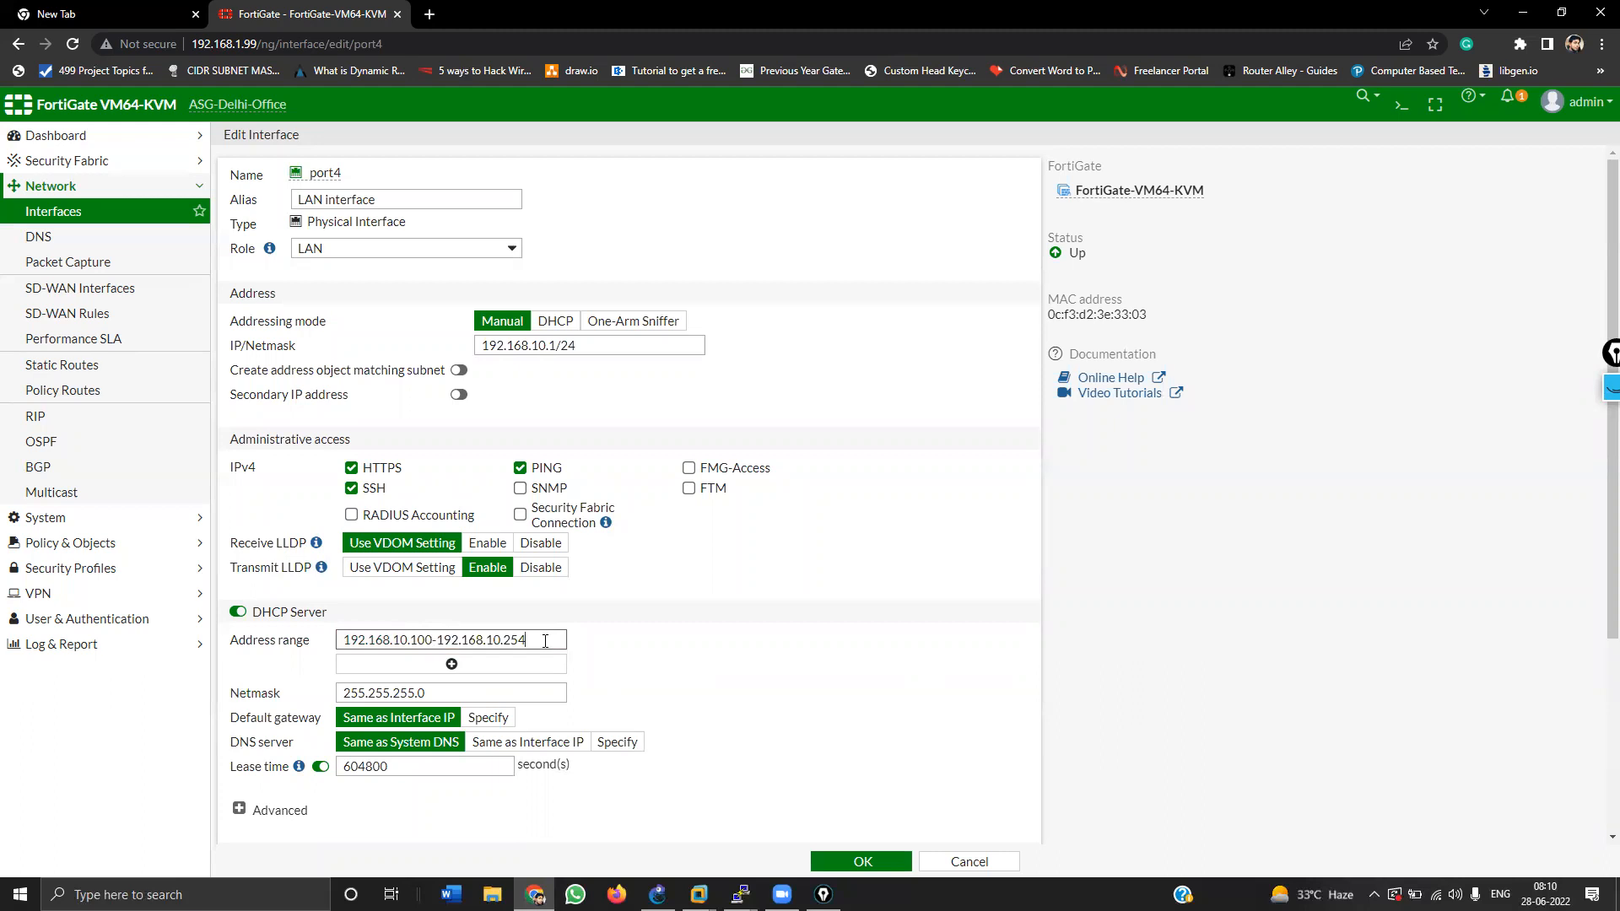
left_click(545, 641)
key("BackSpace")
key("BackSpace")
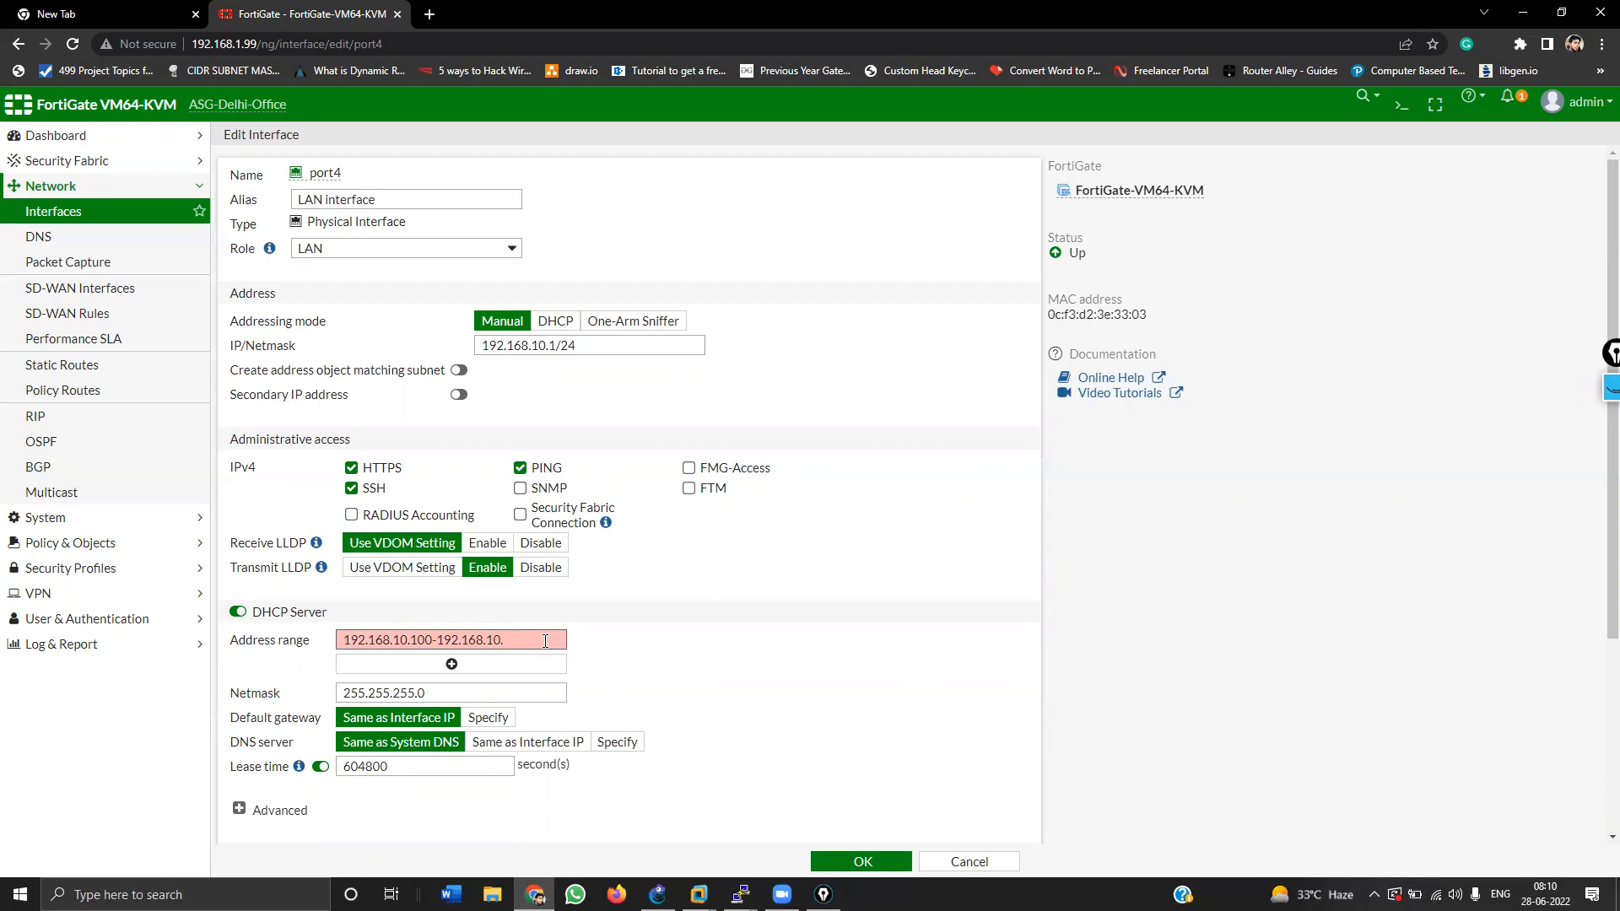
type("1")
key("BackSpace")
type("00")
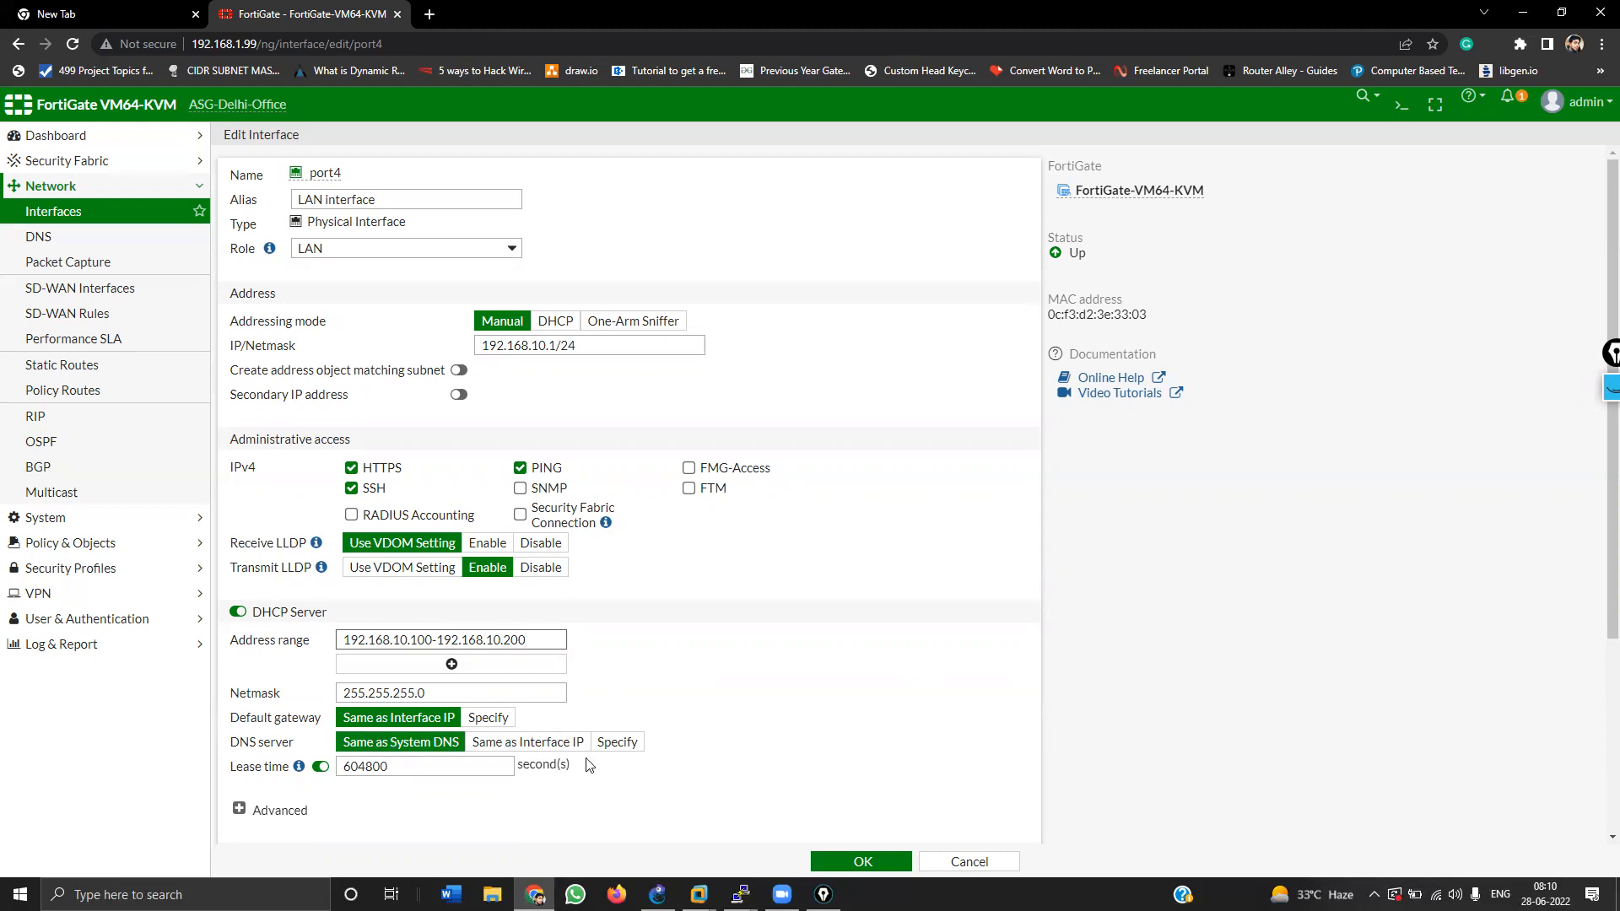
scroll(588, 764, "down", 3)
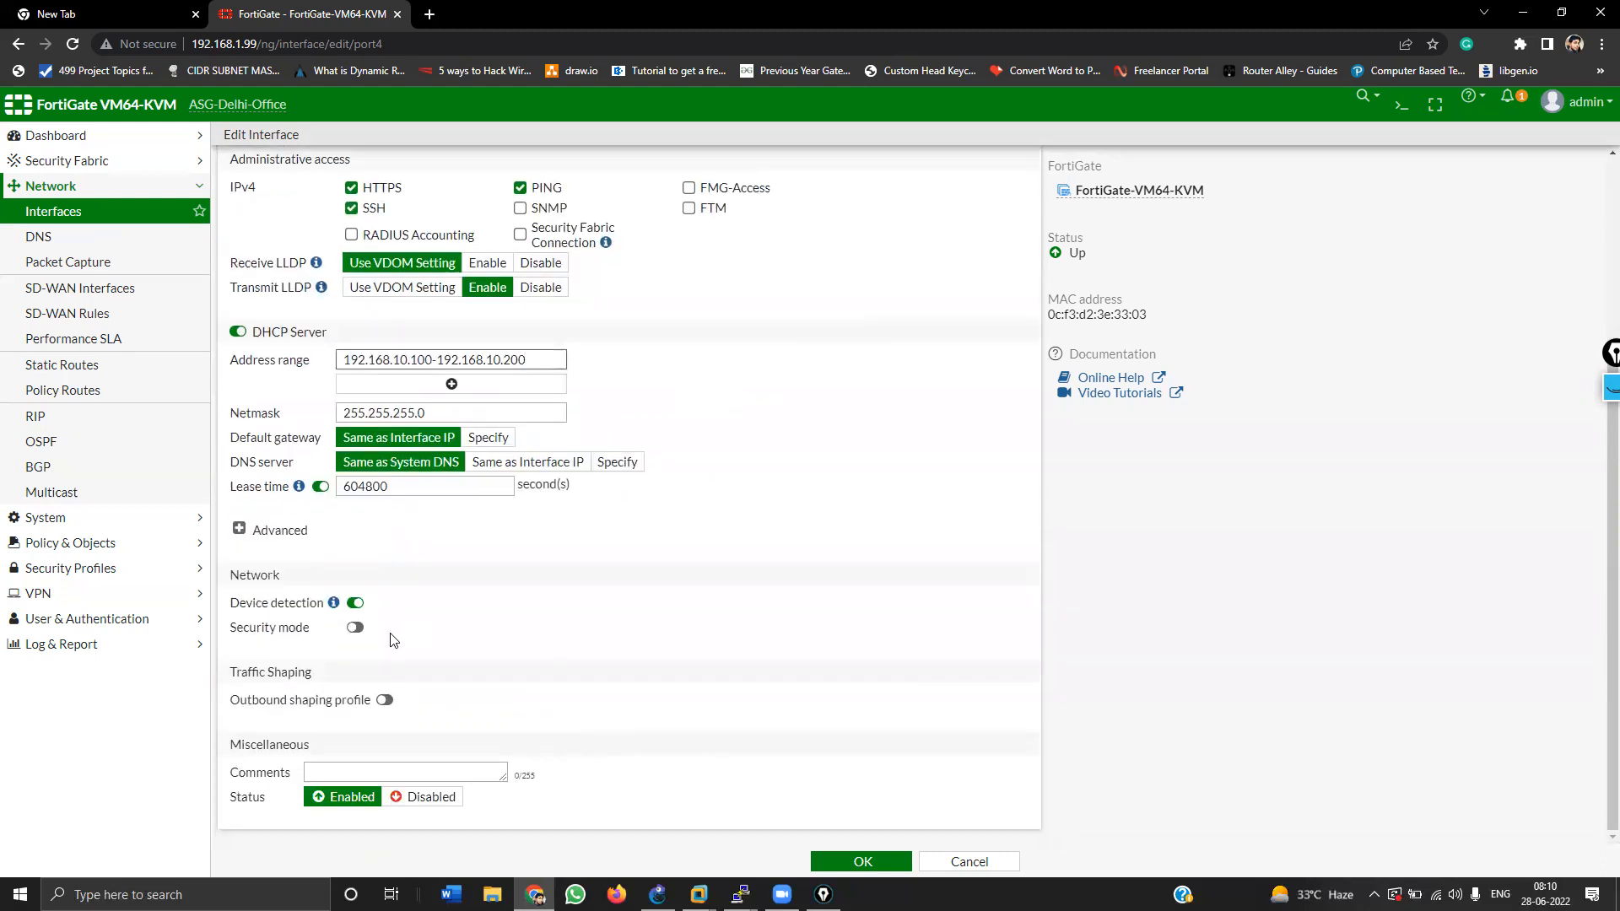
left_click(874, 858)
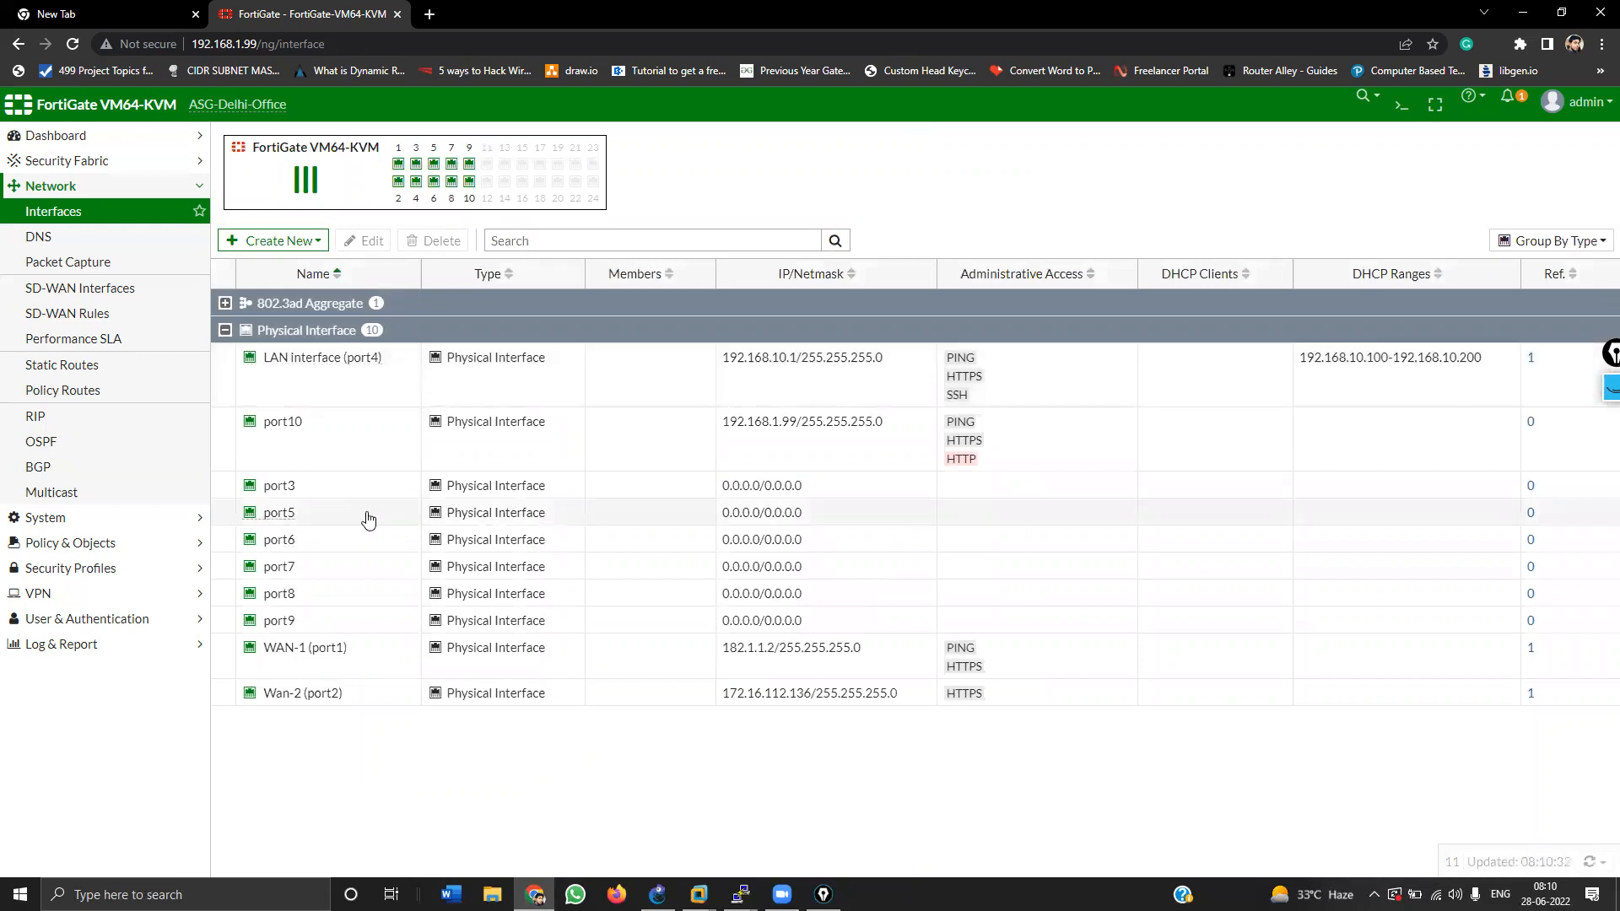
Step: Start a new firewall policy named LAN to internet
left_click(68, 542)
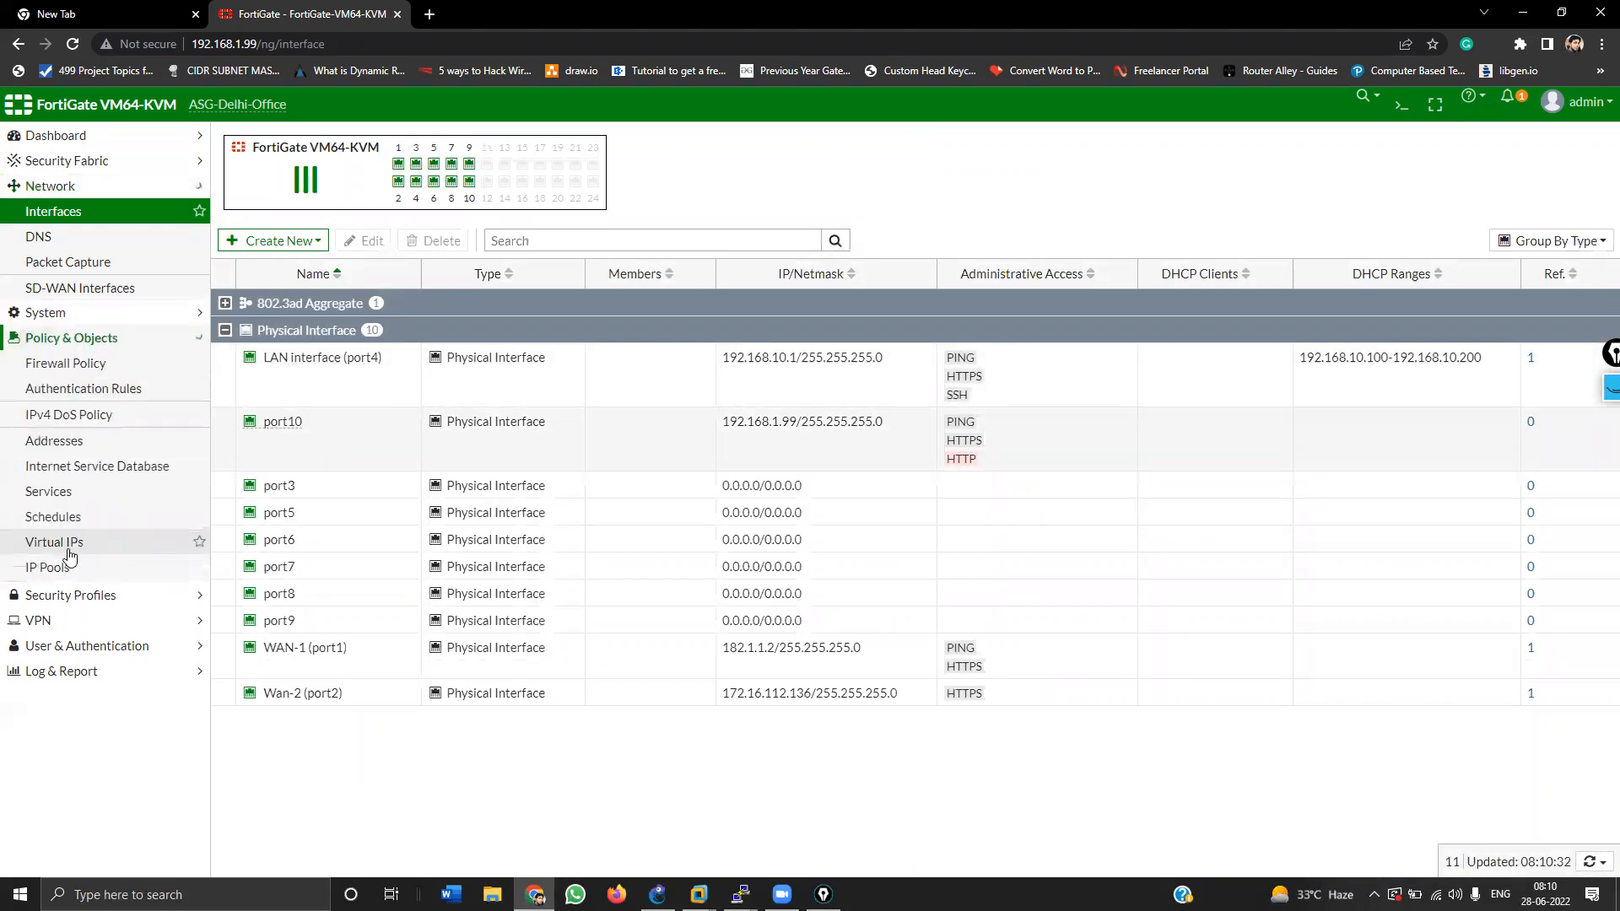
left_click(80, 265)
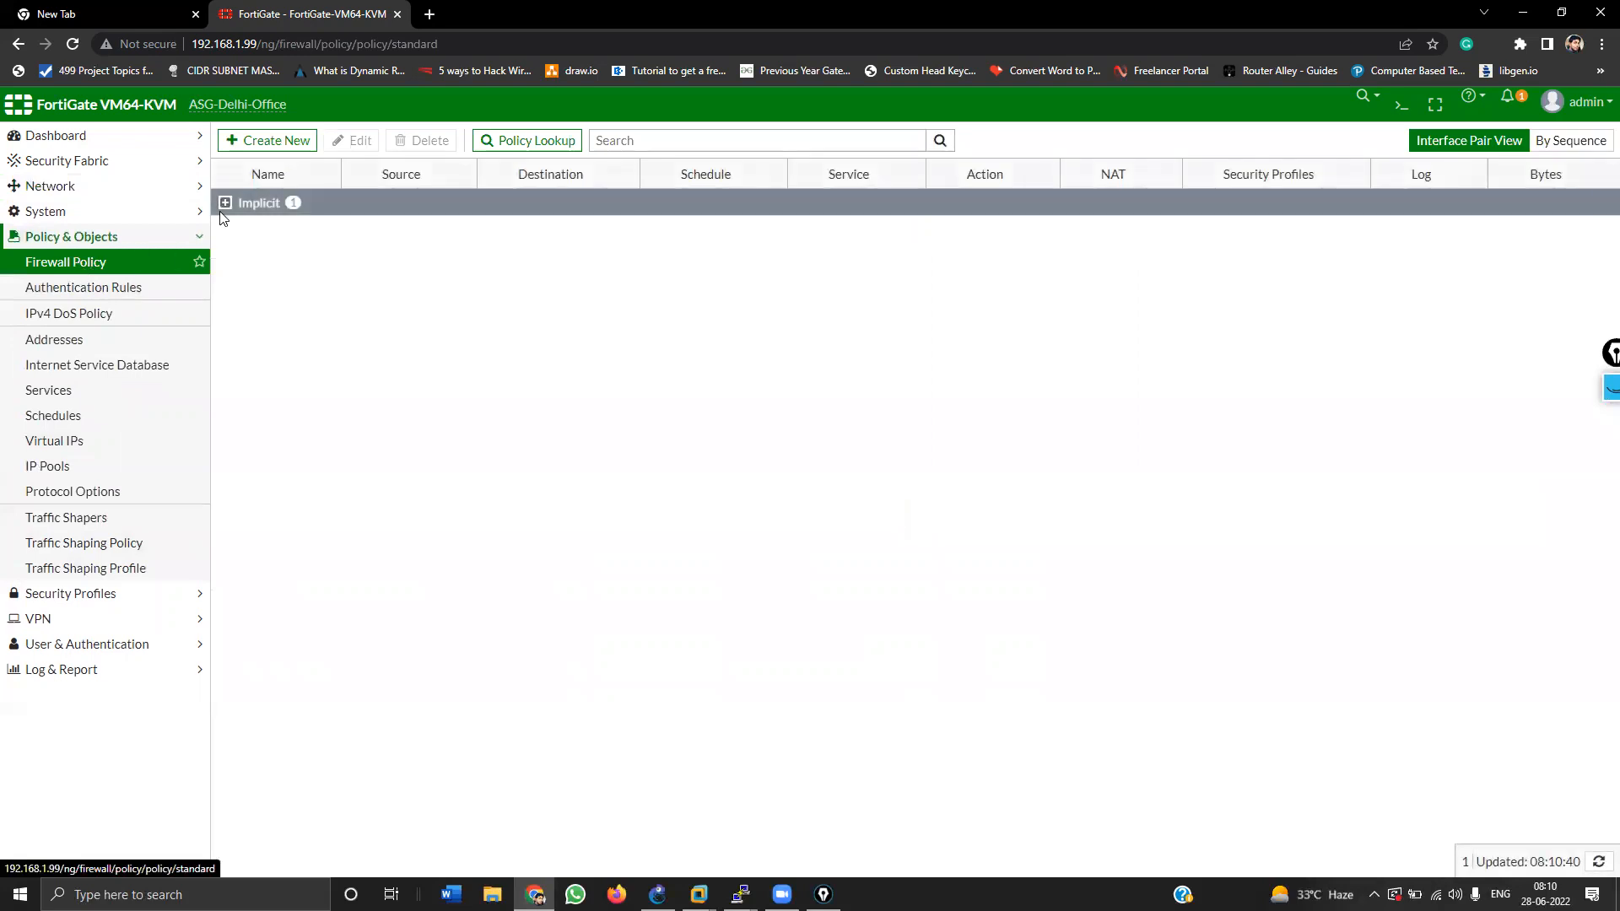
left_click(272, 142)
left_click(396, 187)
type("in")
key("BackSpace")
key("BackSpace")
type("LAN to internet")
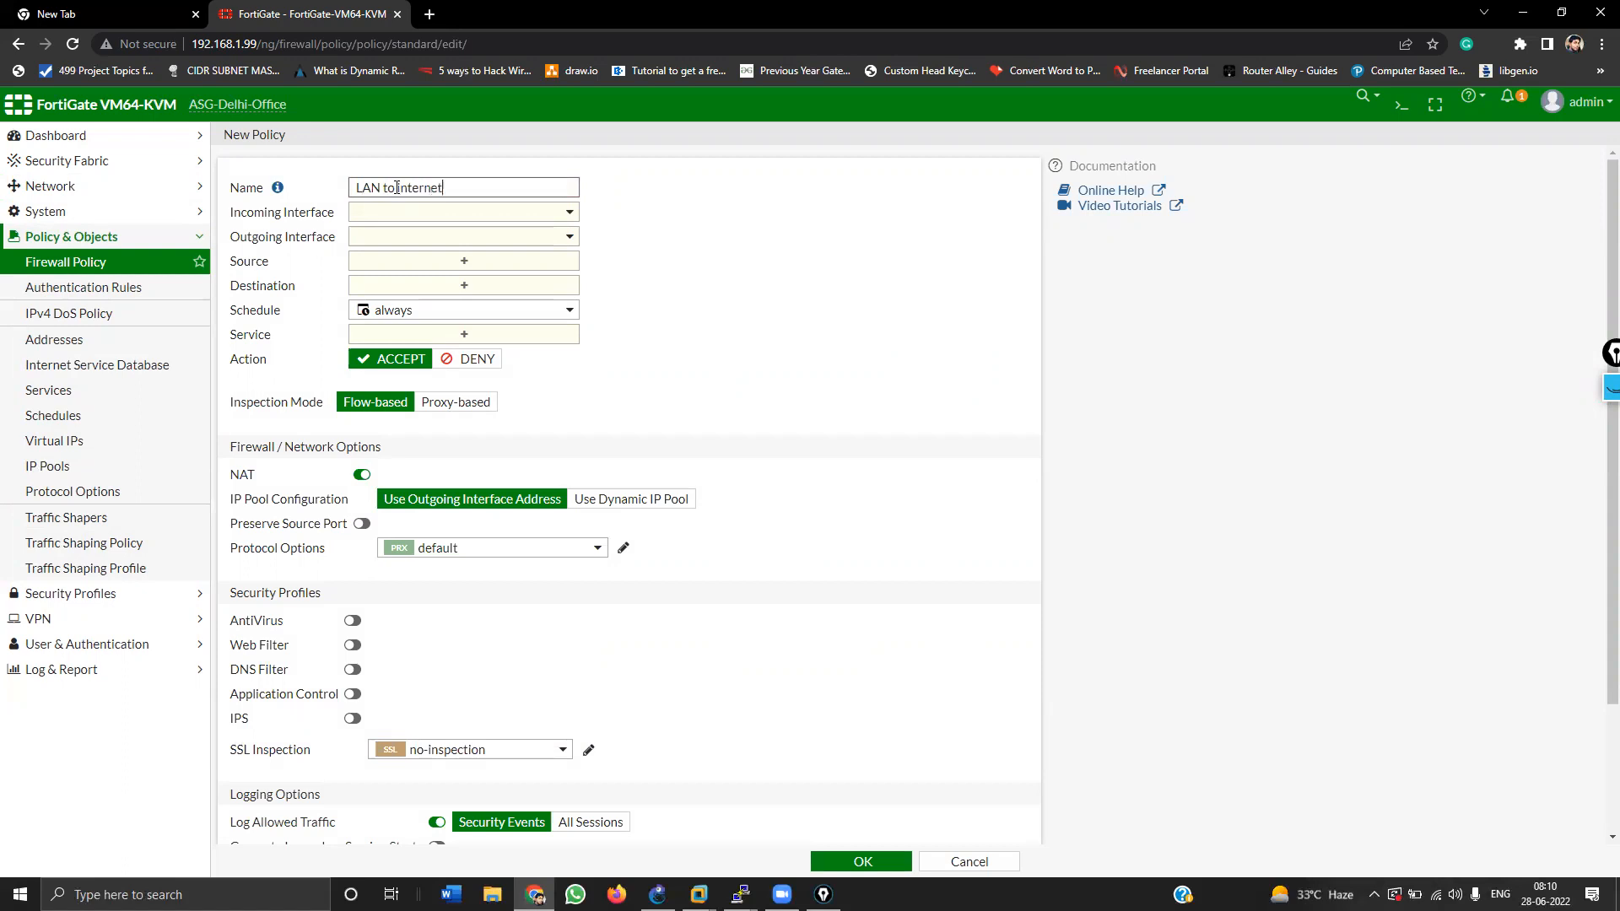
Step: Route port4 to Wan-2 (port2) for all addresses, service ALL, logging all sessions
left_click(426, 215)
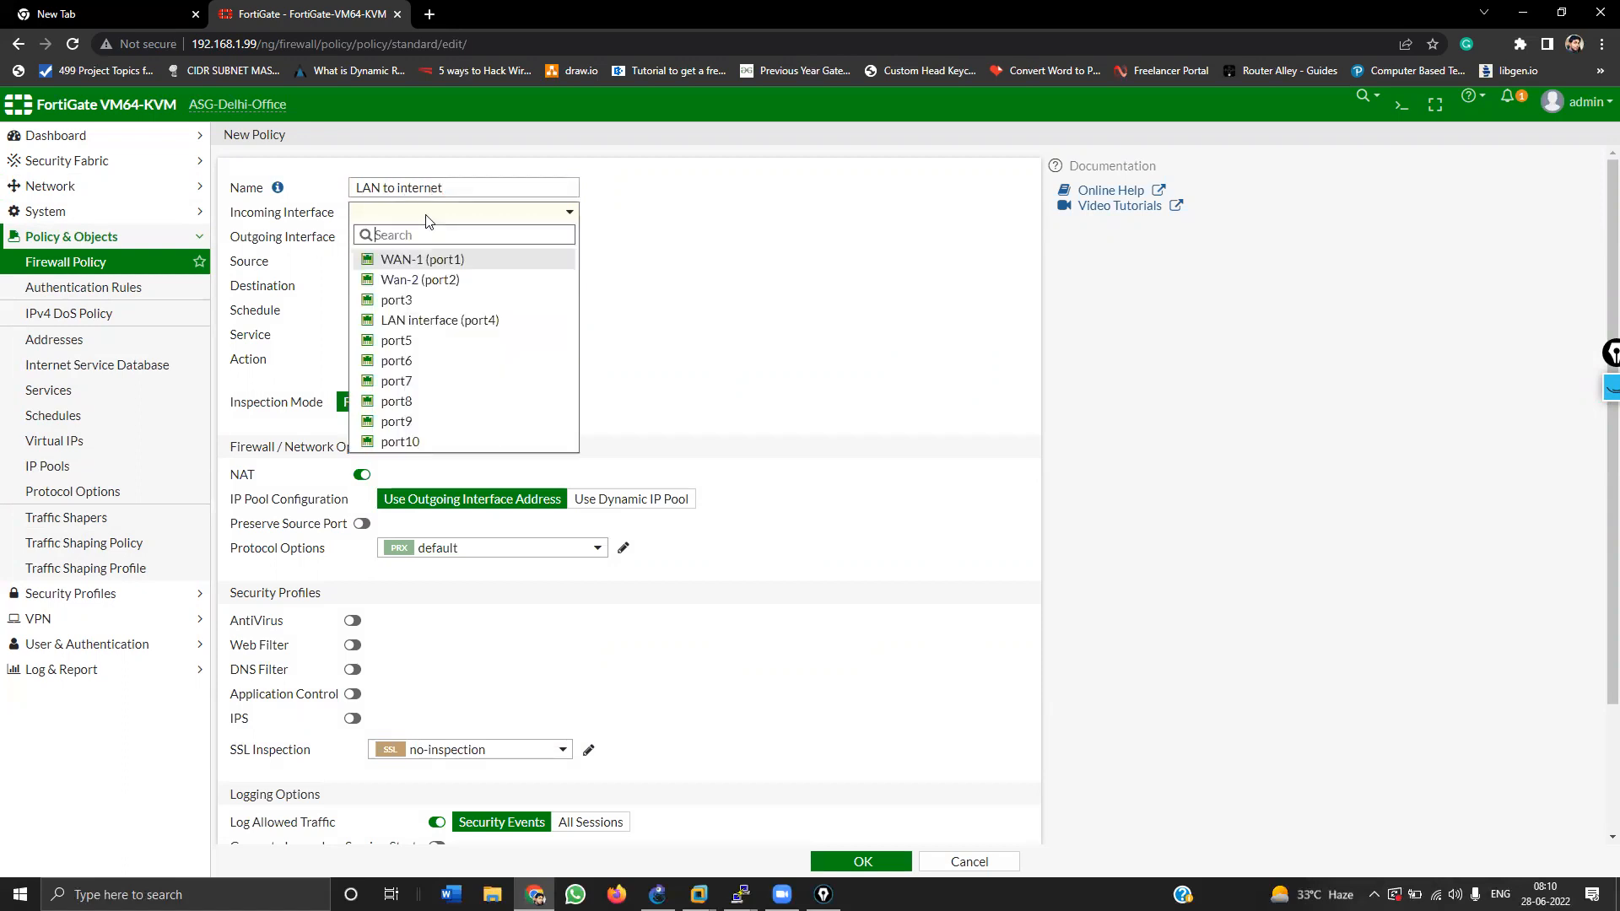
left_click(426, 321)
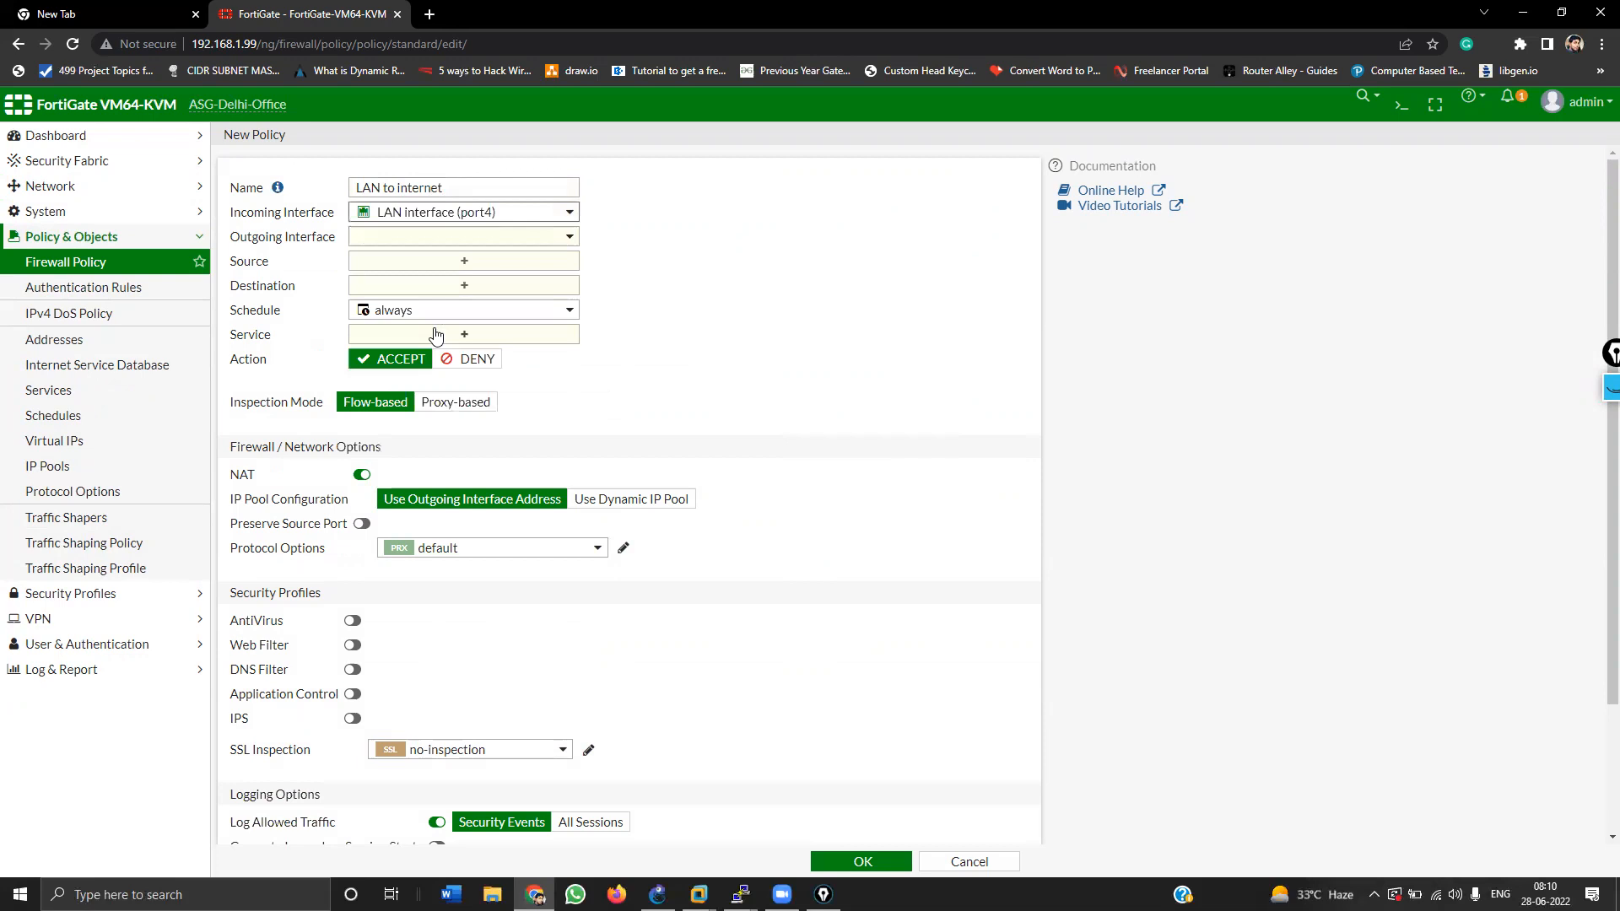
left_click(423, 238)
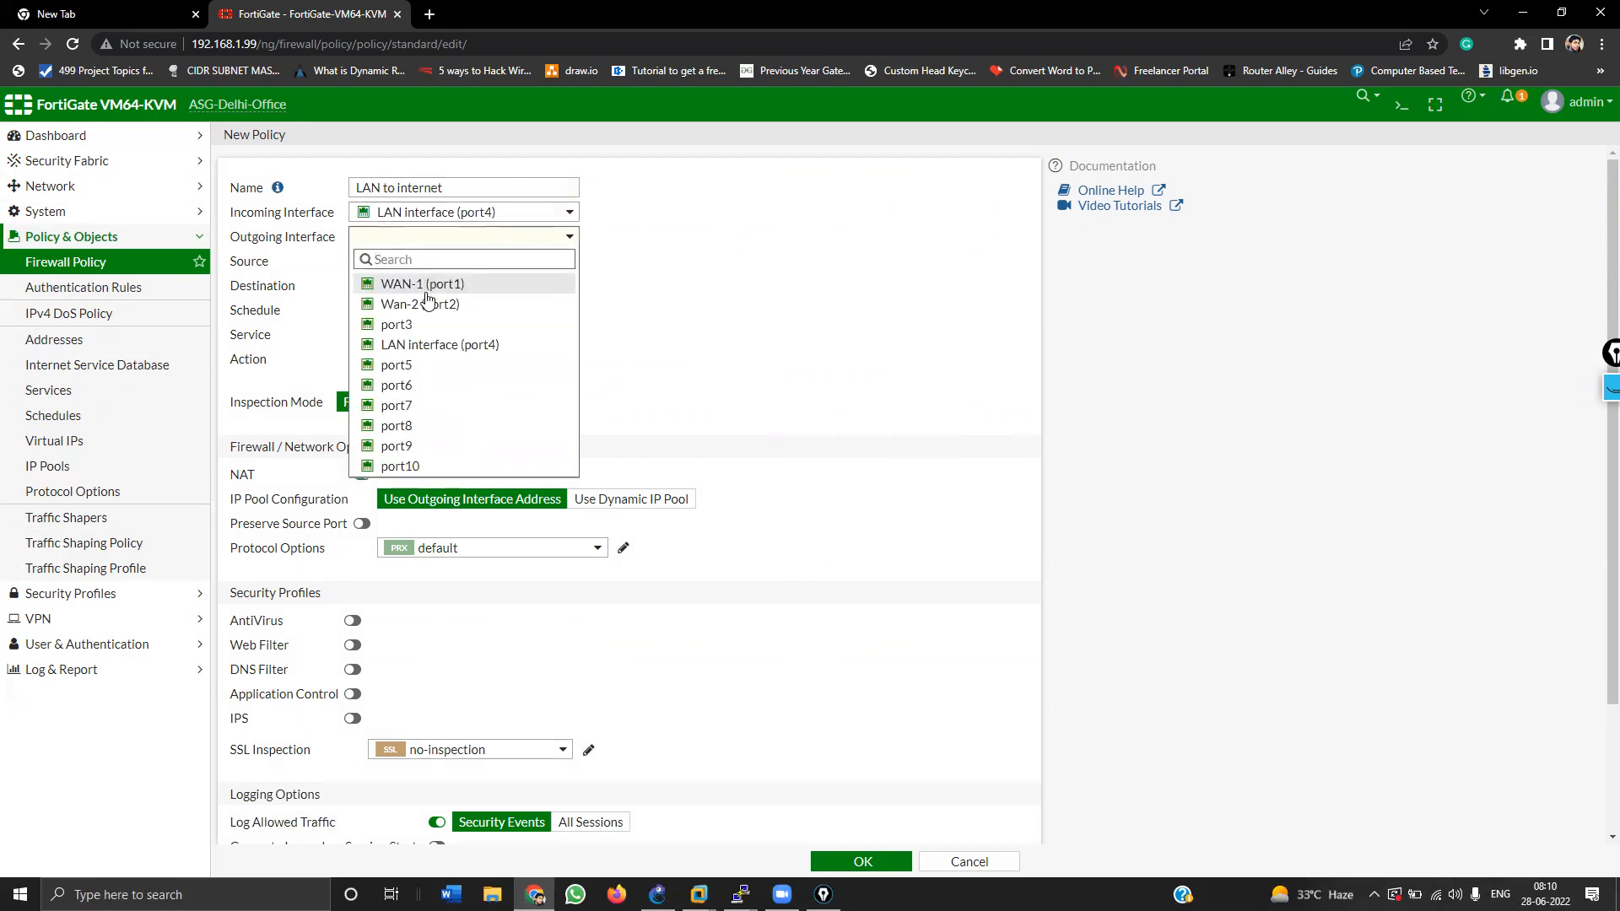
left_click(428, 304)
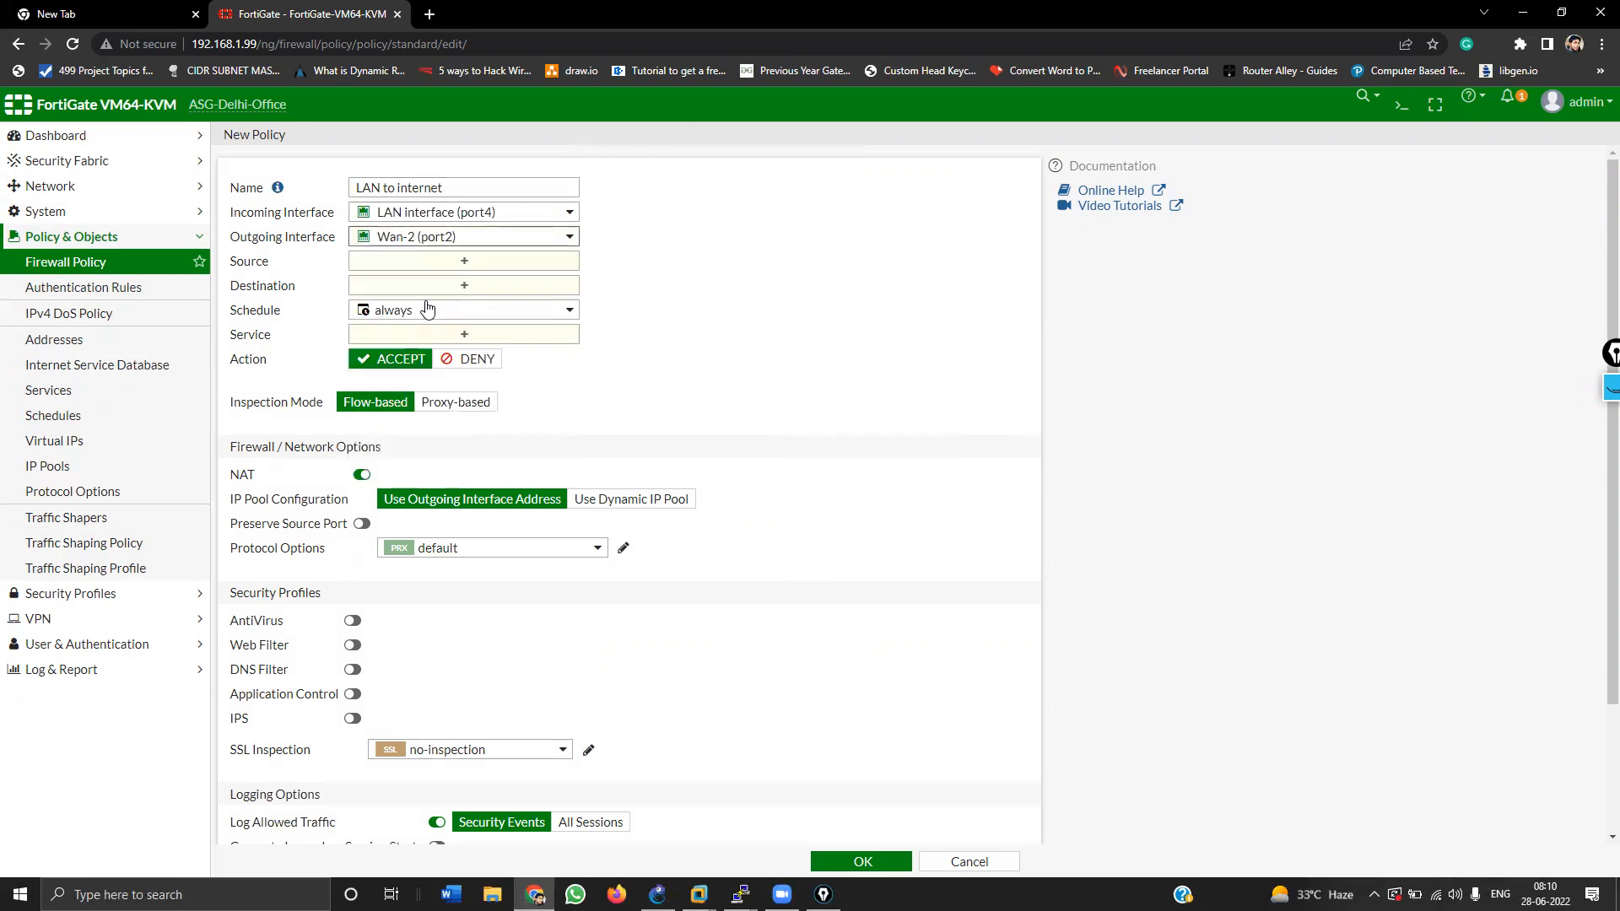
left_click(429, 263)
left_click(856, 267)
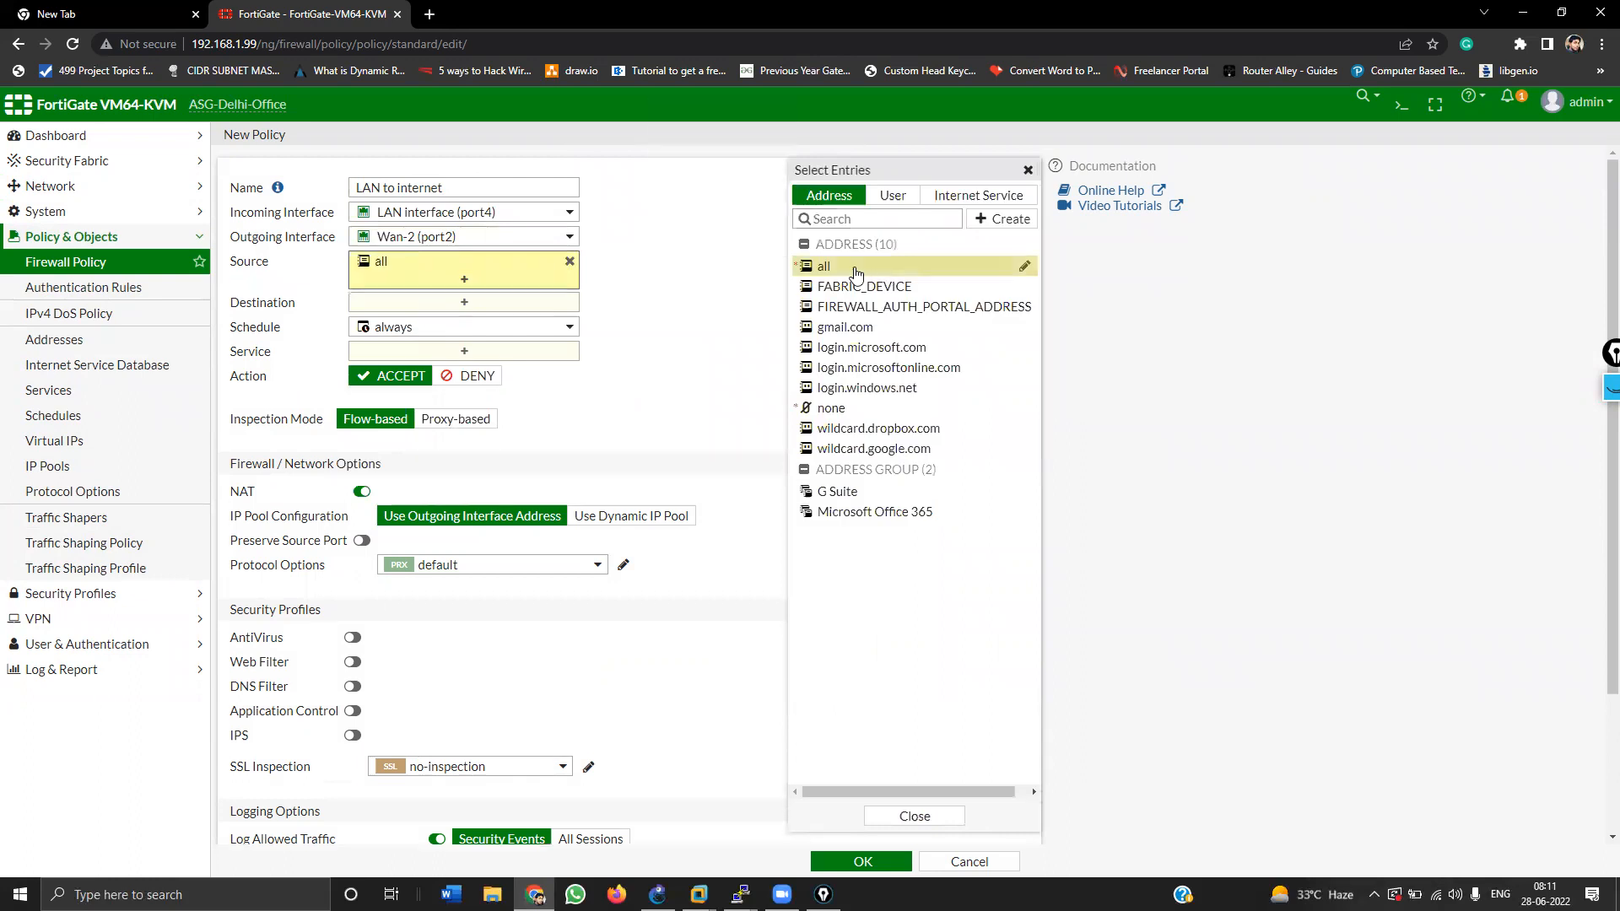
left_click(447, 302)
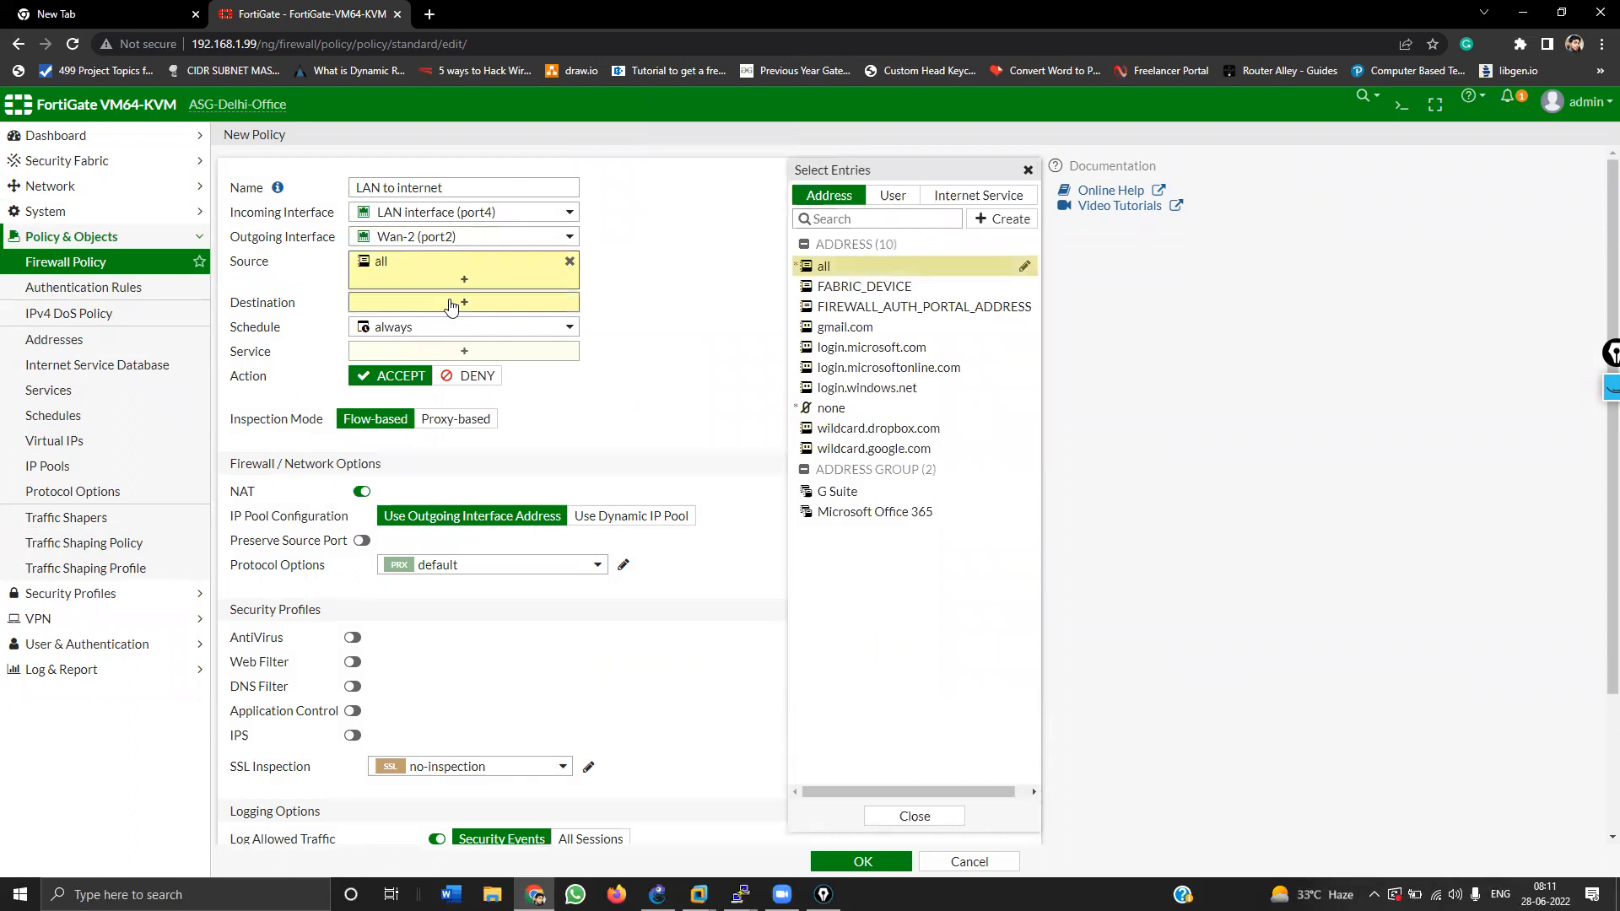
left_click(837, 270)
left_click(430, 368)
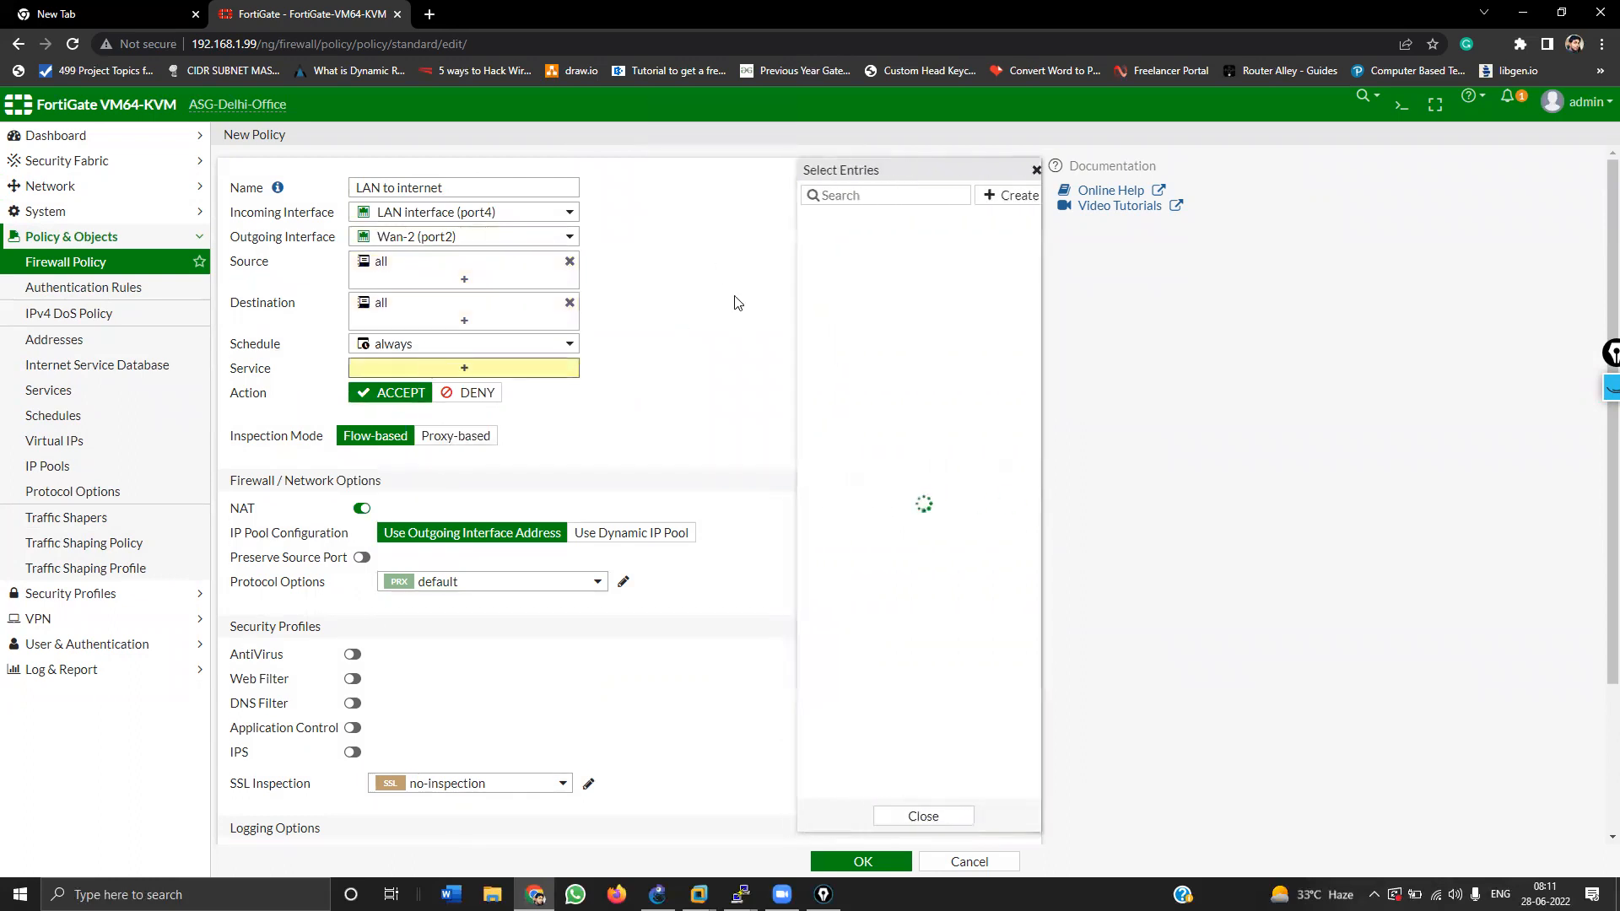
left_click(672, 364)
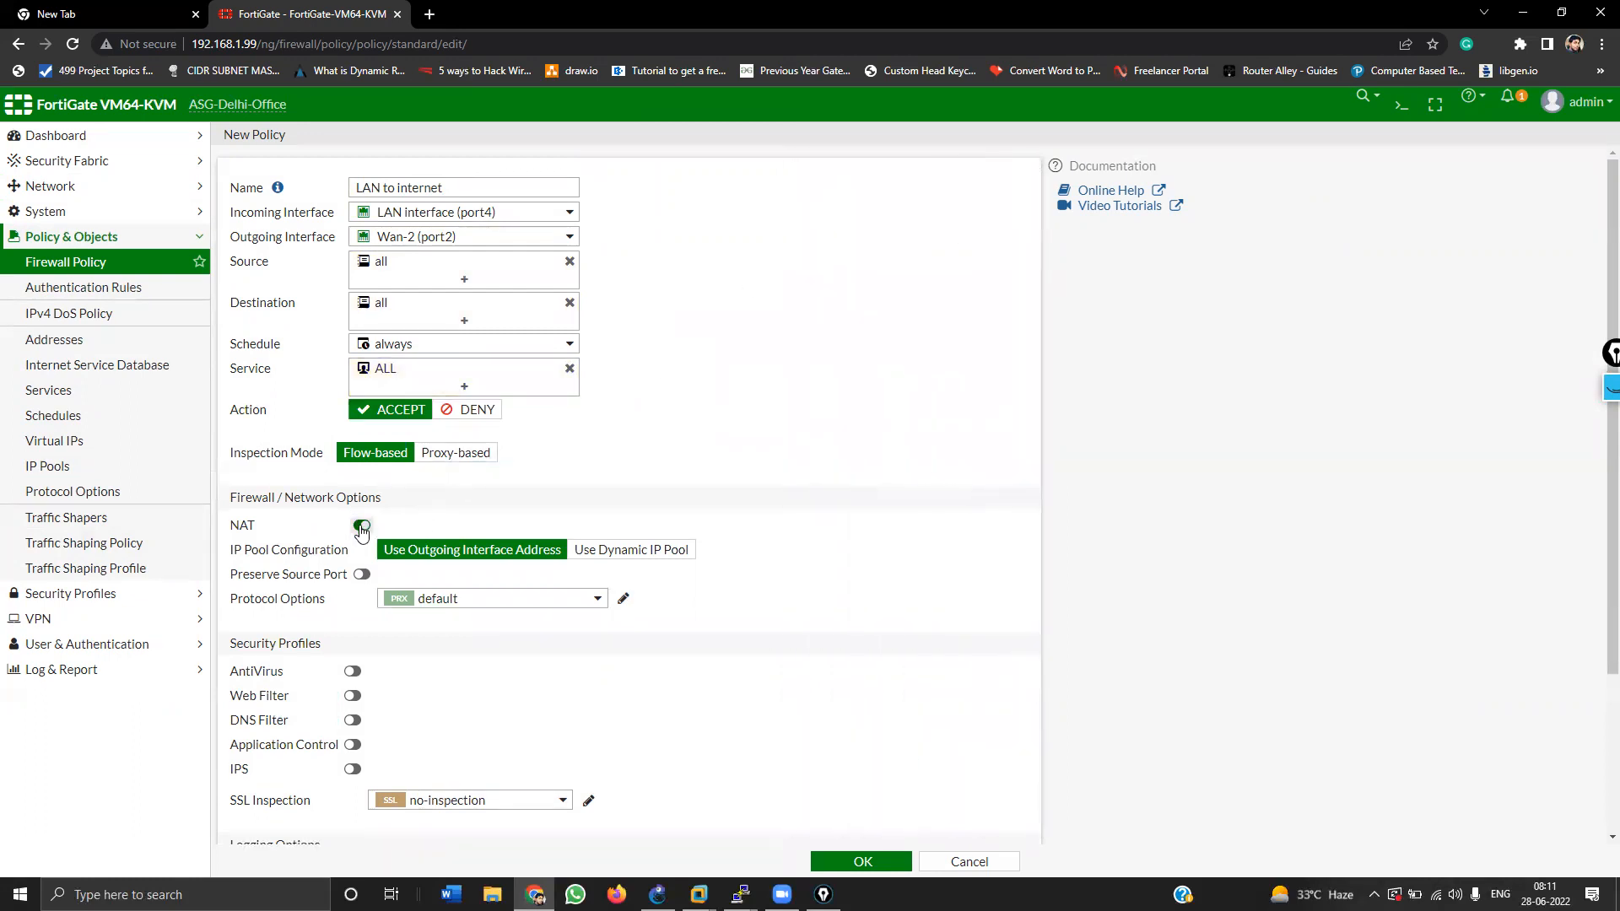
scroll(646, 593, "down", 3)
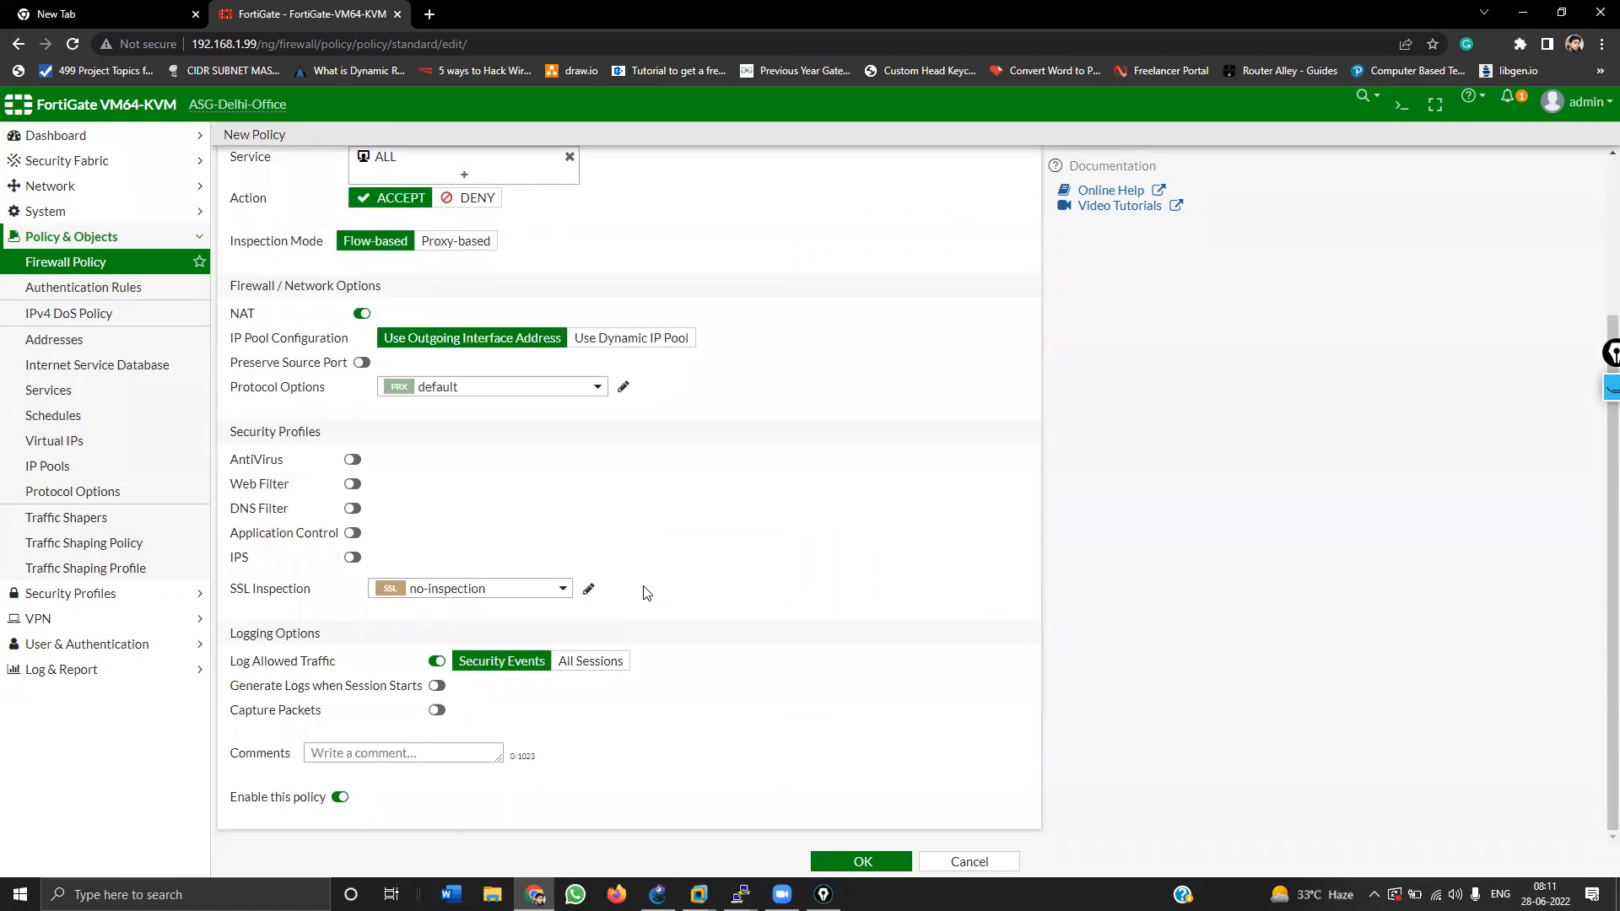
left_click(604, 661)
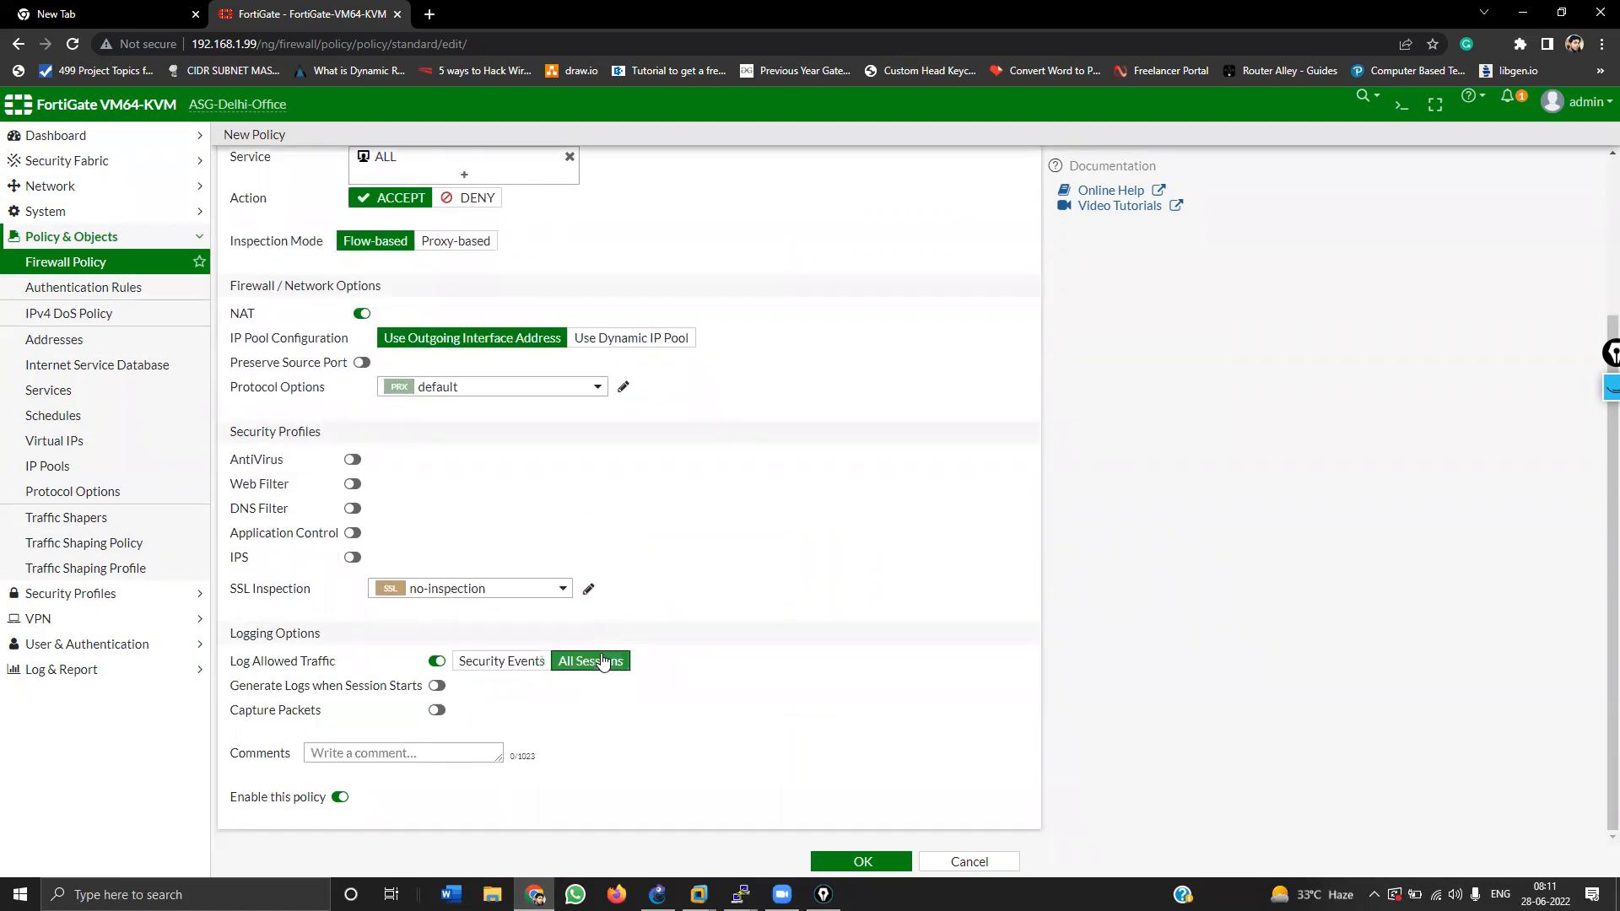
Step: Save the LAN to internet policy and refresh the firewall policy list
left_click(839, 861)
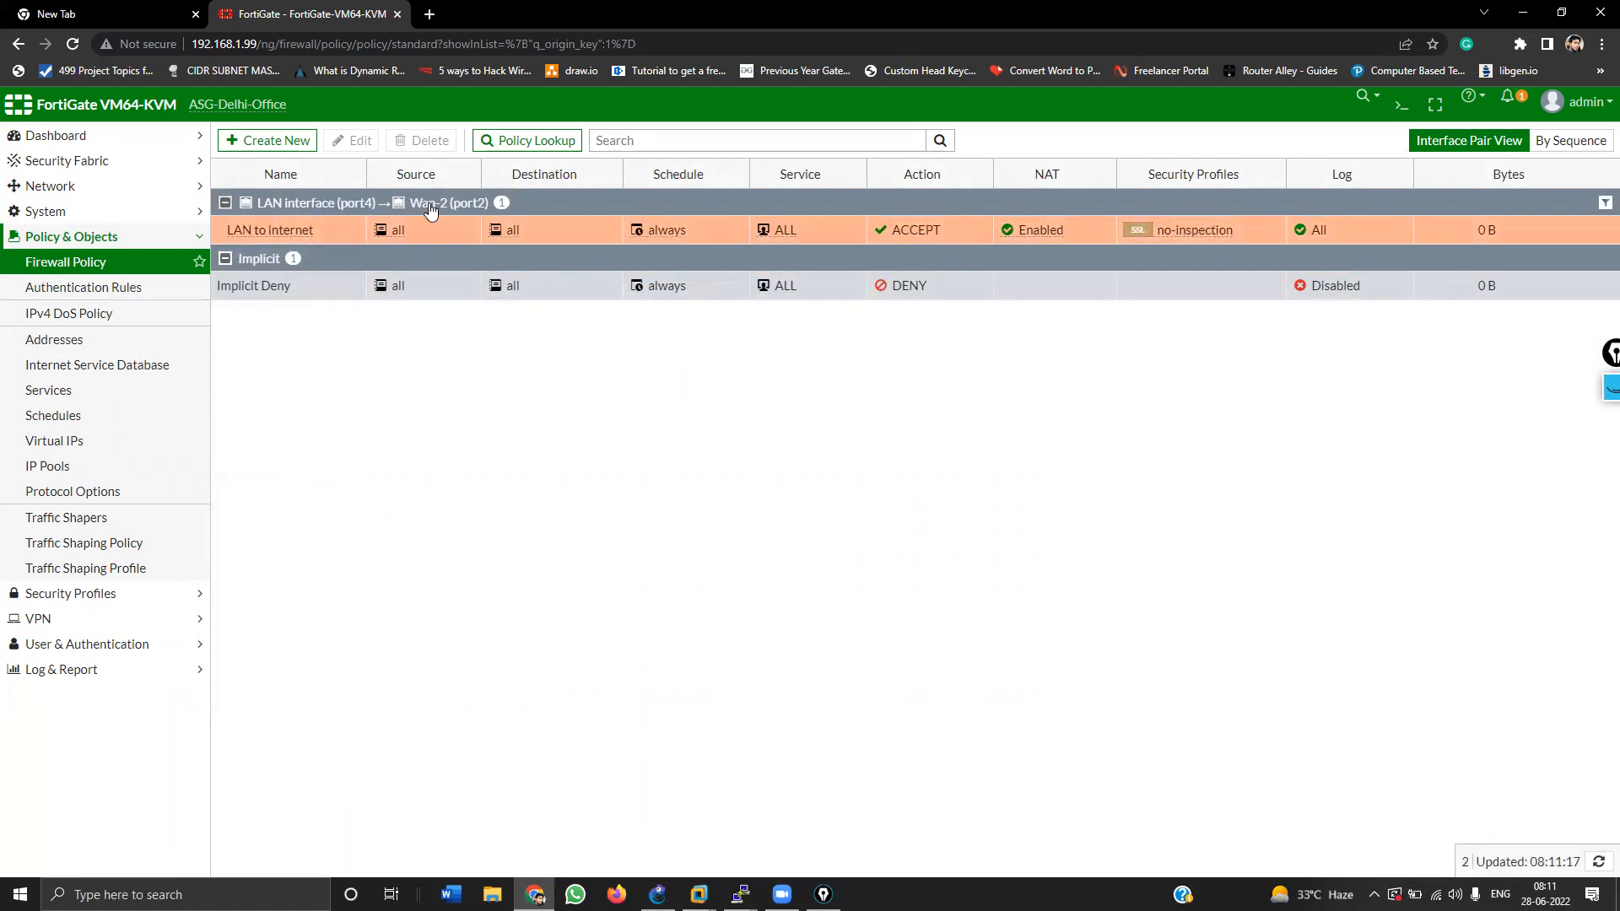
left_click(53, 262)
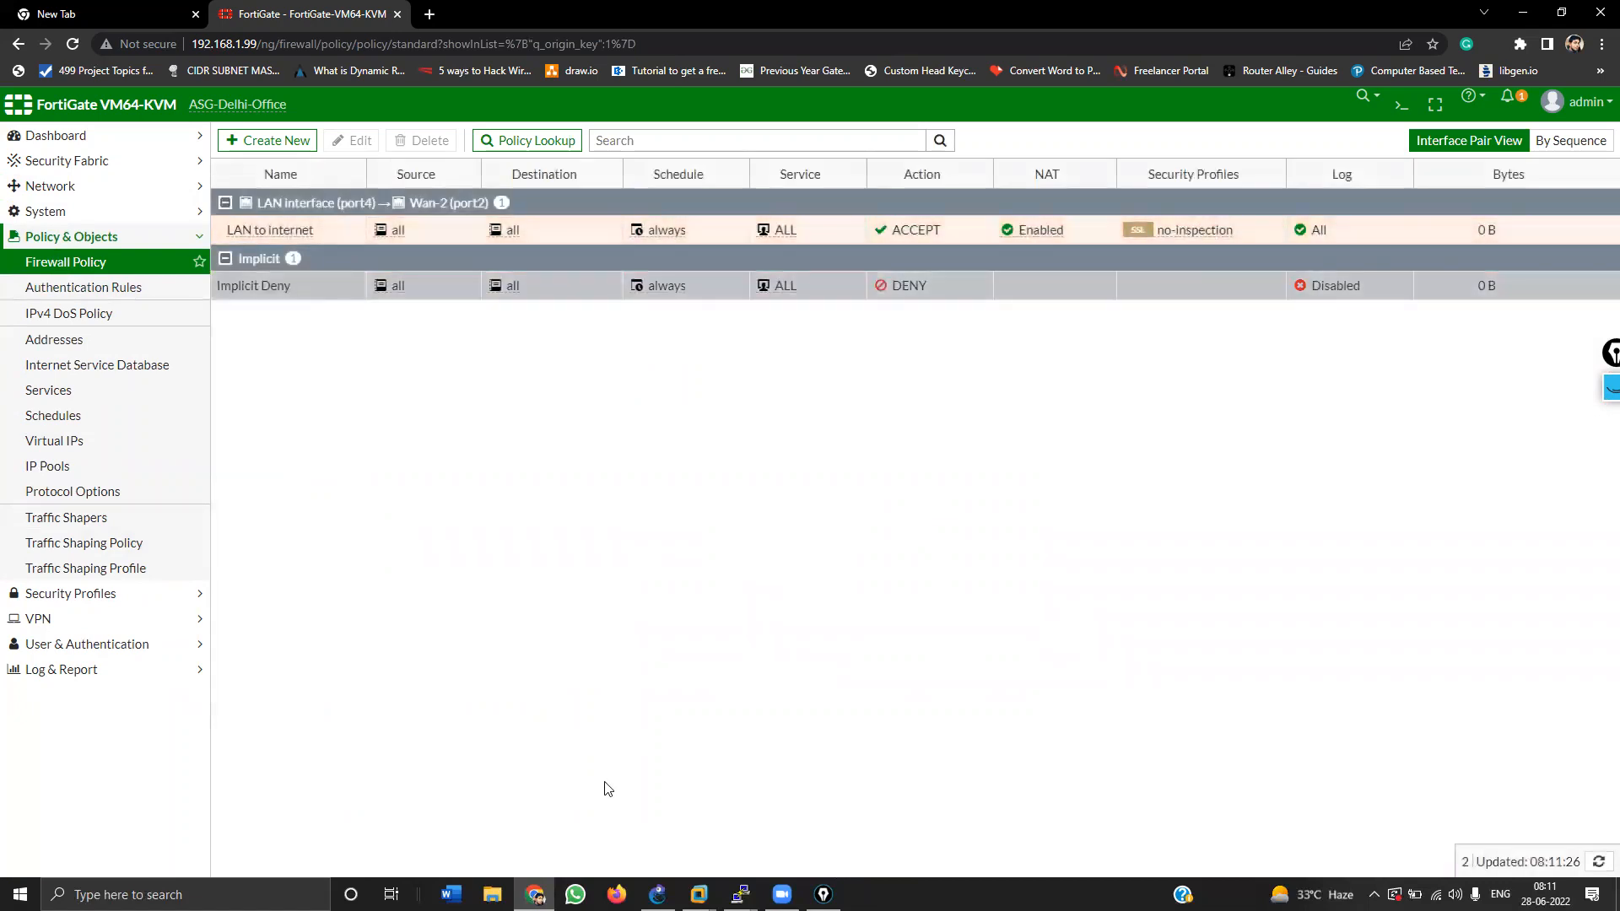
mouse_move(740, 892)
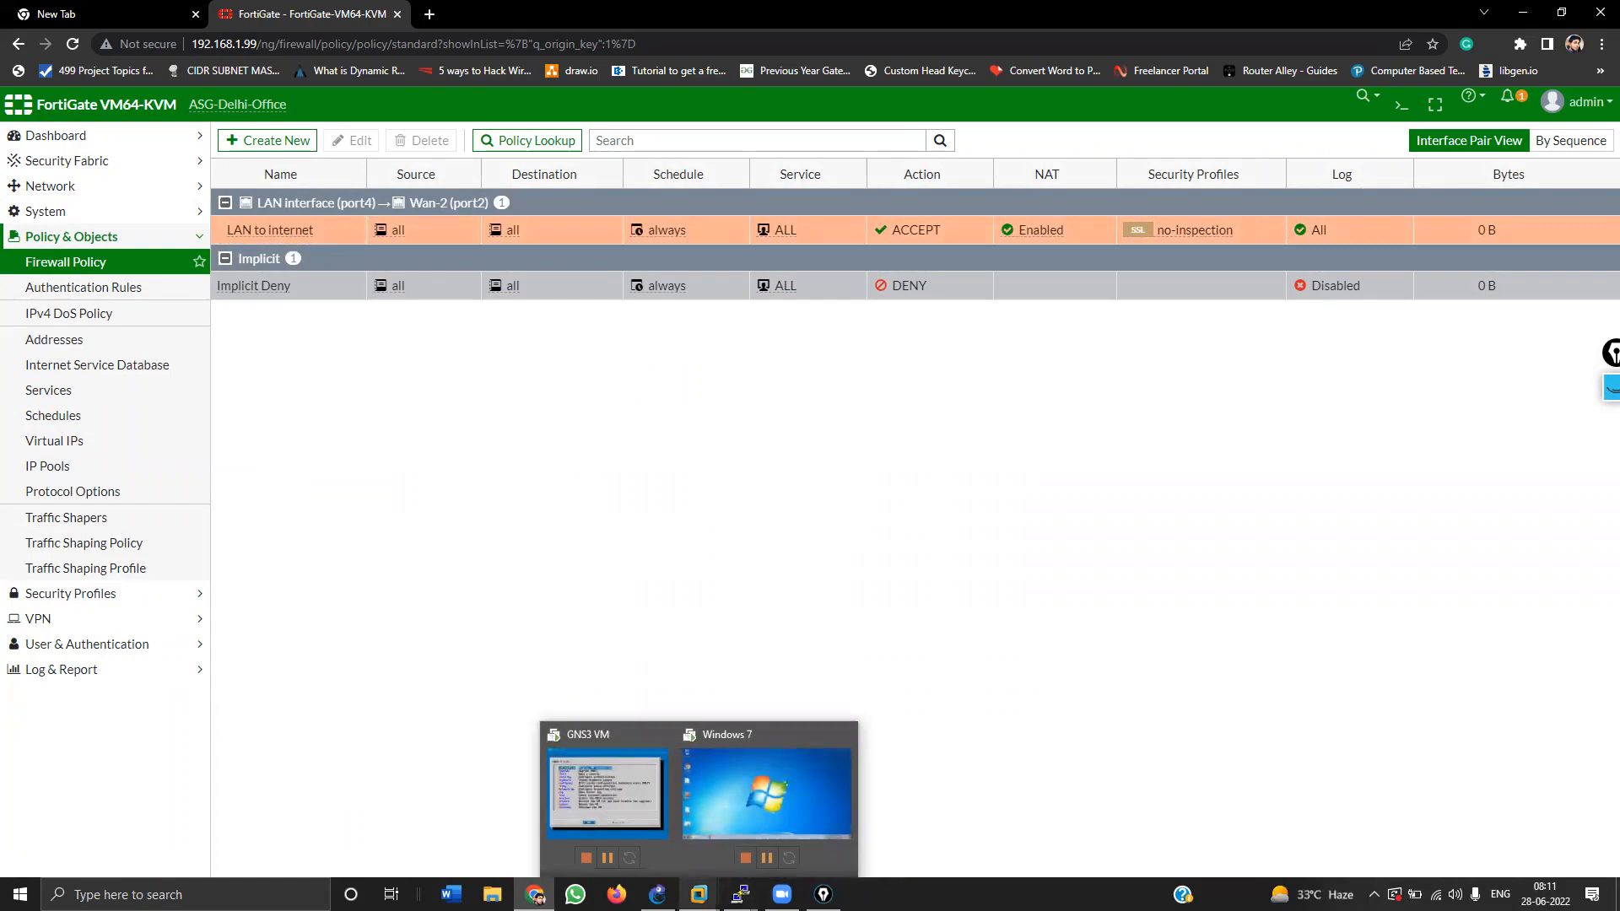
Step: In the Windows 7 VM, run ncpa.cpl to open Network Connections
left_click(731, 808)
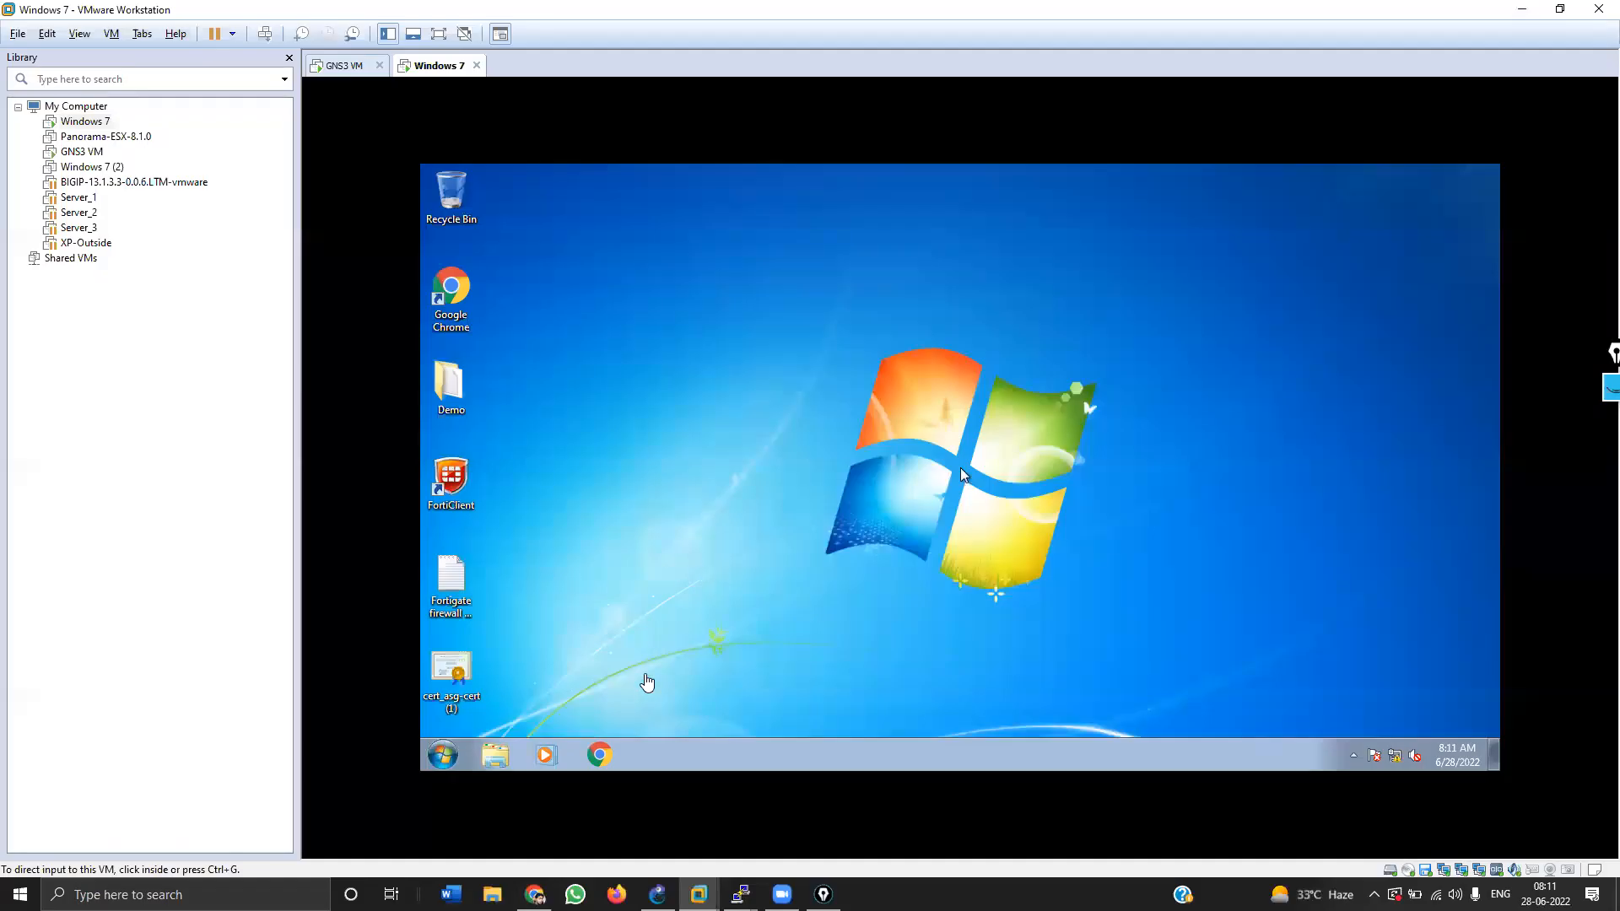
left_click(1105, 582)
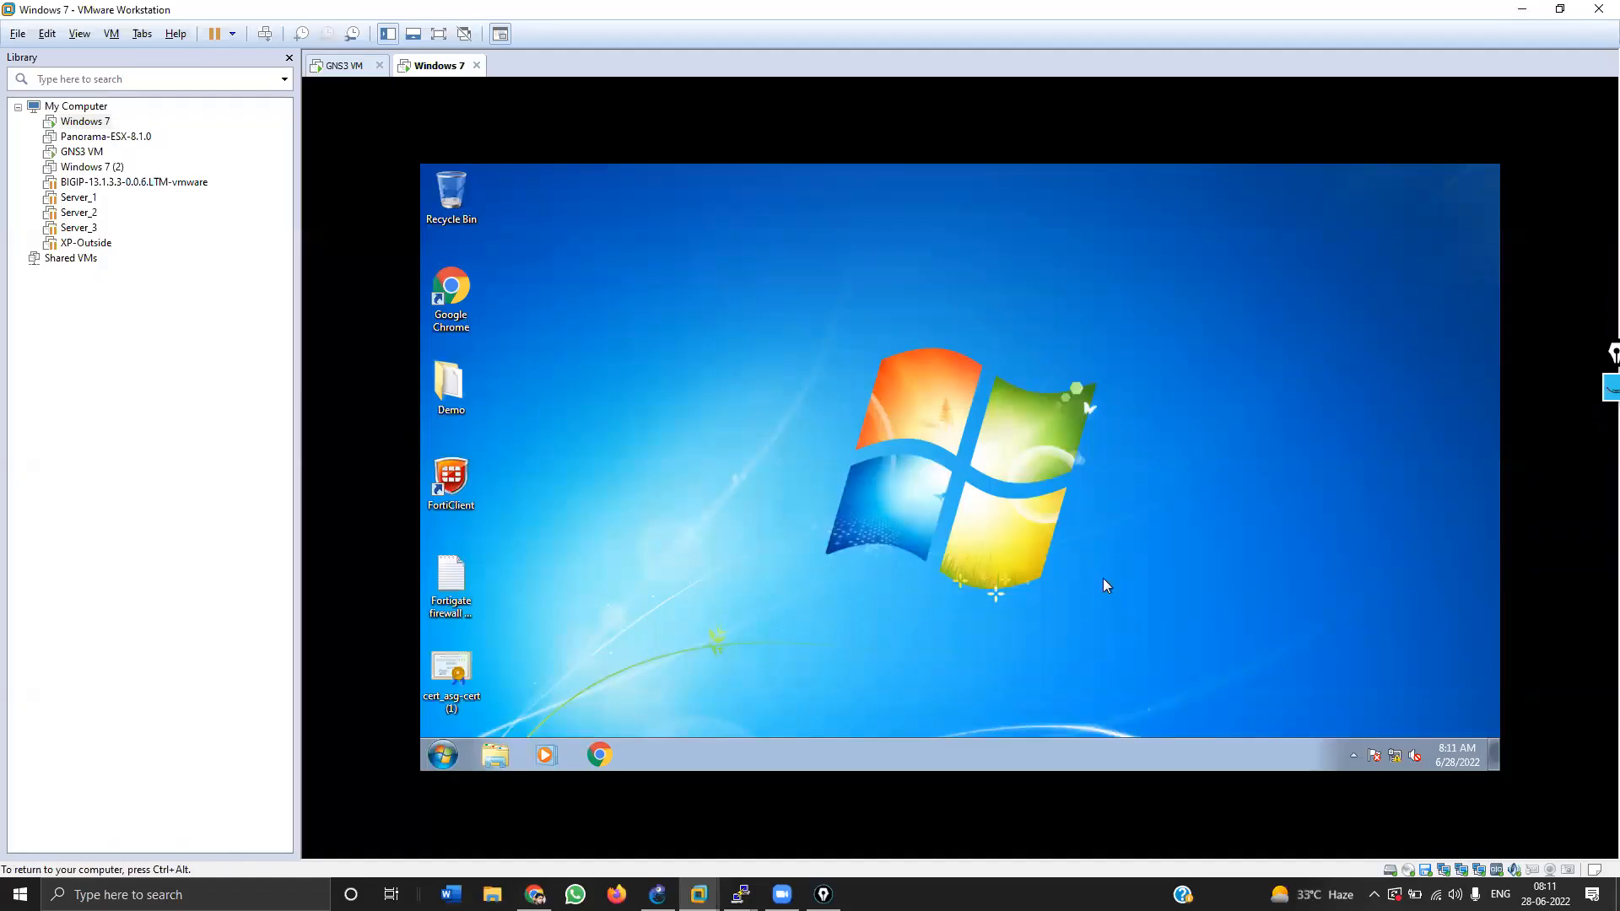
key("super+r")
type("n")
key("Down")
key("Return")
Step: Review Local Area Connection 2's IPv4 settings, close them, and disable the connection
left_click(1132, 273)
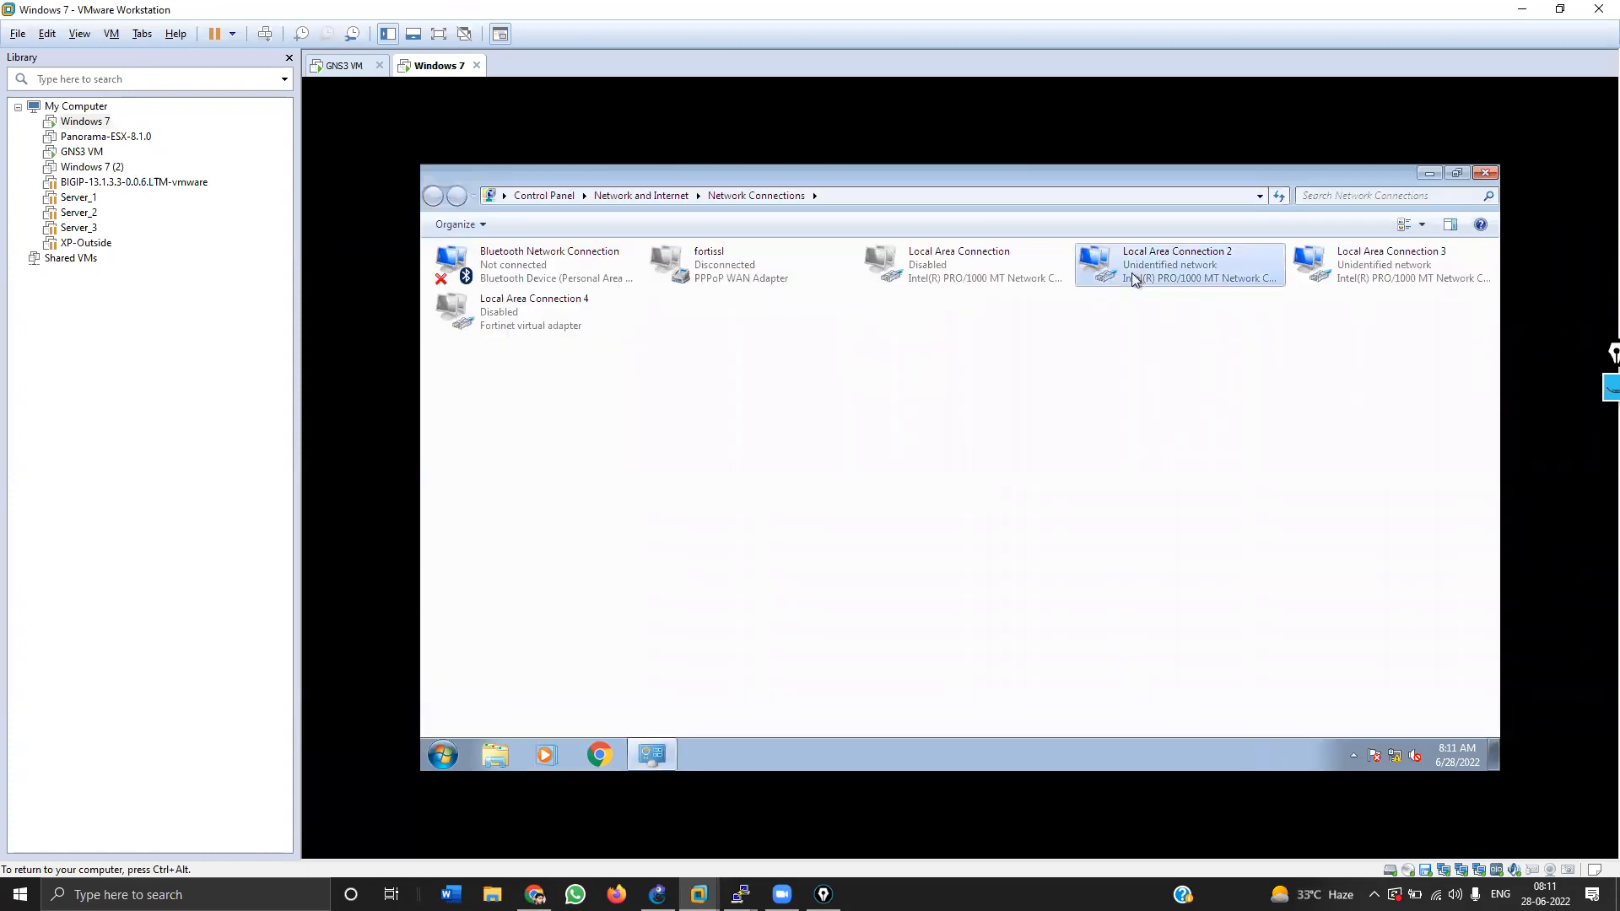
double_click(1133, 279)
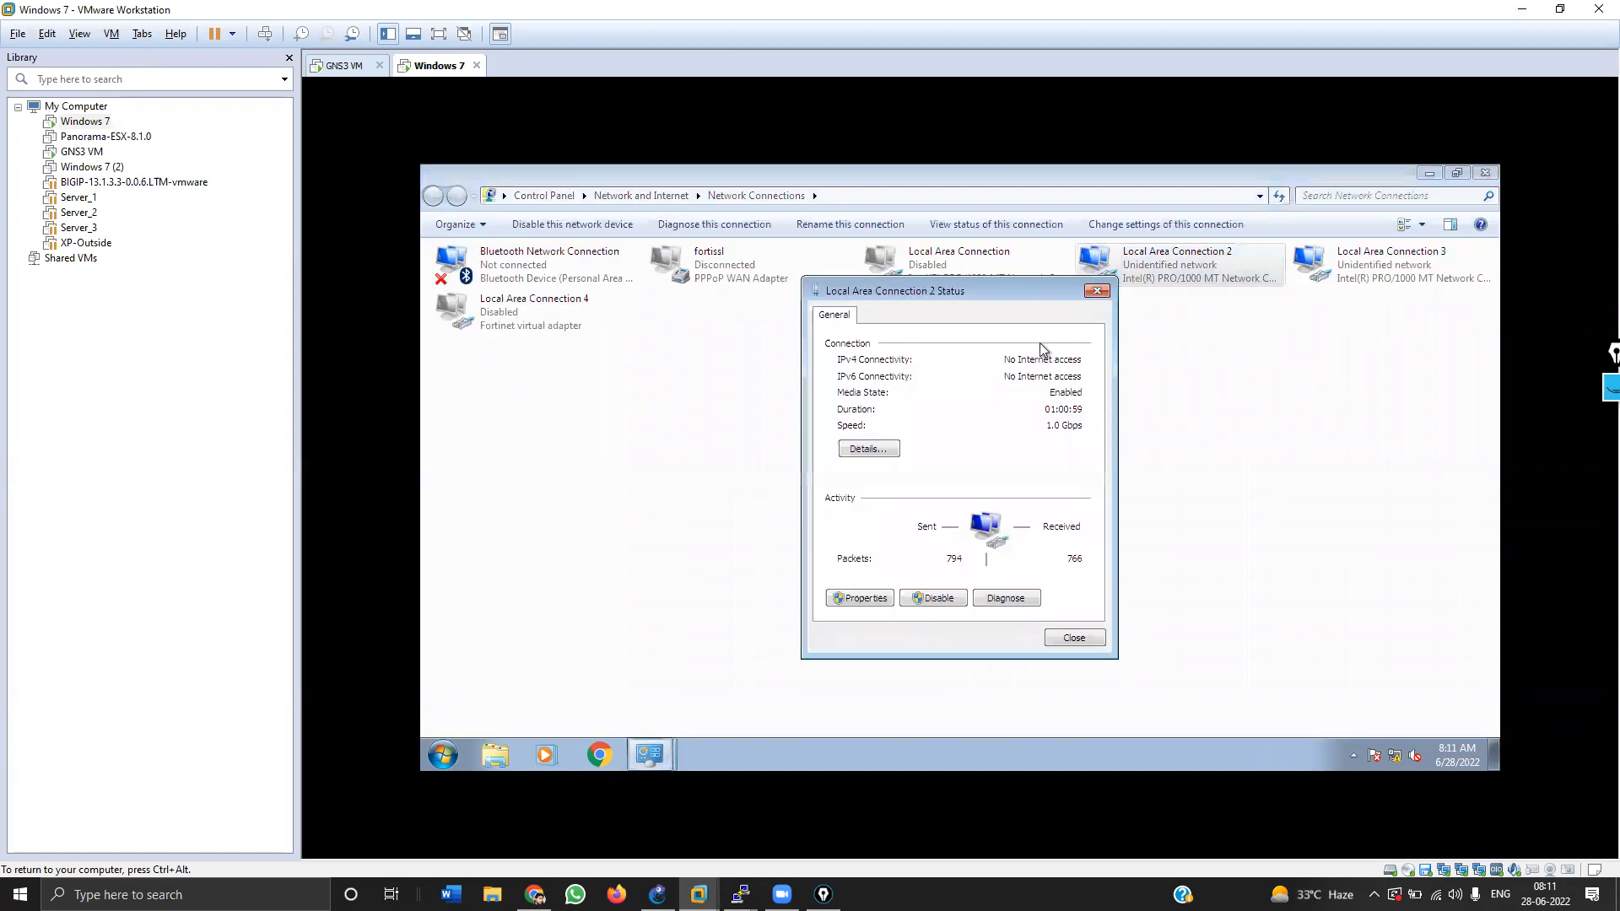
left_click(861, 597)
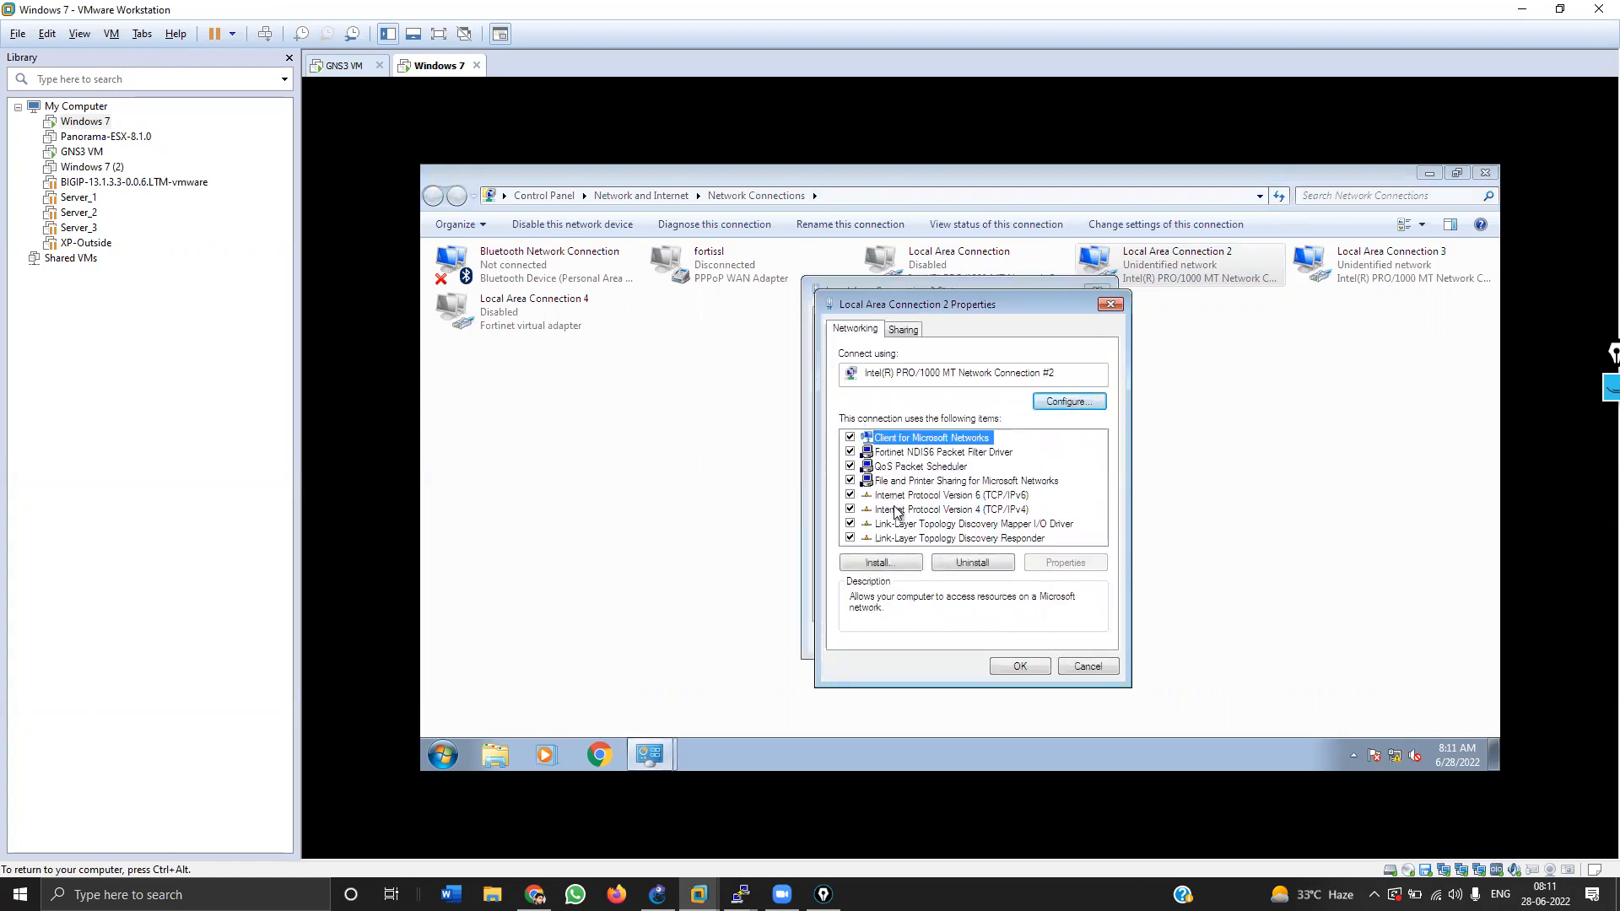
double_click(896, 510)
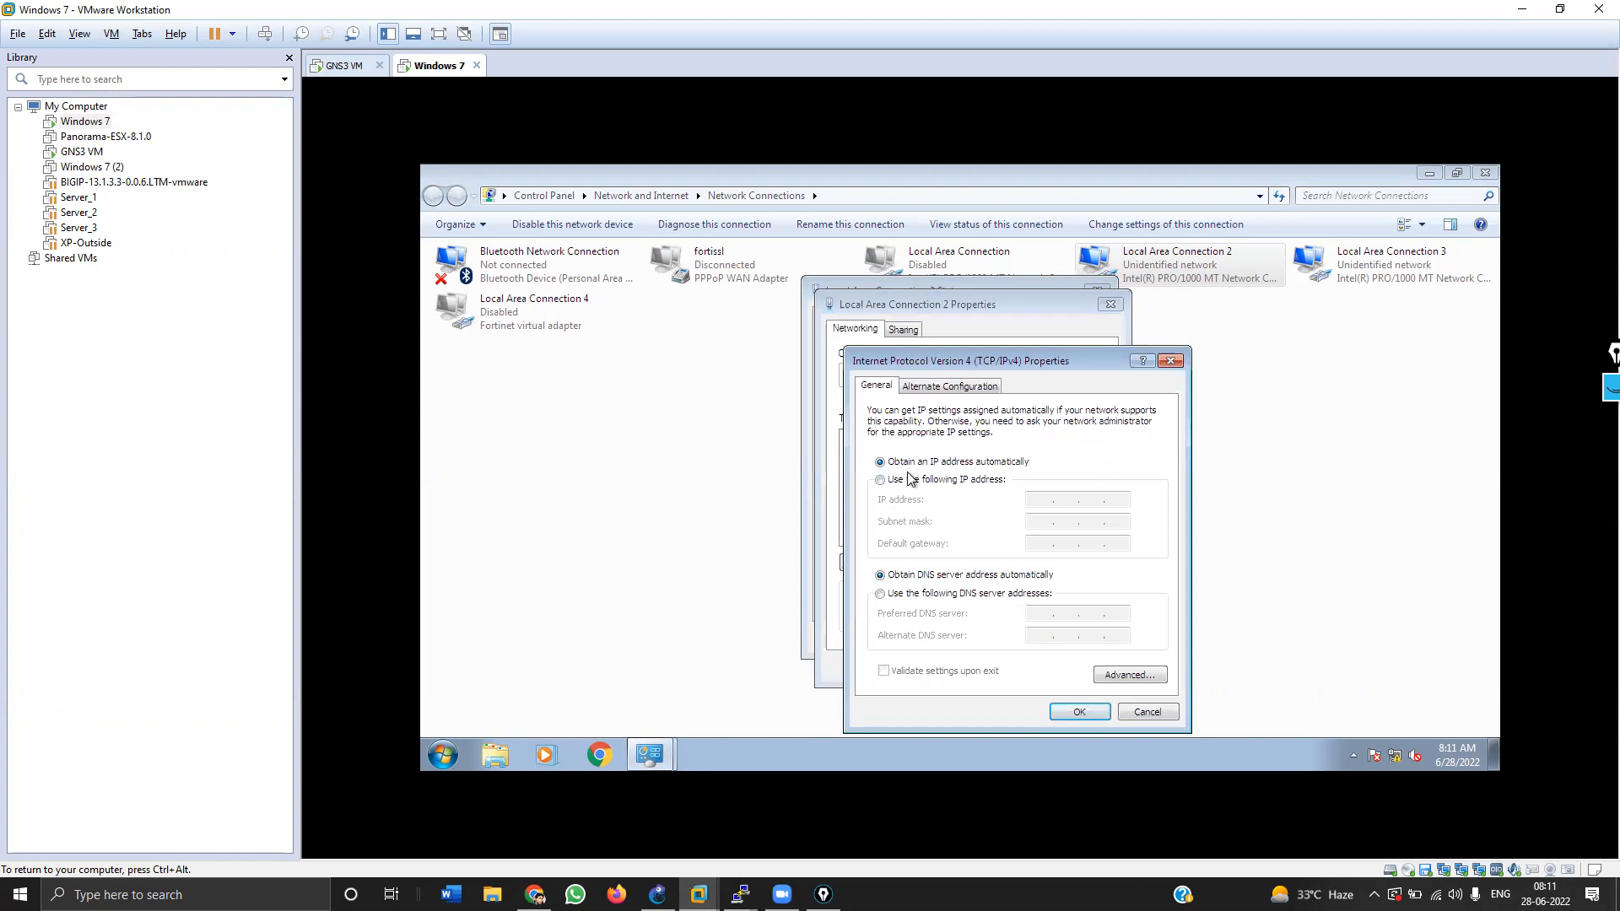
left_click(909, 480)
left_click(1133, 712)
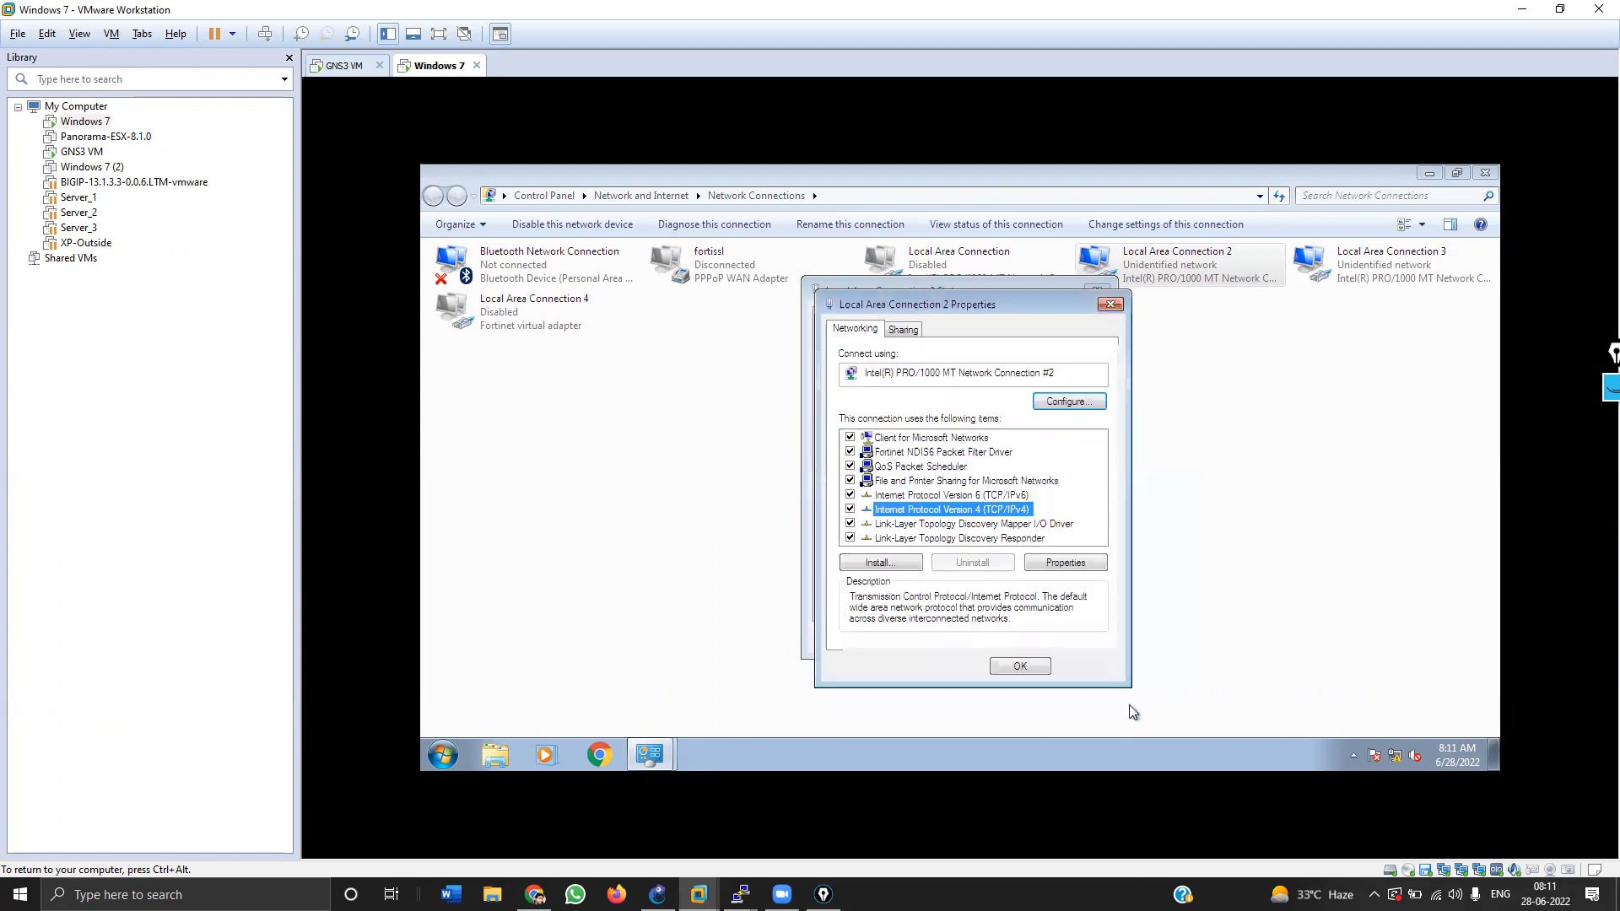
left_click(1065, 666)
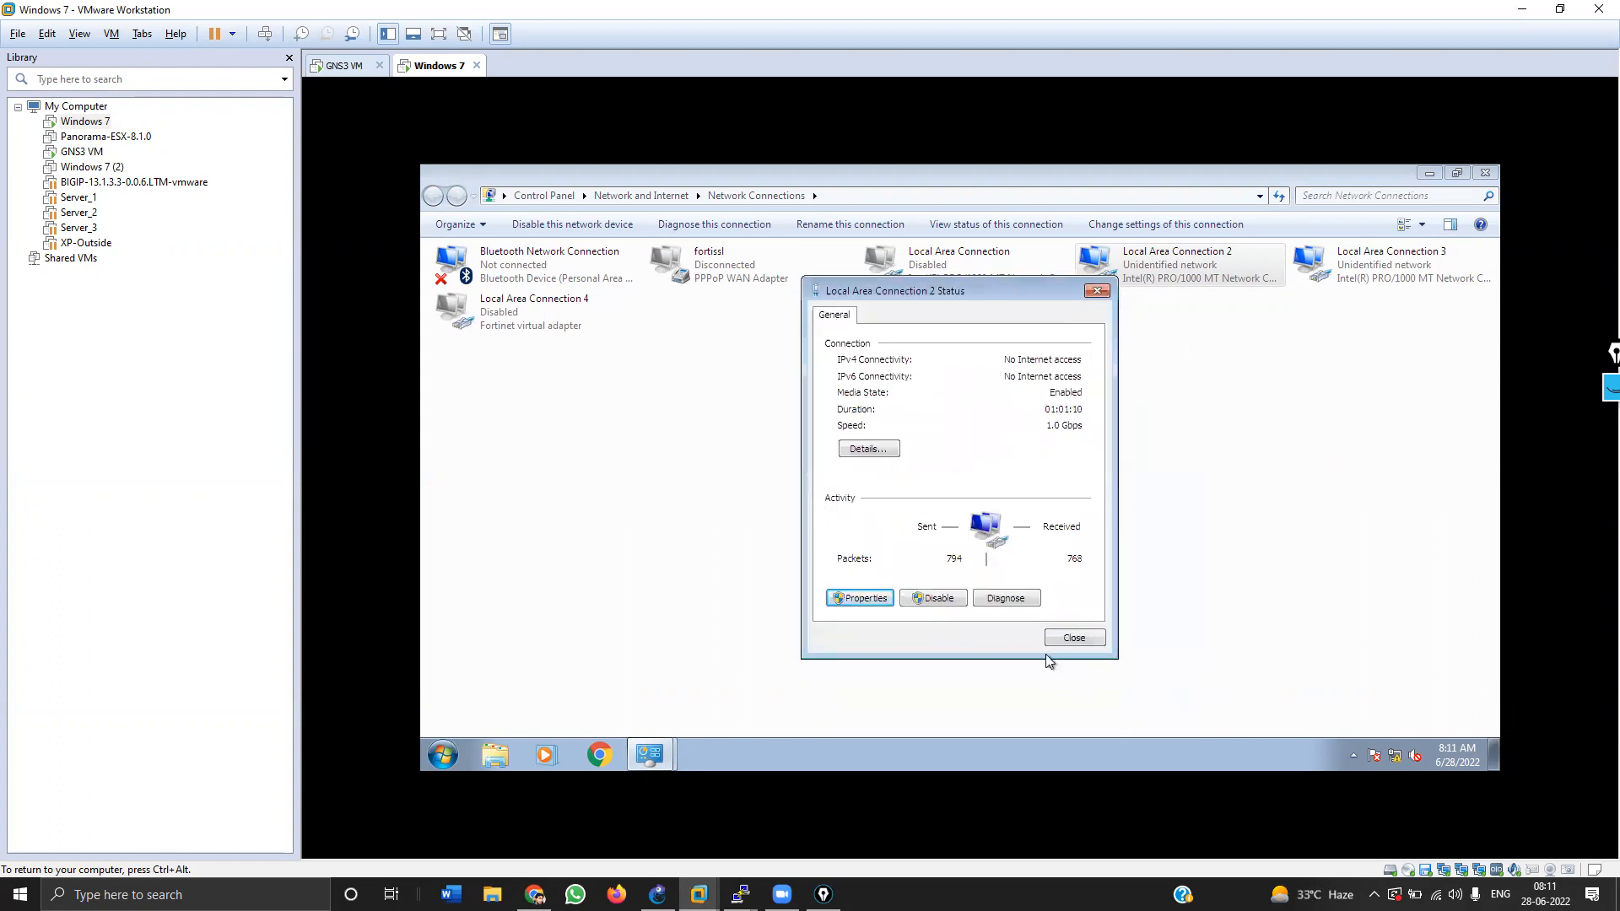
left_click(1071, 639)
right_click(1171, 266)
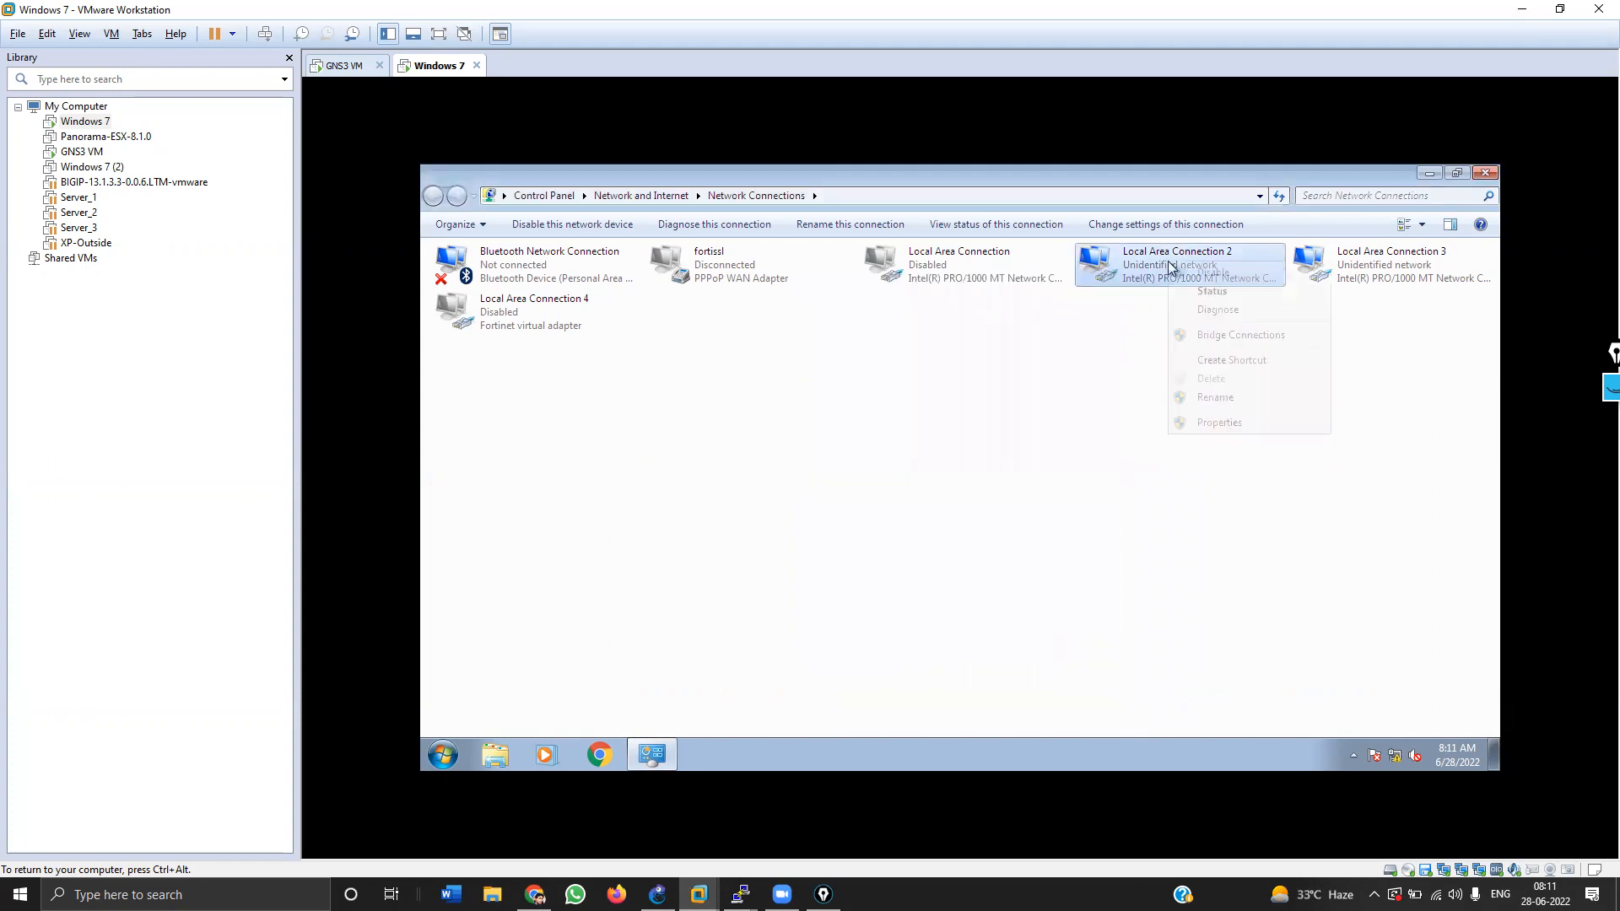
left_click(1187, 271)
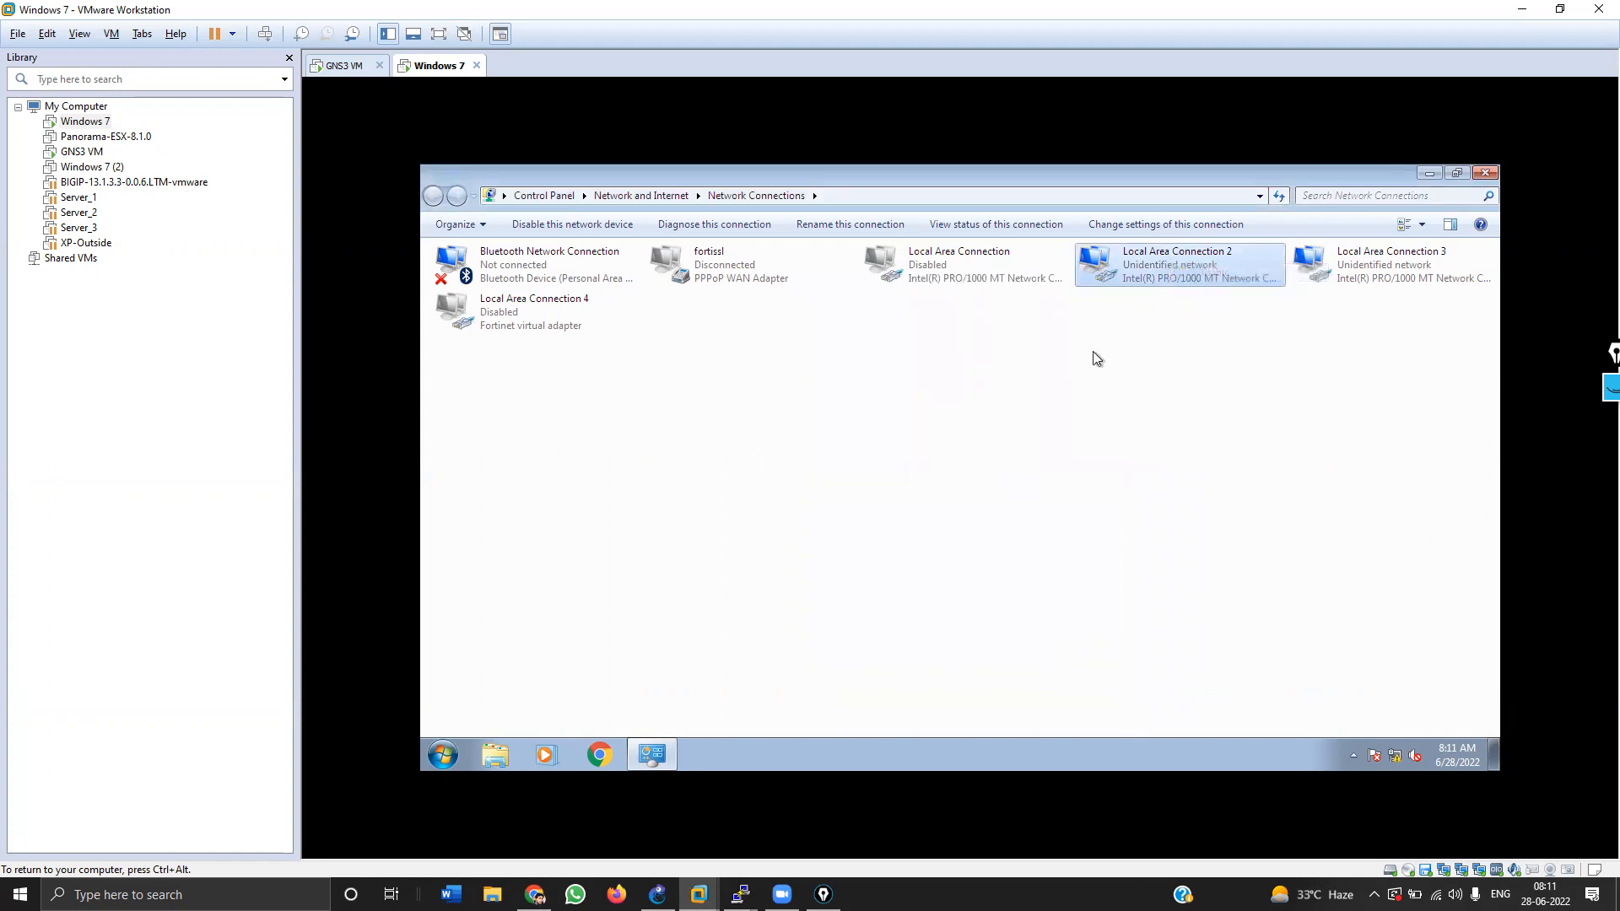
Step: Enable Local Area Connection and look over its status and properties
right_click(987, 268)
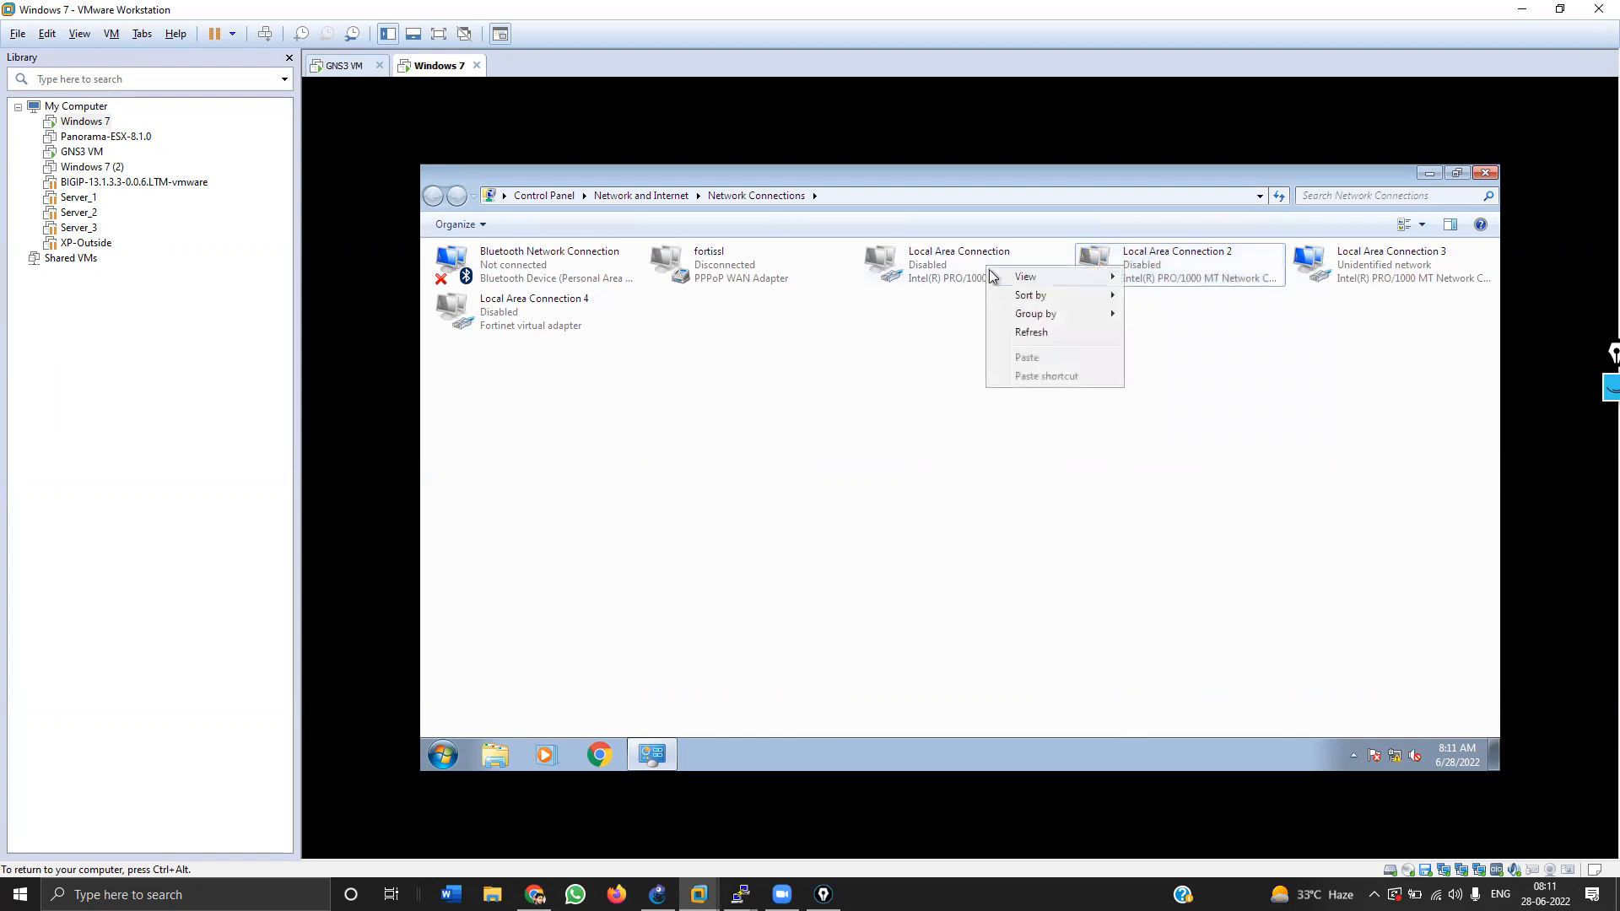
left_click(955, 276)
right_click(954, 275)
left_click(965, 287)
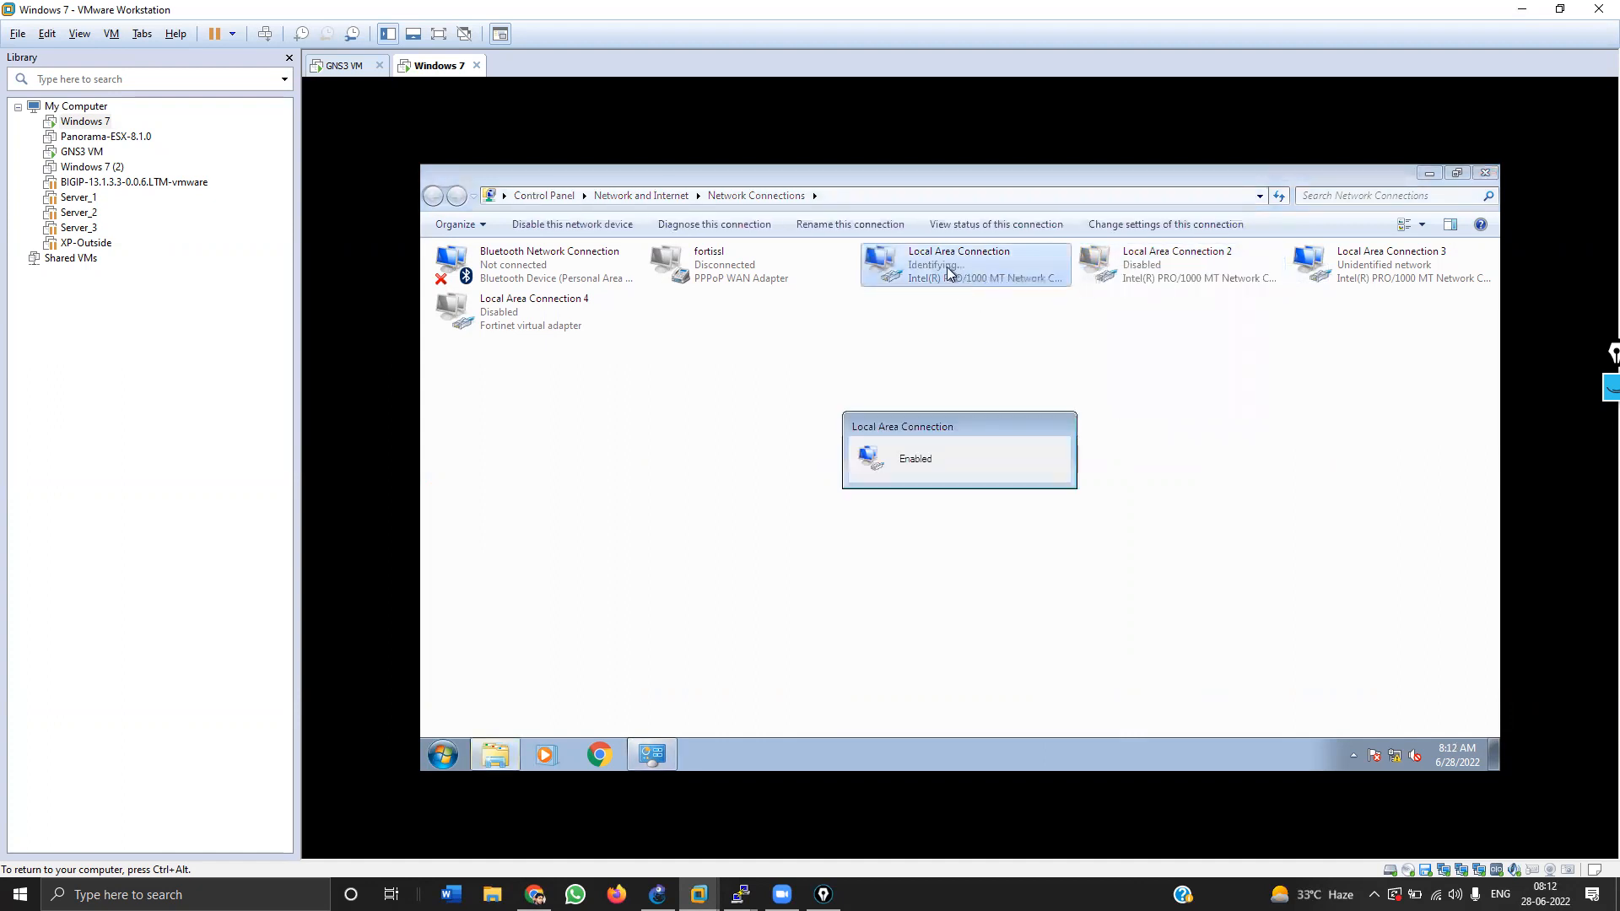
double_click(962, 279)
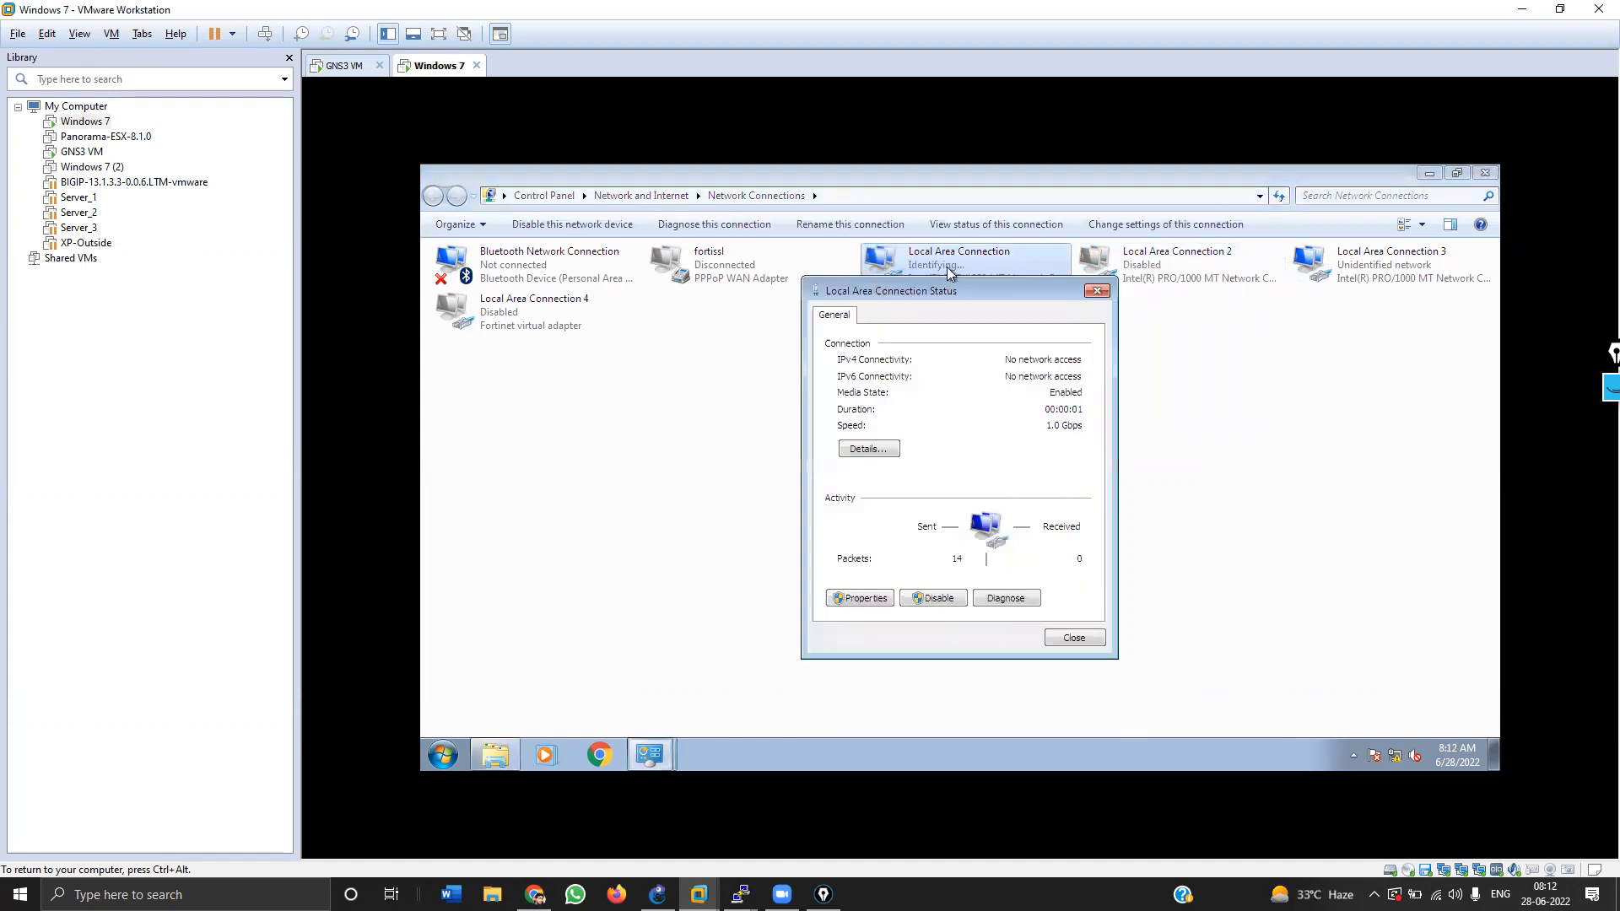
left_click(860, 597)
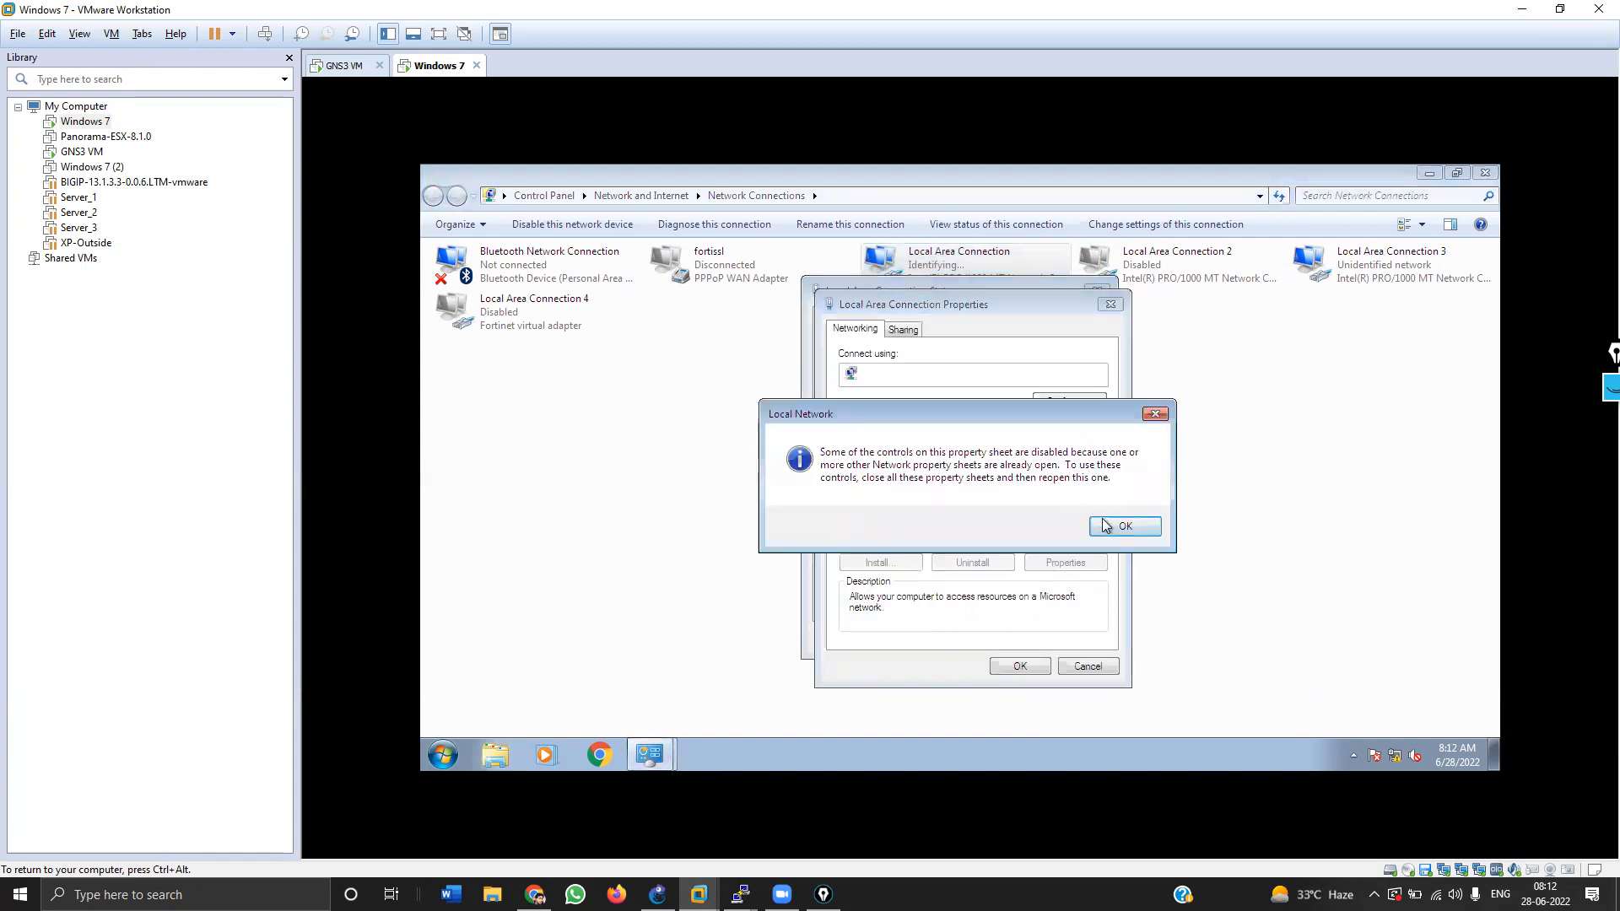
left_click(1105, 527)
left_click(966, 510)
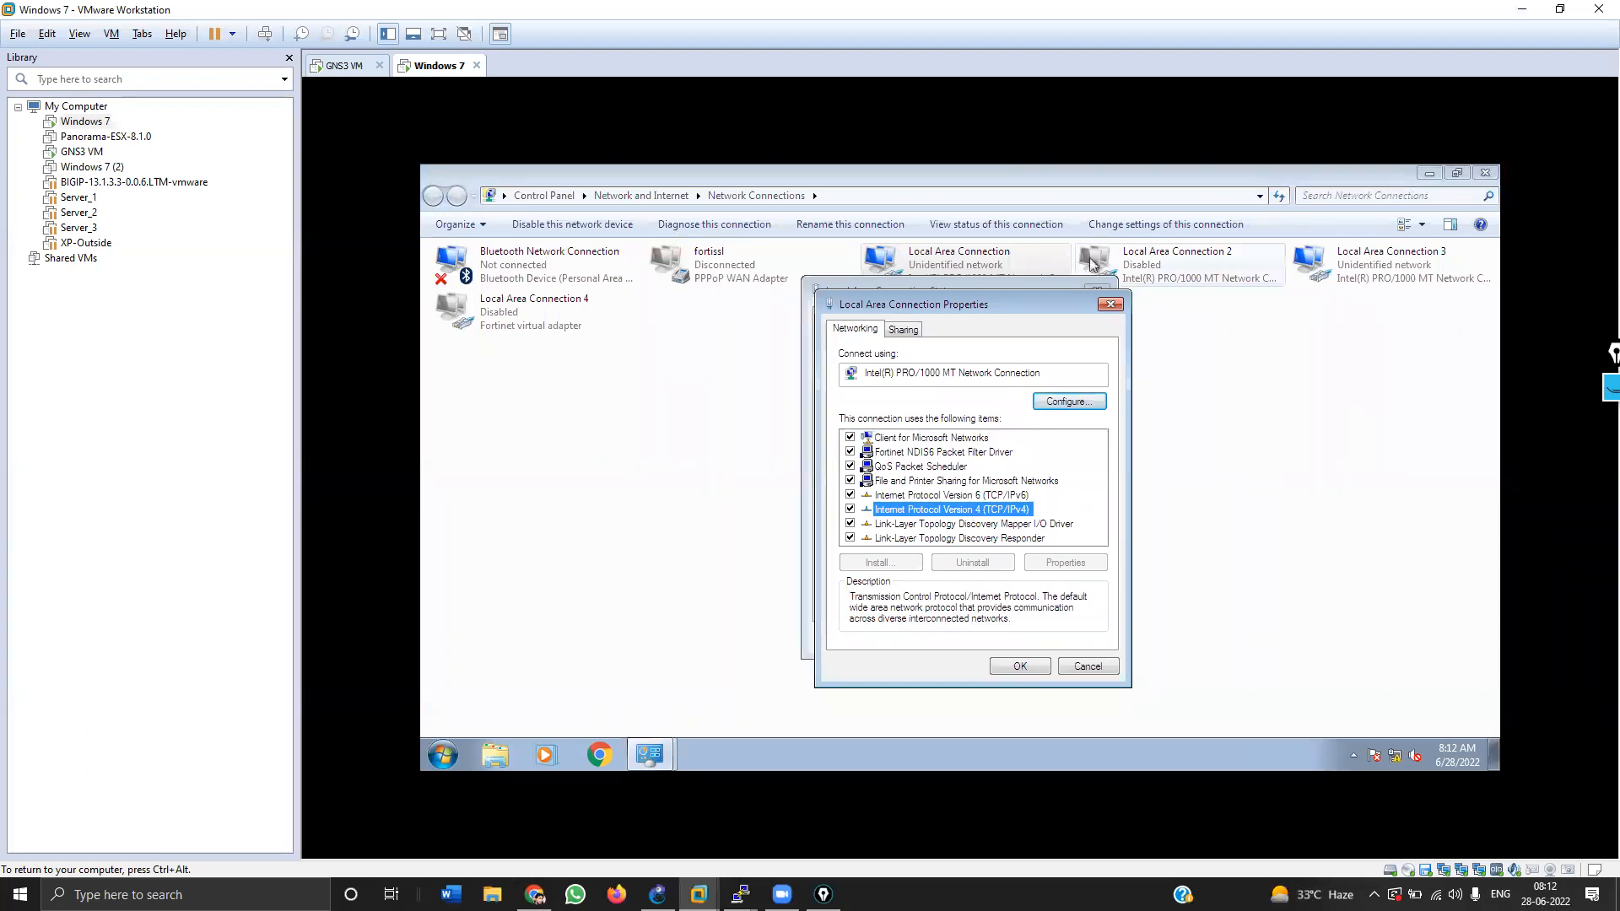
left_click(1107, 304)
left_click(1096, 292)
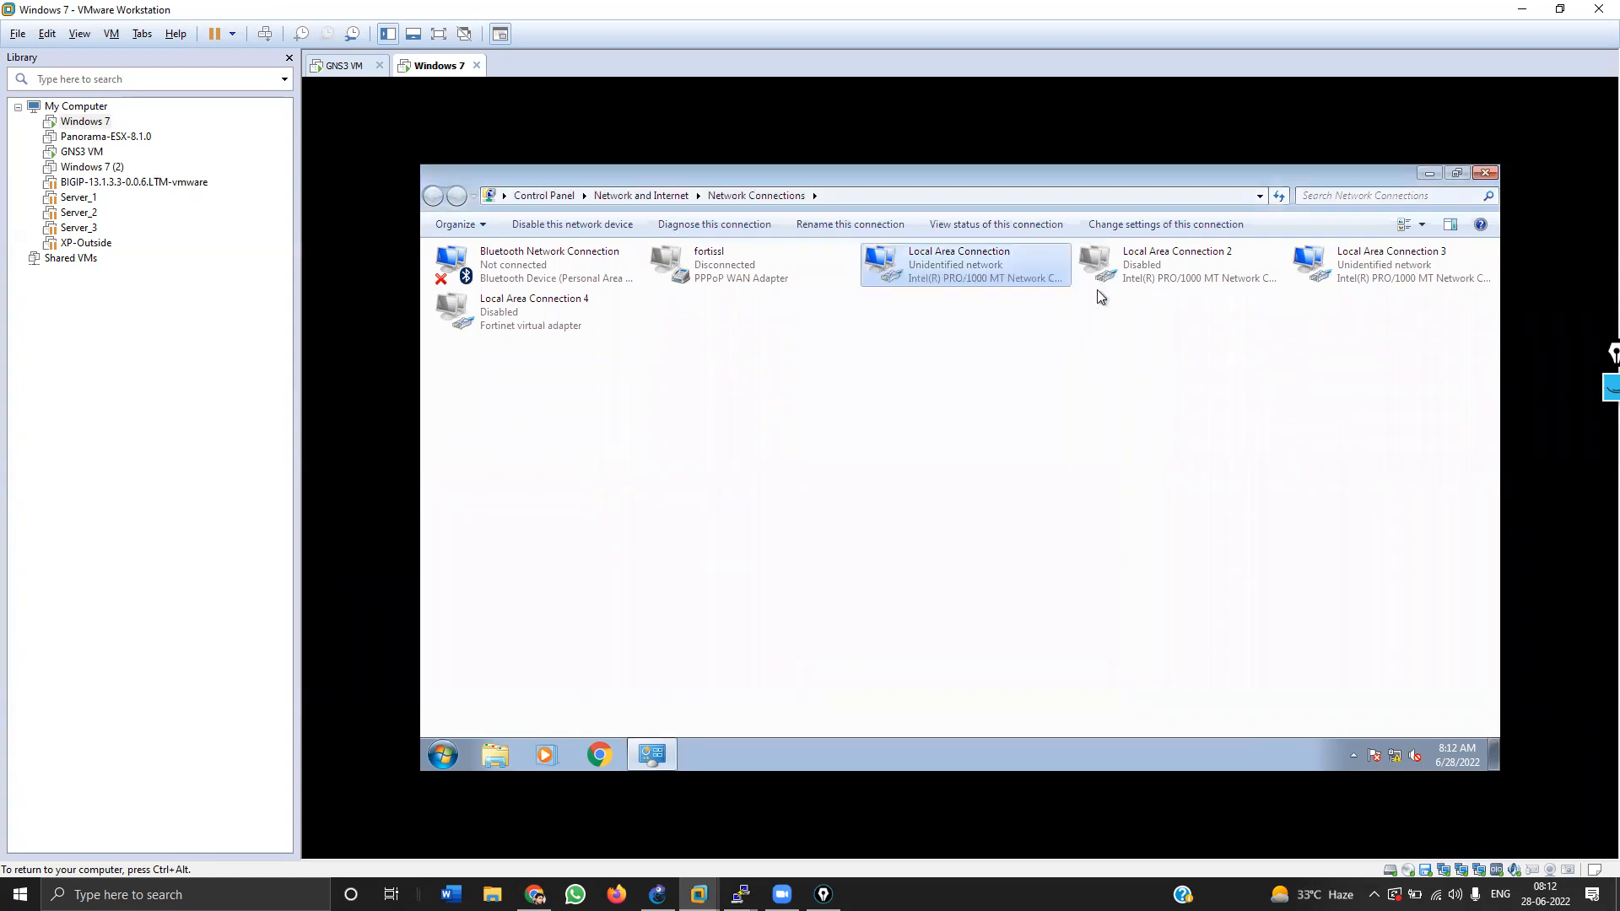
Step: Set Local Area Connection's IPv4 to obtain the IP address and DNS servers automatically
right_click(954, 272)
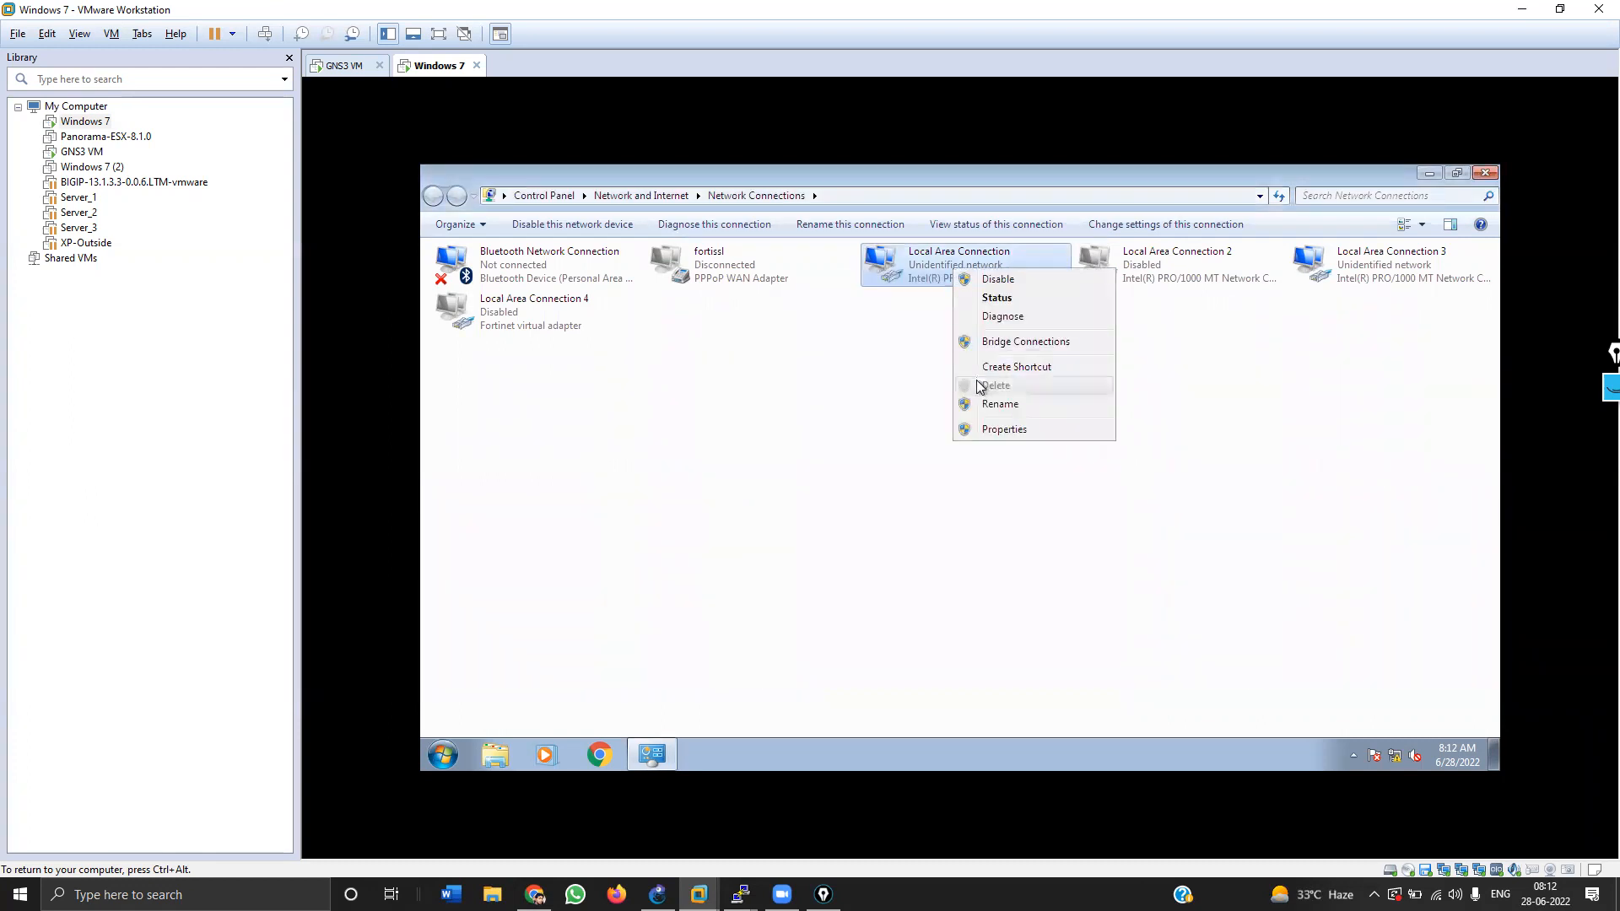
left_click(985, 429)
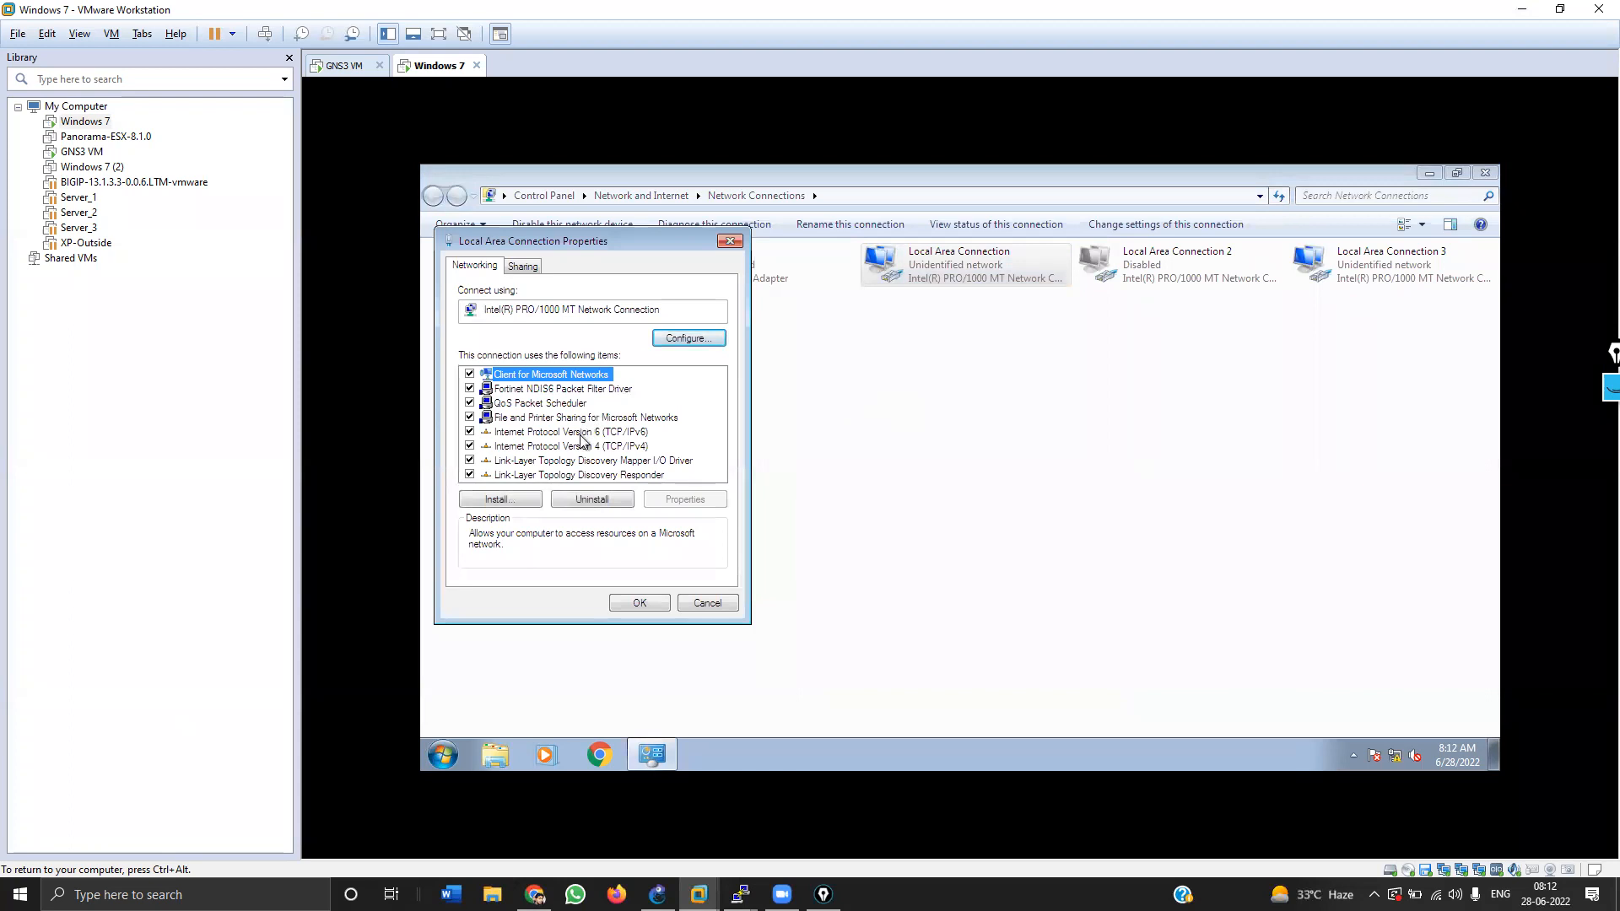
left_click(580, 433)
double_click(580, 447)
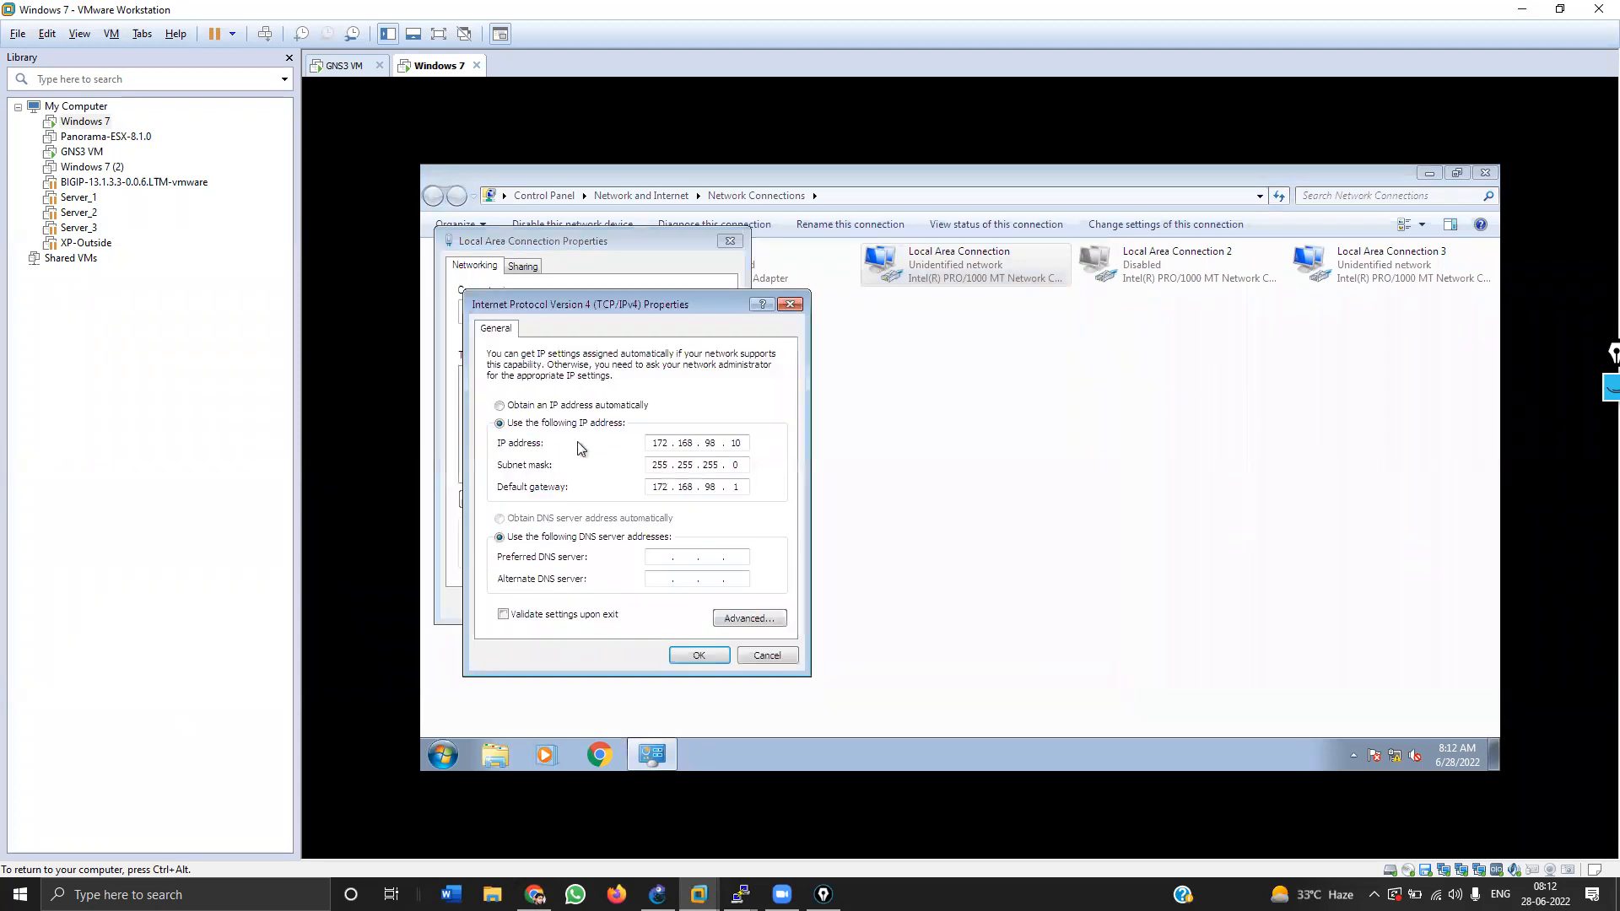
left_click(577, 406)
left_click(545, 519)
left_click(699, 654)
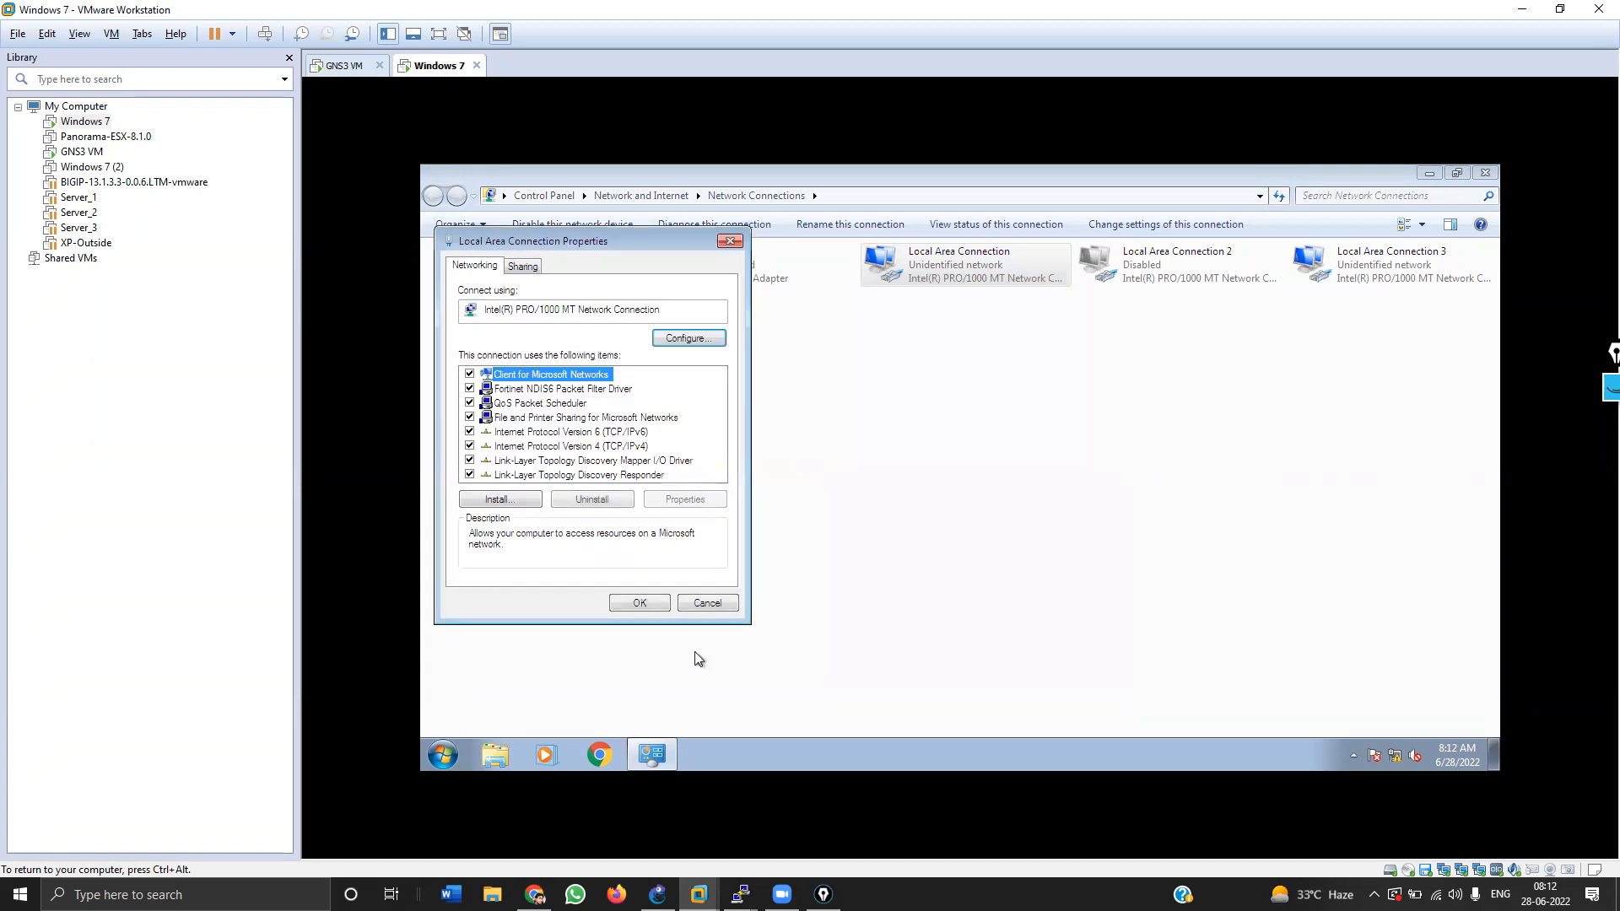
left_click(646, 604)
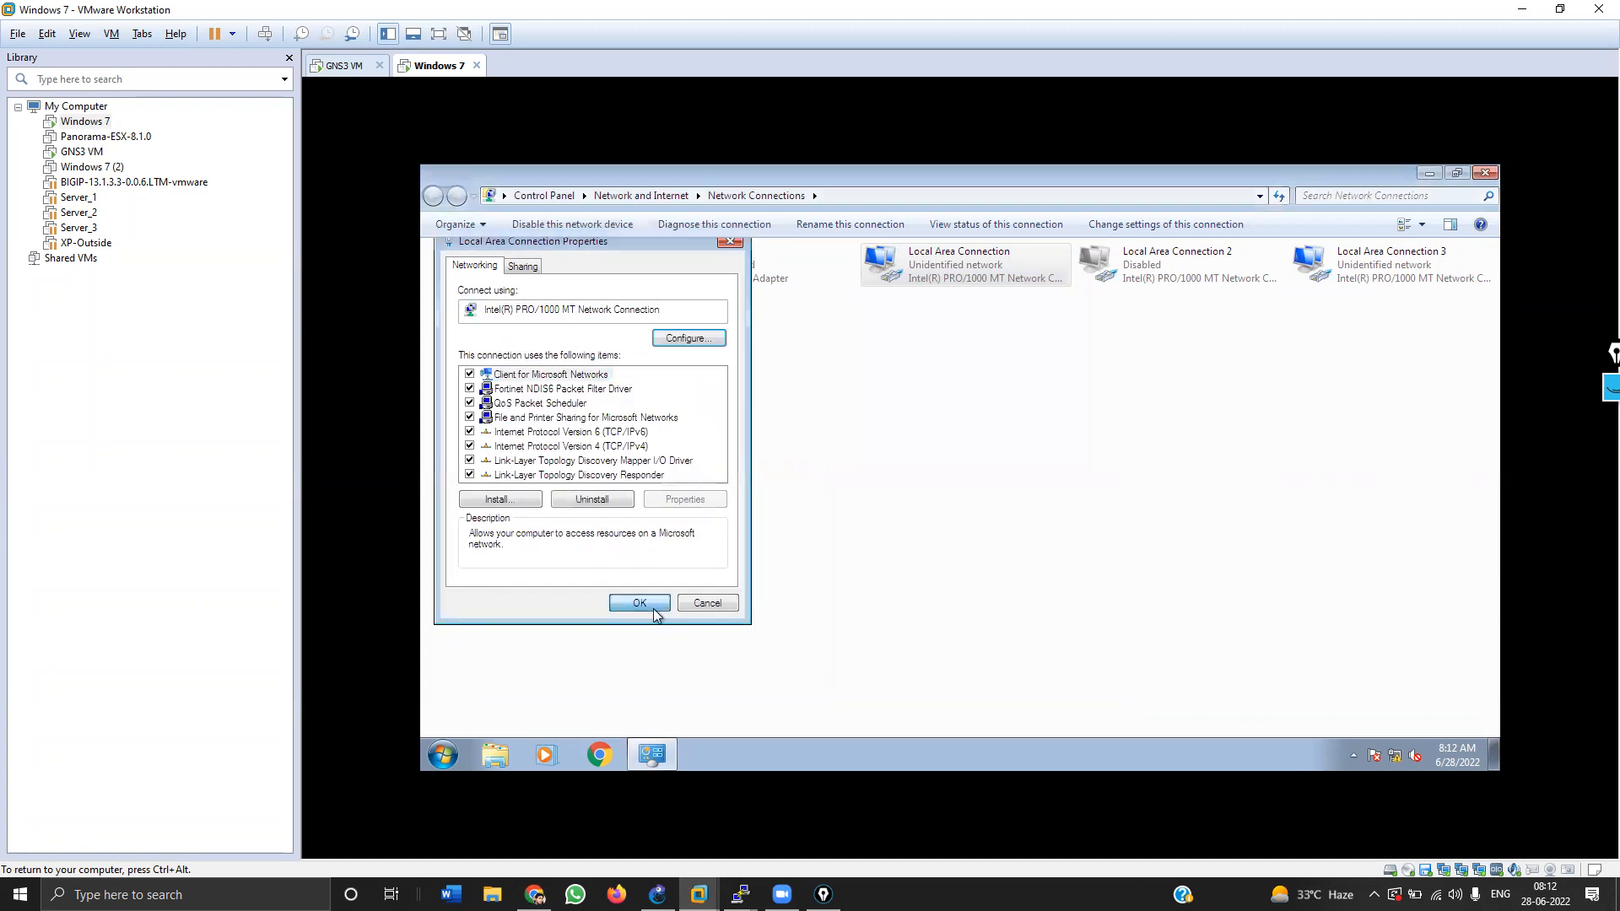
Step: Confirm the connection received 10.2.0.129, then minimize VMware and return to GNS3
double_click(908, 275)
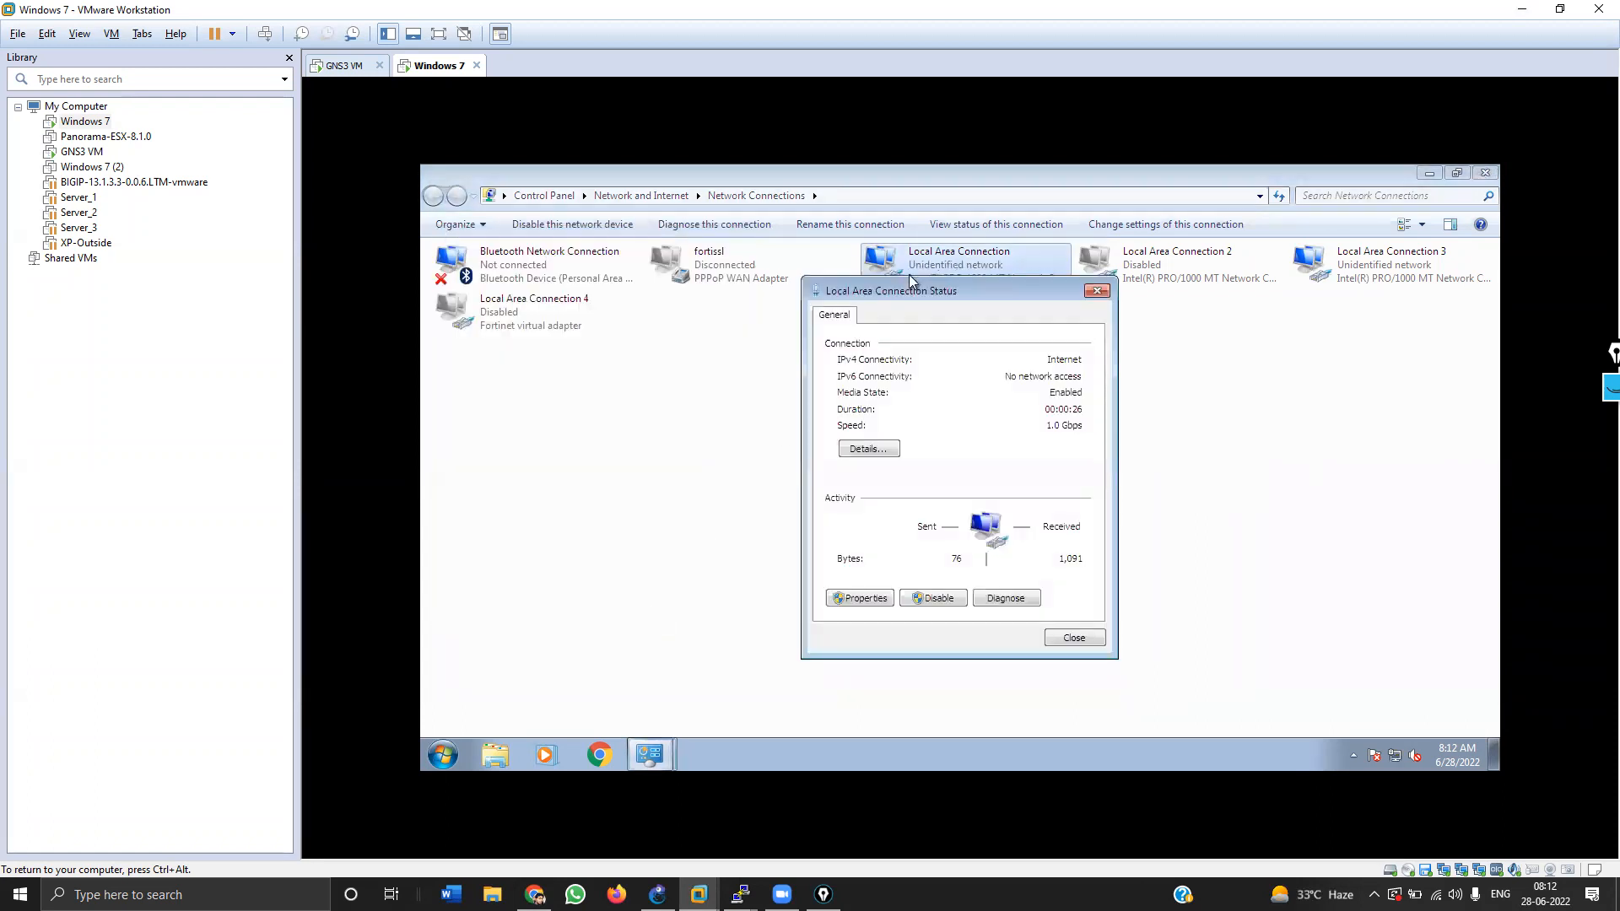
left_click(869, 449)
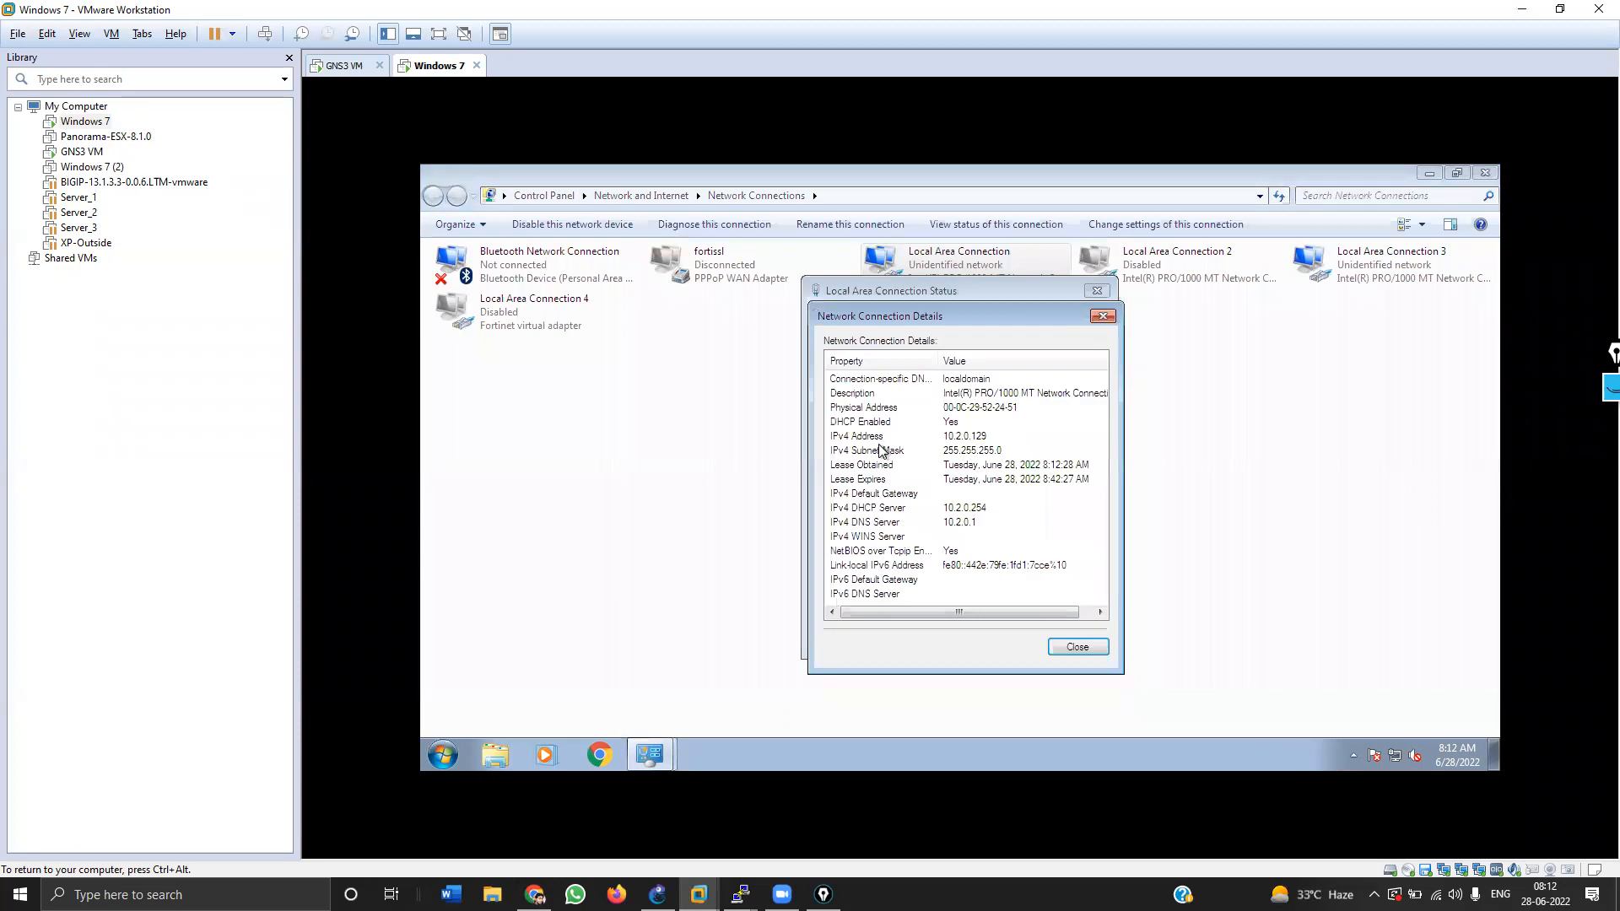
left_click(1101, 318)
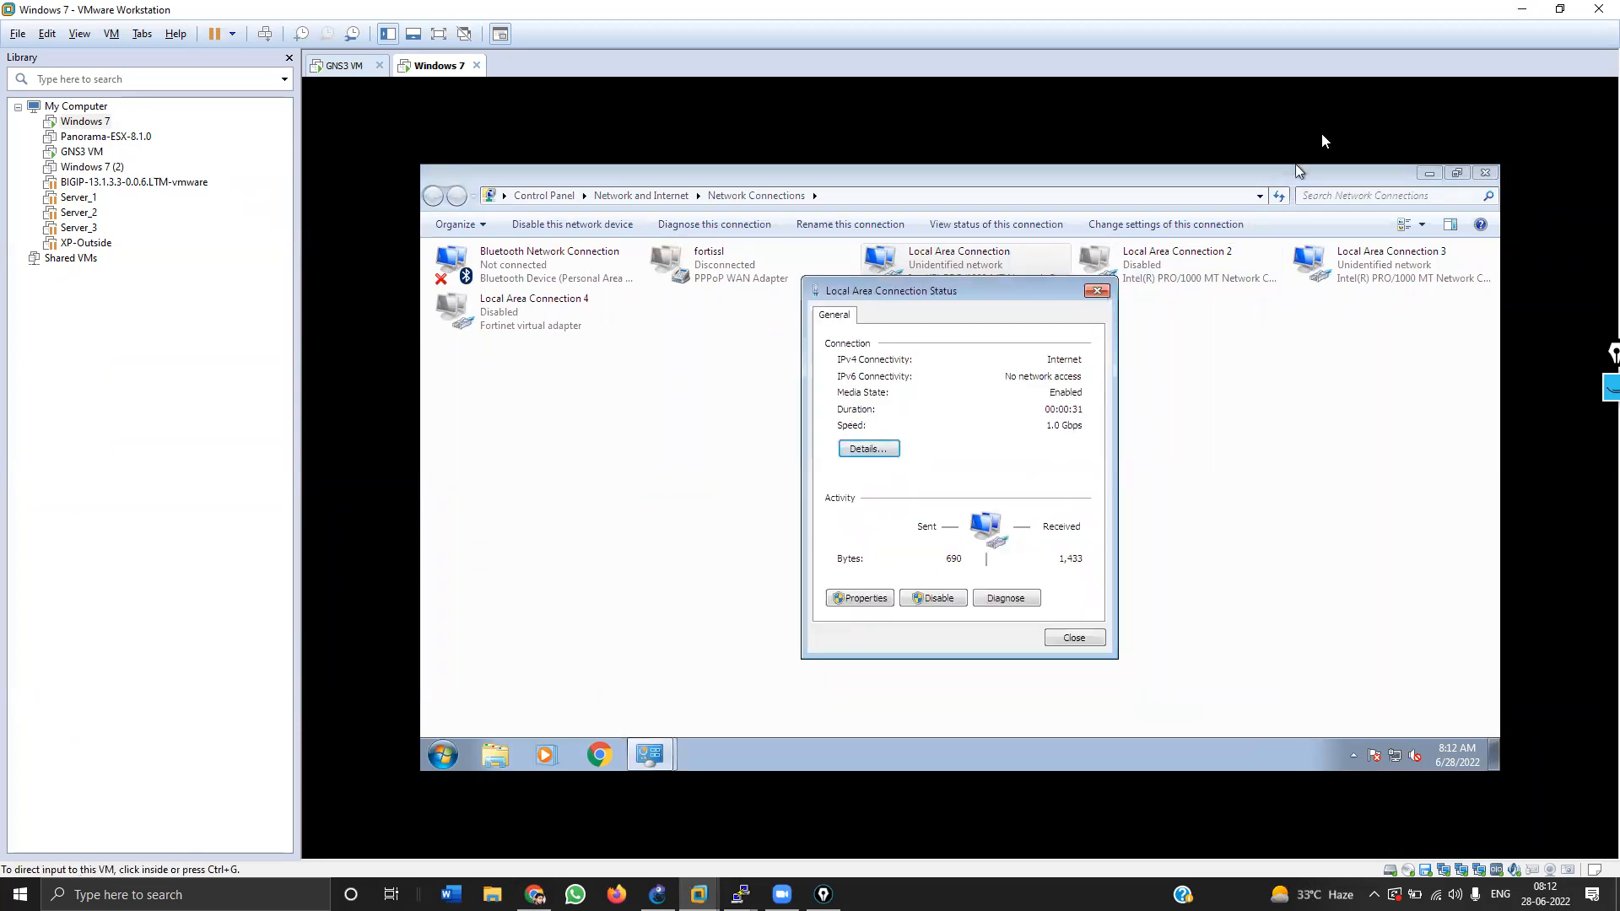
left_click(1521, 9)
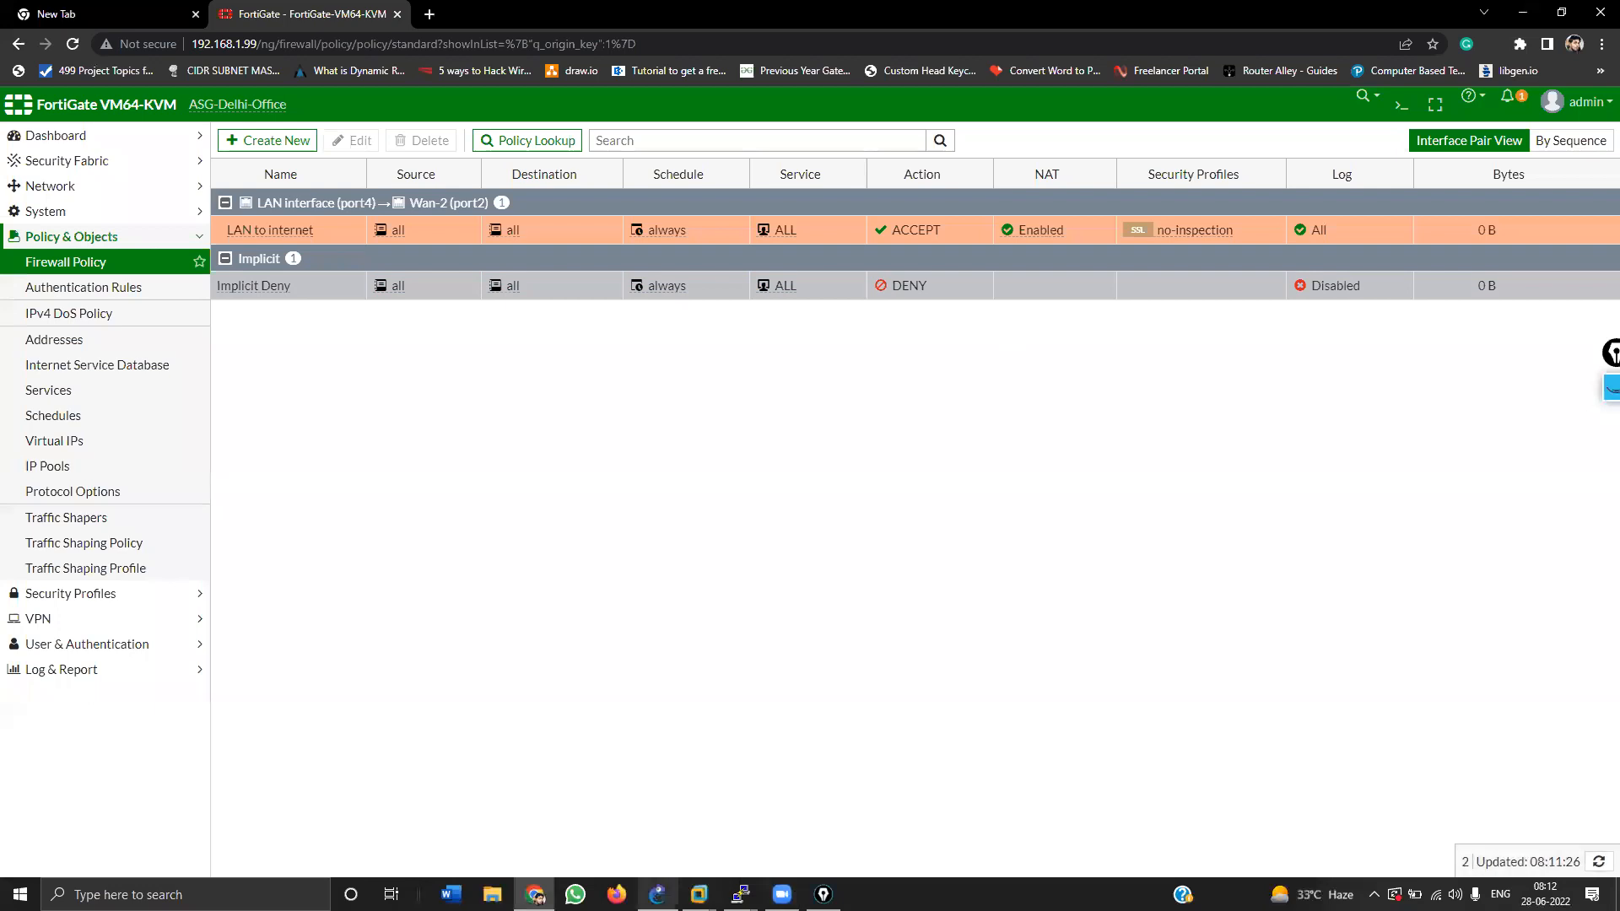
left_click(657, 894)
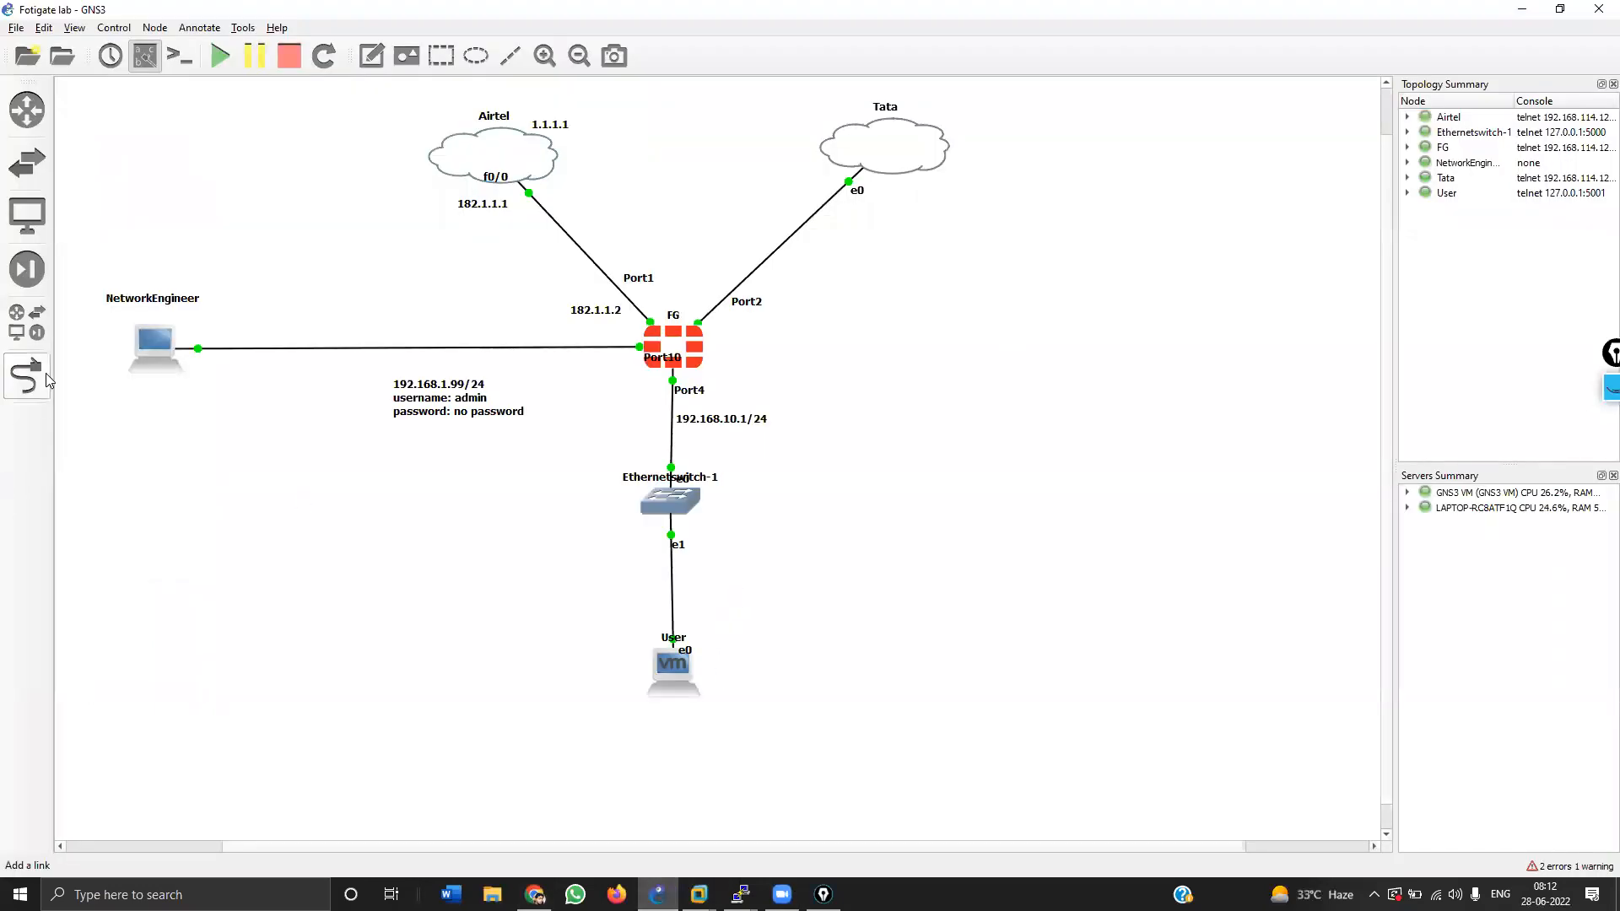
Step: Replace the switch–User link with one from User Ethernet2 to switch port Ethernet1
right_click(672, 573)
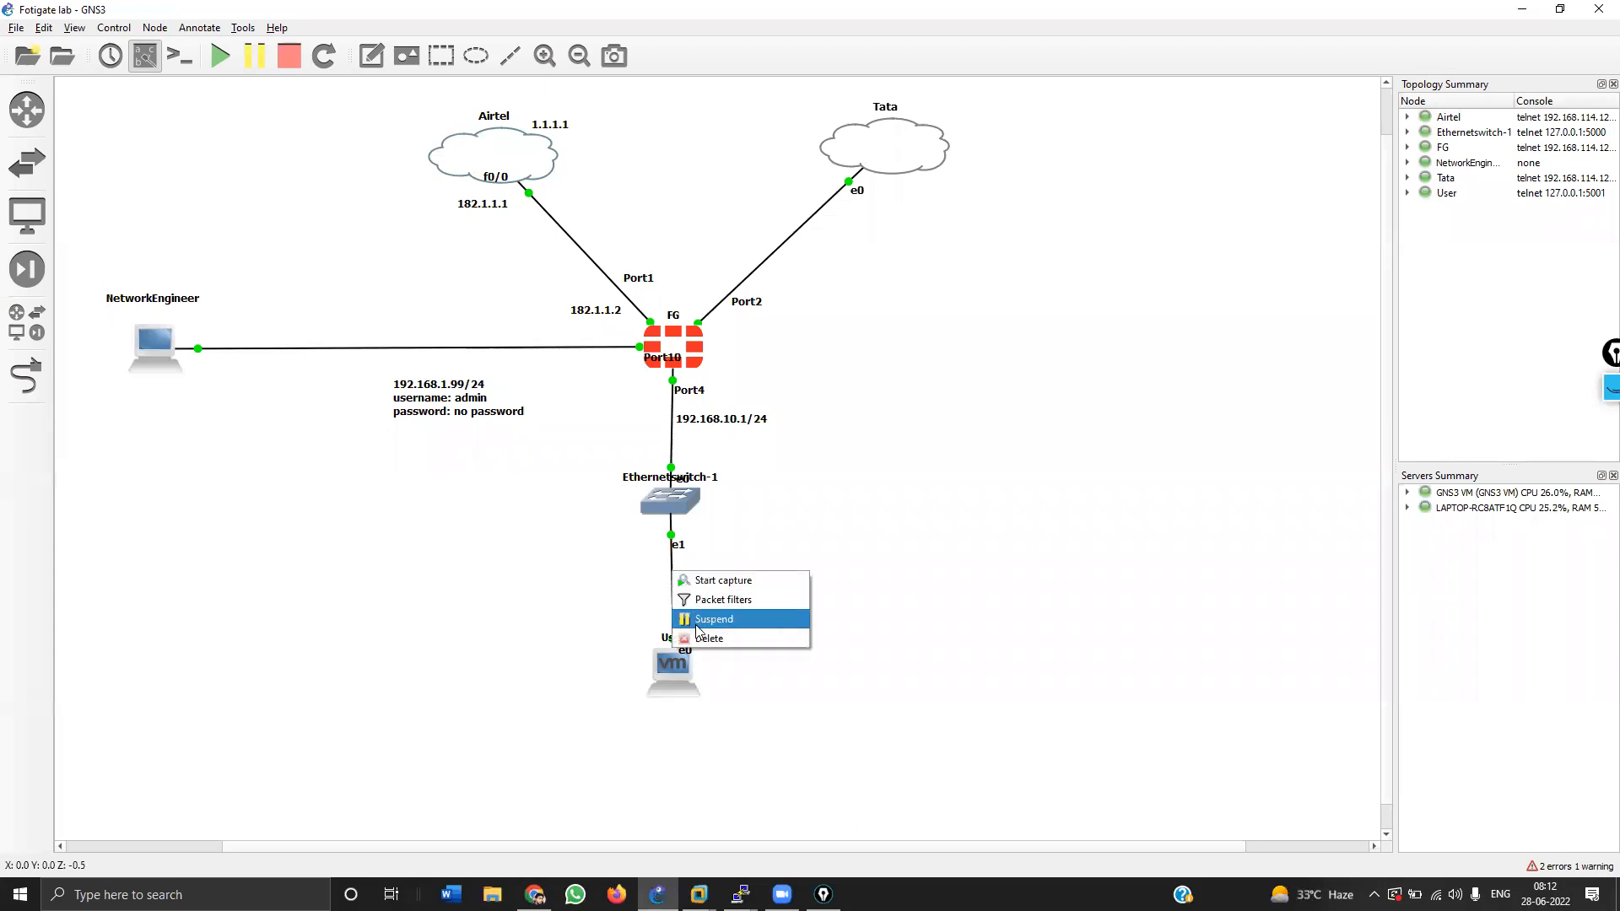
left_click(699, 640)
left_click(27, 375)
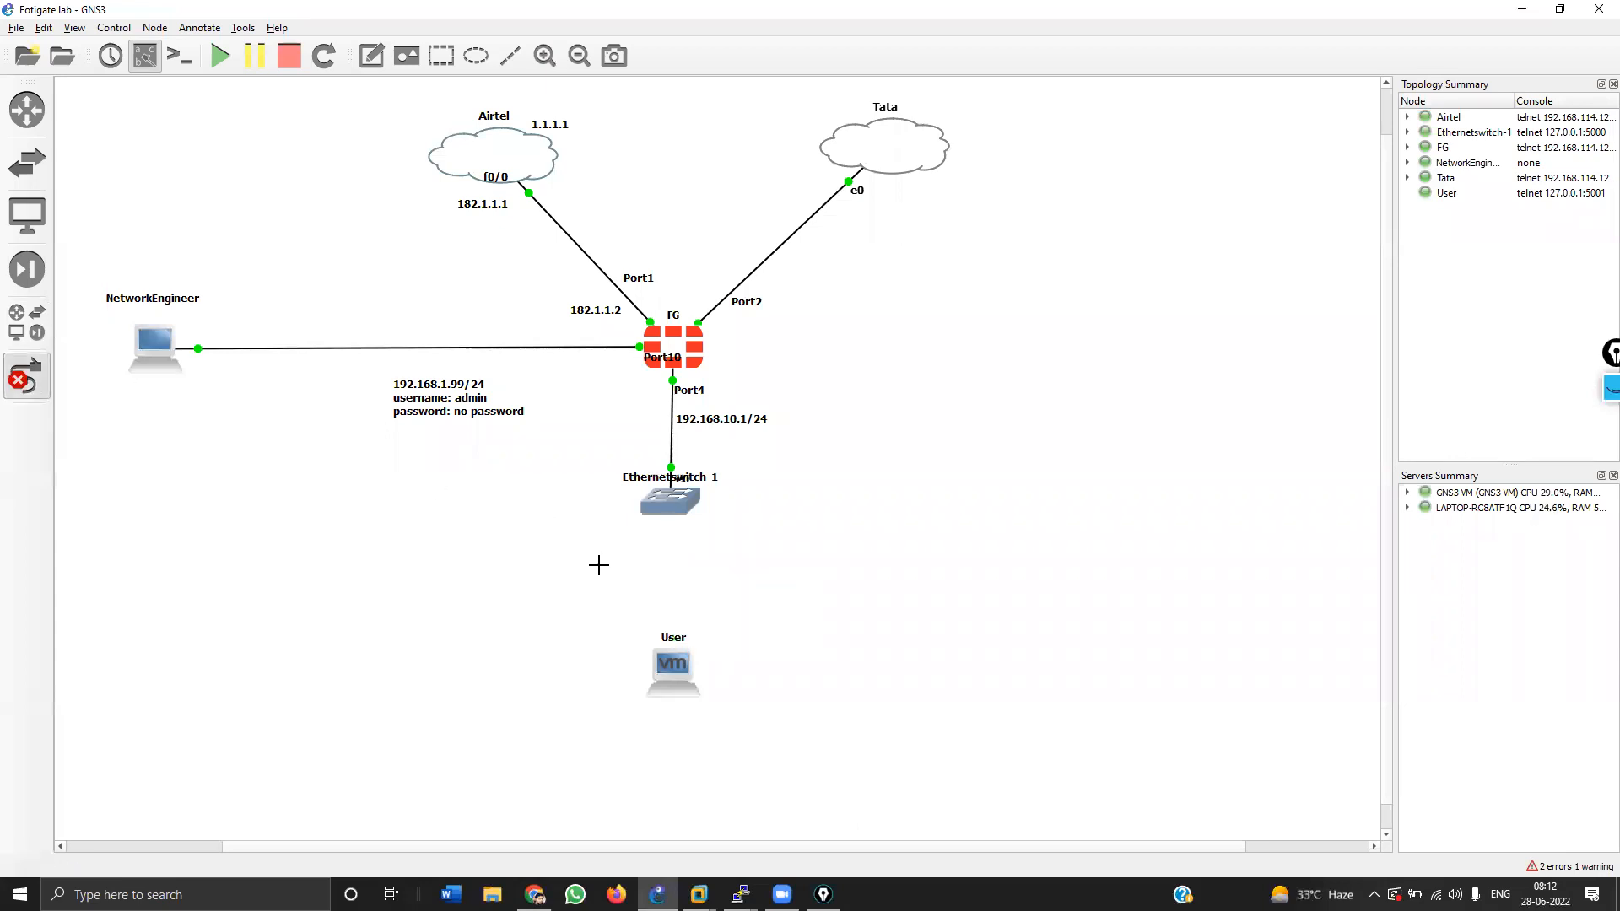
left_click(677, 675)
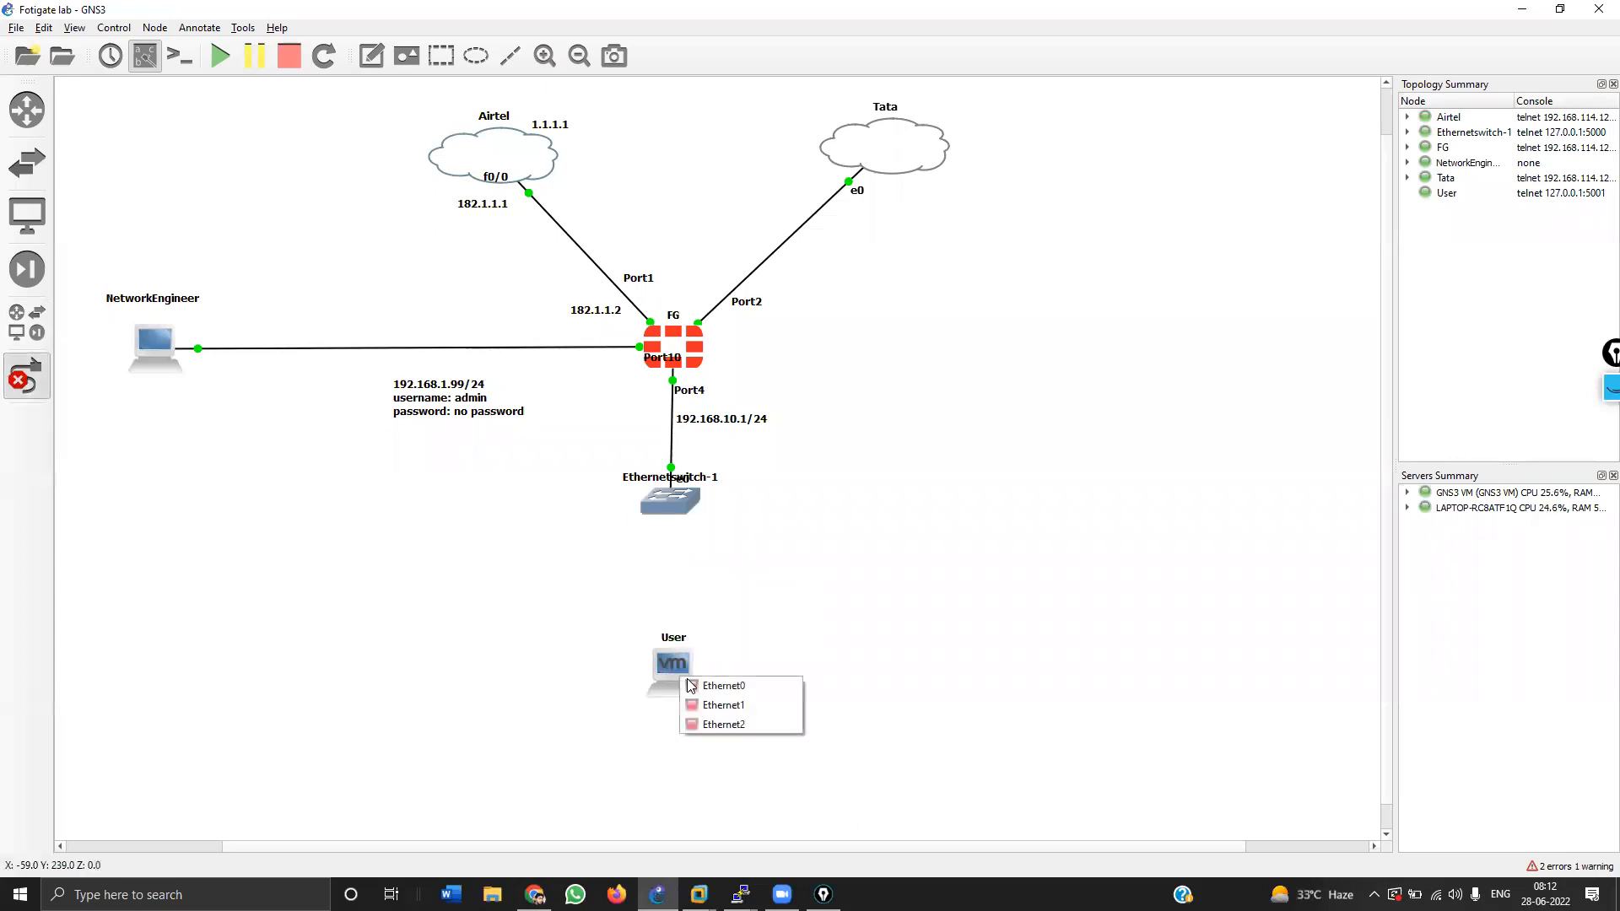
left_click(708, 723)
left_click(676, 503)
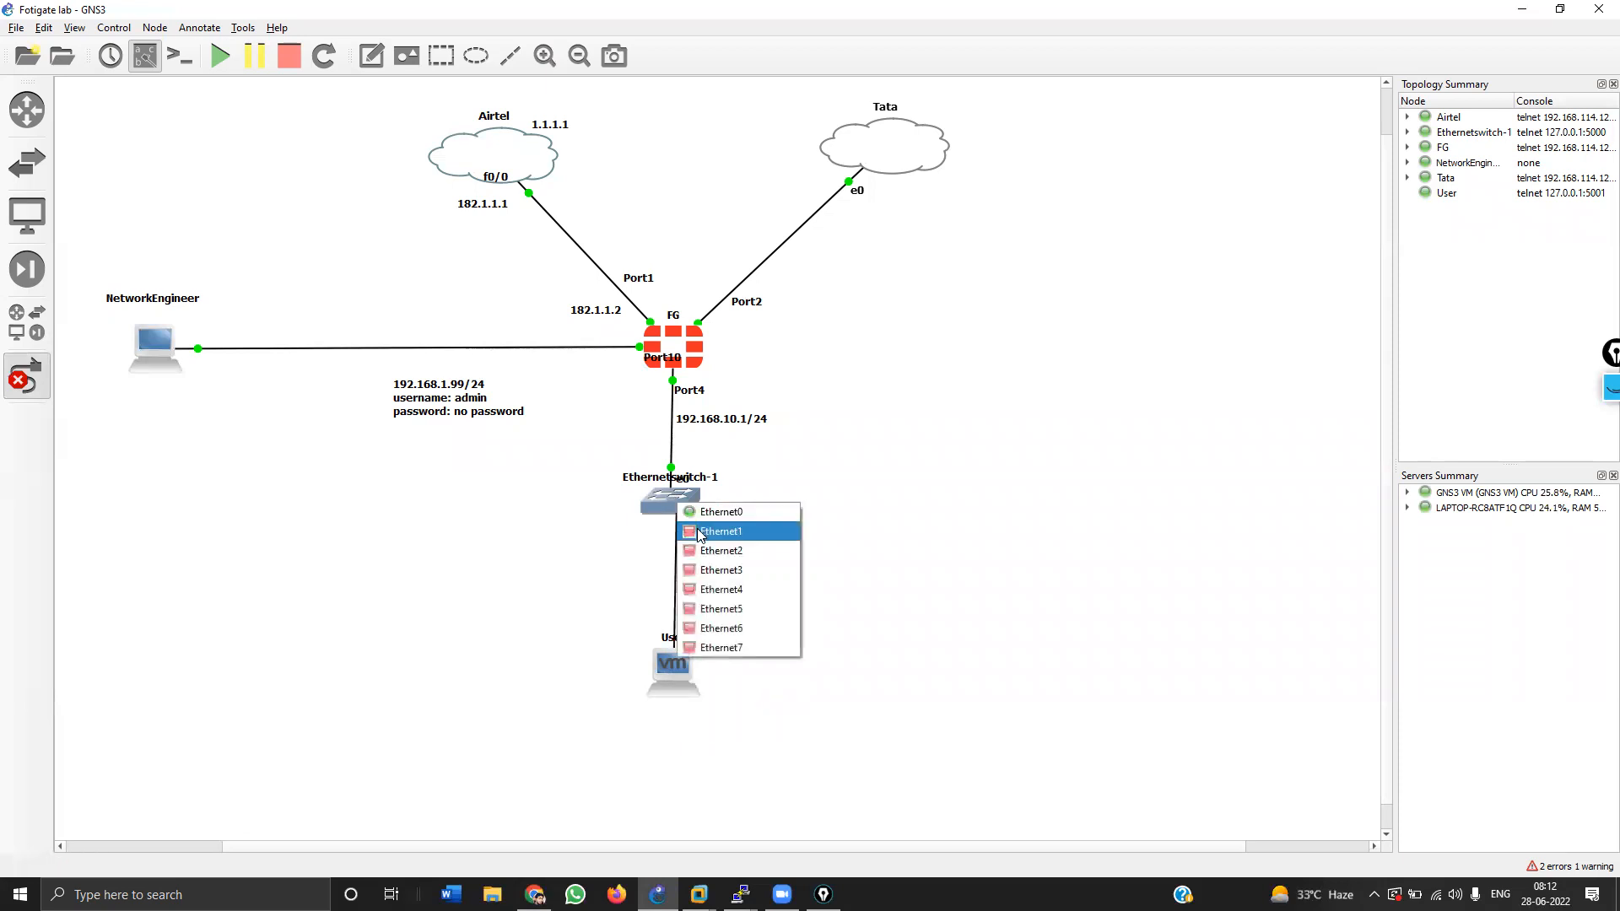
left_click(721, 531)
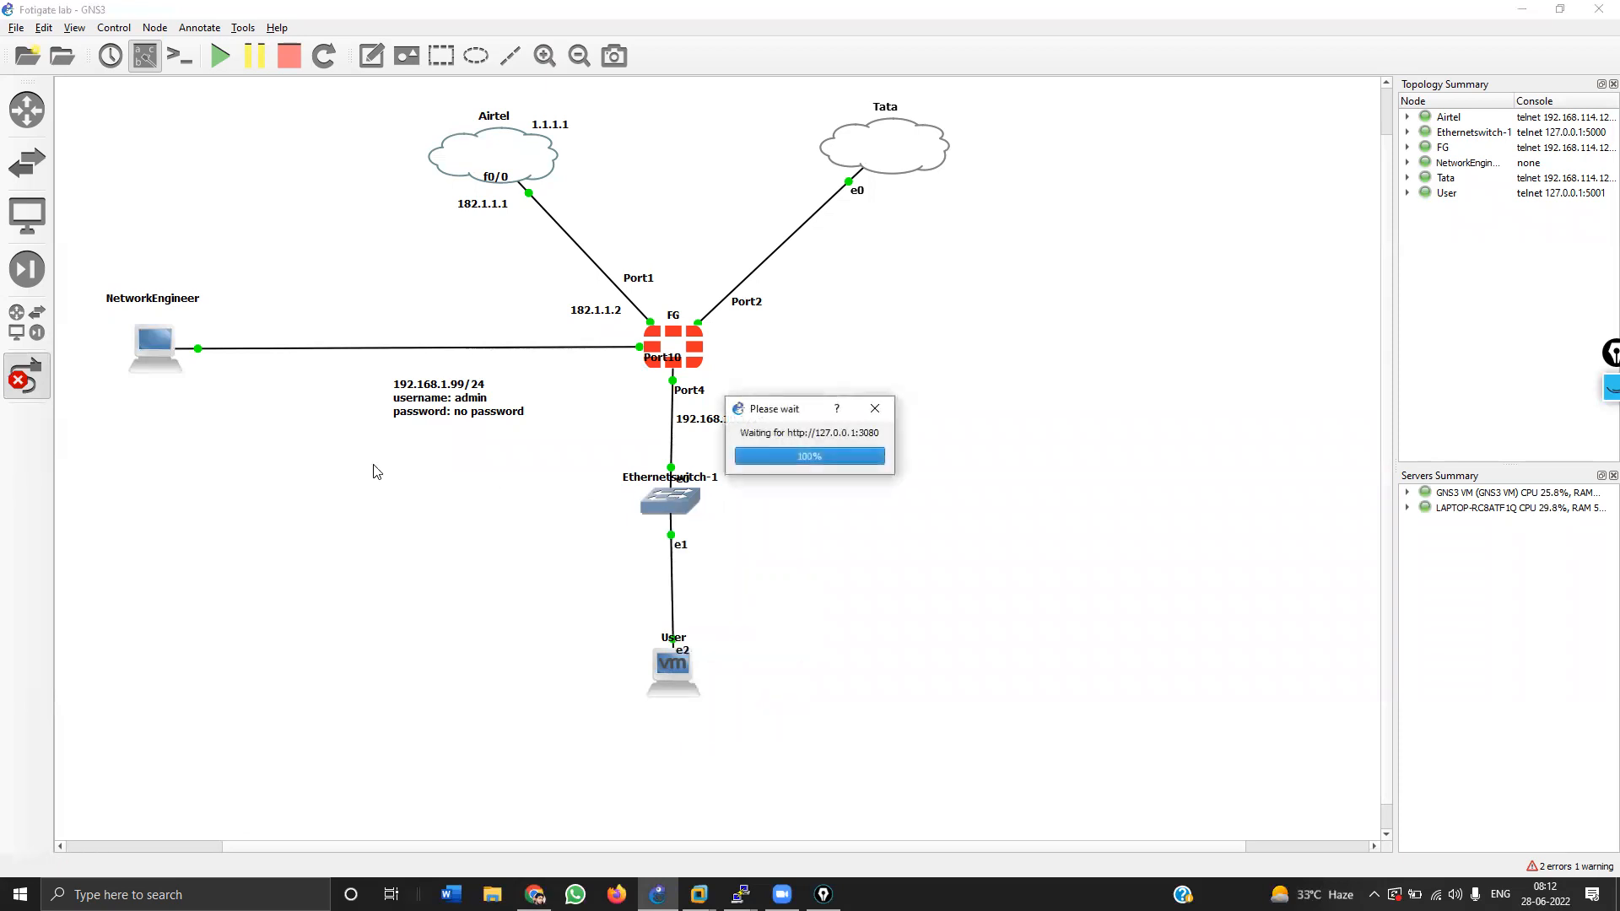
key("alt+Tab")
key("Tab")
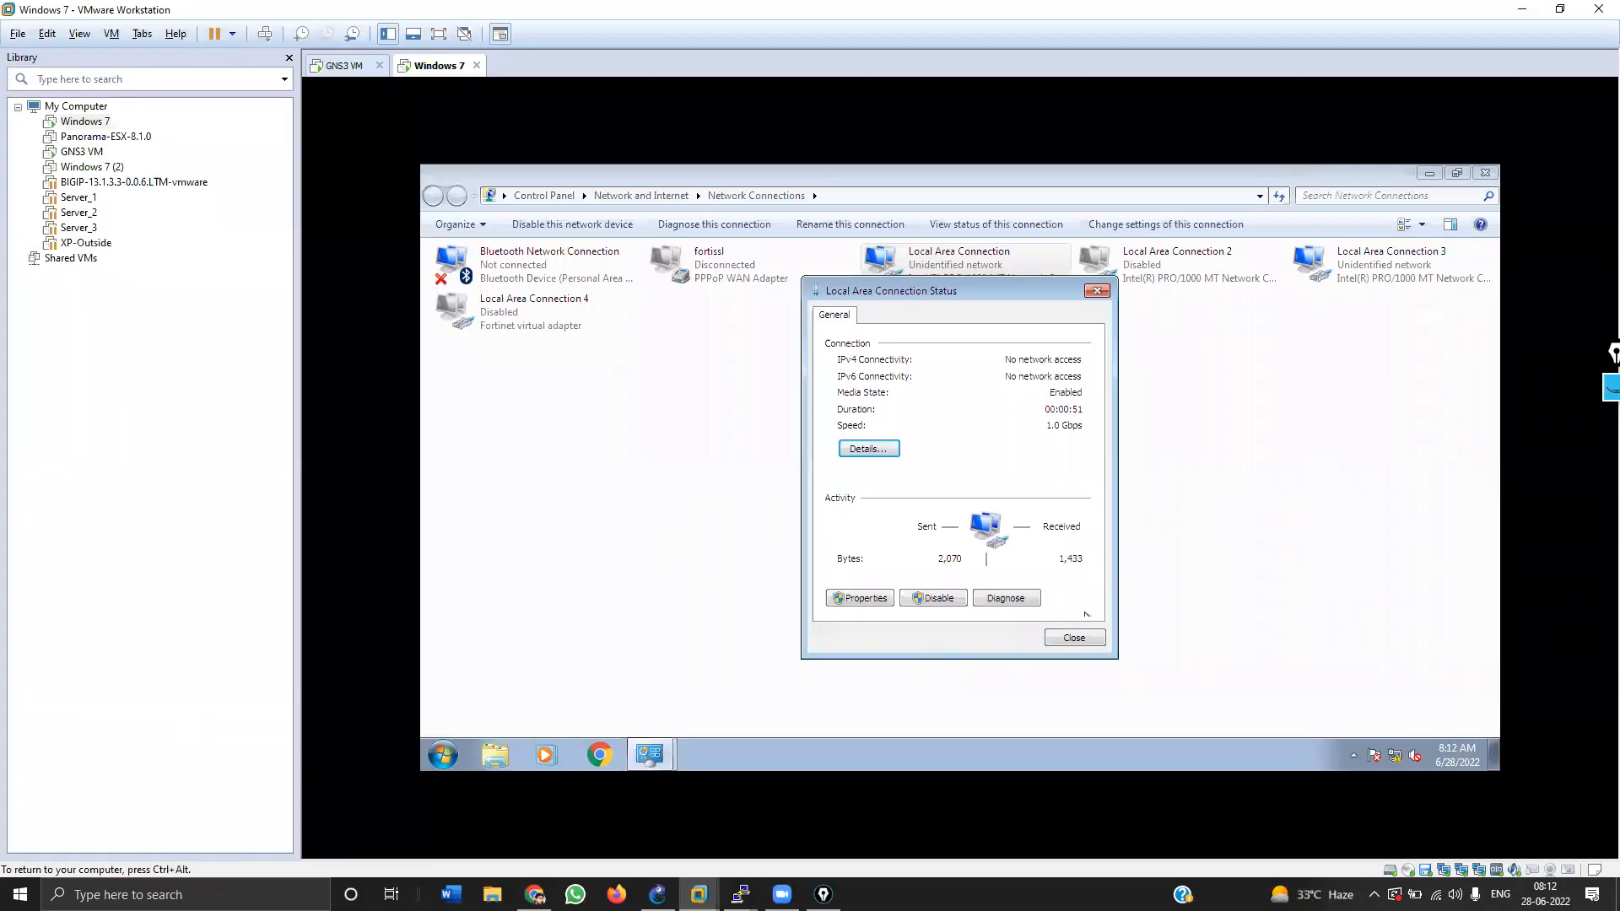
Step: Inspect Local Area Connection 3's status and IPv4 settings without changing anything
left_click(1067, 639)
double_click(1362, 257)
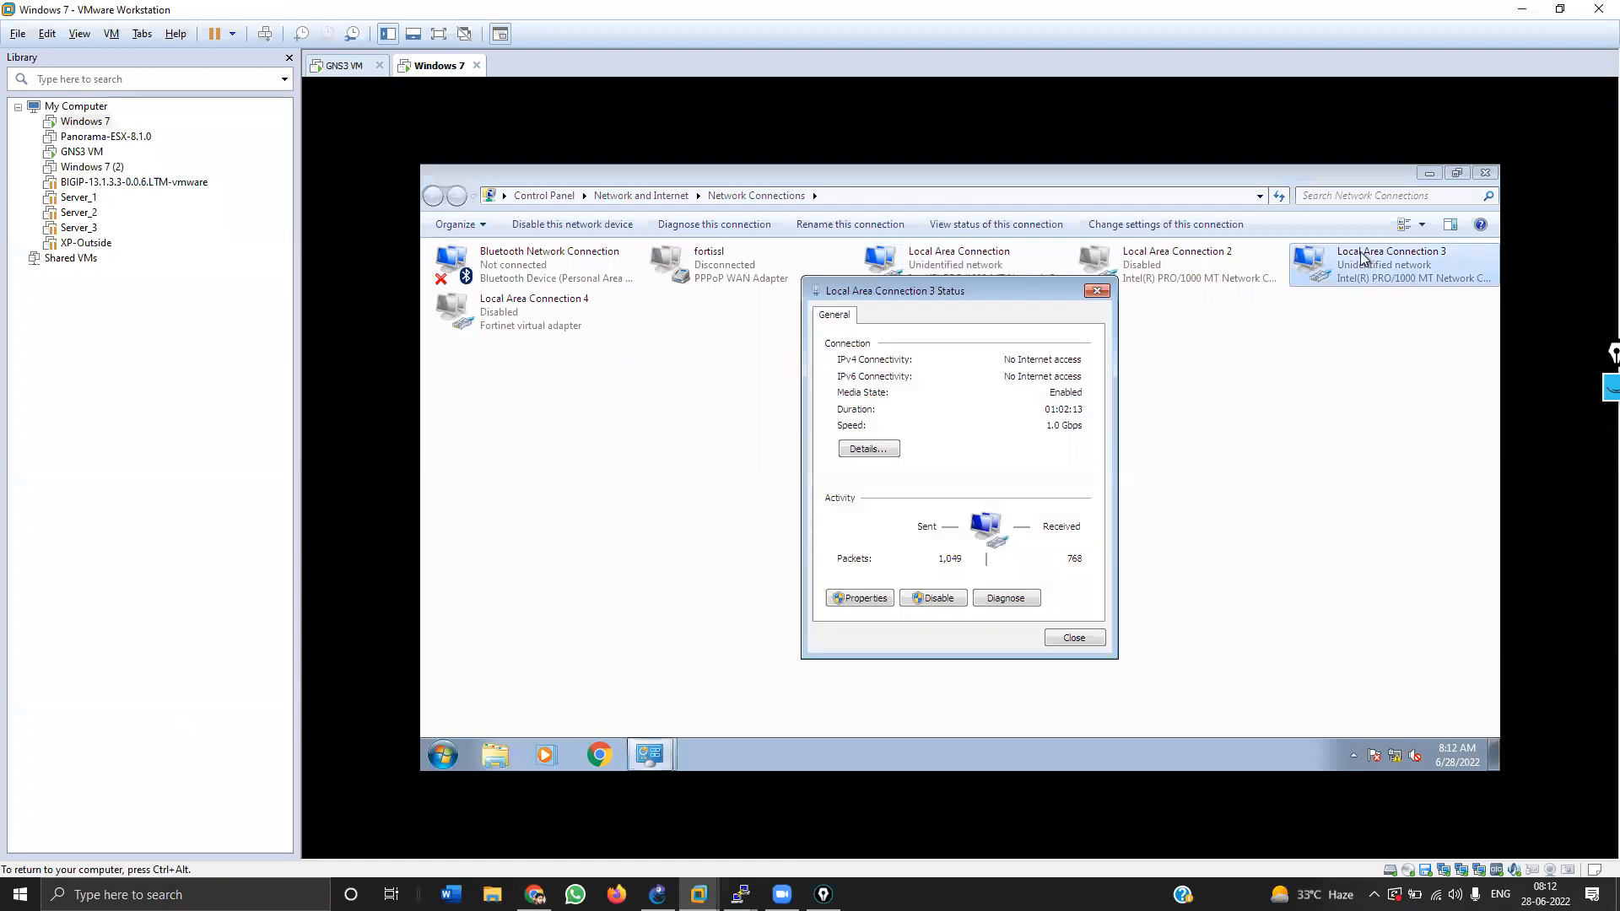
left_click(857, 598)
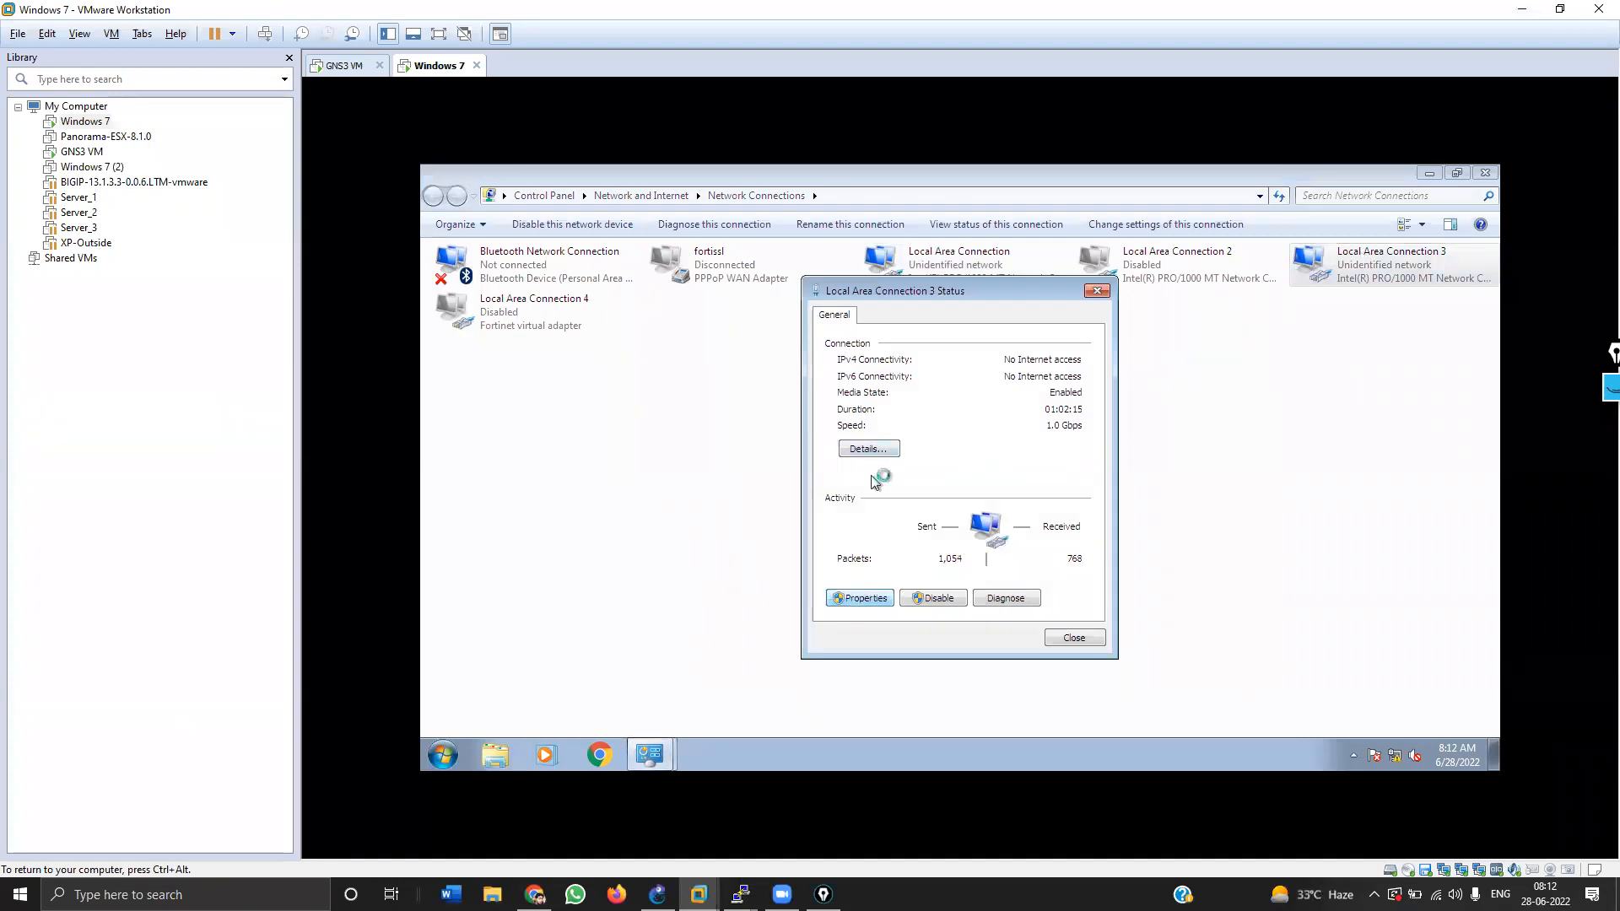
double_click(902, 511)
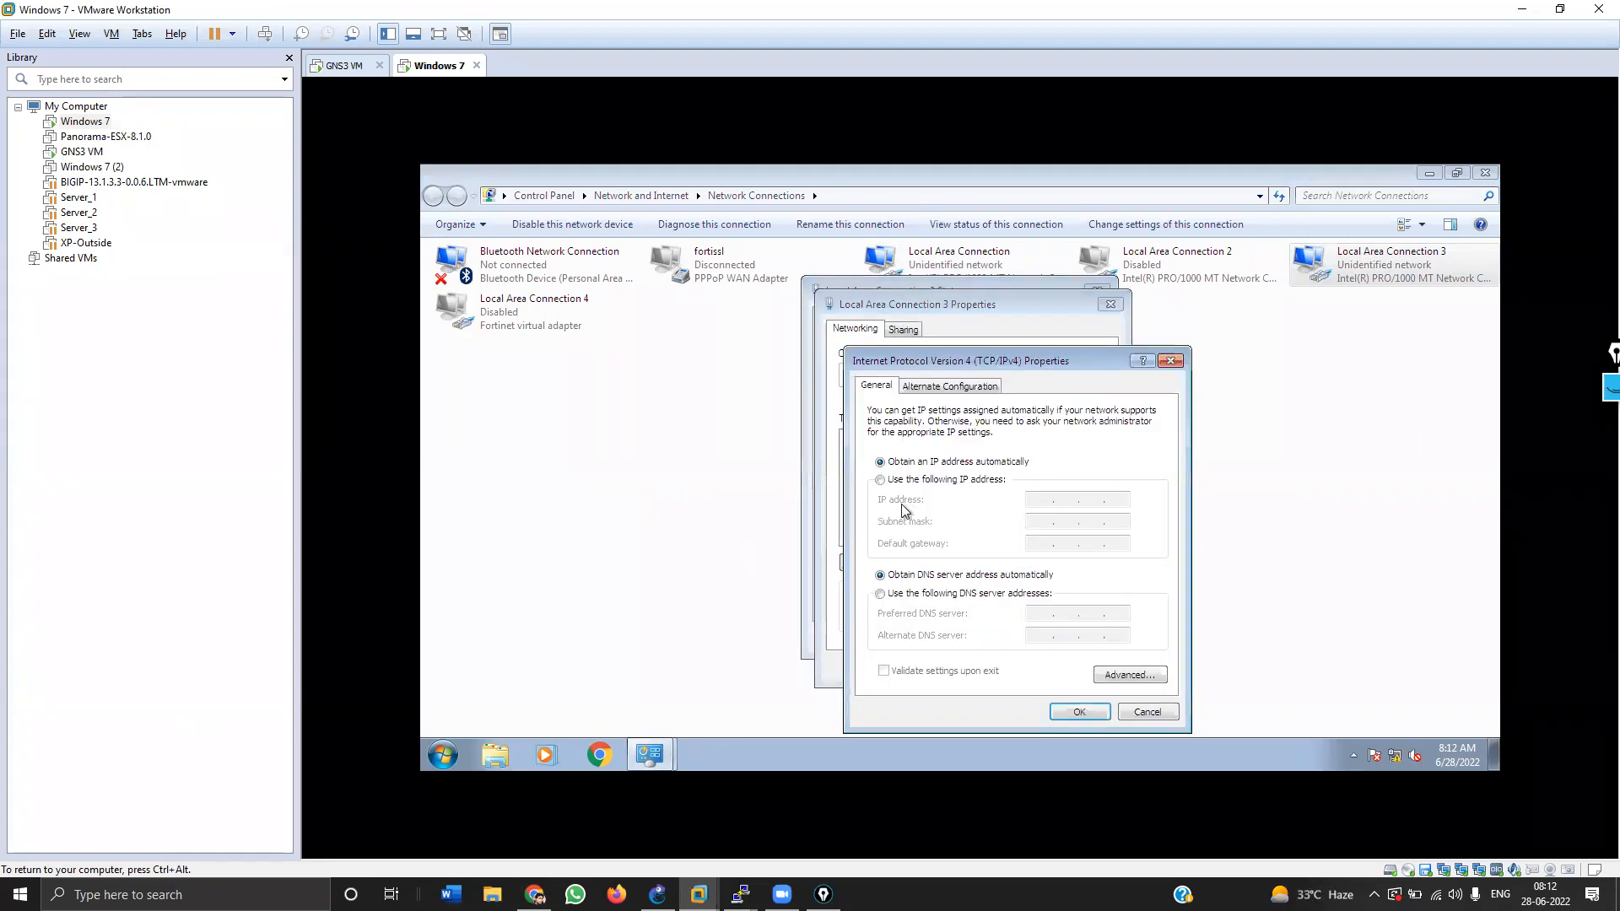
left_click(1155, 718)
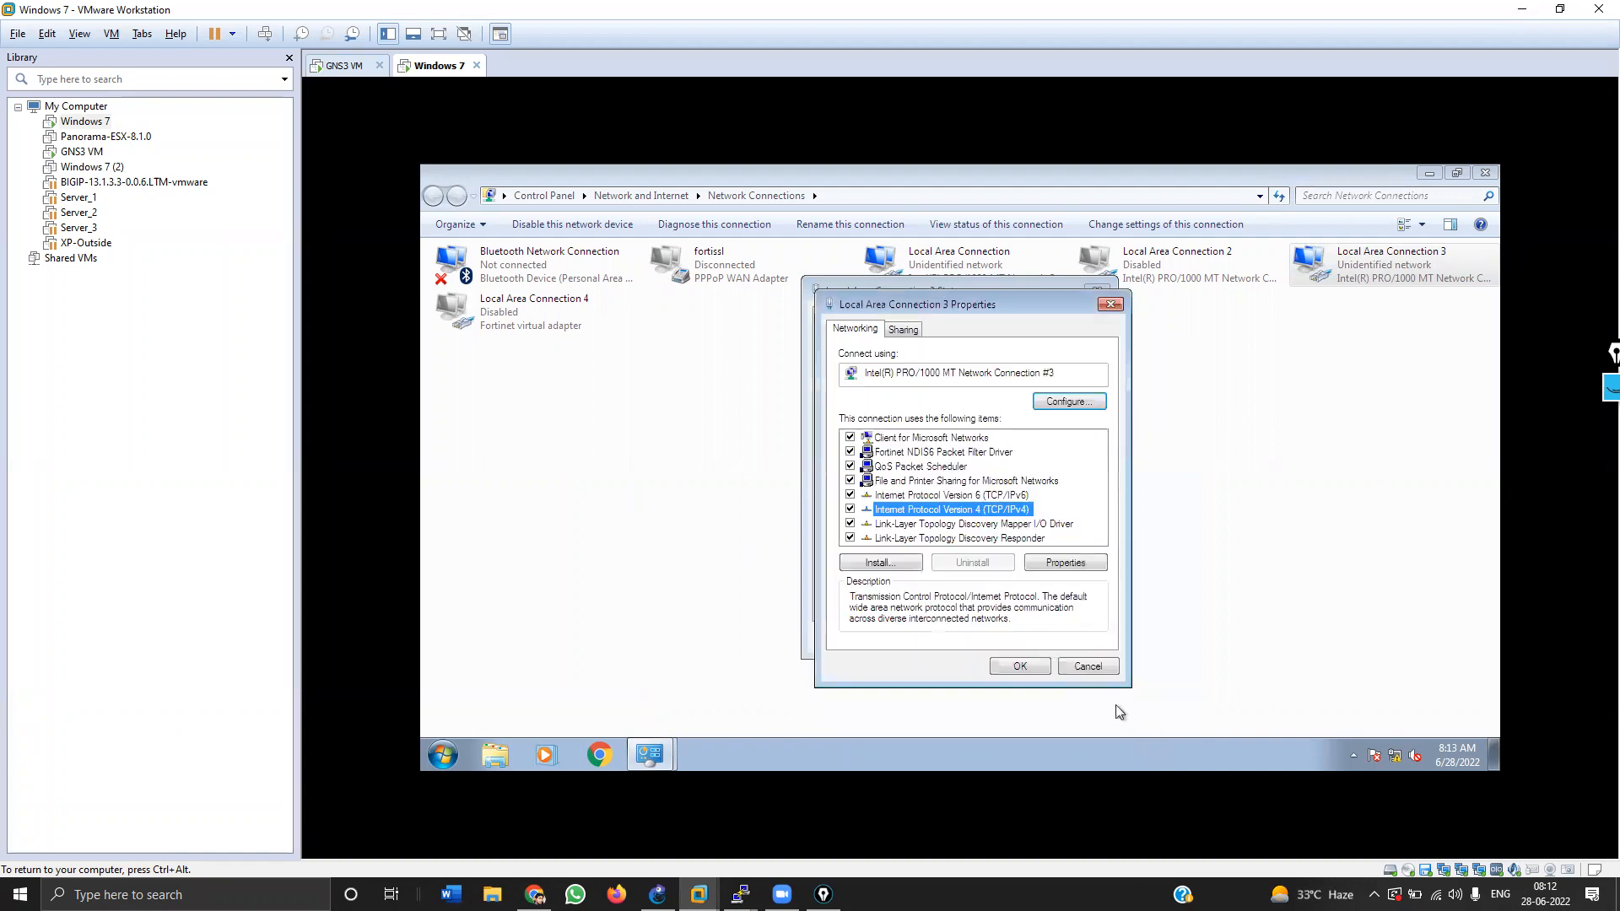
left_click(1100, 667)
left_click_drag(1353, 410, 1027, 624)
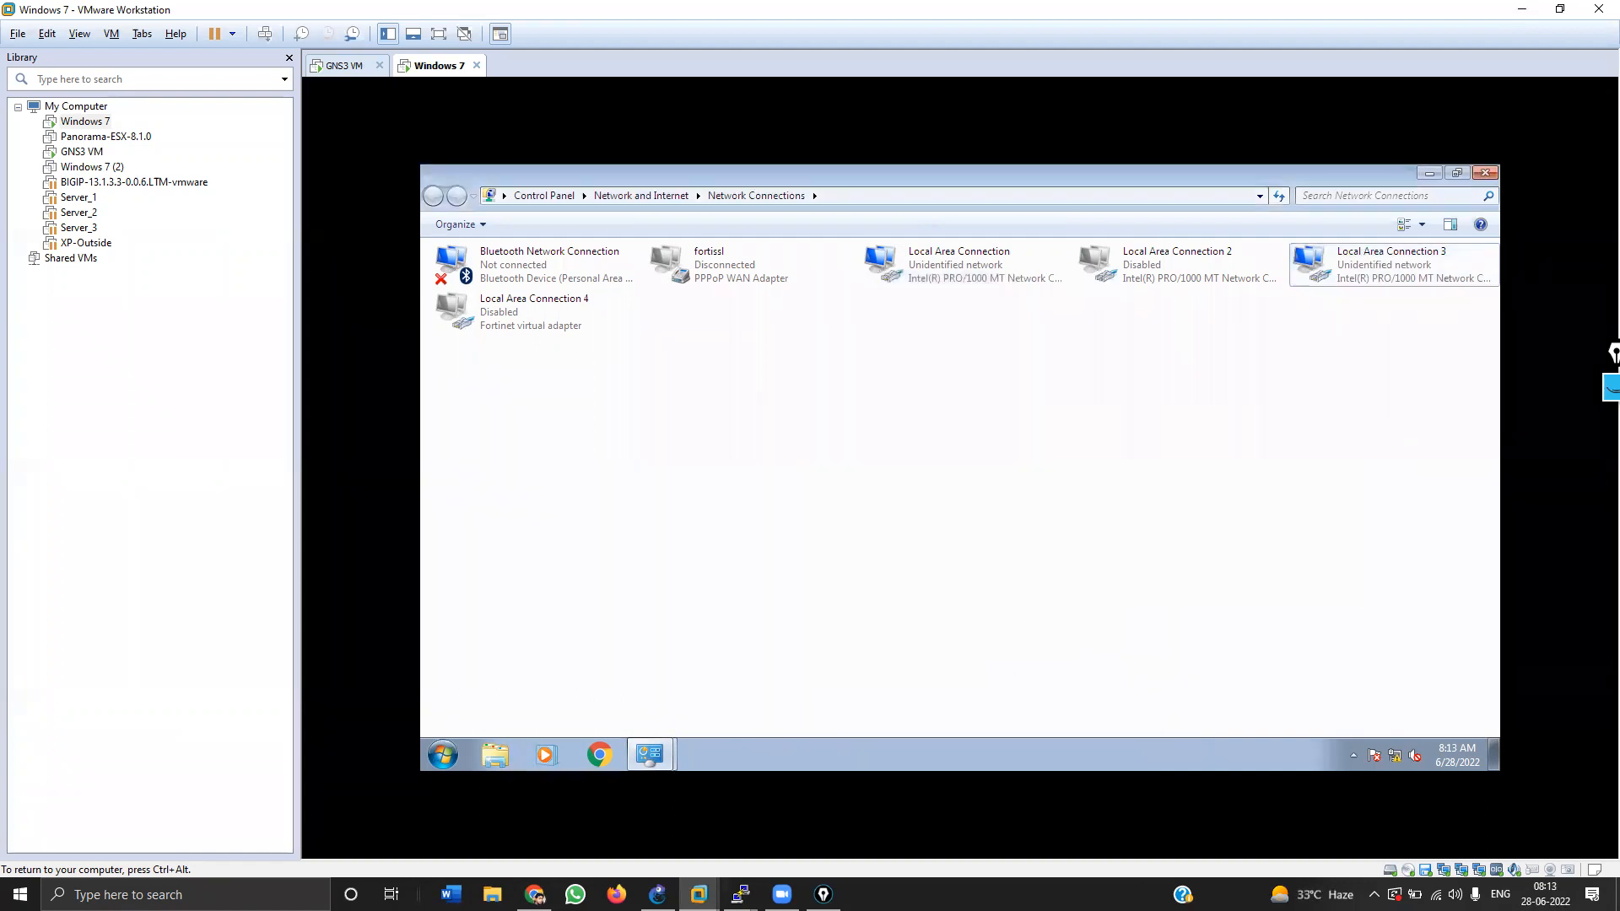
Step: Disable Local Area Connection and restart Local Area Connection 3 by disabling and re-enabling it
right_click(1370, 253)
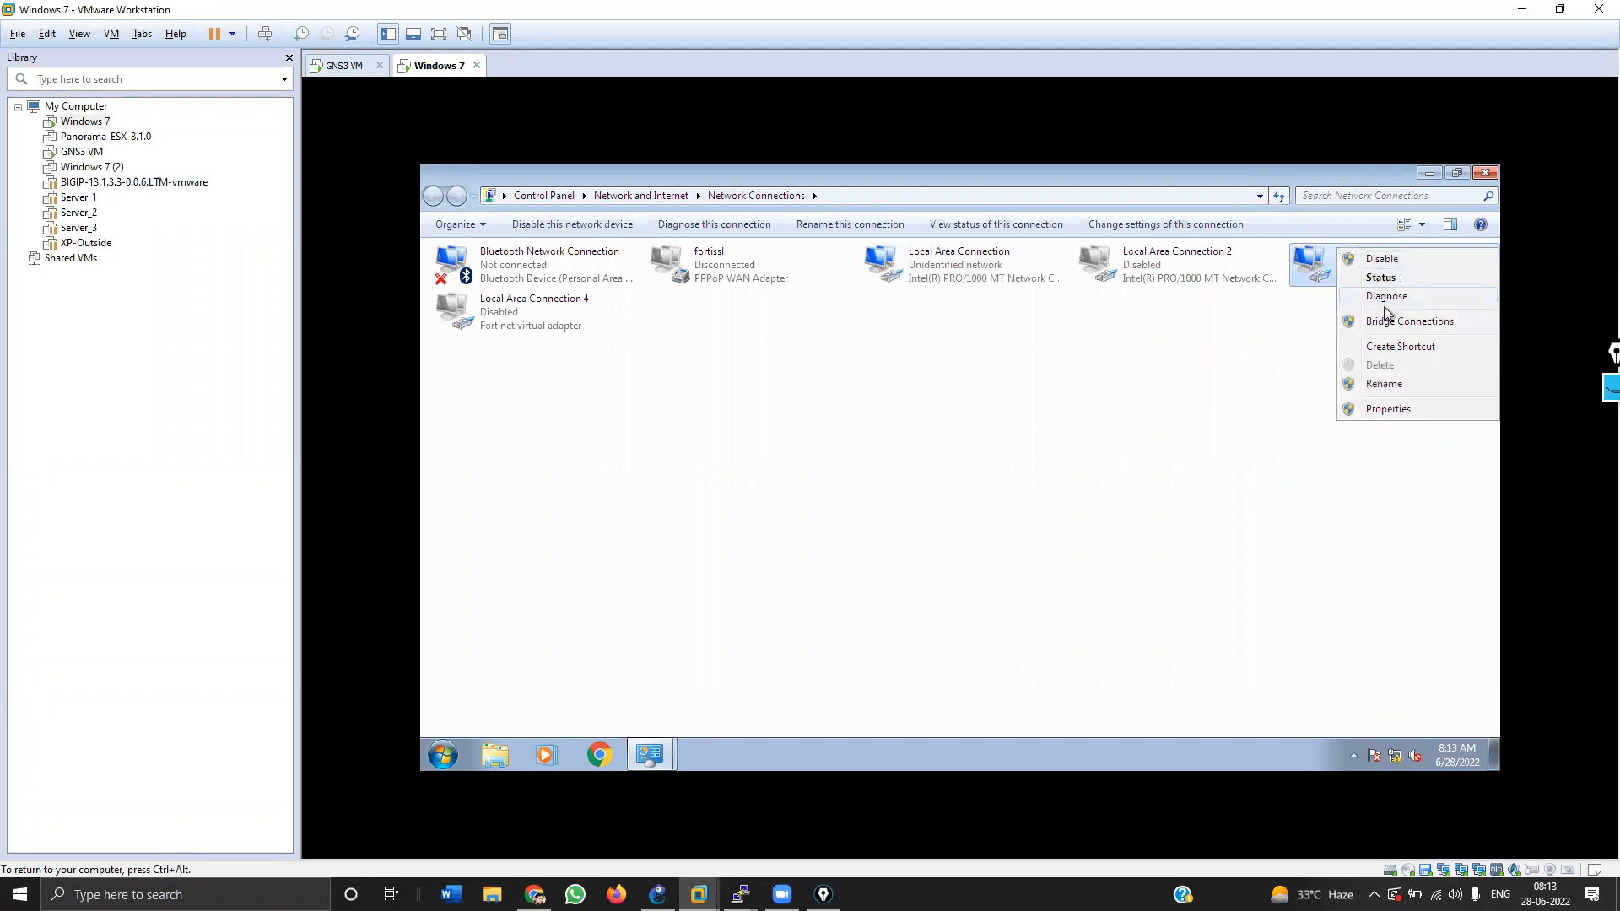
left_click(1383, 280)
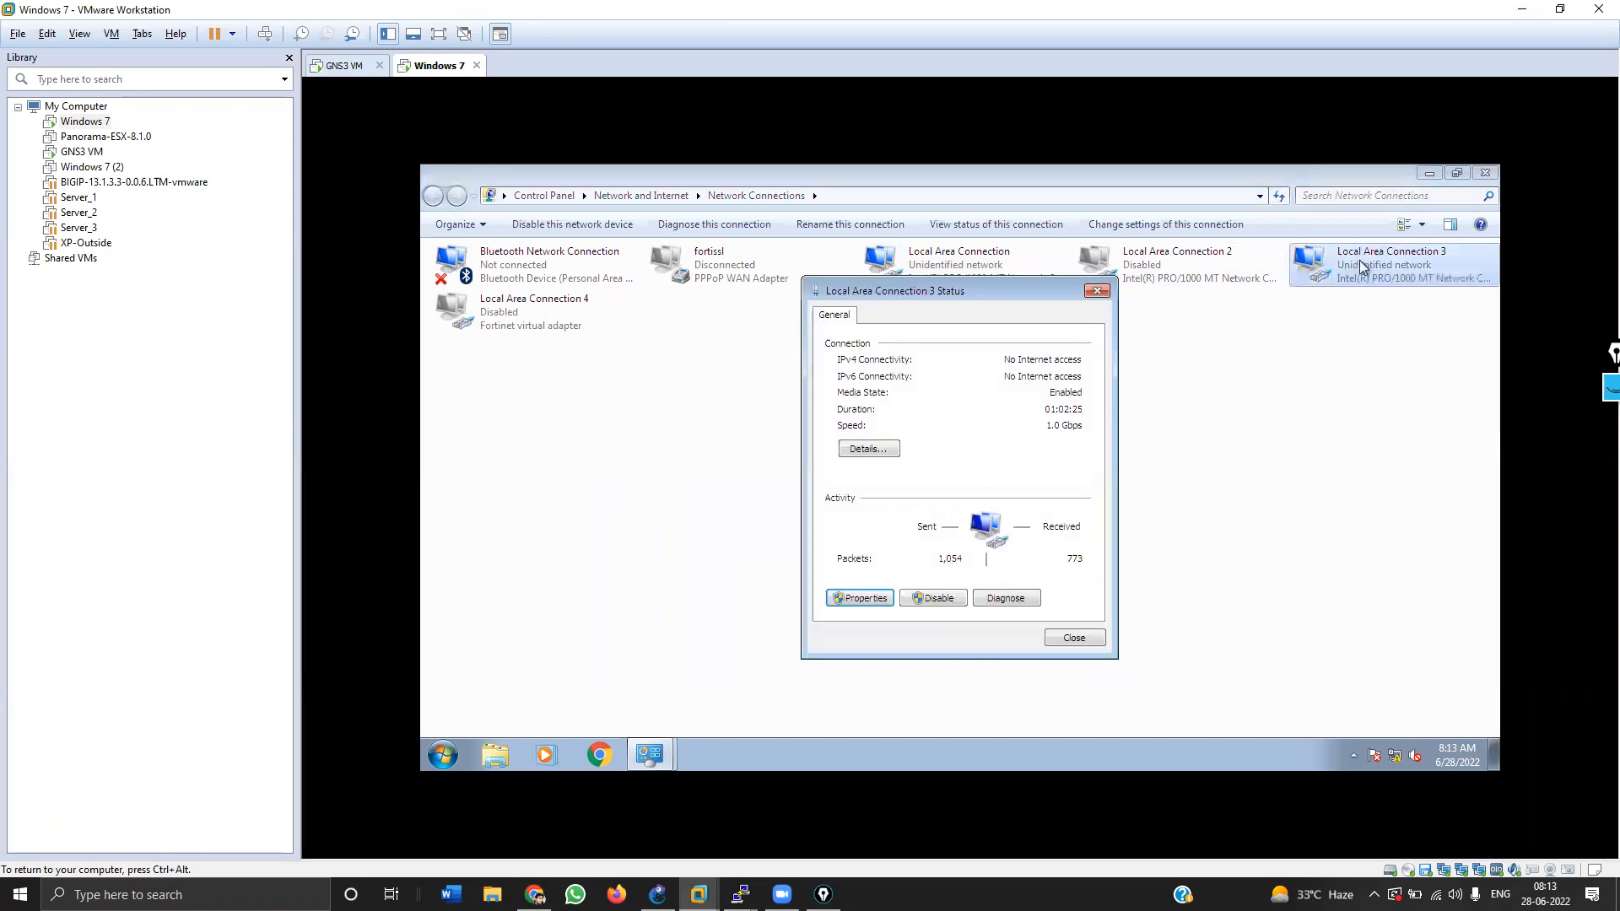
left_click(1087, 291)
right_click(1346, 266)
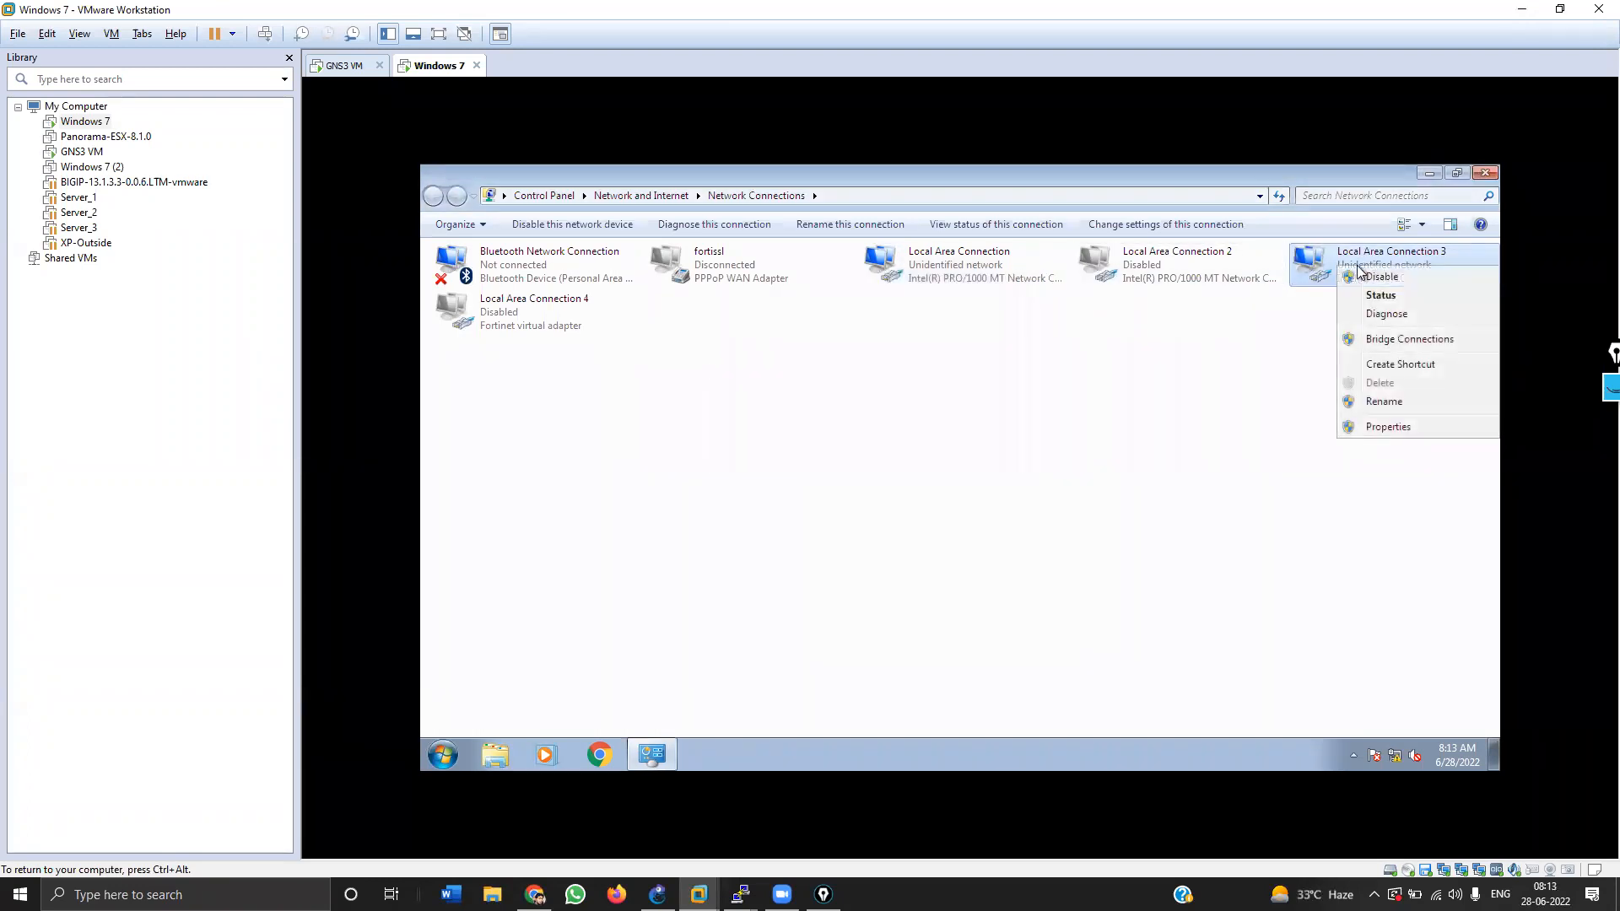
left_click(1364, 280)
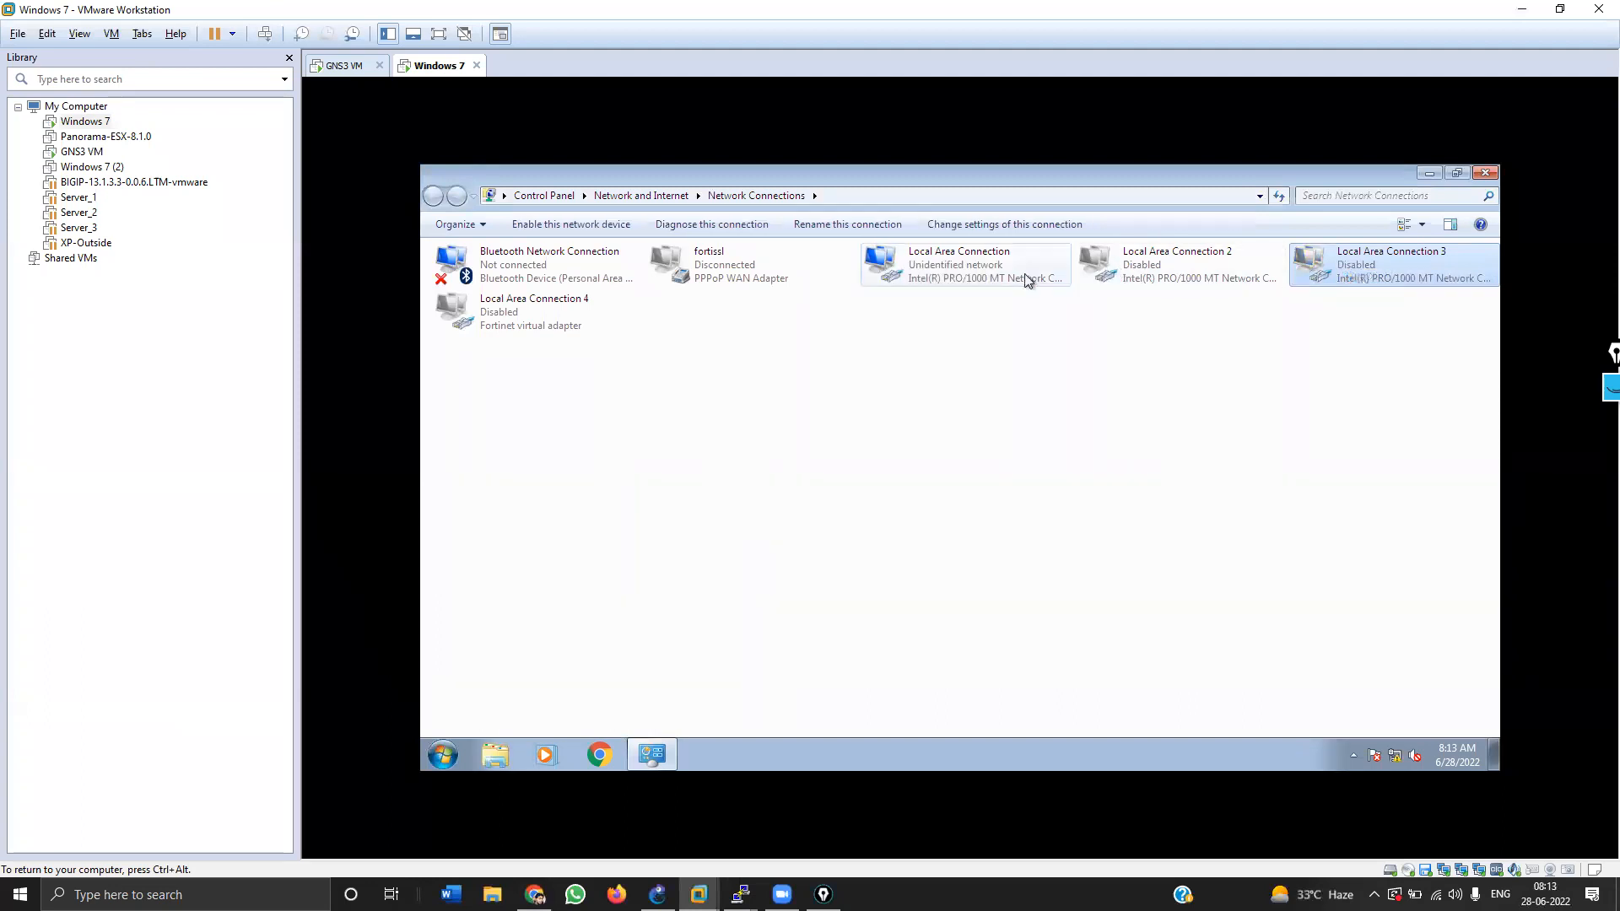
right_click(1025, 276)
left_click(1069, 286)
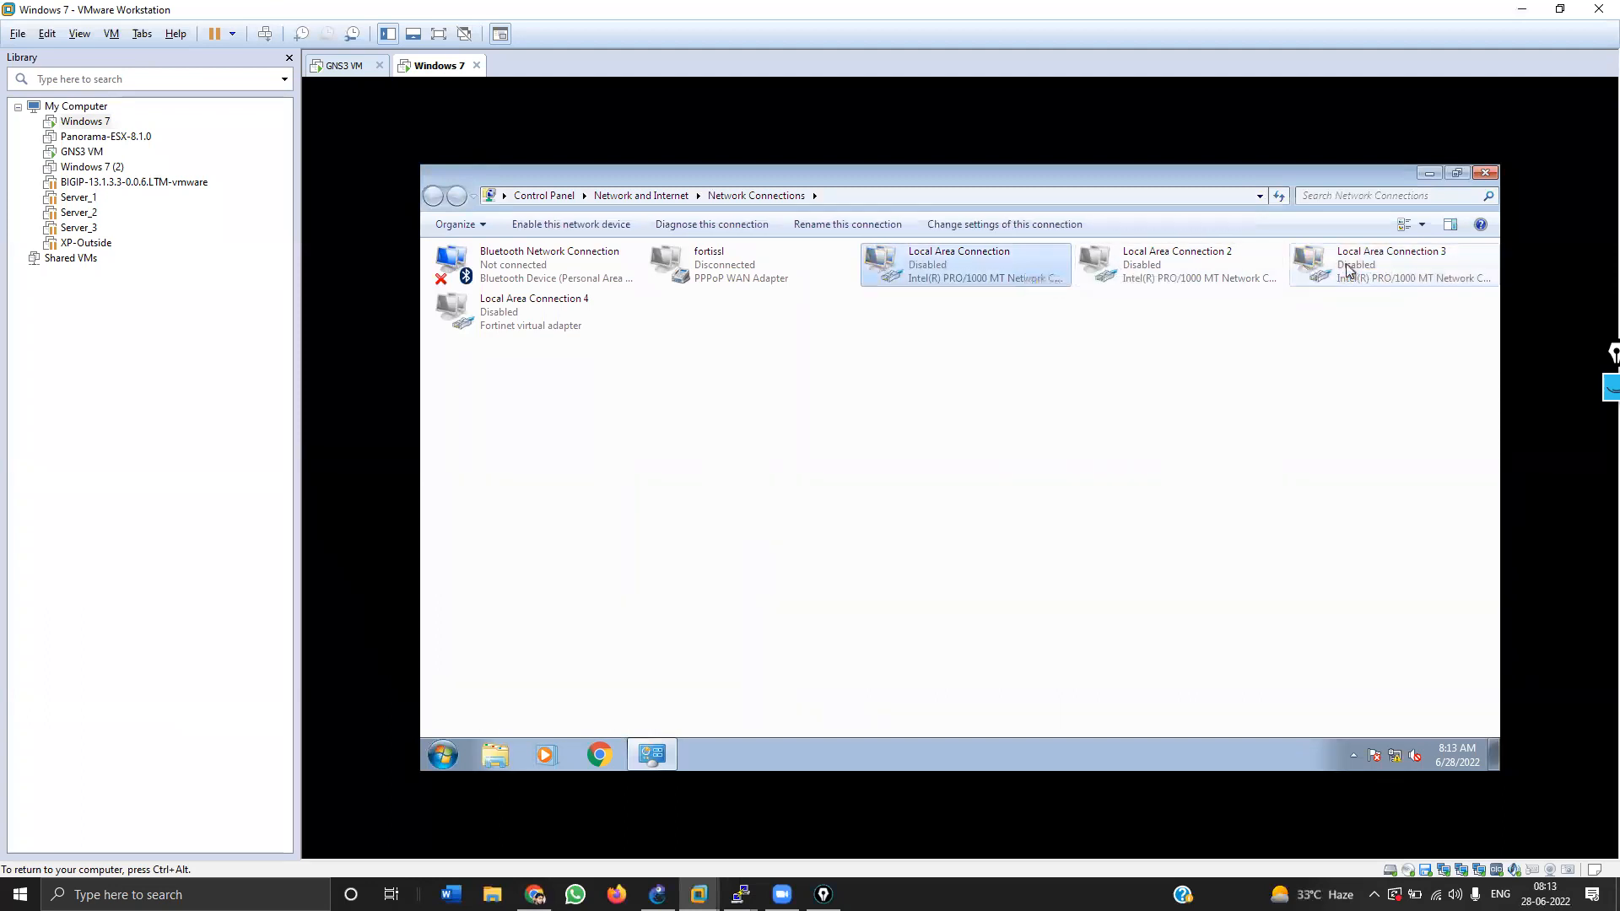
right_click(1348, 266)
left_click(1388, 275)
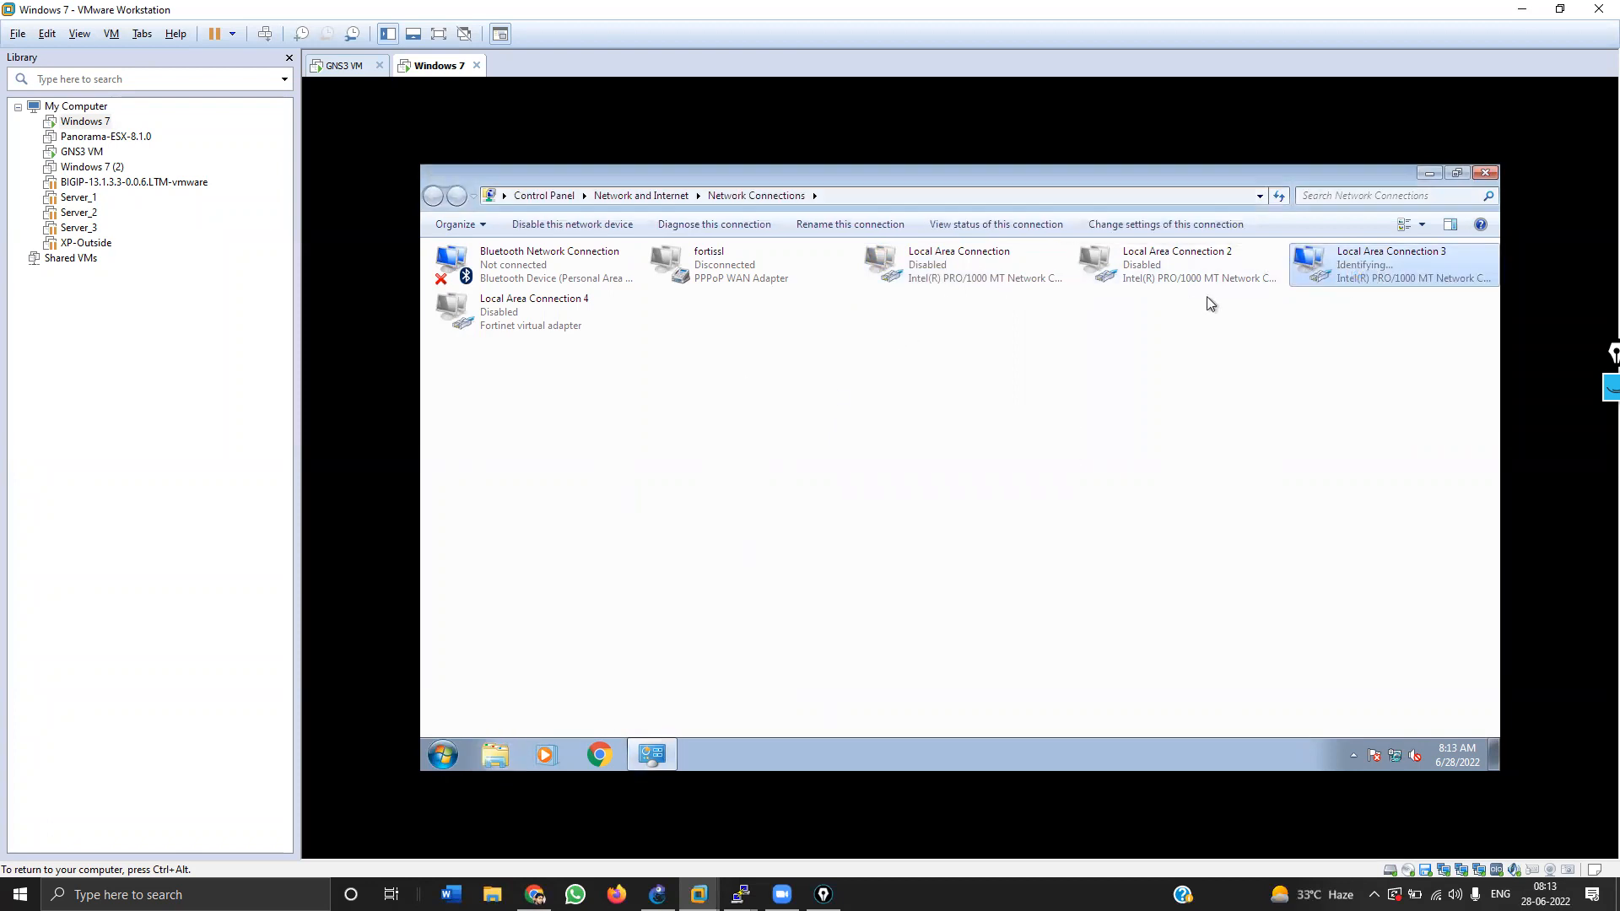
Step: Set the new network location to Work and highlight Local Area Connection 3's leased address 192.168.10.101
double_click(1360, 272)
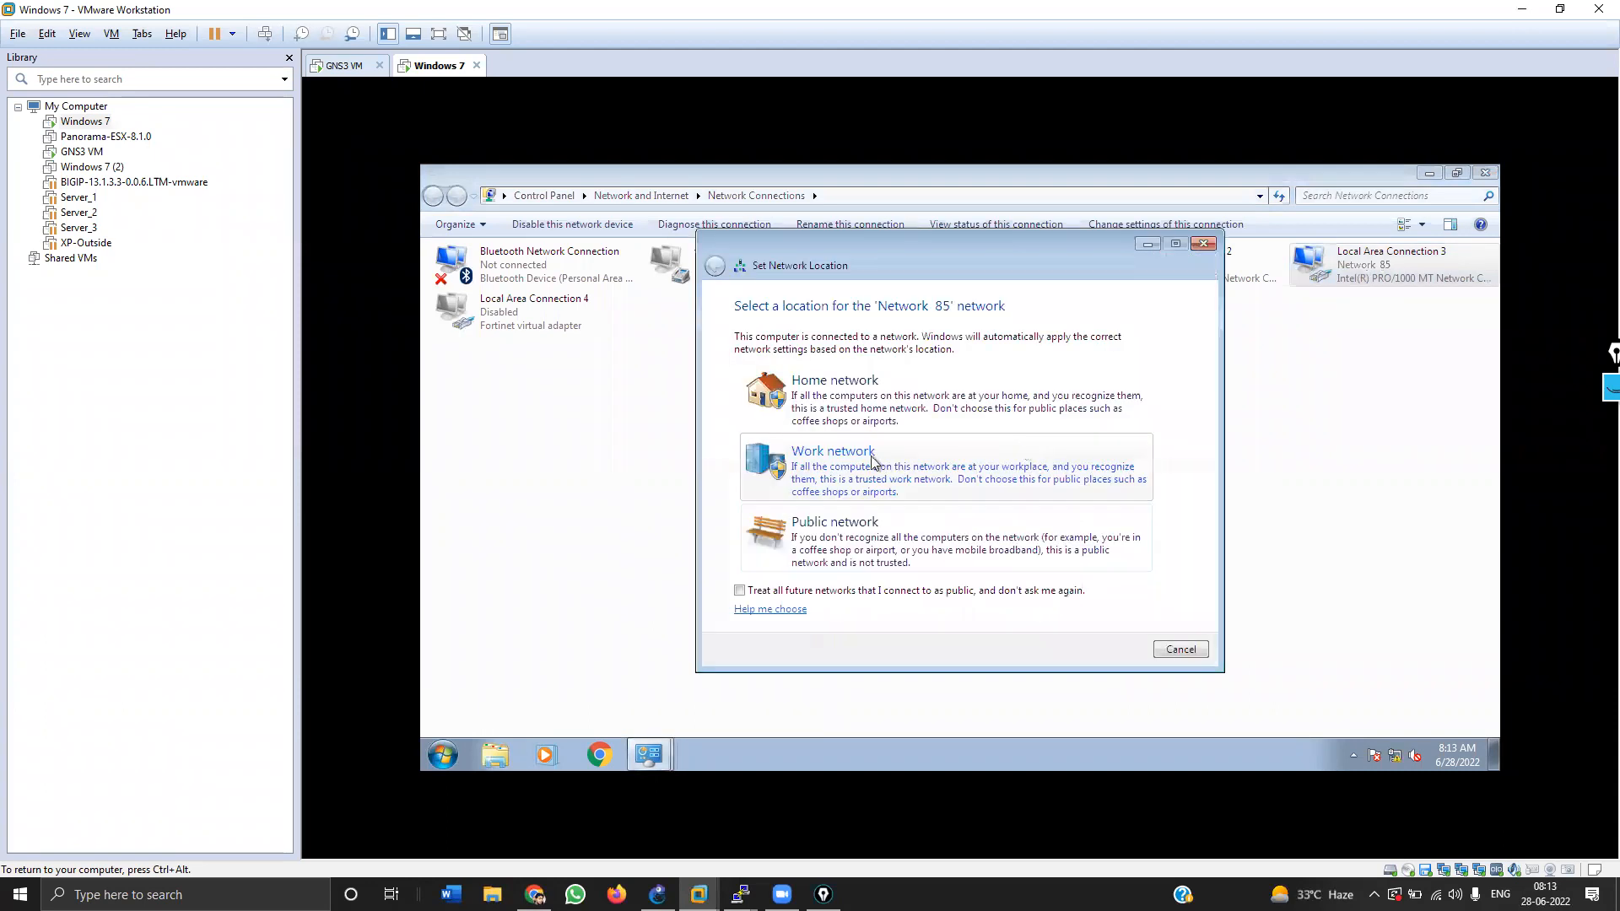
left_click(935, 498)
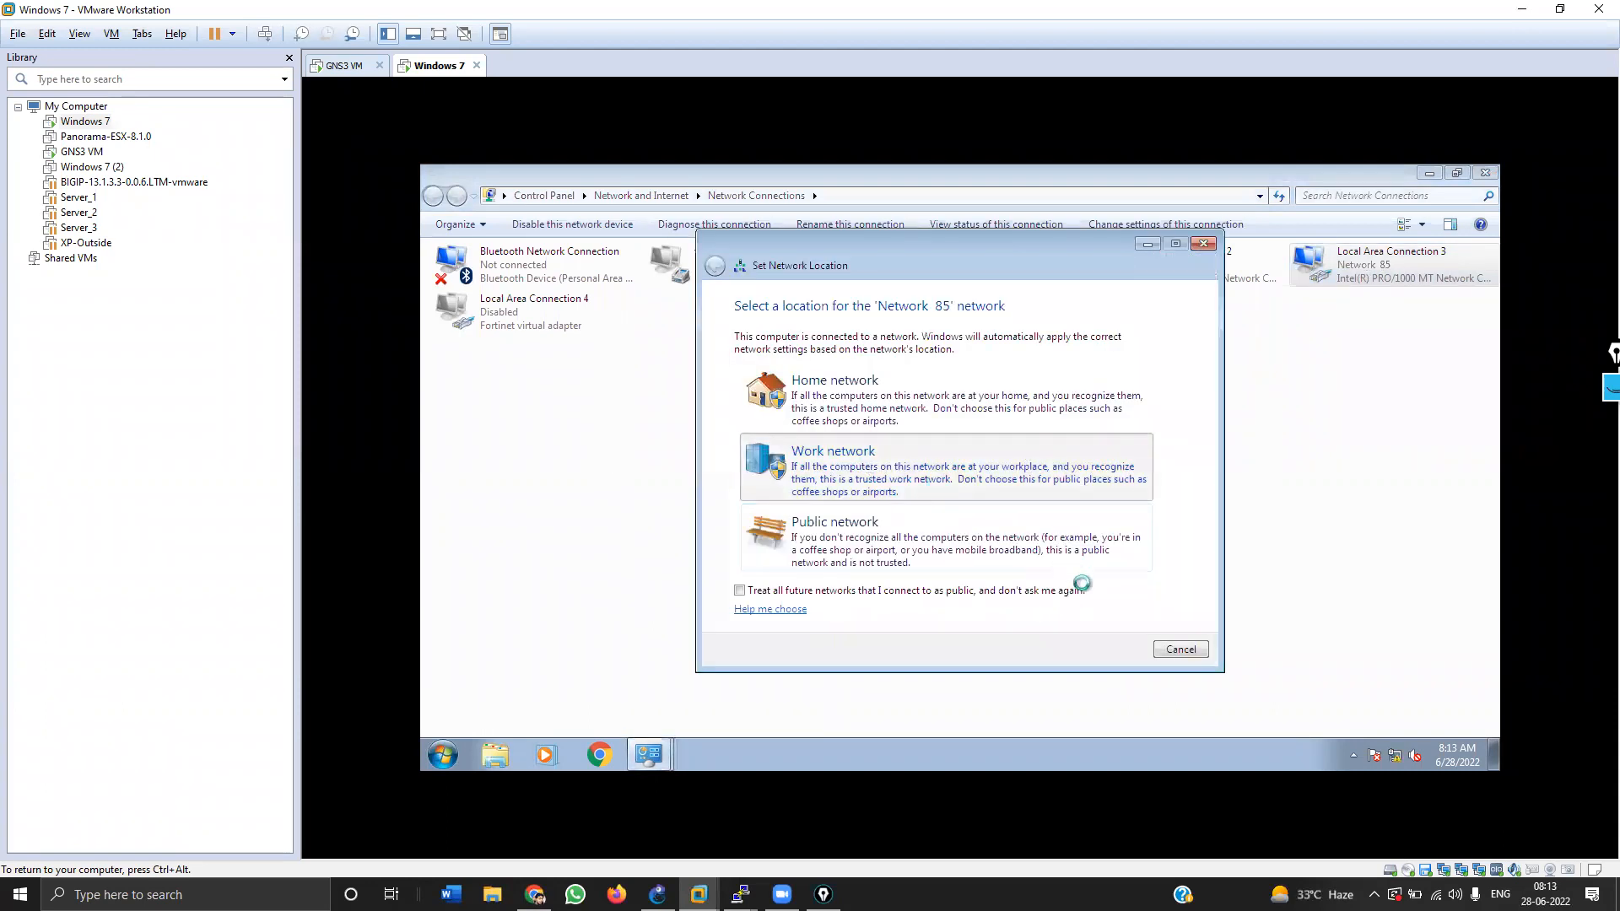
left_click(1179, 649)
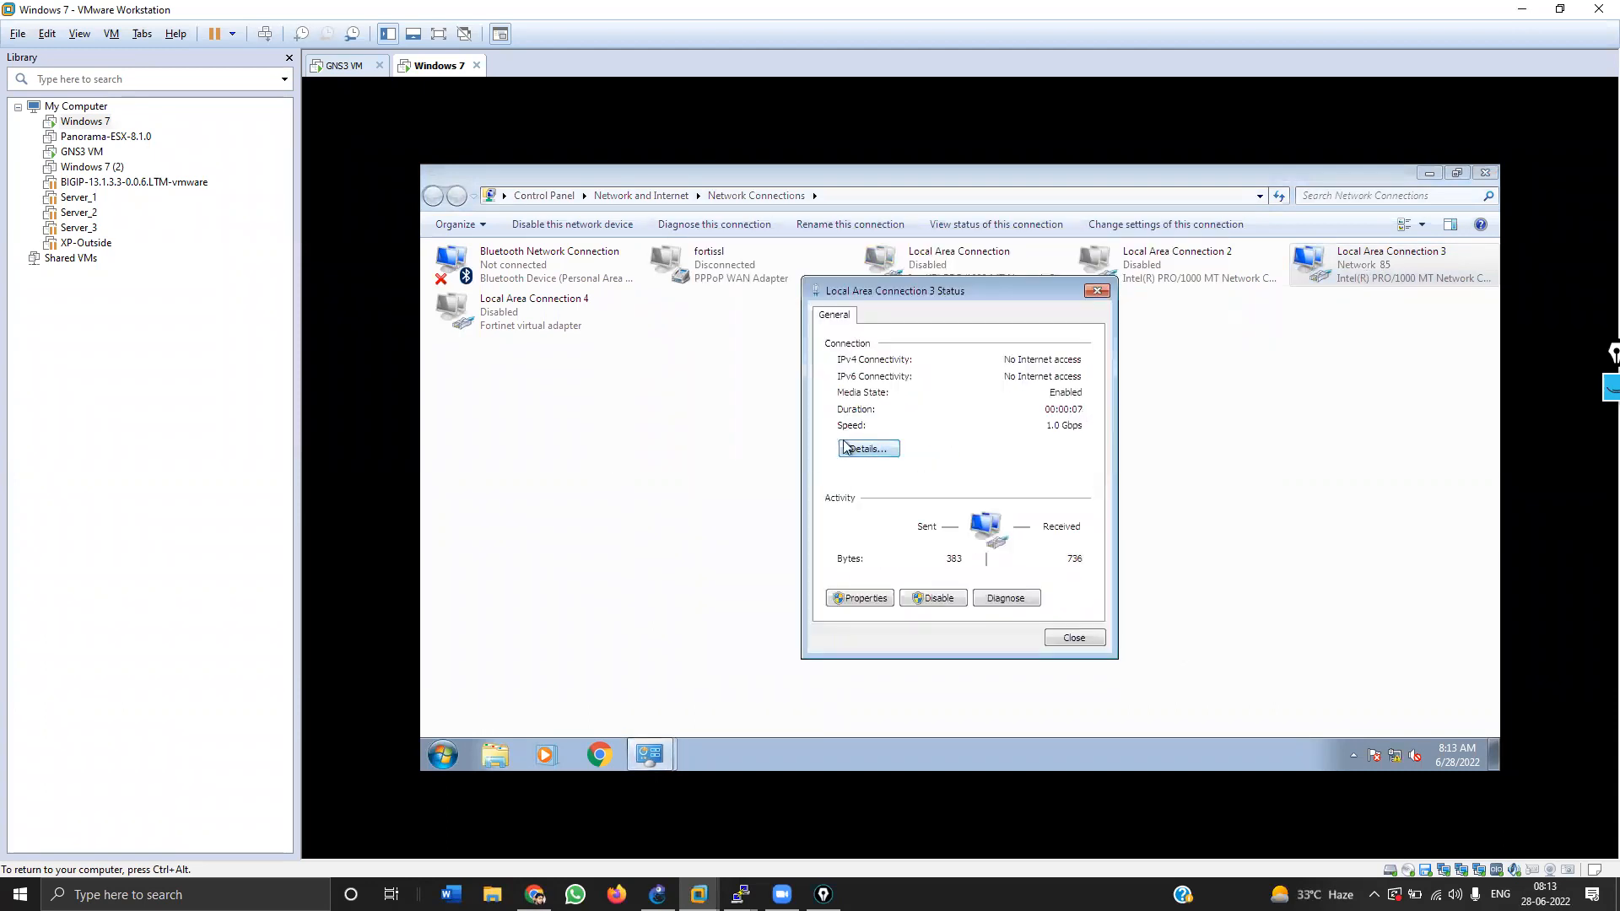
left_click(845, 445)
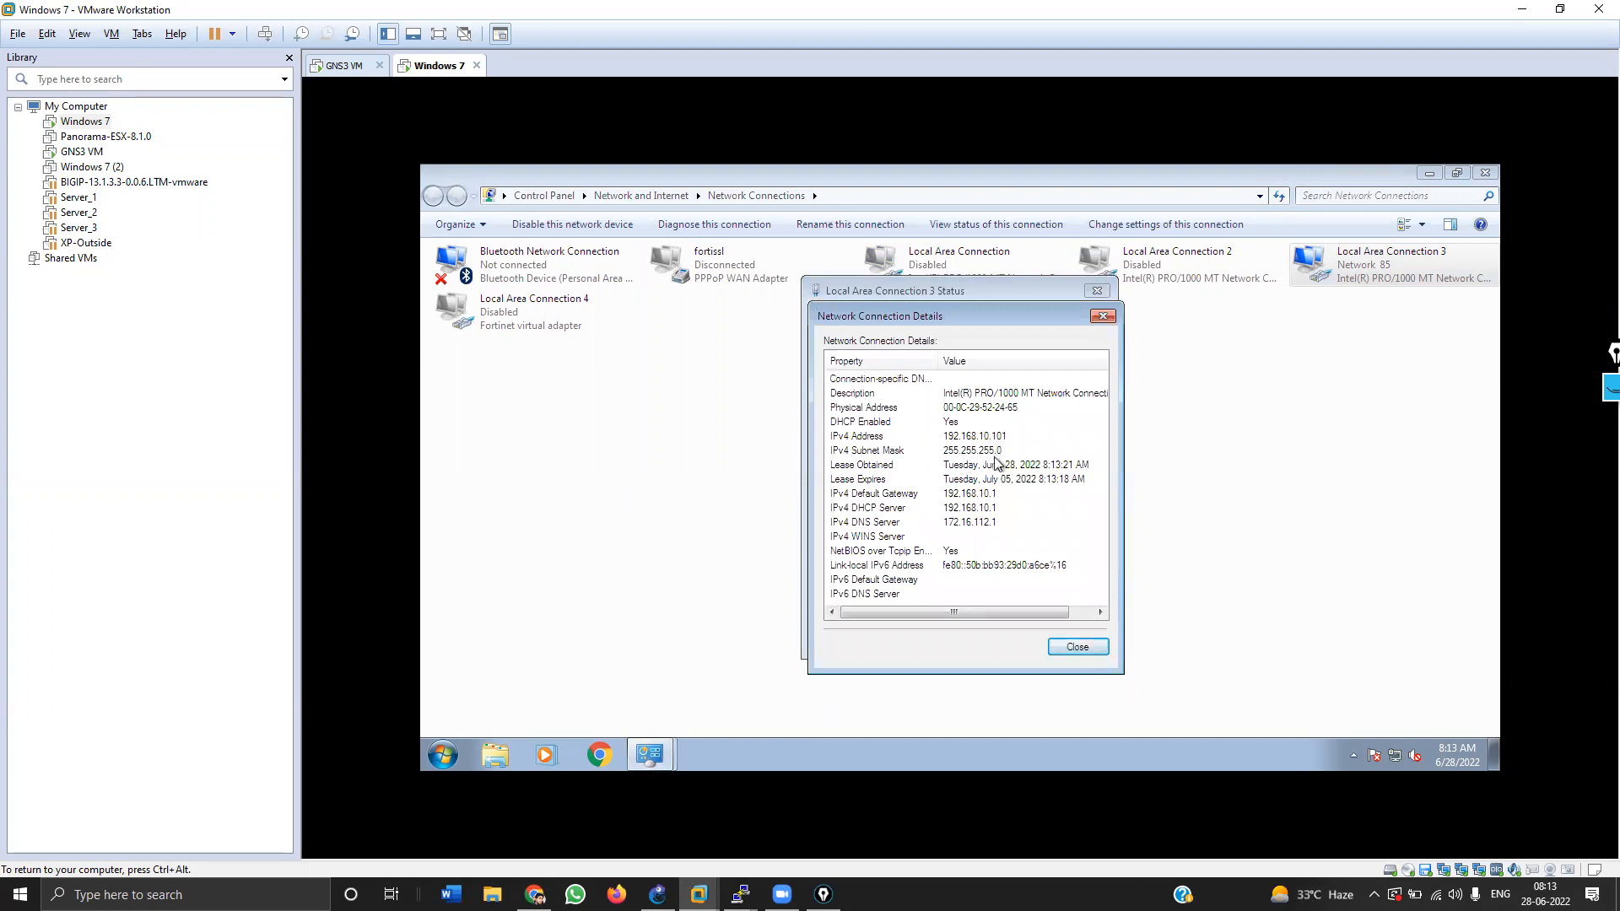
left_click(1612, 389)
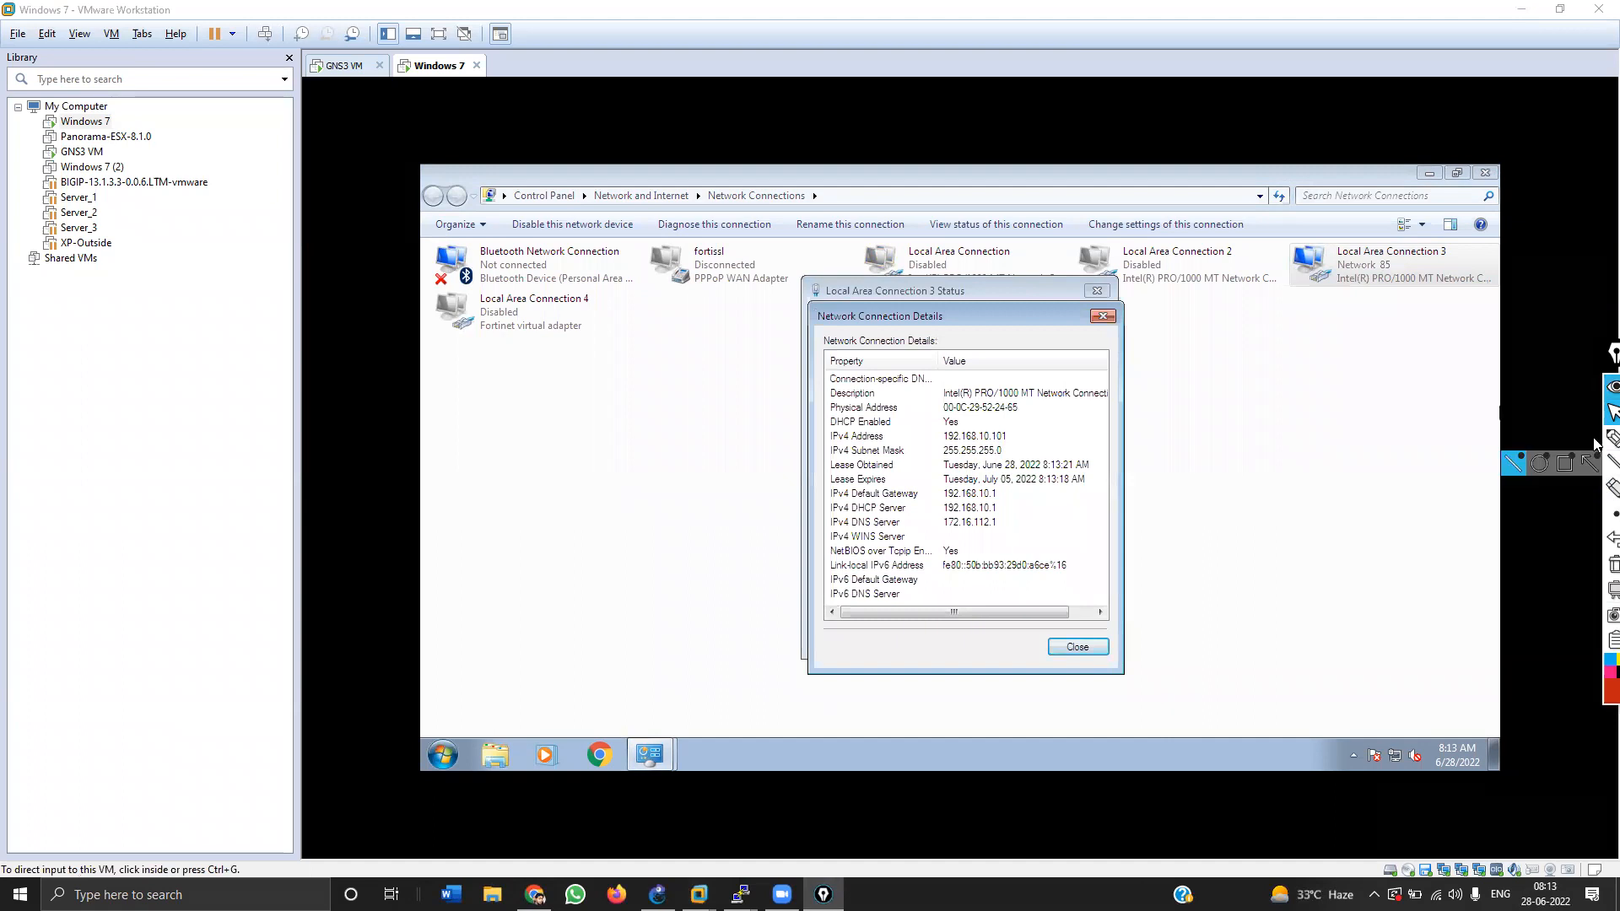
left_click(1611, 437)
mouse_move(1088, 438)
left_mouse_down()
mouse_move(1030, 439)
mouse_move(1069, 450)
mouse_move(1029, 497)
mouse_move(1036, 531)
left_mouse_up()
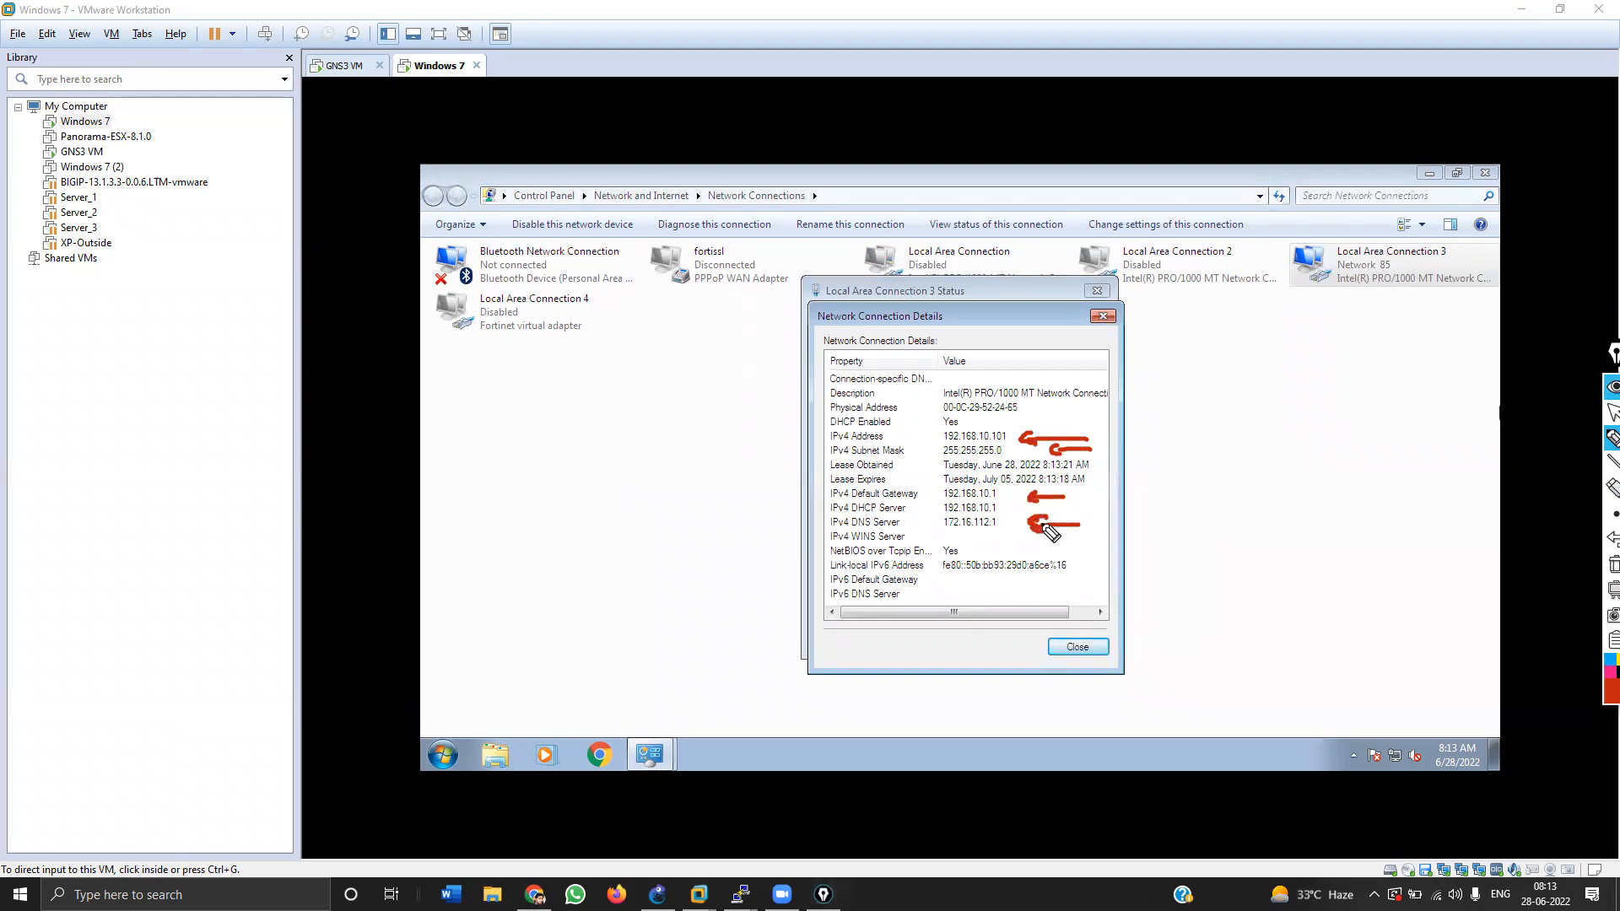
left_click(1611, 563)
left_click(1611, 412)
Step: Close the connection details and status dialogs, then launch Chrome in the VM
left_click(1068, 651)
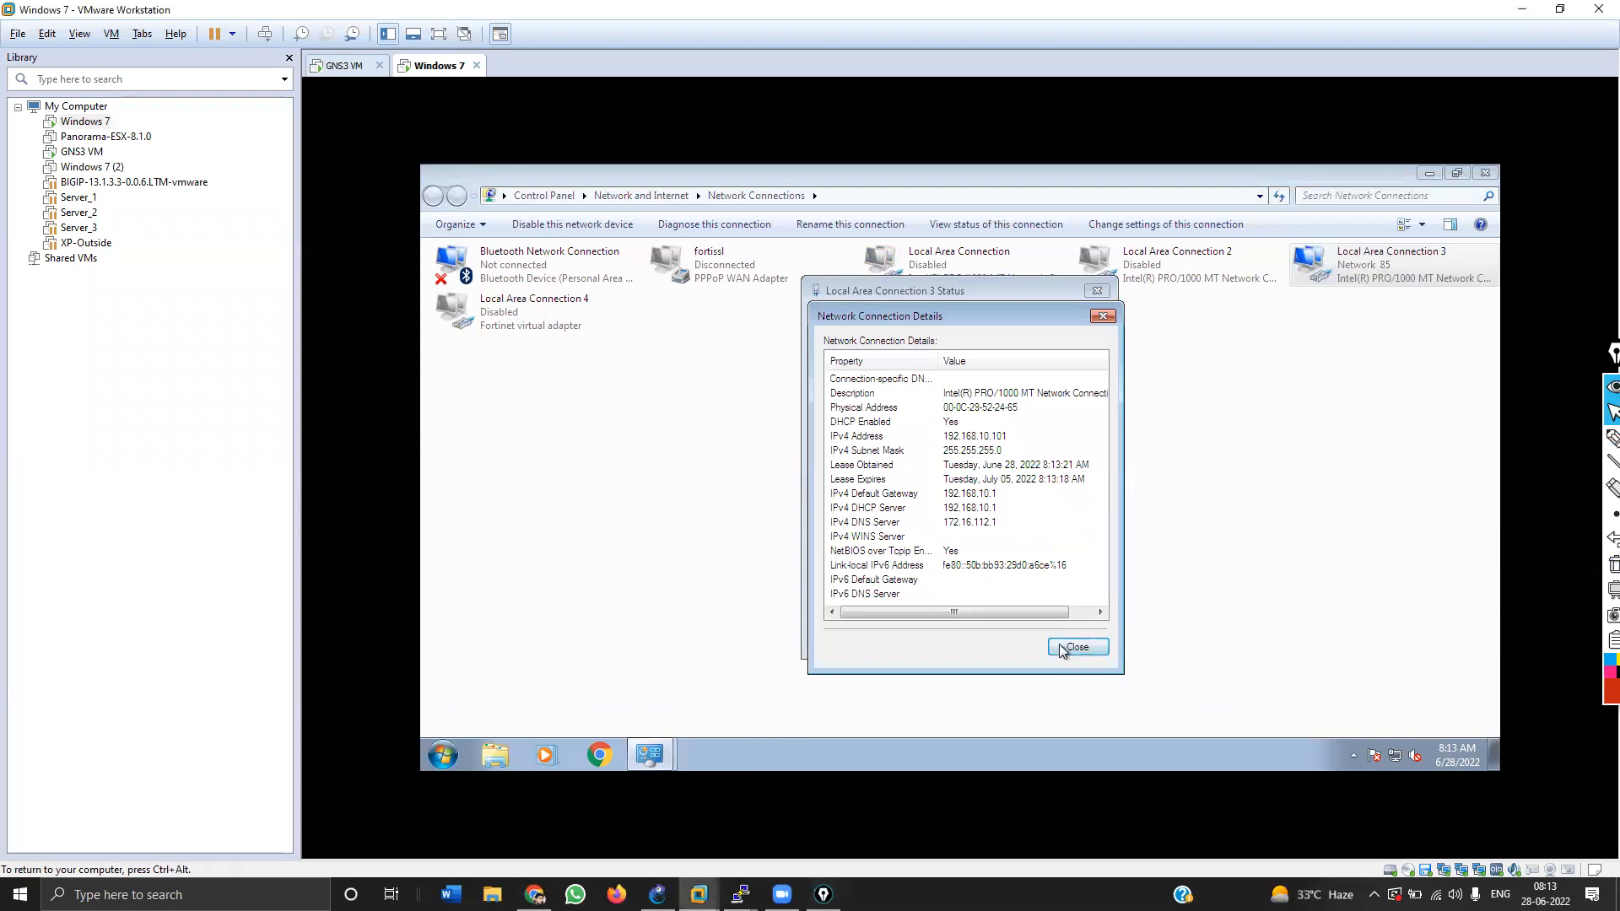
left_click(1065, 640)
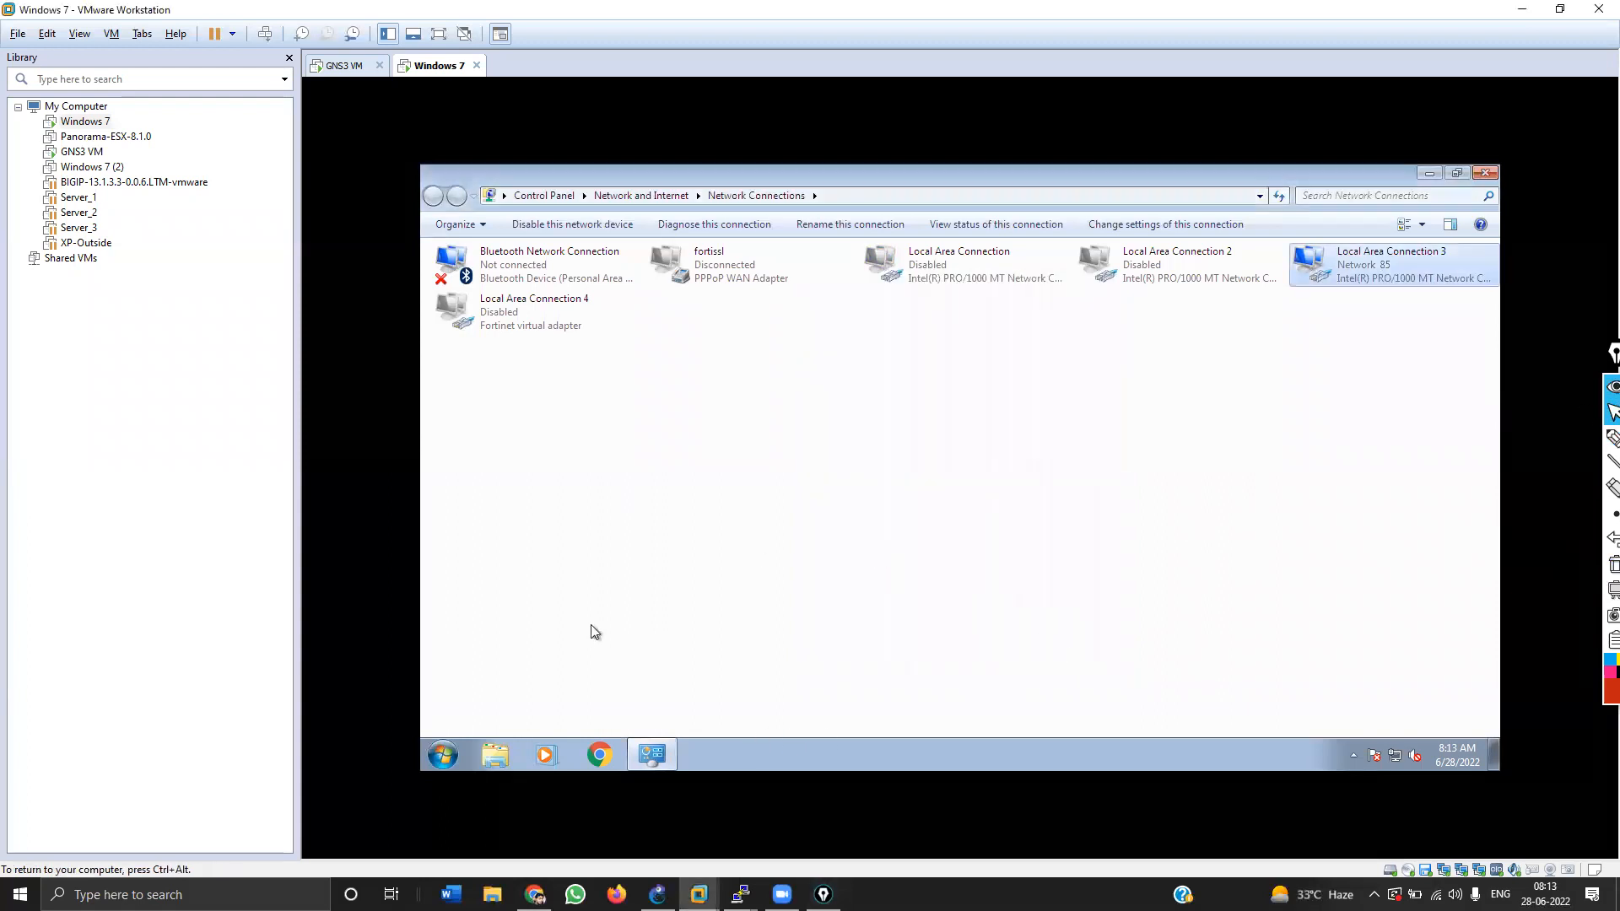
left_click(602, 753)
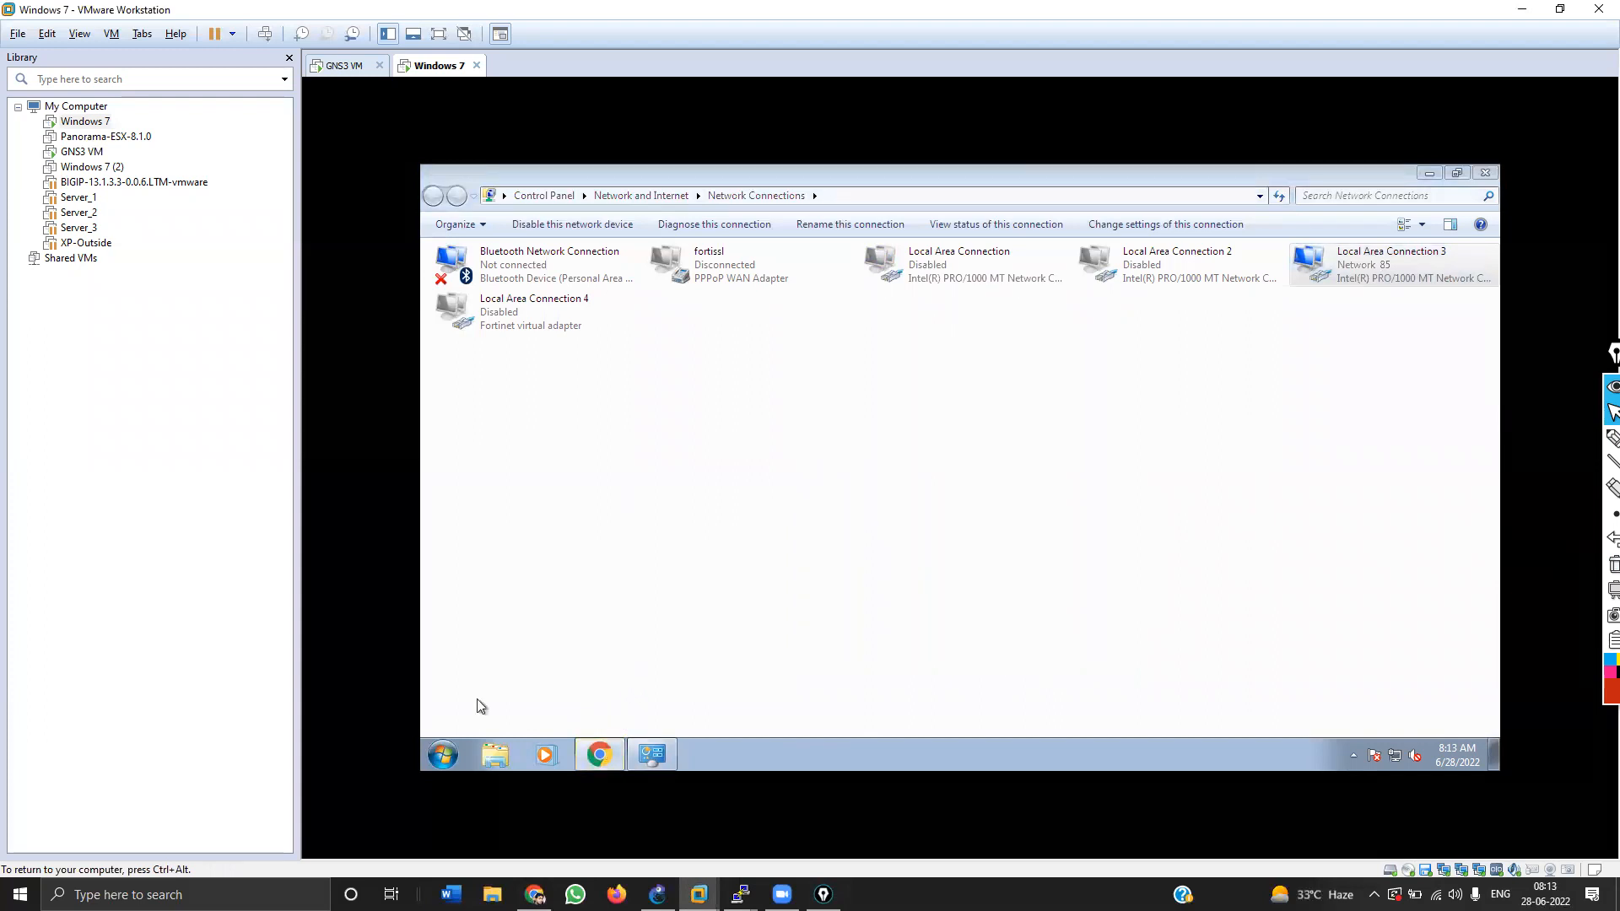
Step: From a command prompt, ping 8.8.8.8 and then run ping 8.8.8.8 -t continuously
left_click(454, 755)
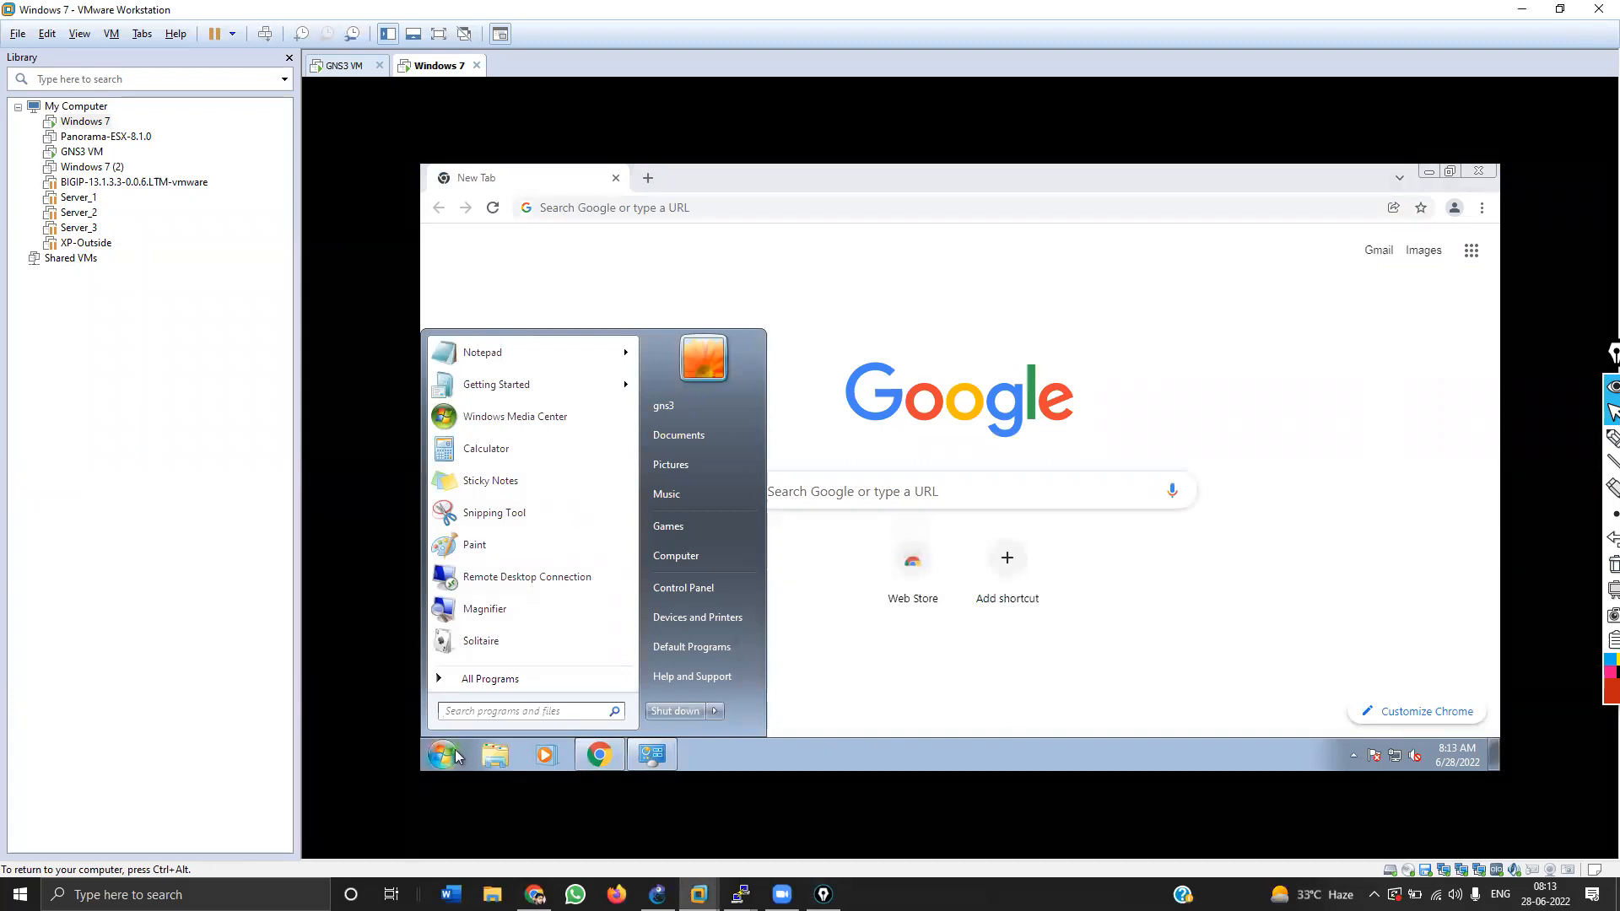
type("cmd")
key("Return")
type("ping 8.8.8")
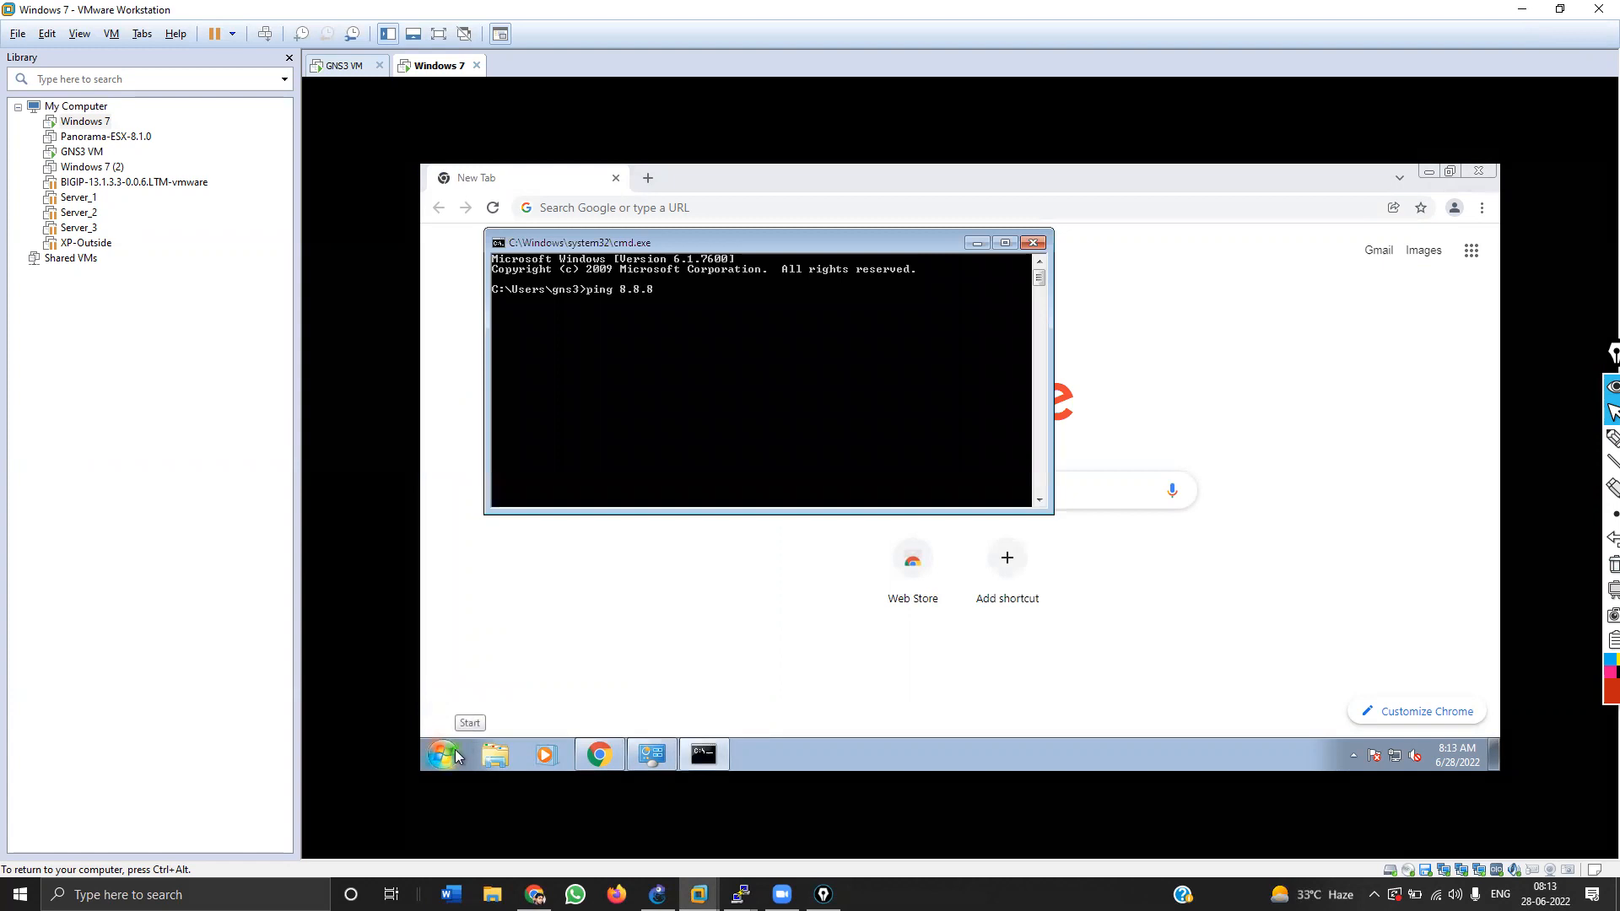
type(".8")
key("Return")
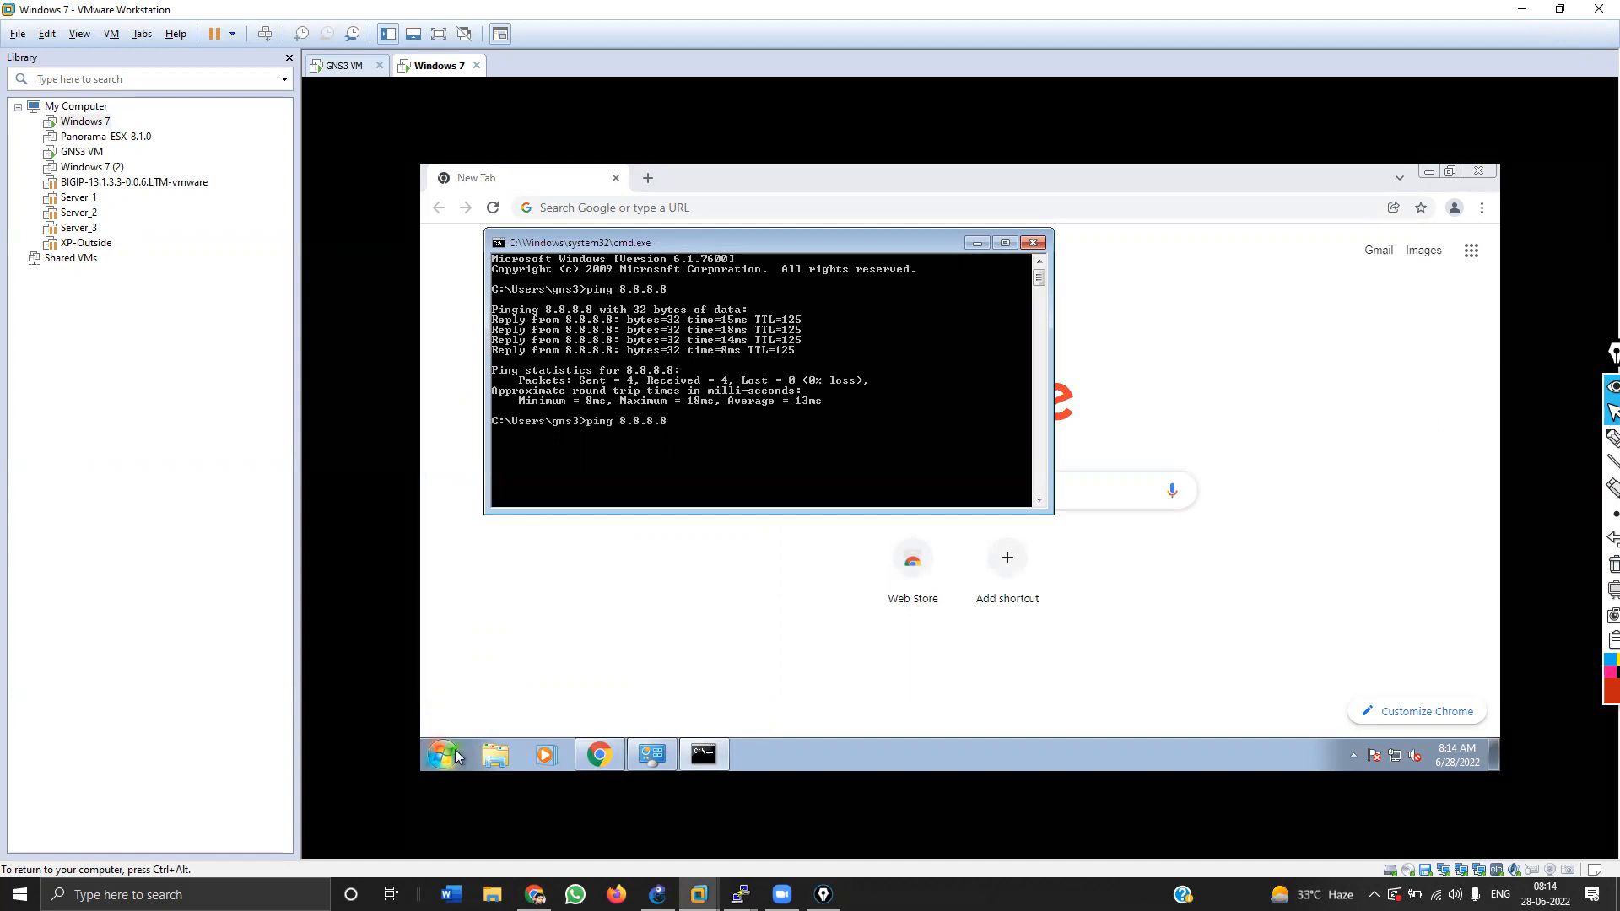
type("-t")
key("Return")
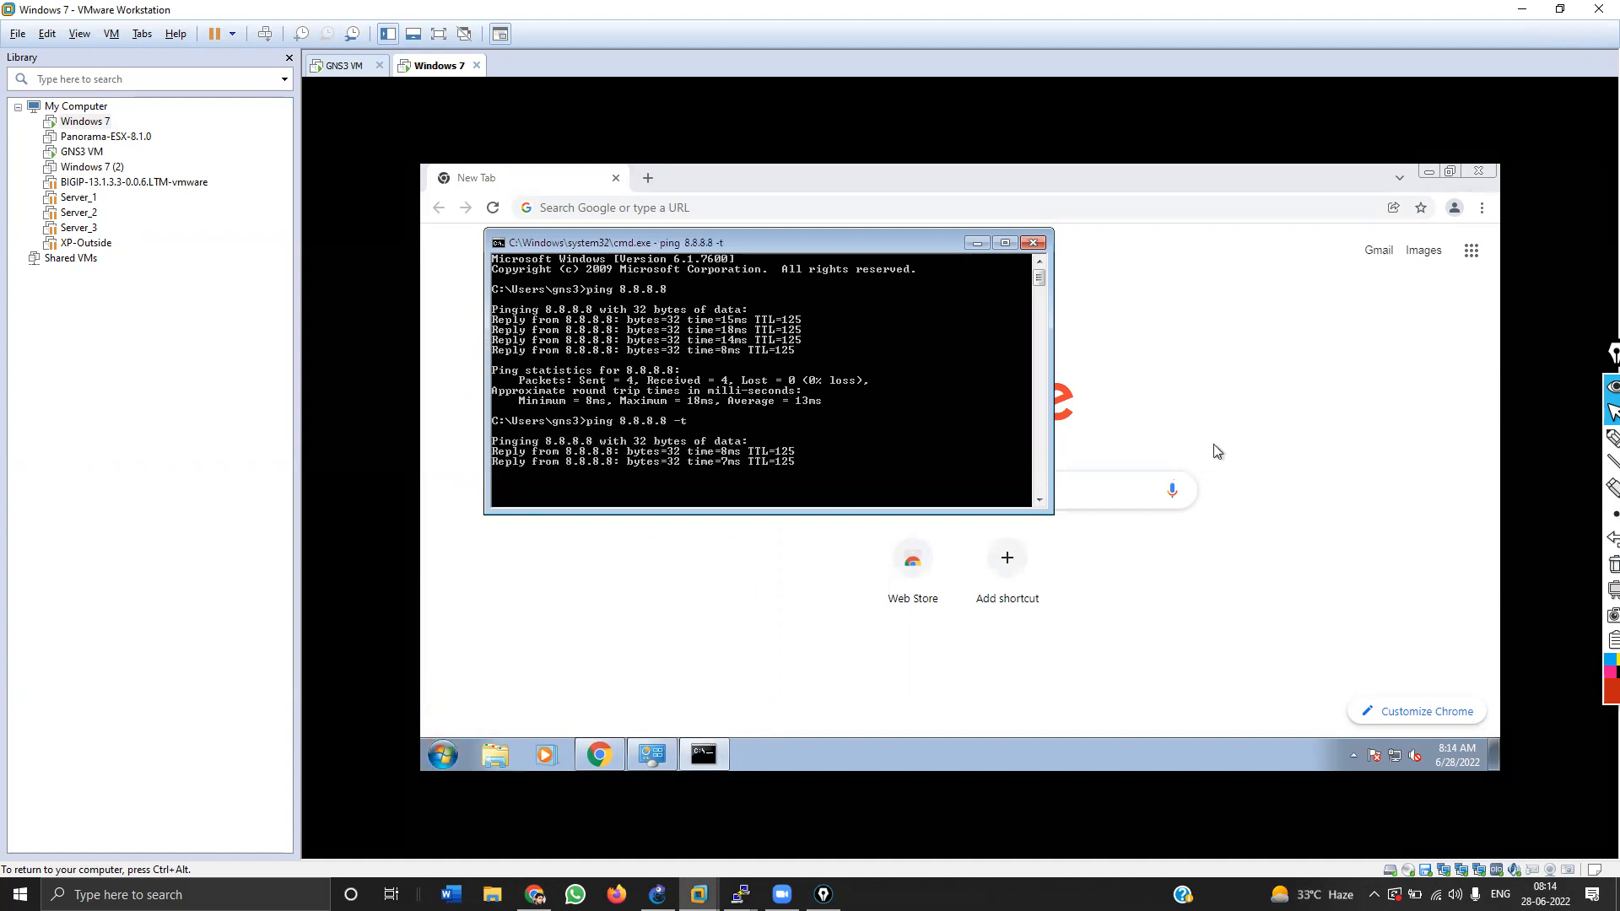
Step: Load google.com in Chrome, then minimize VMware to reveal the GNS3 lab
left_click(1213, 444)
left_click(925, 207)
type("google")
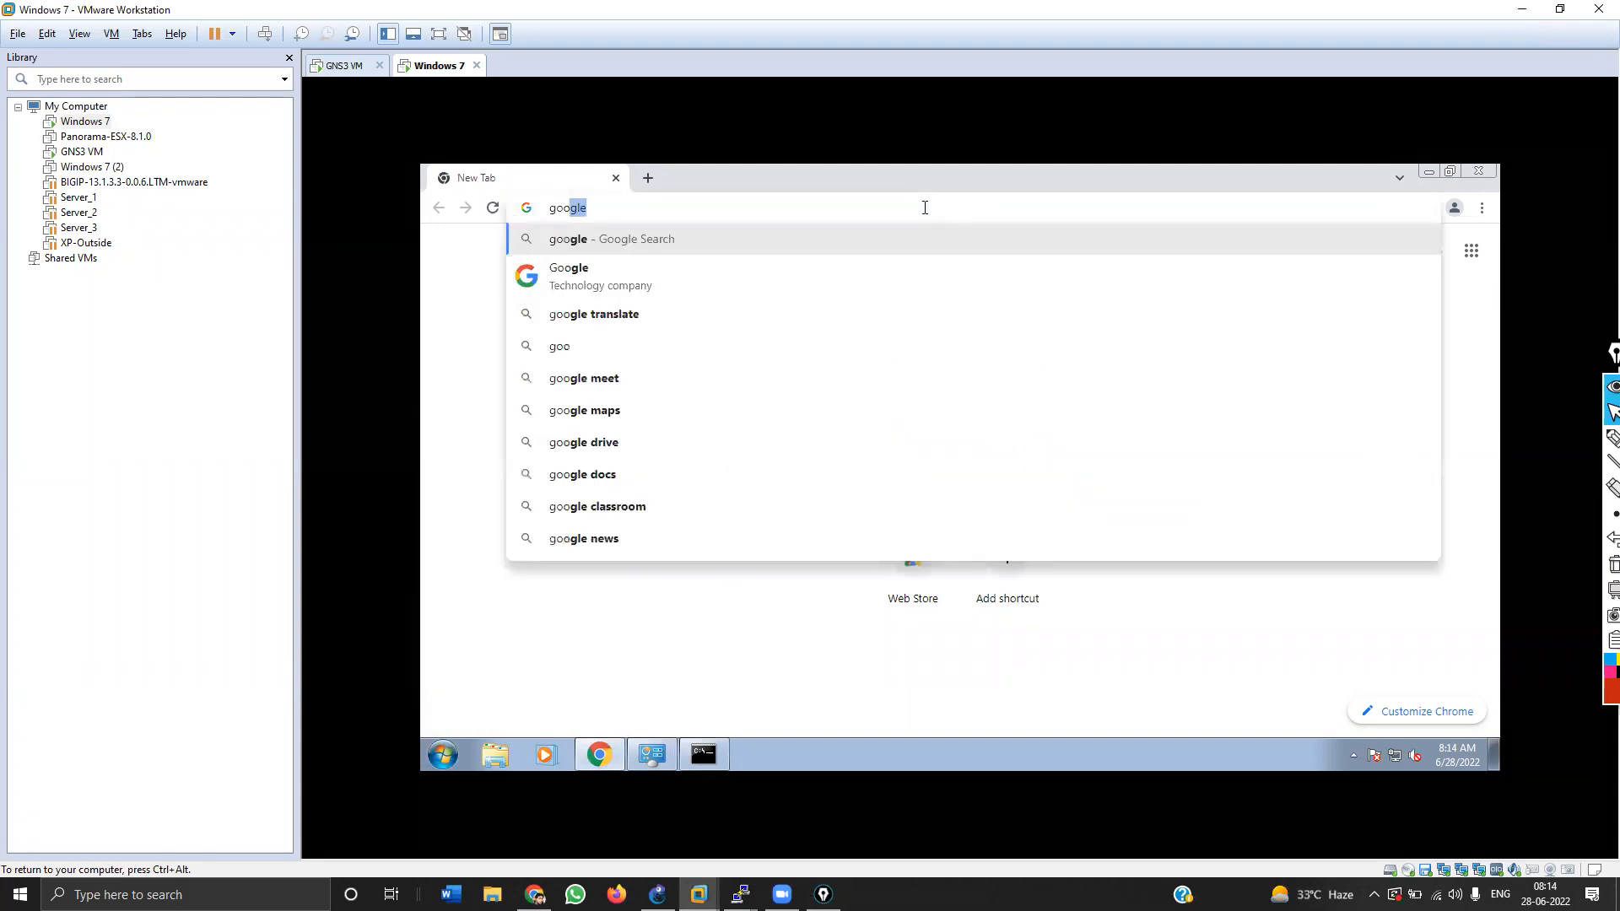
key("Return")
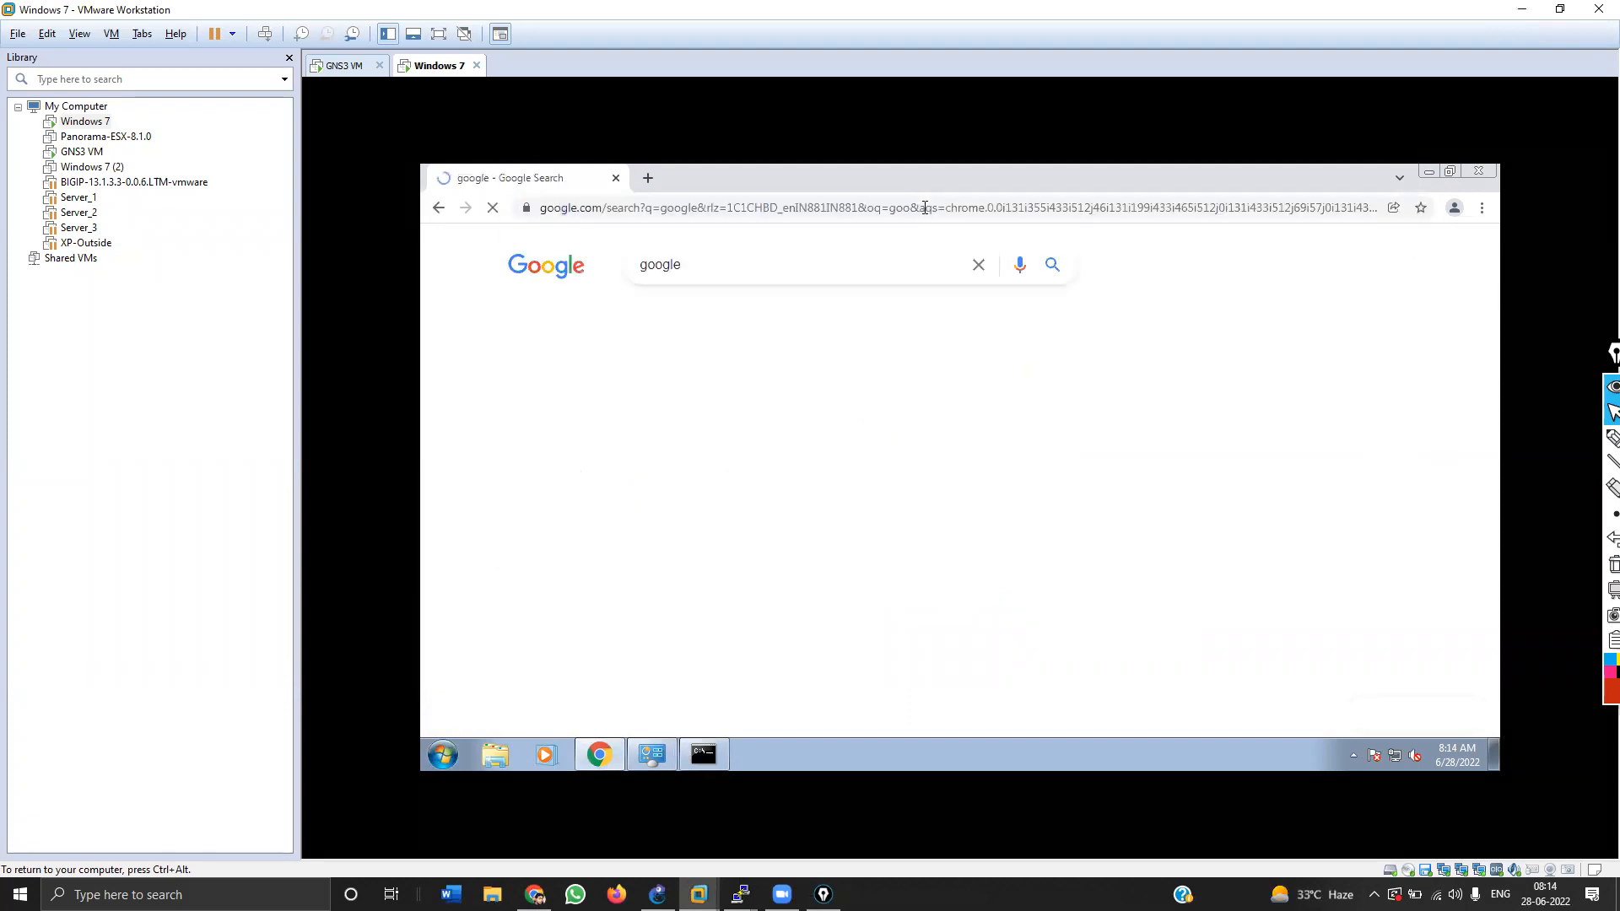
left_click(532, 412)
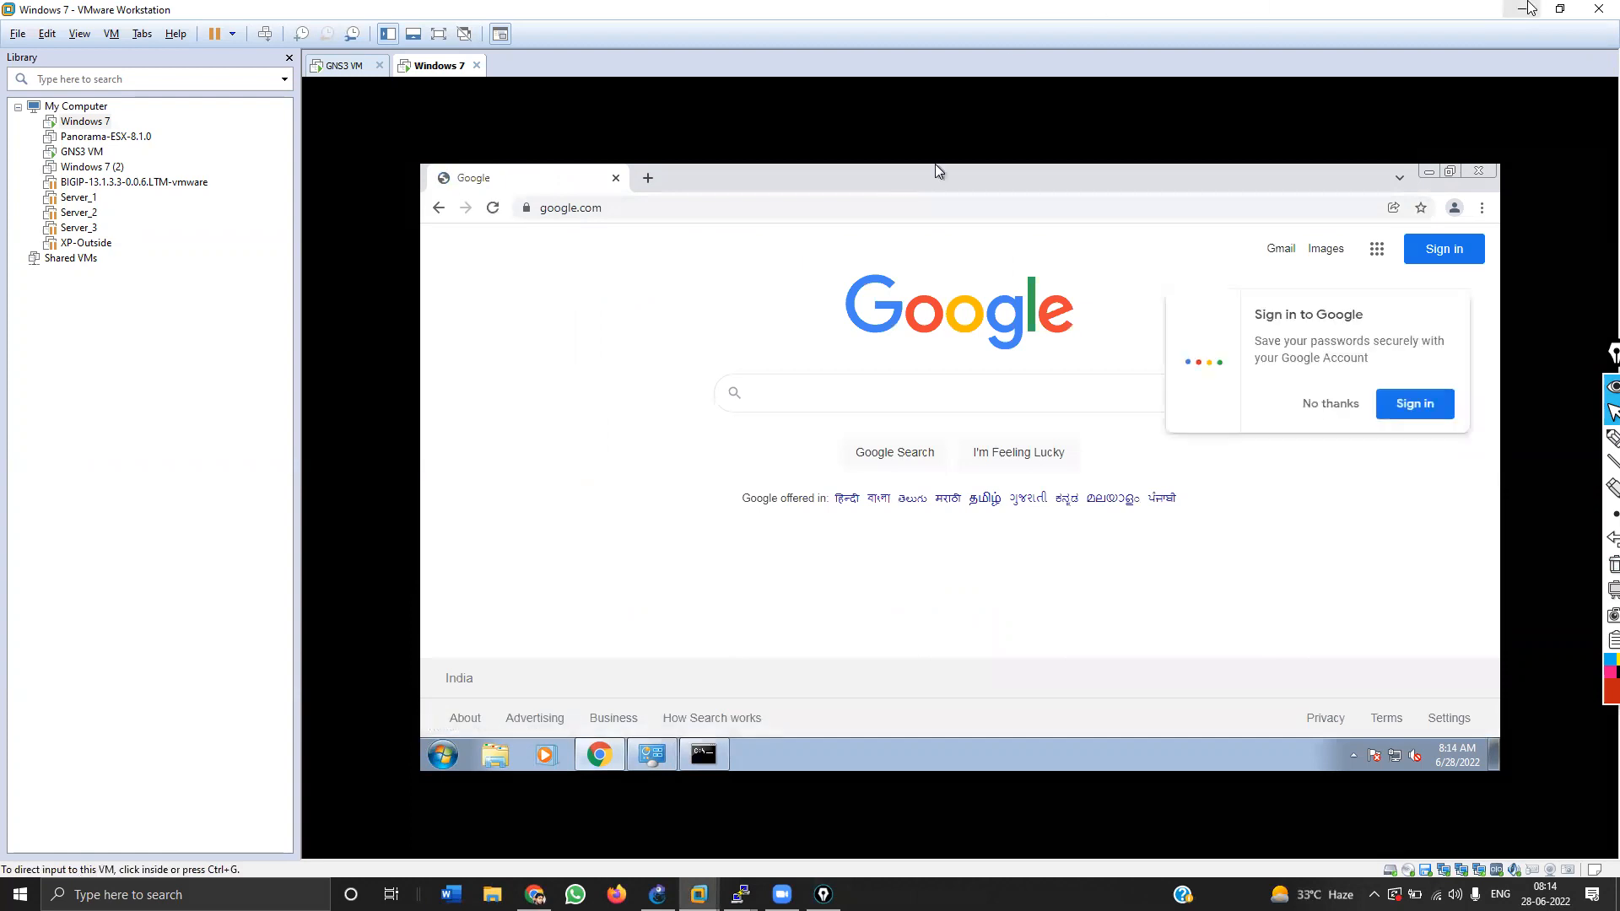
left_click(1528, 8)
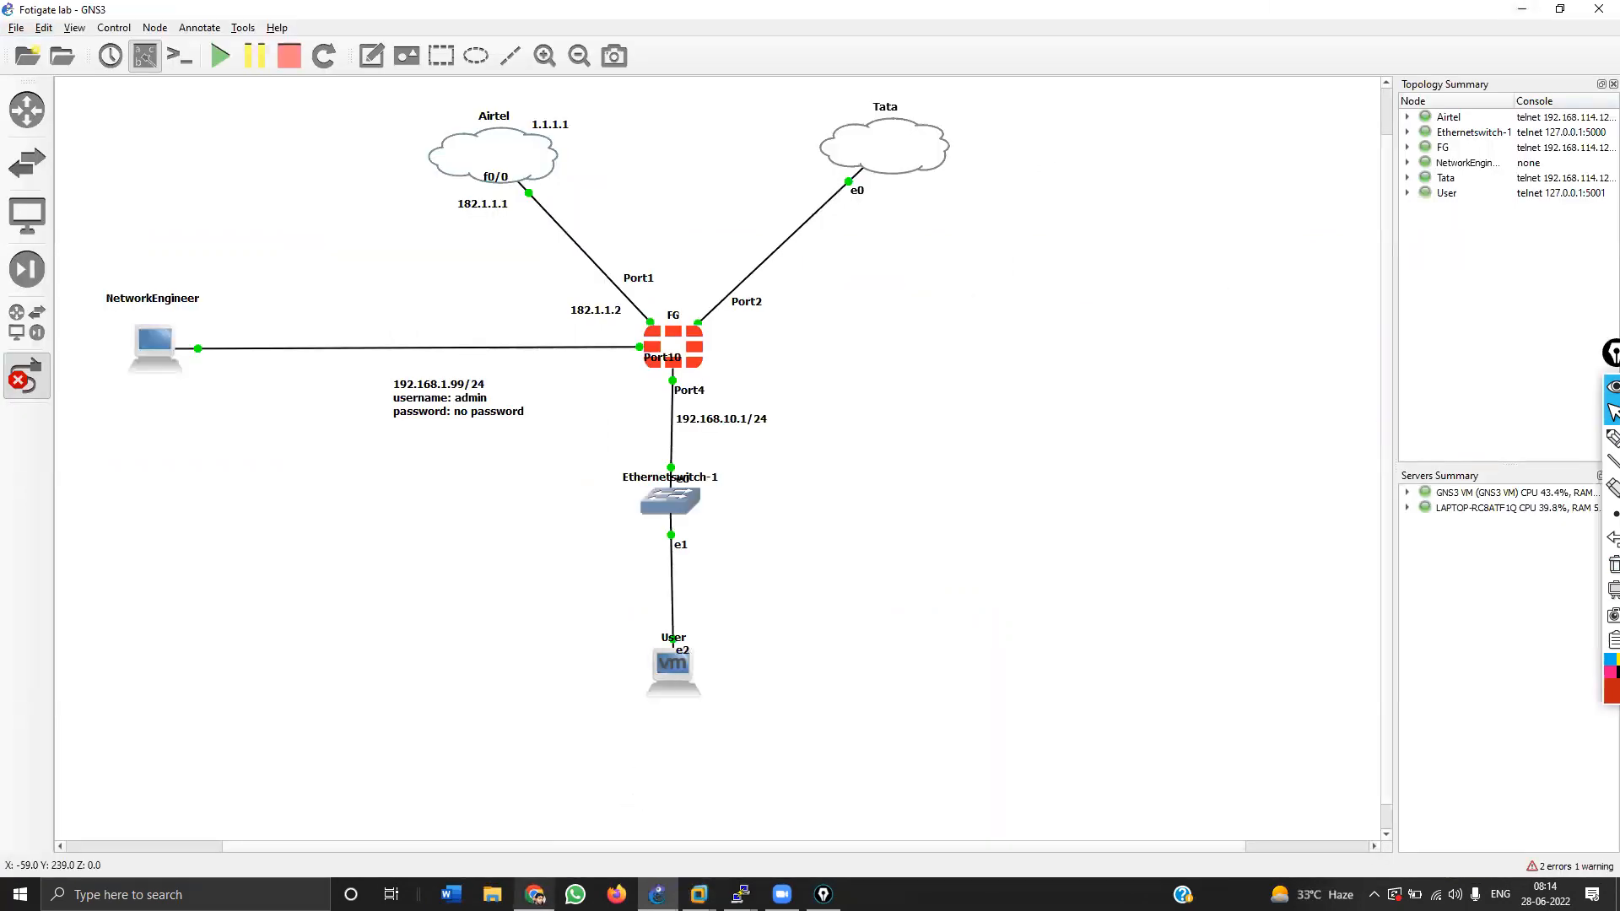
Step: Refresh the policy list, review the Forward Traffic log, and return to Firewall Policy
left_click(544, 891)
left_click(103, 269)
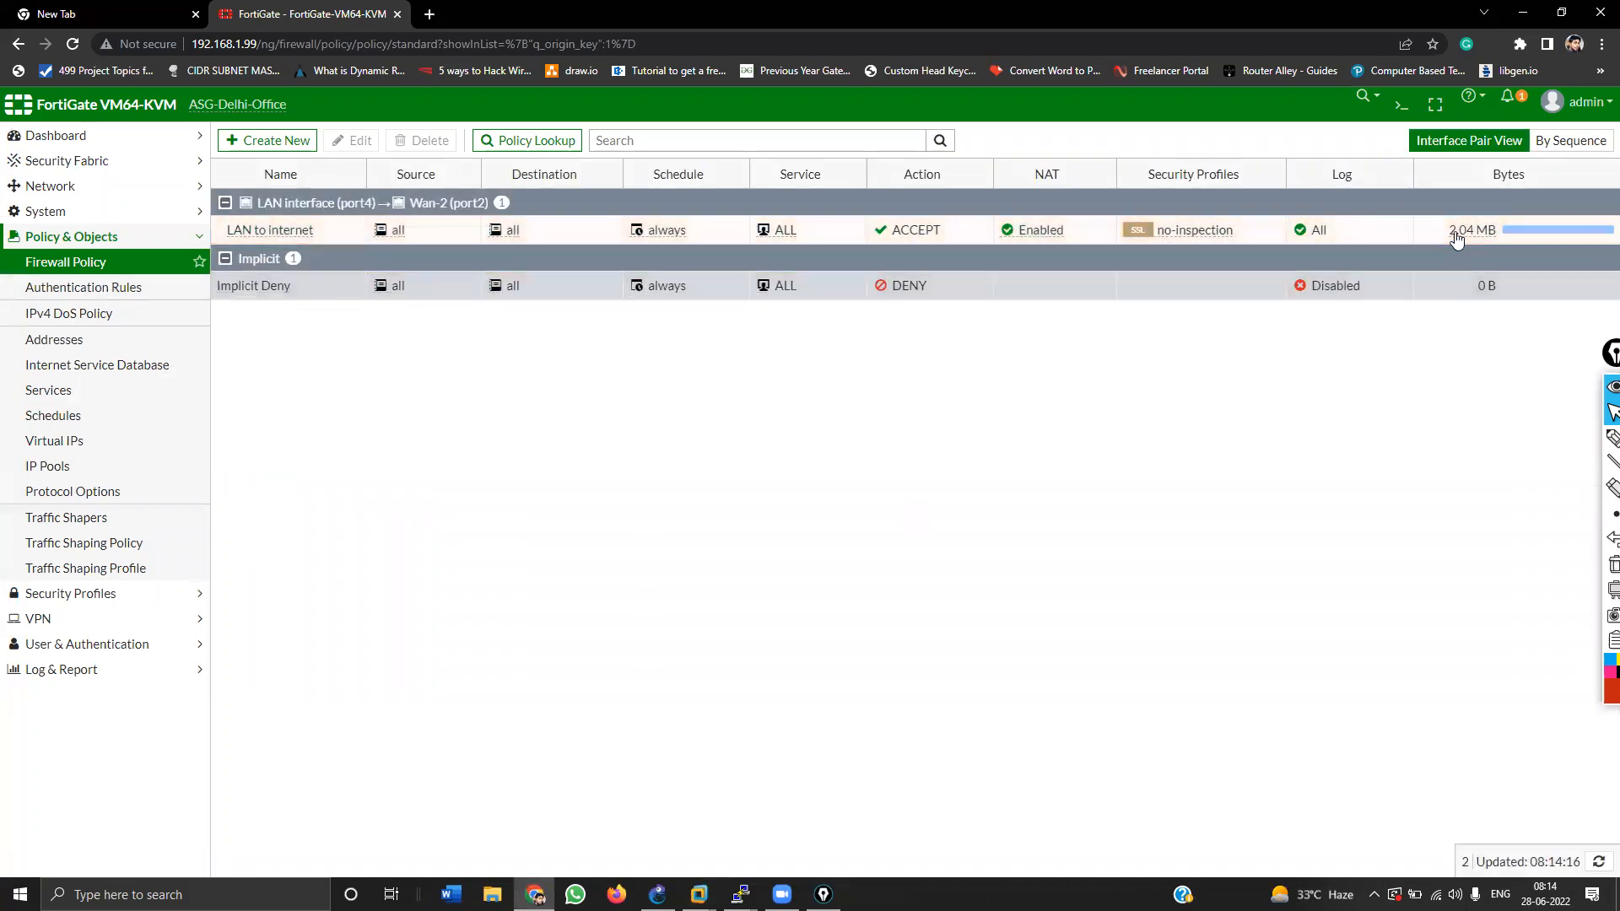
left_click(99, 669)
left_click(110, 370)
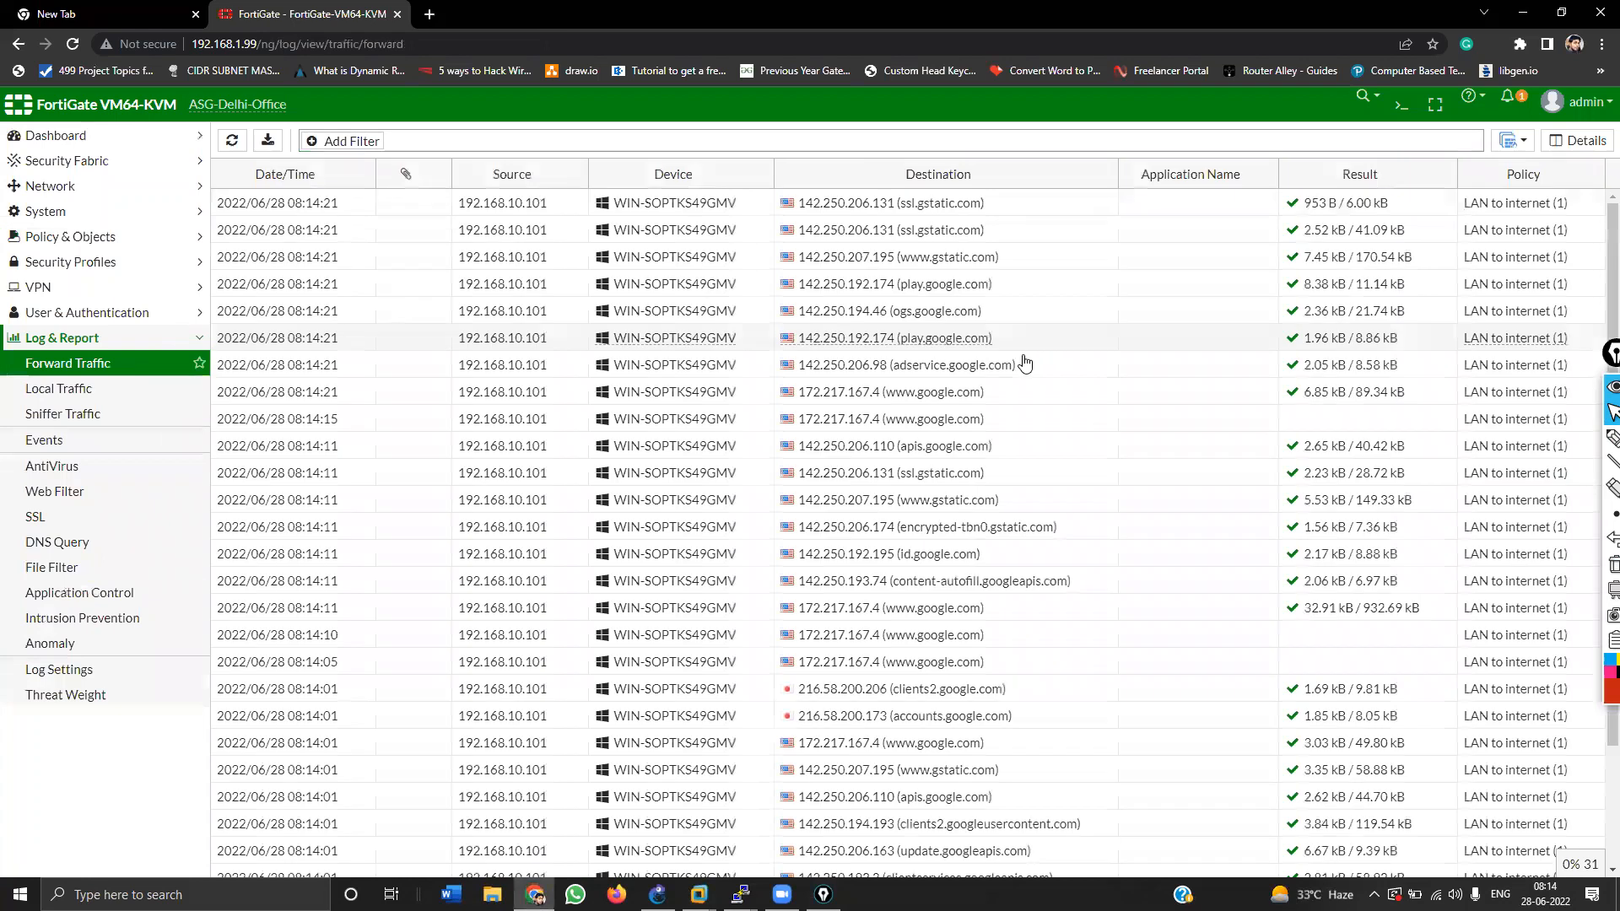
scroll(1025, 362, "up", 2)
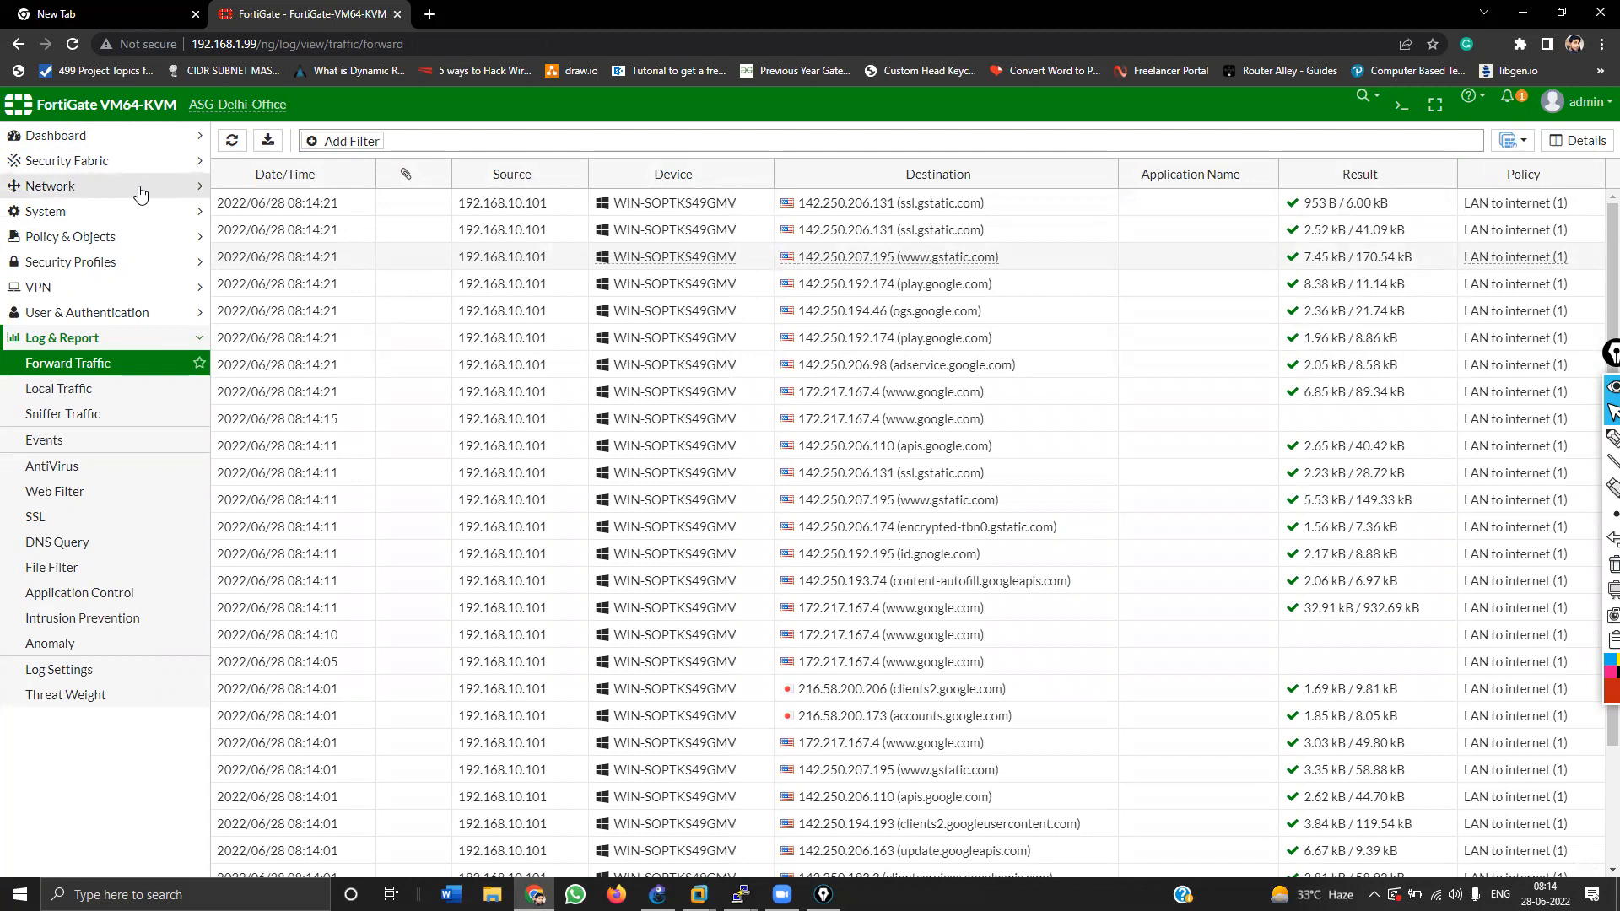
left_click(108, 237)
left_click(105, 263)
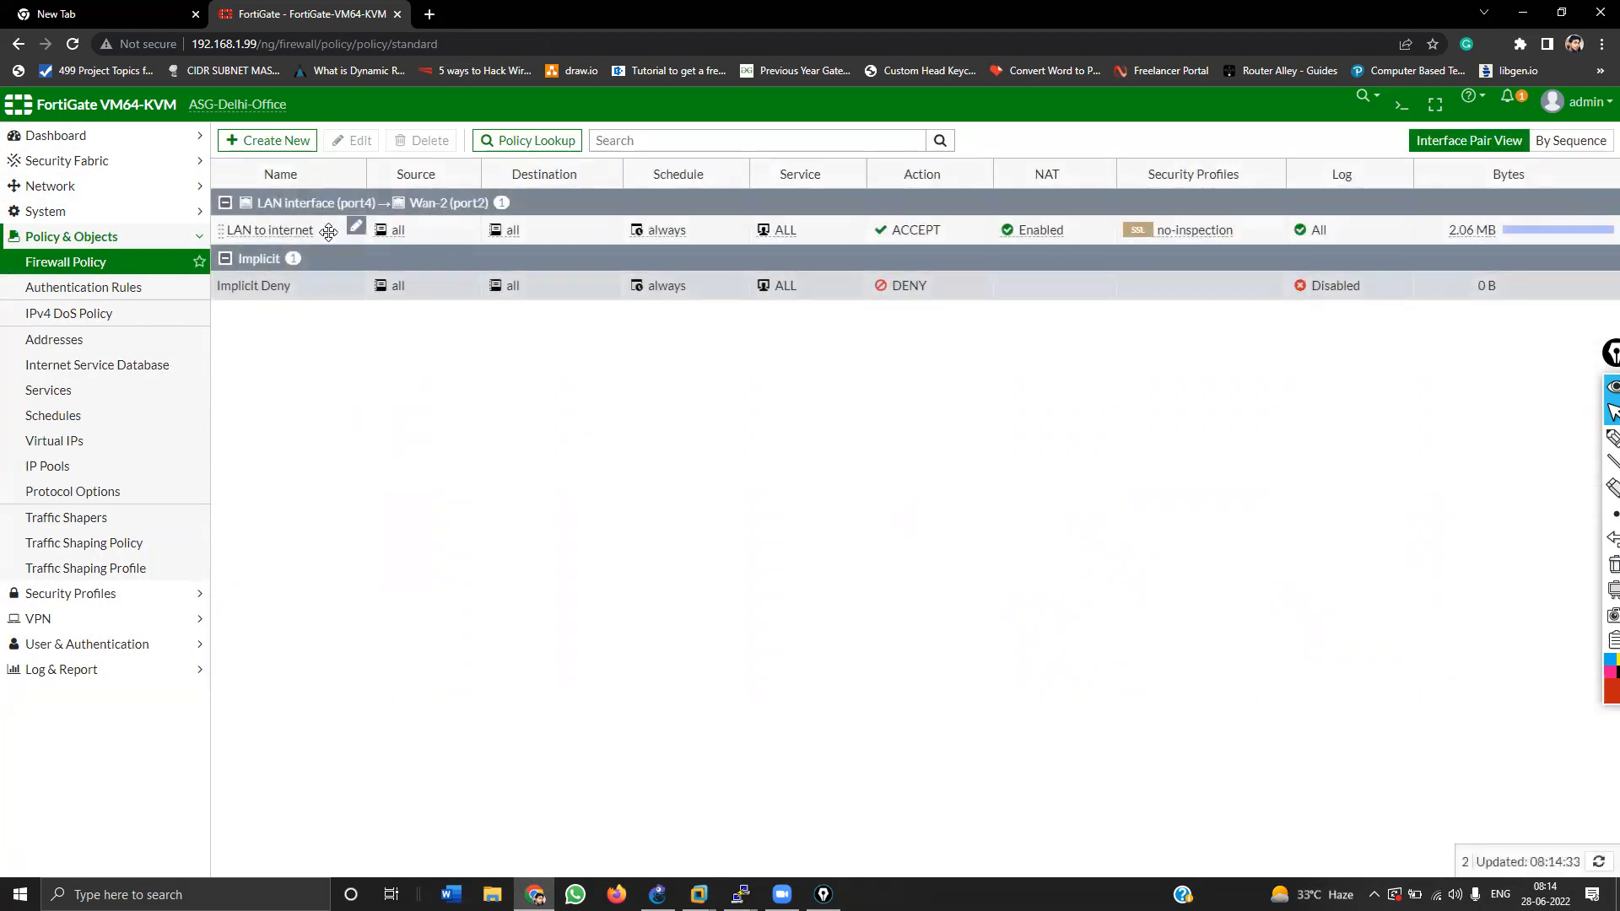
Step: In the LAN to internet policy, remove service ALL and add HTTP
double_click(329, 233)
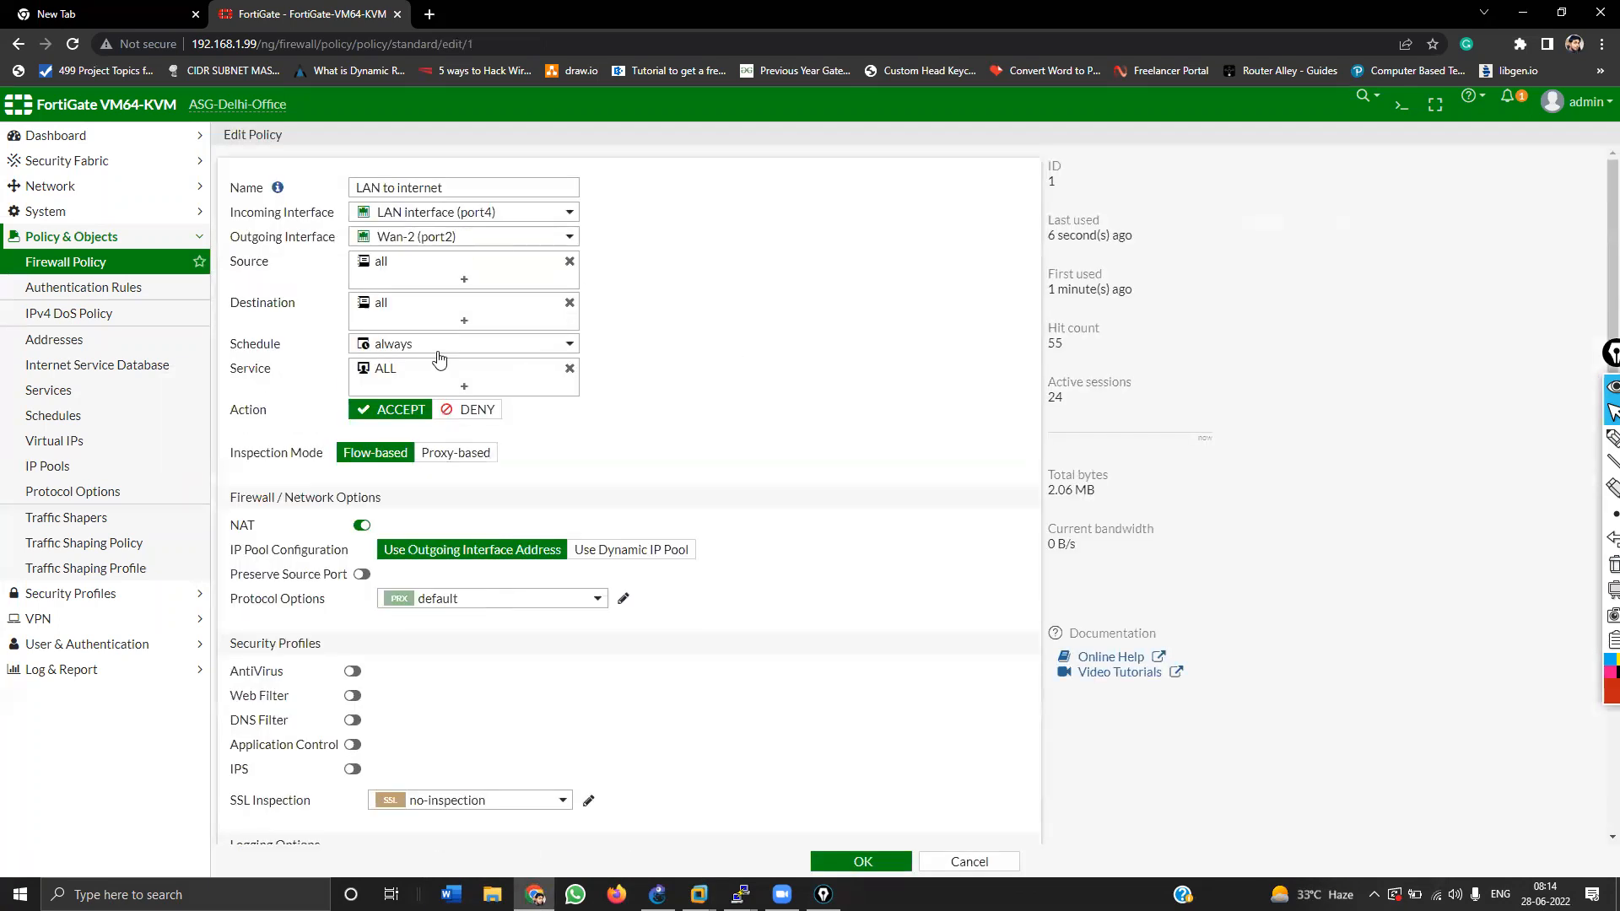
left_click(463, 387)
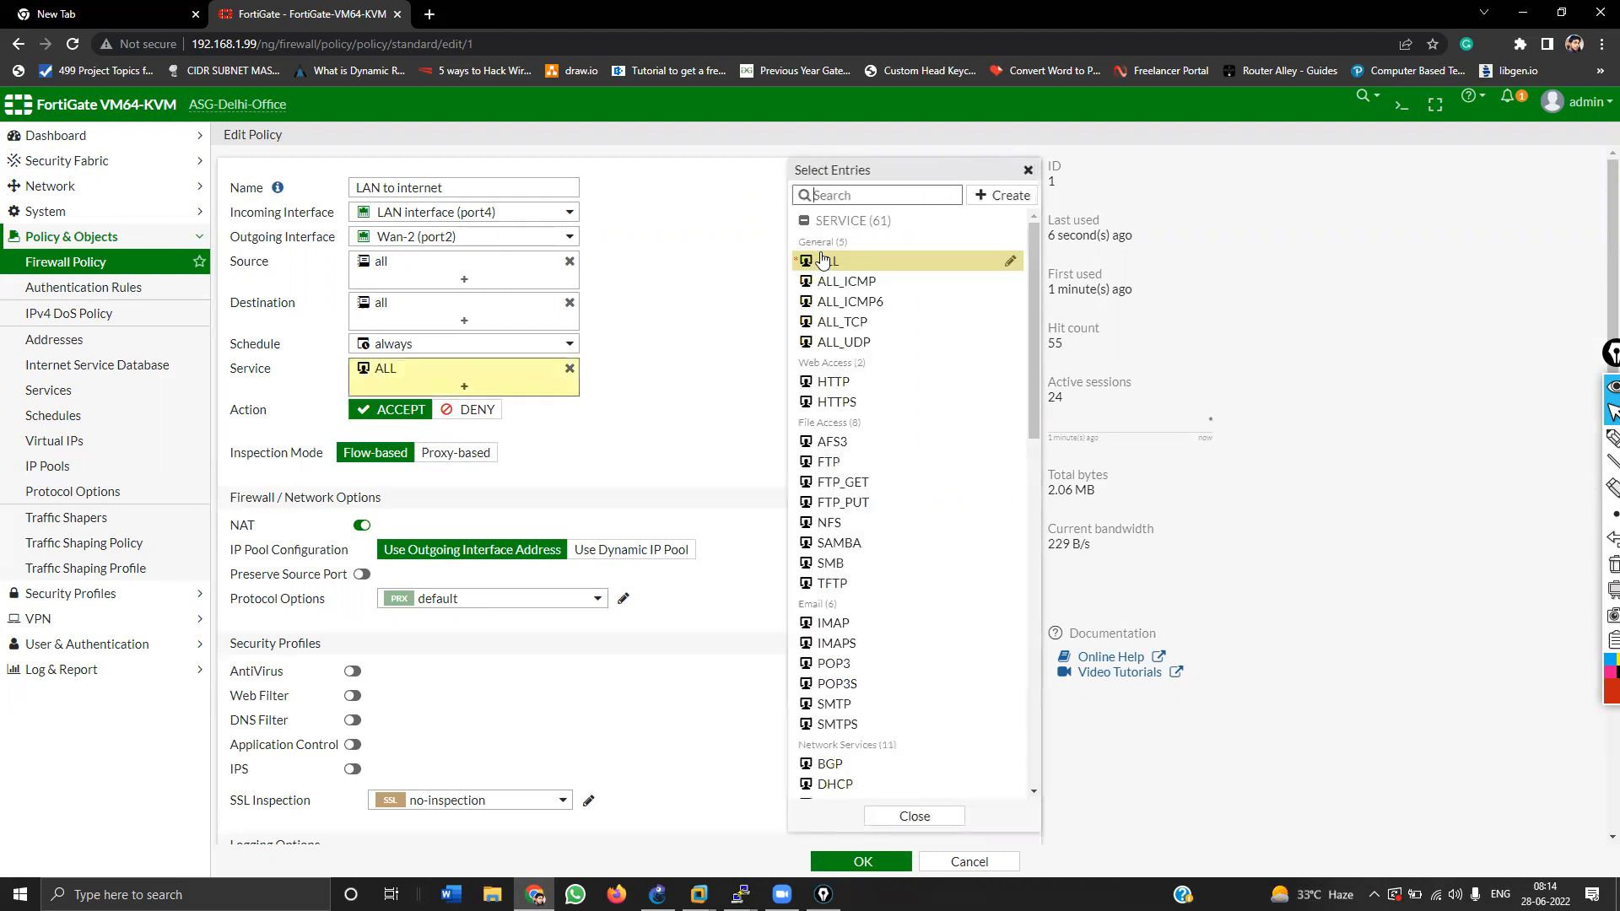
left_click(570, 368)
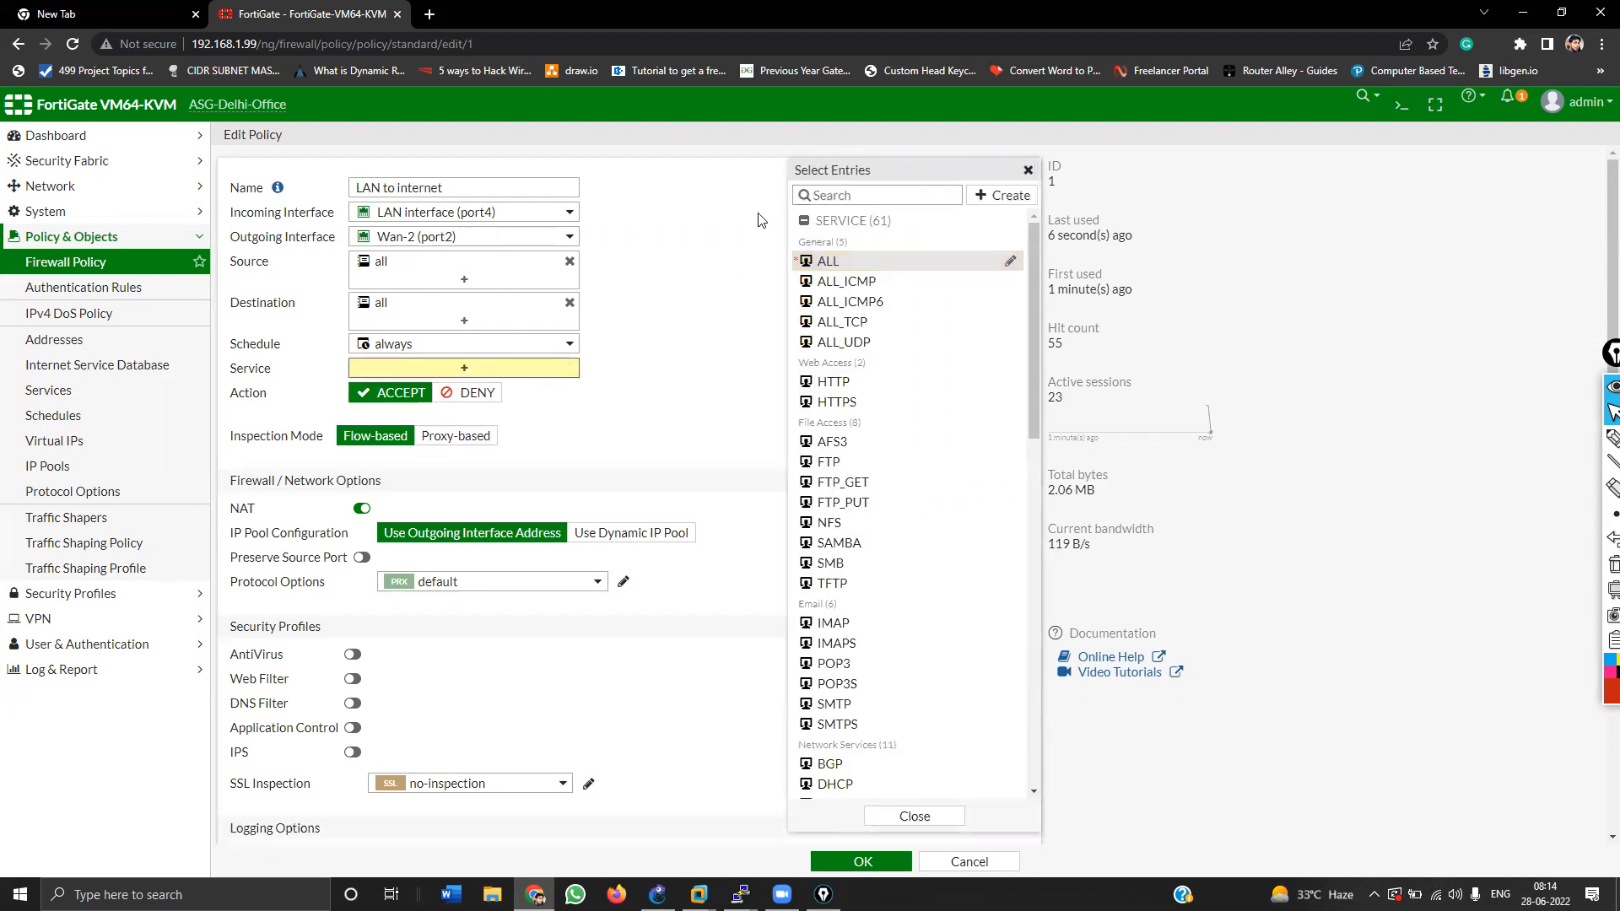
left_click(828, 195)
type("web")
key("BackSpace")
key("BackSpace")
key("BackSpace")
type("htt")
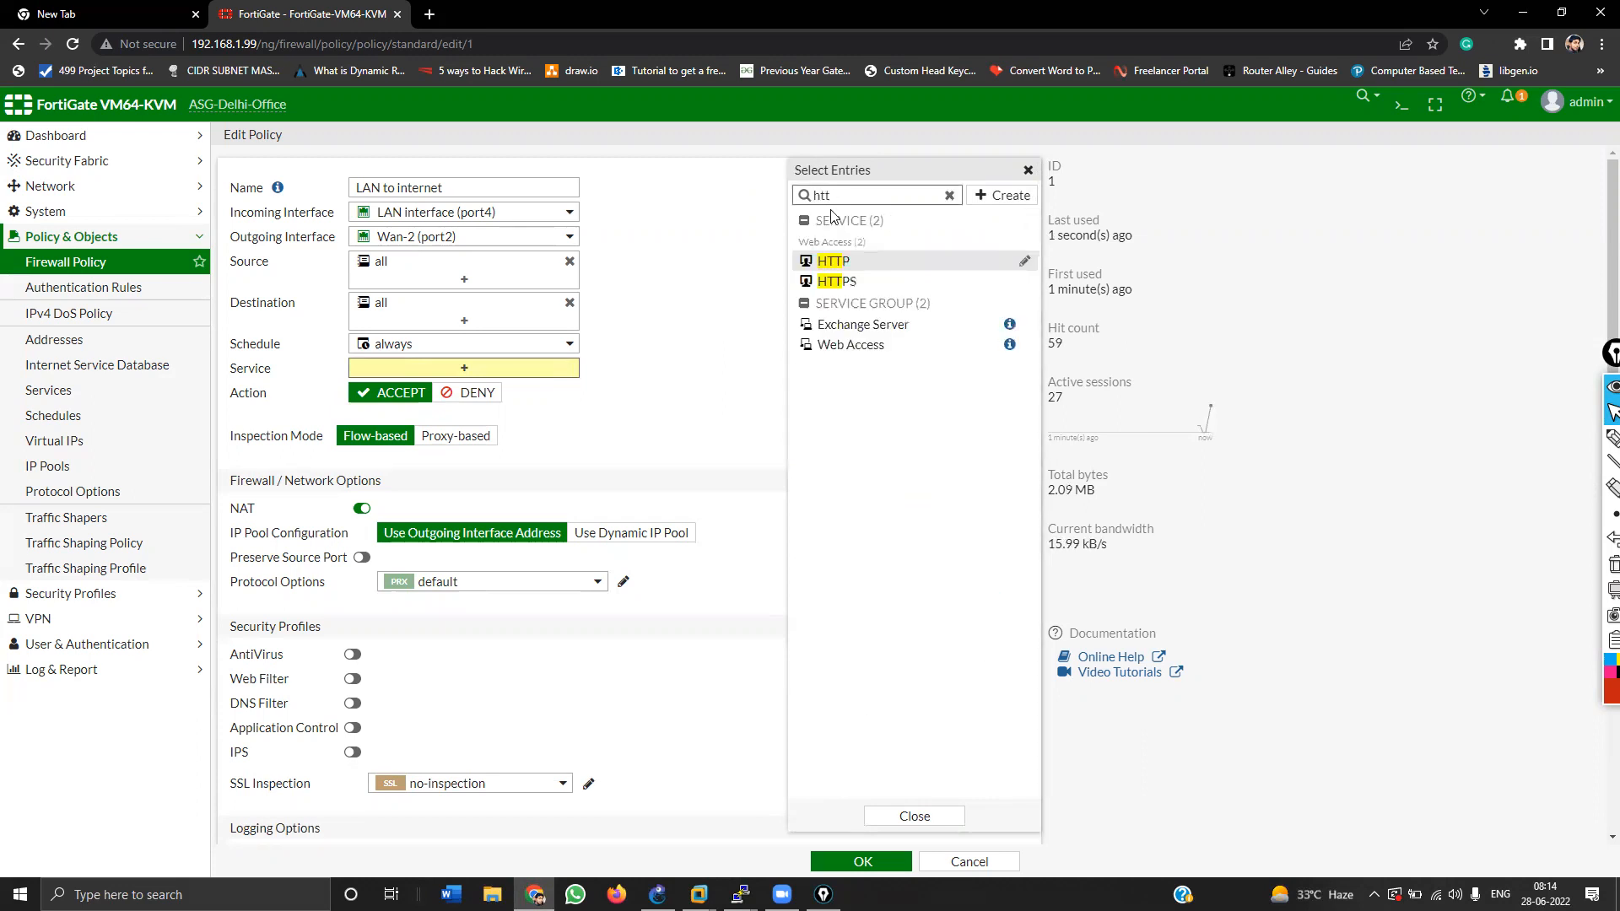
left_click(833, 261)
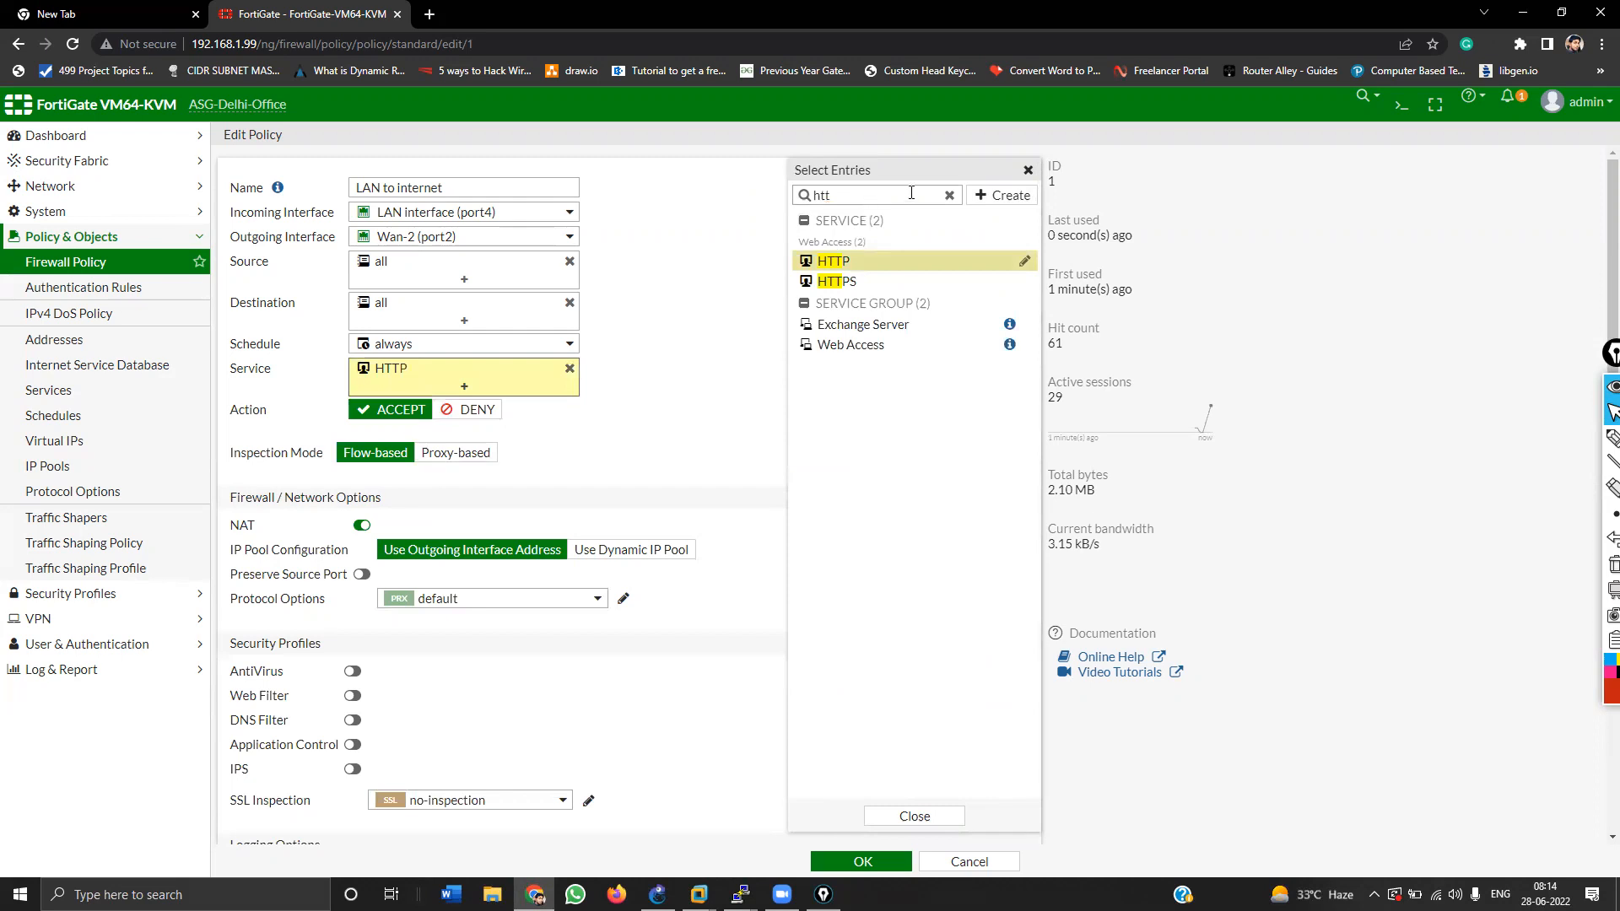
Step: Add DNS and ALL_ICMP to the policy's services and save the policy
left_click(951, 196)
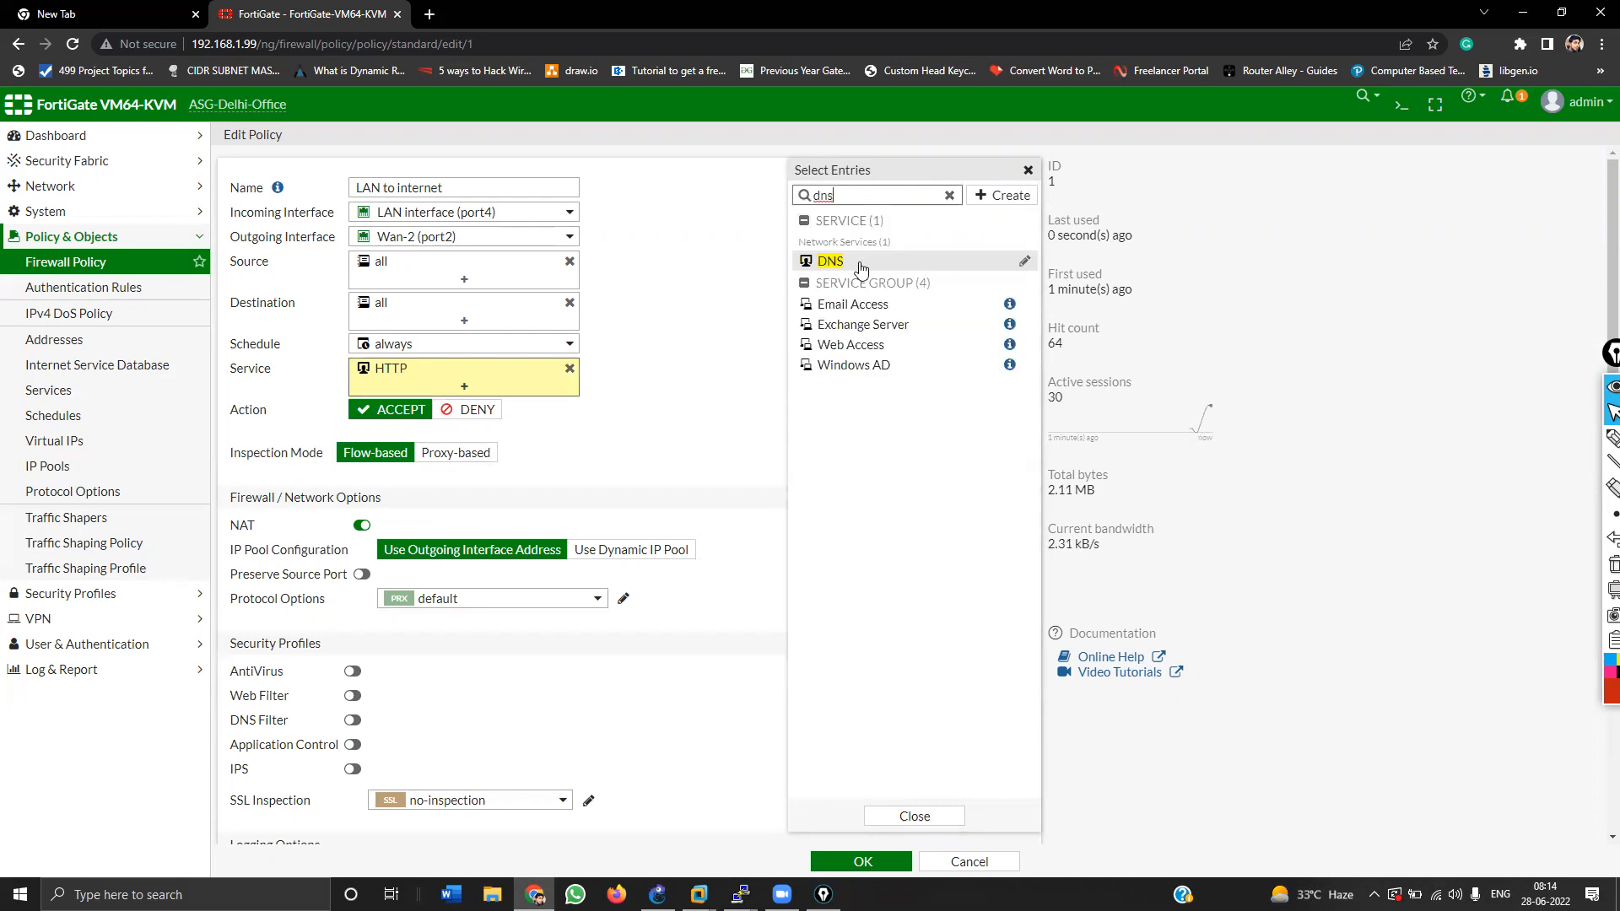
left_click(861, 261)
left_click(948, 195)
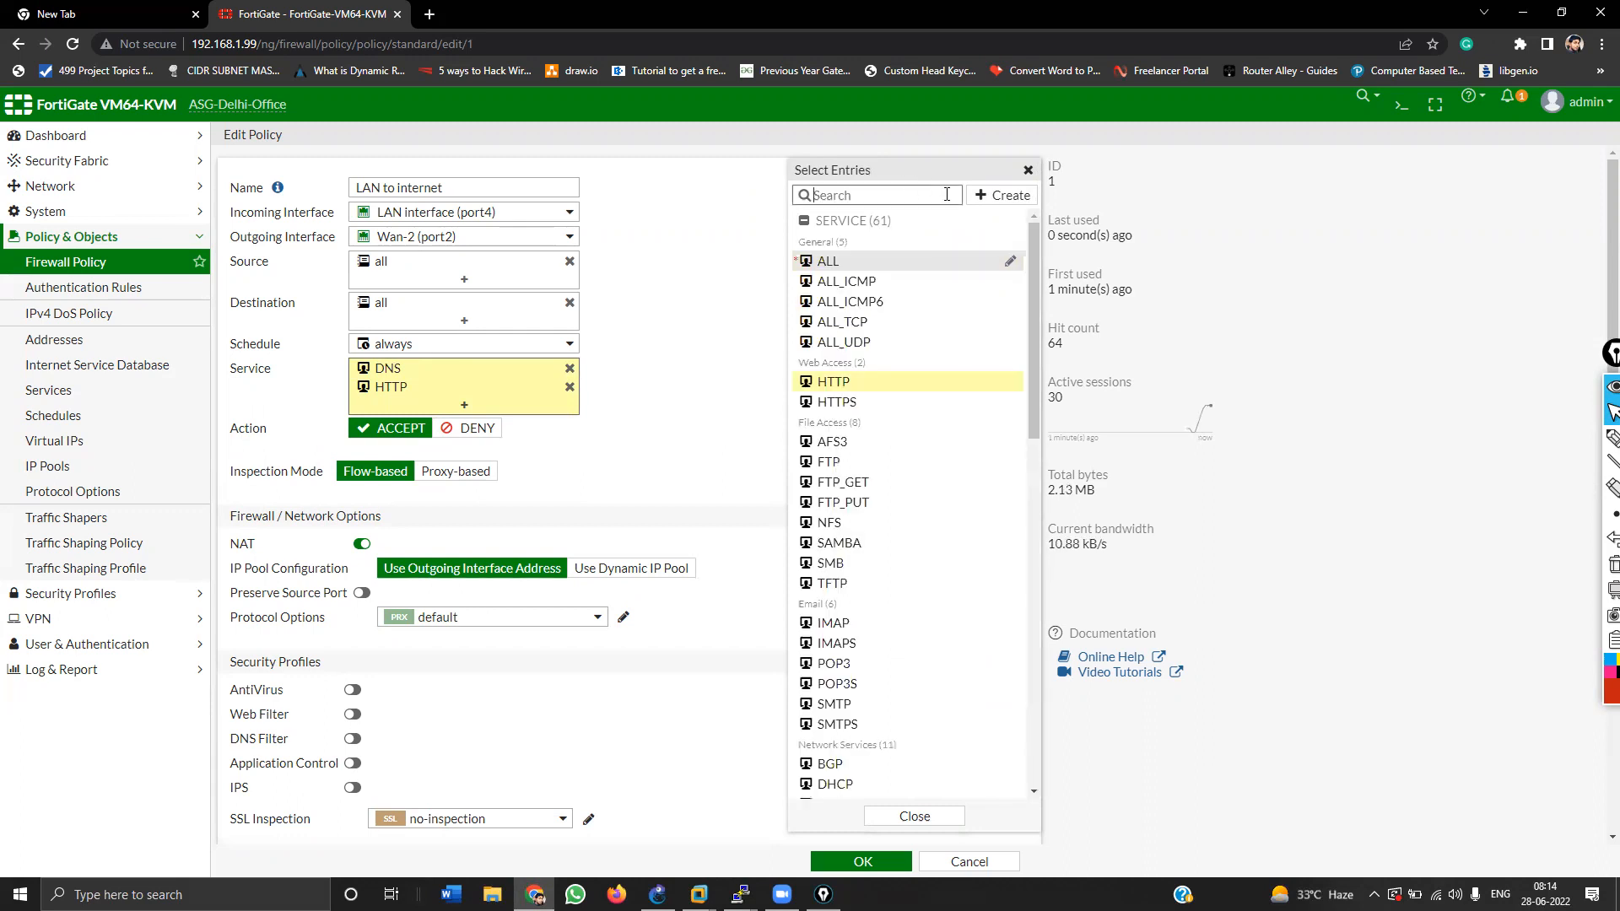
type("icmp")
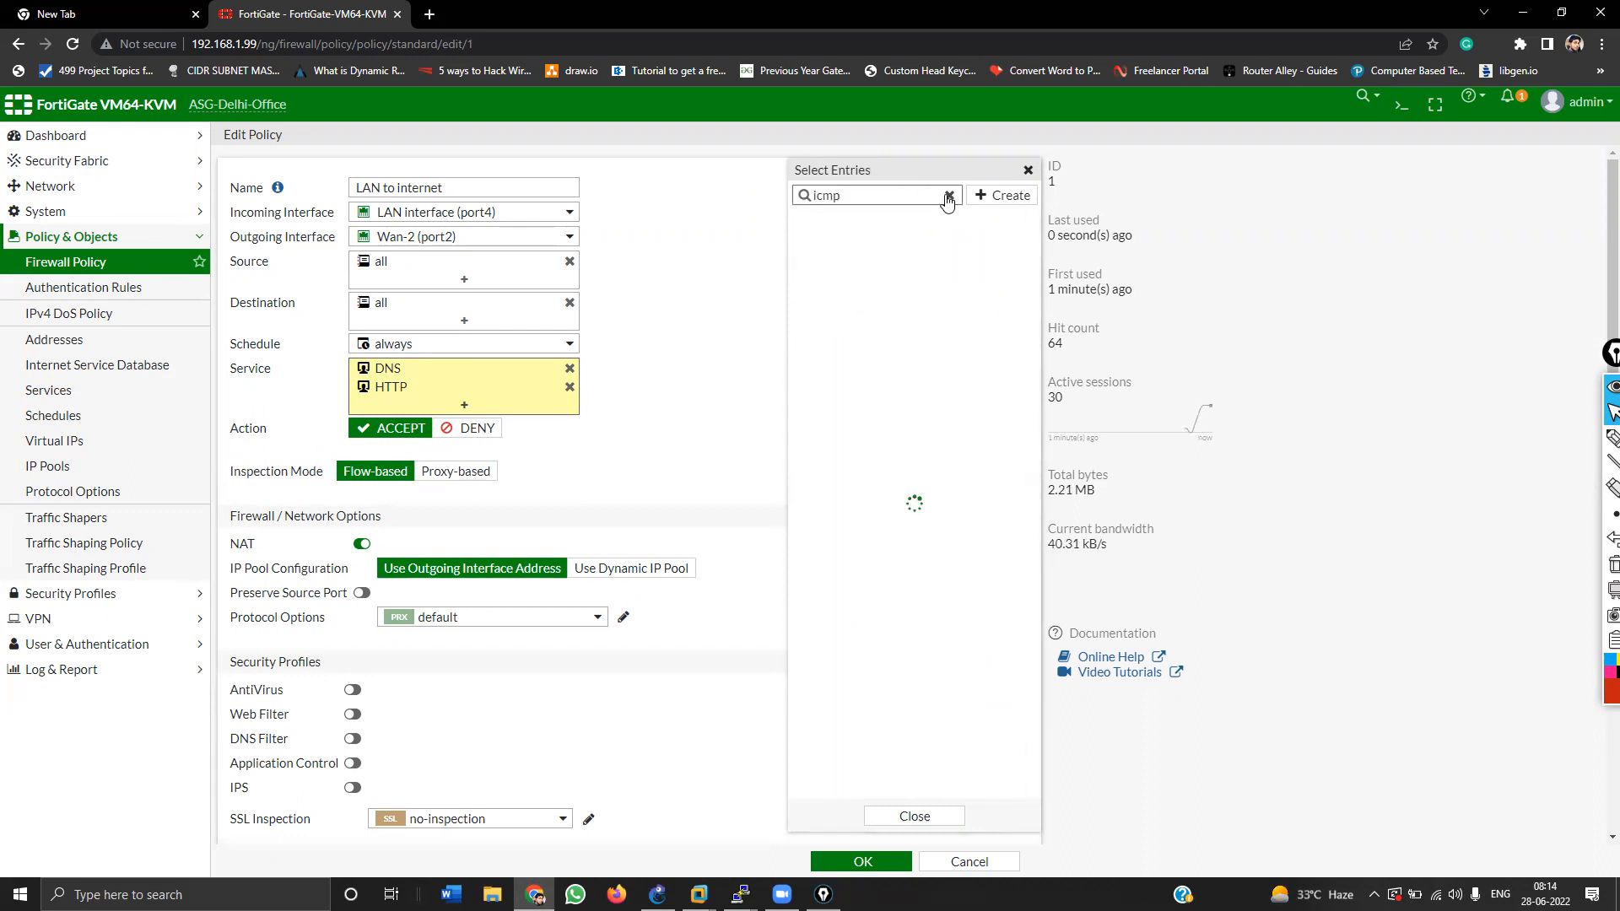
left_click(860, 263)
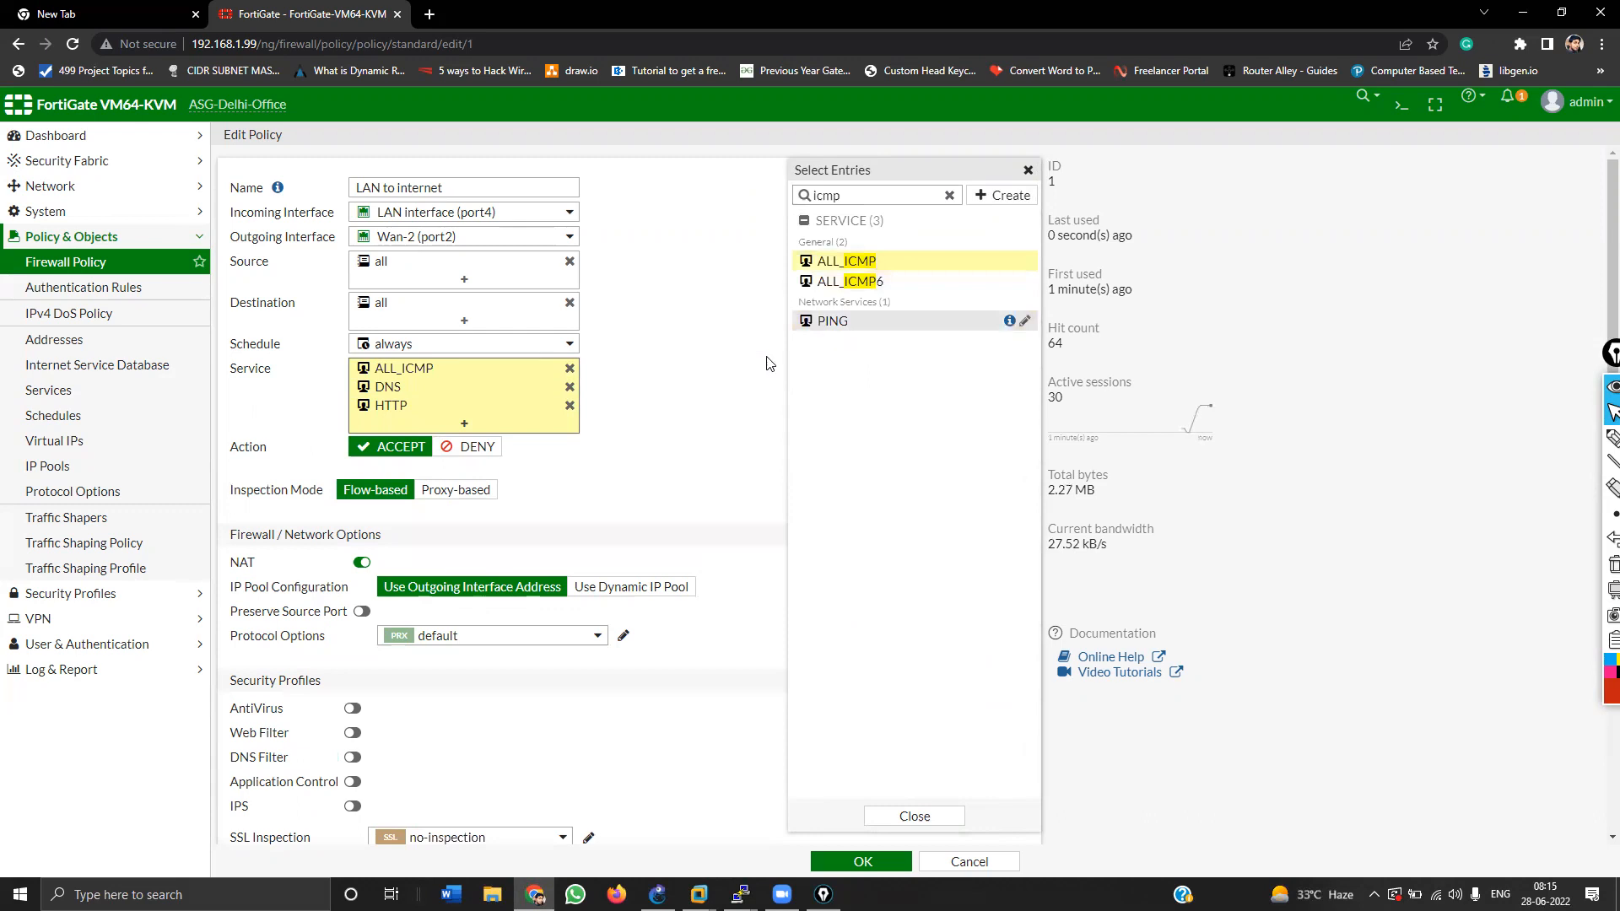
left_click(695, 390)
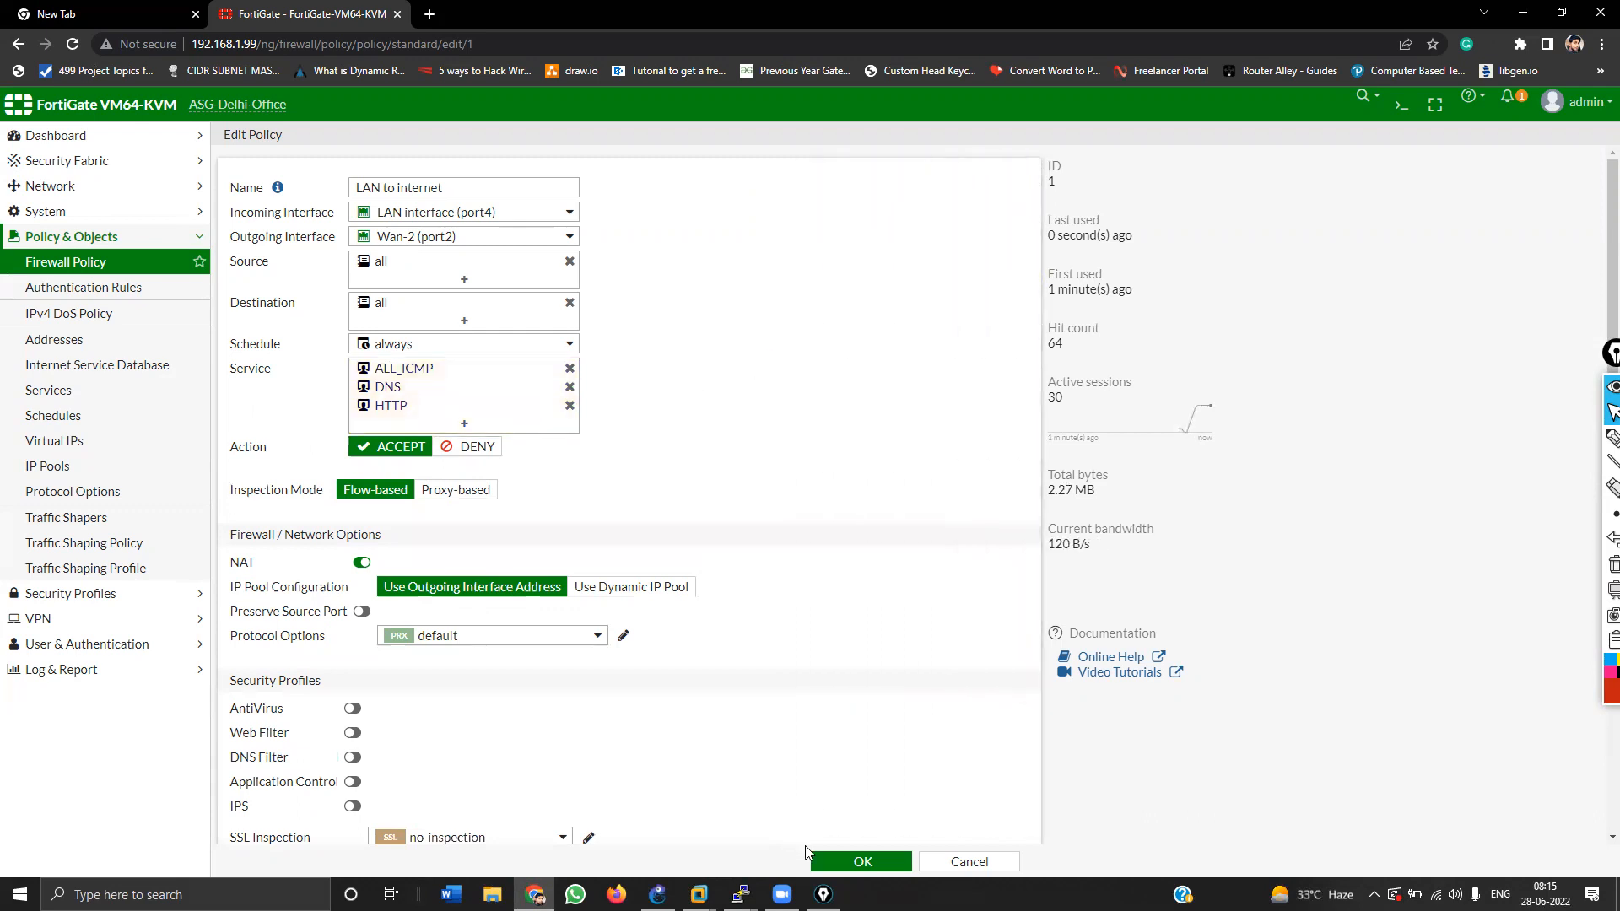
left_click(829, 864)
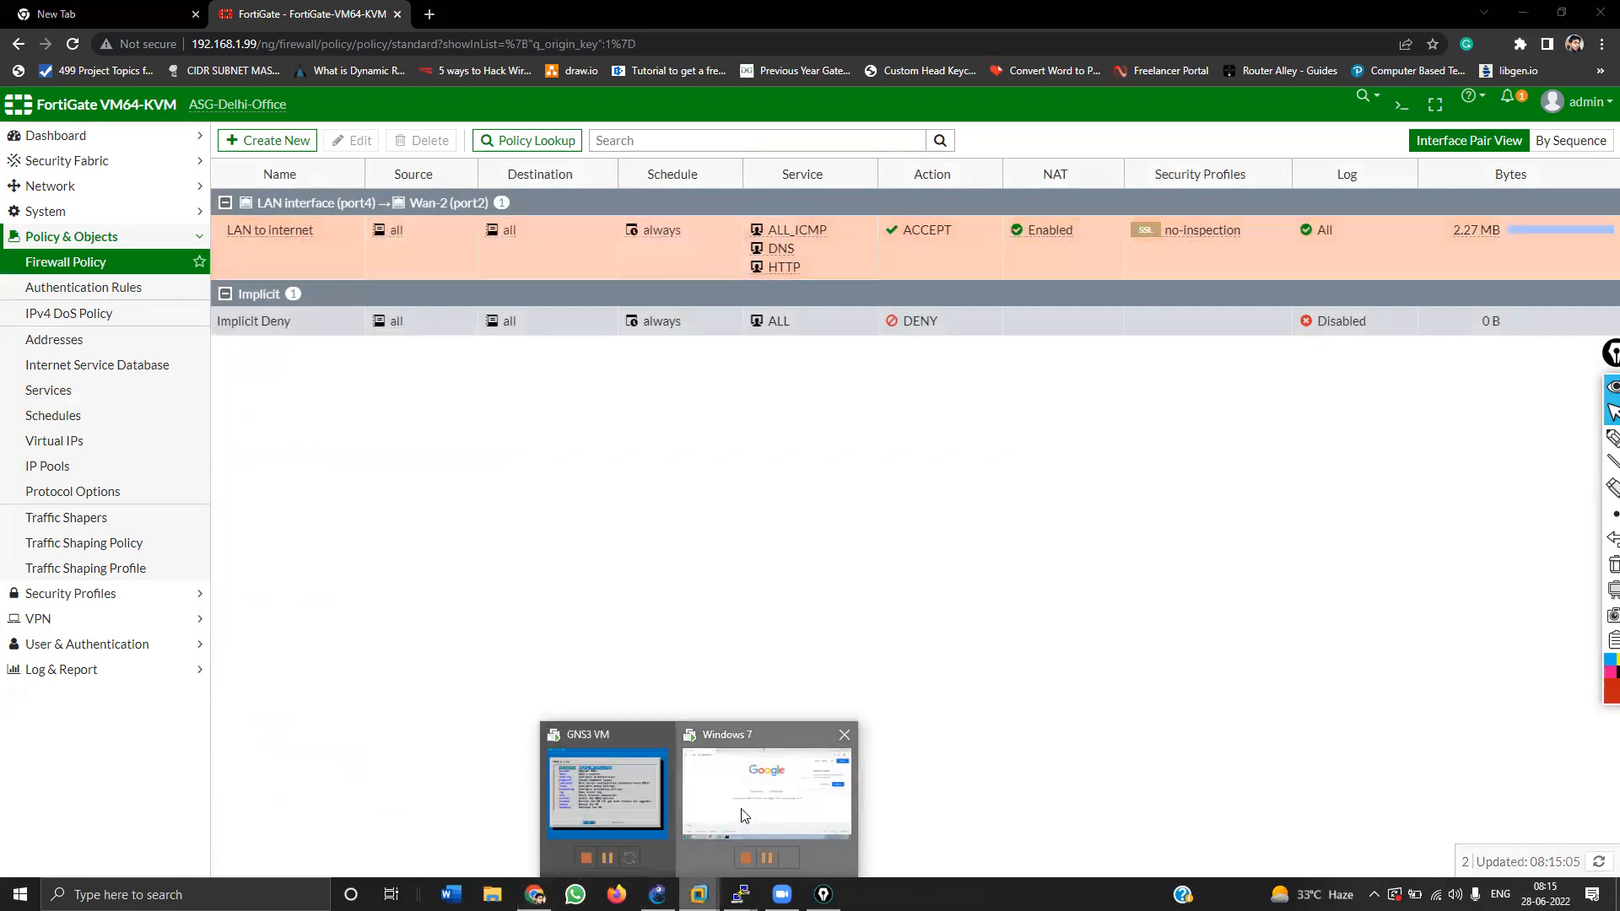
Step: In the VM's Chrome, search Google for 'asg techsolutions'
left_click(763, 805)
left_click(704, 754)
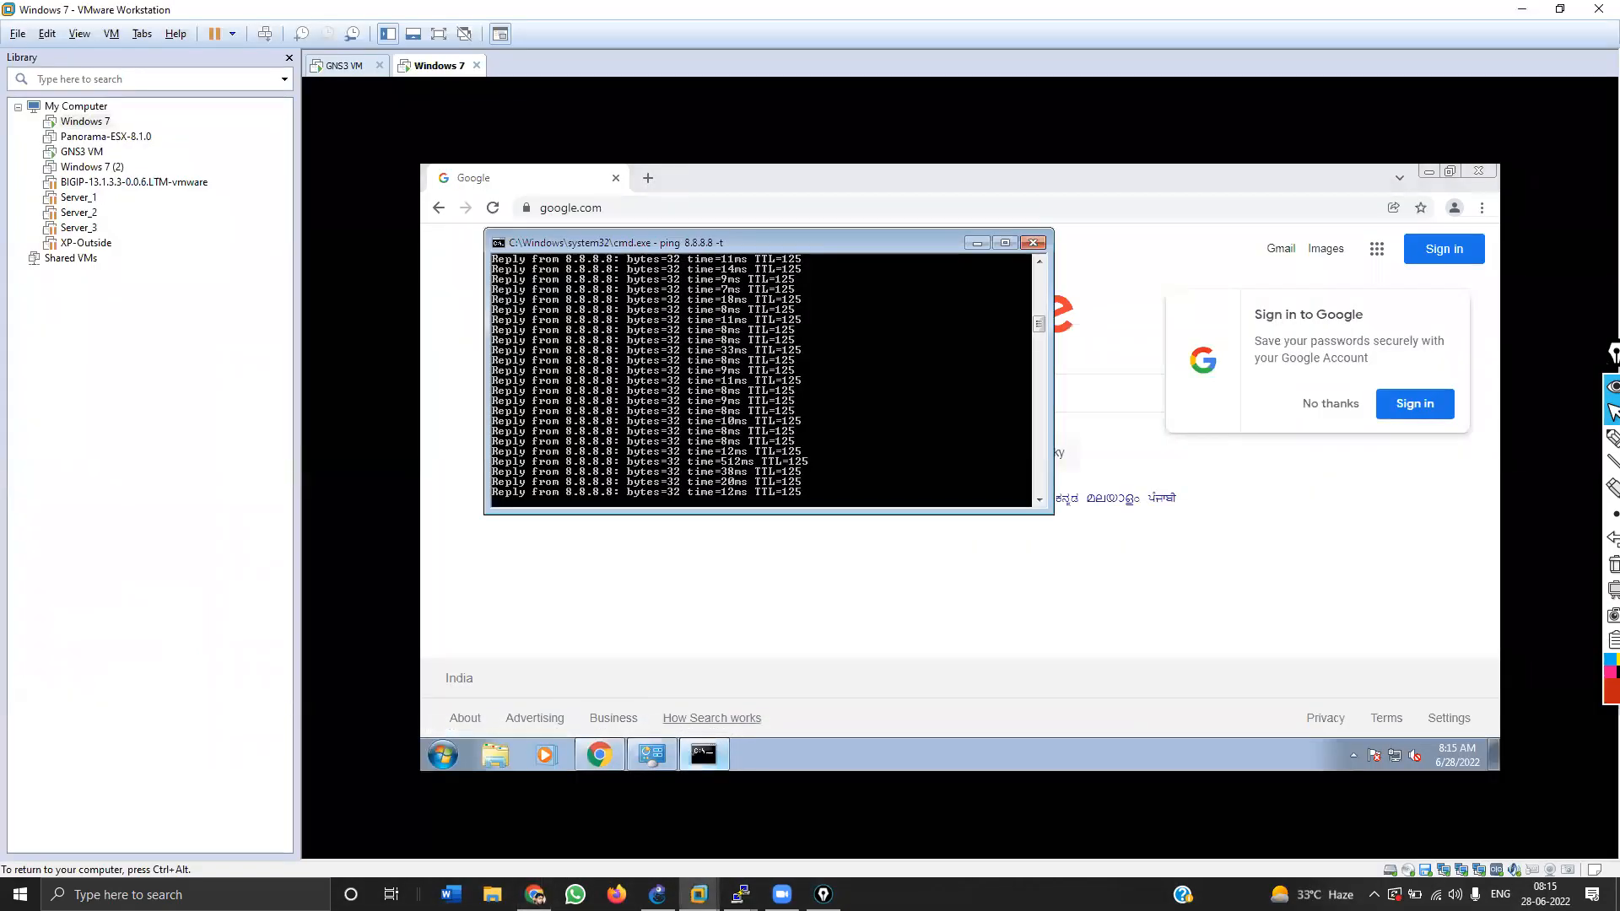
left_click(684, 553)
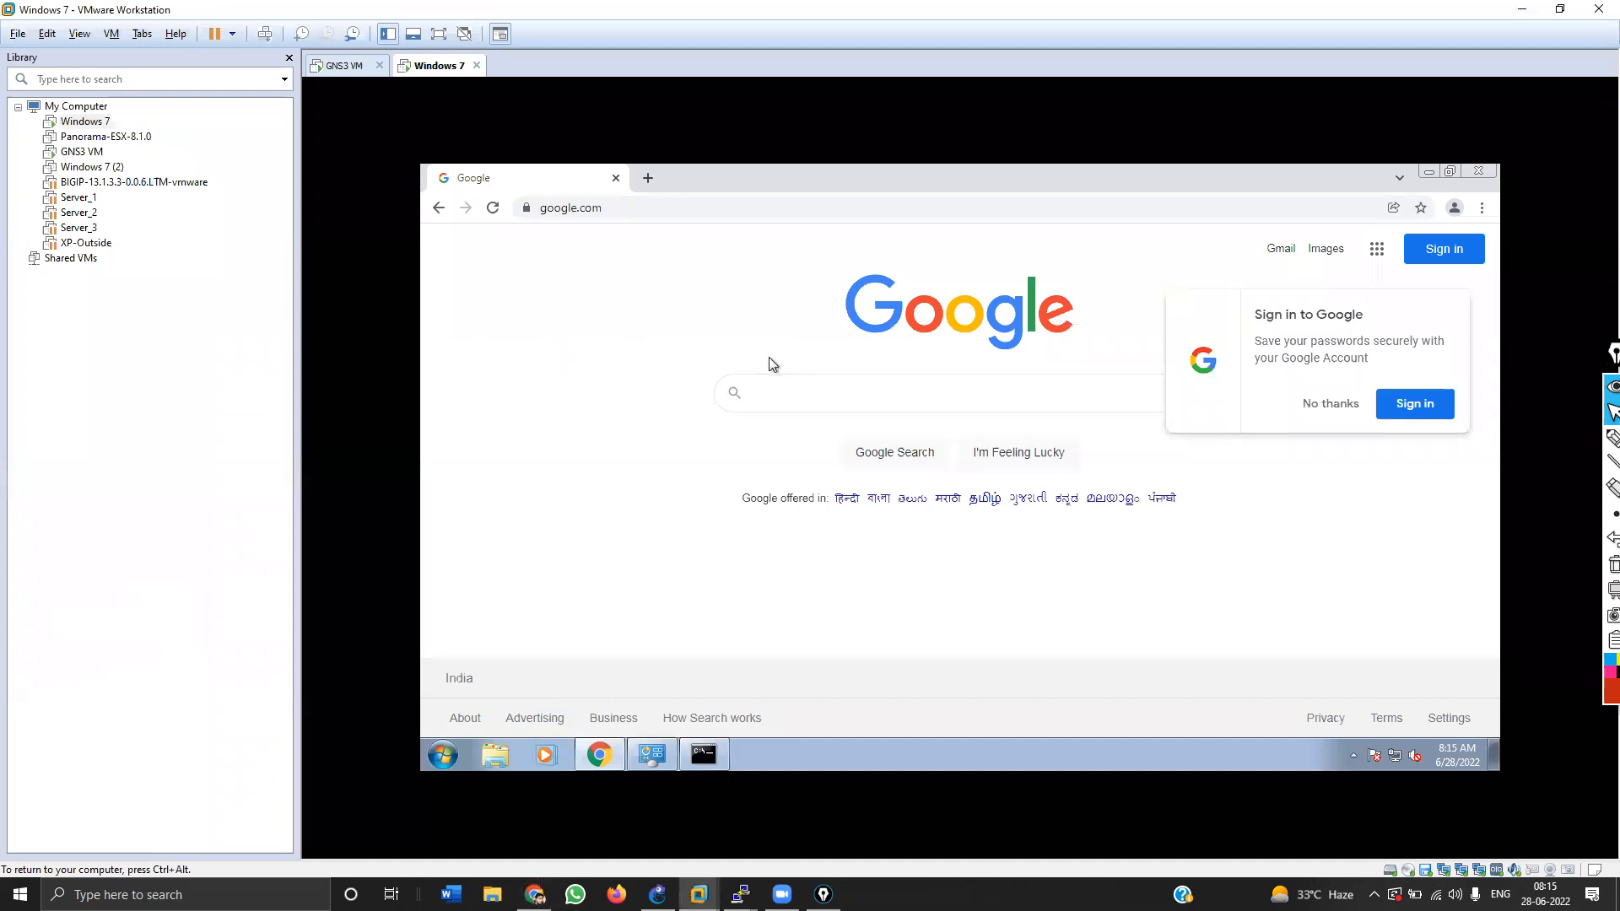
left_click(787, 389)
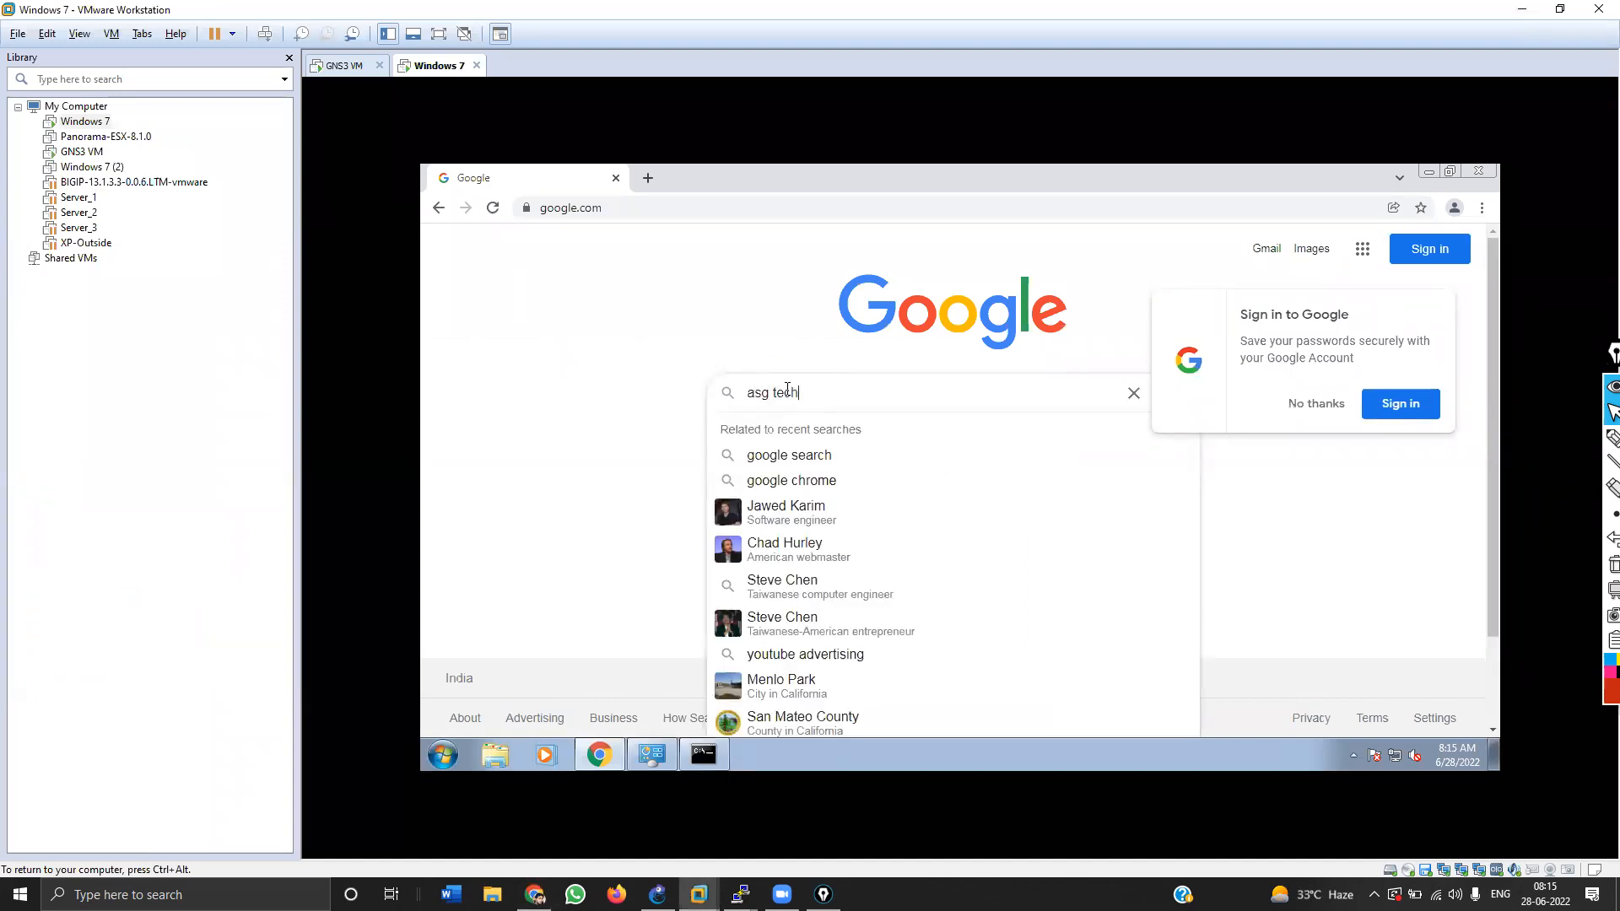
type("asg techsolutions")
key("Return")
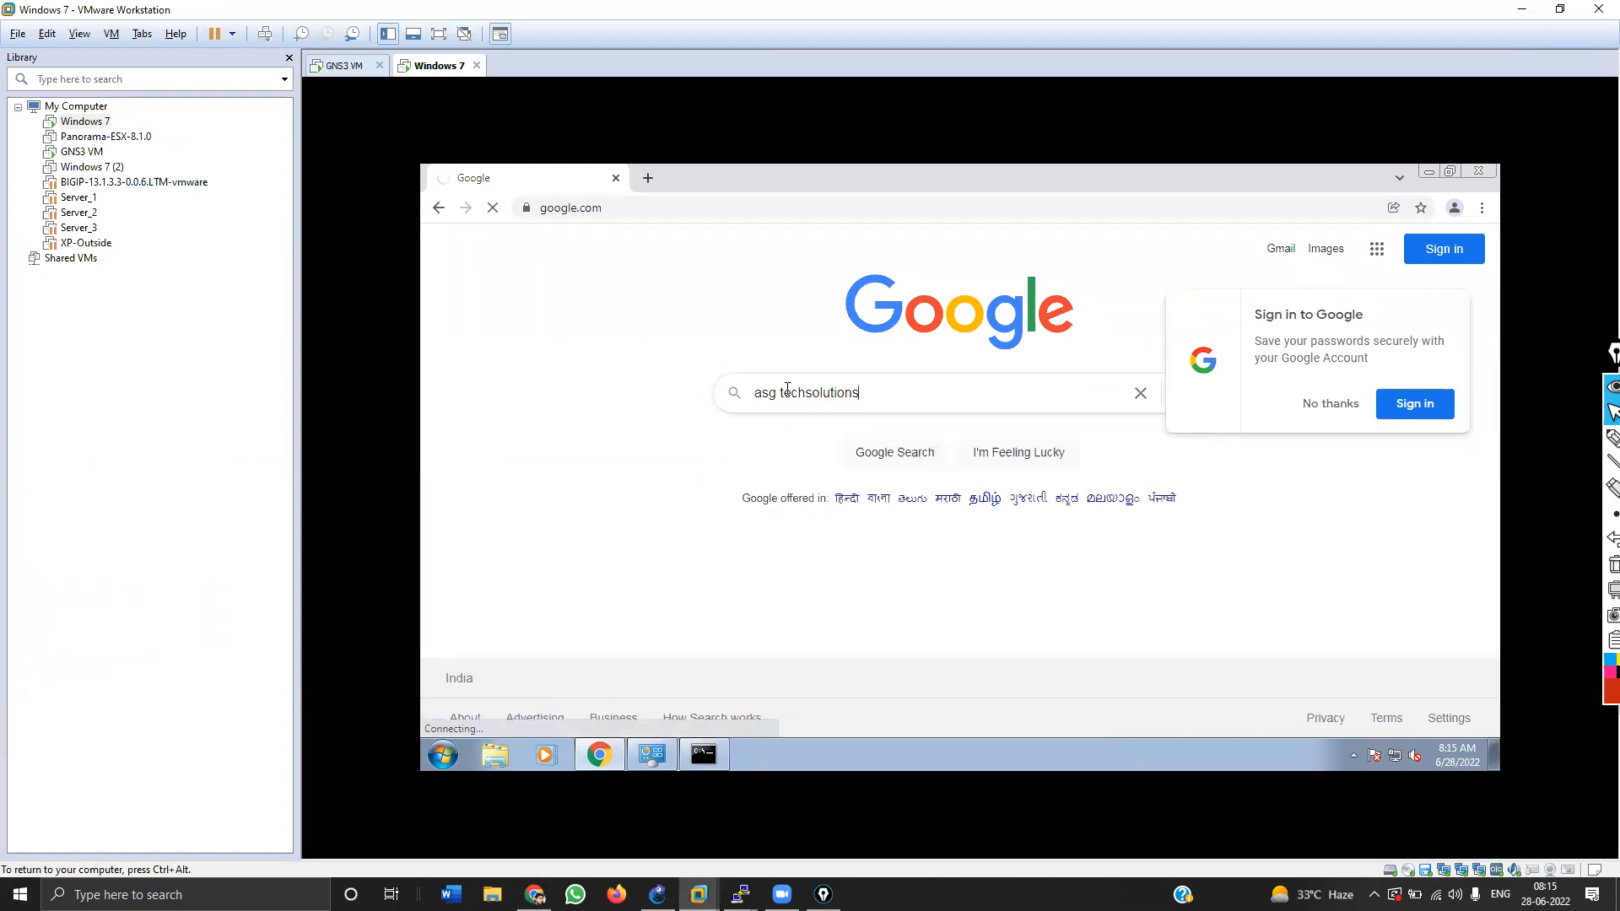
left_click(1361, 411)
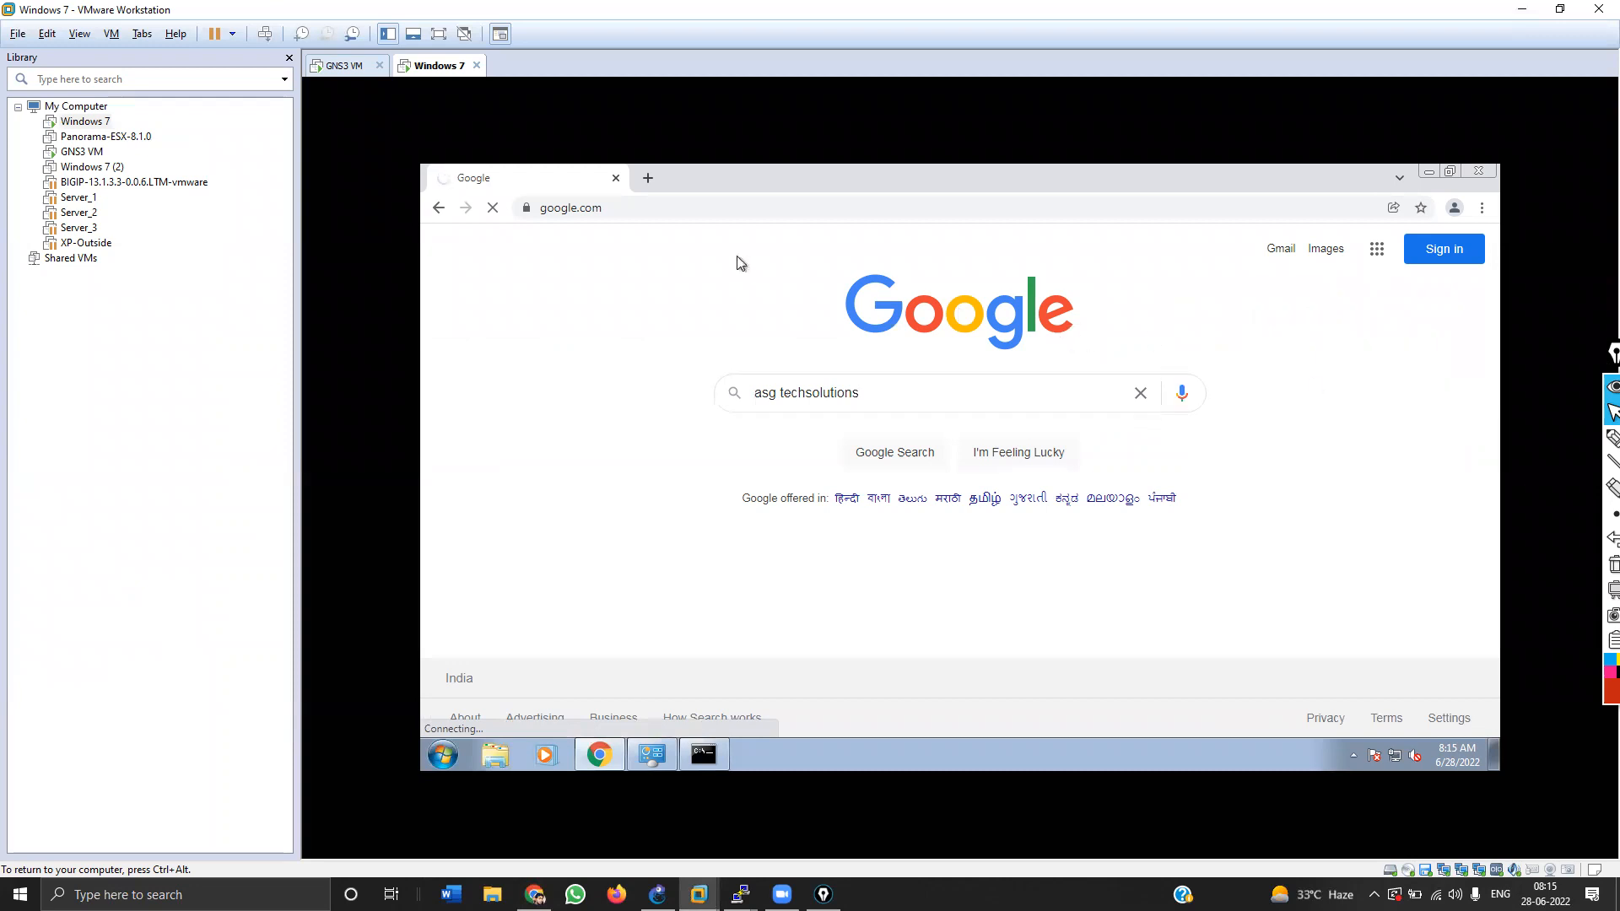
Step: Search google in a new tab, check the 8.8.8.8 ping window, and minimize VMware
left_click(649, 178)
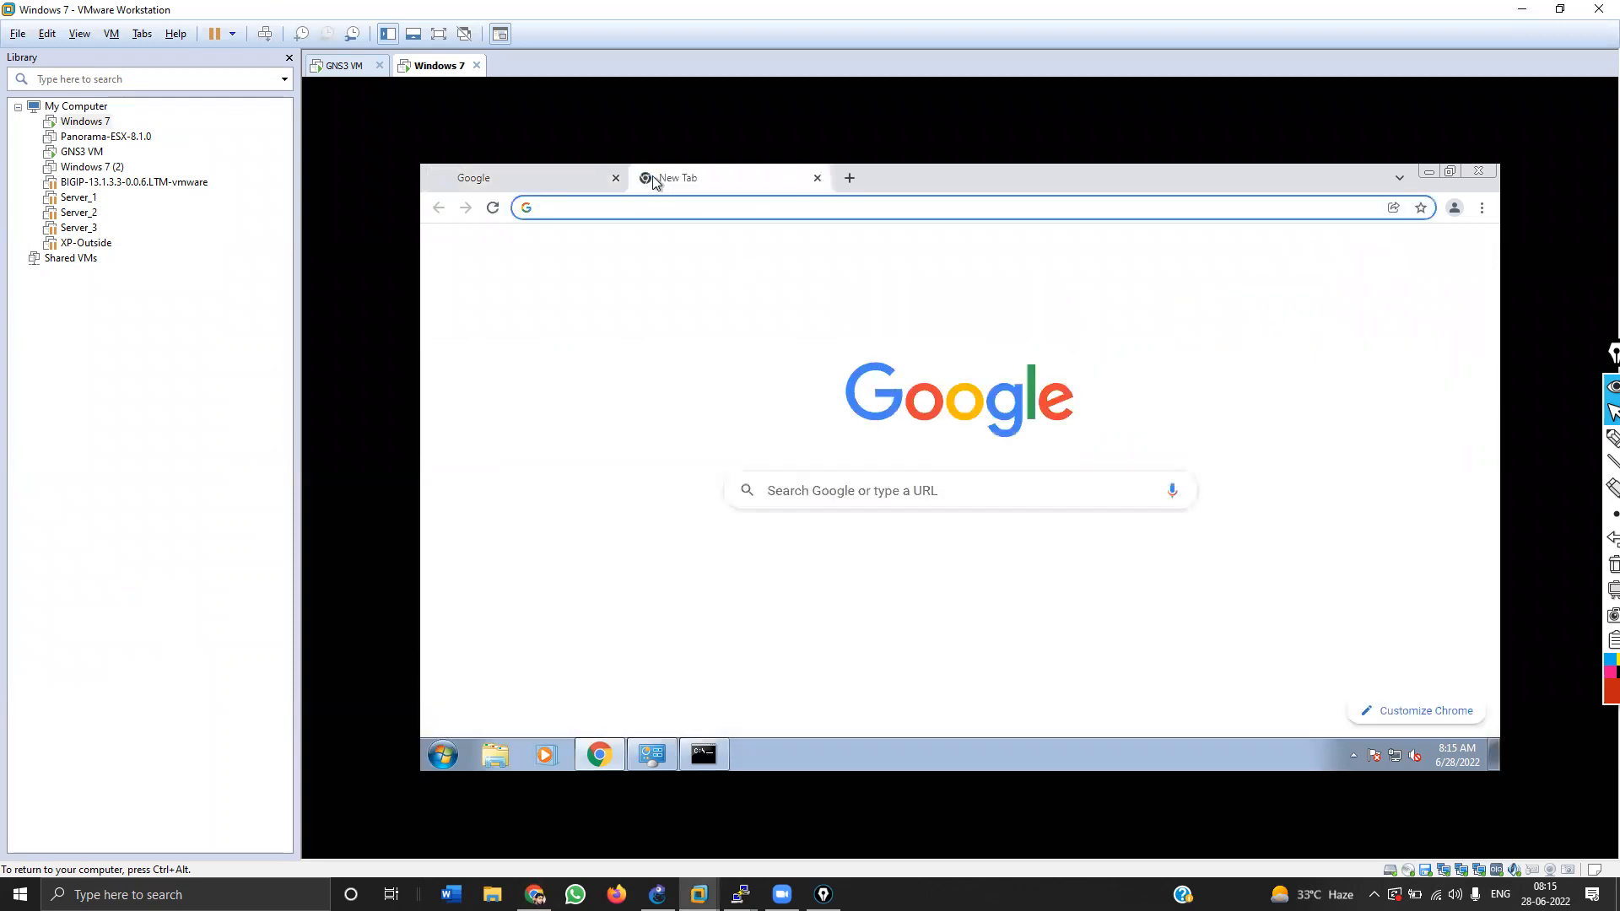
type("go")
key("Return")
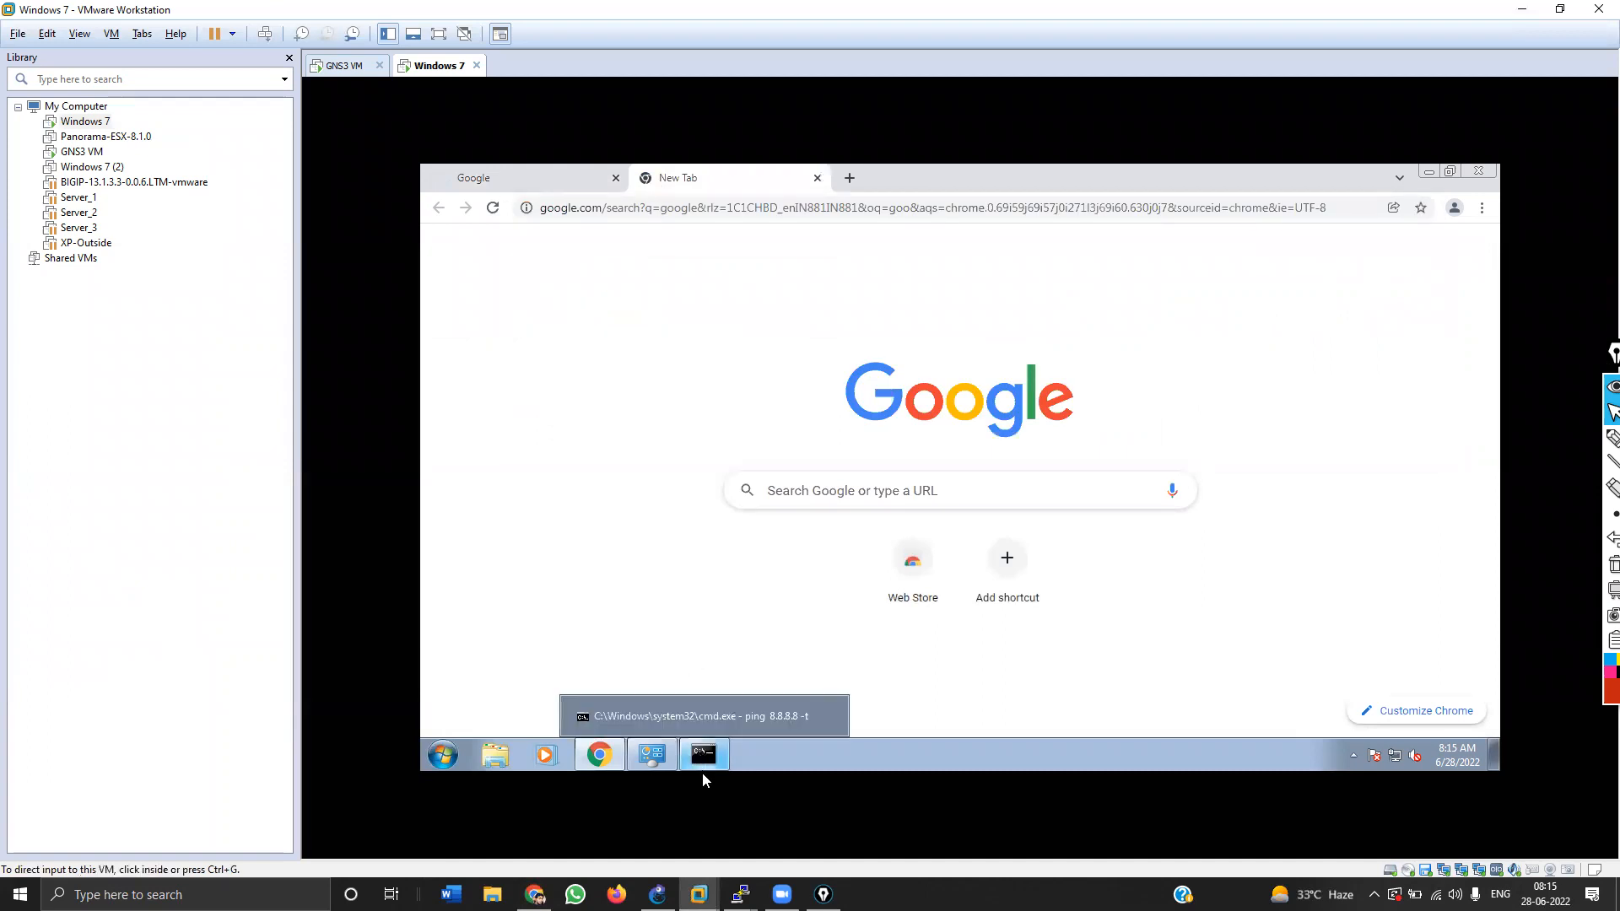
left_click(704, 759)
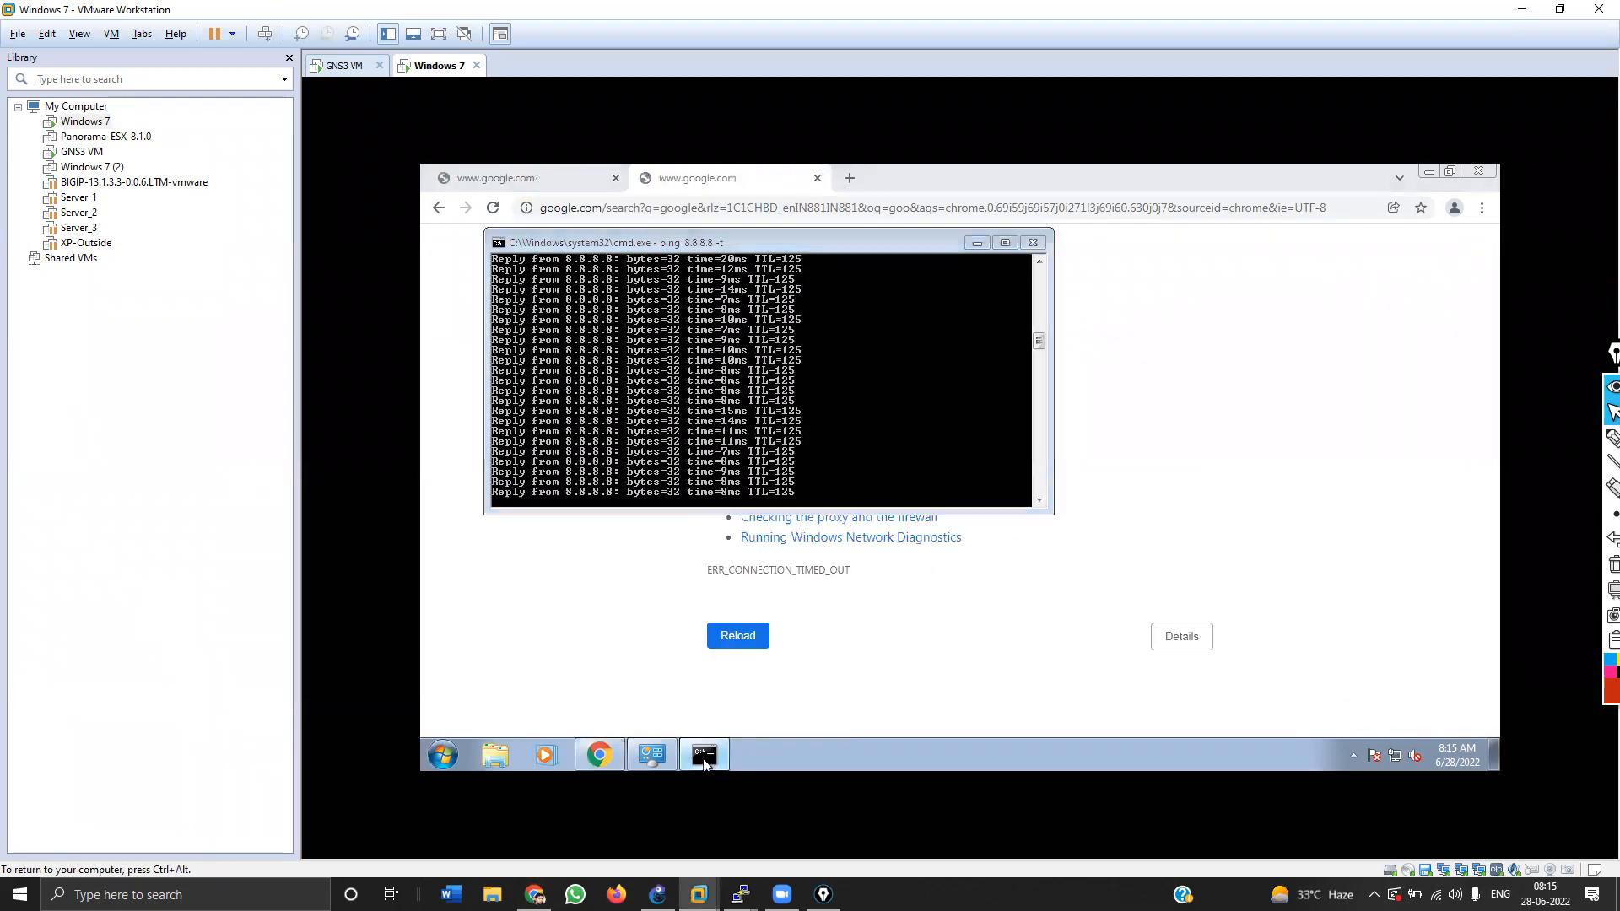
left_click(704, 757)
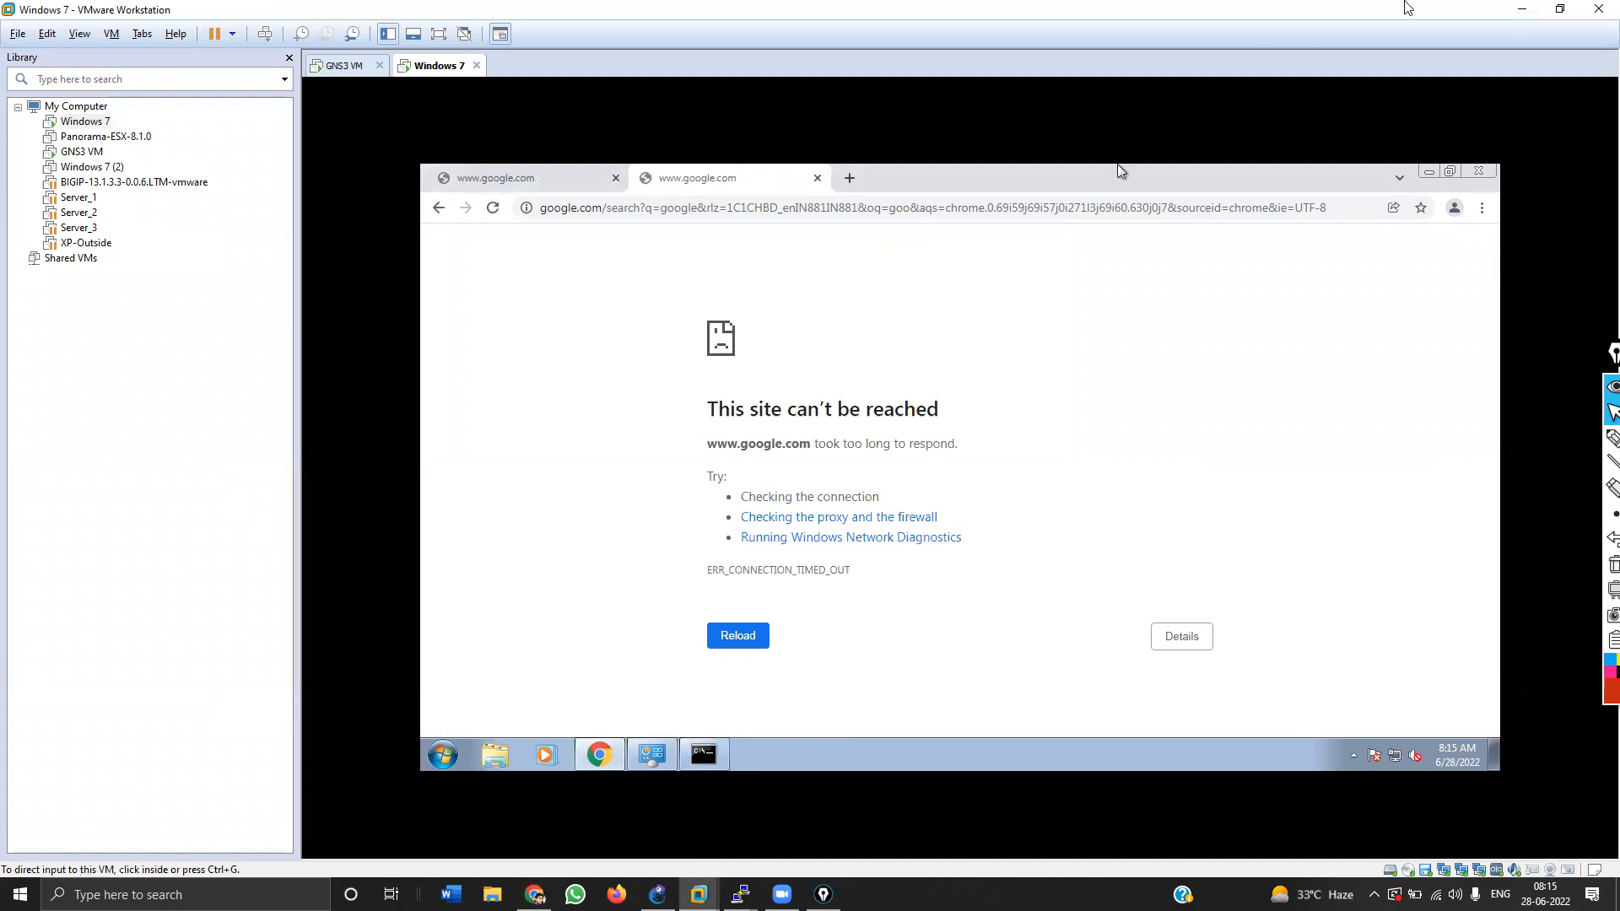
left_click(1524, 7)
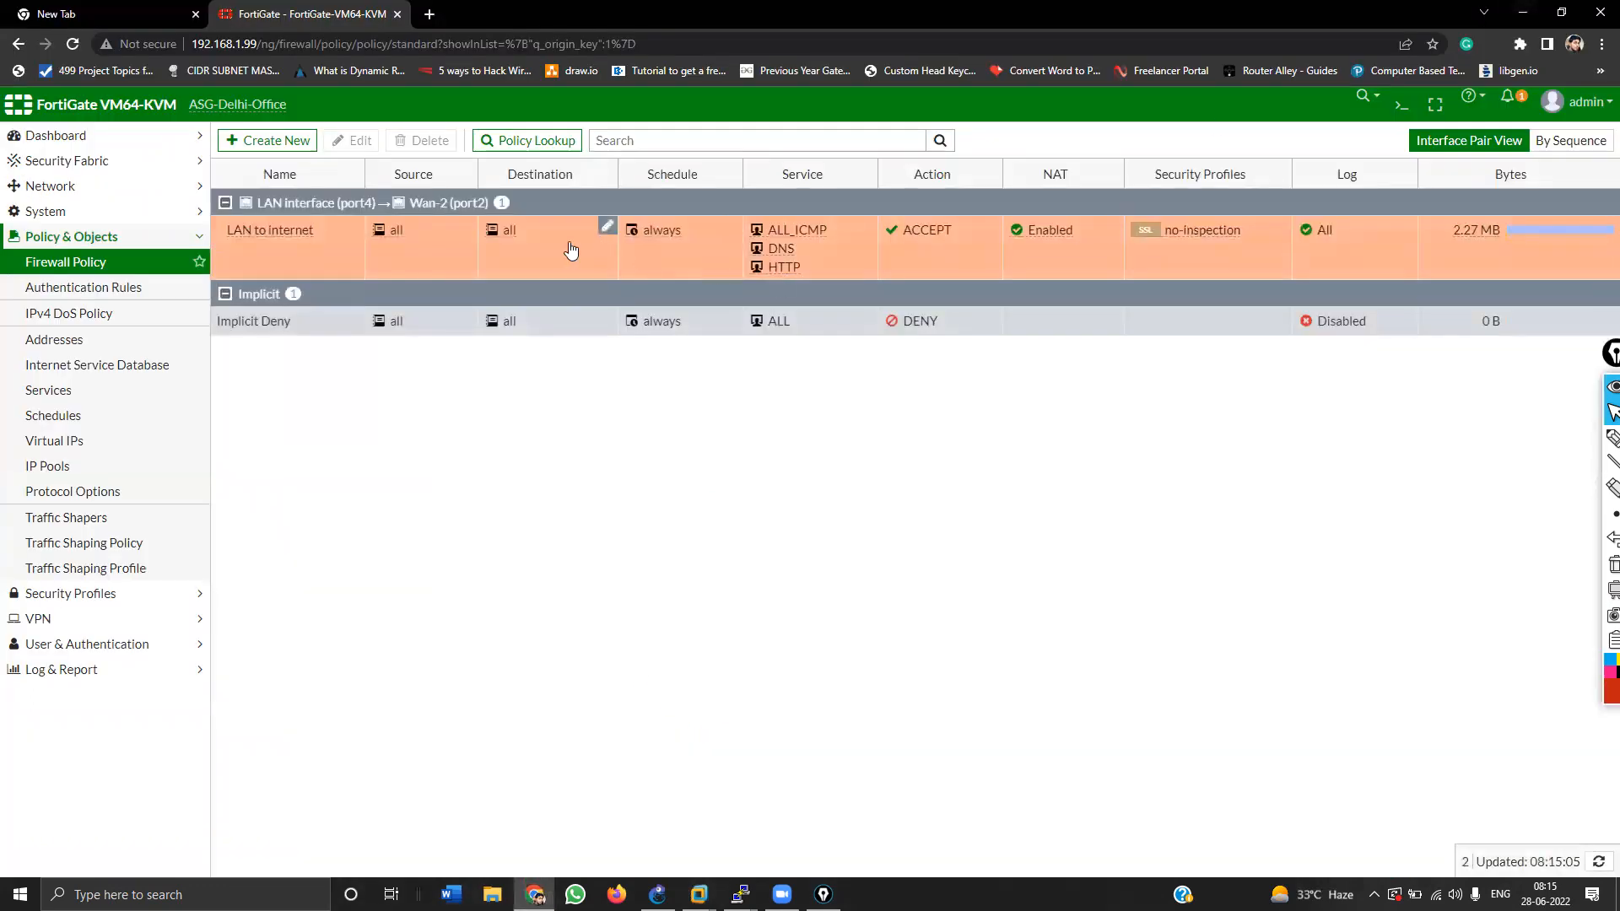
Step: Replace HTTP with HTTPS in the LAN to internet policy's services and save it
double_click(351, 248)
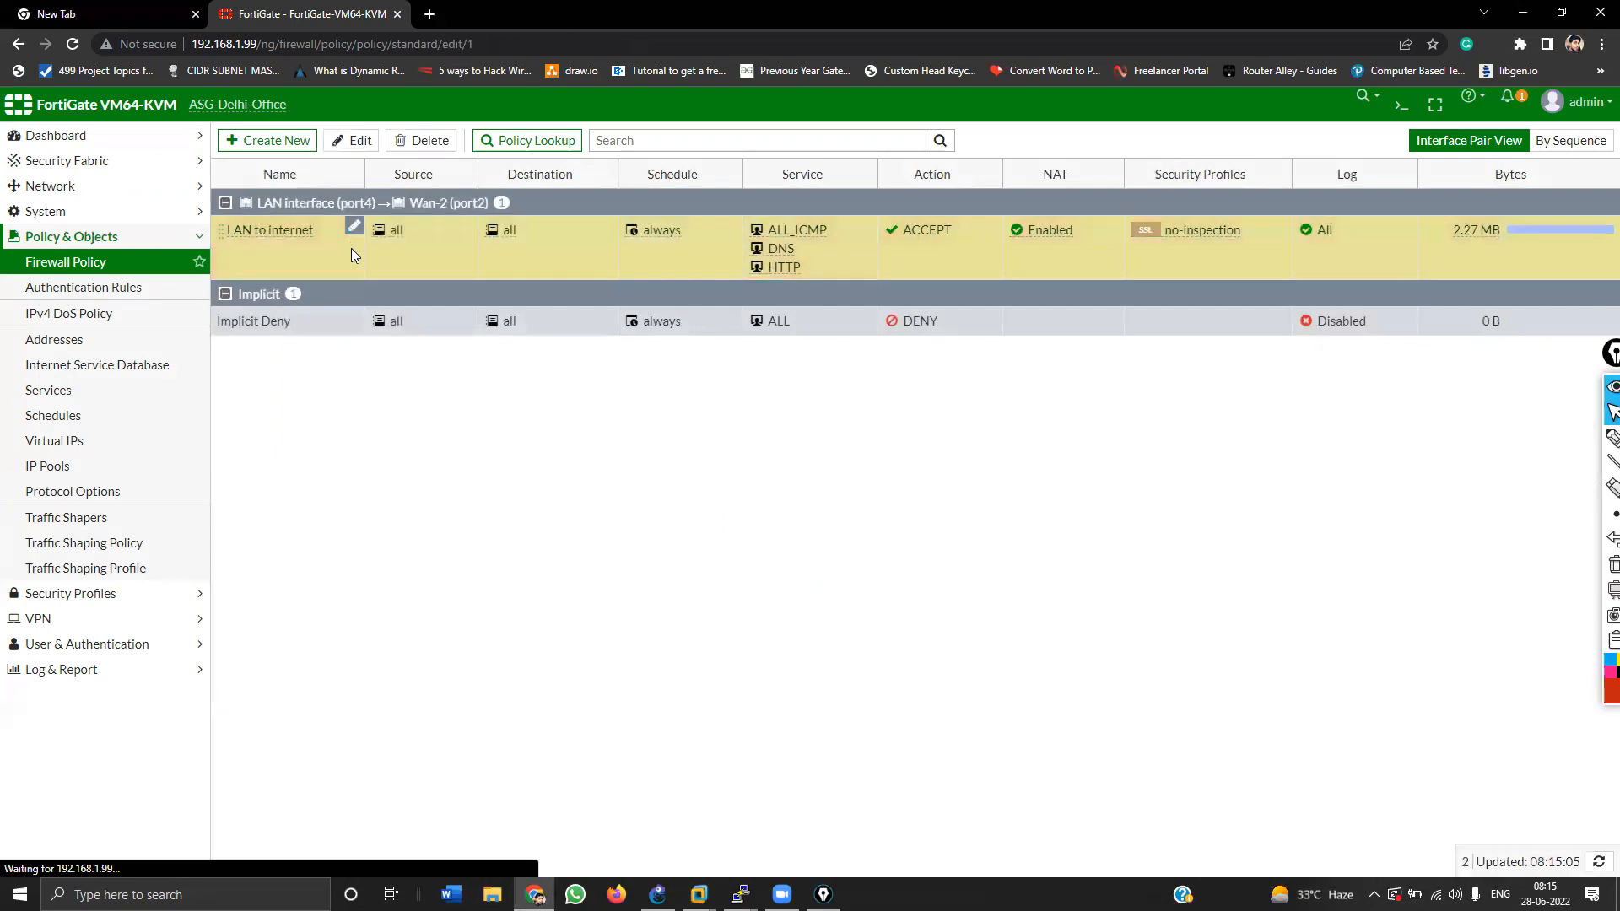
left_click(557, 407)
type("https")
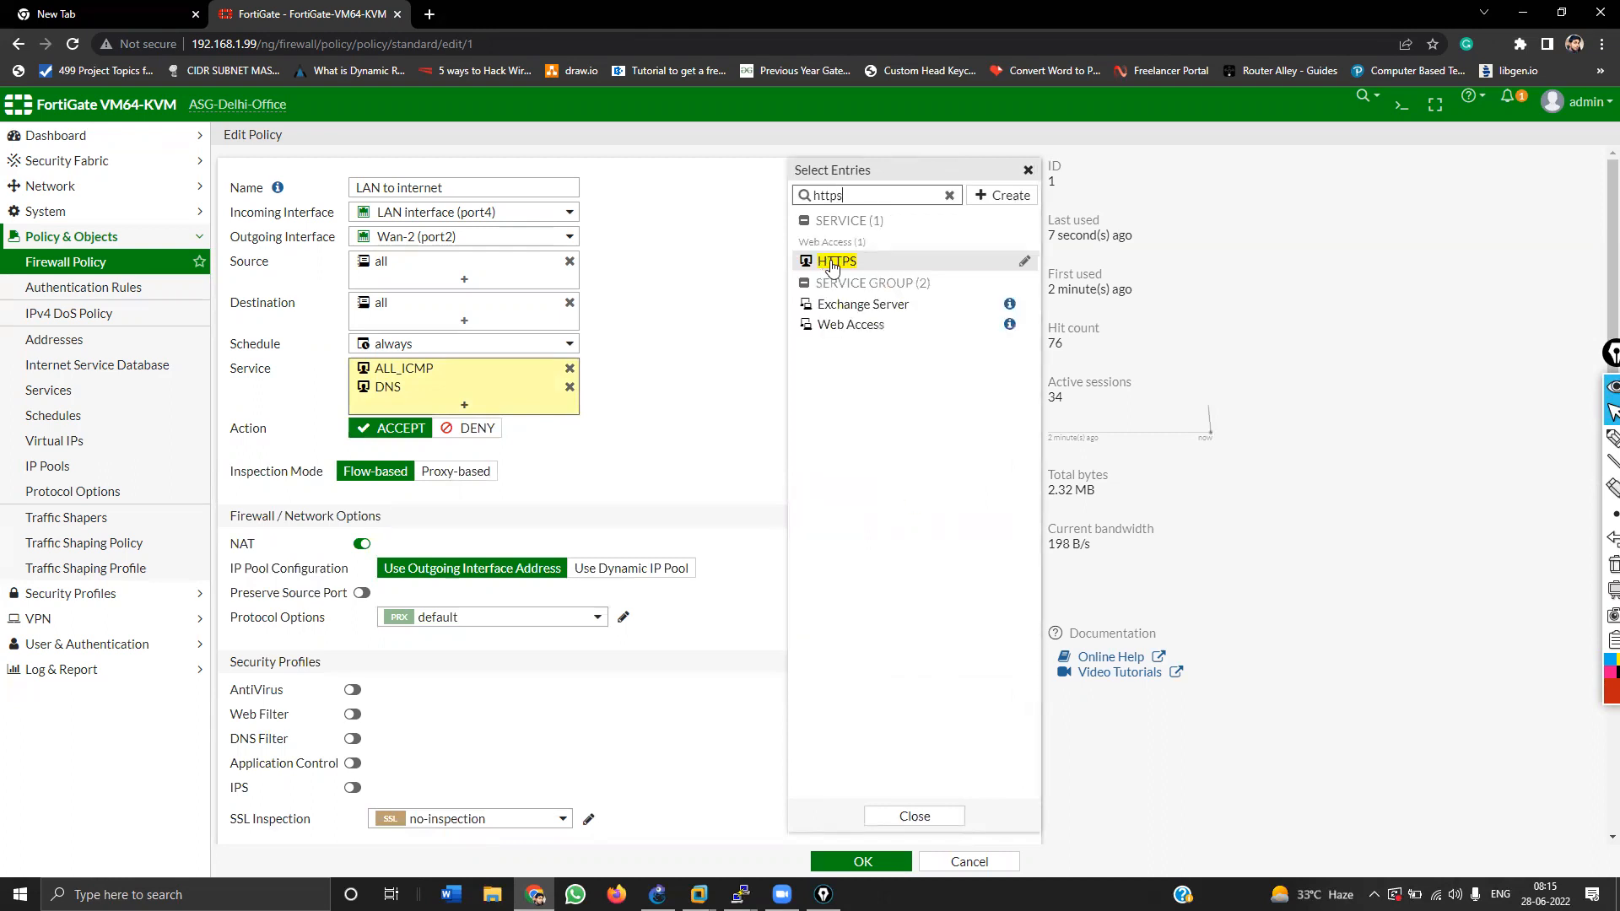
left_click(832, 264)
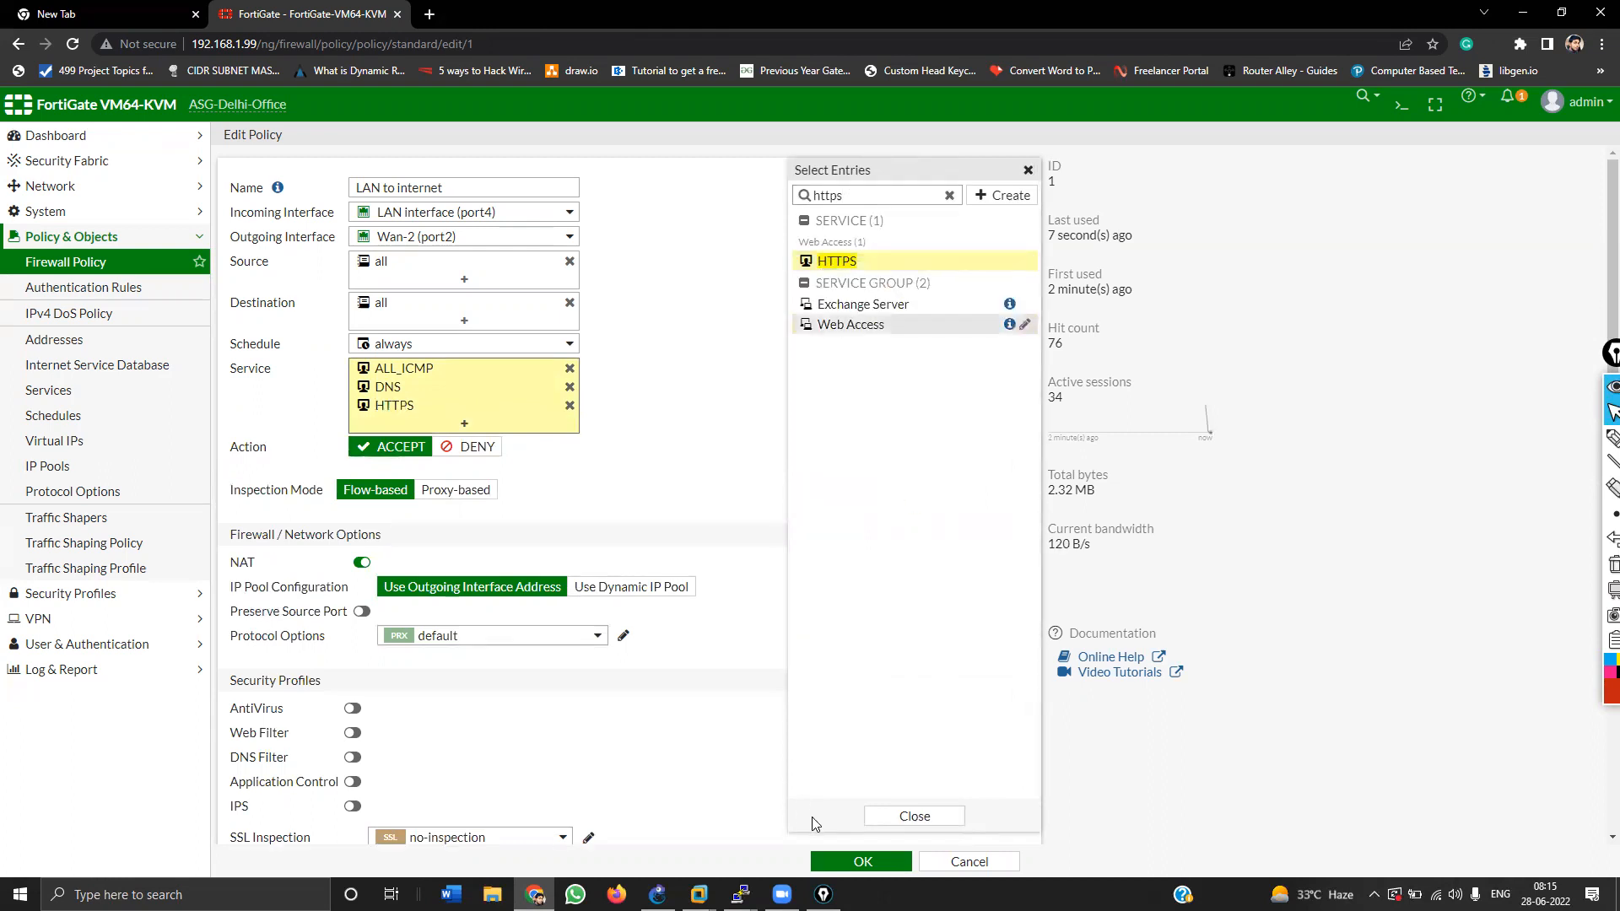
left_click(895, 816)
left_click(876, 860)
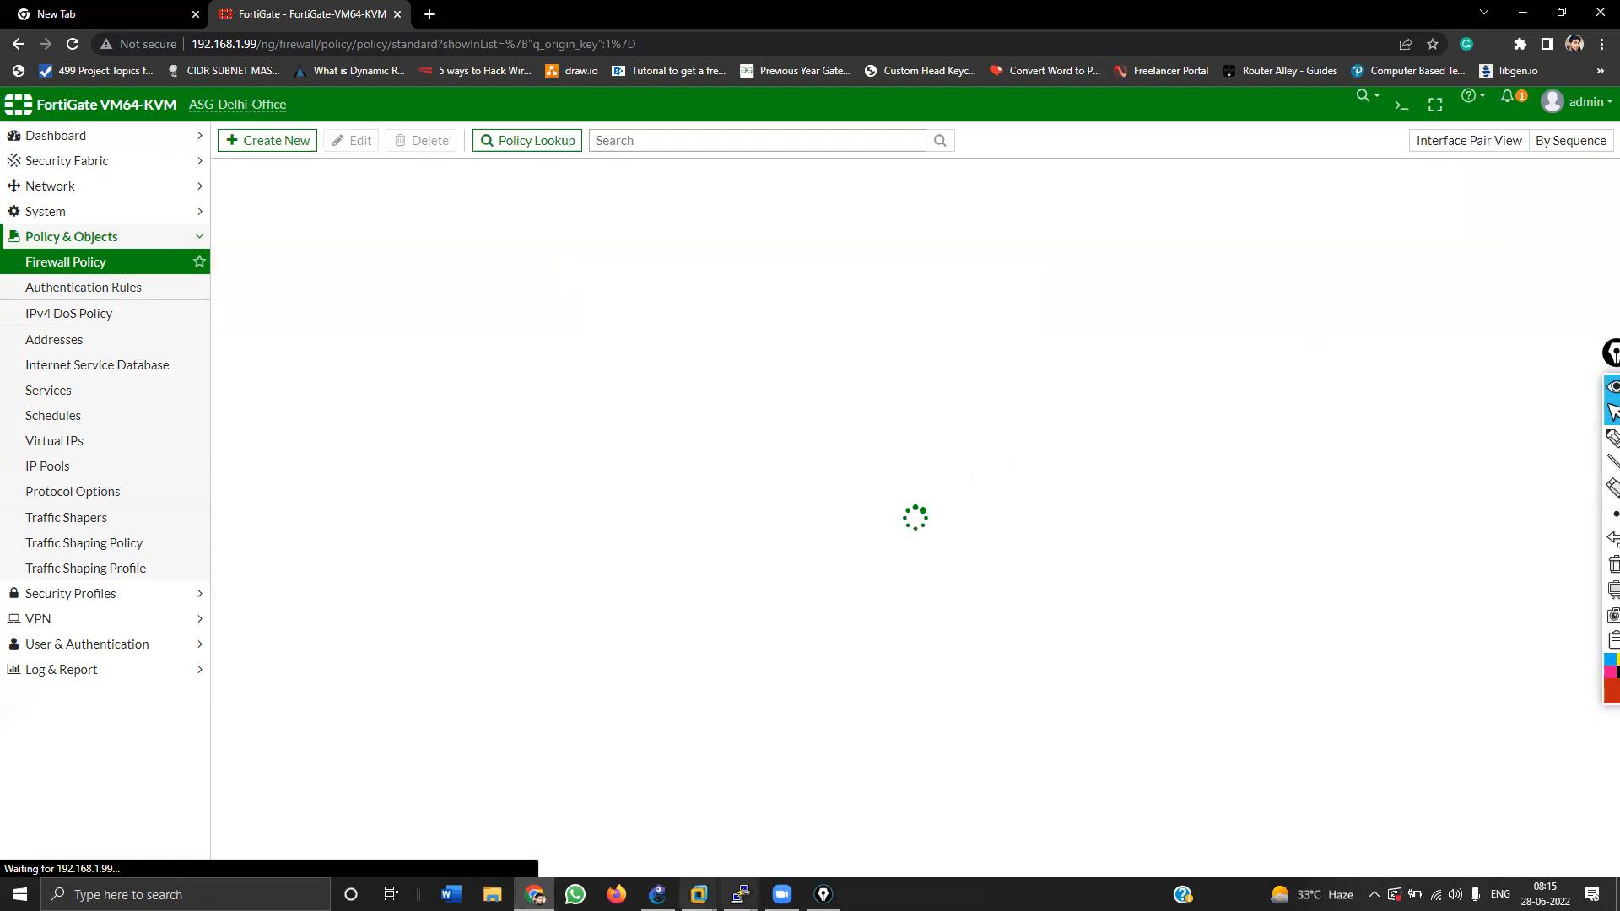
Step: Reload the google and asg techsolutions tabs in the VM, confirm pings still reply, and minimize VMware
left_click(657, 894)
mouse_move(698, 894)
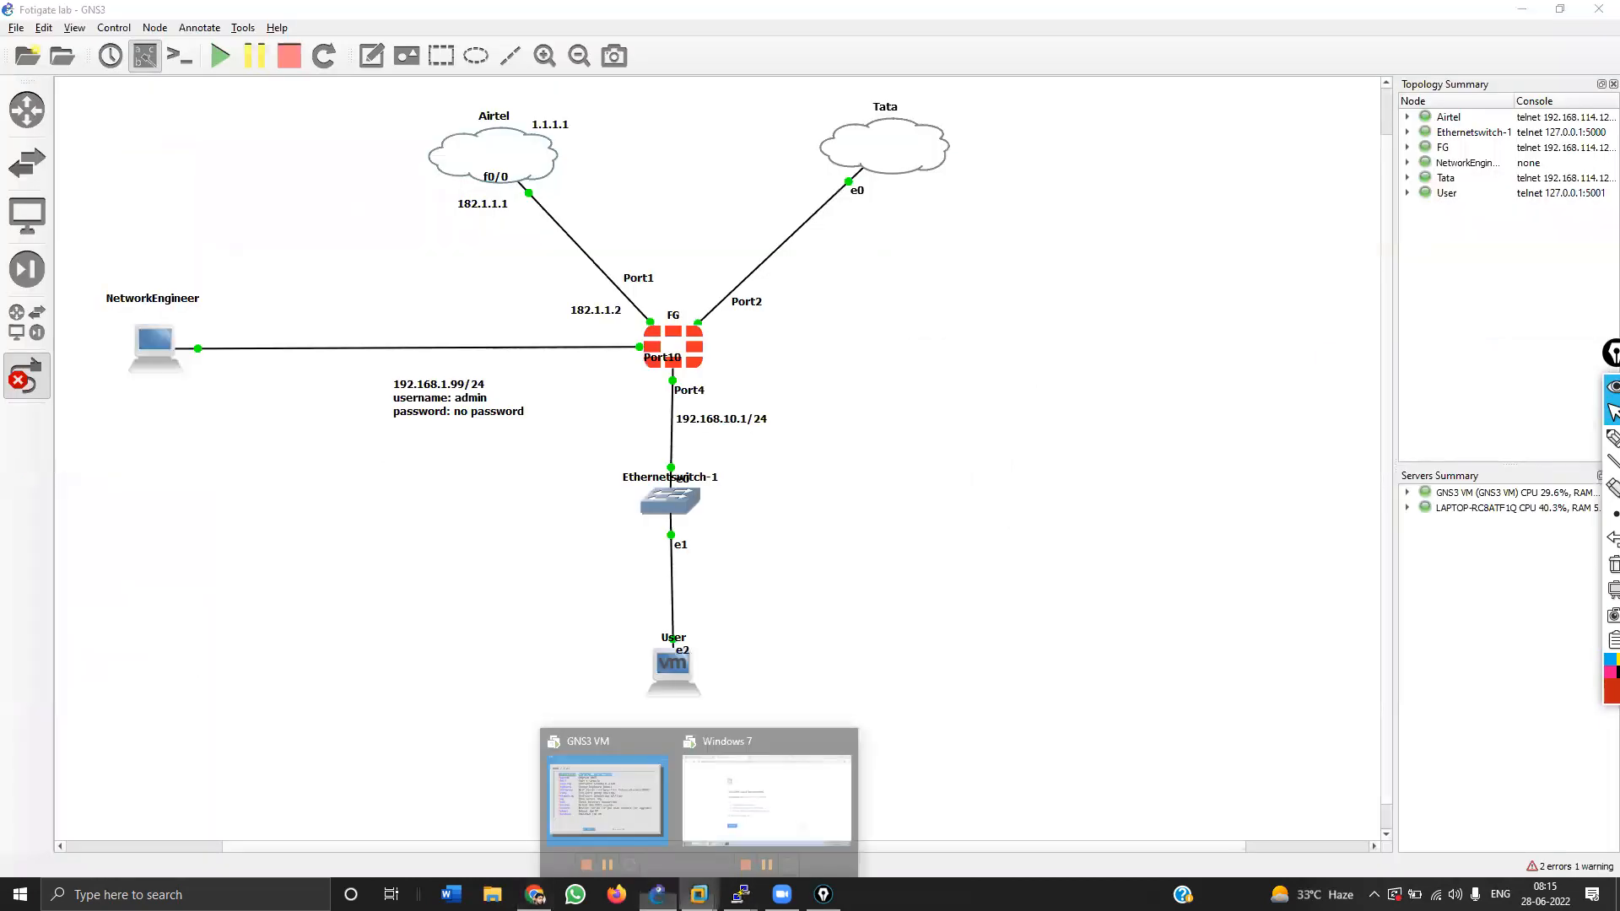
left_click(766, 797)
left_click(491, 211)
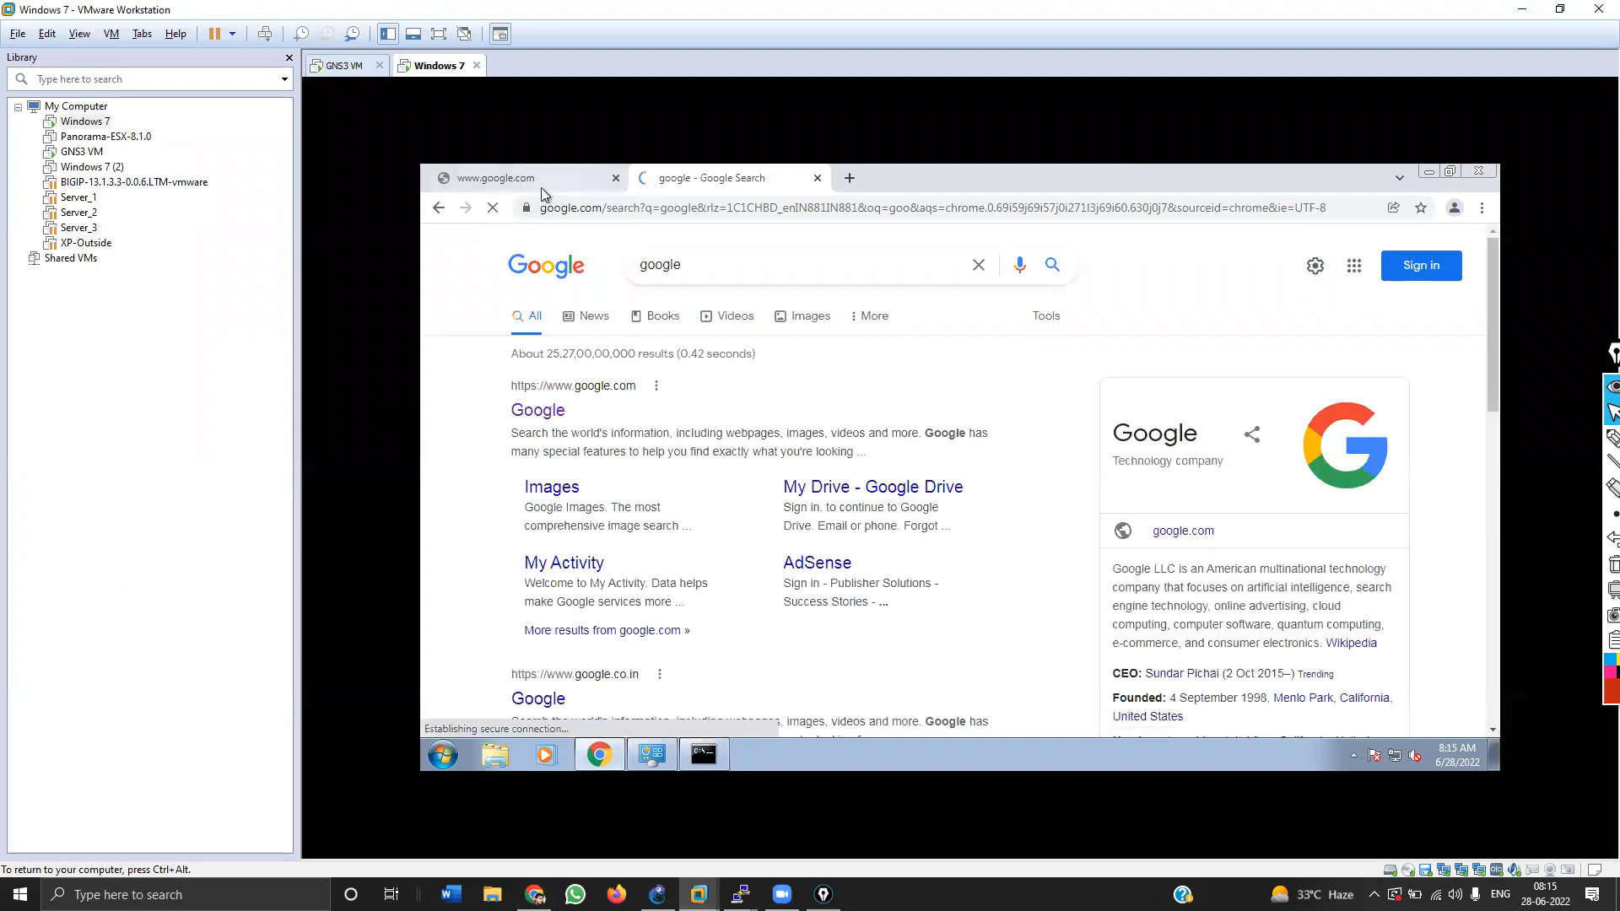
left_click(542, 179)
left_click(492, 207)
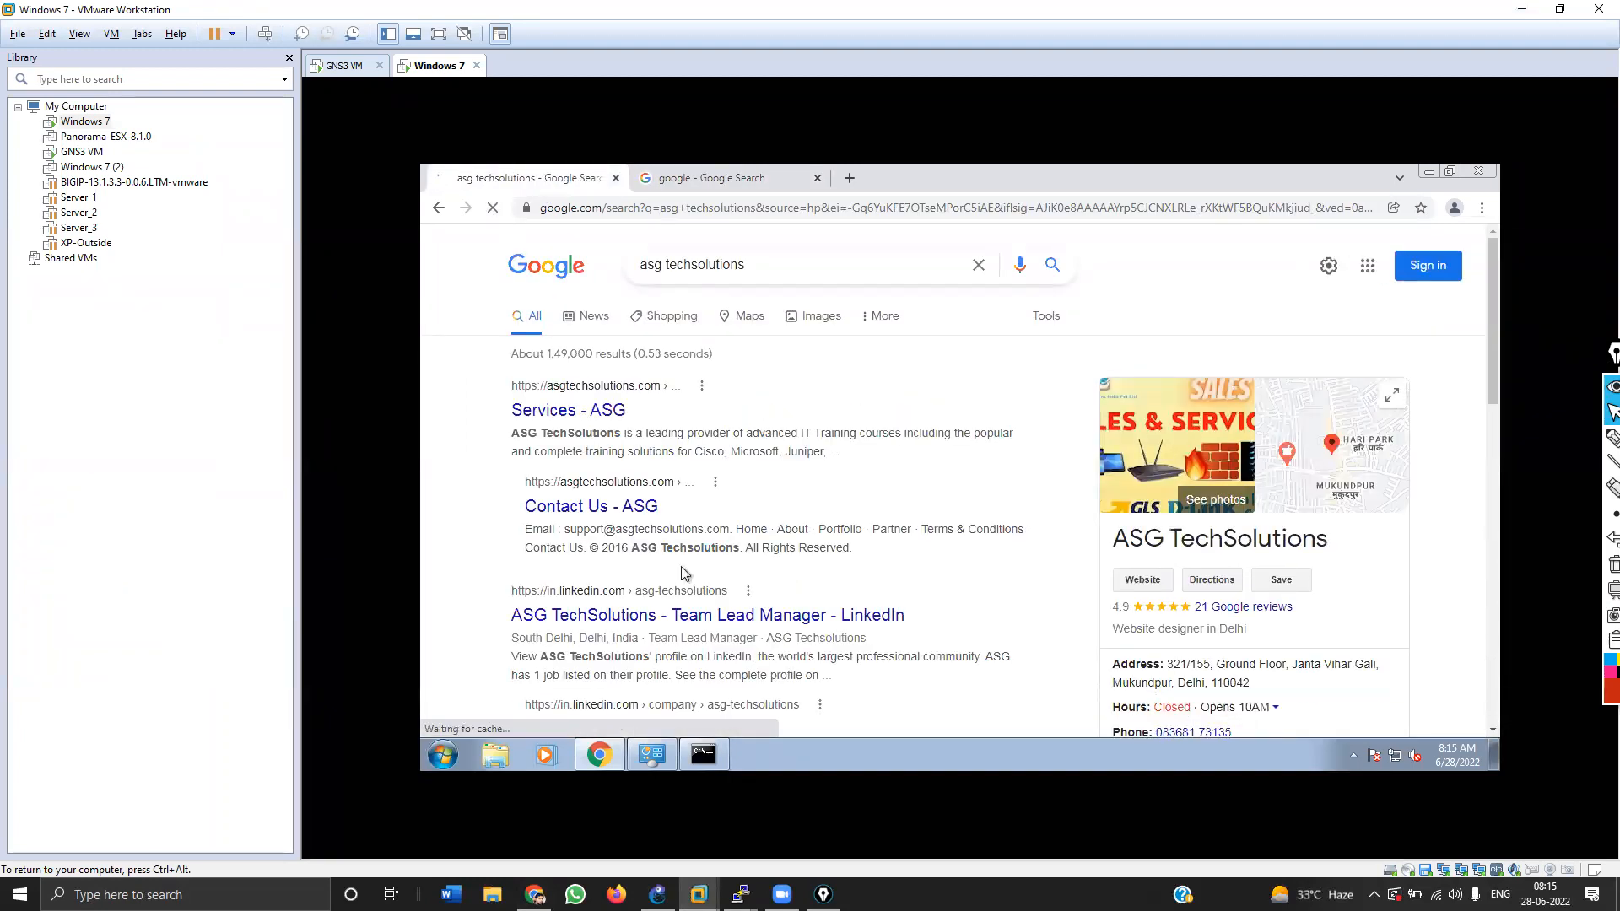
left_click(739, 176)
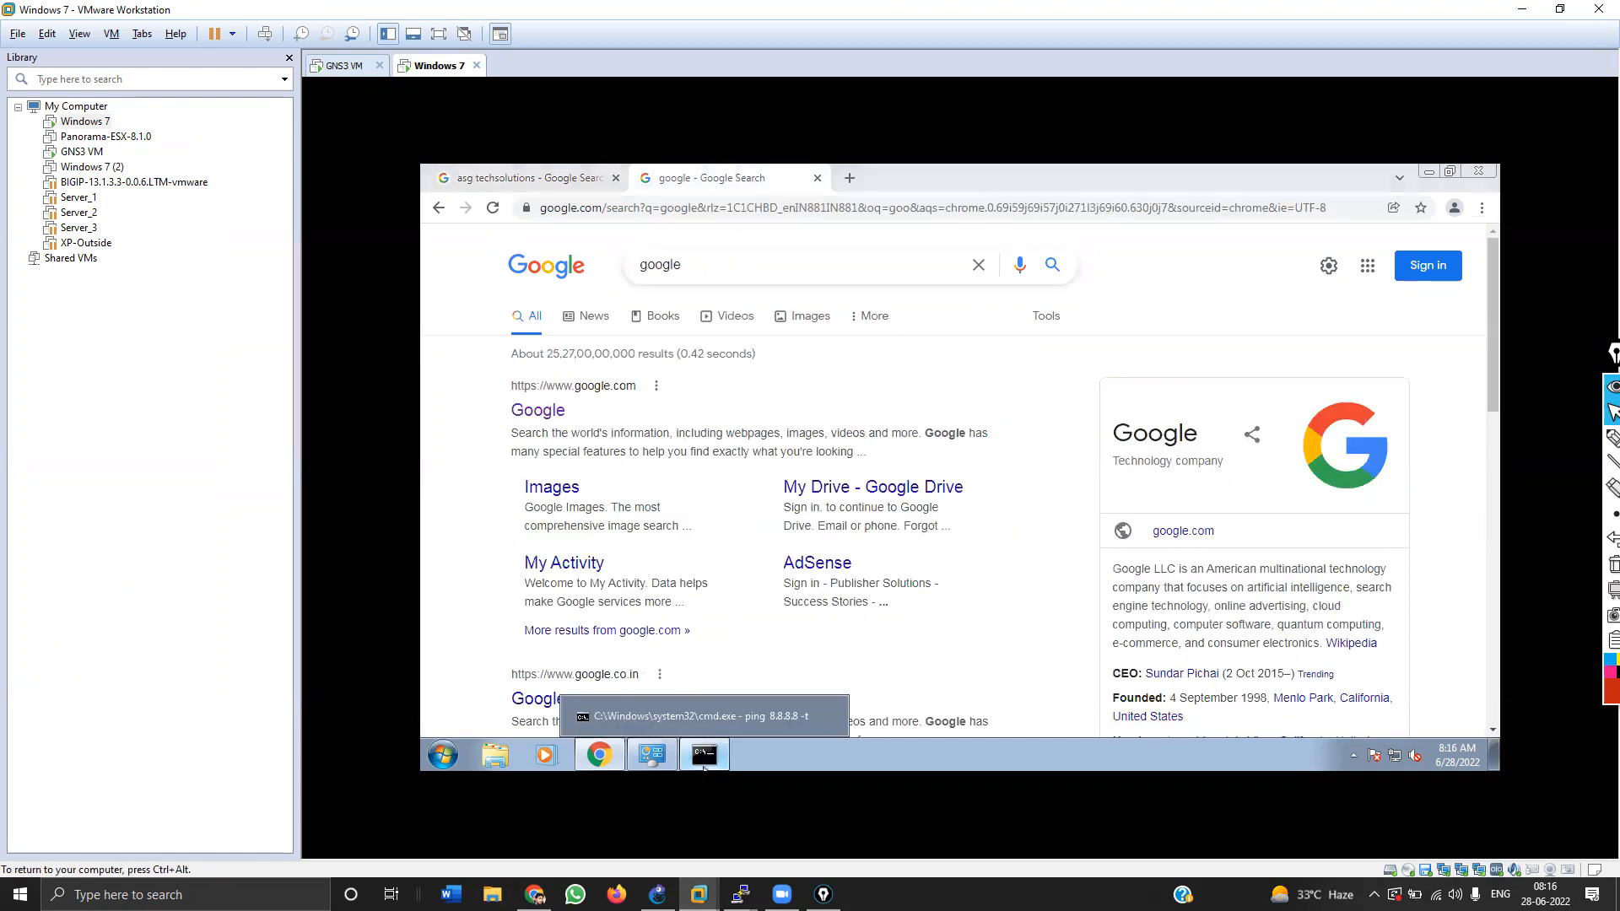
left_click(705, 717)
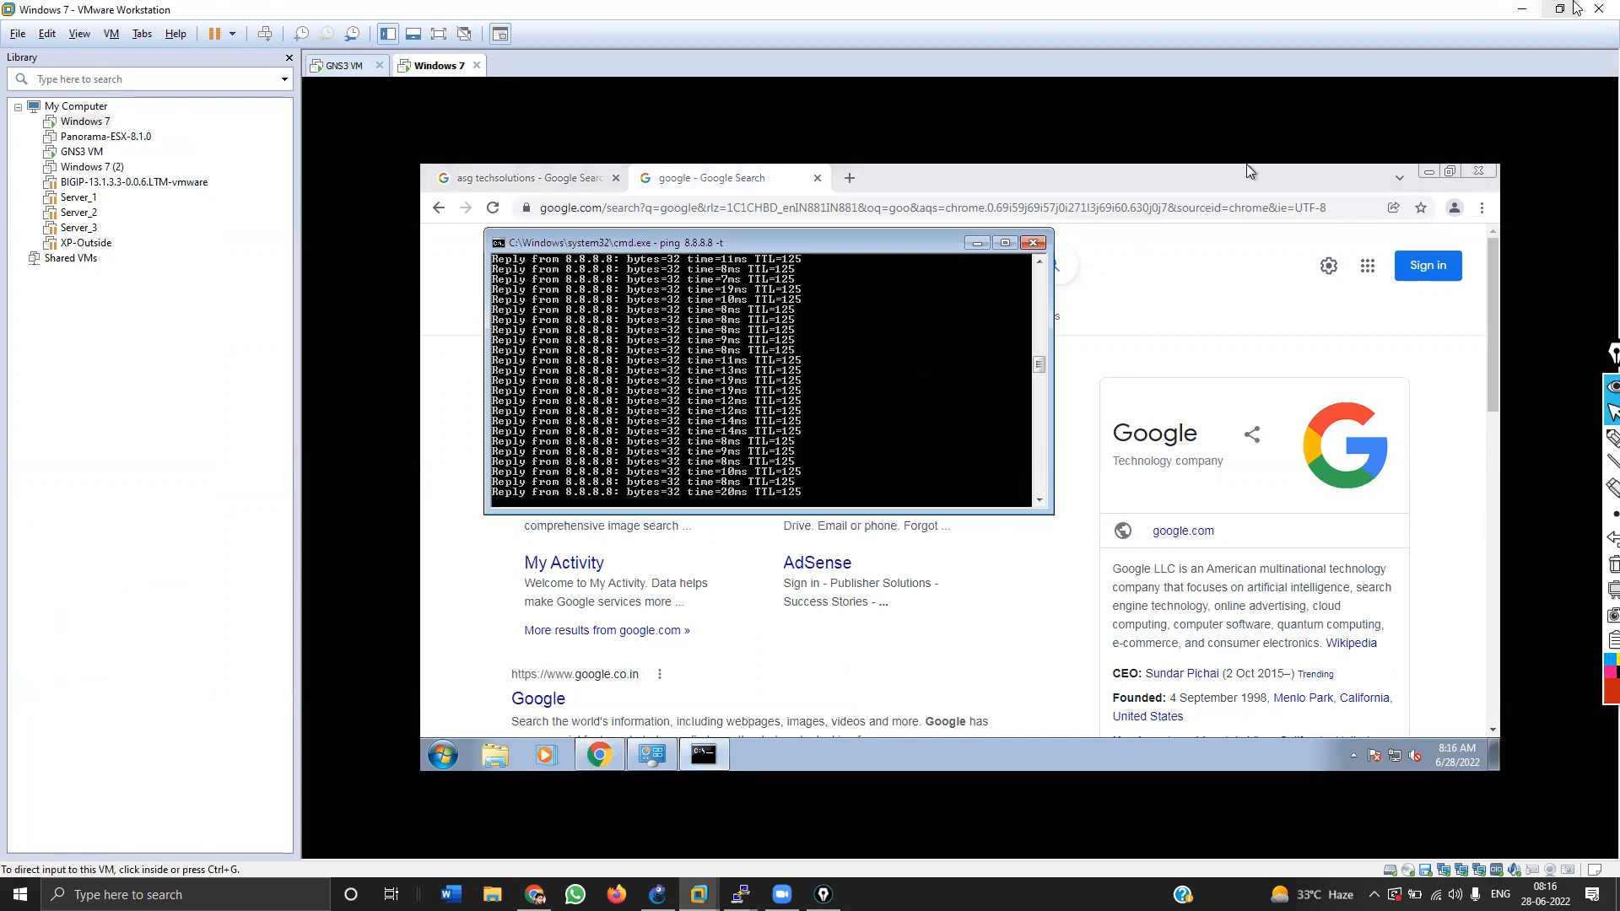
left_click(1523, 10)
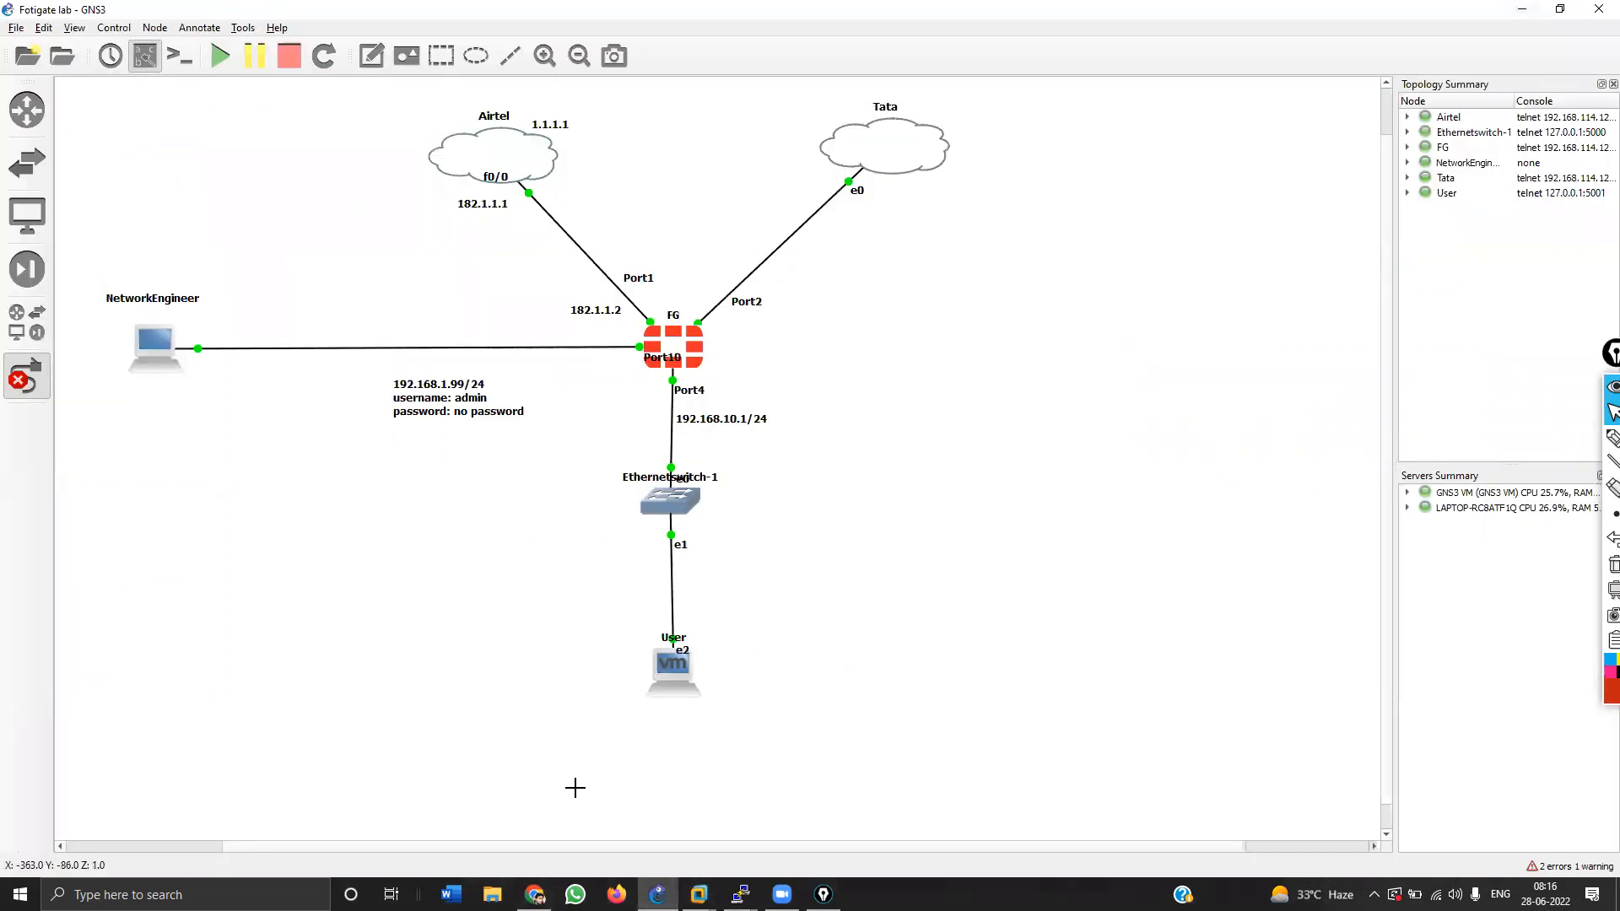
Step: Check the Forward Traffic log for the LAN host's traffic, then return to the Firewall Policy list
left_click(535, 894)
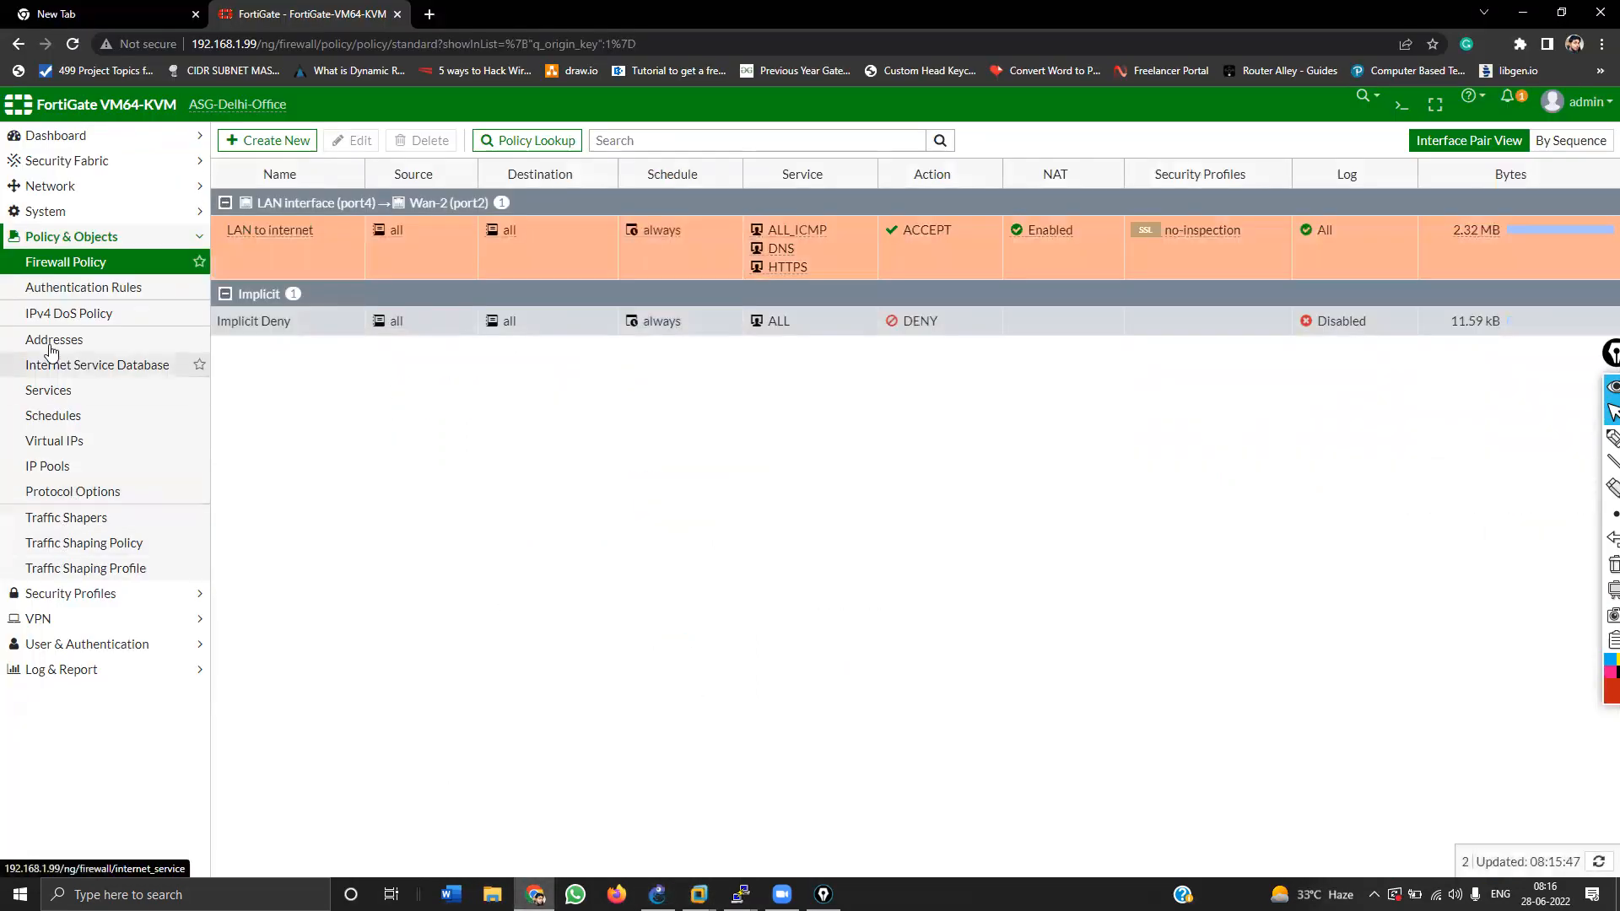
left_click(58, 669)
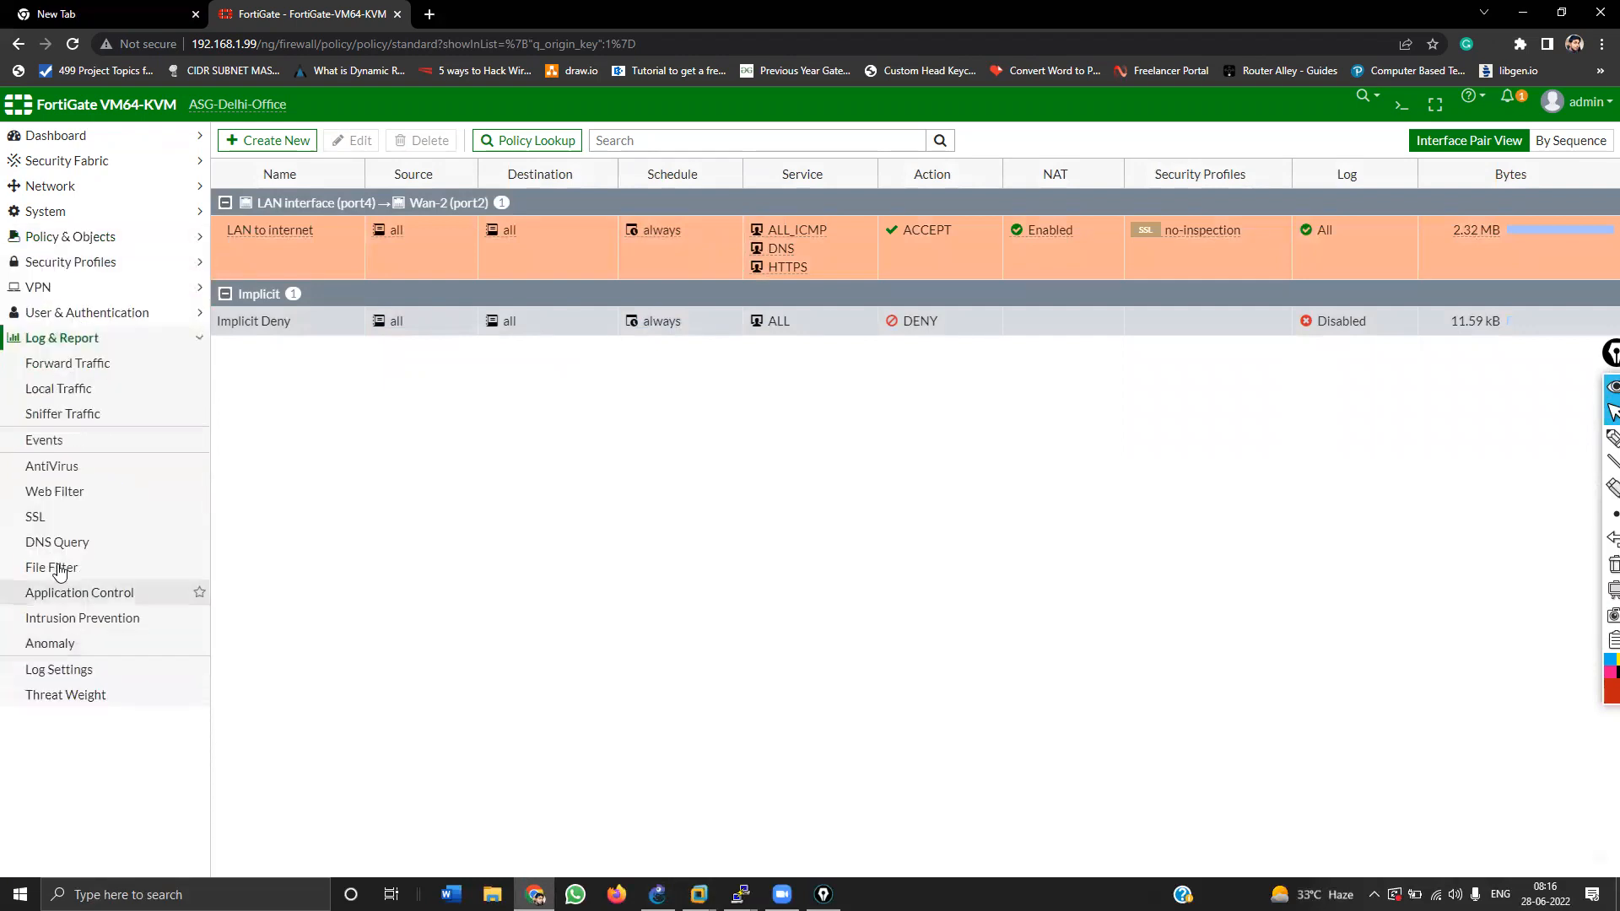
left_click(48, 369)
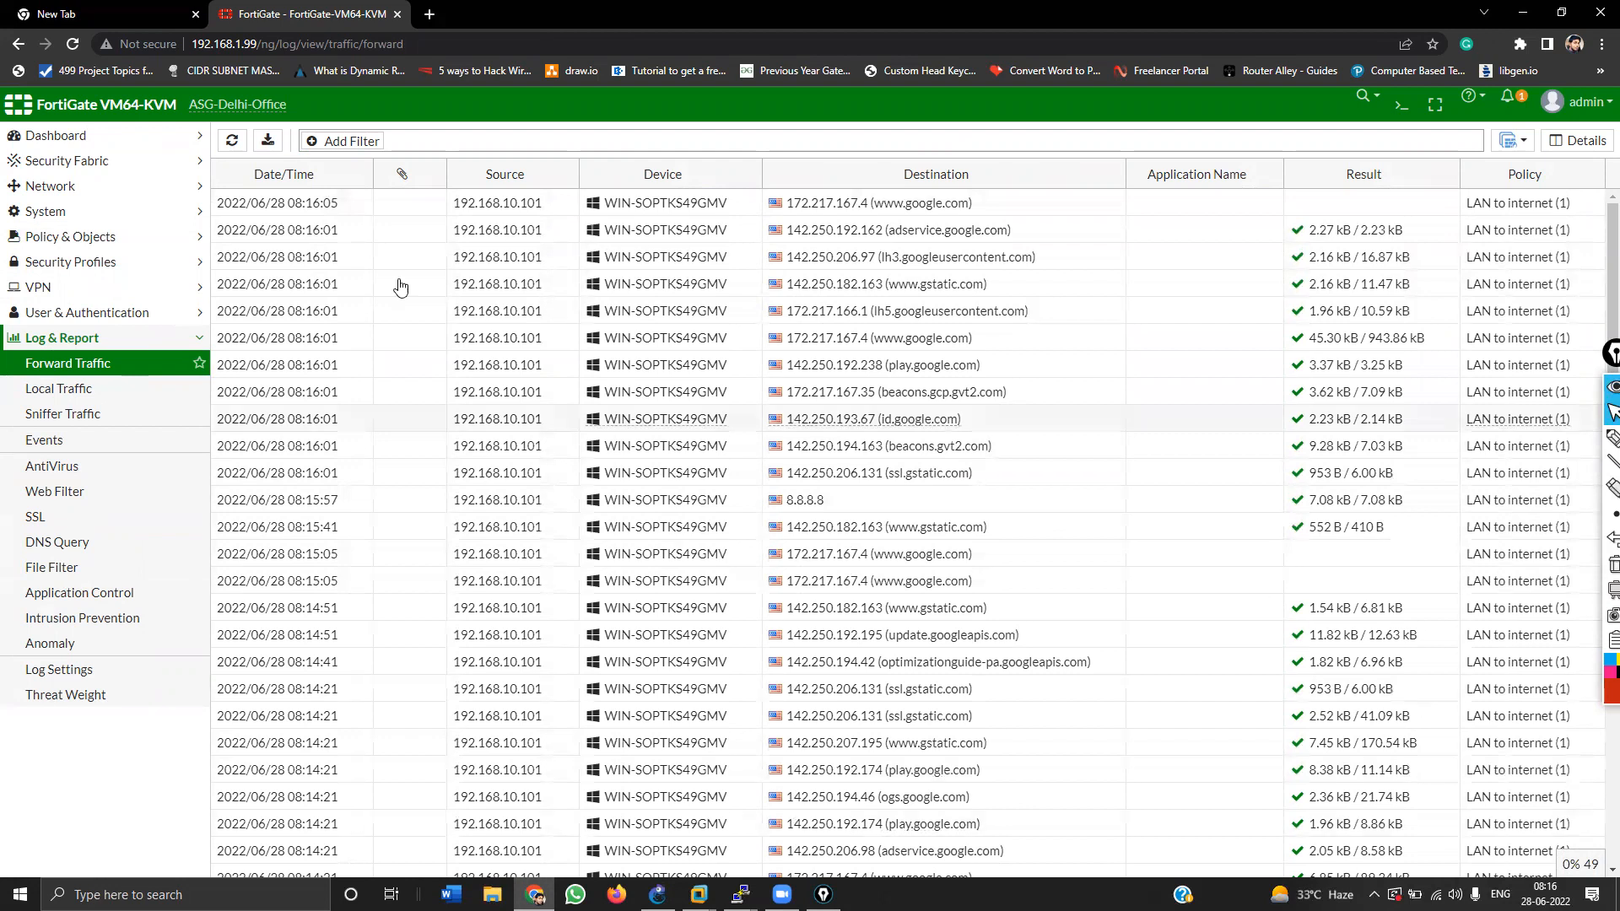
left_click(68, 237)
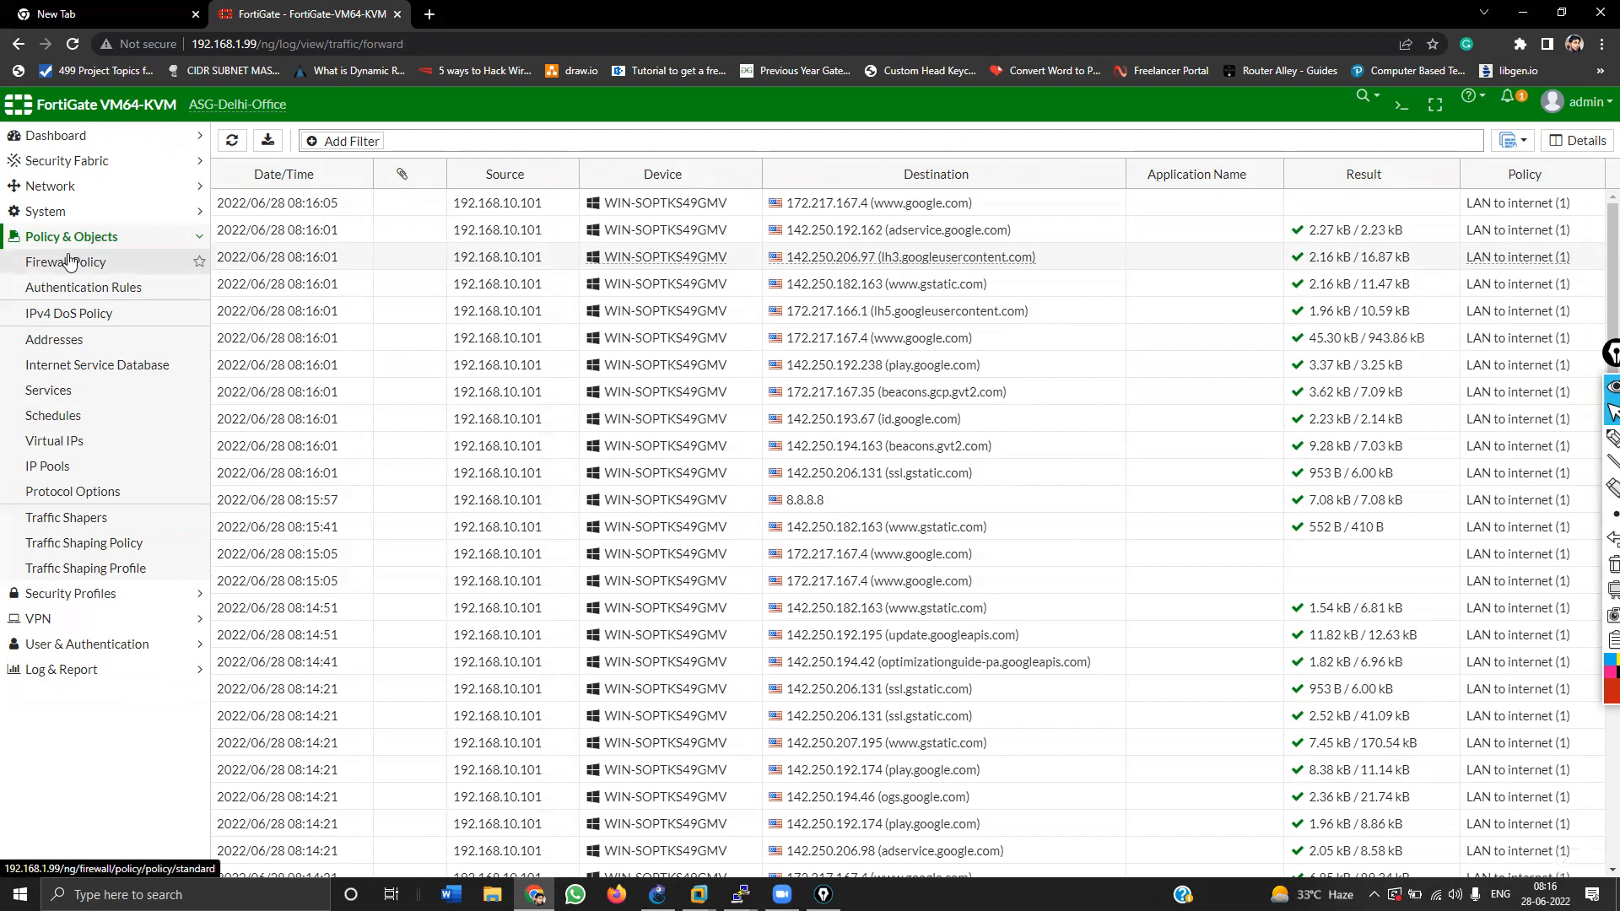
left_click(70, 262)
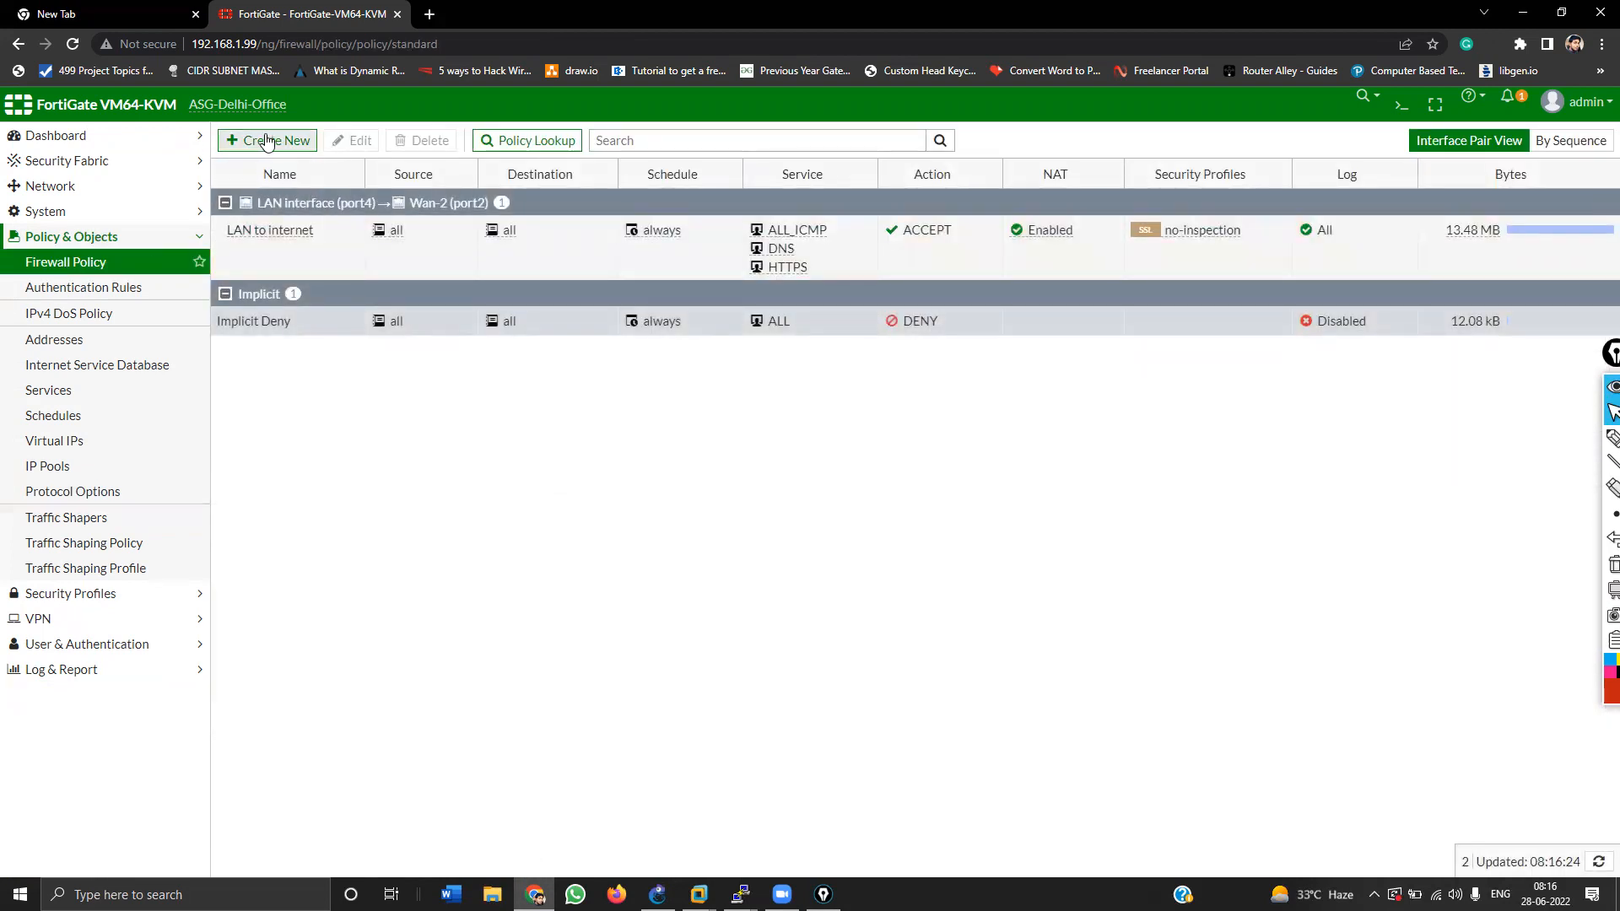
Step: Start a new policy 'Lan to internet_1' from LAN interface (port4) to WAN-1 (port1), source and destination all
left_click(268, 141)
left_click(384, 185)
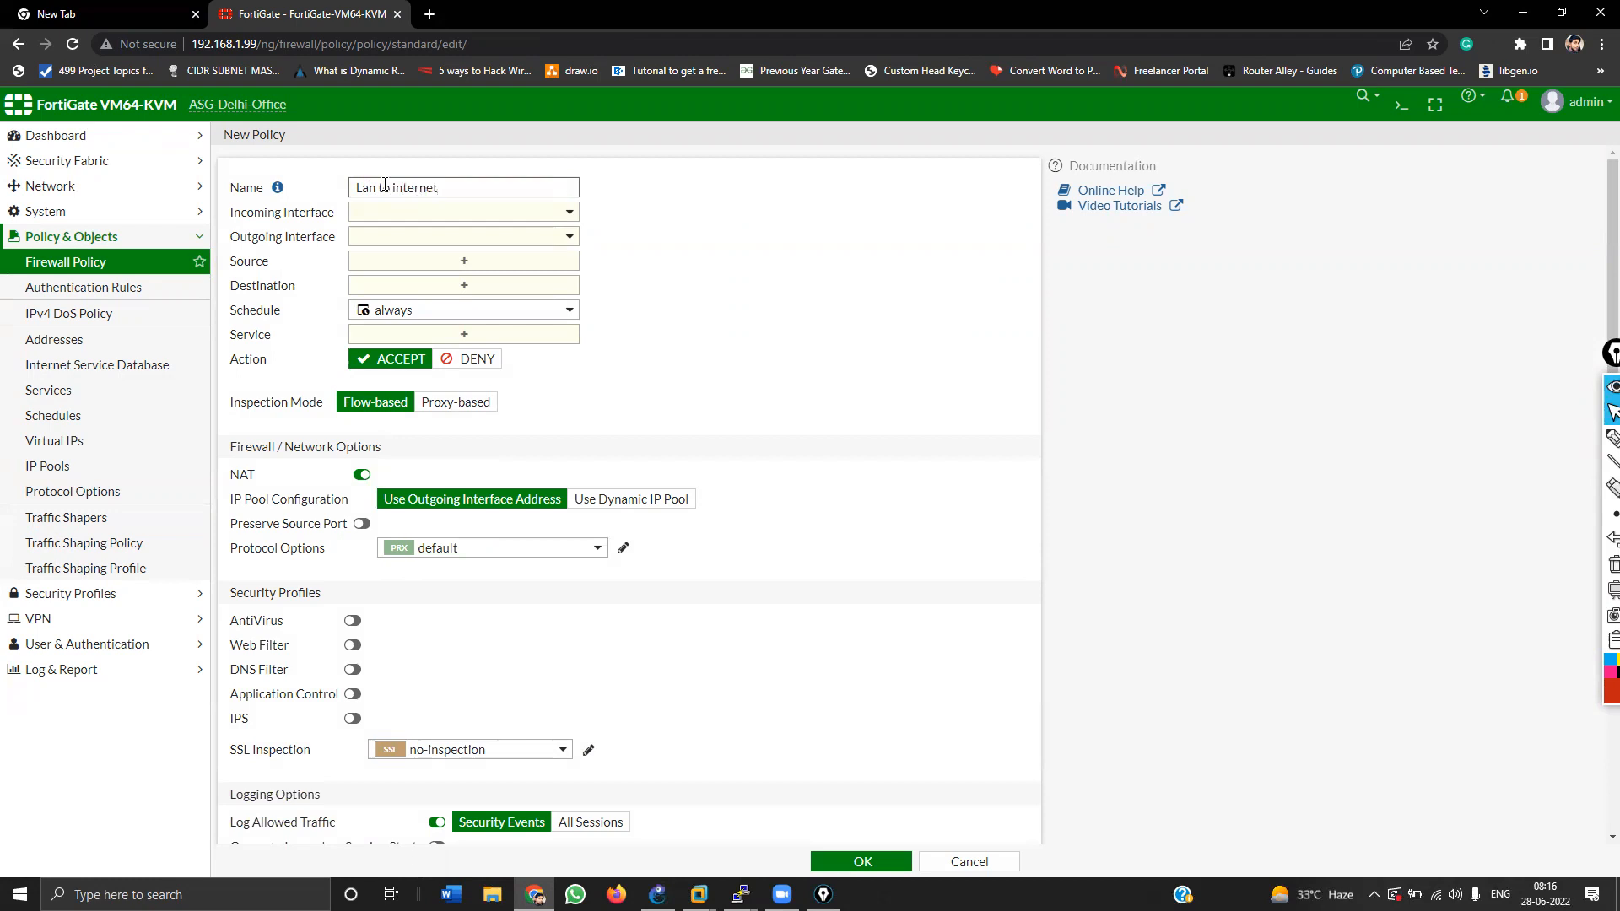
left_click(400, 218)
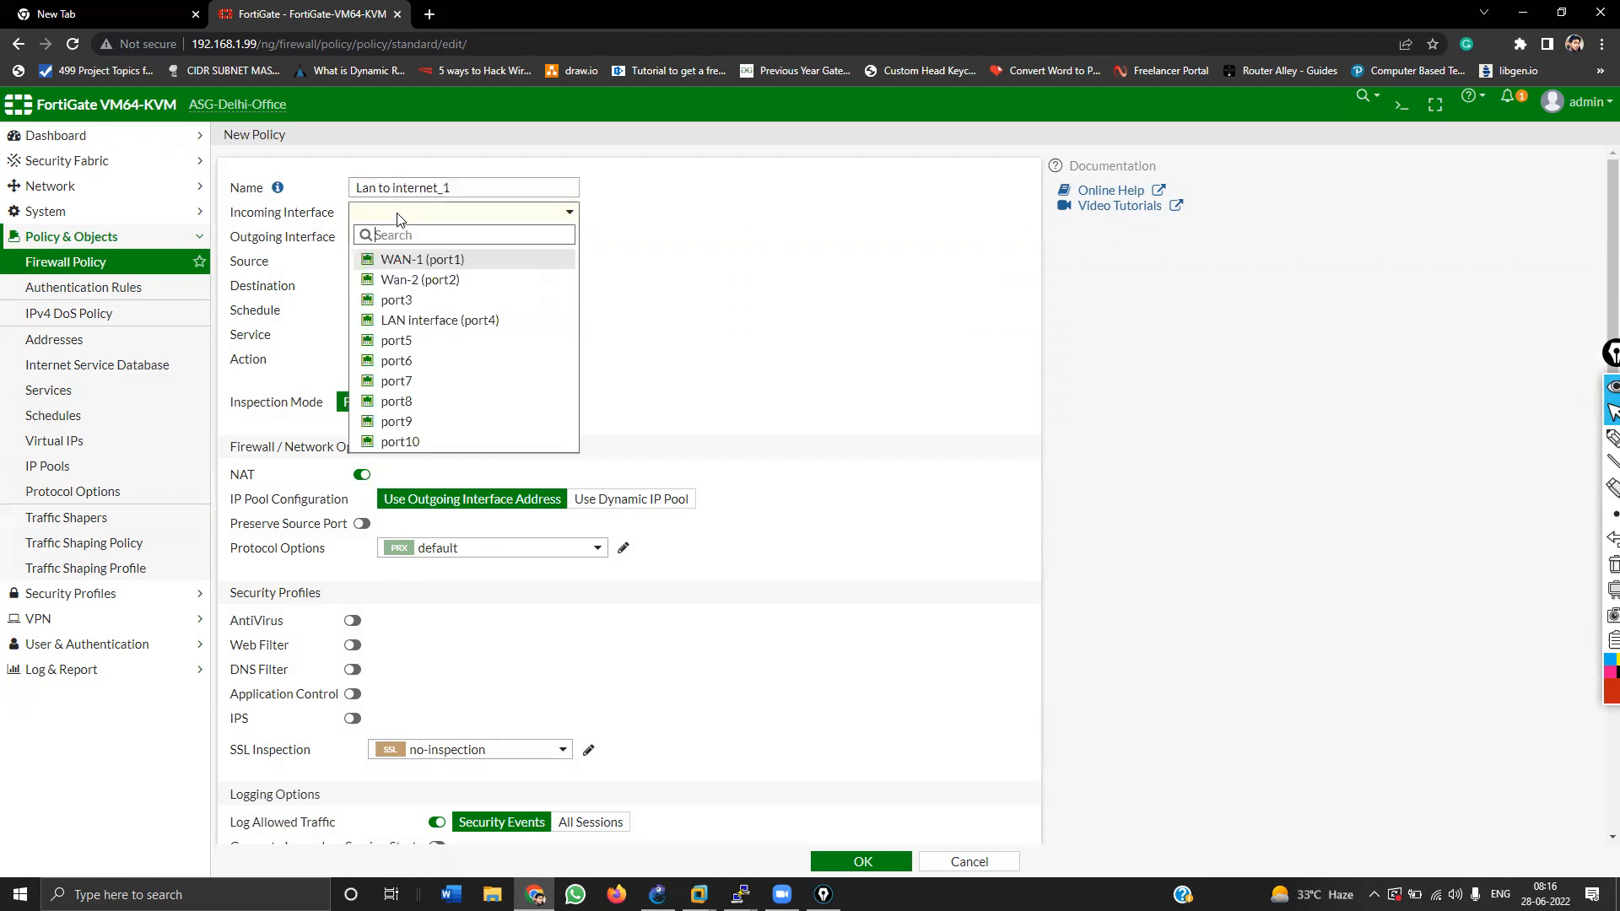
left_click(394, 321)
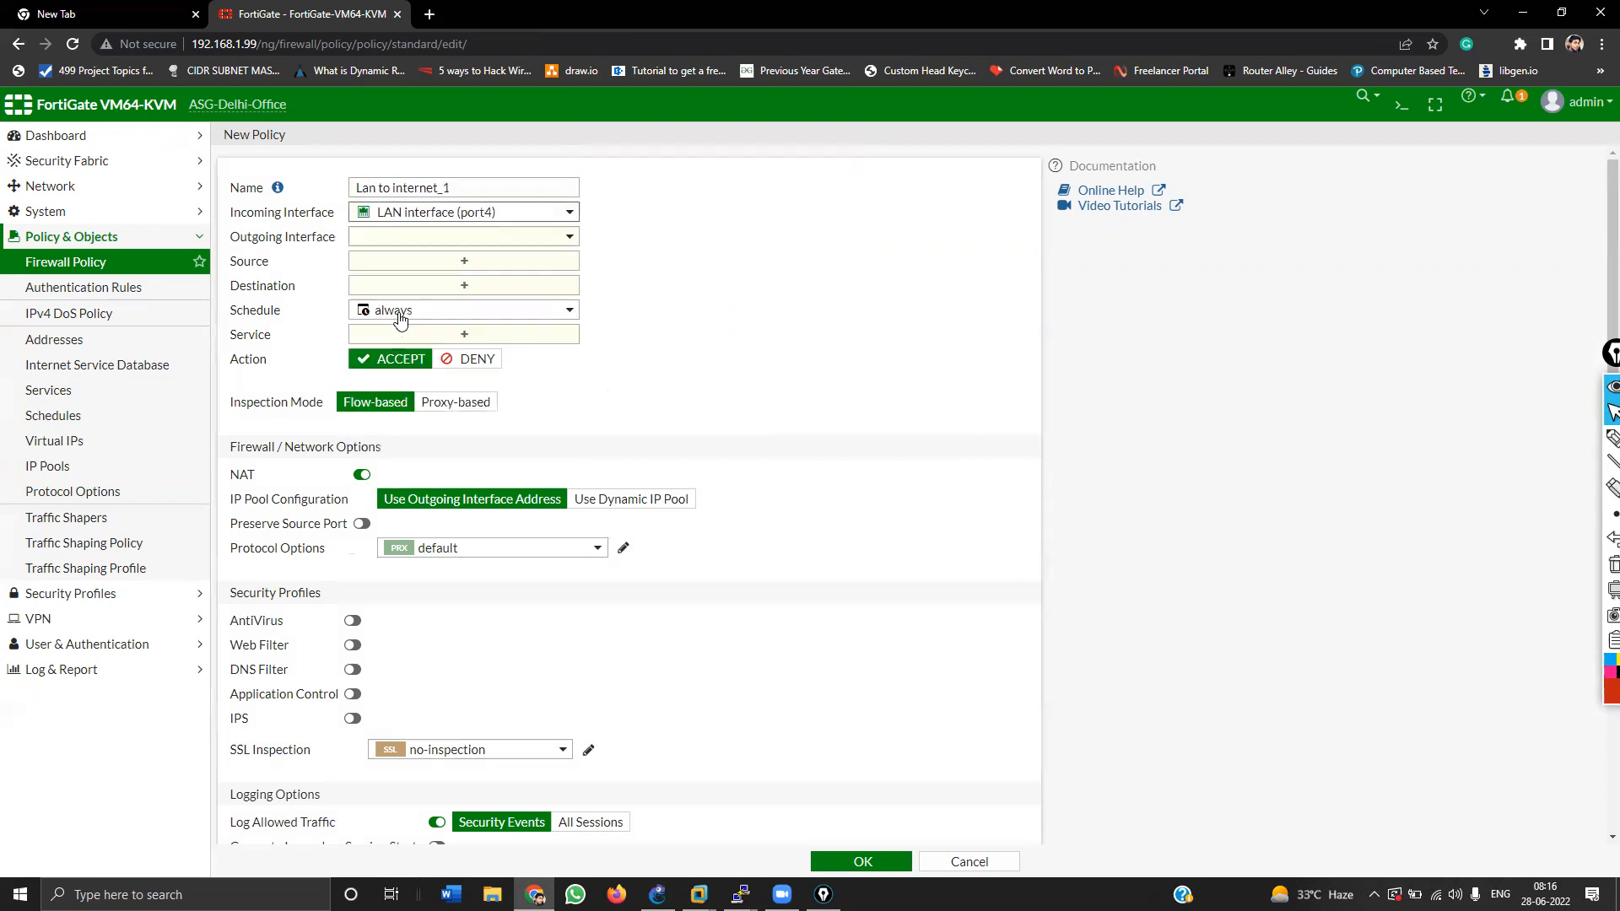
left_click(411, 237)
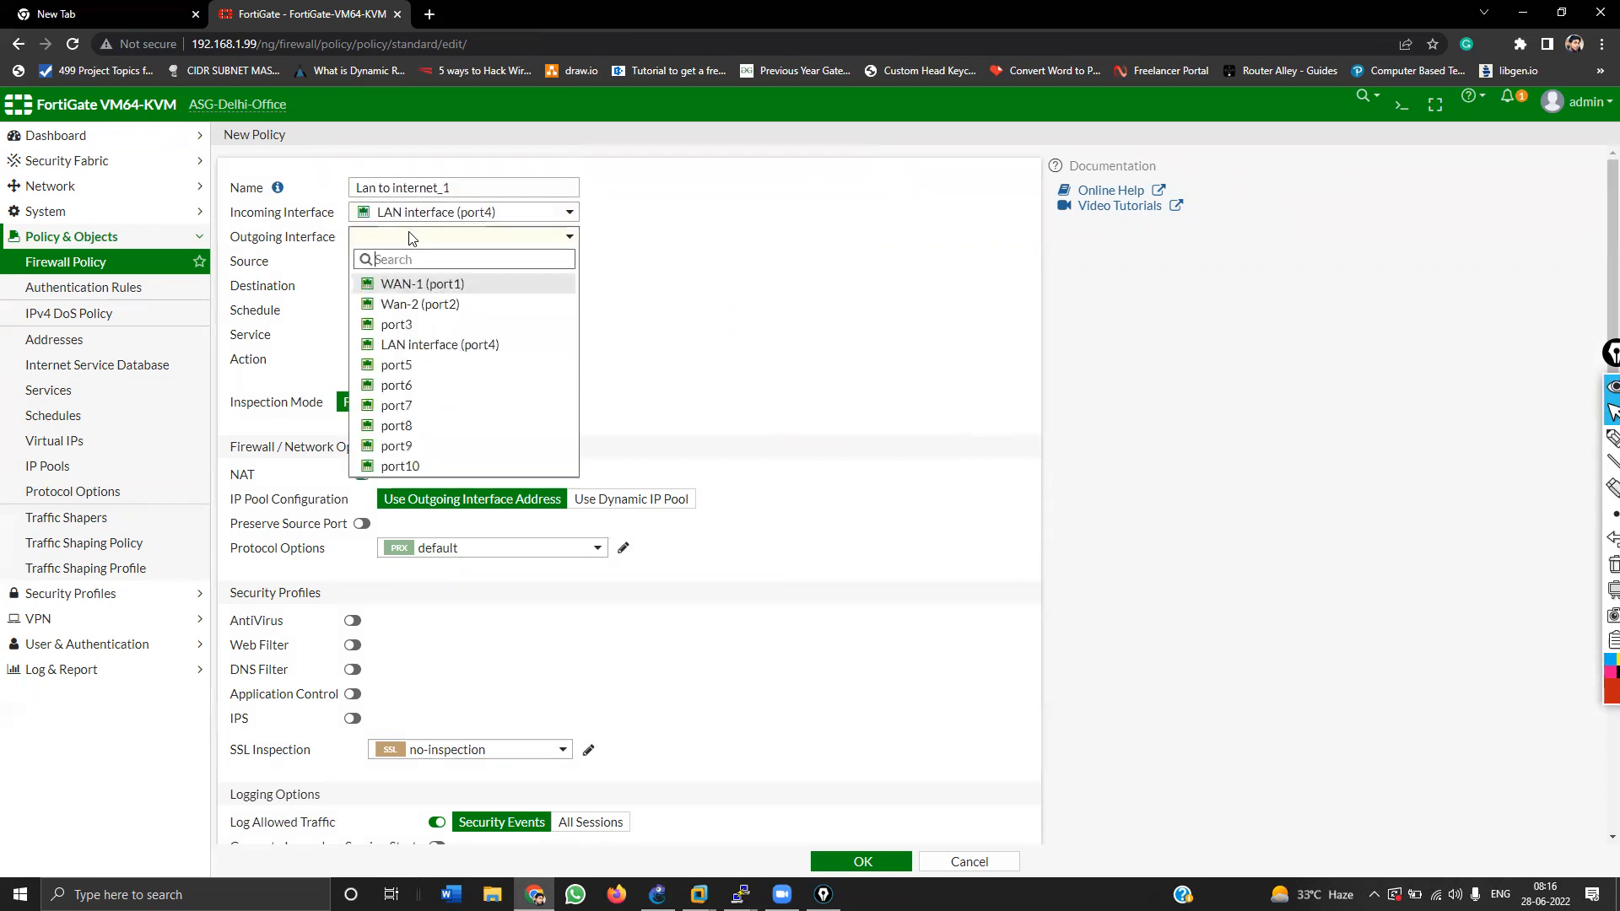
left_click(412, 286)
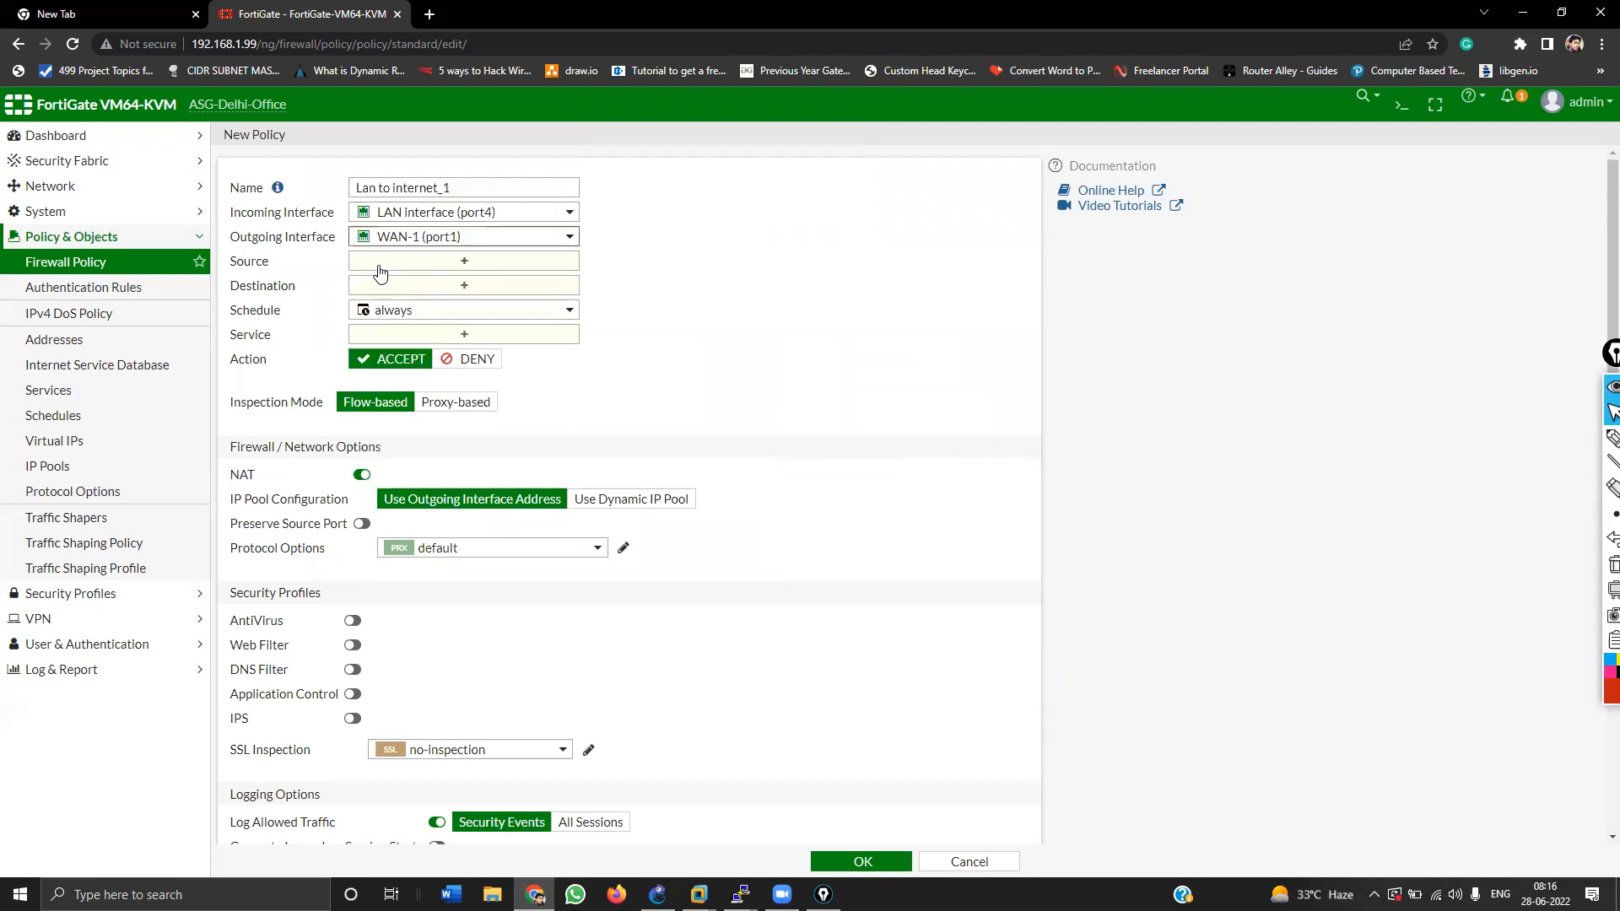
left_click(381, 263)
left_click(824, 265)
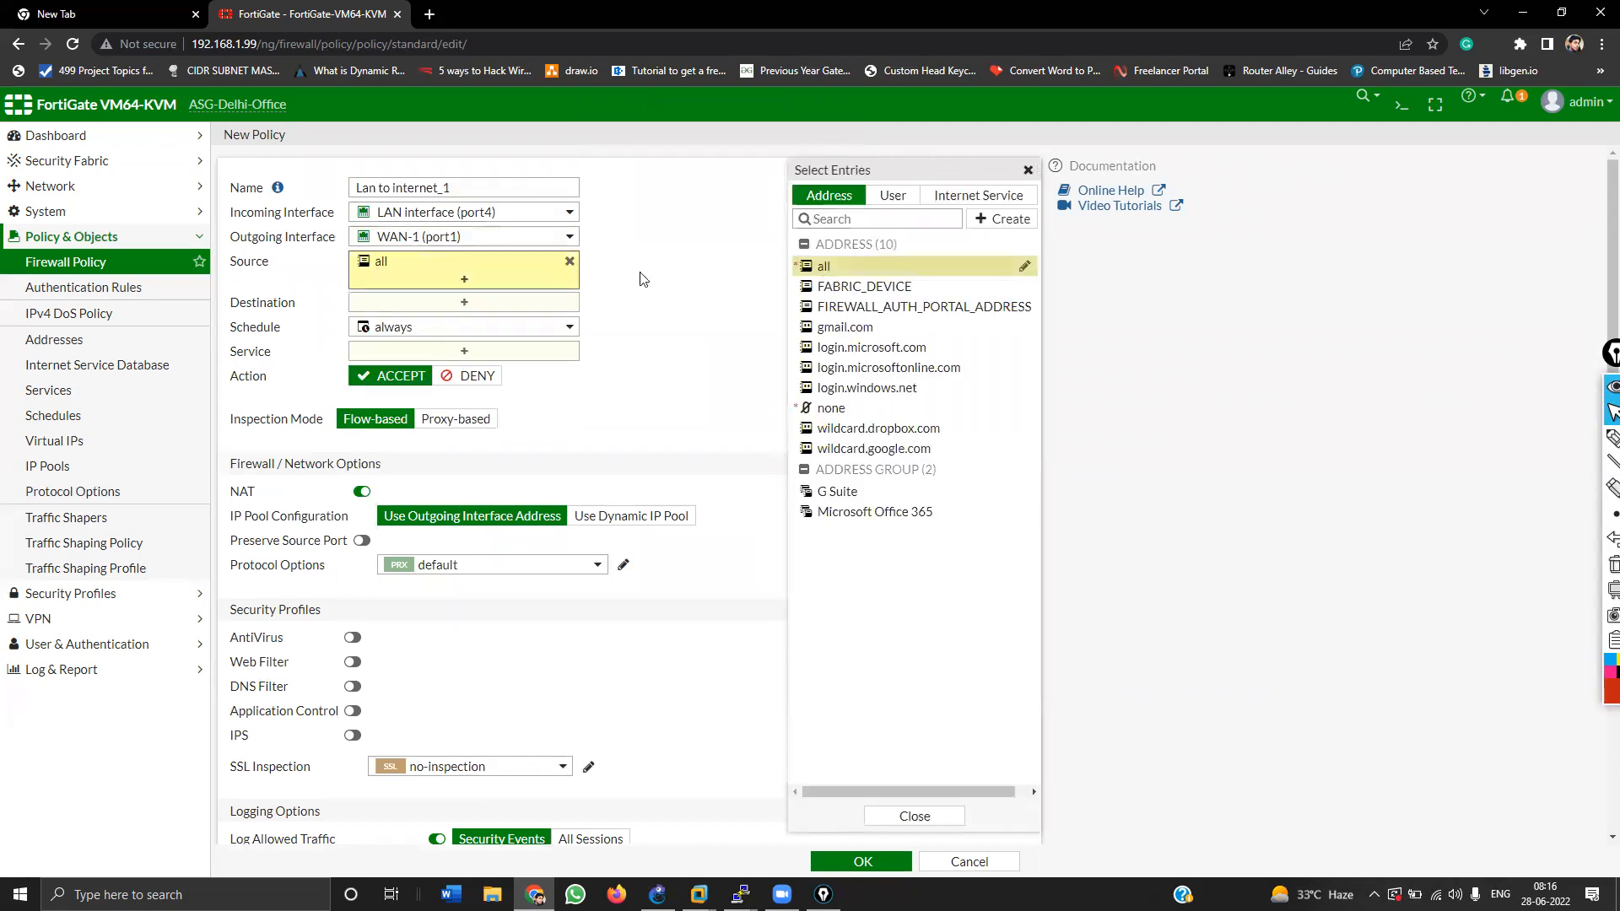
left_click(822, 266)
Step: Add HTTP, HTTPS, DNS and ALL_ICMP as the policy's services and save it
left_click(432, 368)
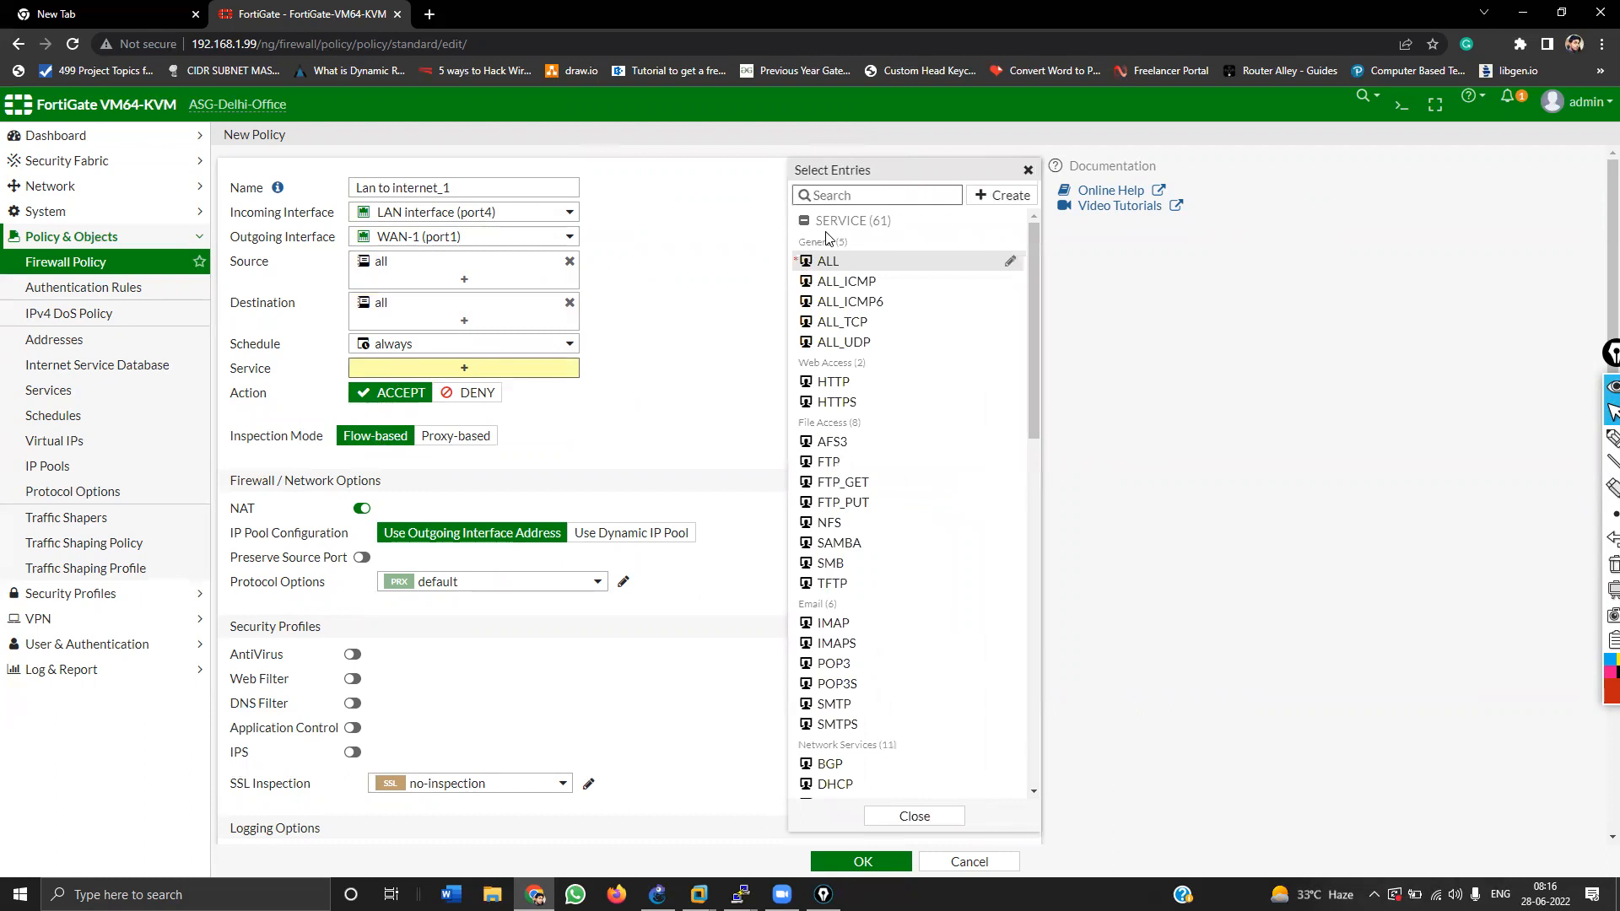
type("htt")
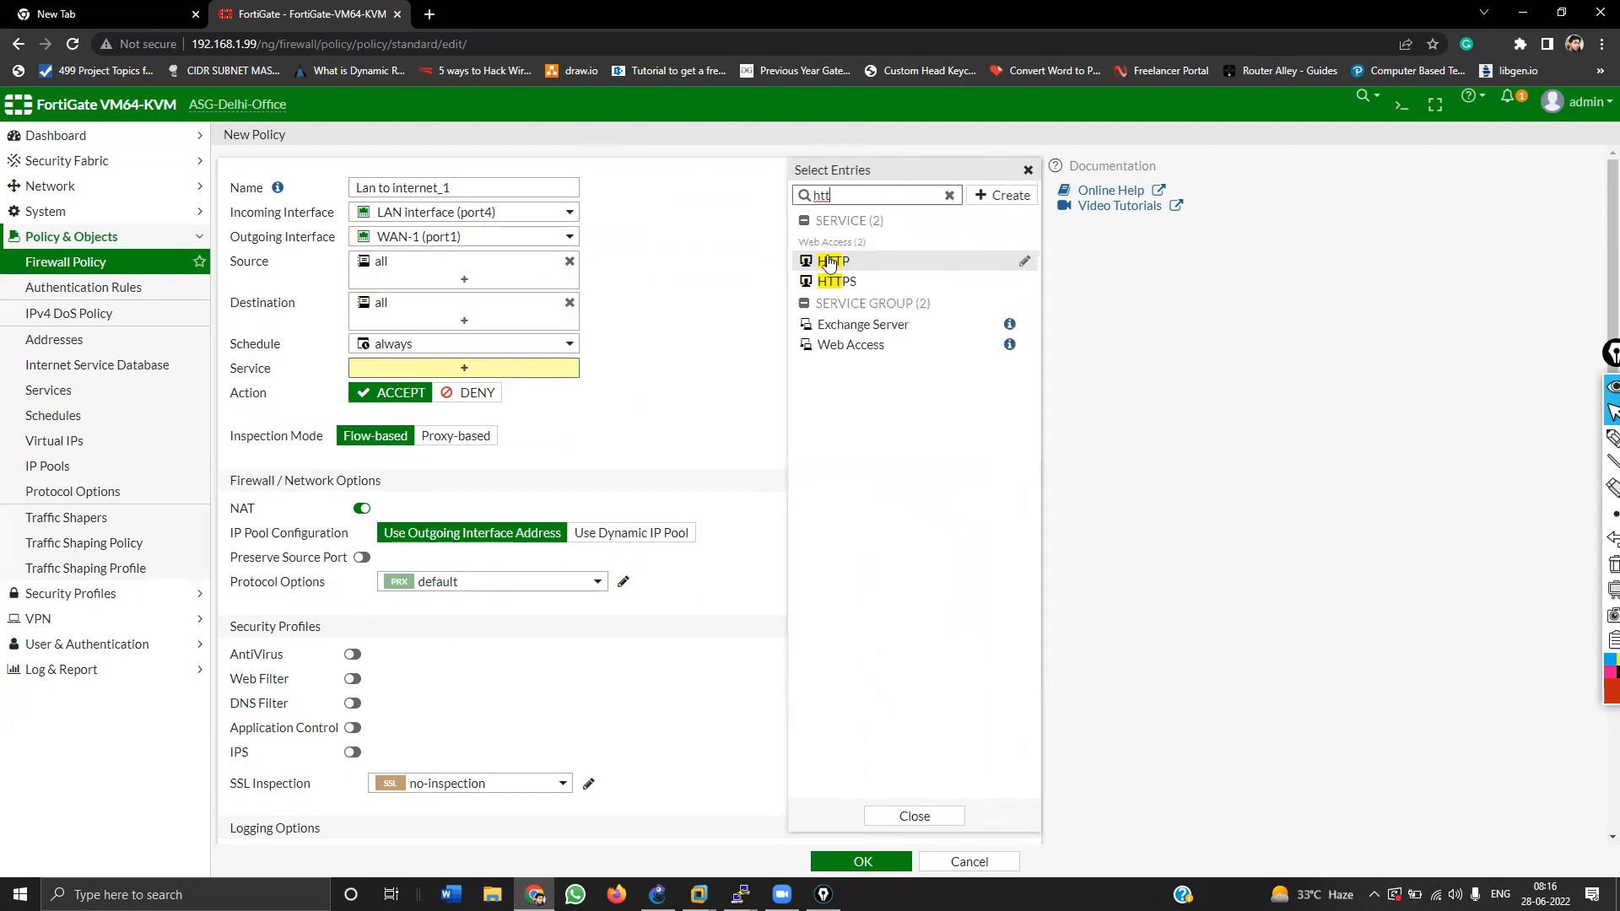
left_click(829, 261)
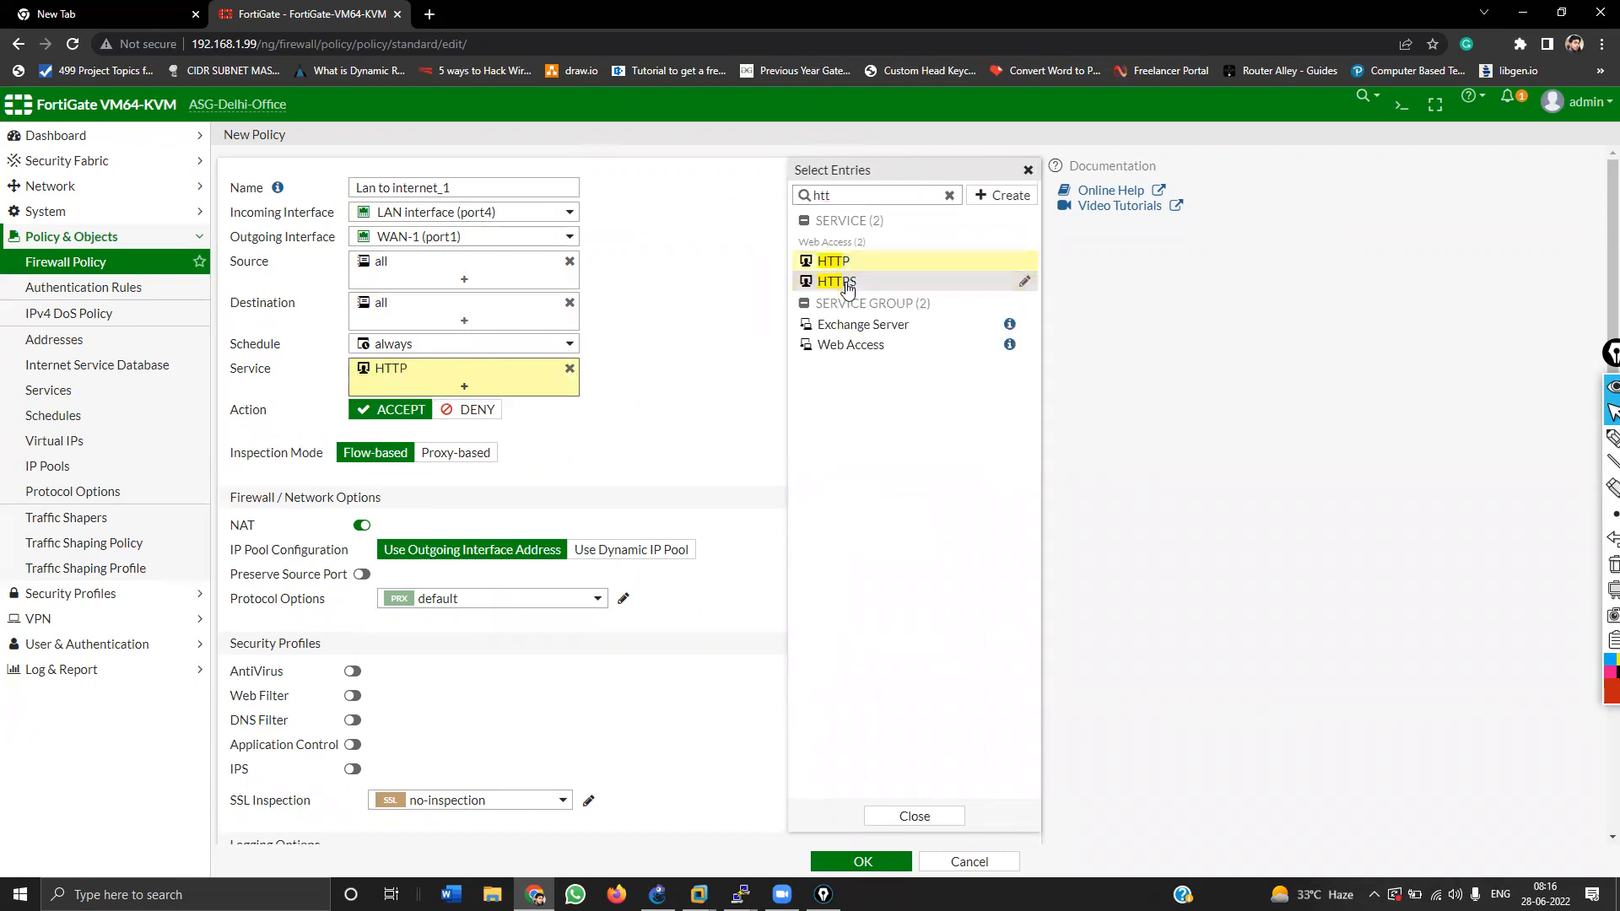
left_click(836, 281)
left_click(948, 195)
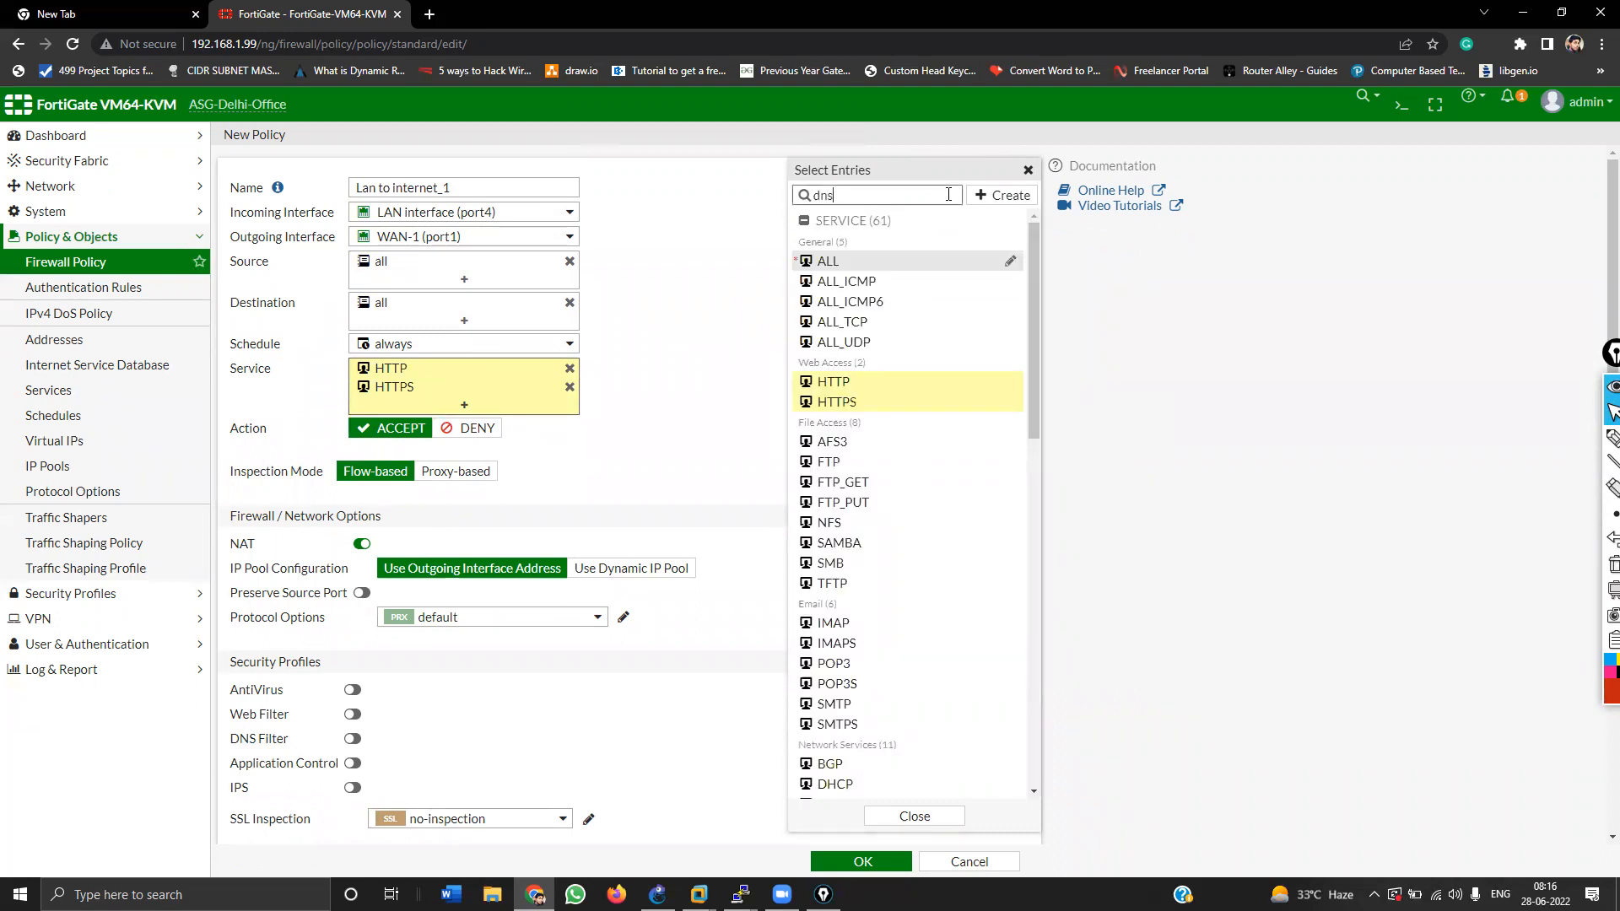
left_click(861, 265)
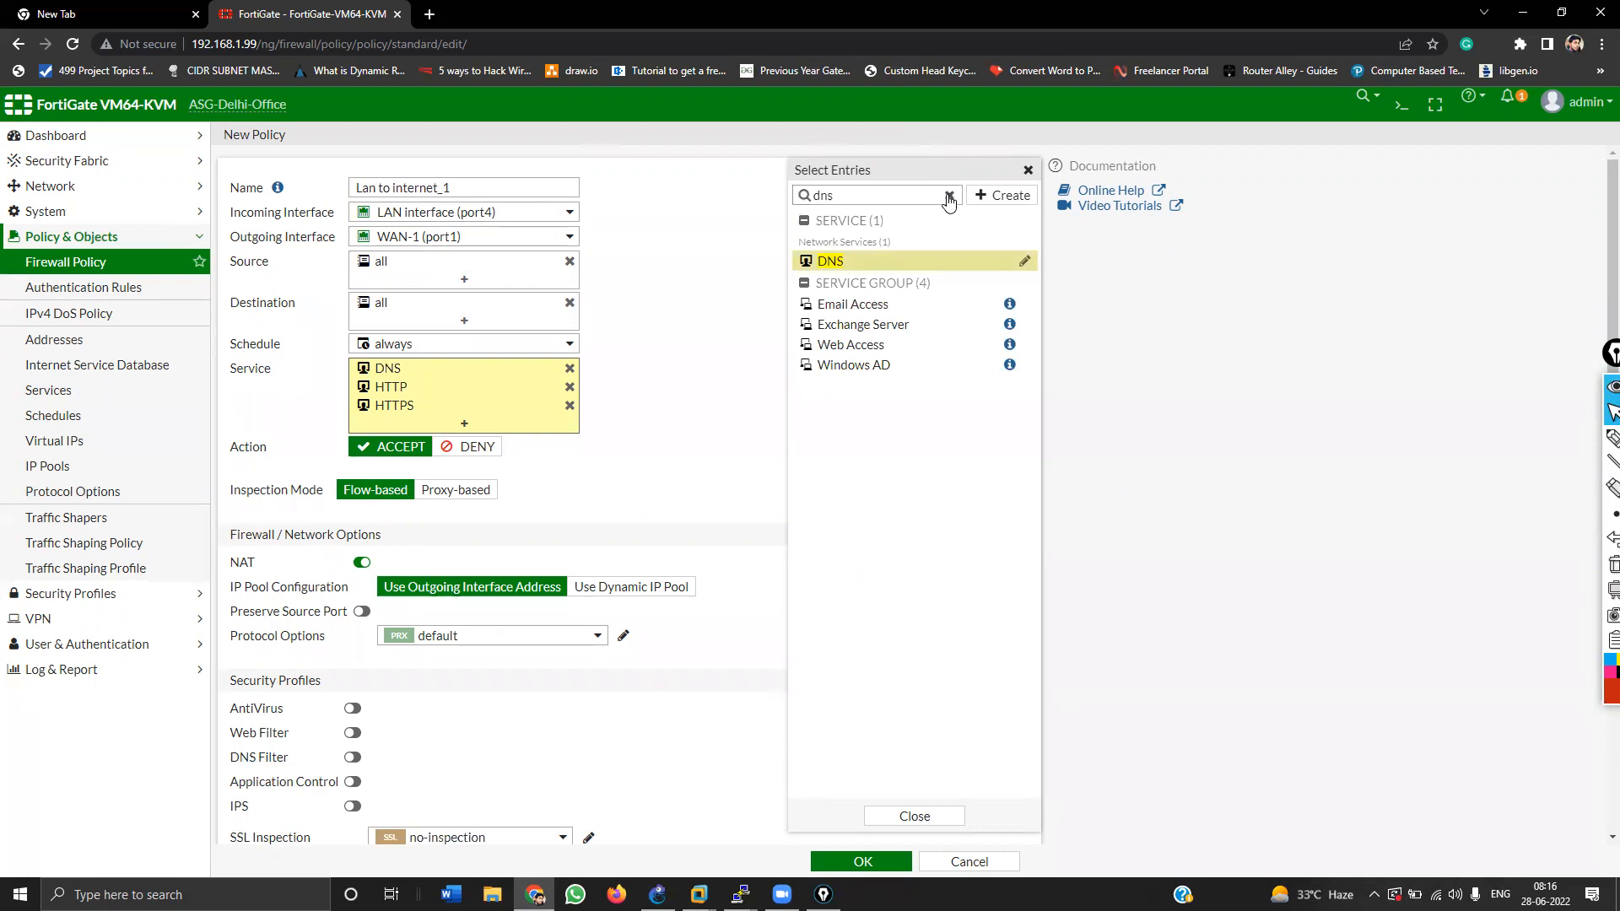
left_click(948, 196)
type("icm")
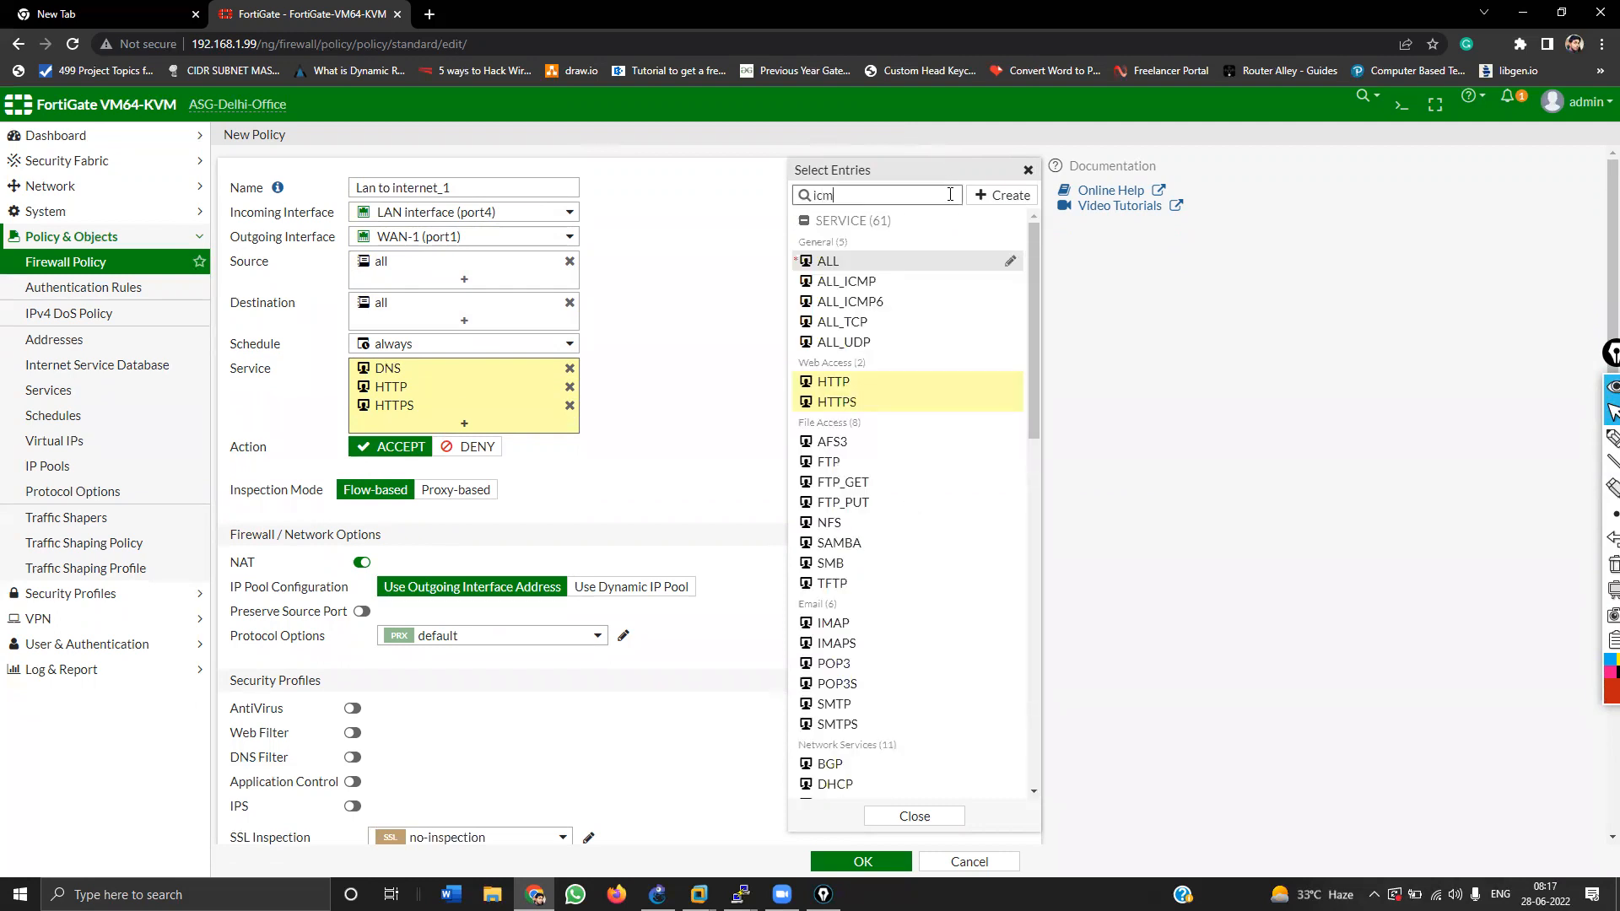
type("p")
left_click(856, 261)
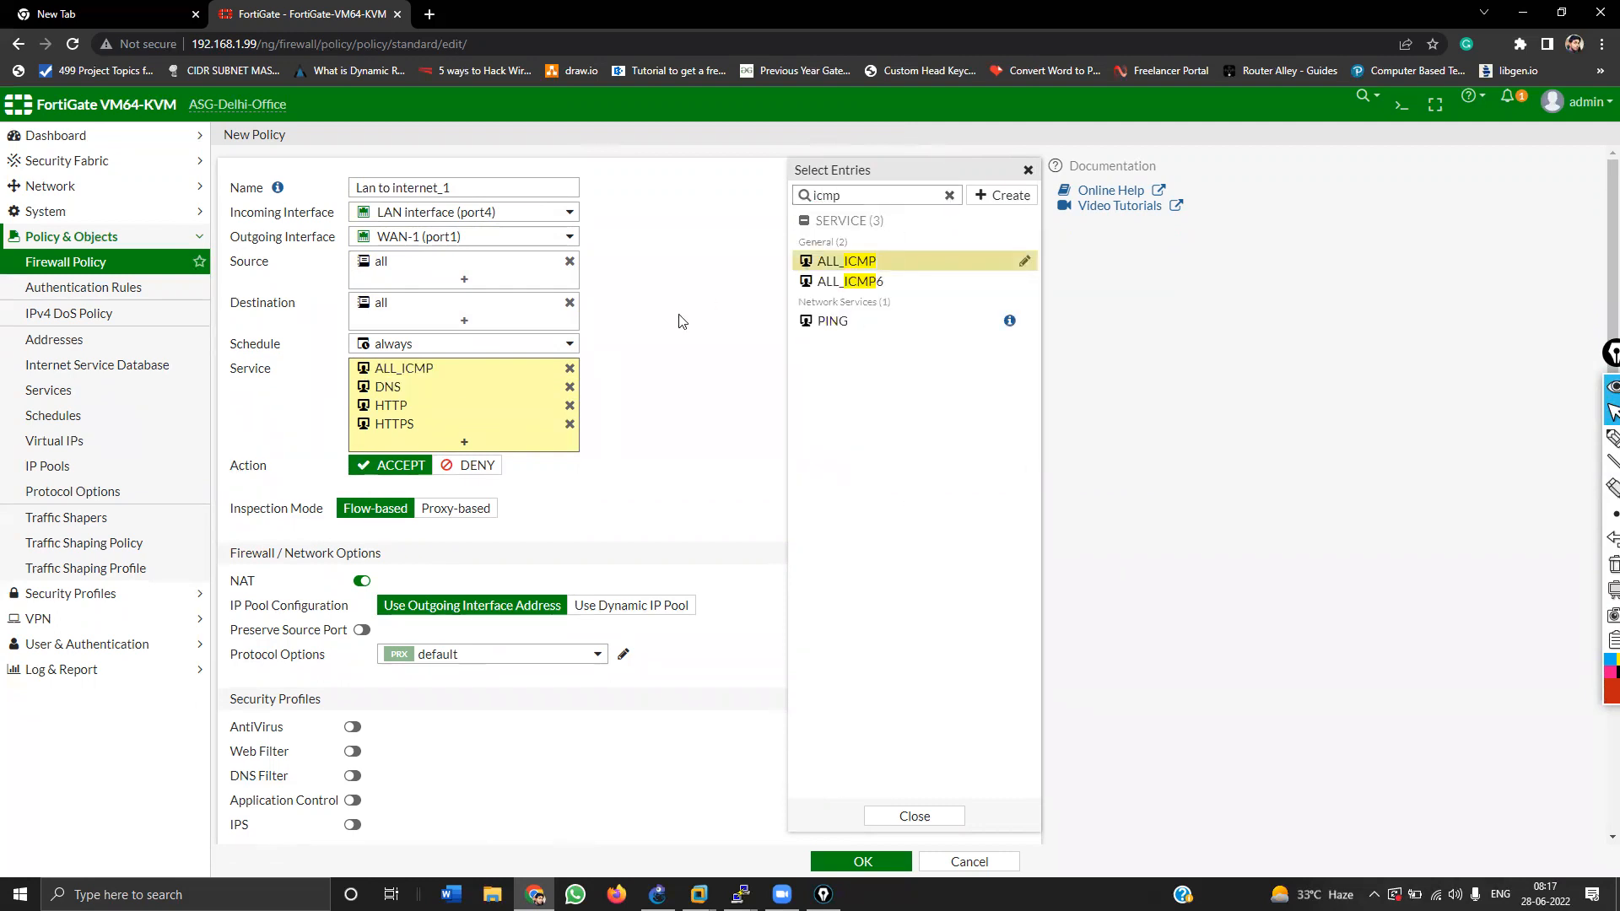
left_click(679, 439)
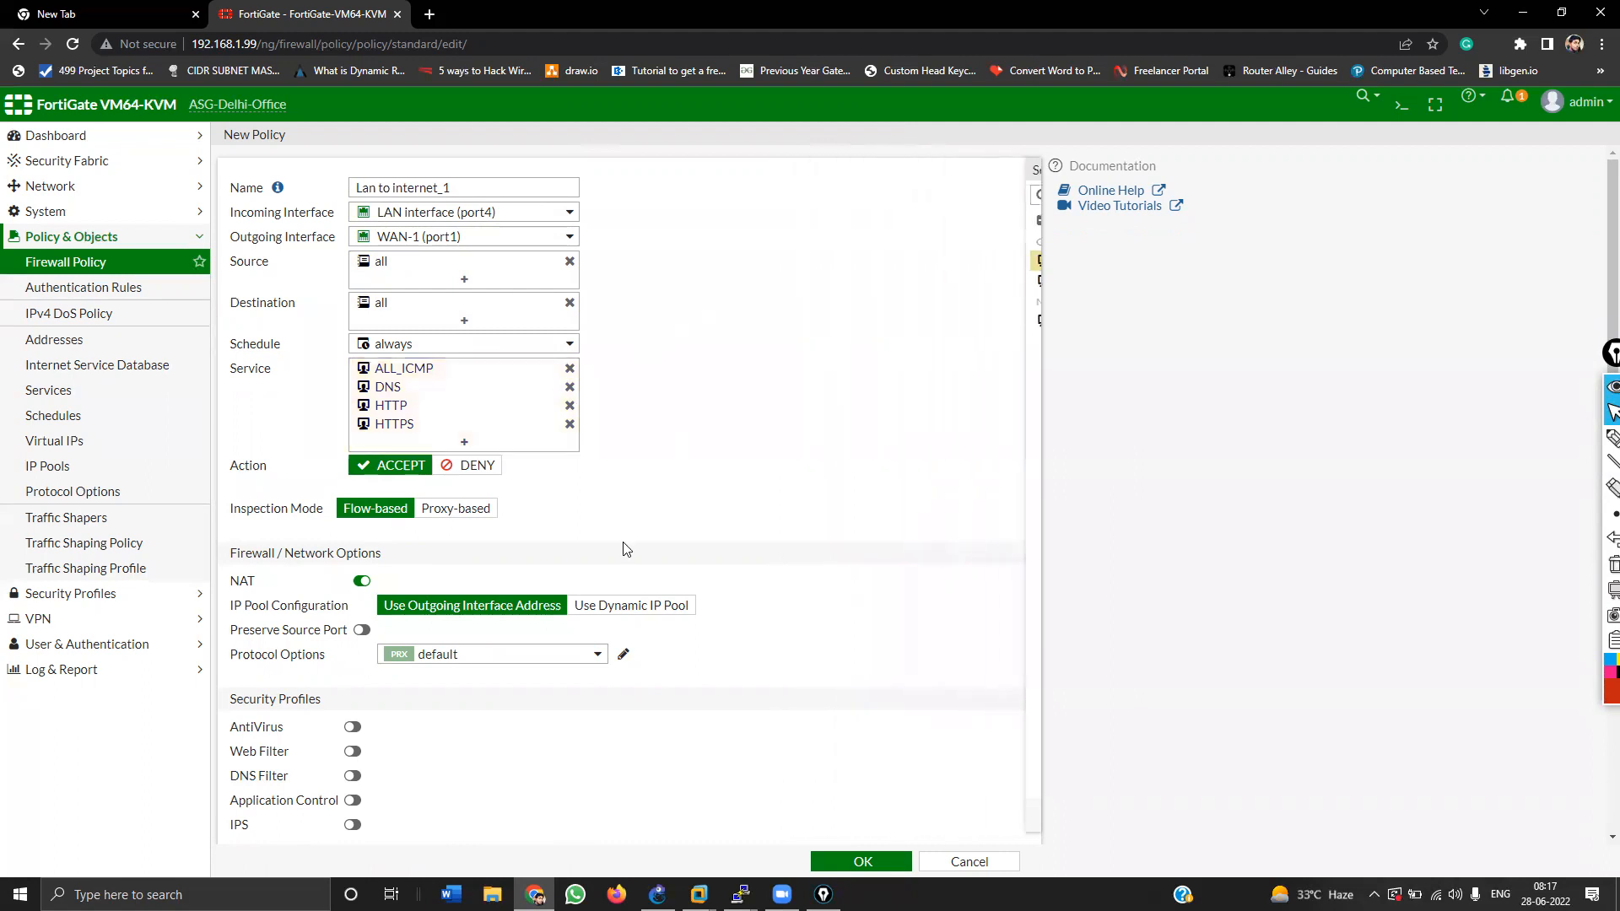
scroll(615, 590, "down", 3)
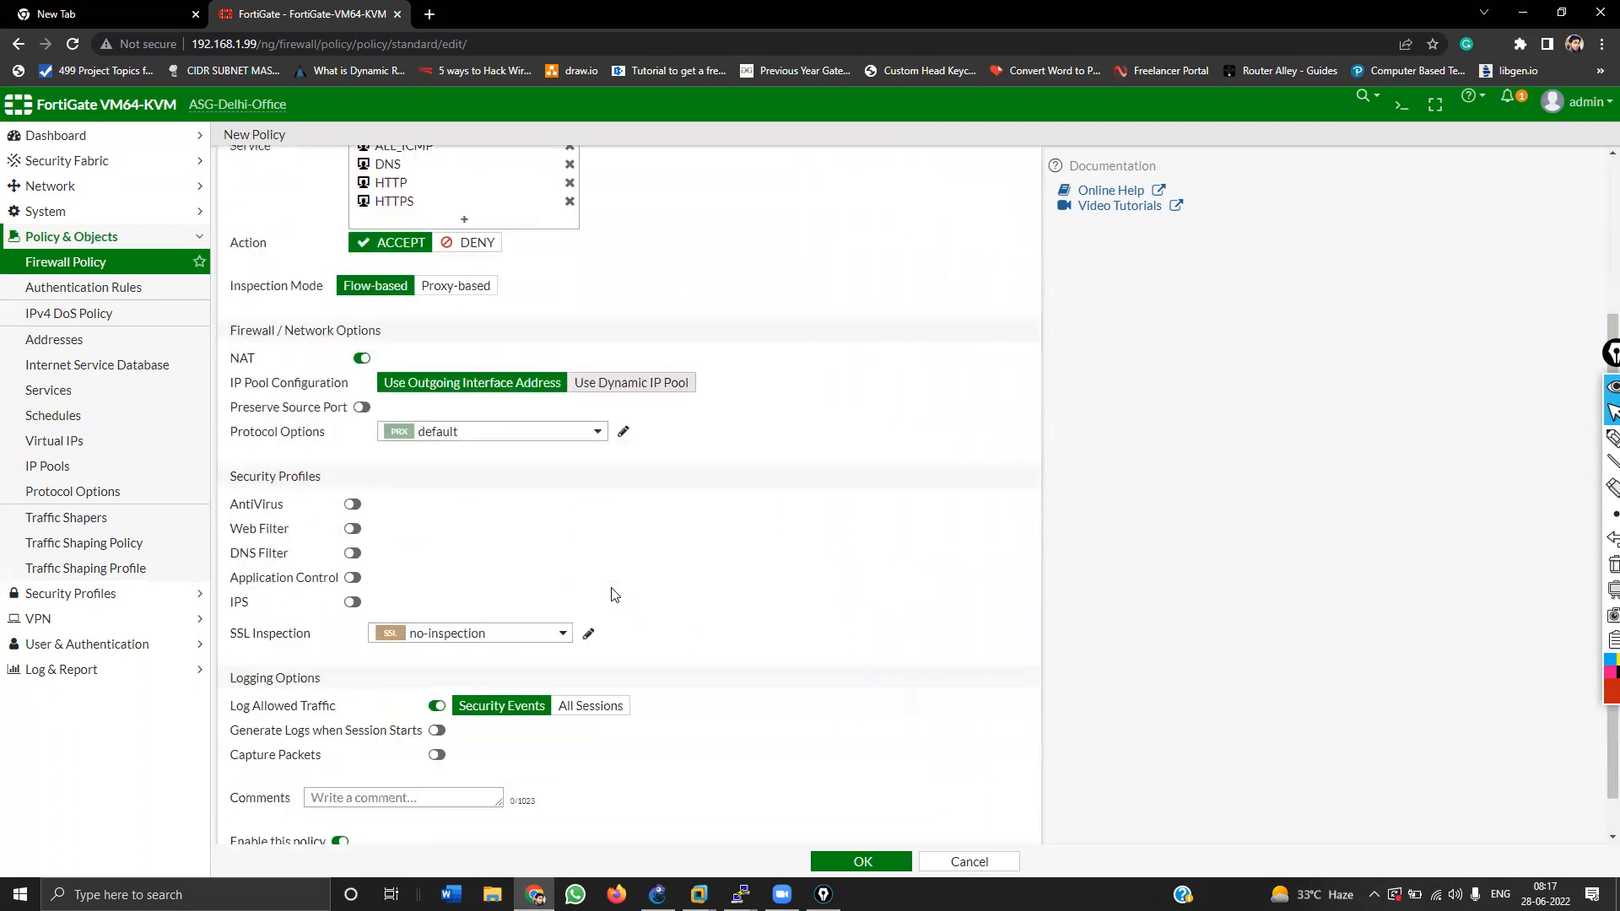
left_click(855, 863)
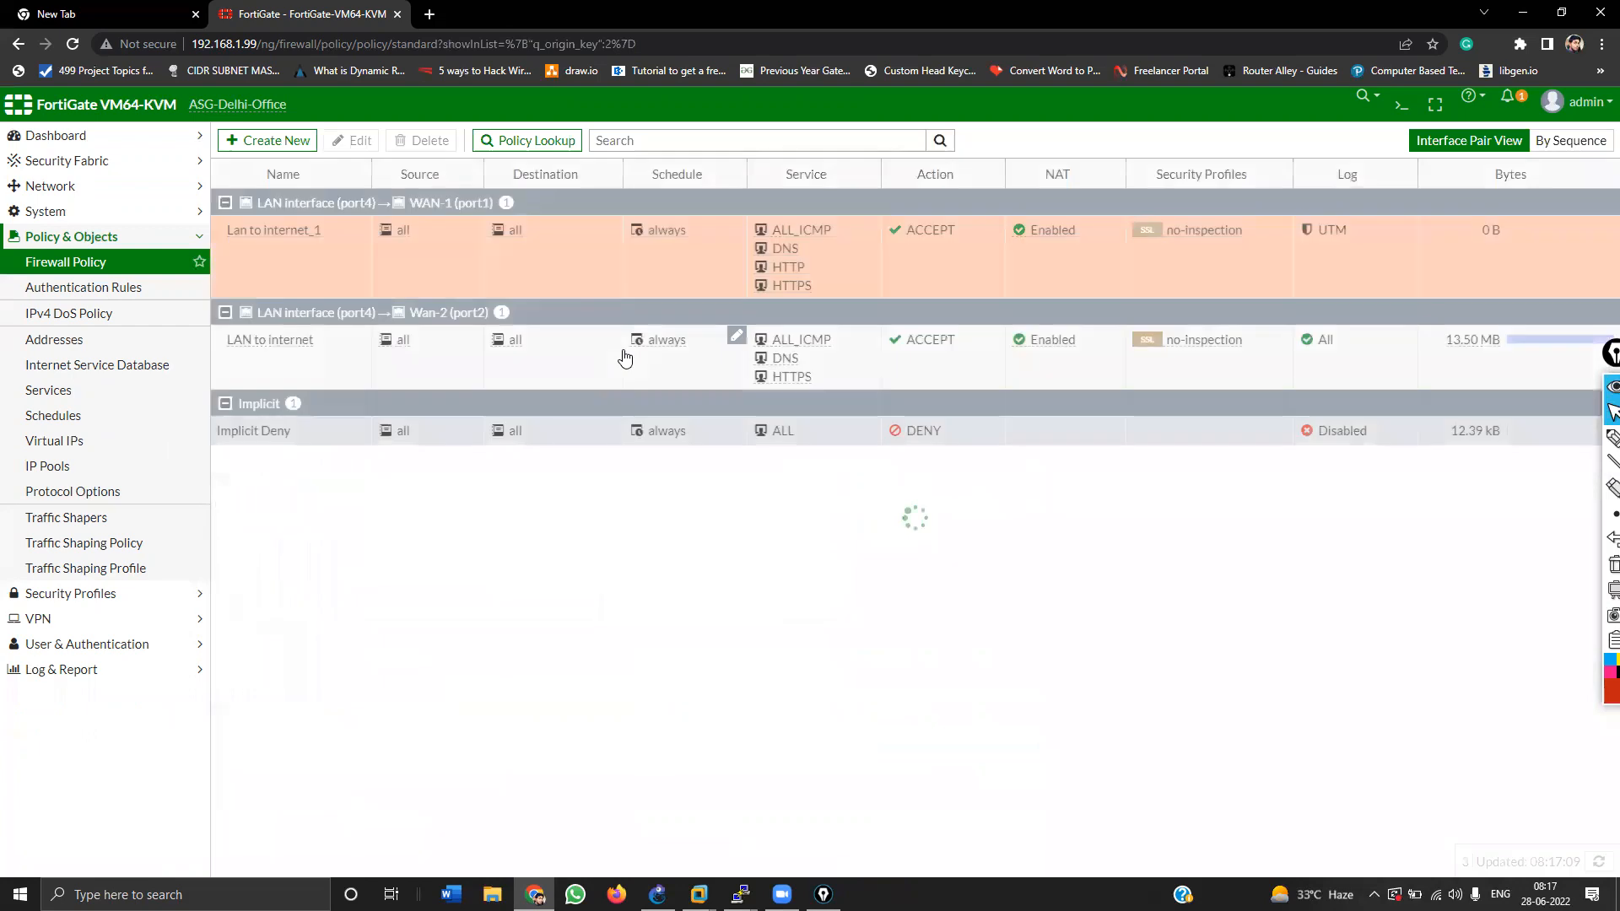
Step: Set Lan to internet_1 to log All Sessions of allowed traffic and save it
double_click(266, 267)
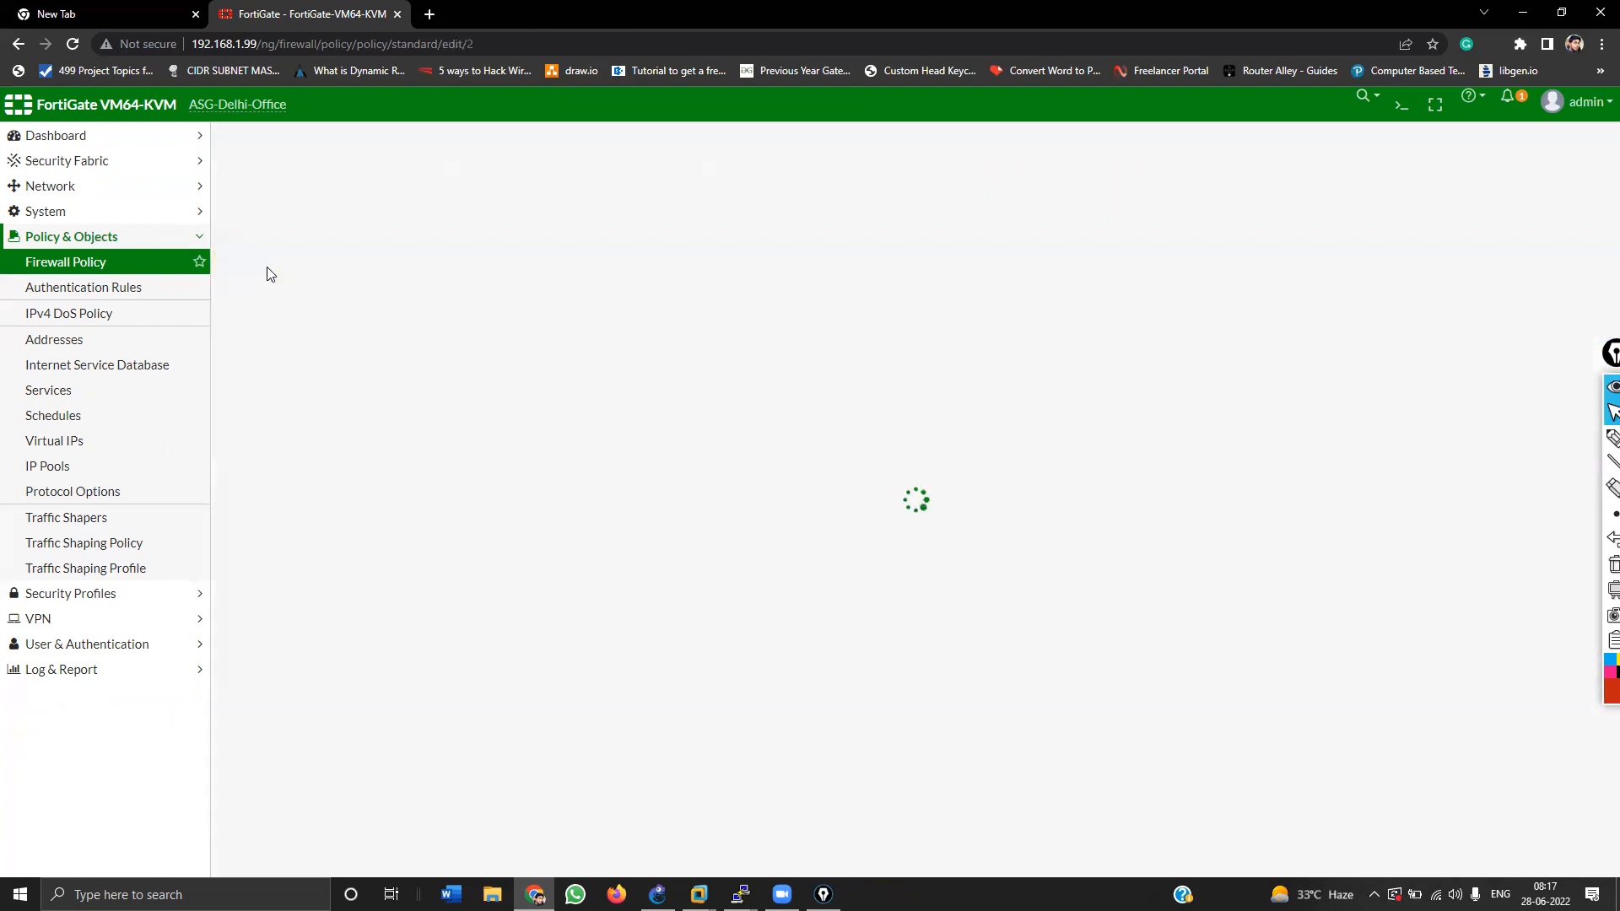
scroll(512, 737, "down", 2)
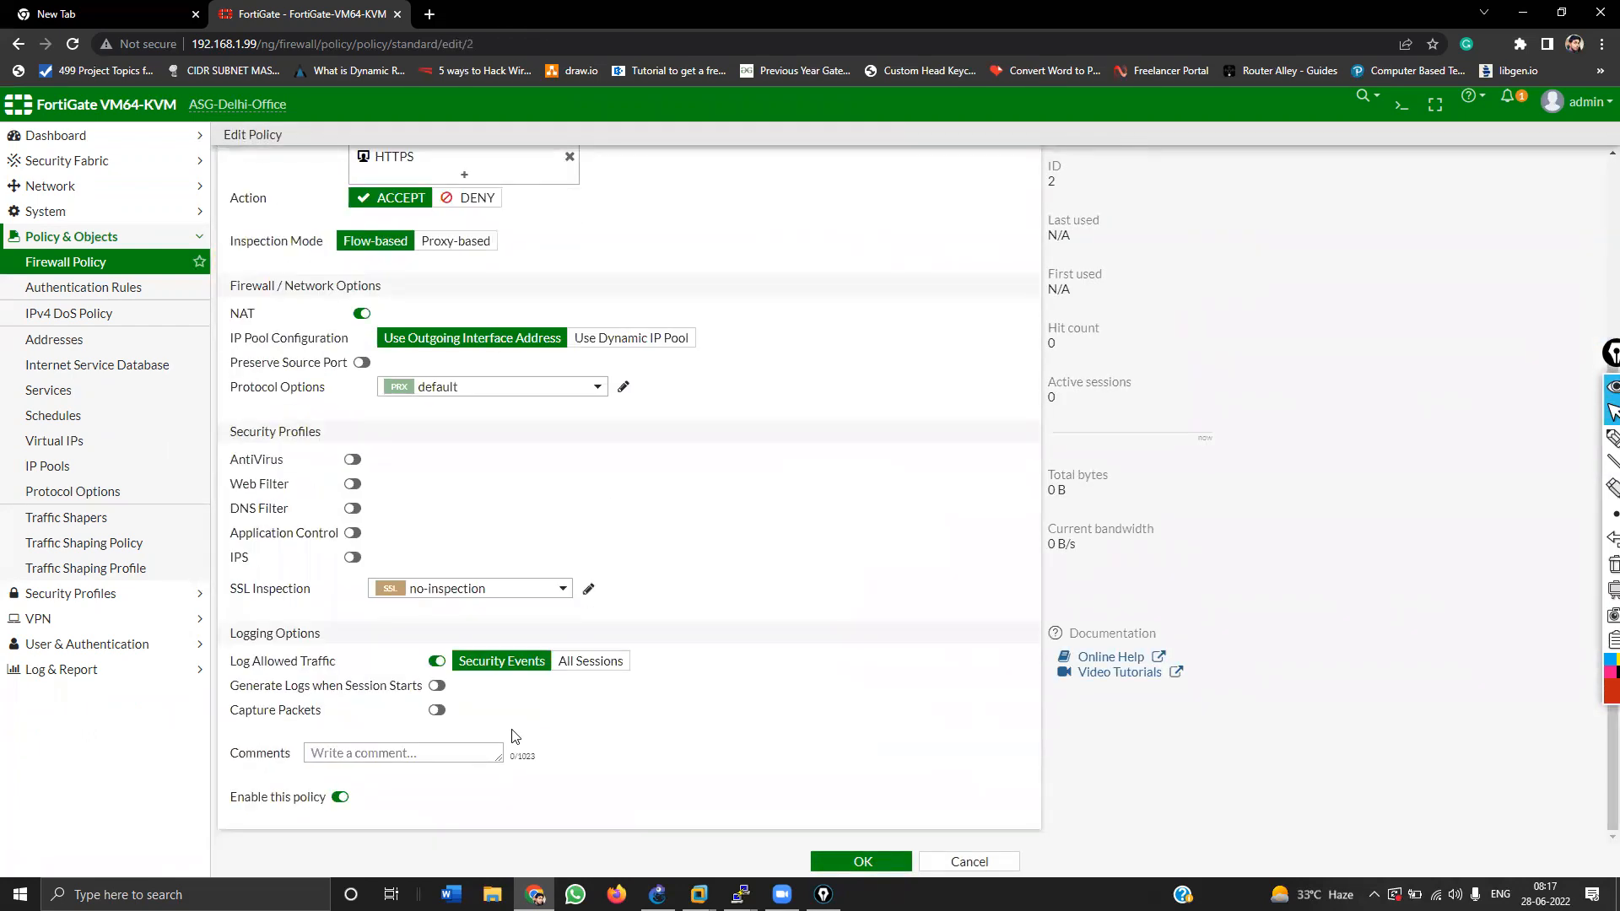
left_click(602, 667)
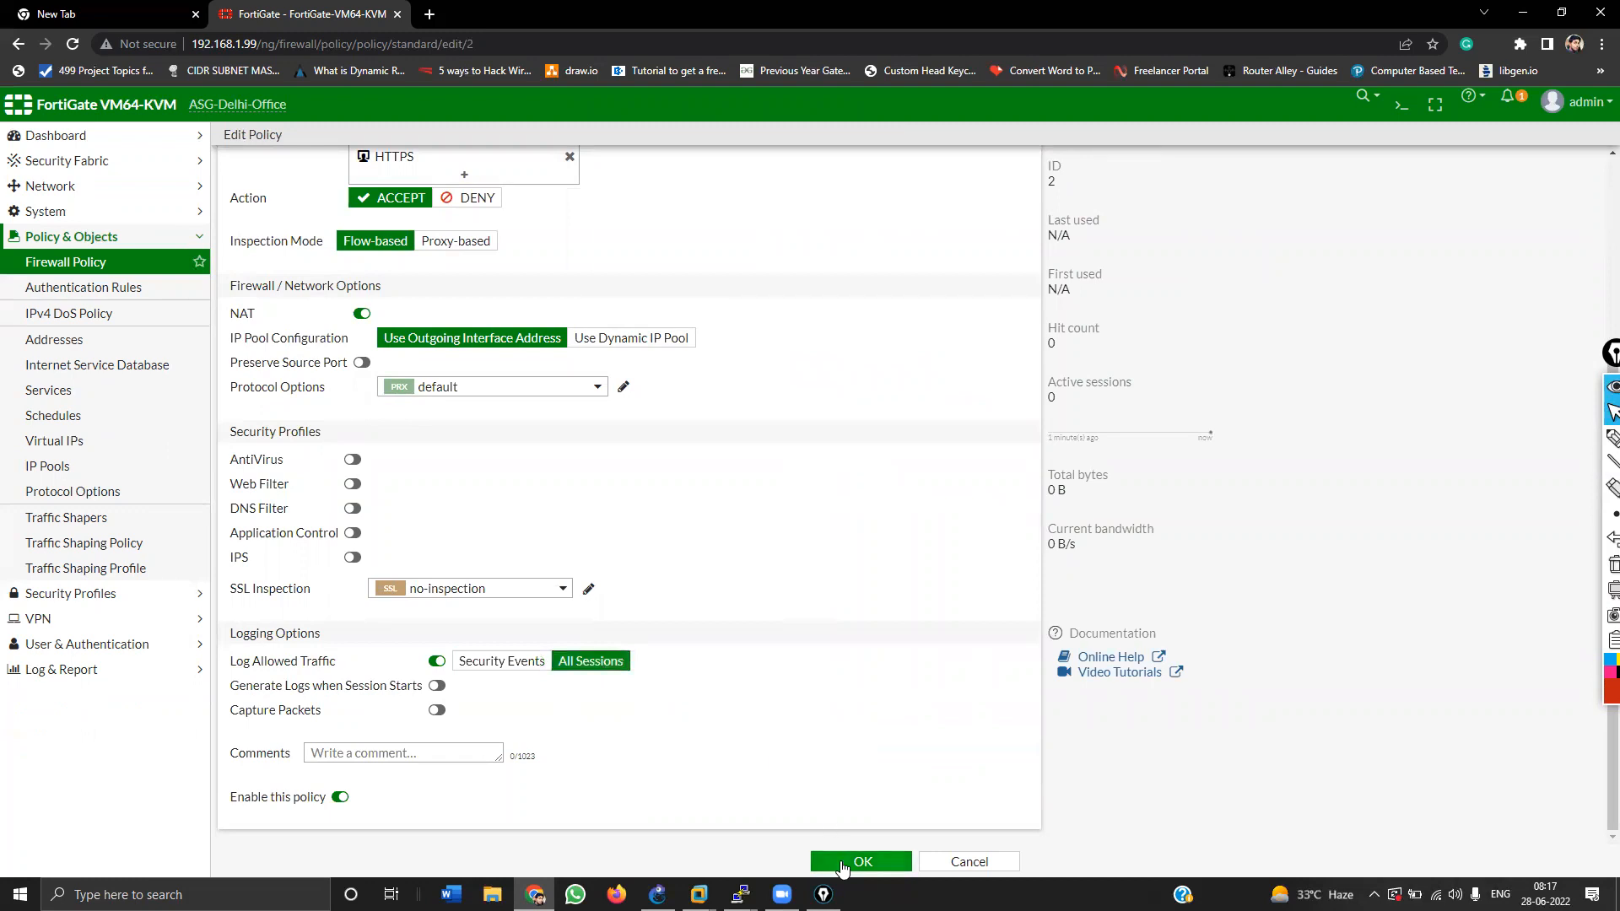
left_click(842, 862)
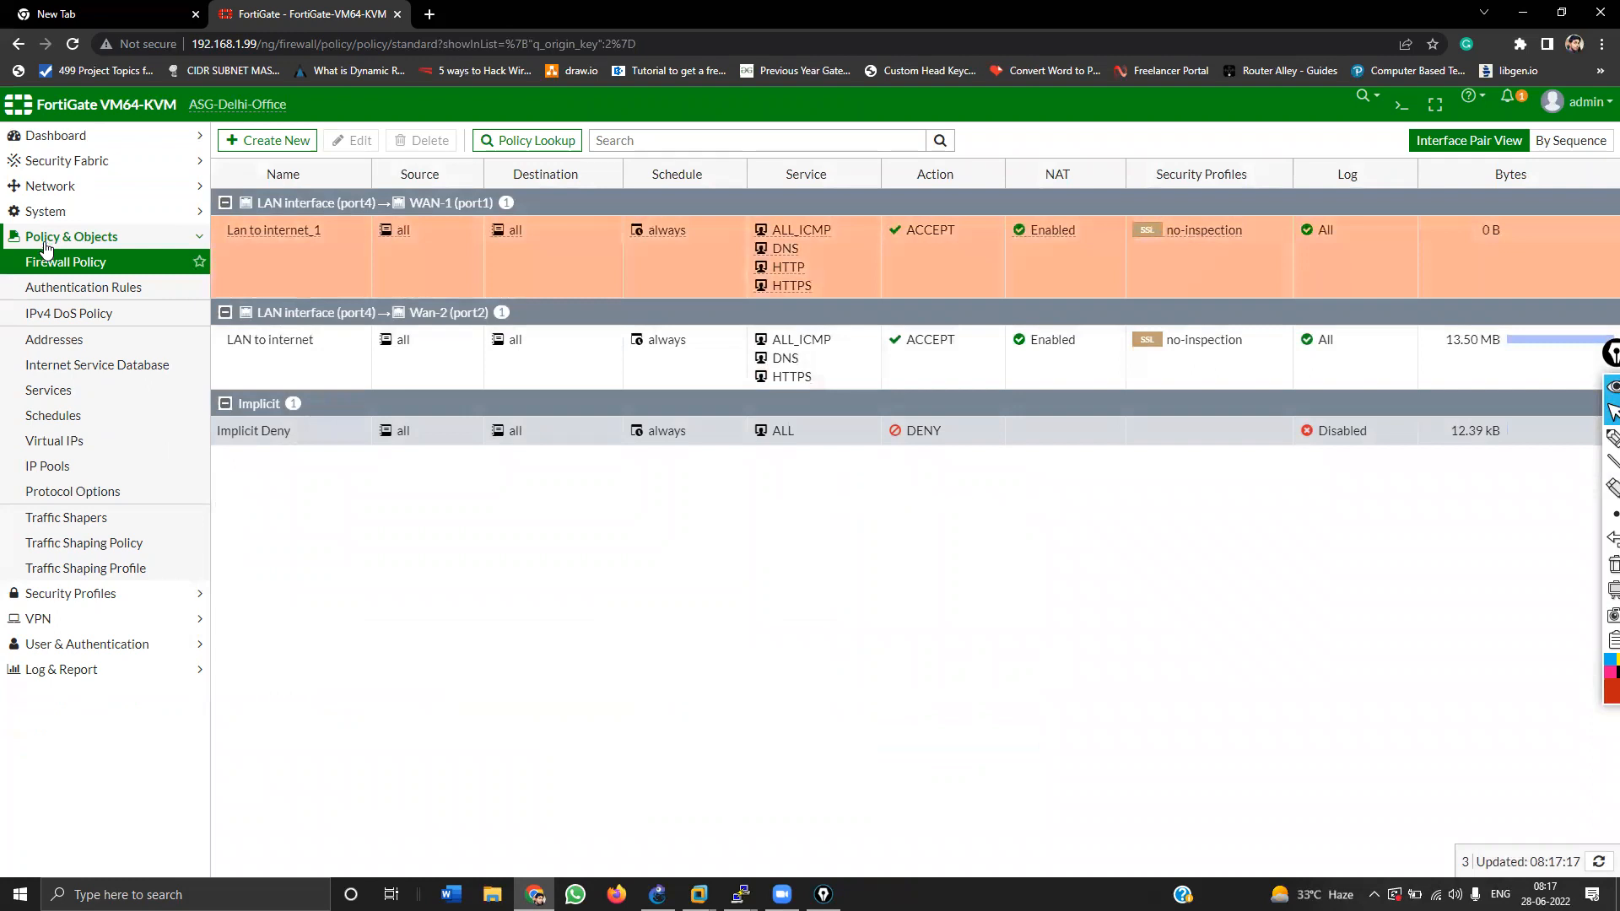
Step: Bring the Windows 7 virtual machine window to the front
mouse_move(740, 894)
mouse_move(658, 895)
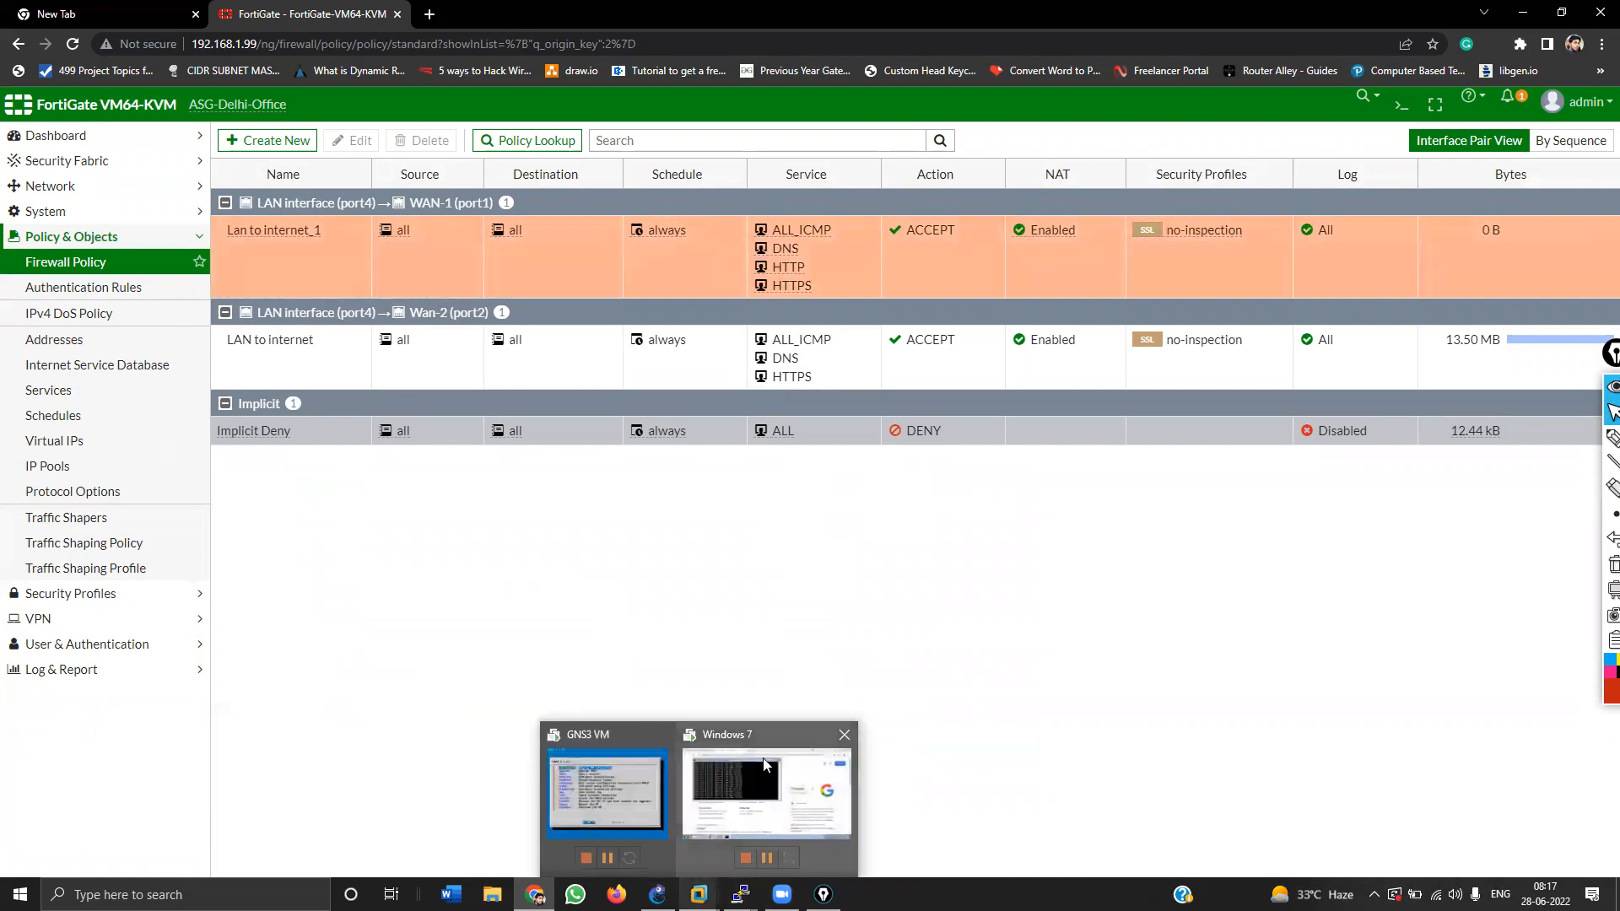
left_click(774, 802)
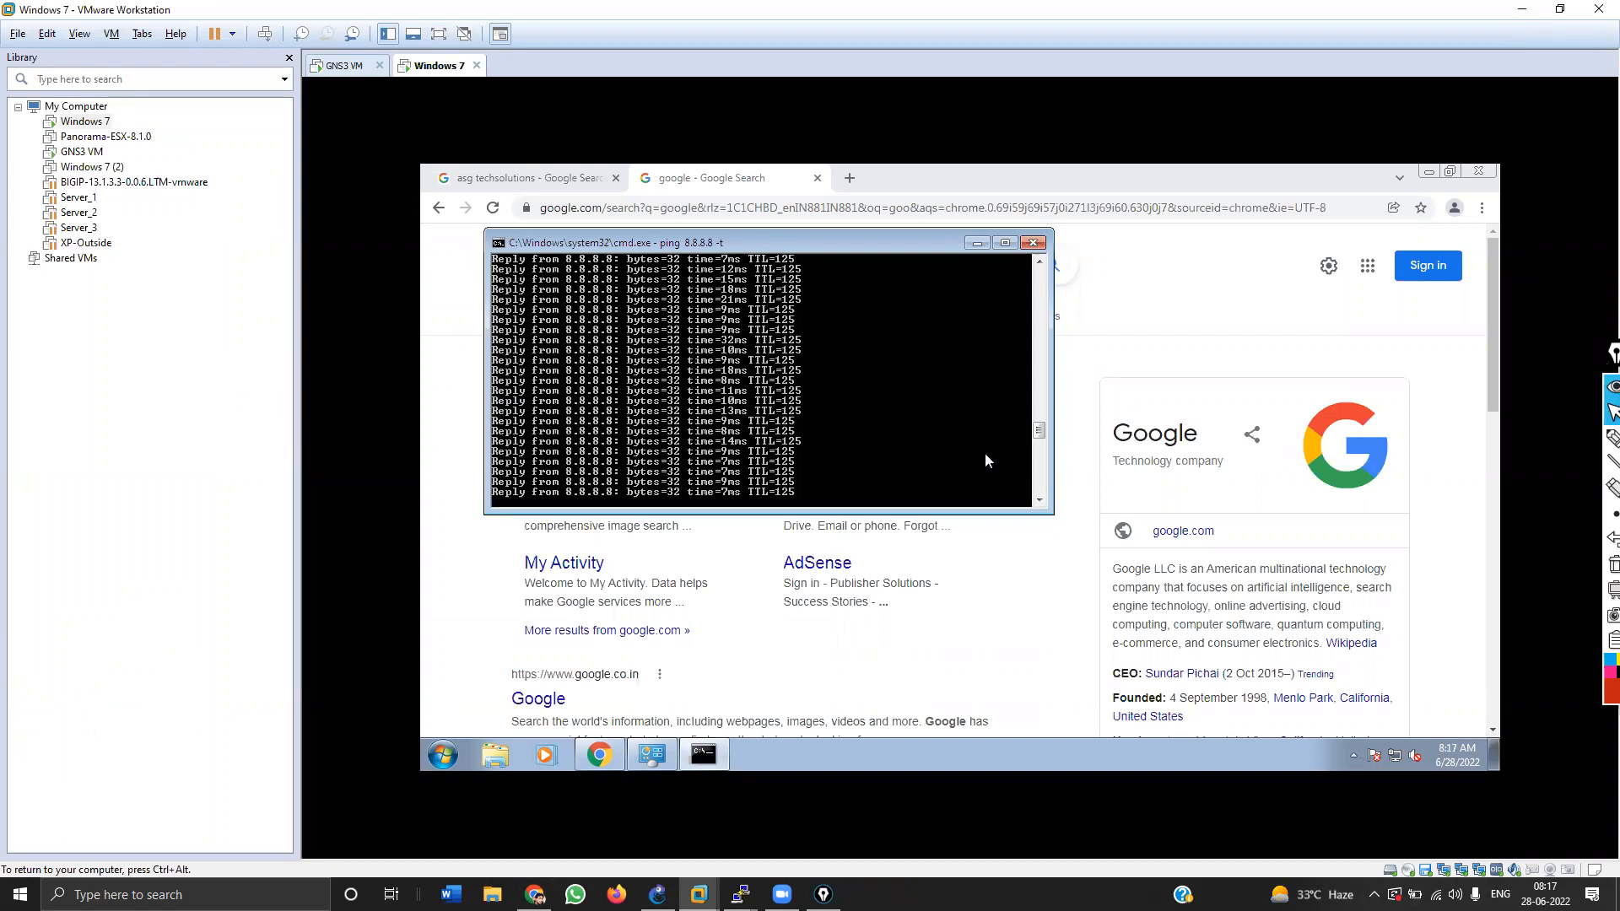
Step: Stop the 8.8.8.8 ping, ping 1.1.1.1 from Windows 7, then switch to GNS3
key("ctrl+c")
key("Return")
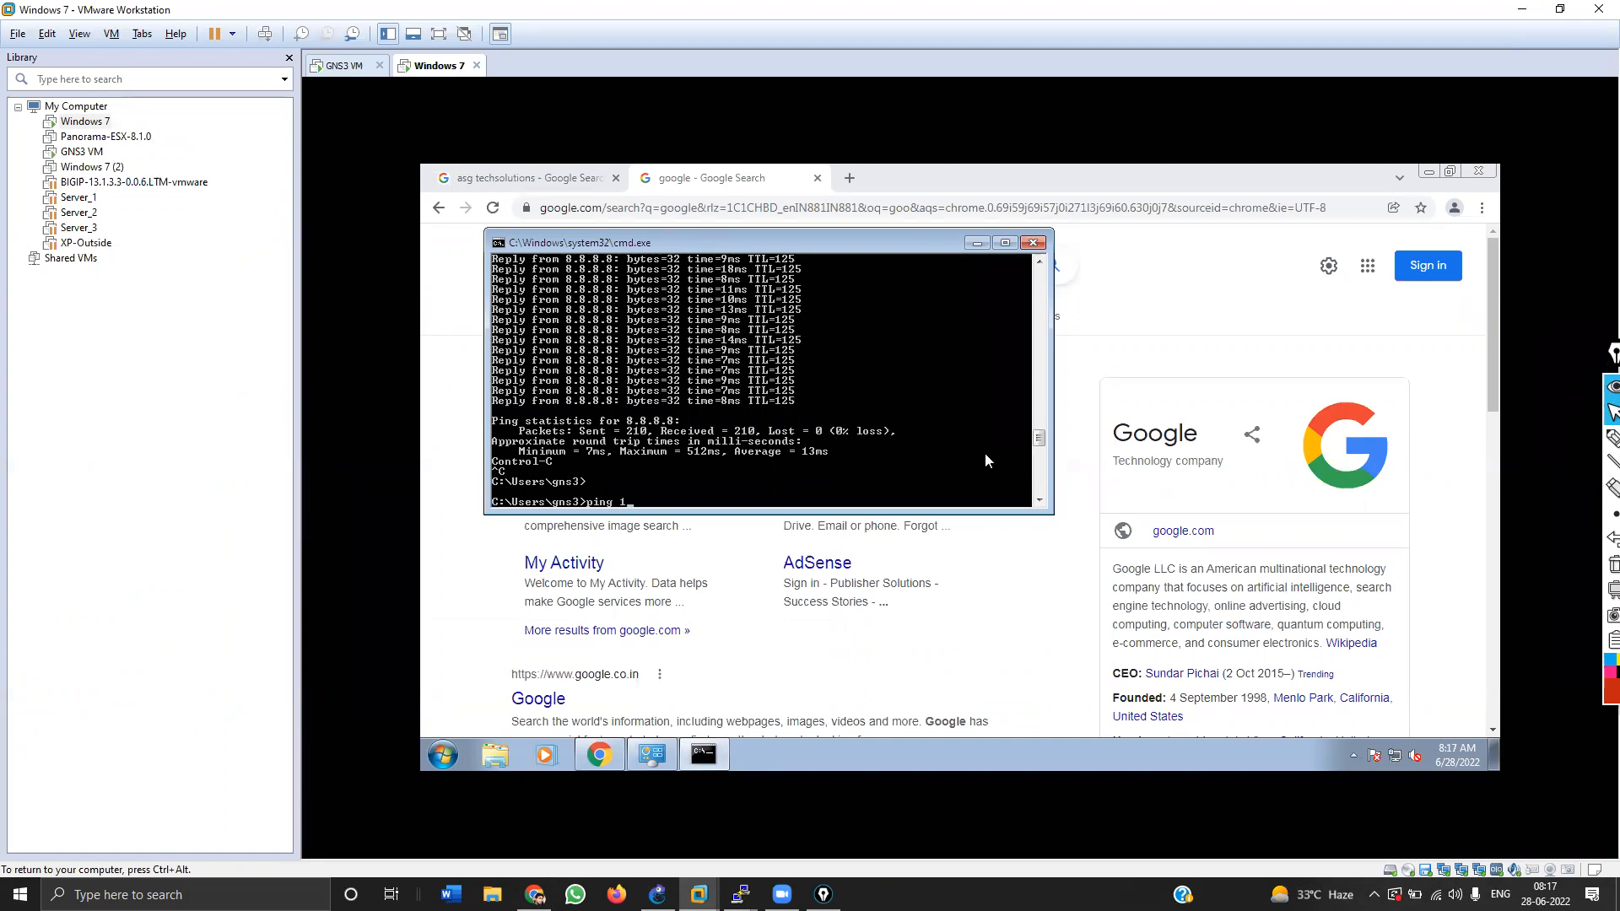
type("ping 1.1.1.1")
key("Return")
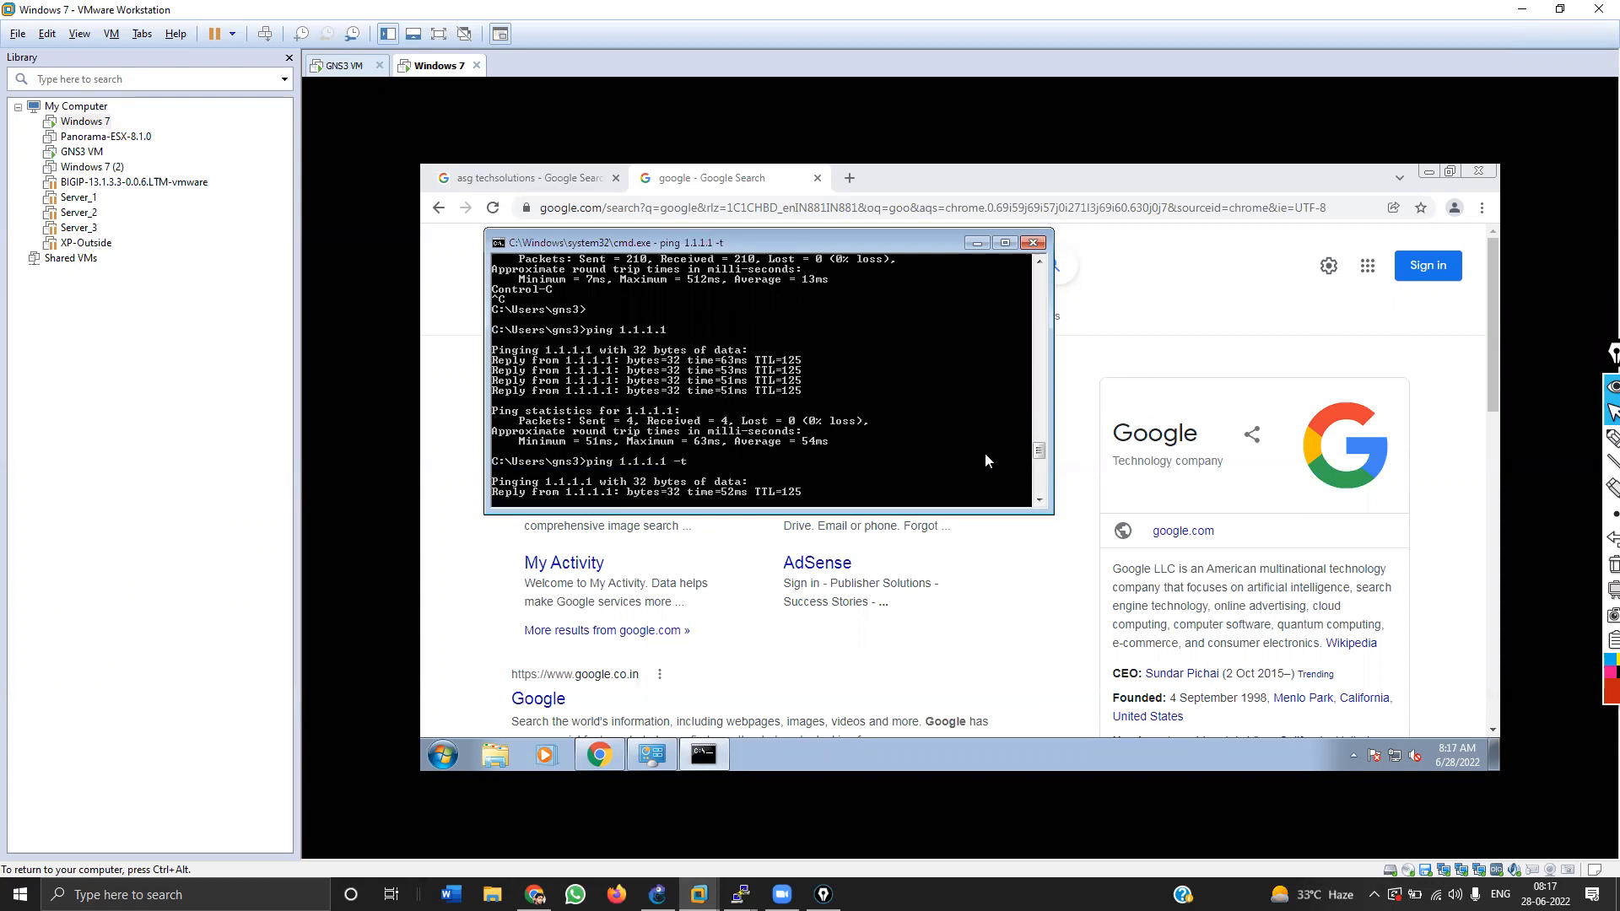
key("ctrl+alt")
key("alt+Tab")
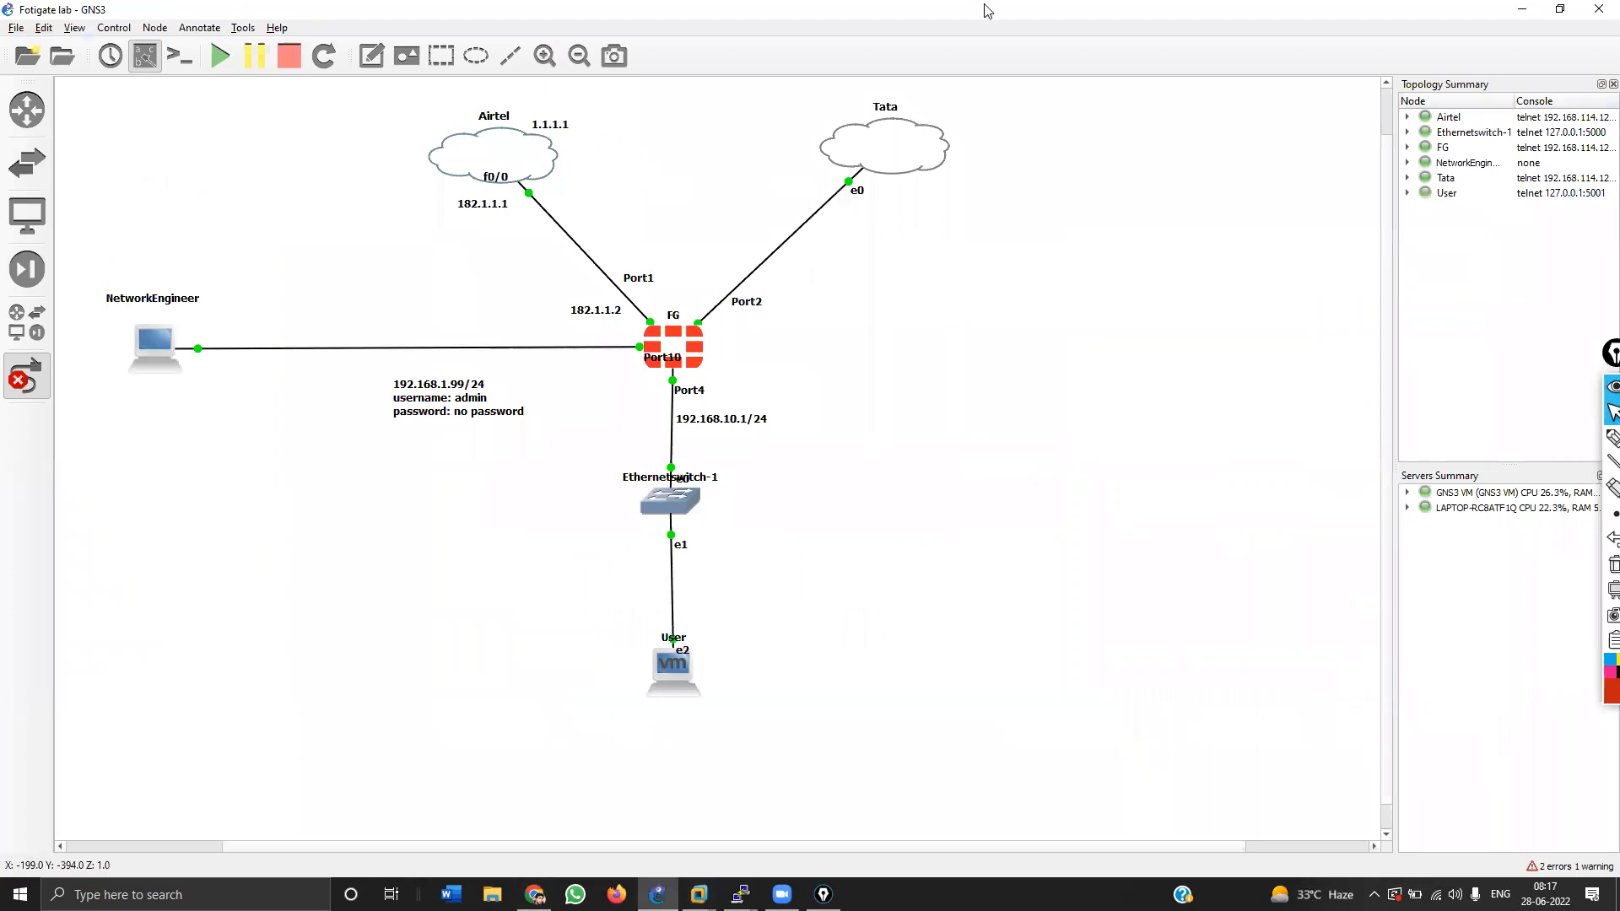
Step: Cancel the link tool, move the 1.1.1.1 label above the Airtel cloud, and return to the VM
left_click(1600, 354)
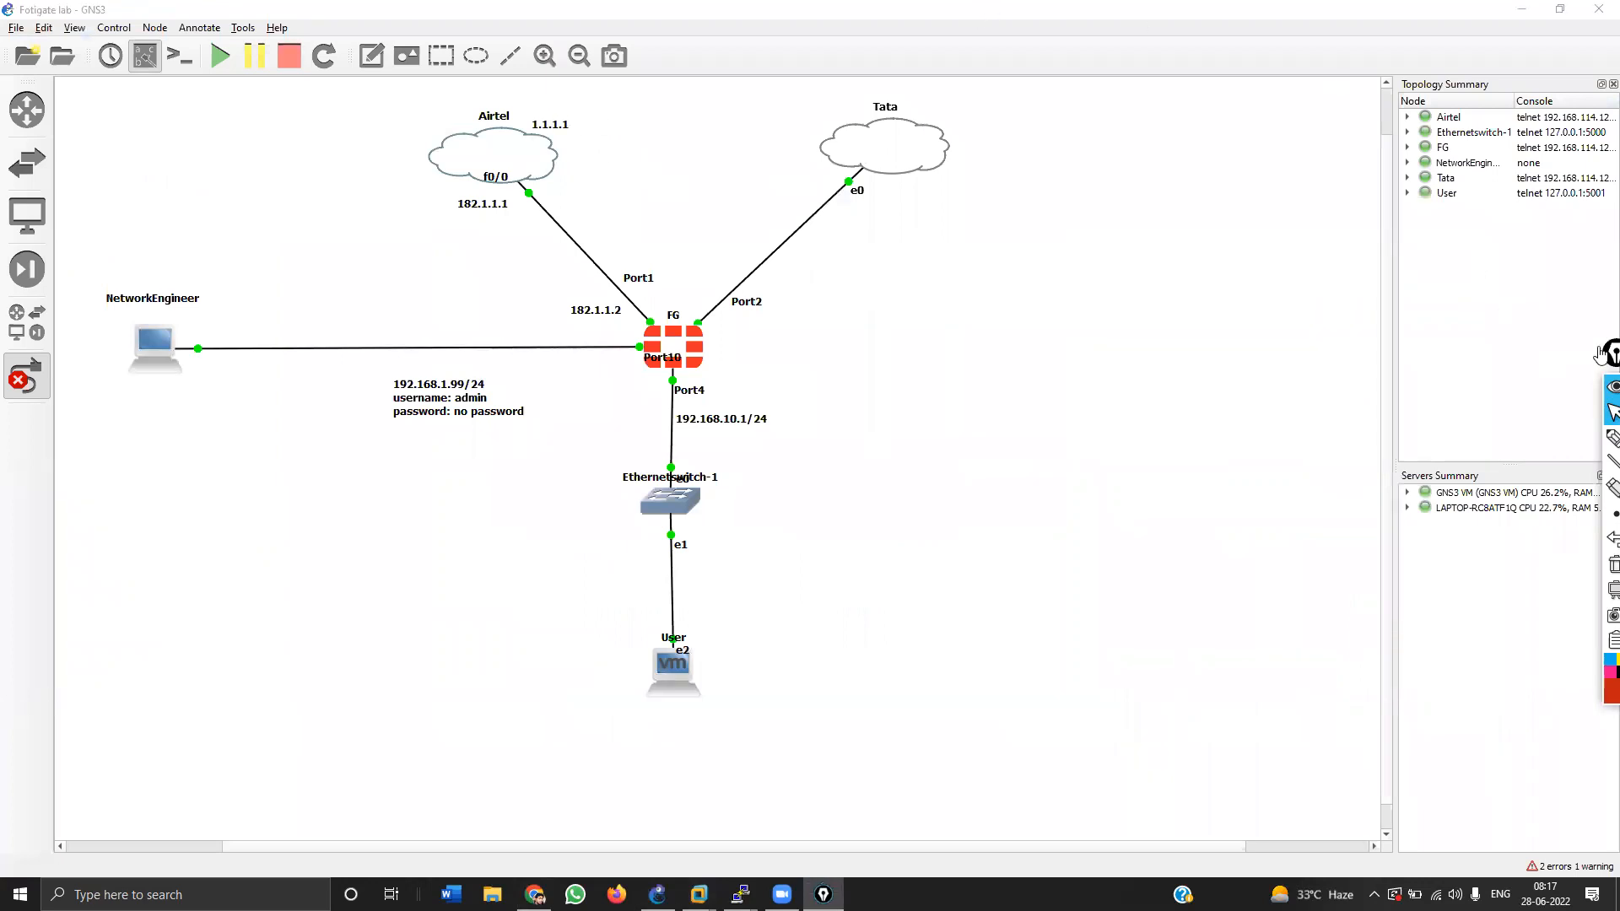
left_click(1103, 262)
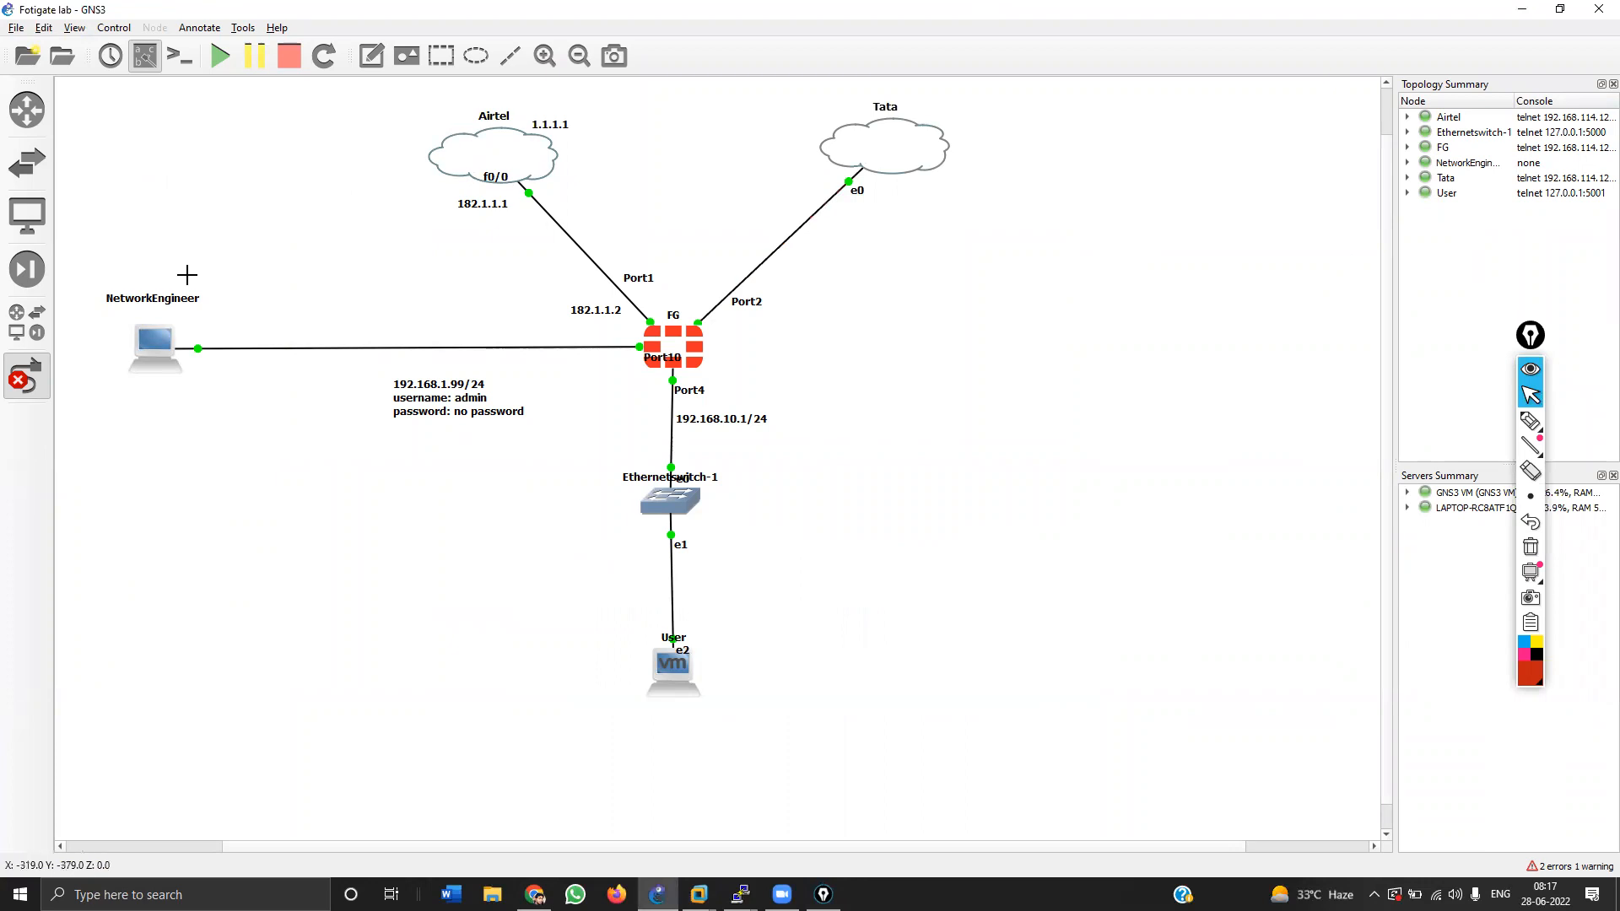
left_click(27, 376)
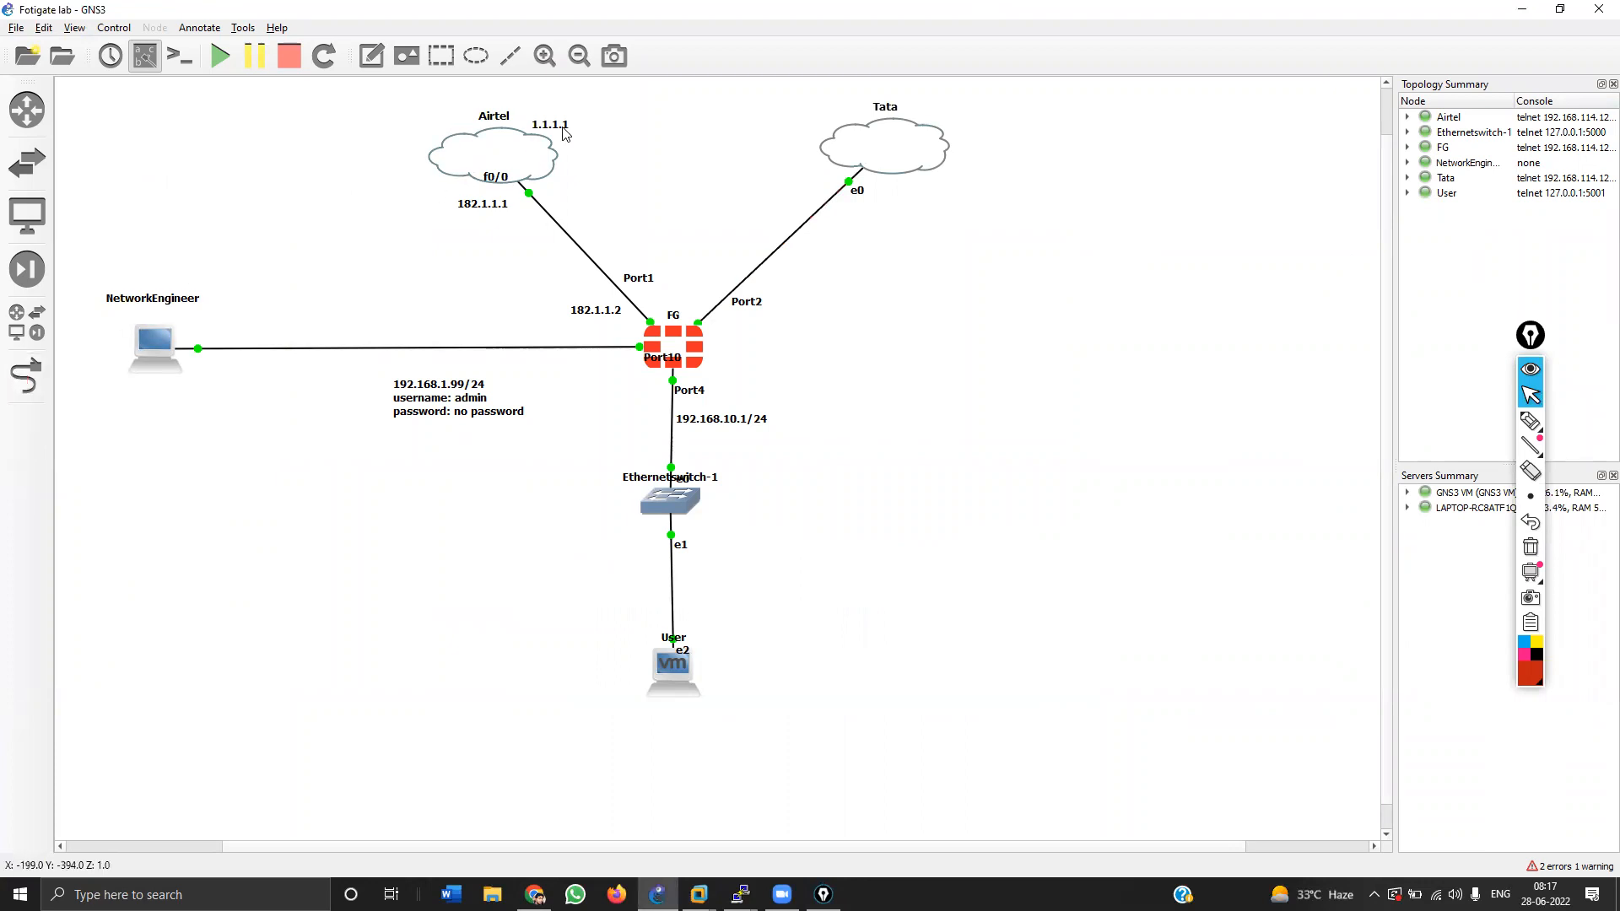
left_click_drag(563, 132, 559, 107)
key("alt+Tab")
key("alt+Tab")
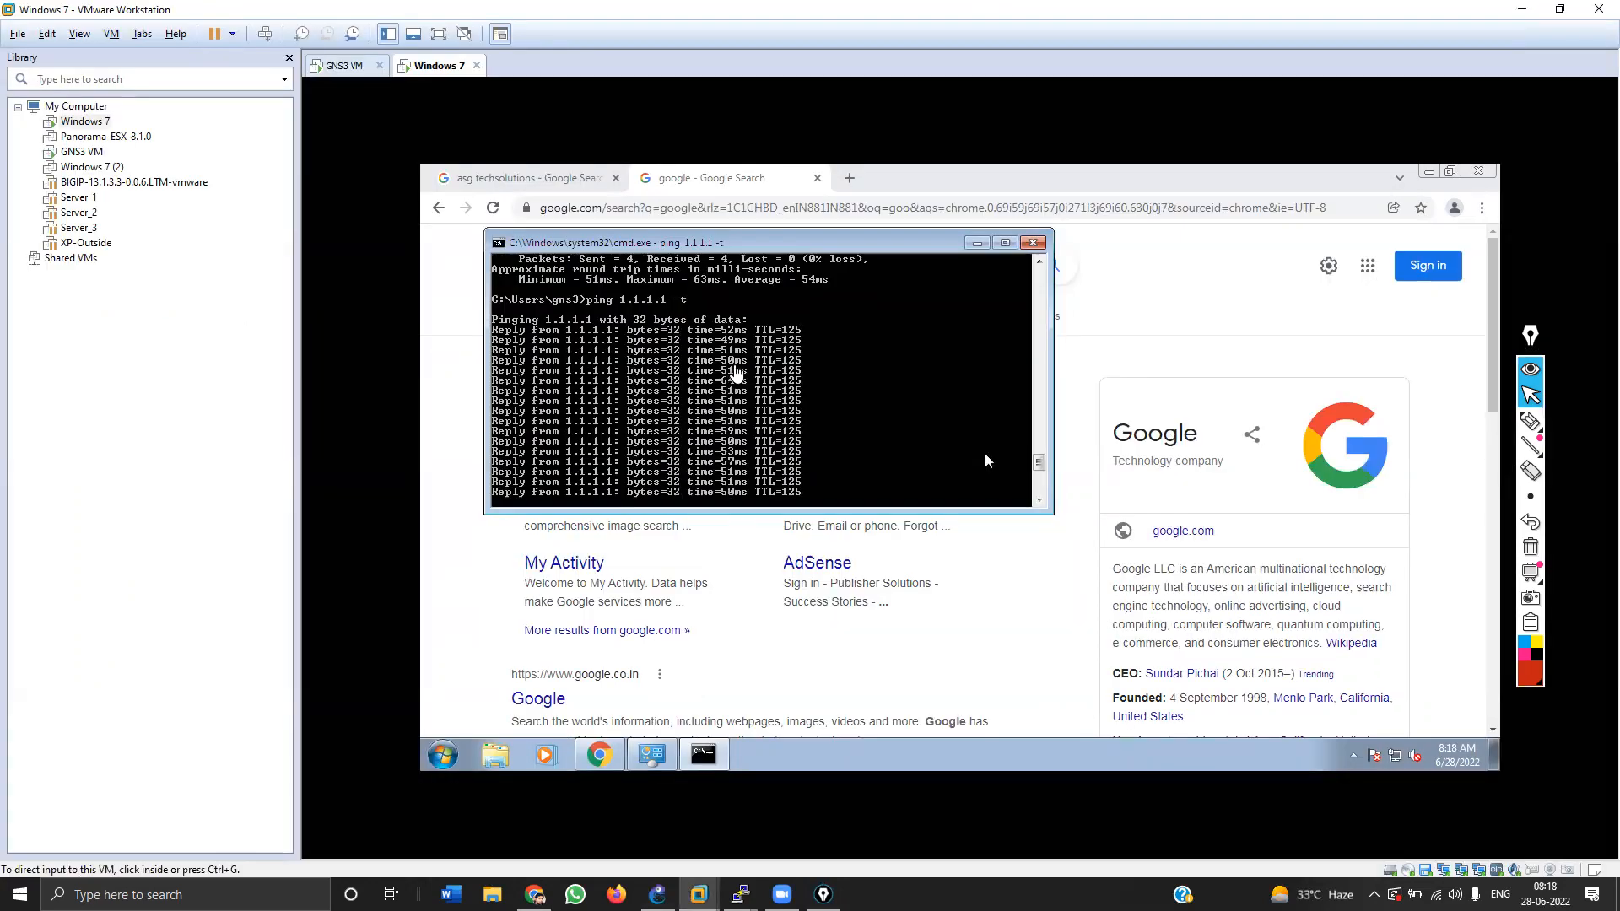
Step: Run ping 8.8.8.8 -t in a second Command Prompt beside the first, then minimize VMware Workstation
key("super+r")
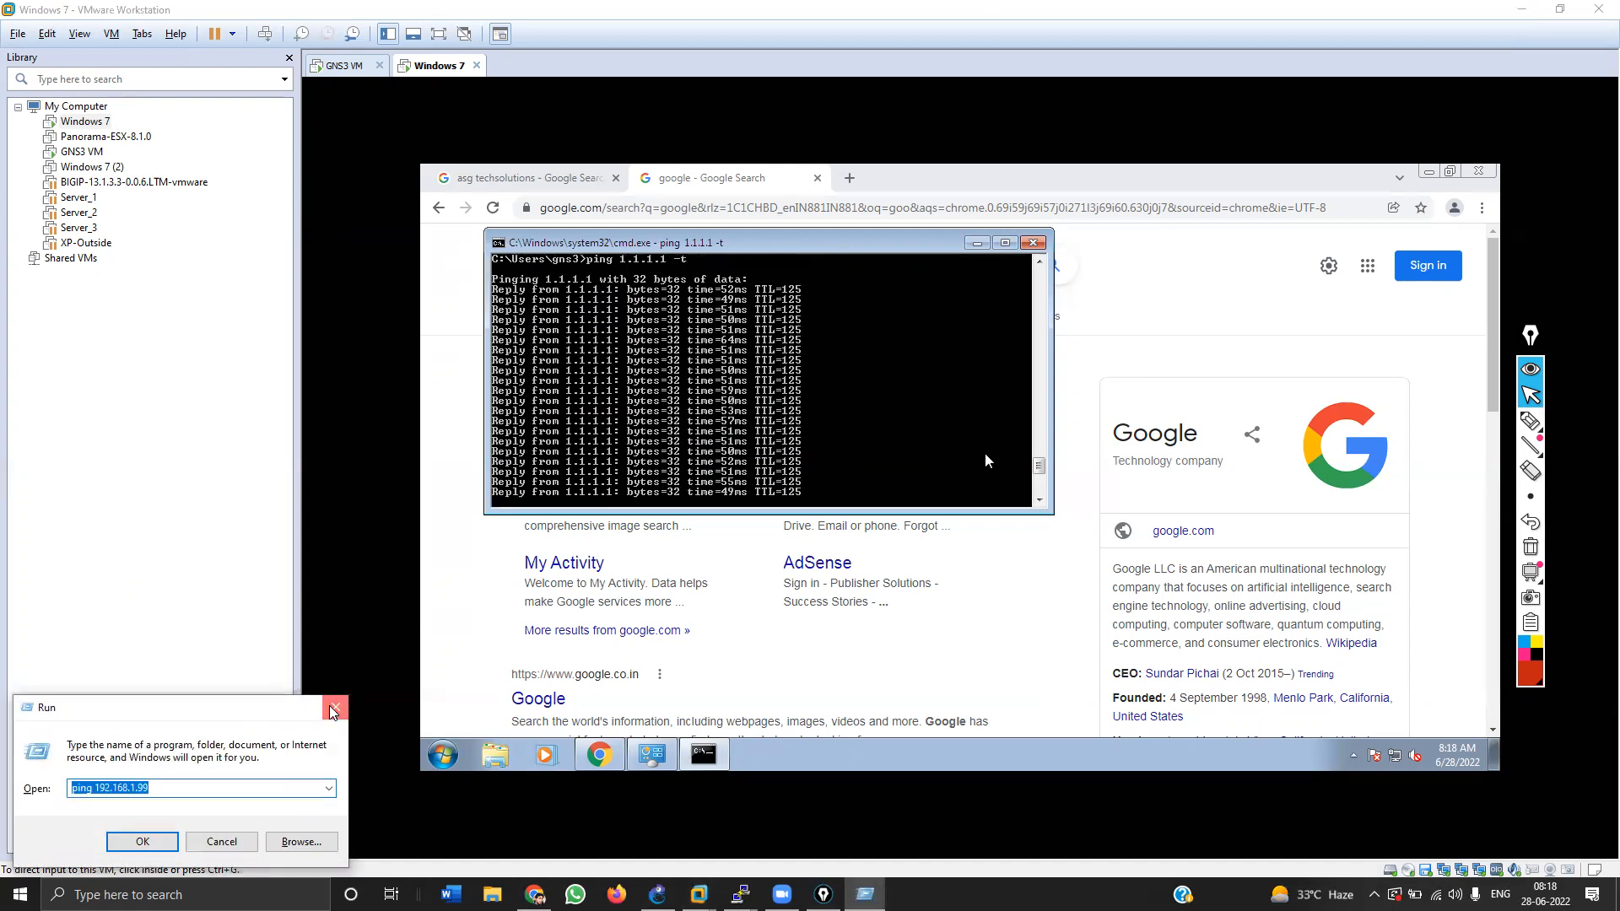
left_click(336, 706)
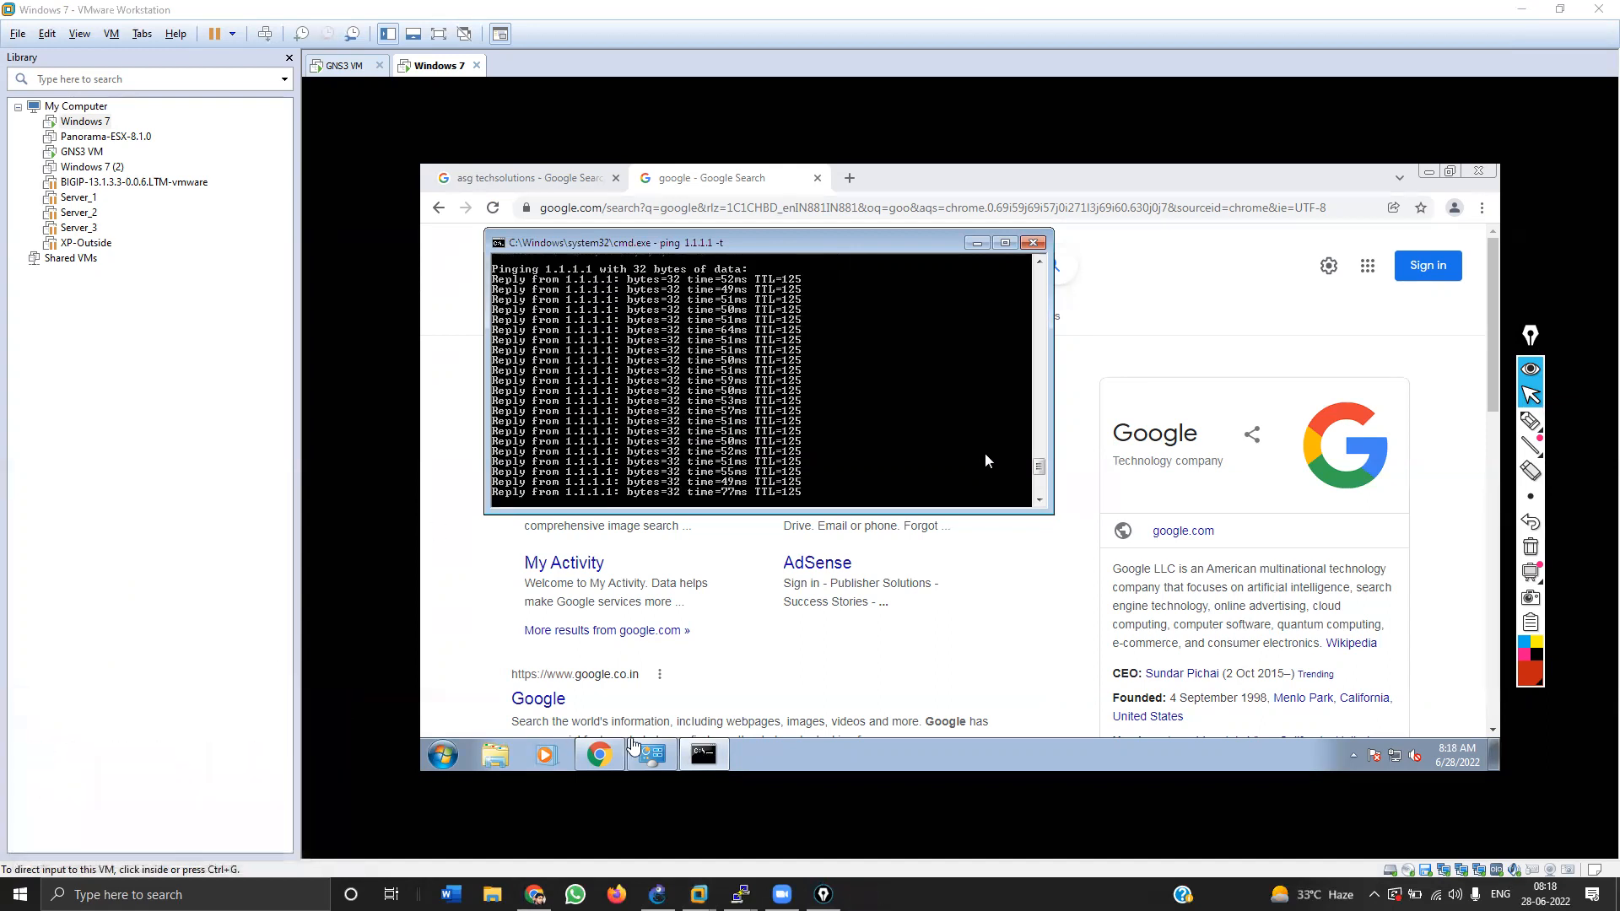
right_click(689, 759)
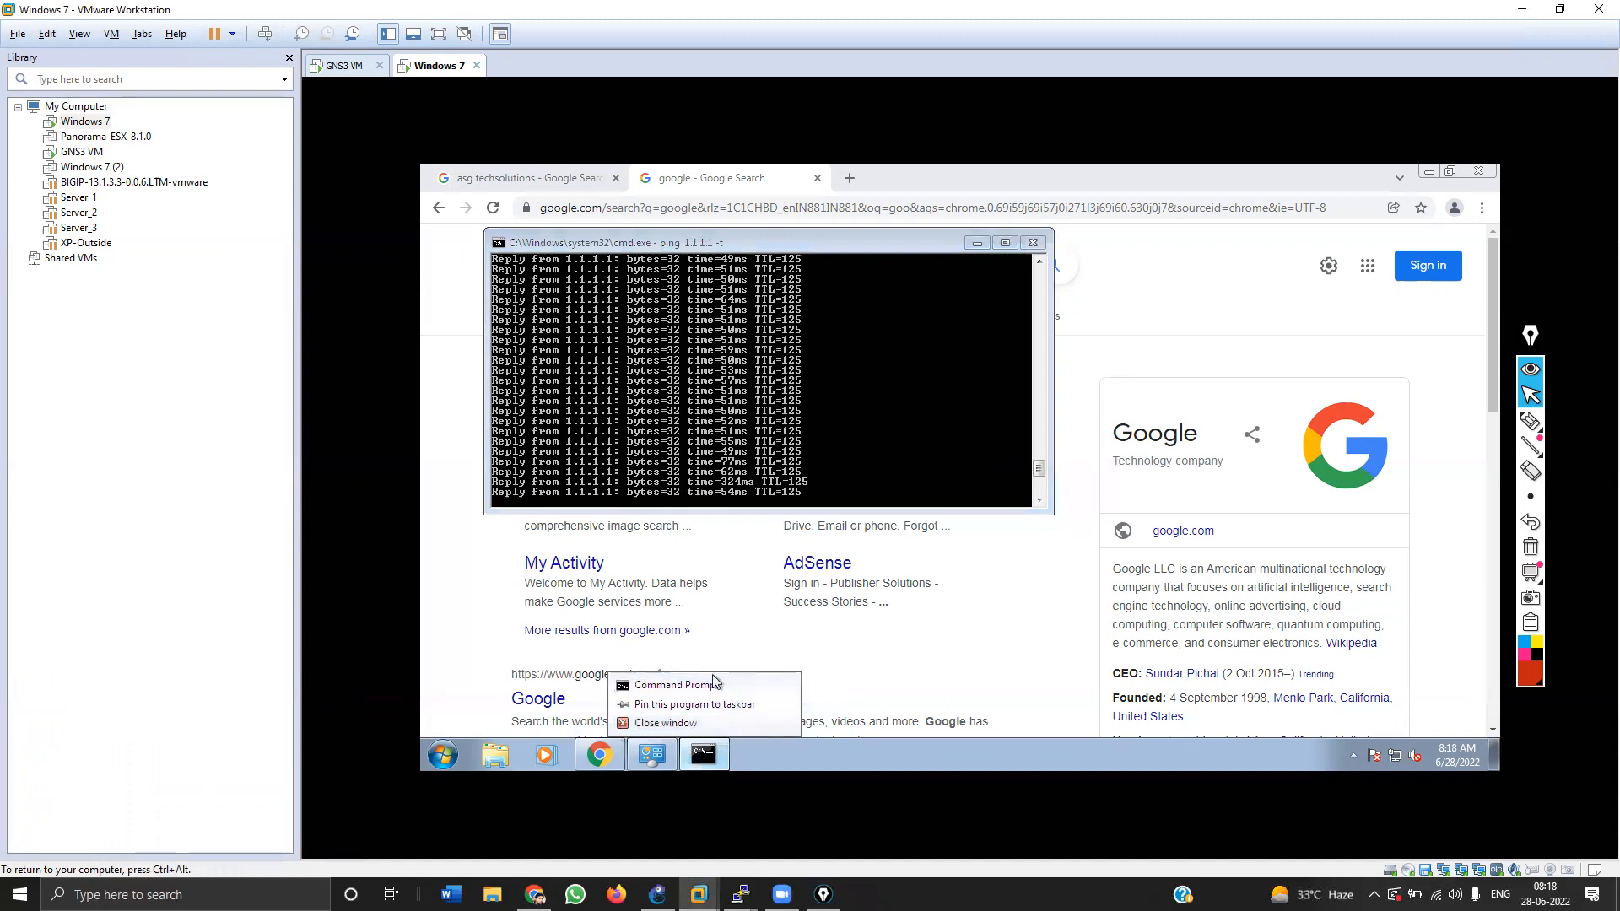
left_click(712, 684)
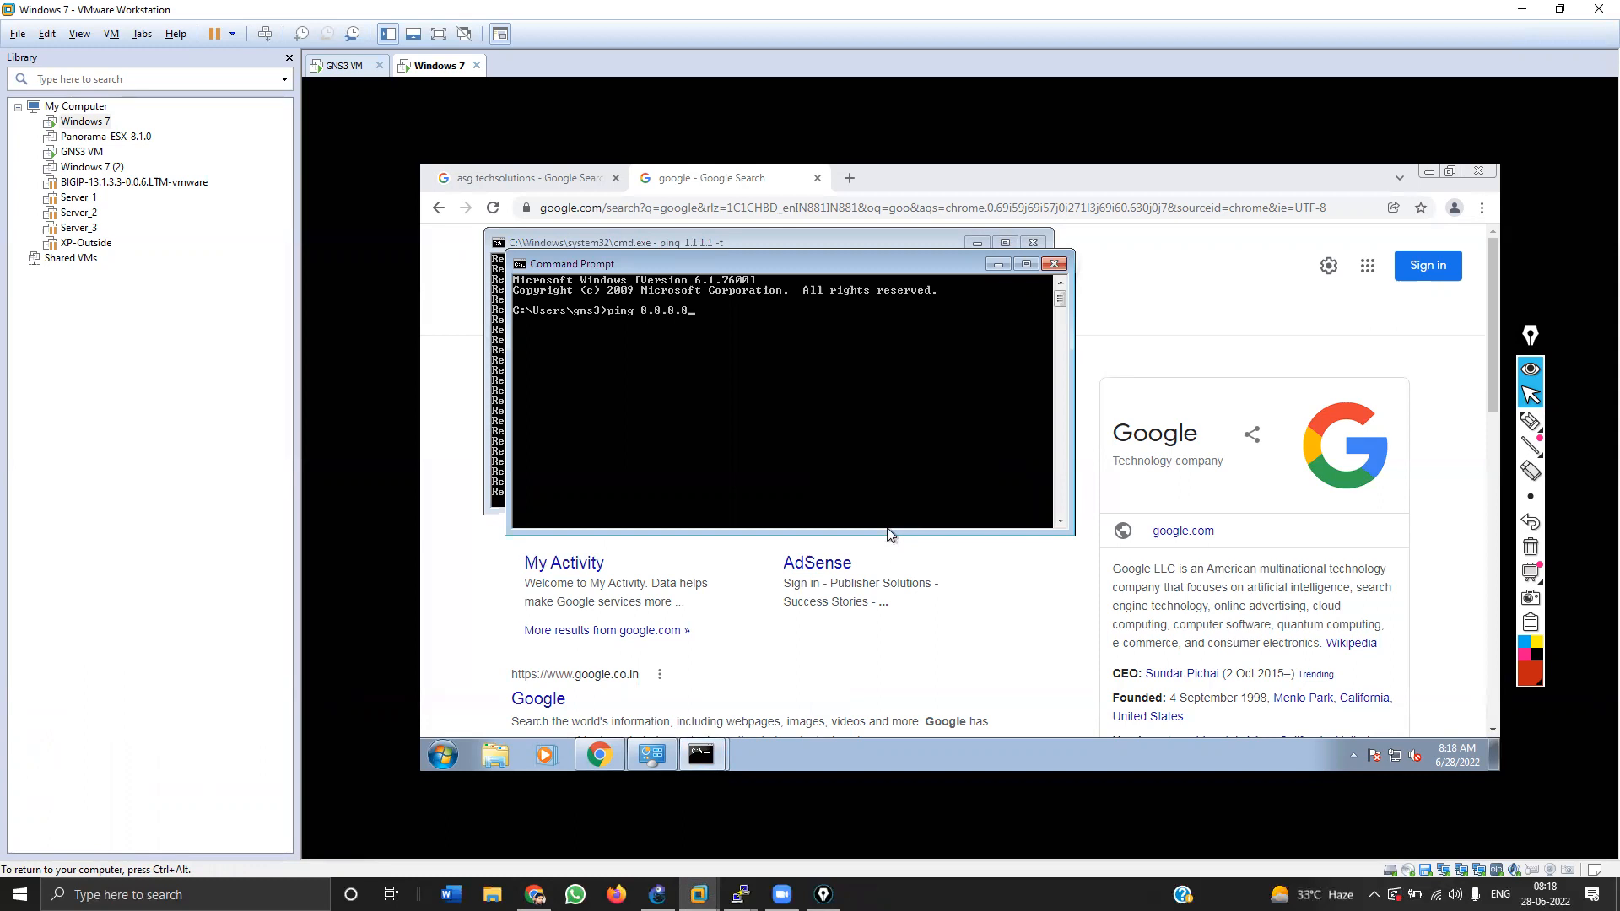
key("Return")
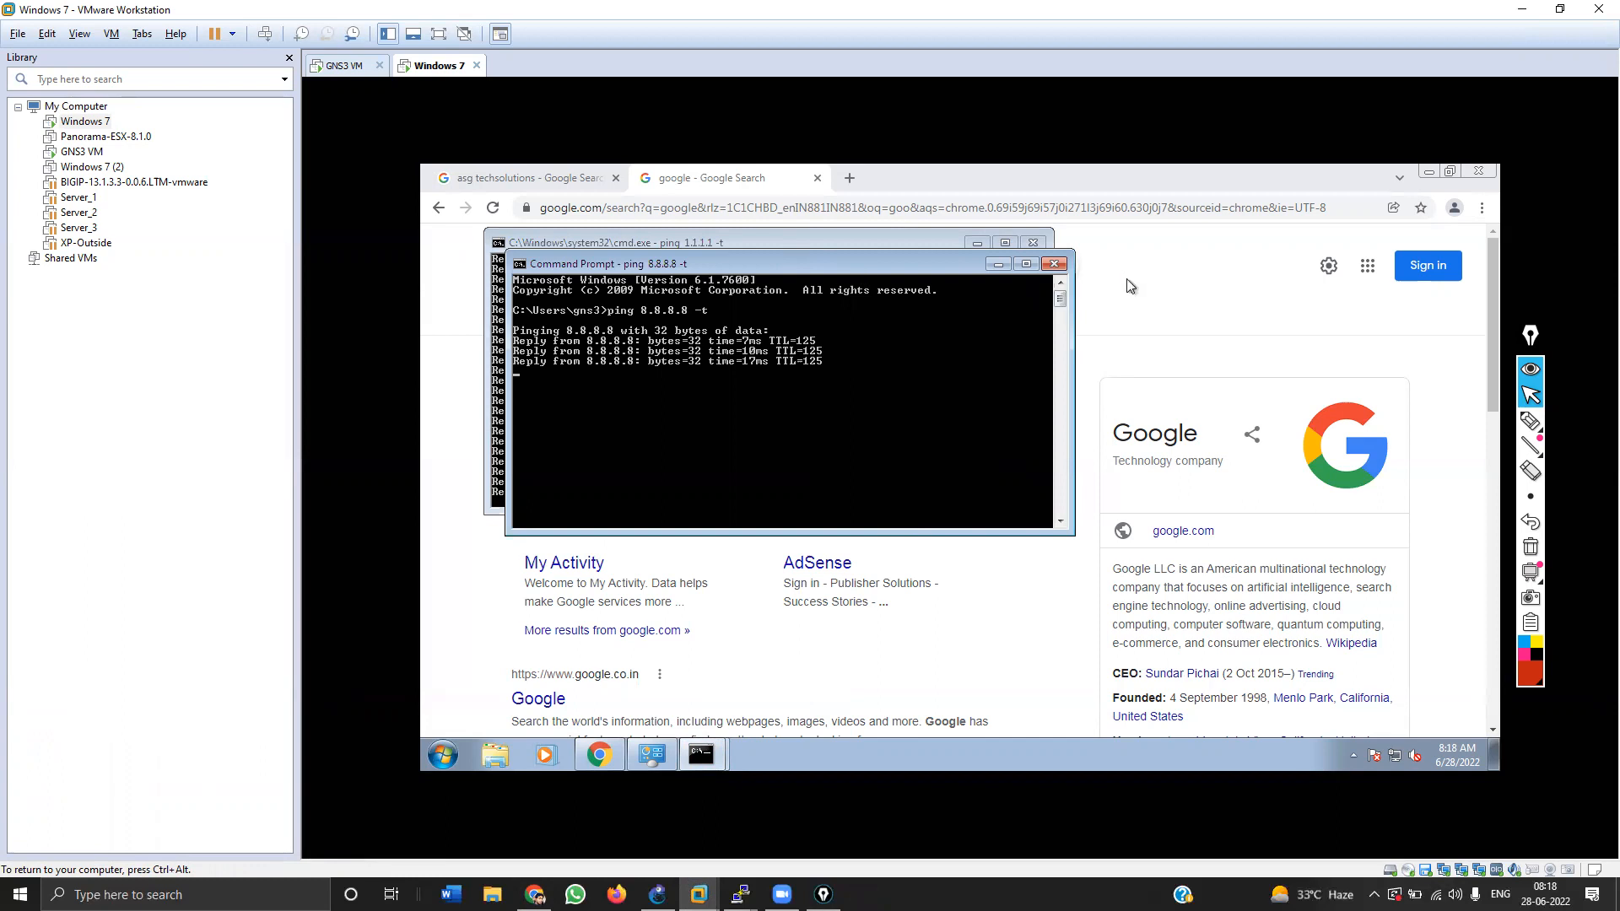
left_click_drag(875, 257, 1200, 244)
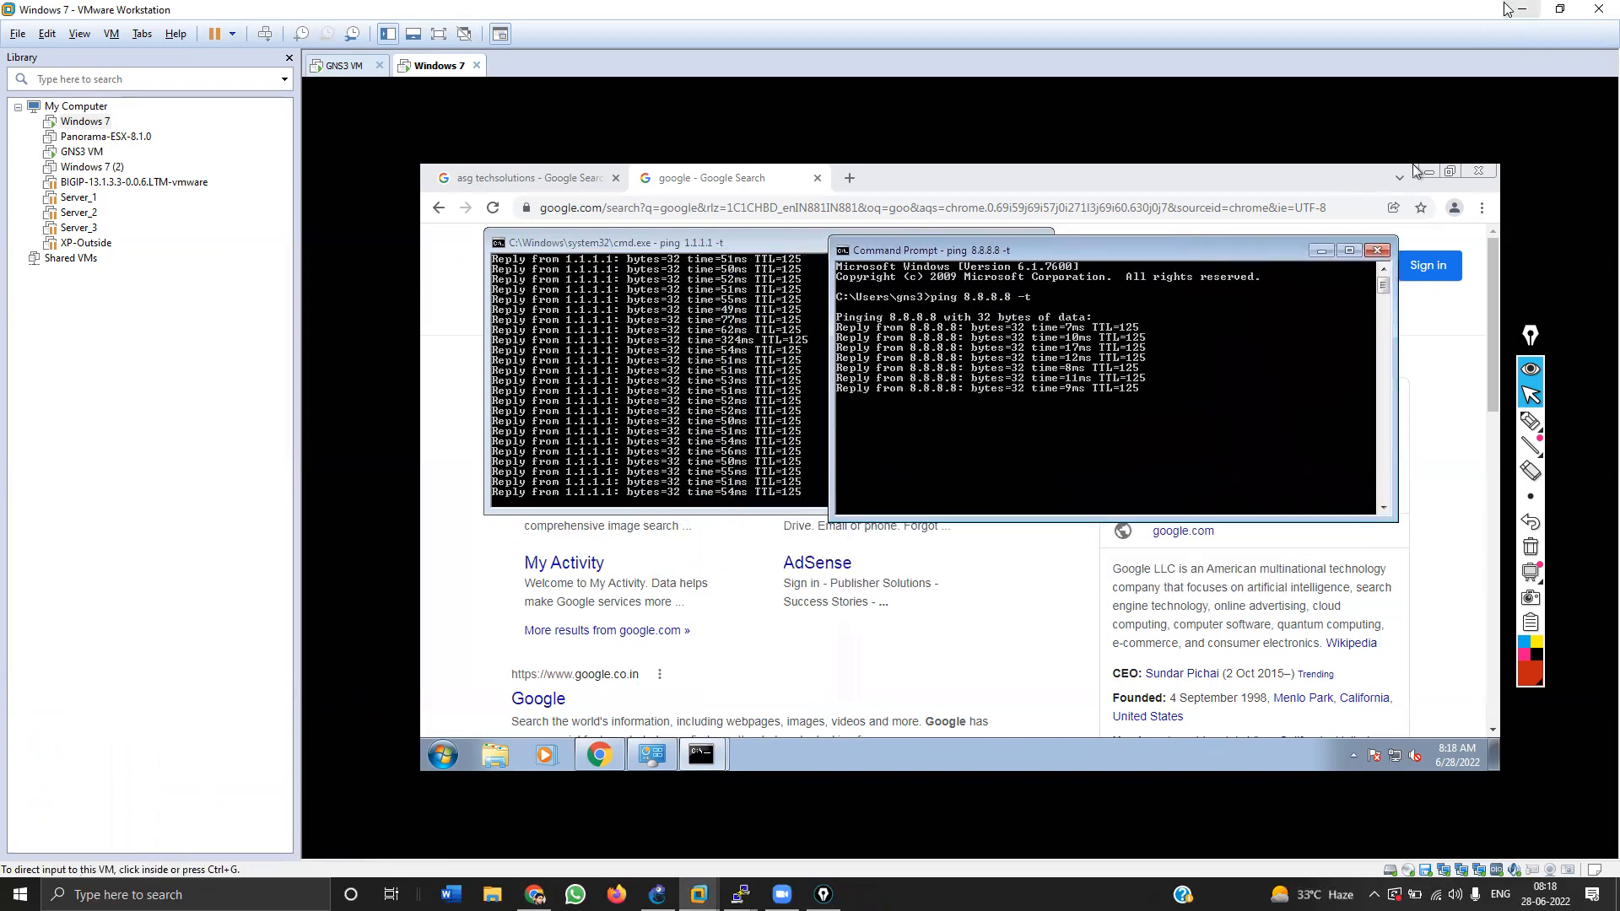
left_click(1521, 9)
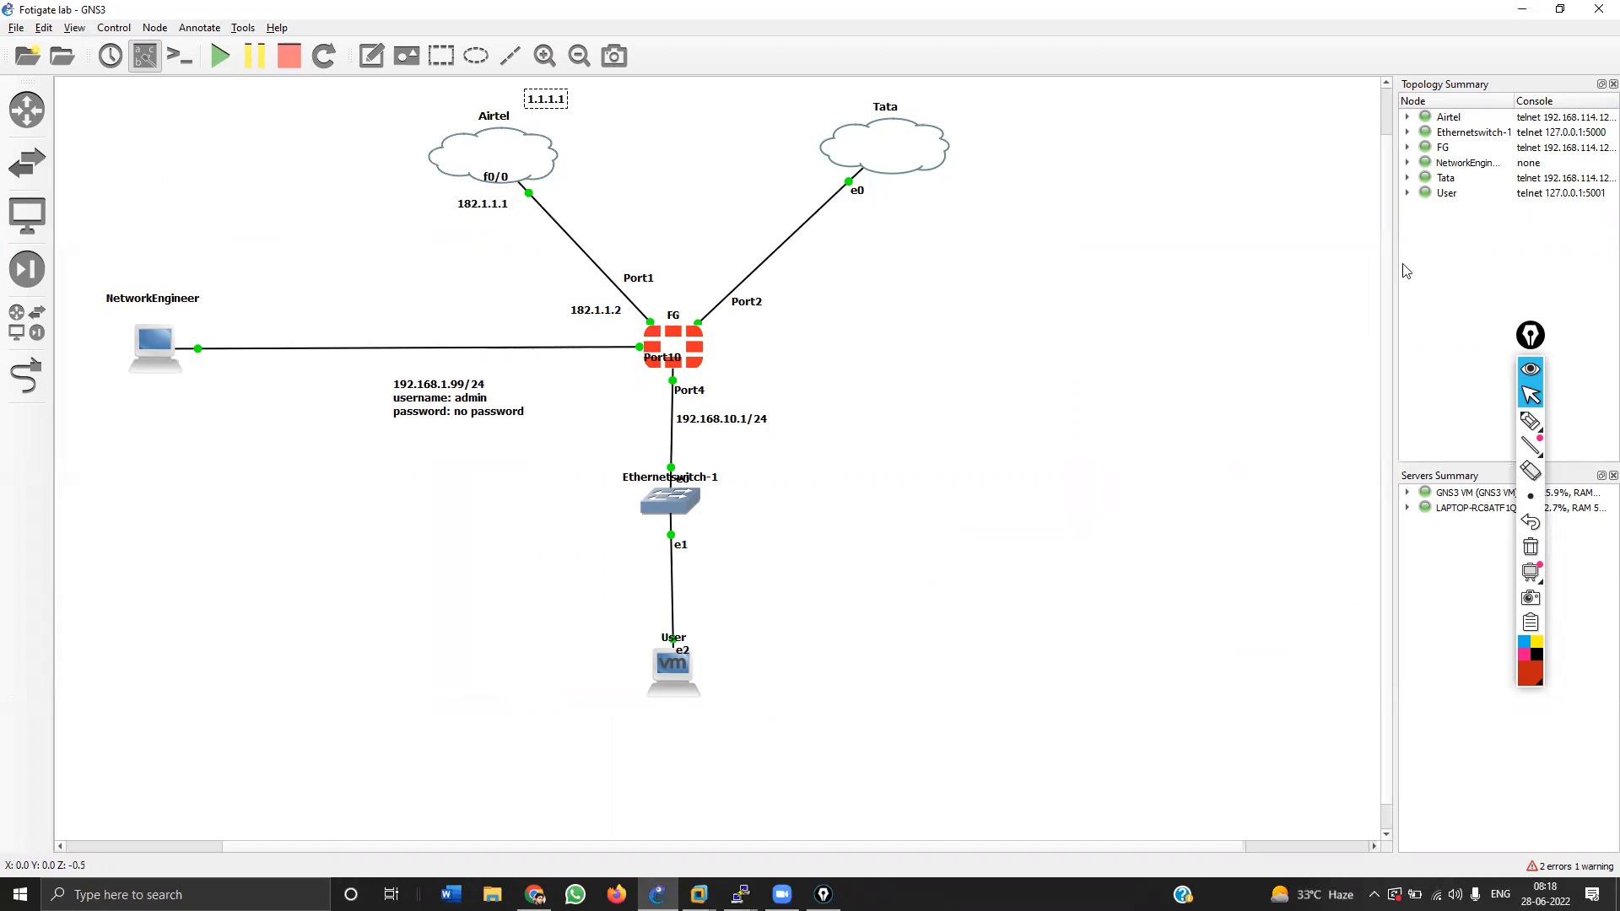
Step: Sketch a ring of linked router circles labelled R1, R2 and R3 on screen
left_click(1530, 420)
mouse_move(904, 257)
left_mouse_down()
mouse_move(940, 261)
mouse_move(962, 289)
mouse_move(1061, 295)
left_mouse_up()
mouse_move(1104, 348)
left_mouse_down()
mouse_move(1172, 408)
mouse_move(1166, 430)
left_mouse_up()
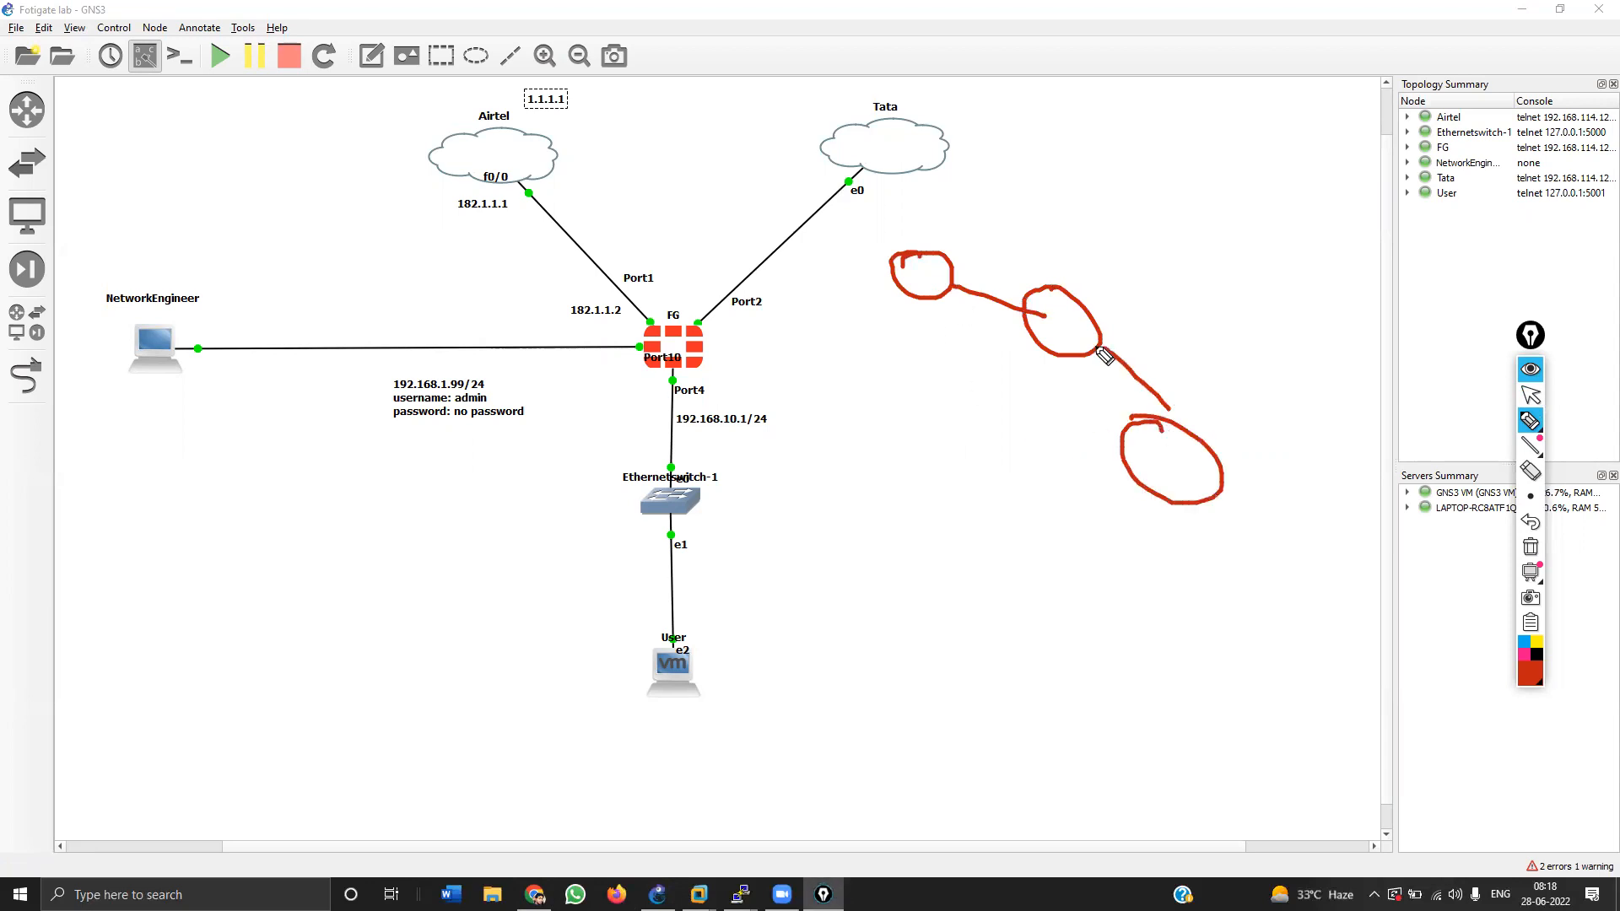
left_click_drag(1136, 491, 1052, 530)
left_click_drag(952, 513, 946, 506)
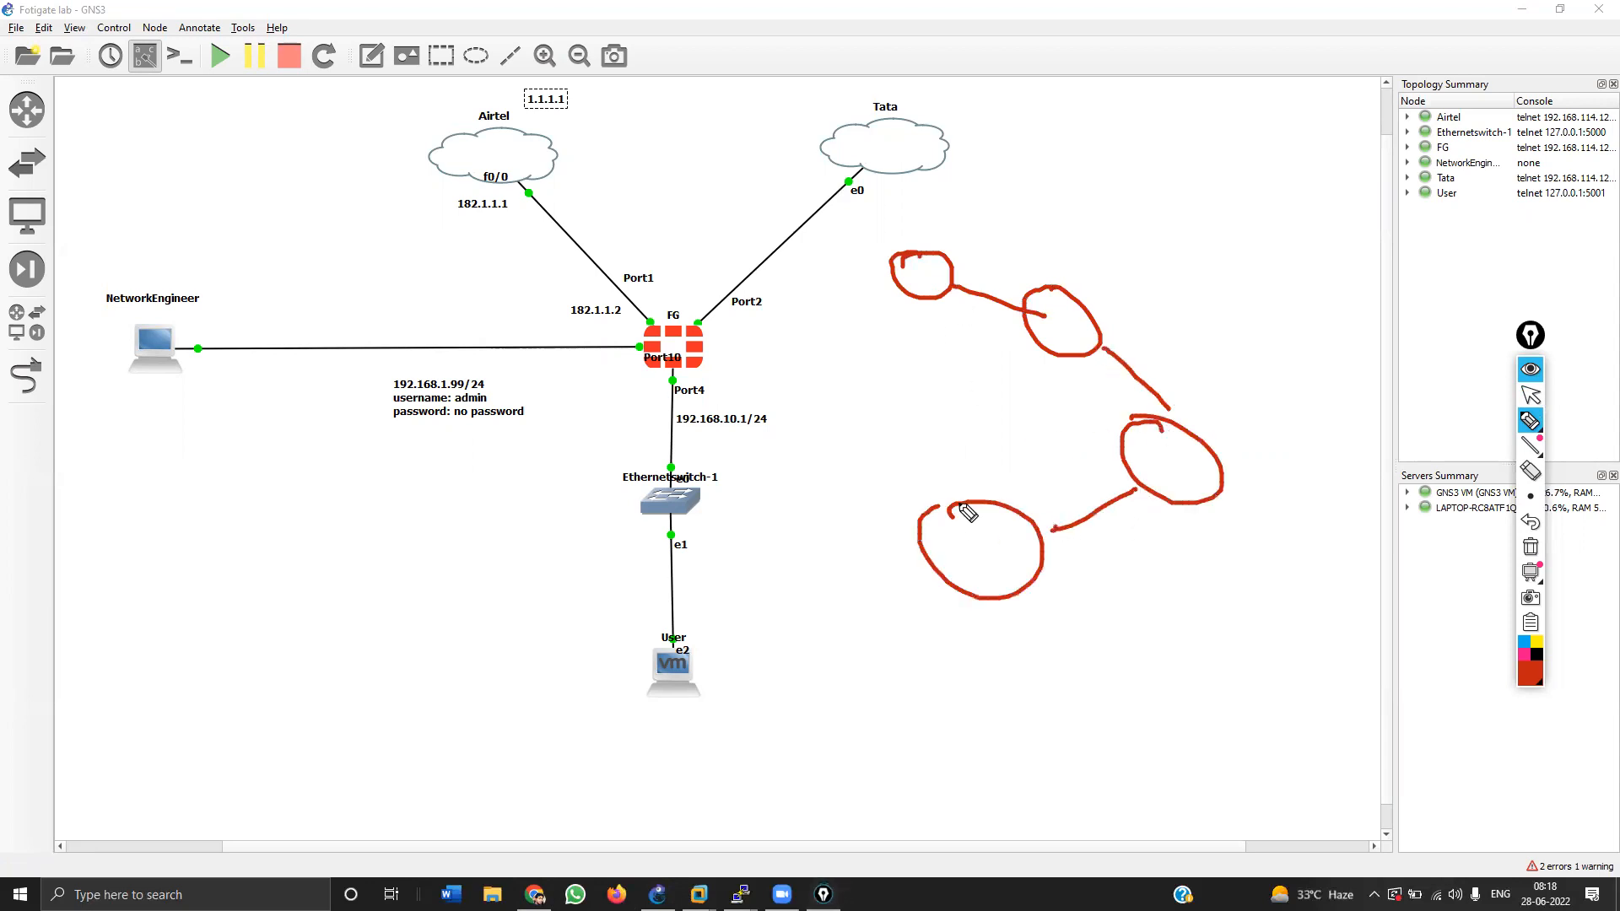
left_click_drag(922, 276, 926, 286)
left_click_drag(1051, 305, 1081, 329)
left_click_drag(1141, 431, 1165, 487)
mouse_move(953, 521)
left_mouse_down()
mouse_move(956, 544)
mouse_move(999, 563)
mouse_move(823, 513)
left_mouse_up()
mouse_move(779, 463)
left_mouse_down()
mouse_move(738, 493)
mouse_move(776, 457)
left_mouse_up()
mouse_move(761, 480)
left_mouse_down()
mouse_move(769, 505)
mouse_move(799, 494)
mouse_move(789, 506)
left_mouse_up()
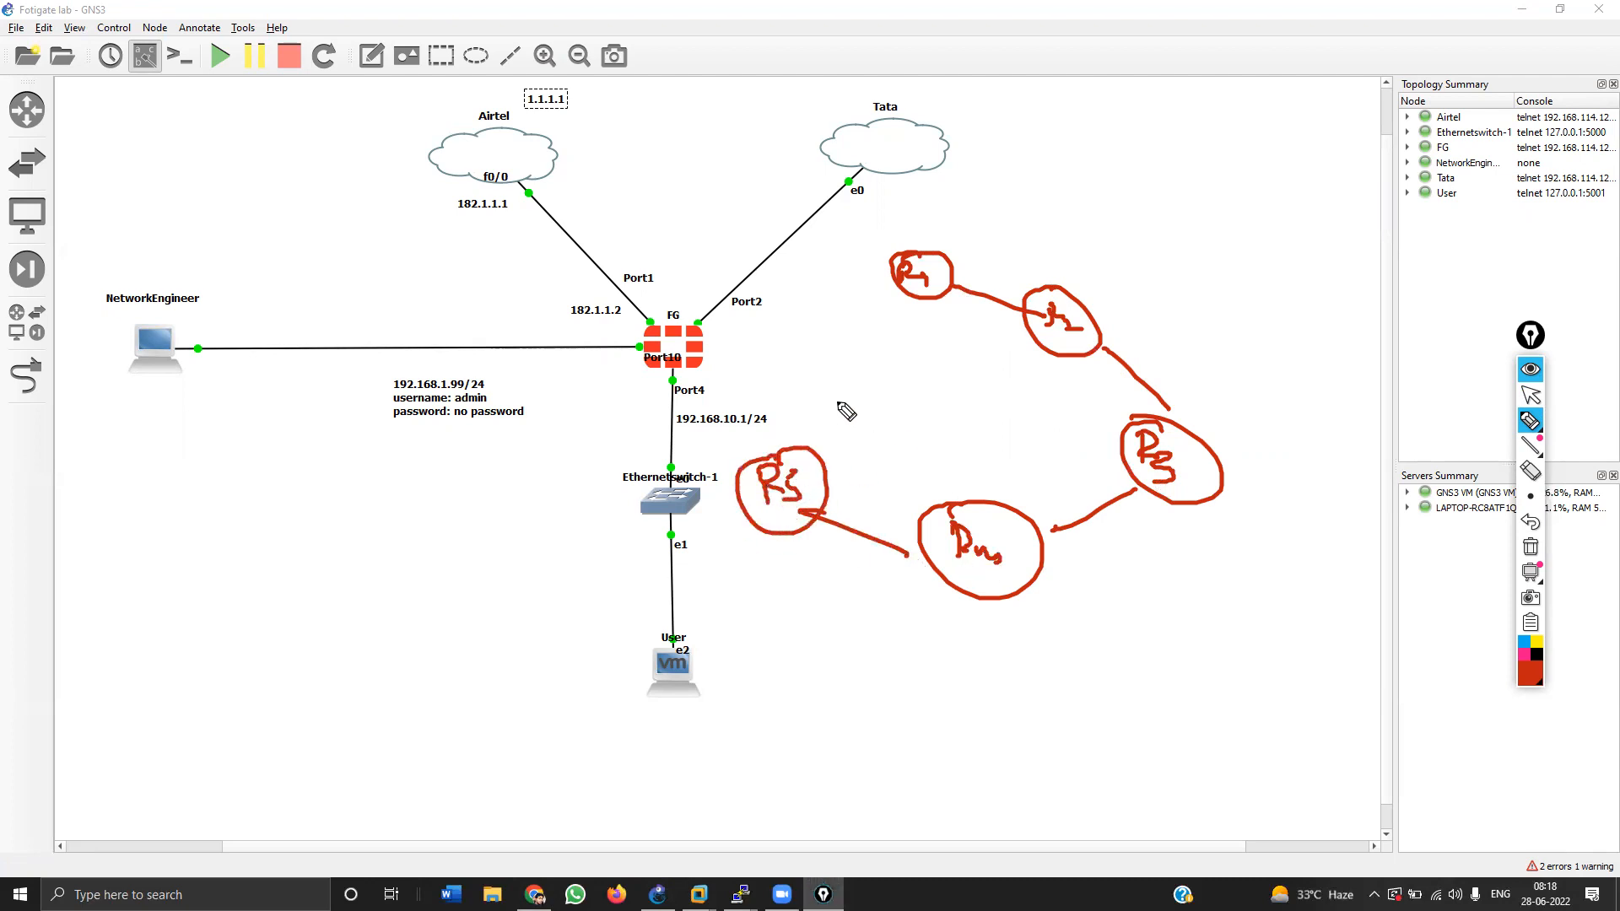
Step: Handwrite 'Connectivity of devices' above the ring, then clear all sketches
mouse_move(1005, 179)
left_mouse_down()
mouse_move(1017, 239)
mouse_move(1050, 196)
mouse_move(1127, 208)
left_mouse_up()
mouse_move(1118, 152)
left_mouse_down()
mouse_move(1126, 213)
mouse_move(1147, 192)
mouse_move(1232, 182)
mouse_move(1245, 247)
left_mouse_up()
left_click_drag(1276, 150, 1281, 177)
mouse_move(1312, 126)
left_mouse_down()
mouse_move(1294, 186)
mouse_move(1310, 156)
left_mouse_up()
mouse_move(1304, 207)
left_mouse_down()
mouse_move(1301, 248)
mouse_move(1333, 236)
left_mouse_up()
left_click_drag(1316, 240, 1365, 253)
mouse_move(1362, 205)
left_mouse_down()
mouse_move(1384, 246)
mouse_move(1418, 221)
mouse_move(1414, 270)
left_mouse_up()
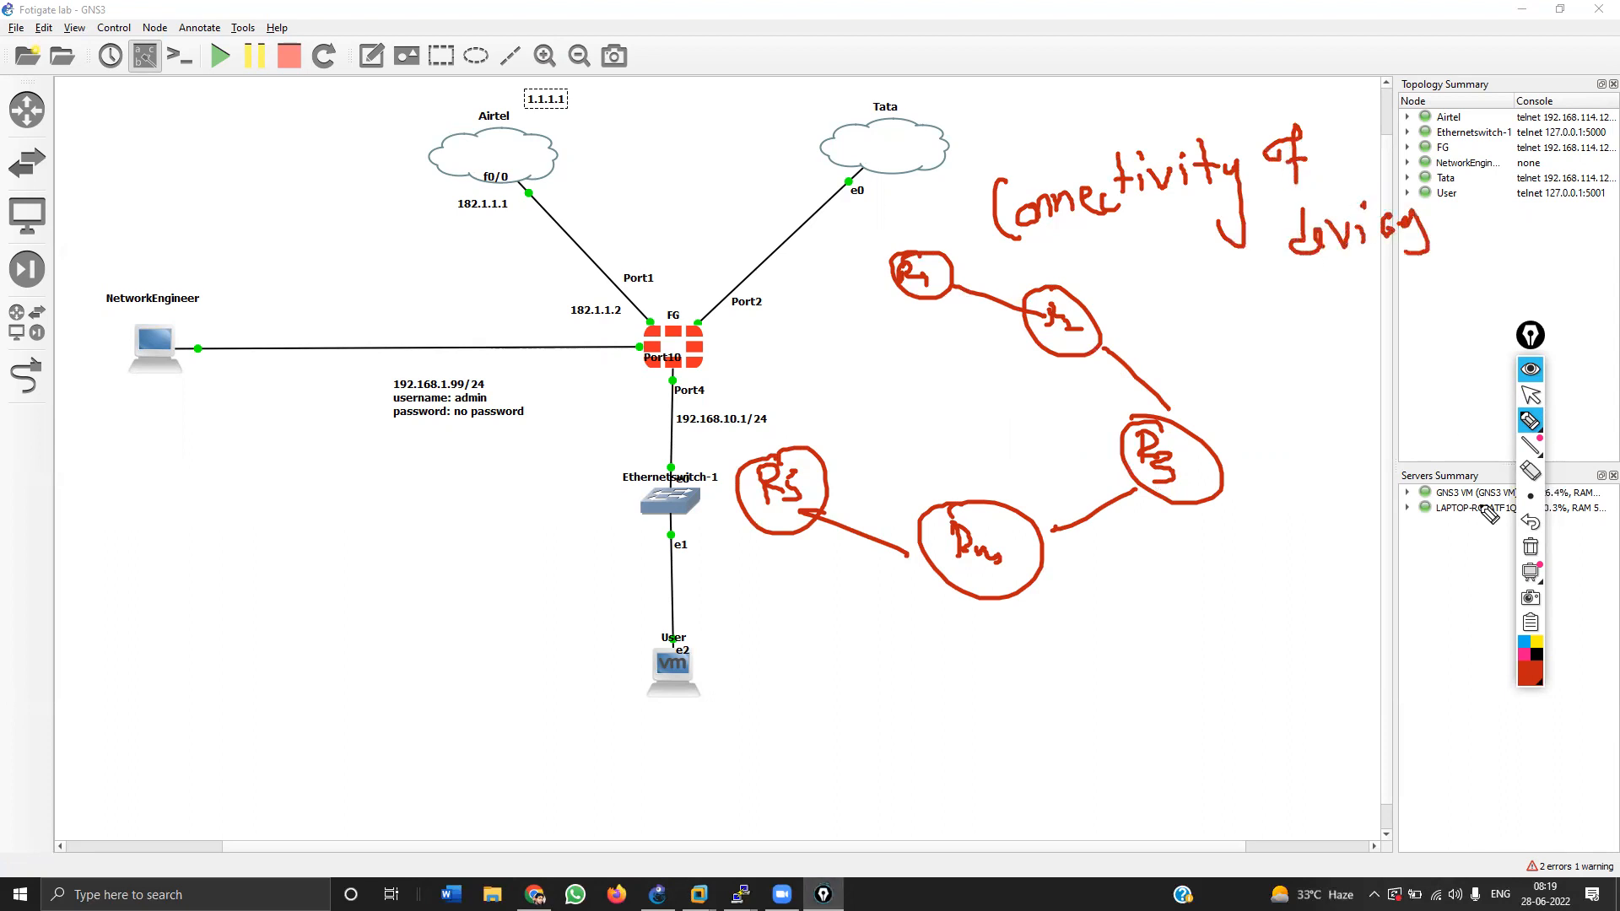
left_click(1530, 547)
left_click(1530, 394)
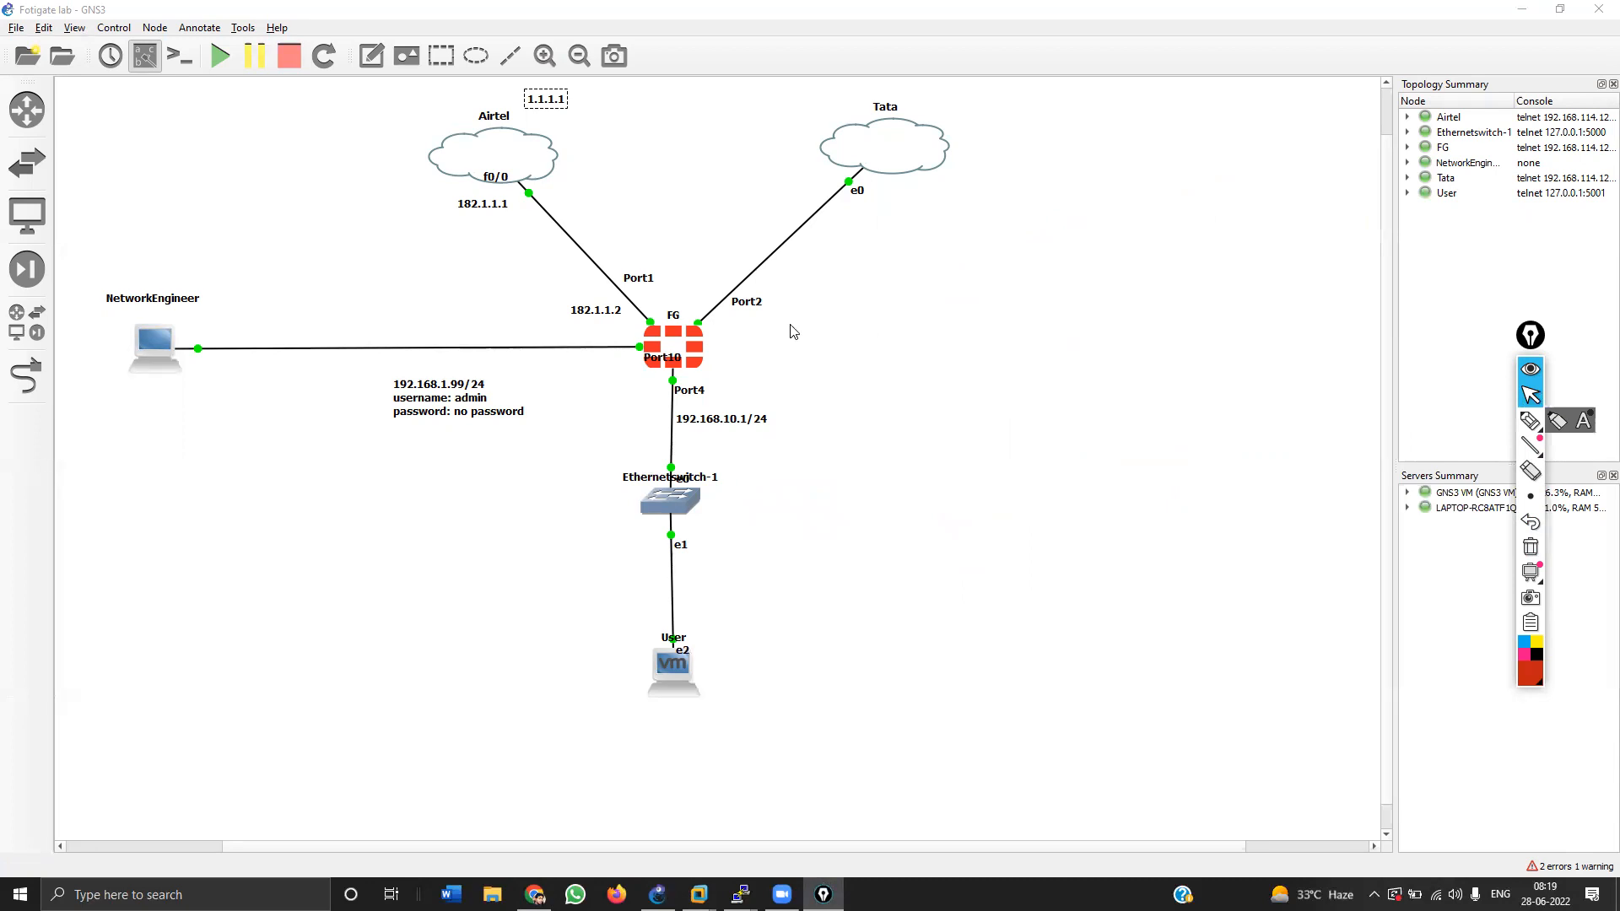
Step: Highlight FG, the Airtel and Tata WAN links, Port10, mgmt and 192.168.10.1/24, then erase
left_click(1530, 420)
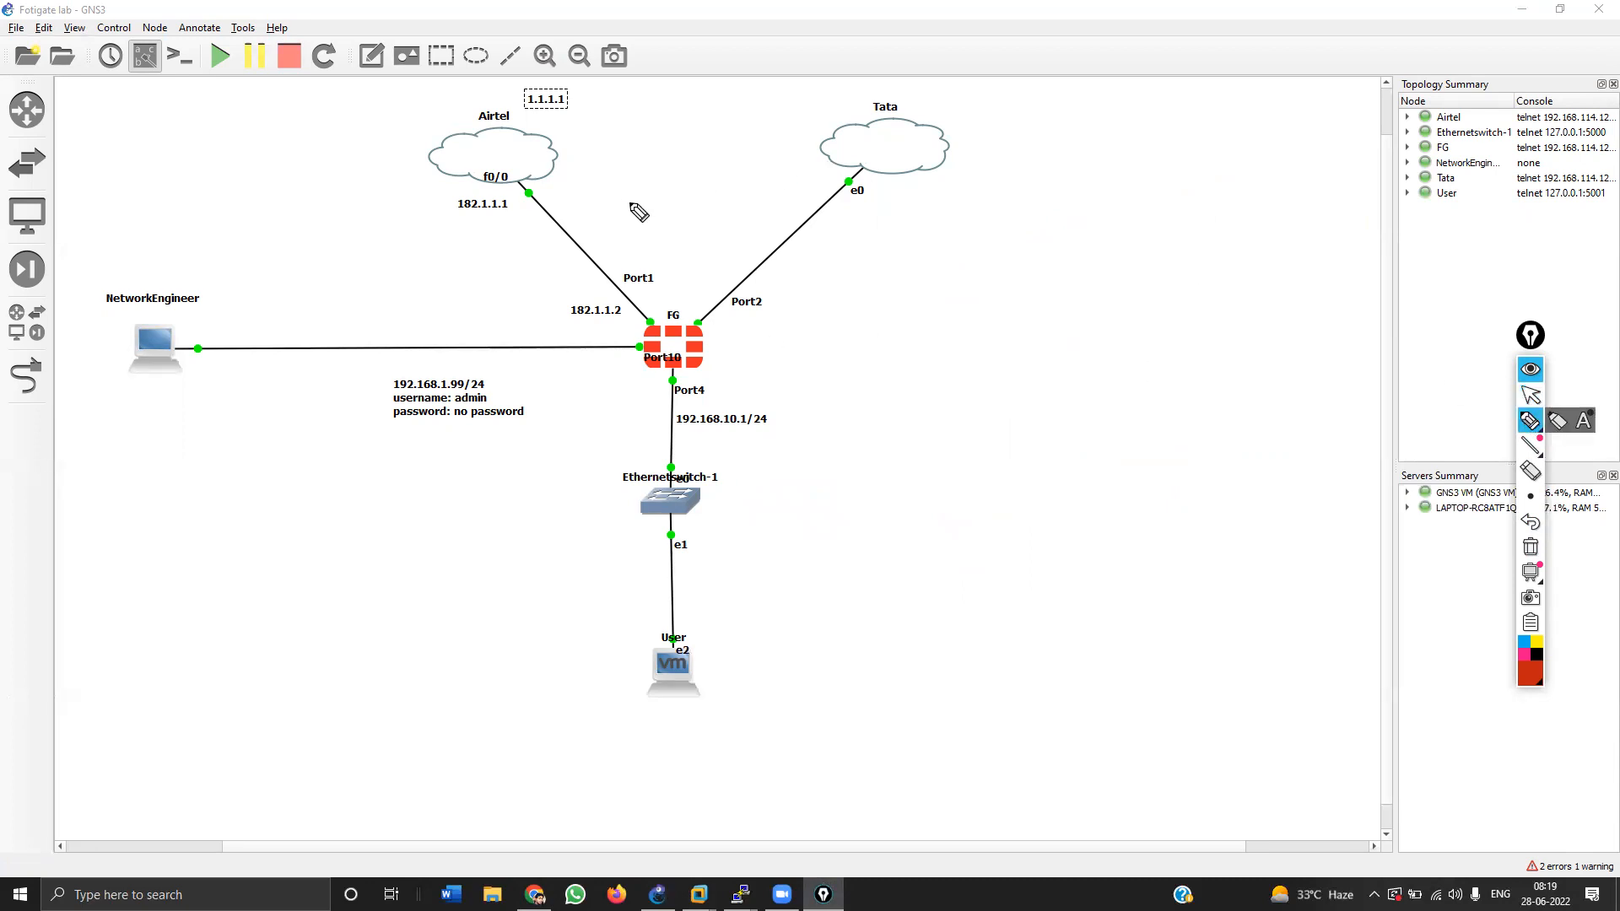
left_click_drag(663, 325, 504, 189)
left_click(692, 321)
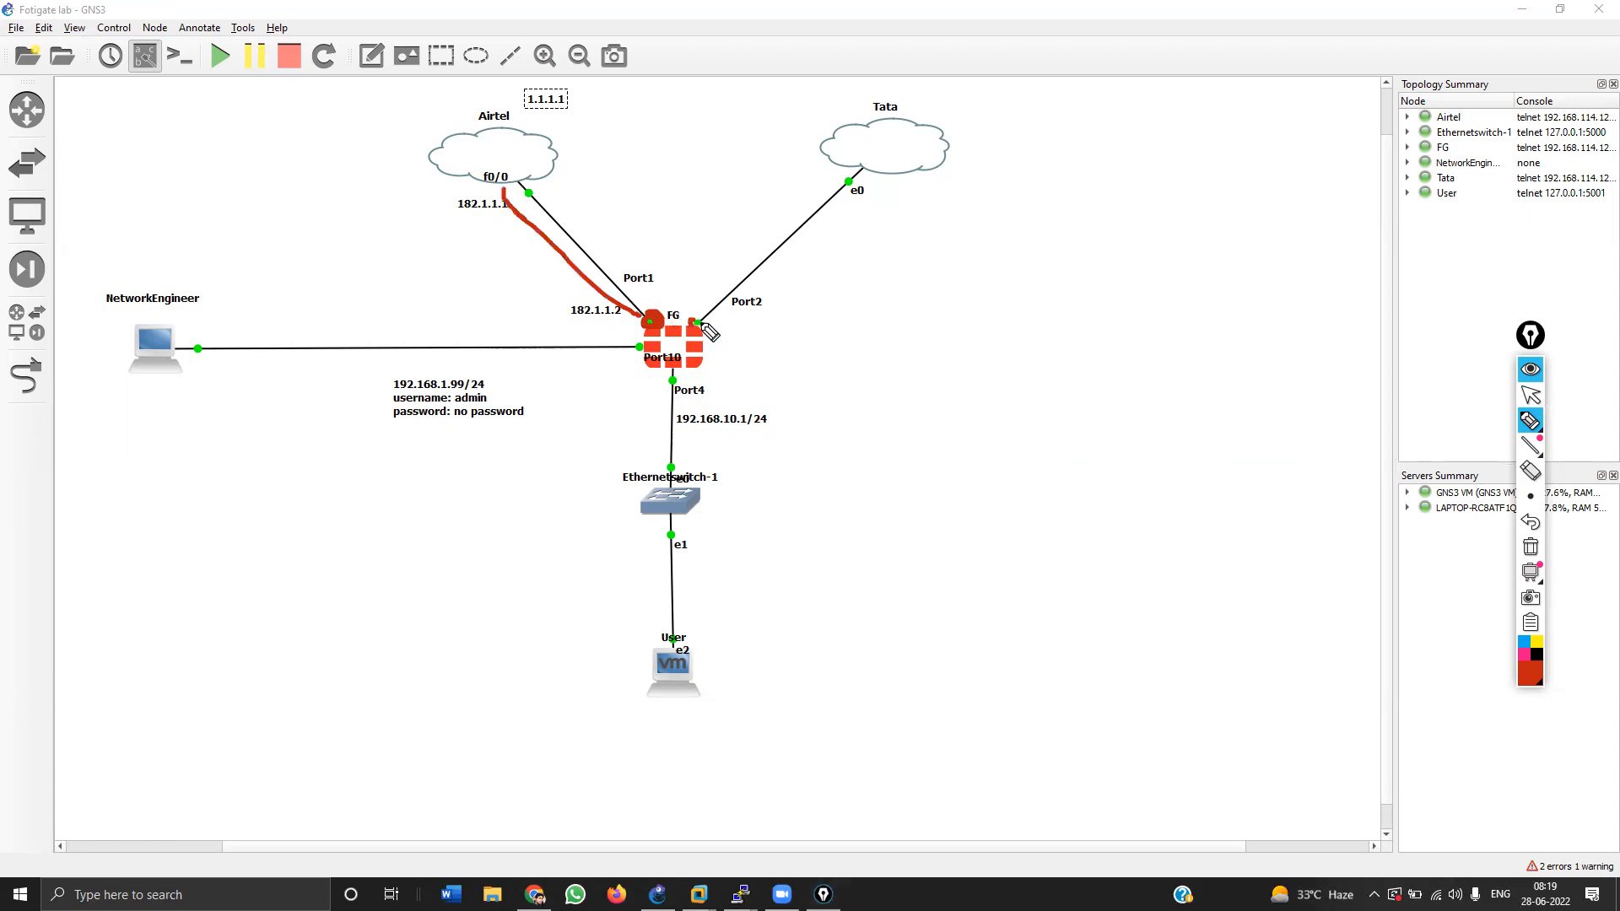
left_click_drag(700, 323, 846, 201)
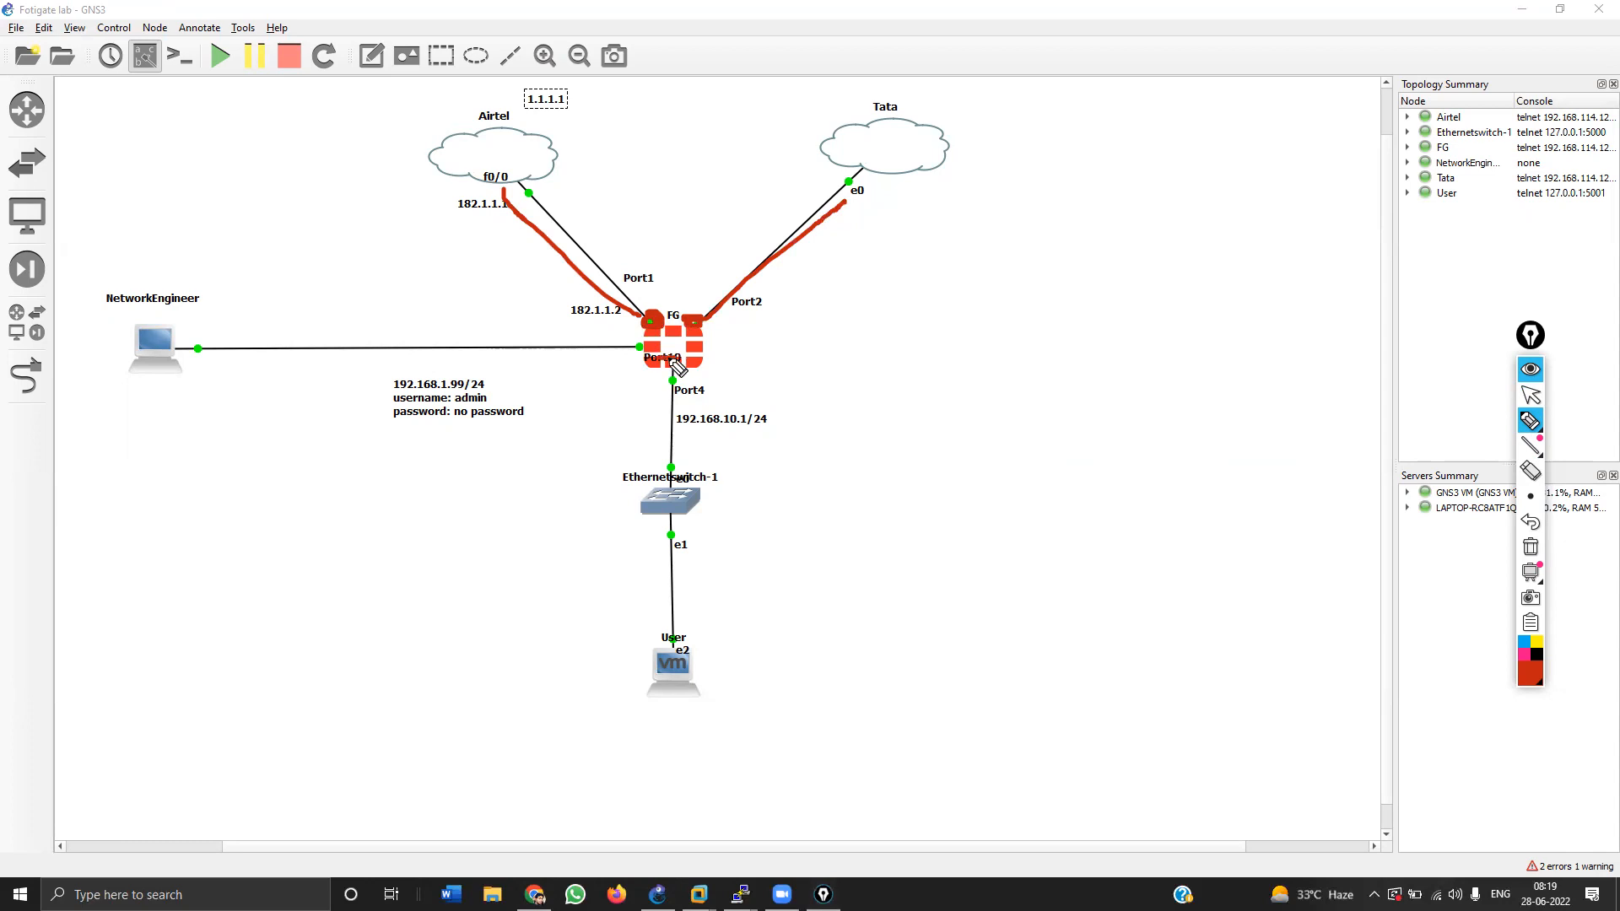
left_click_drag(666, 359, 679, 357)
mouse_move(295, 317)
left_mouse_down()
mouse_move(346, 348)
mouse_move(409, 327)
mouse_move(344, 367)
left_mouse_up()
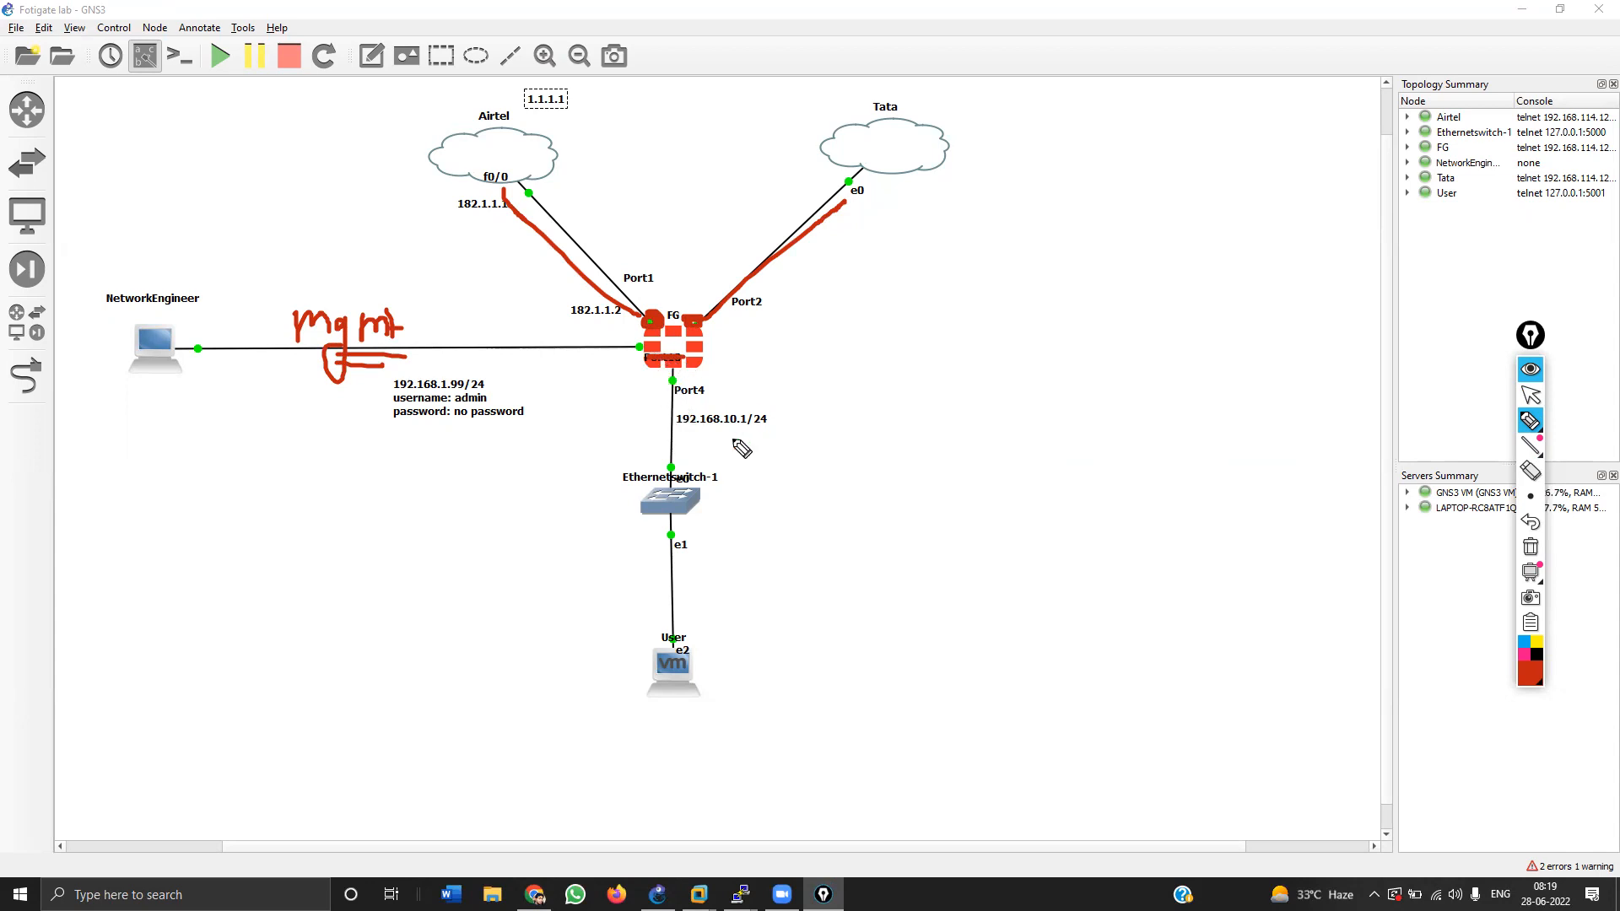
mouse_move(773, 434)
left_mouse_down()
mouse_move(679, 435)
mouse_move(707, 435)
left_mouse_up()
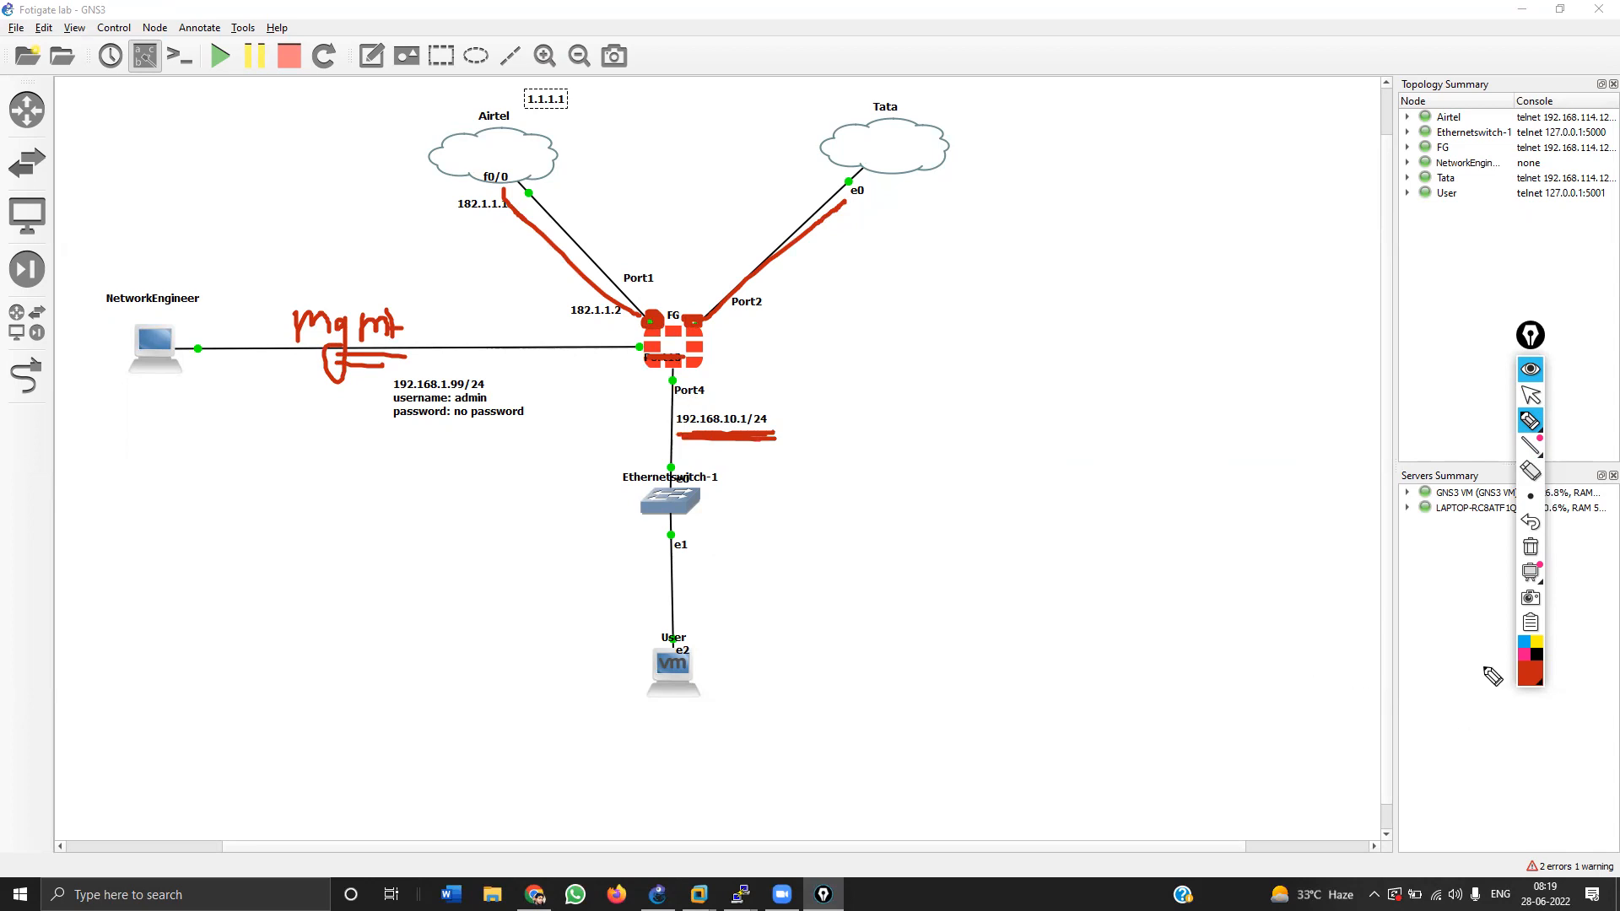
left_click(1529, 548)
left_click(1530, 394)
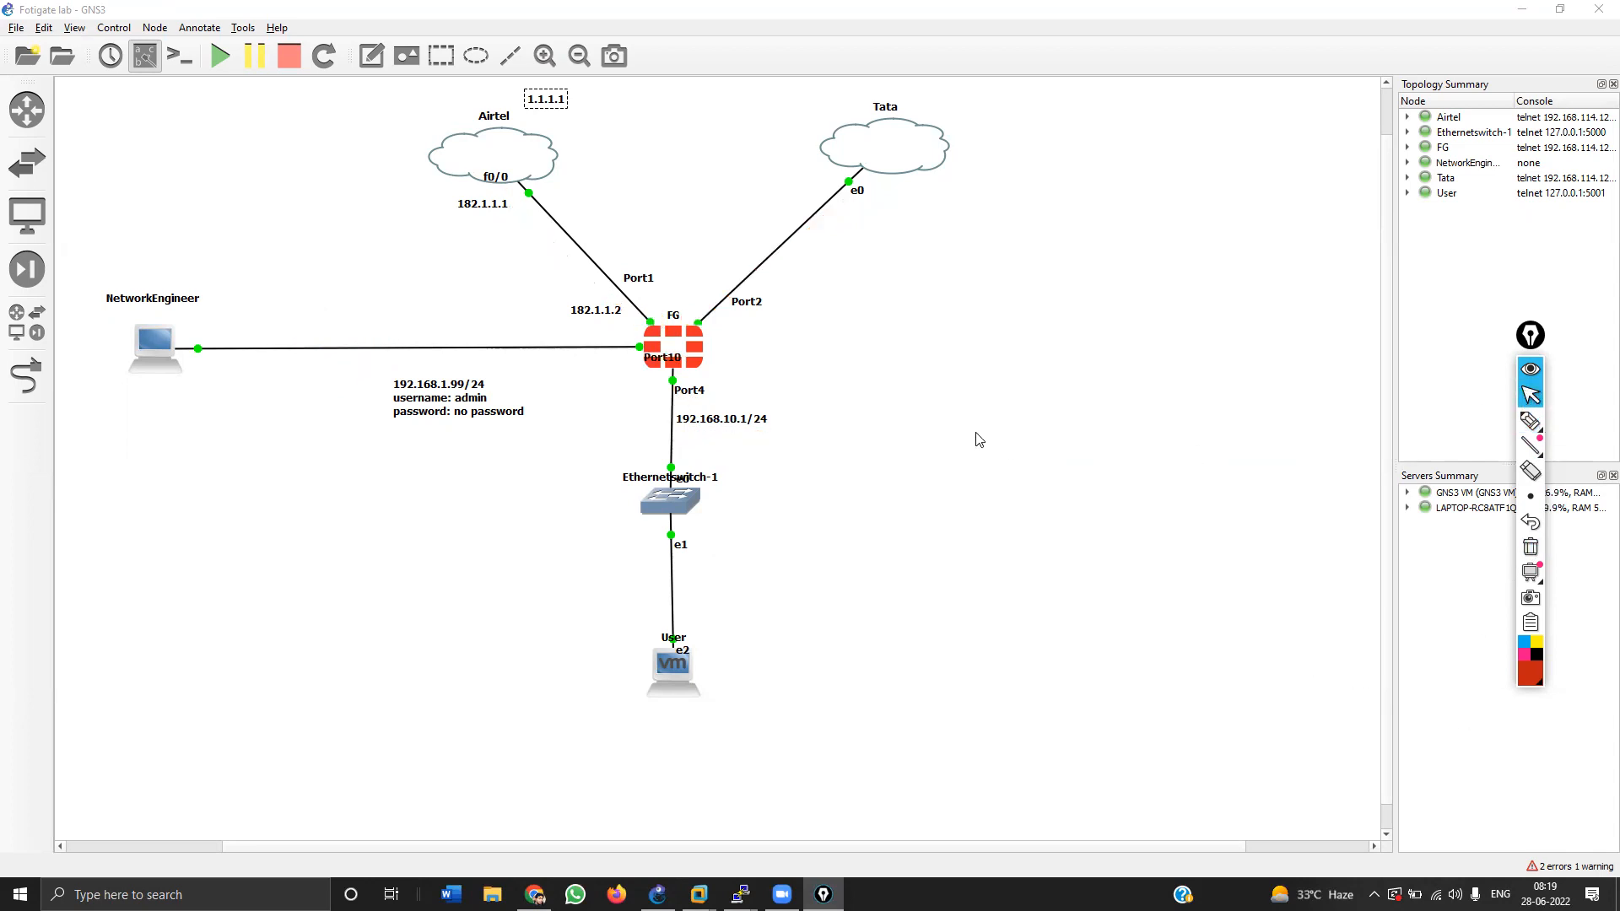
Step: Refresh Firewall Policy byte counts in Chrome, then browse the Log & Report Forward Traffic log
left_click(535, 894)
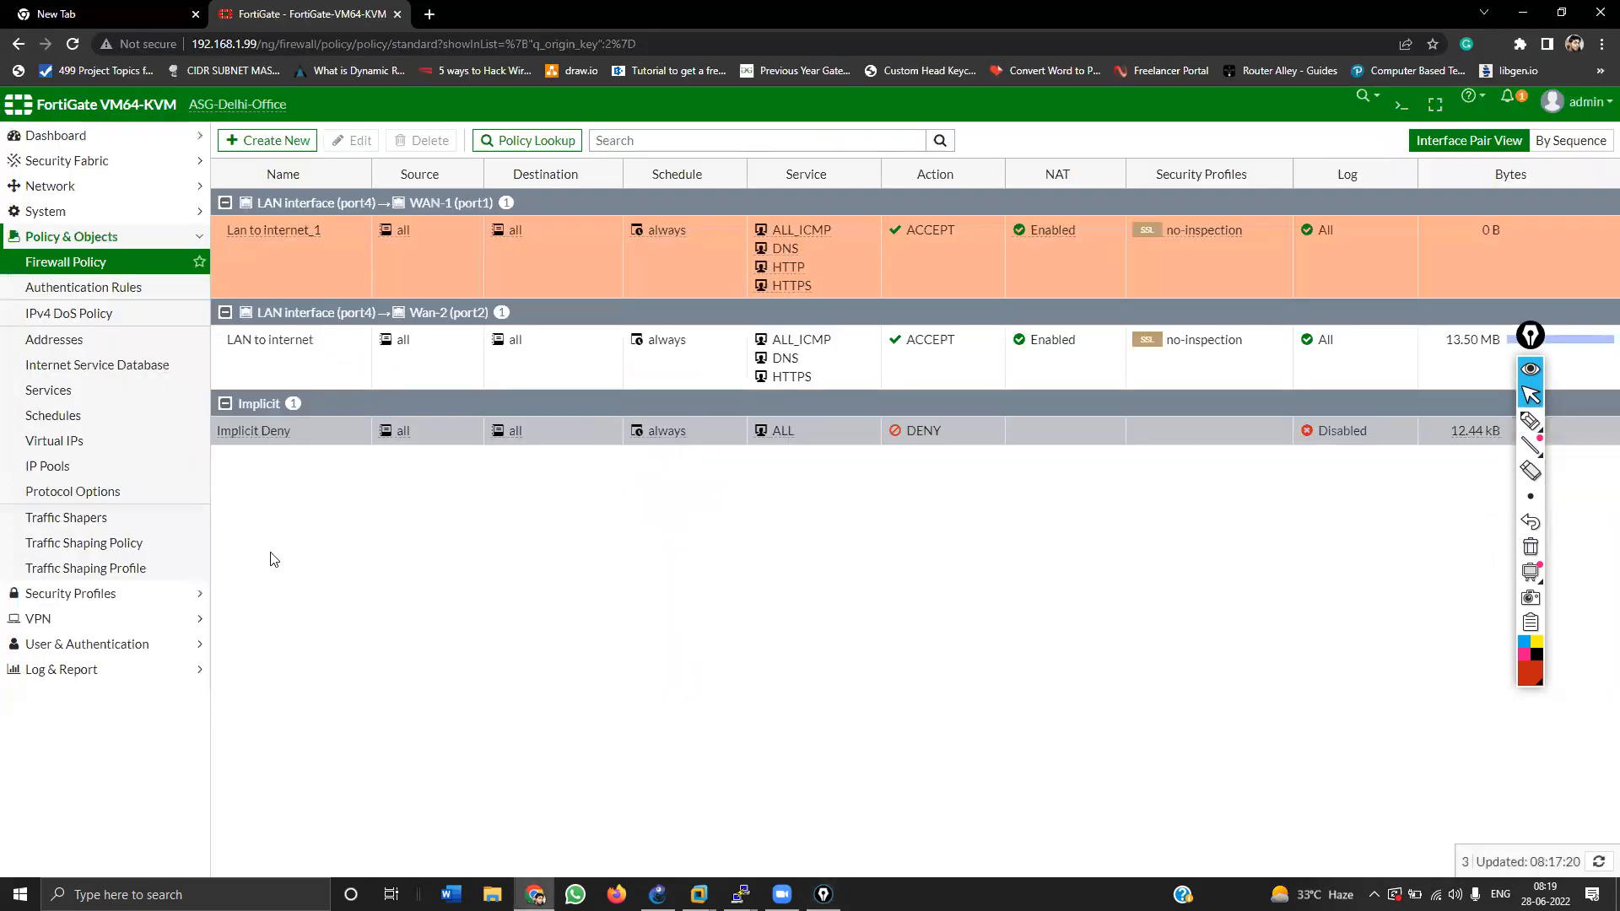
left_click(114, 263)
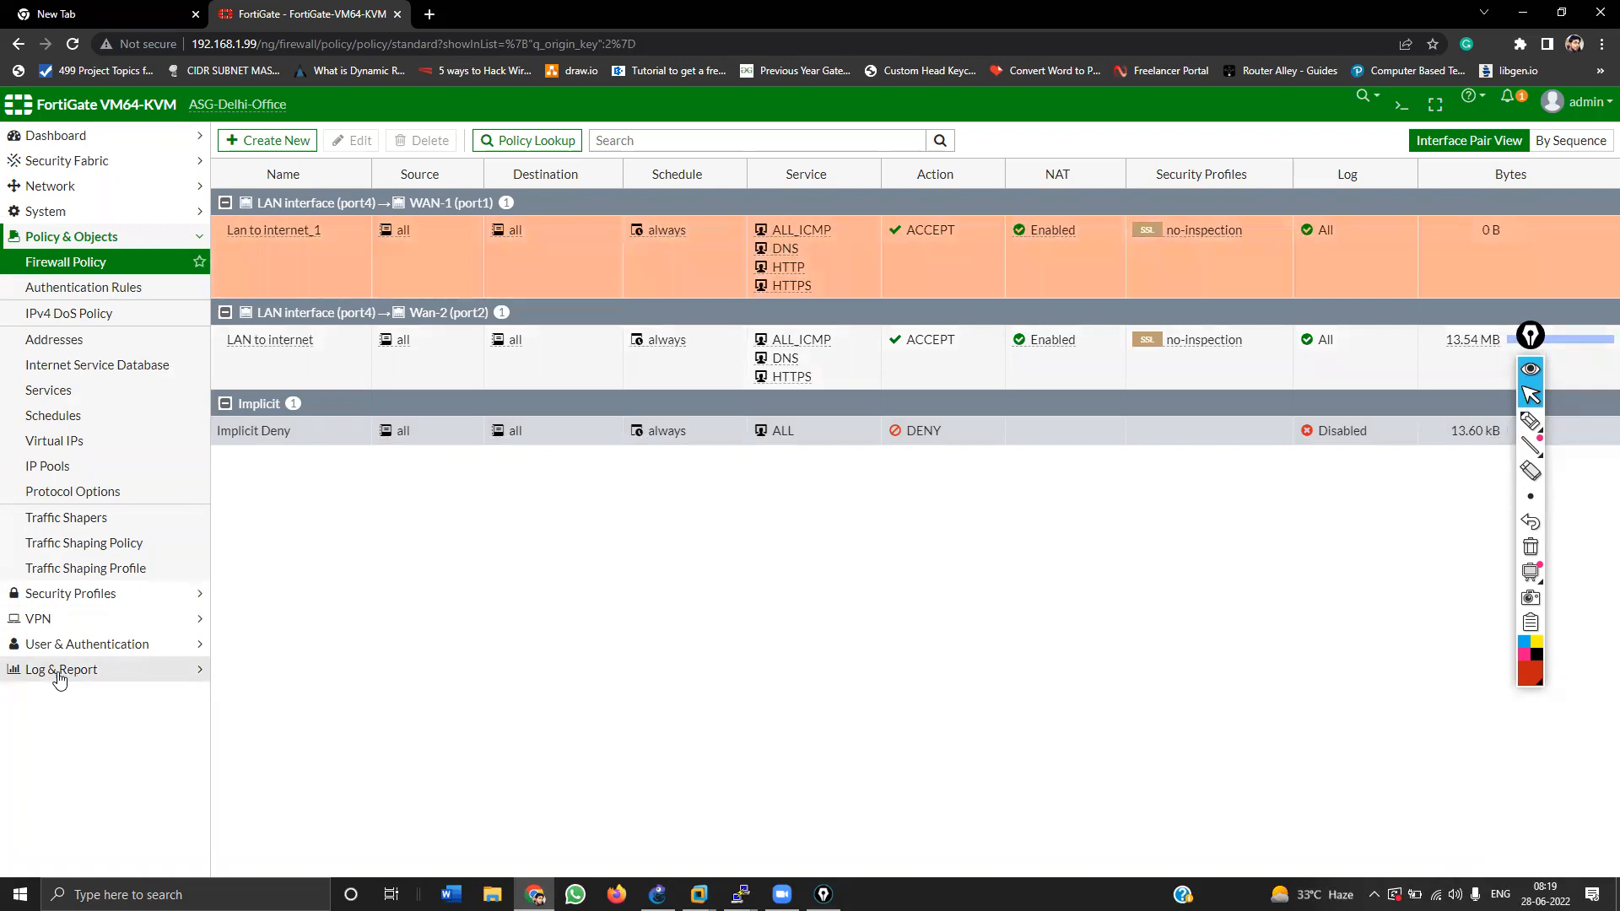
left_click(59, 671)
left_click(40, 370)
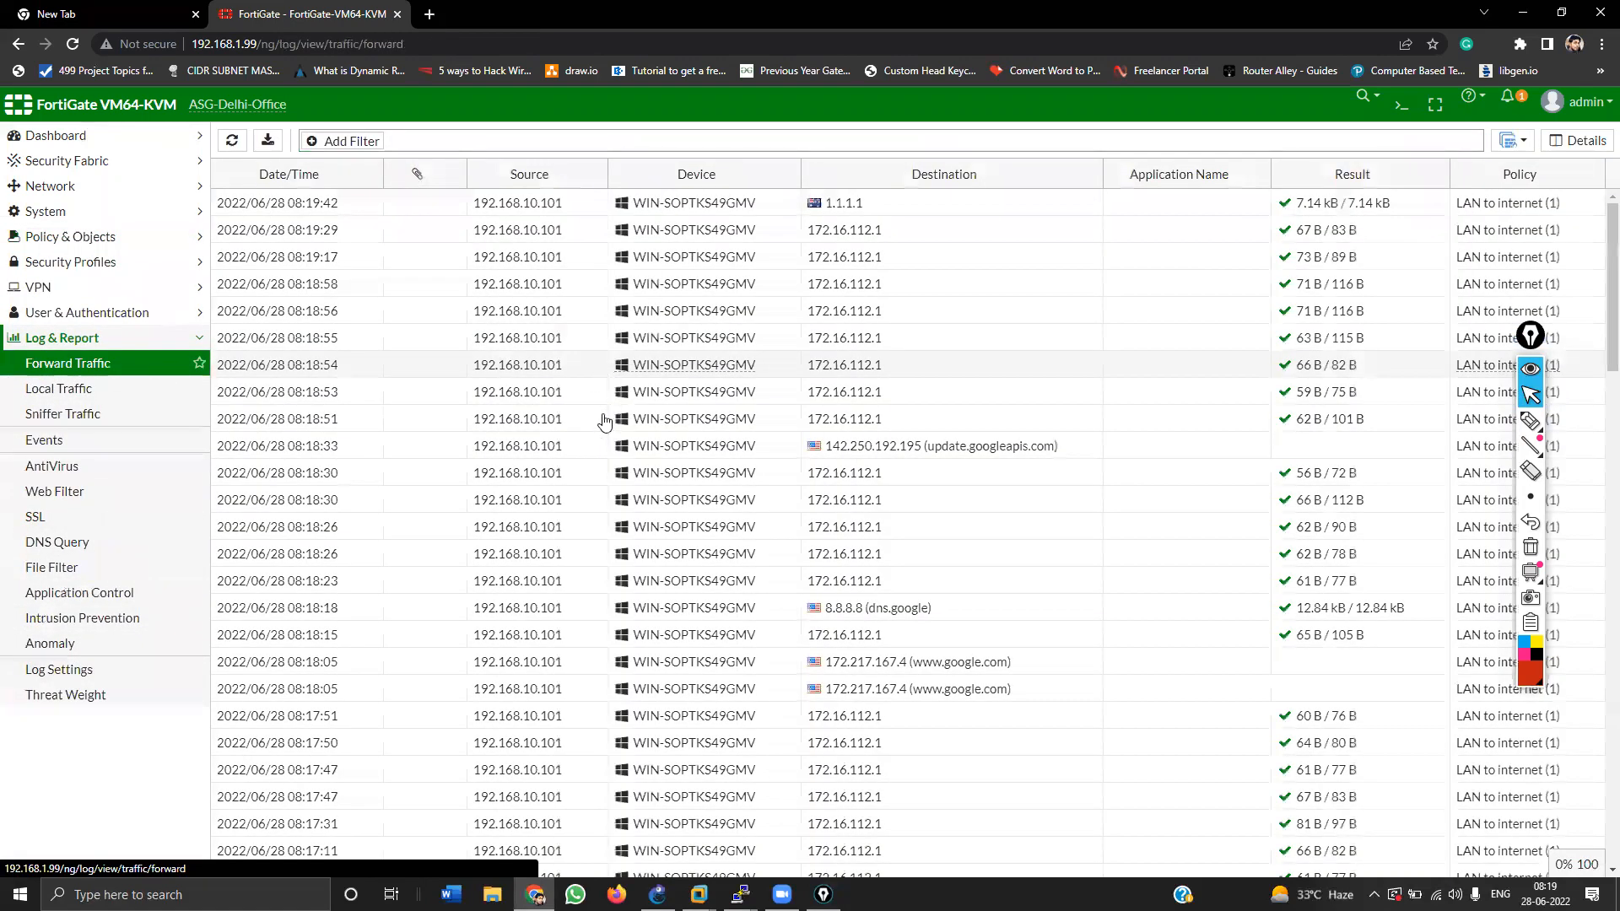
scroll(604, 421, "down", 20)
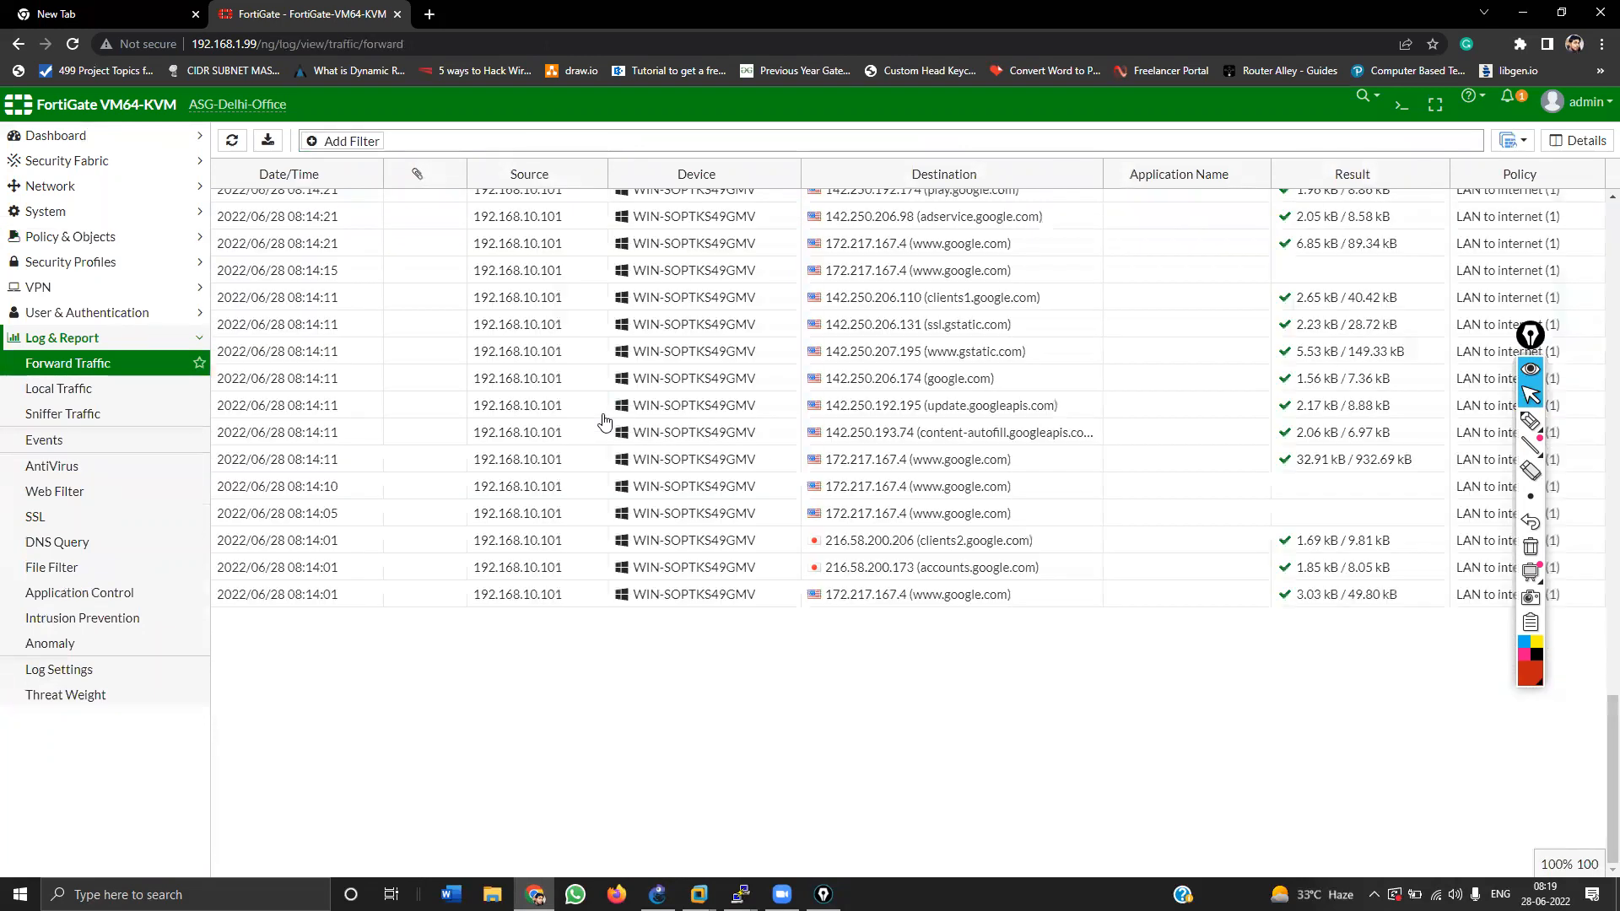
scroll(604, 421, "up", 5)
scroll(947, 278, "up", 15)
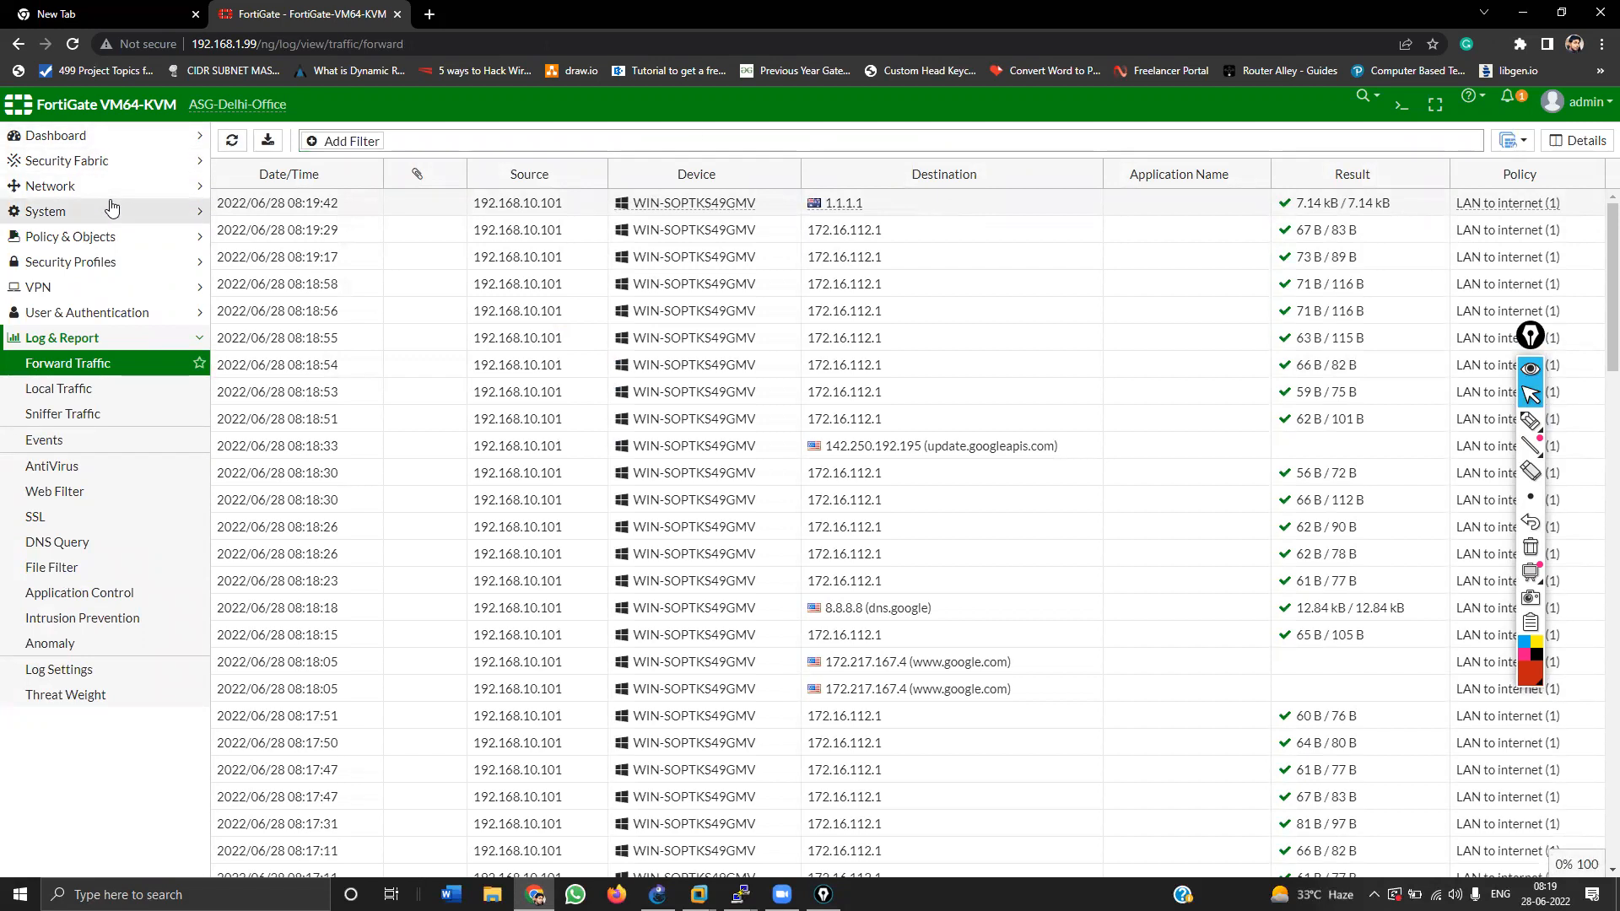
Step: Visit Network Interfaces and DNS, try Specify, then reload to keep FortiGuard DNS and minimize Chrome
left_click(75, 187)
left_click(70, 213)
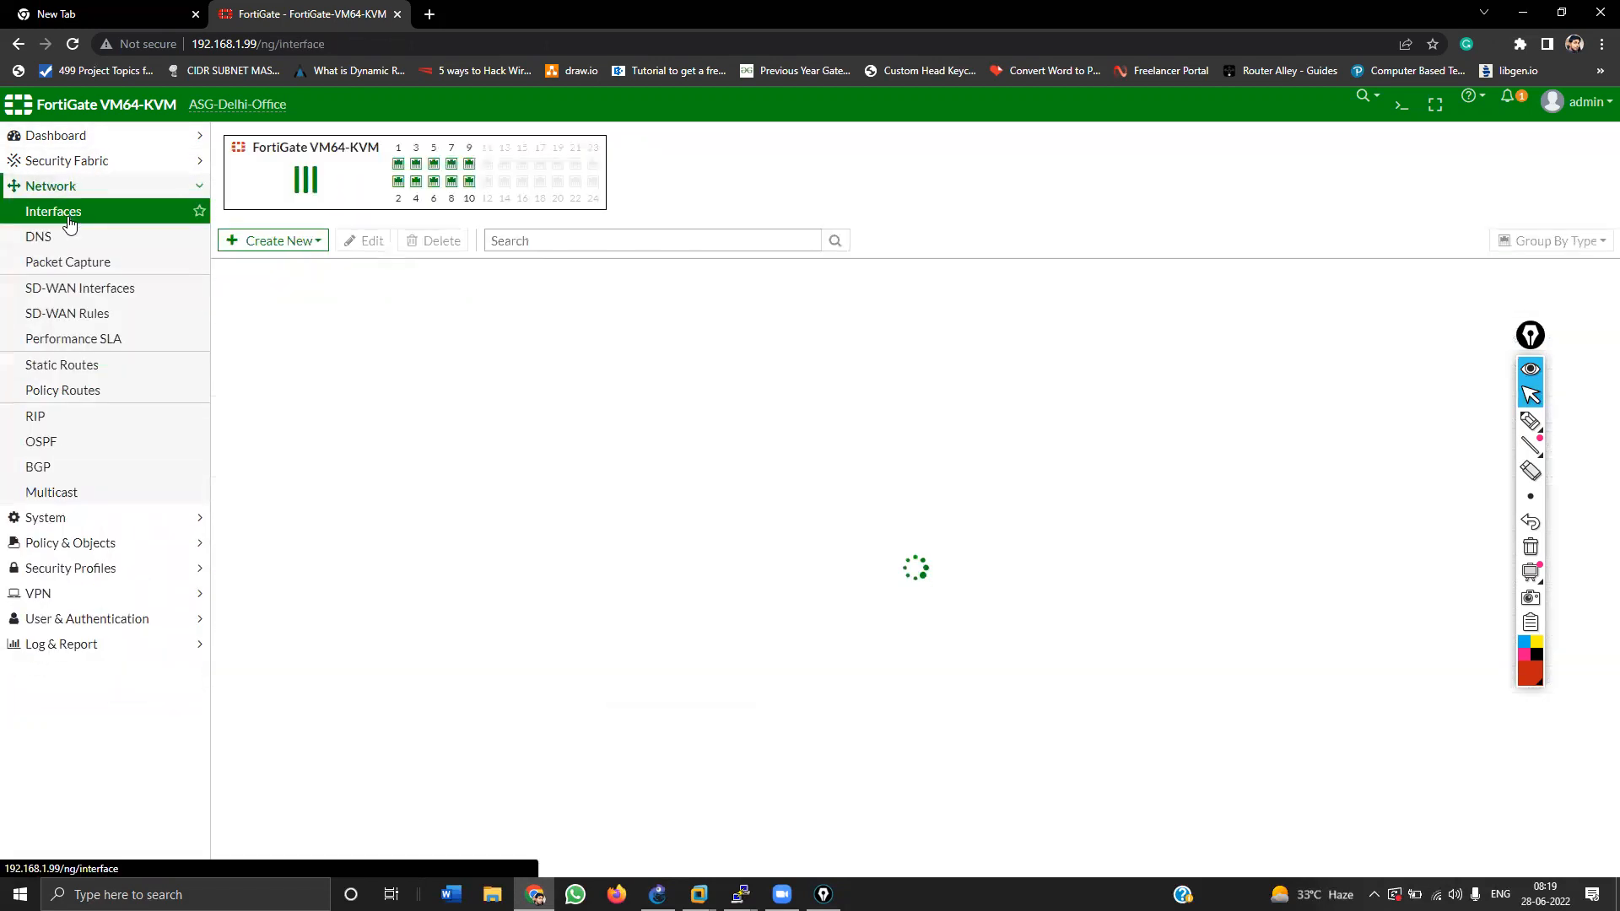
left_click(65, 240)
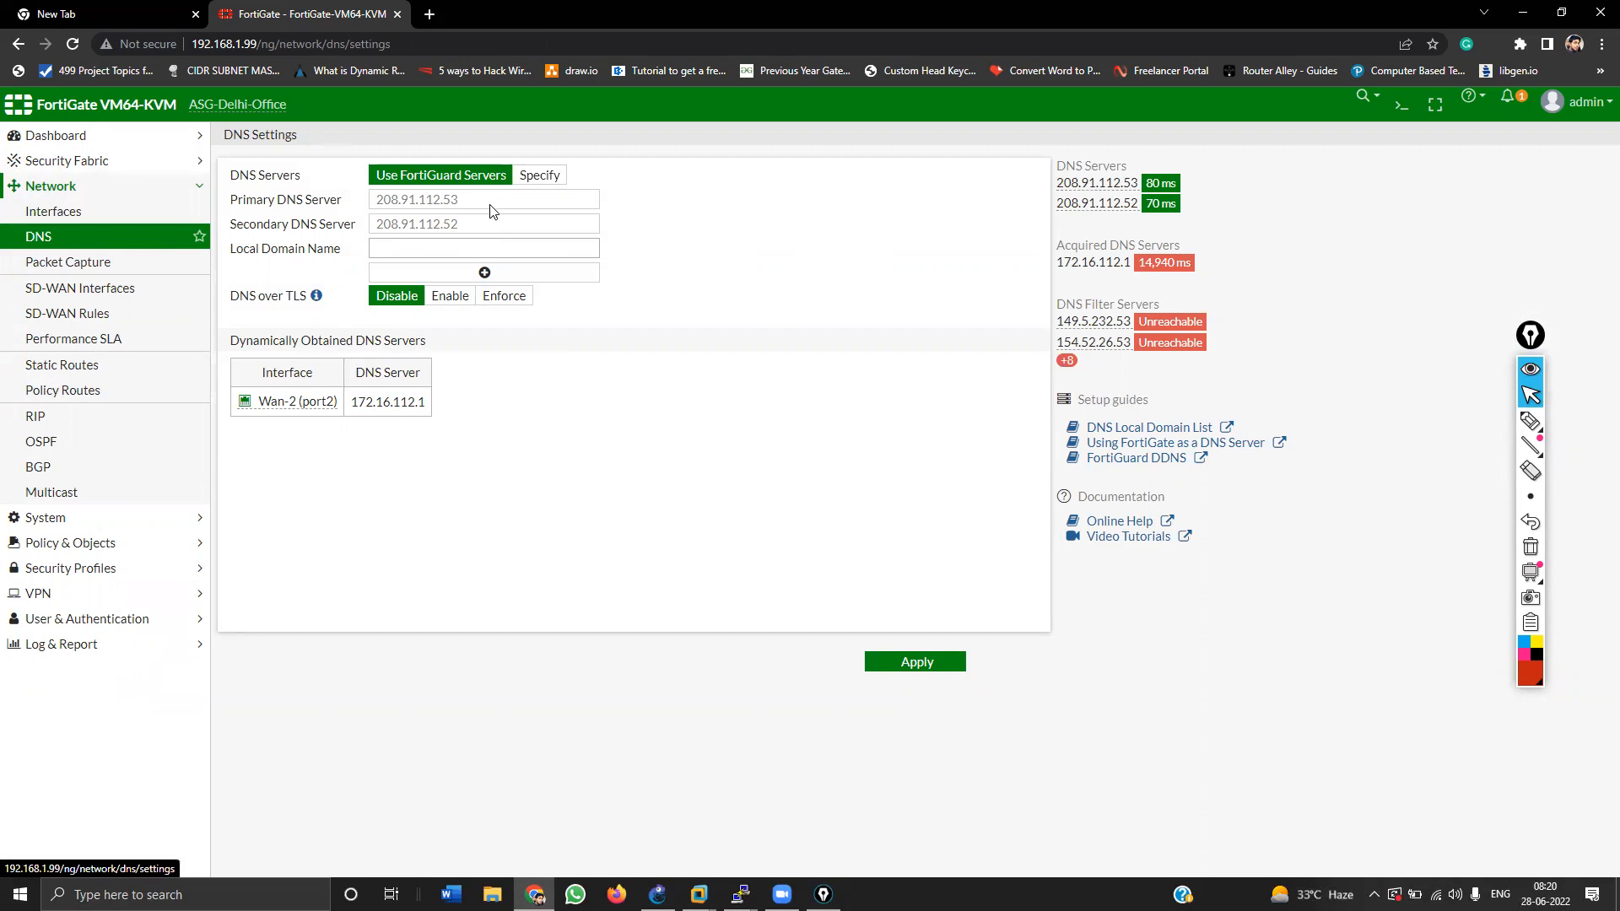
left_click(538, 176)
left_click_drag(477, 200, 337, 199)
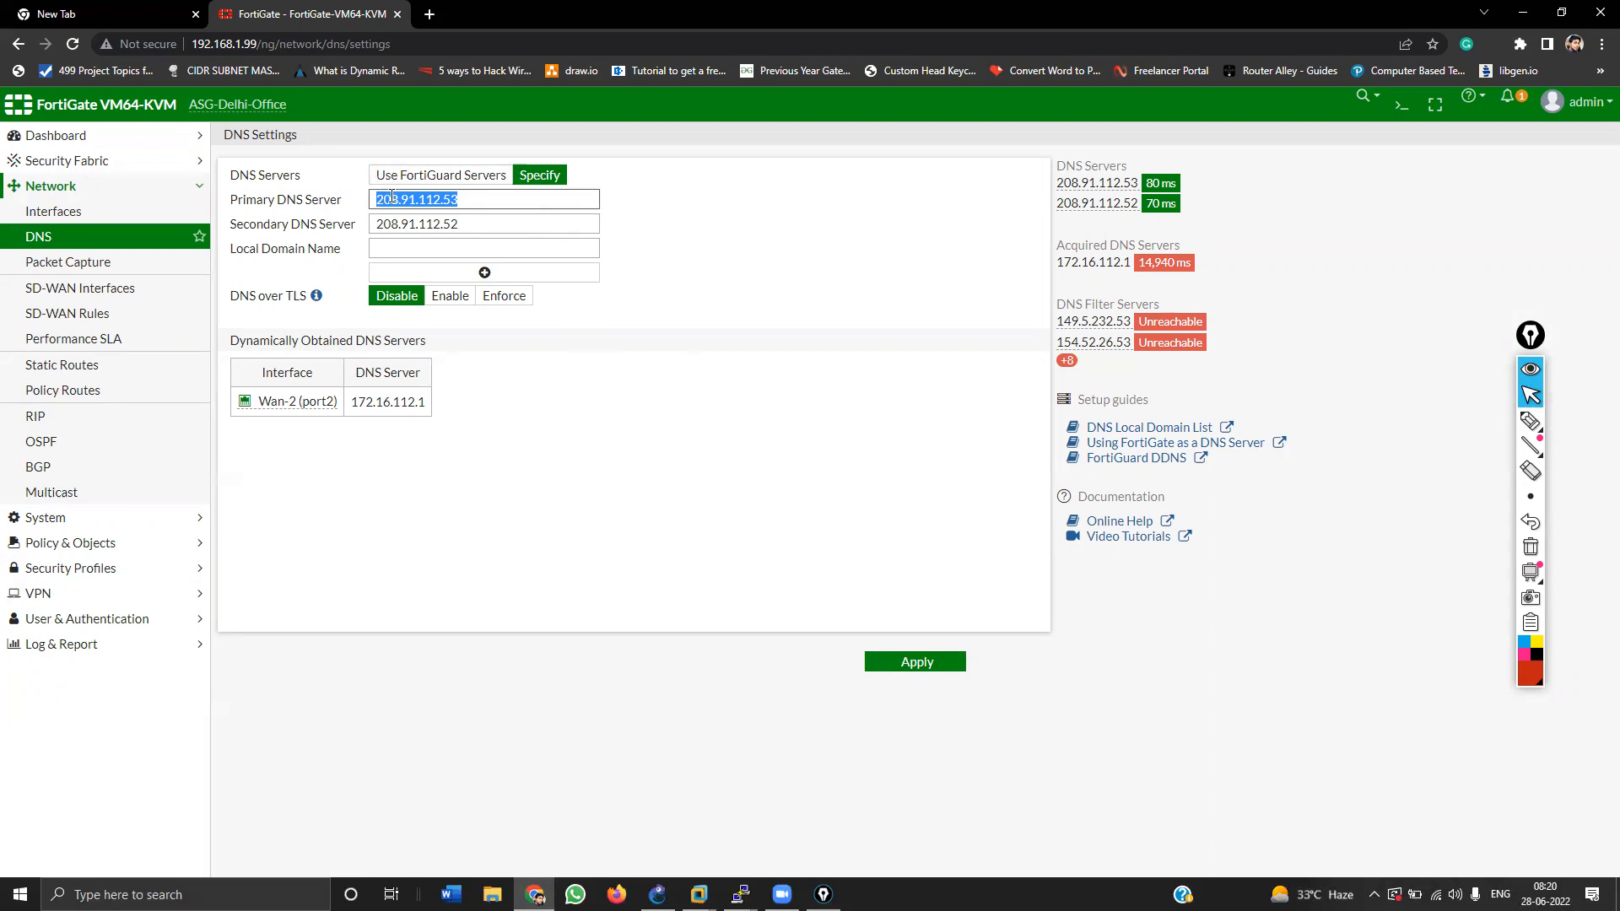
left_click(151, 239)
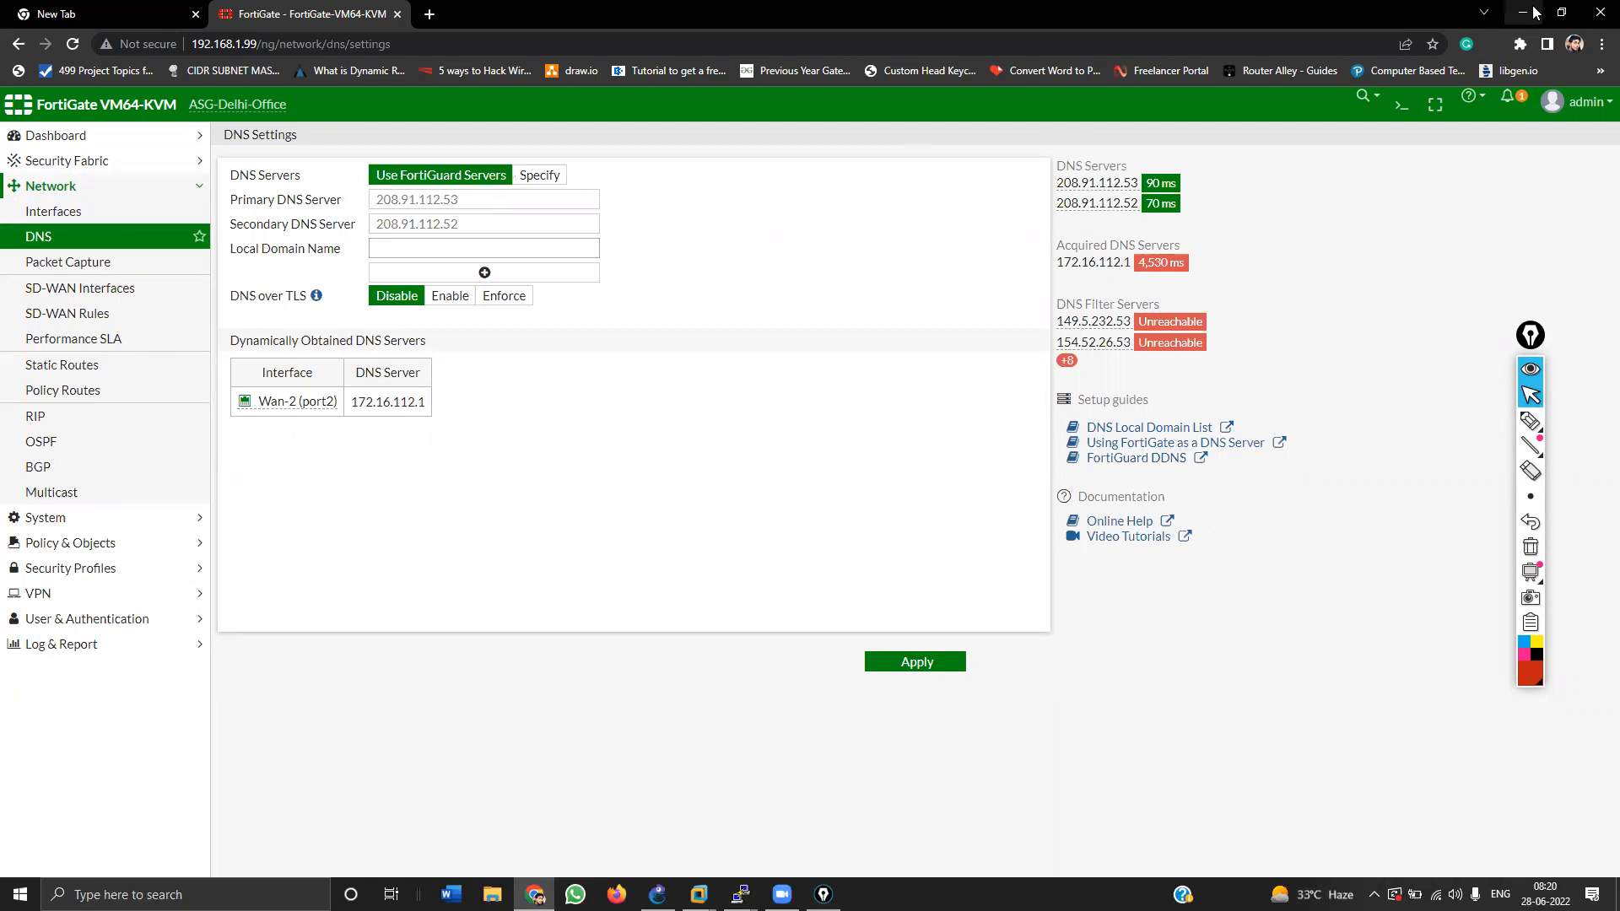
left_click(1526, 13)
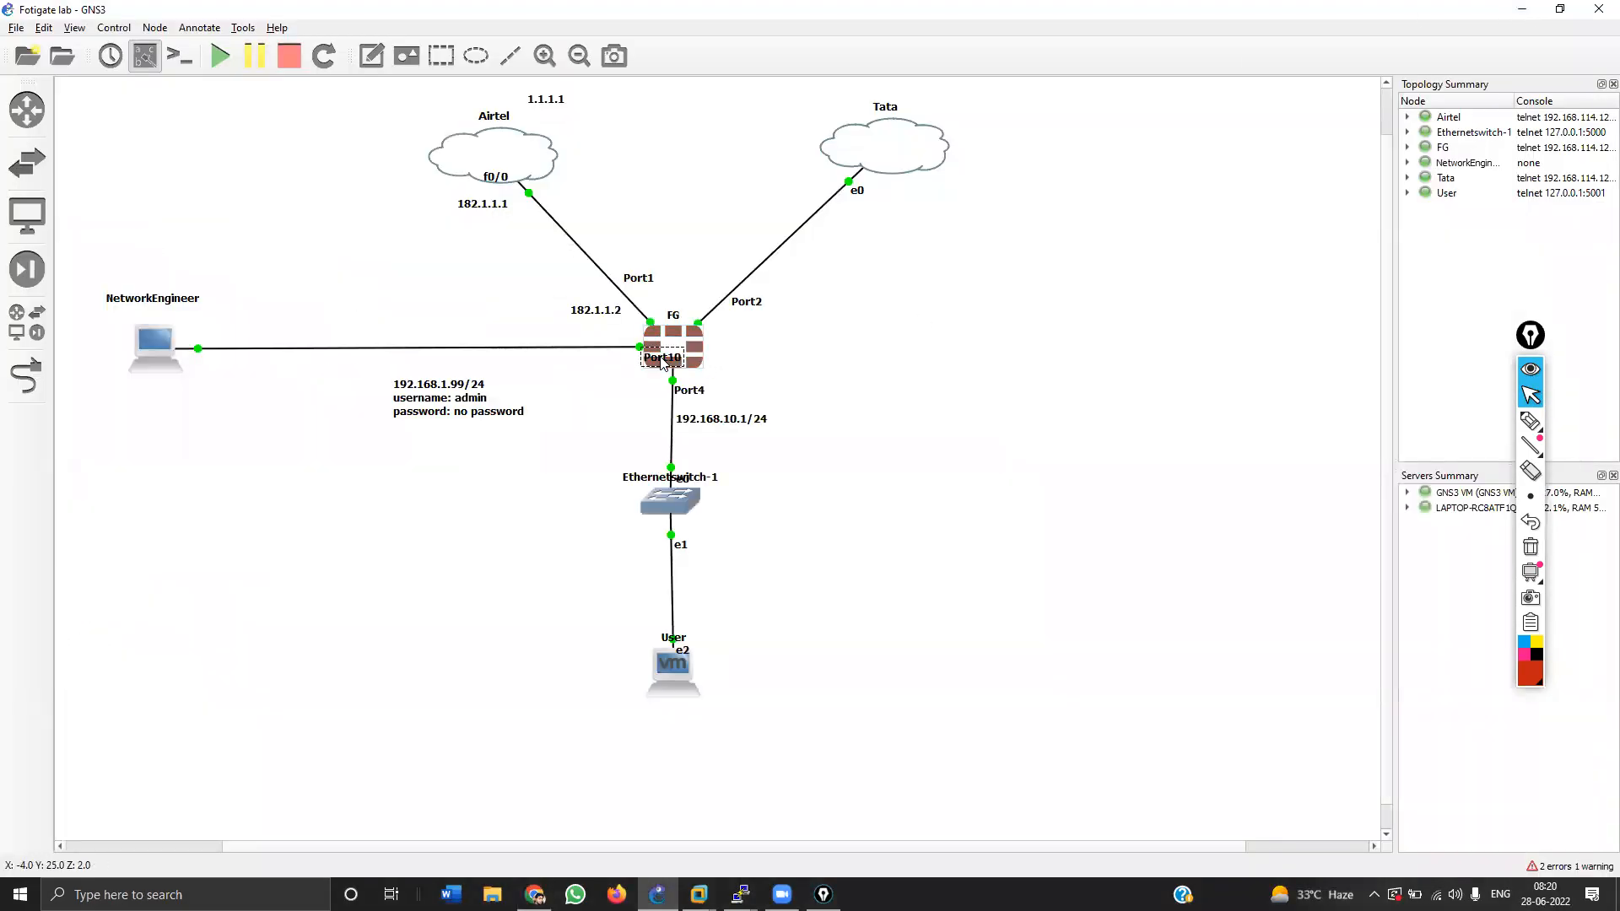
Step: Move Port10 below-left of FG and nudge the NetworkEngineer label down, then return to Chrome
left_click_drag(661, 359, 622, 372)
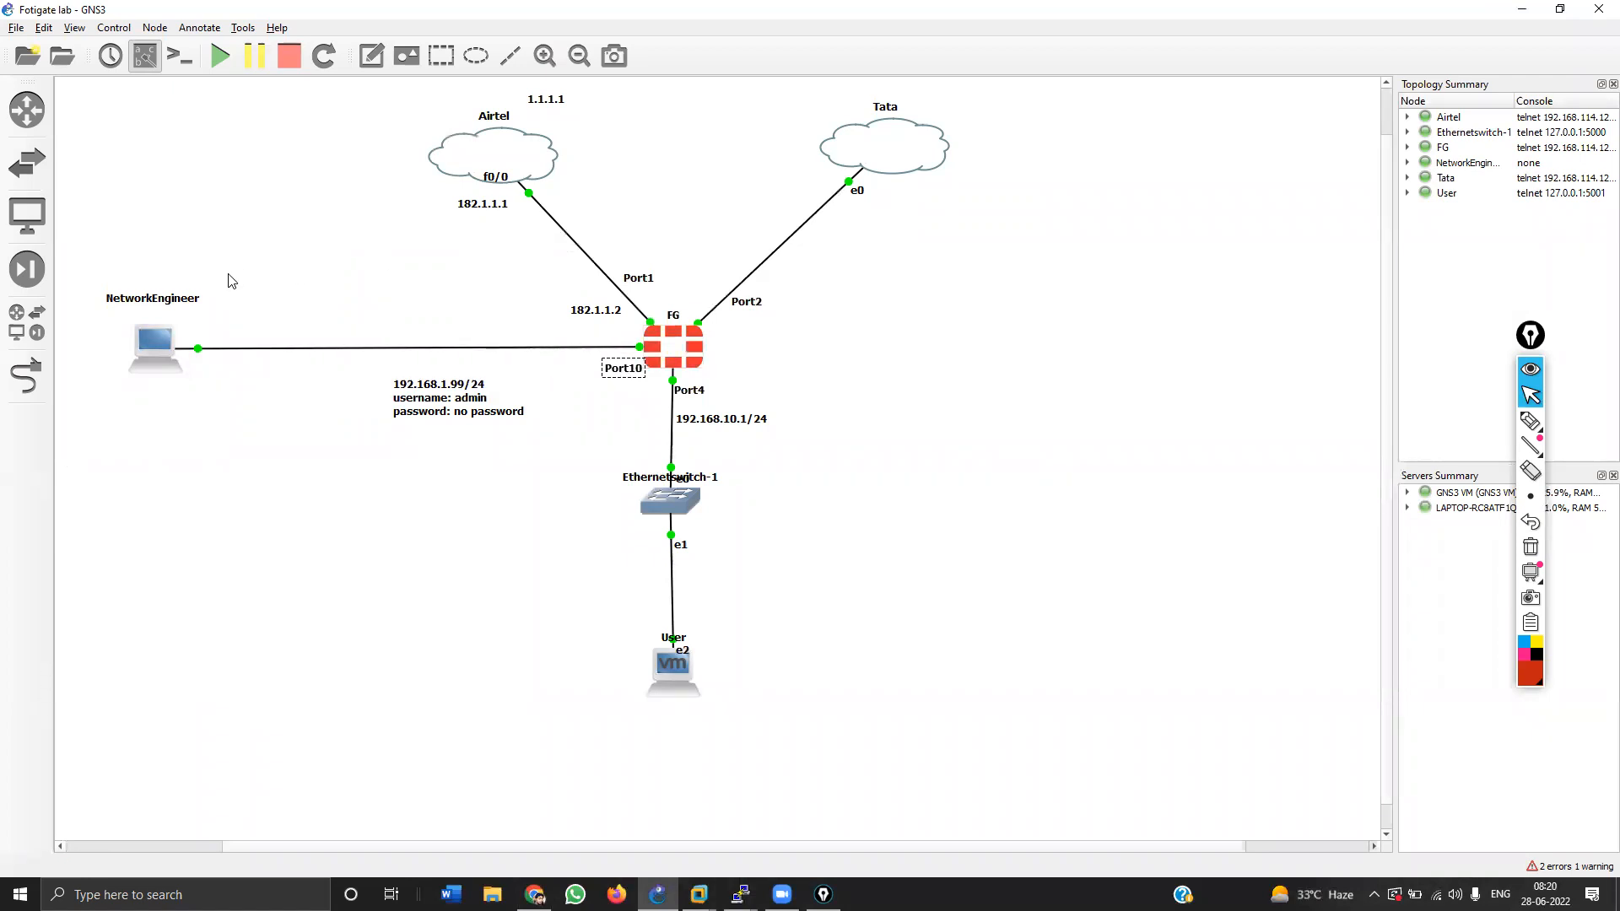
left_click_drag(196, 298, 196, 315)
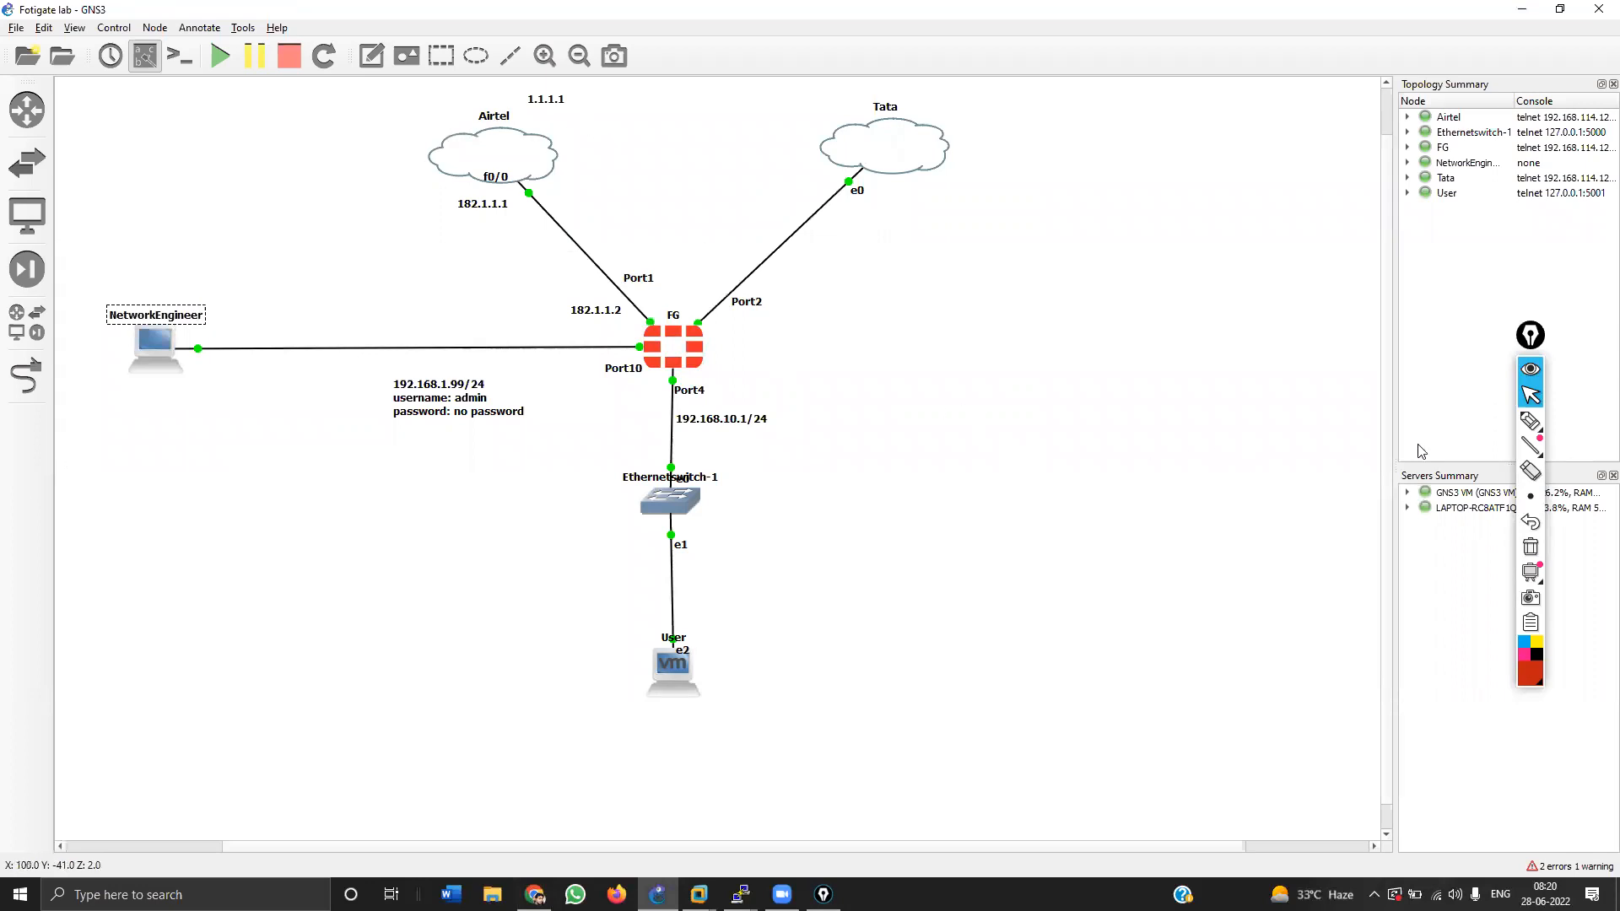
mouse_move(1527, 435)
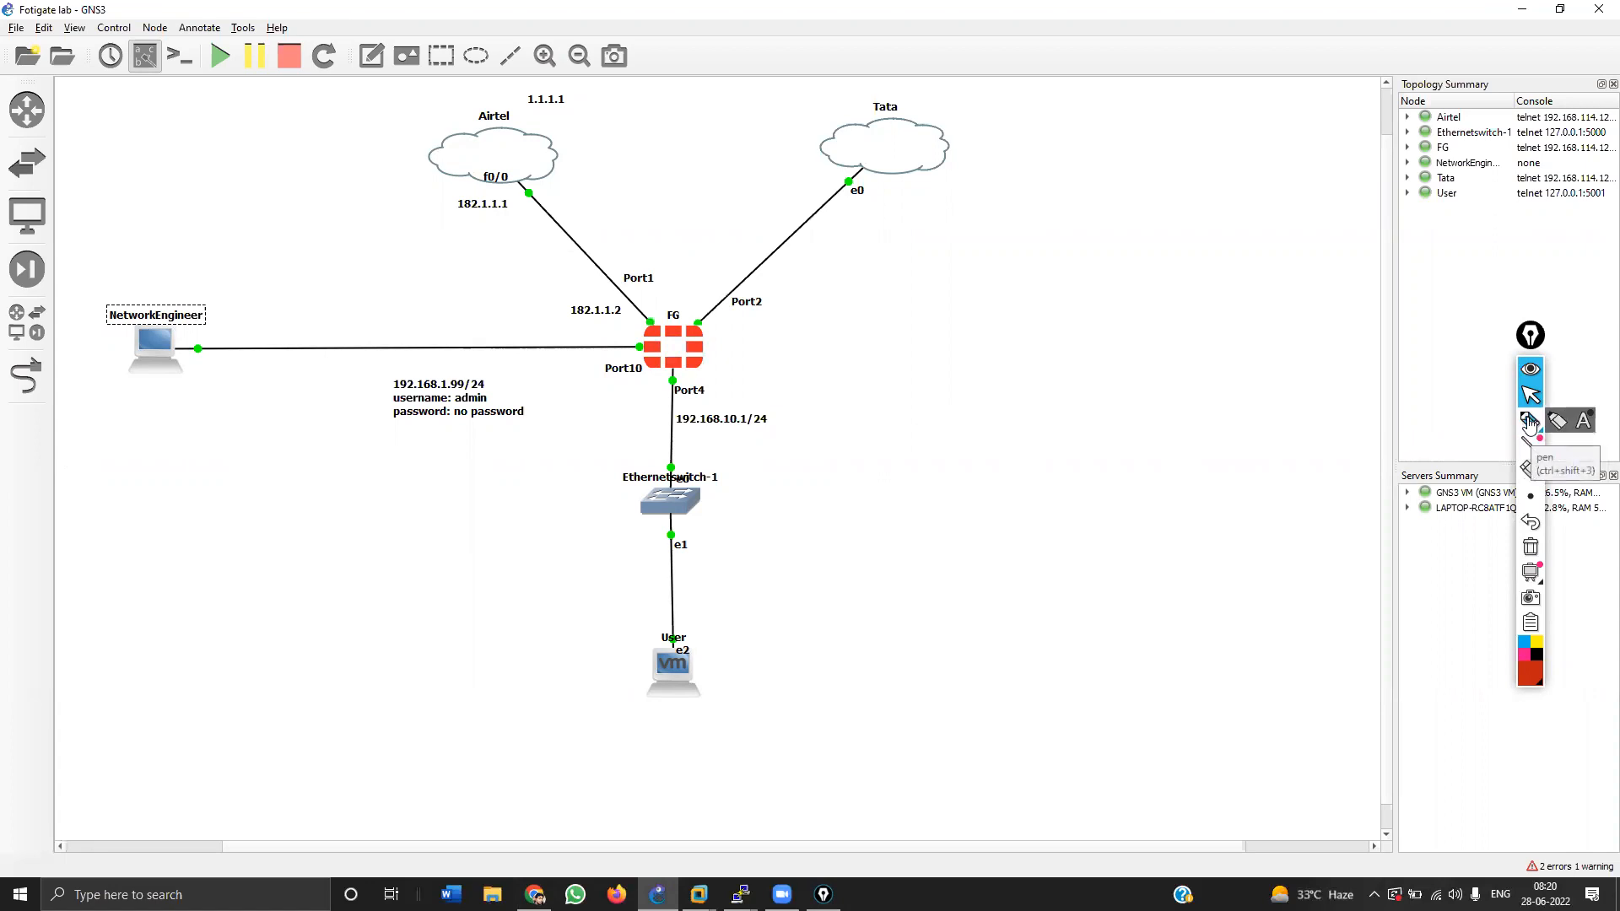
left_click(1528, 422)
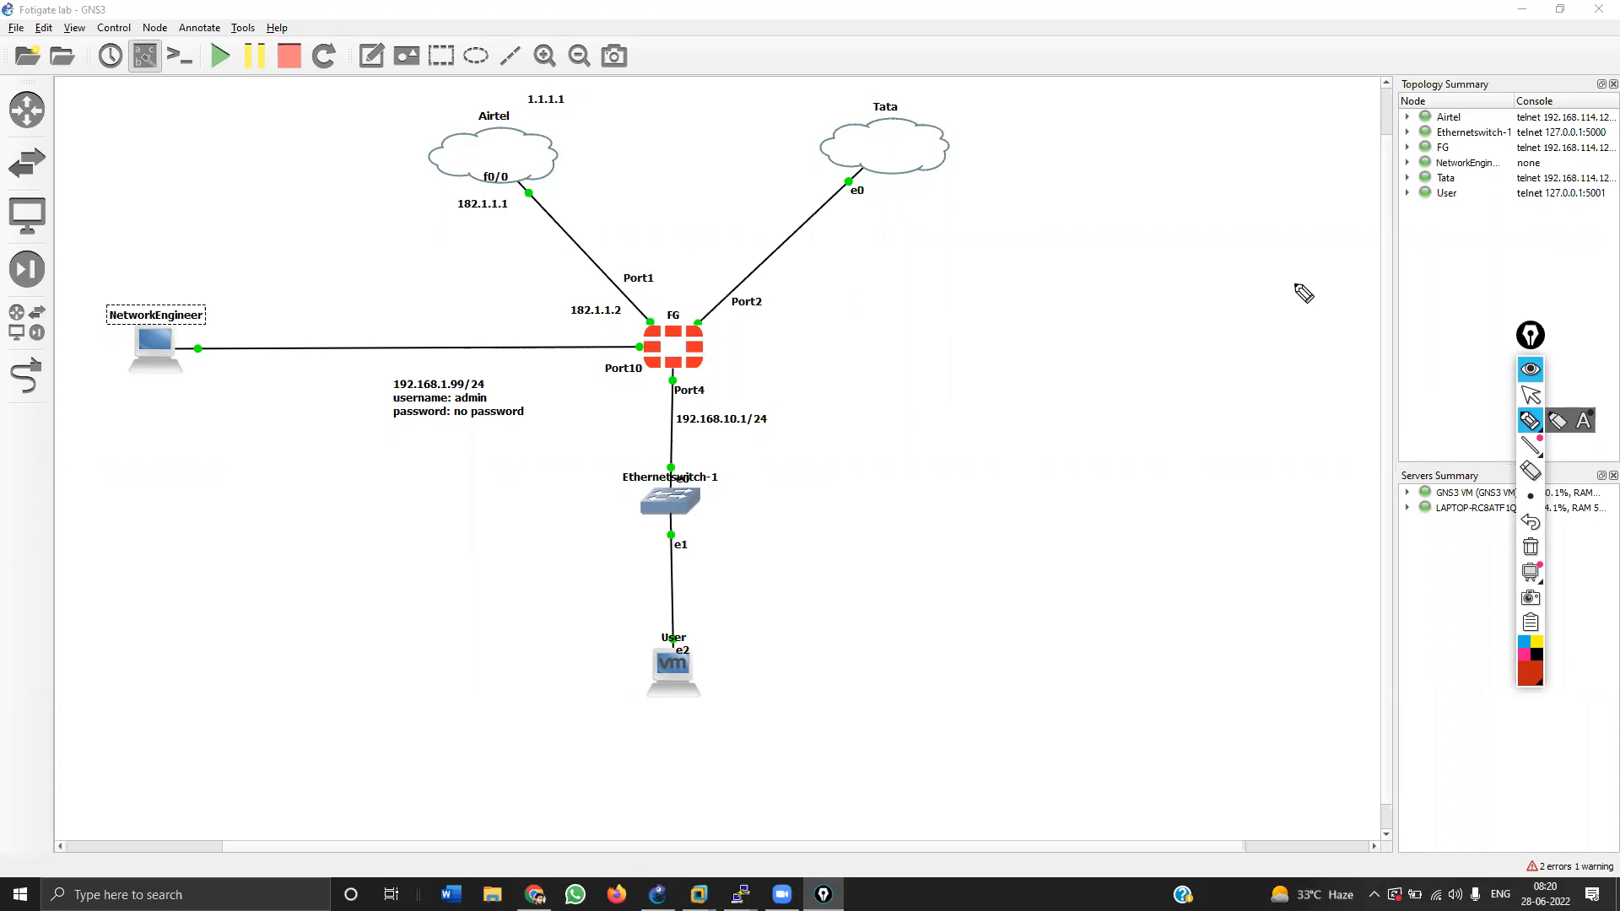
left_click(1529, 394)
left_click(535, 894)
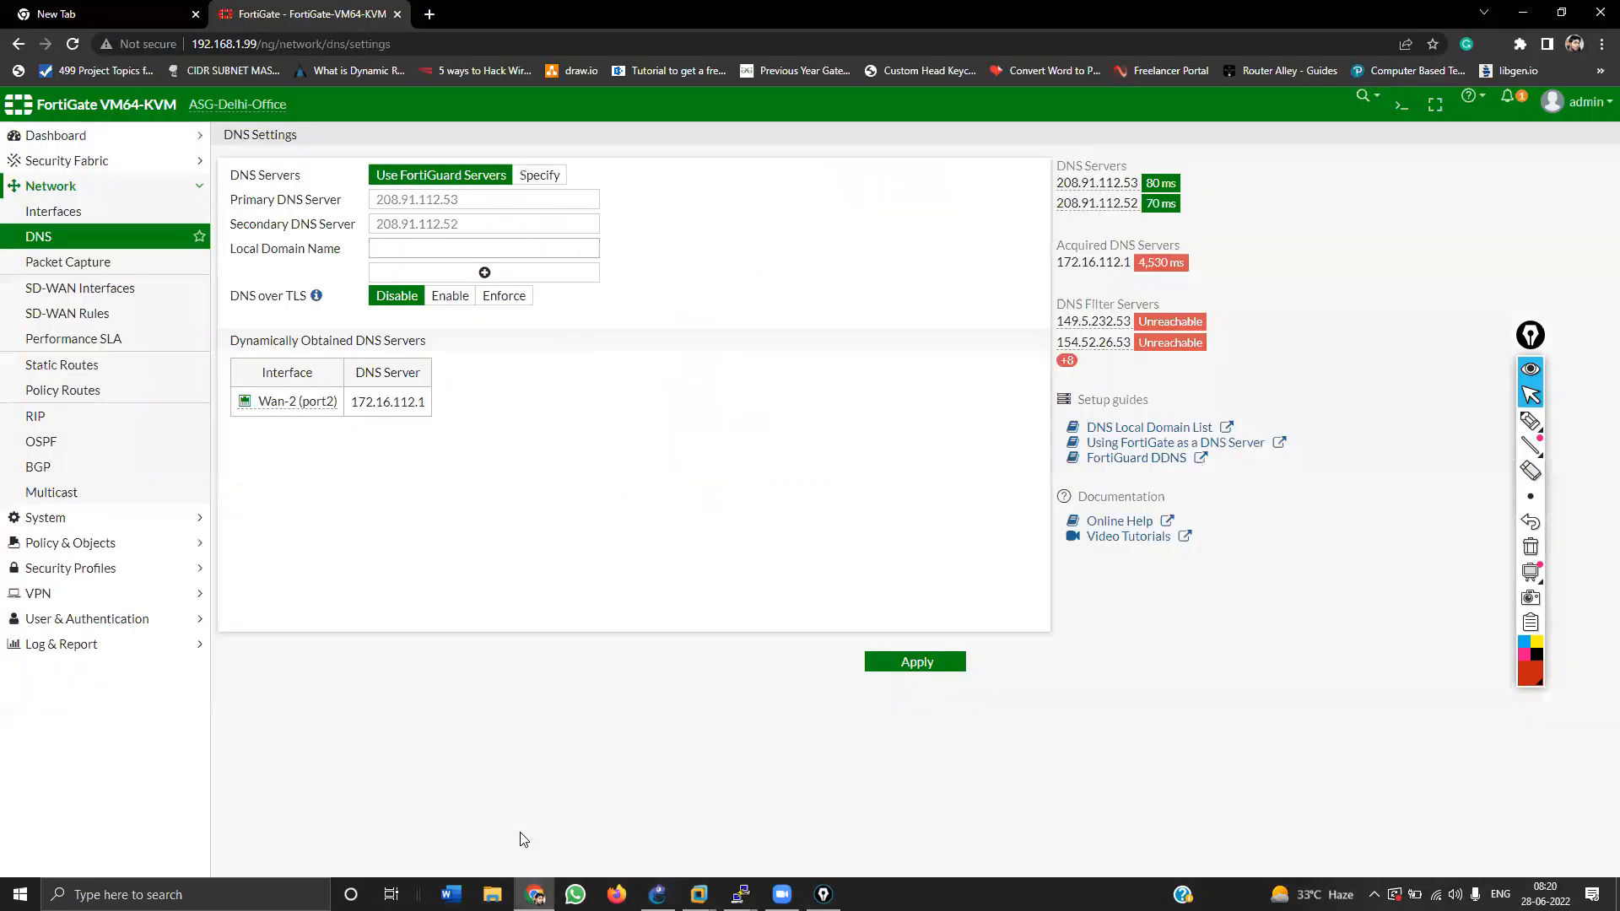
Step: Search Google Images for 'fortigate 100 e model' in a new tab
key("ctrl+t")
type("for")
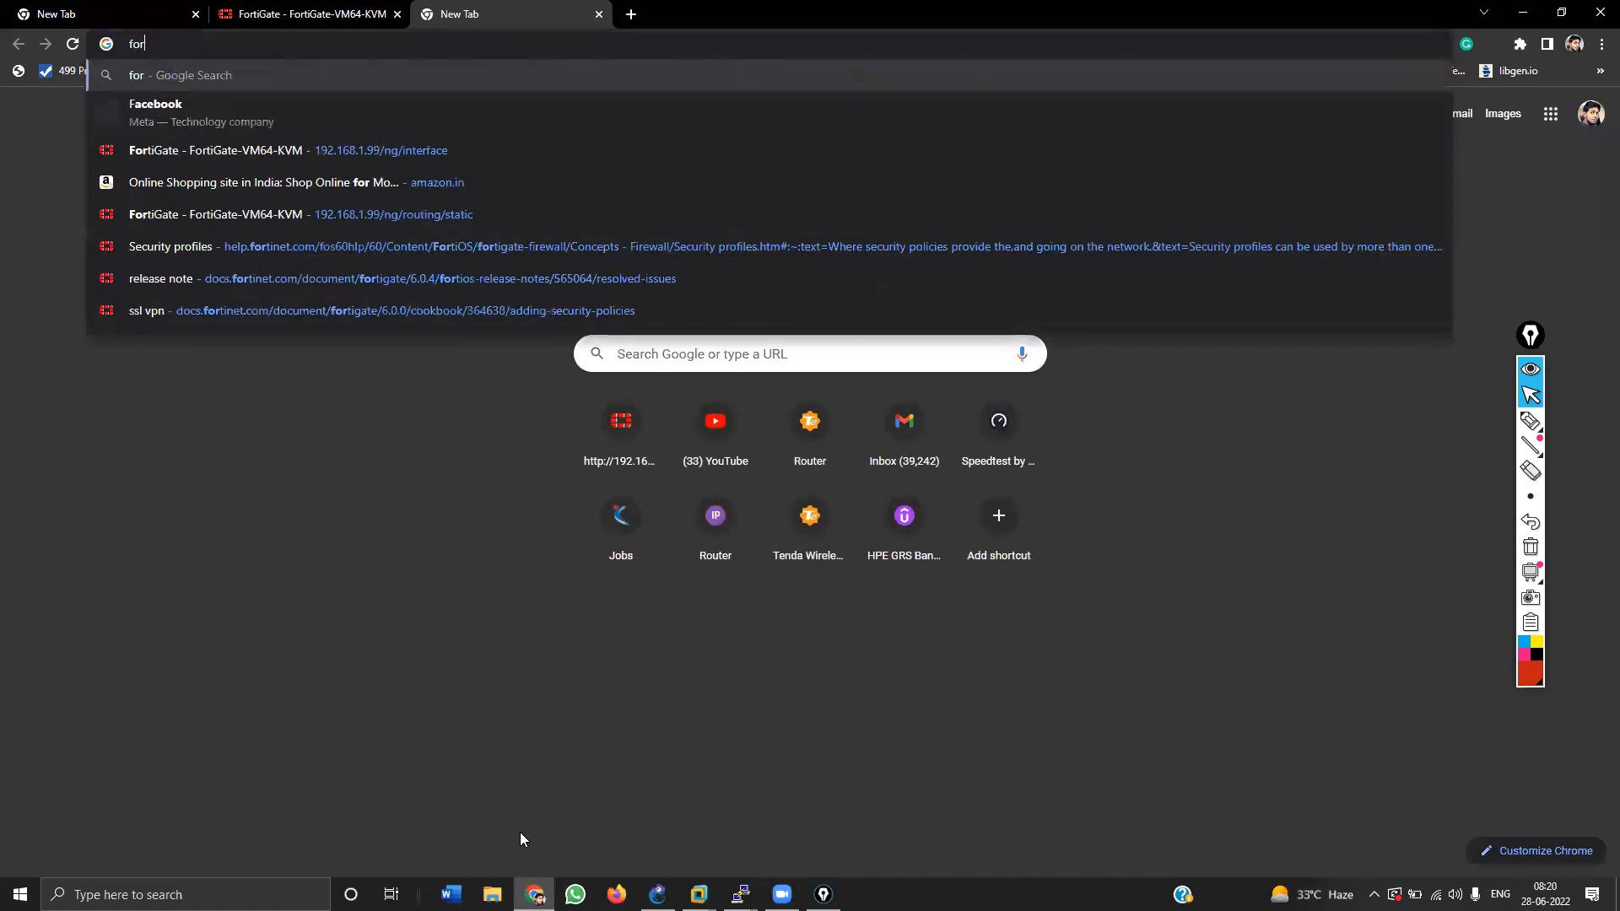
type("tigate 100 e ")
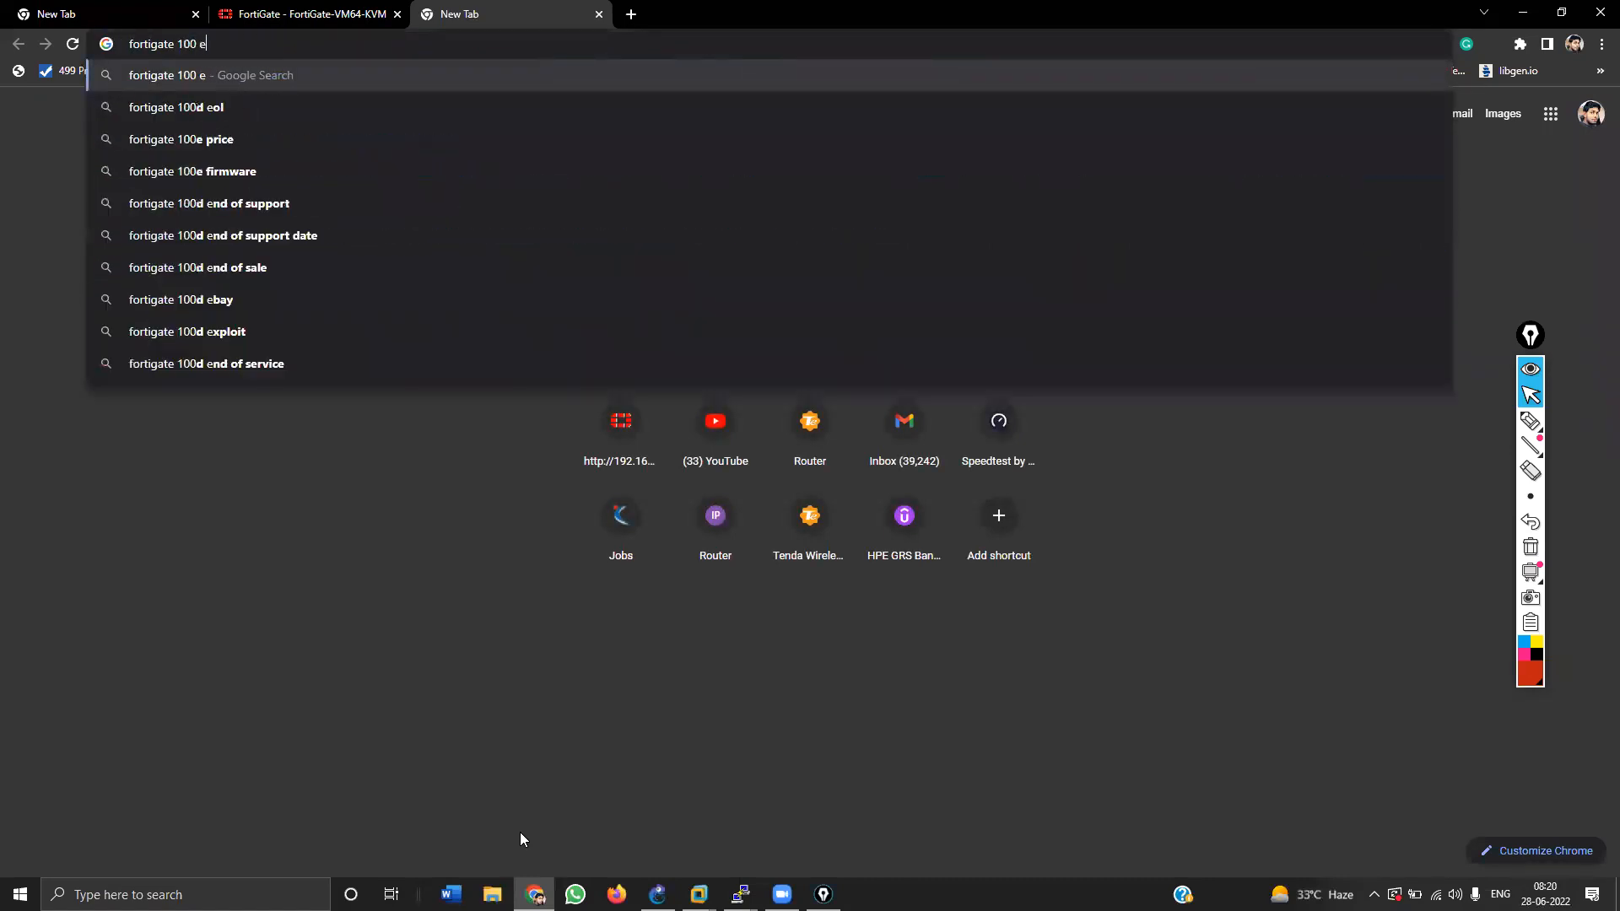
type("model")
key("Return")
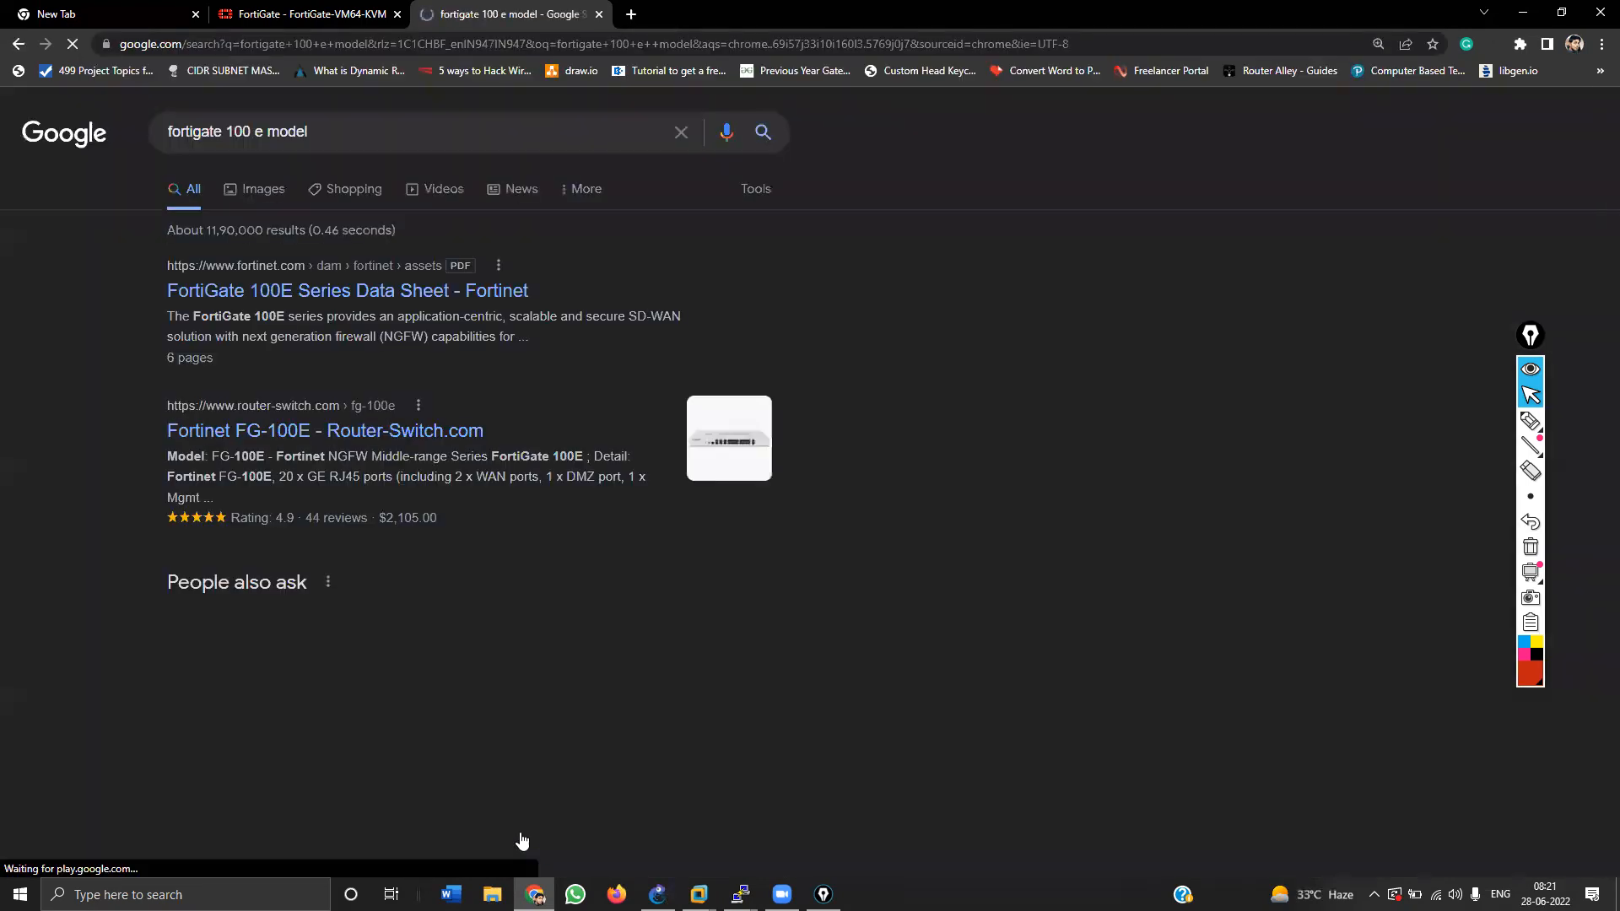
left_click(245, 193)
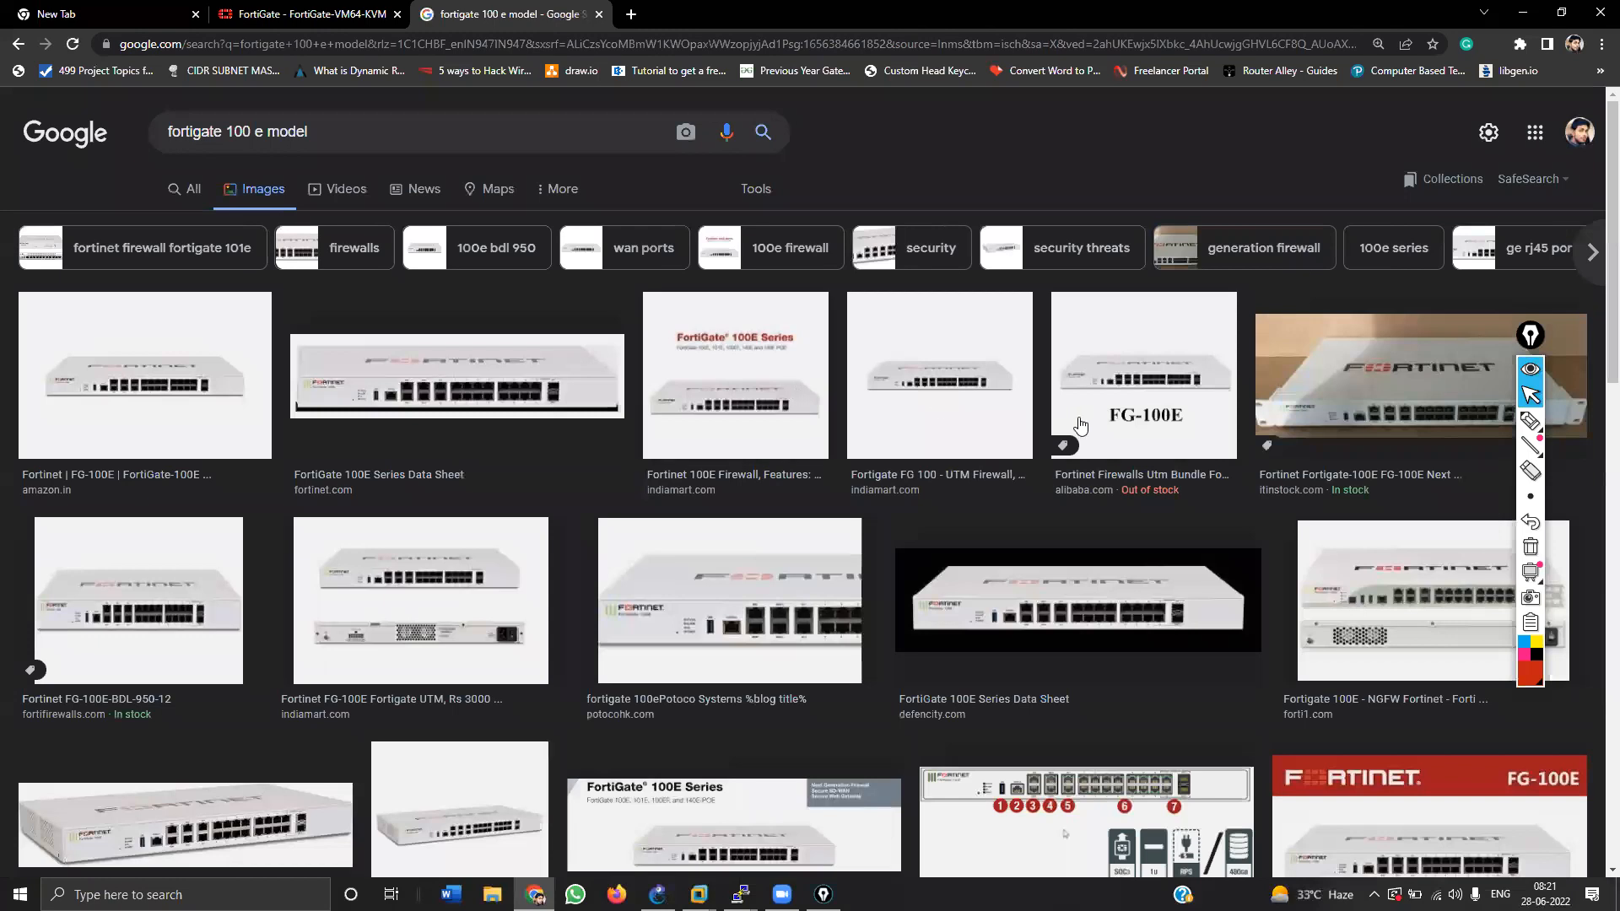
Step: Preview the fortinet.com FortiGate 100E Series Data Sheet image and choose Save image as
left_click(122, 371)
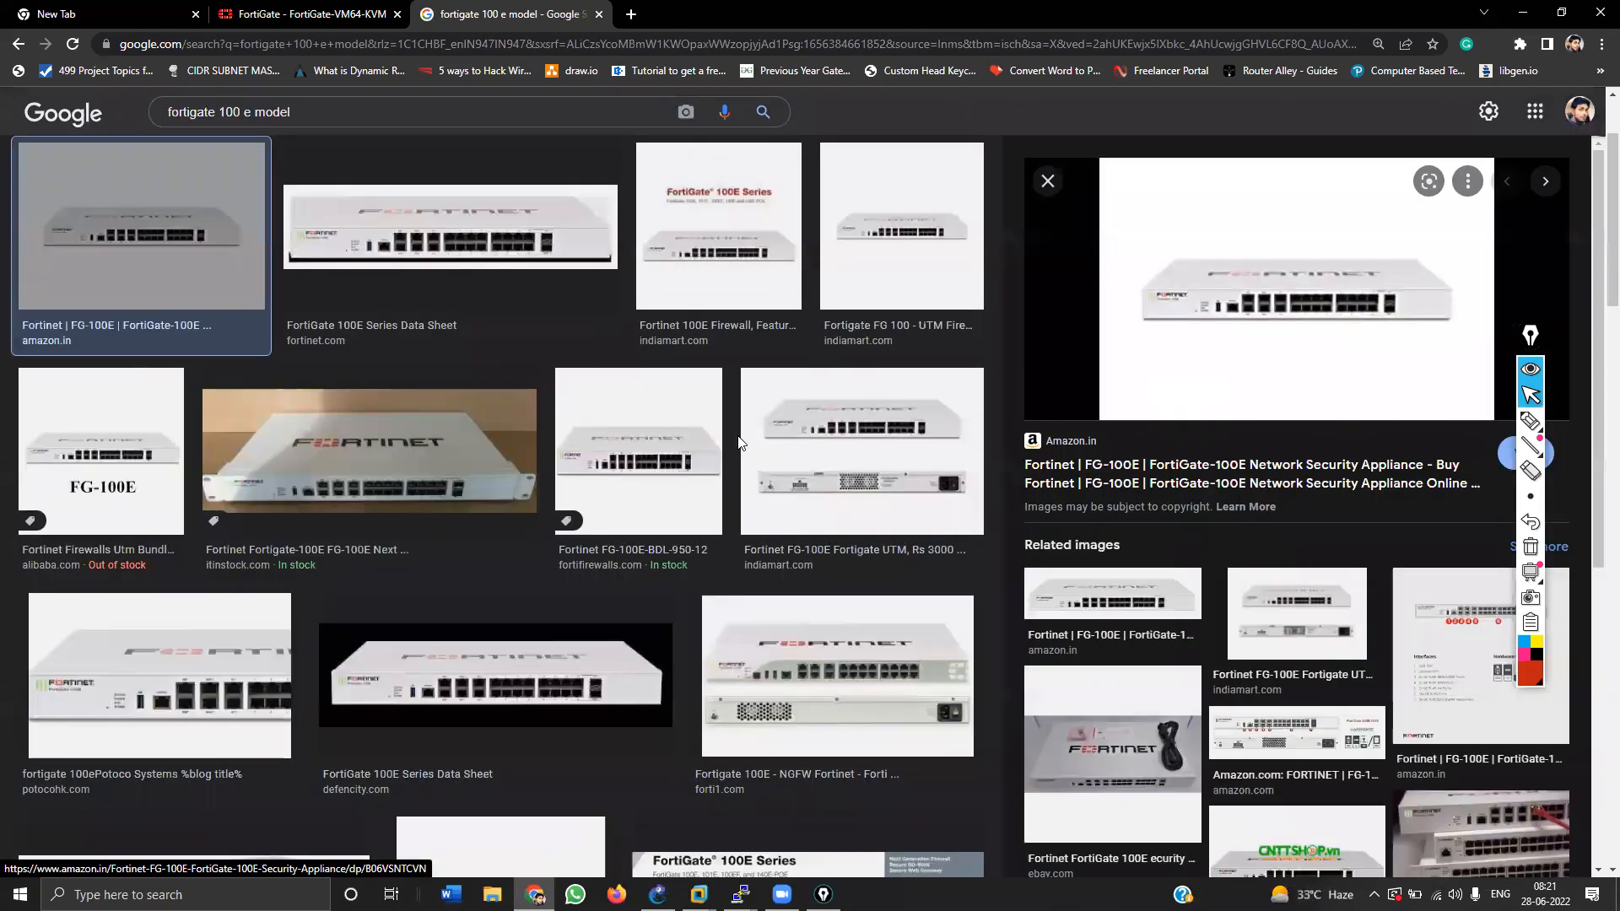
left_click(477, 182)
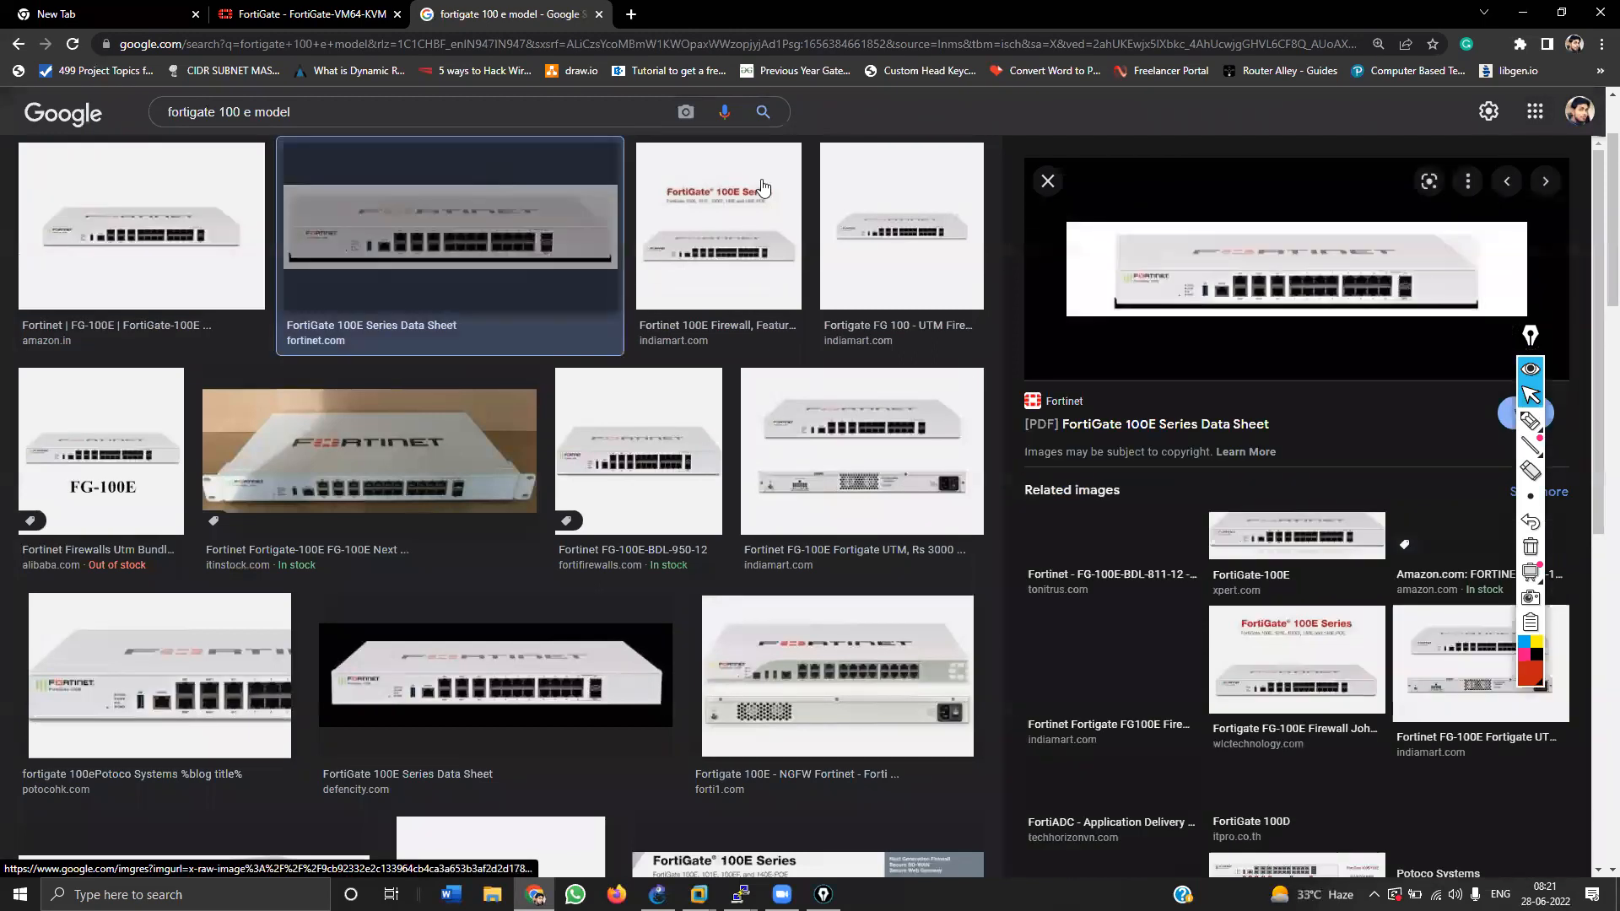
right_click(1244, 273)
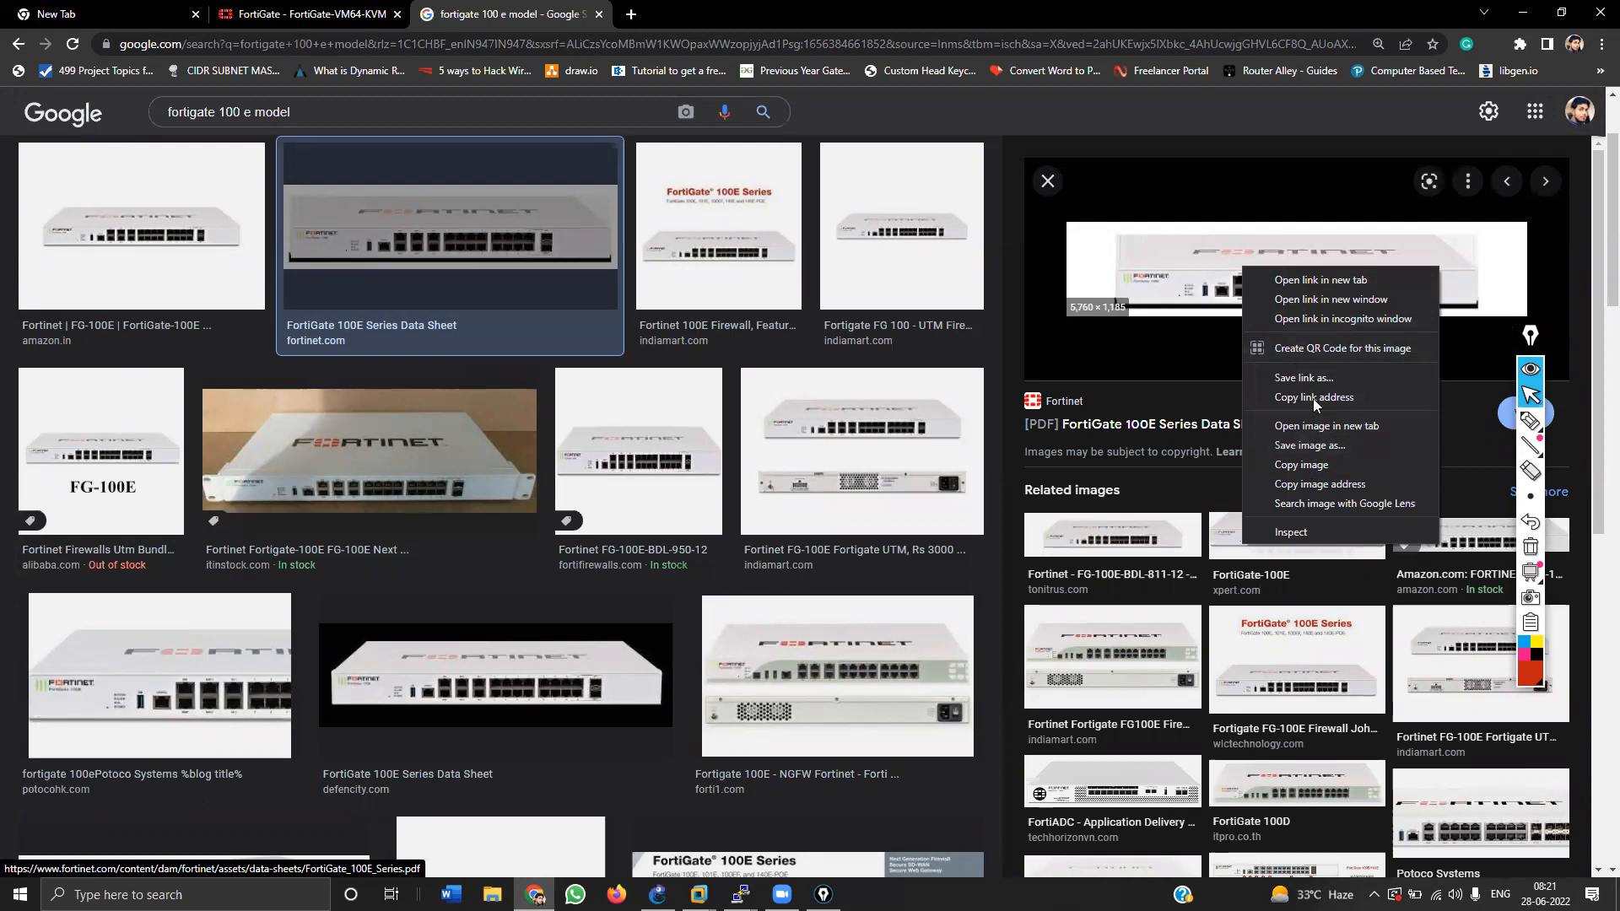
left_click(1310, 445)
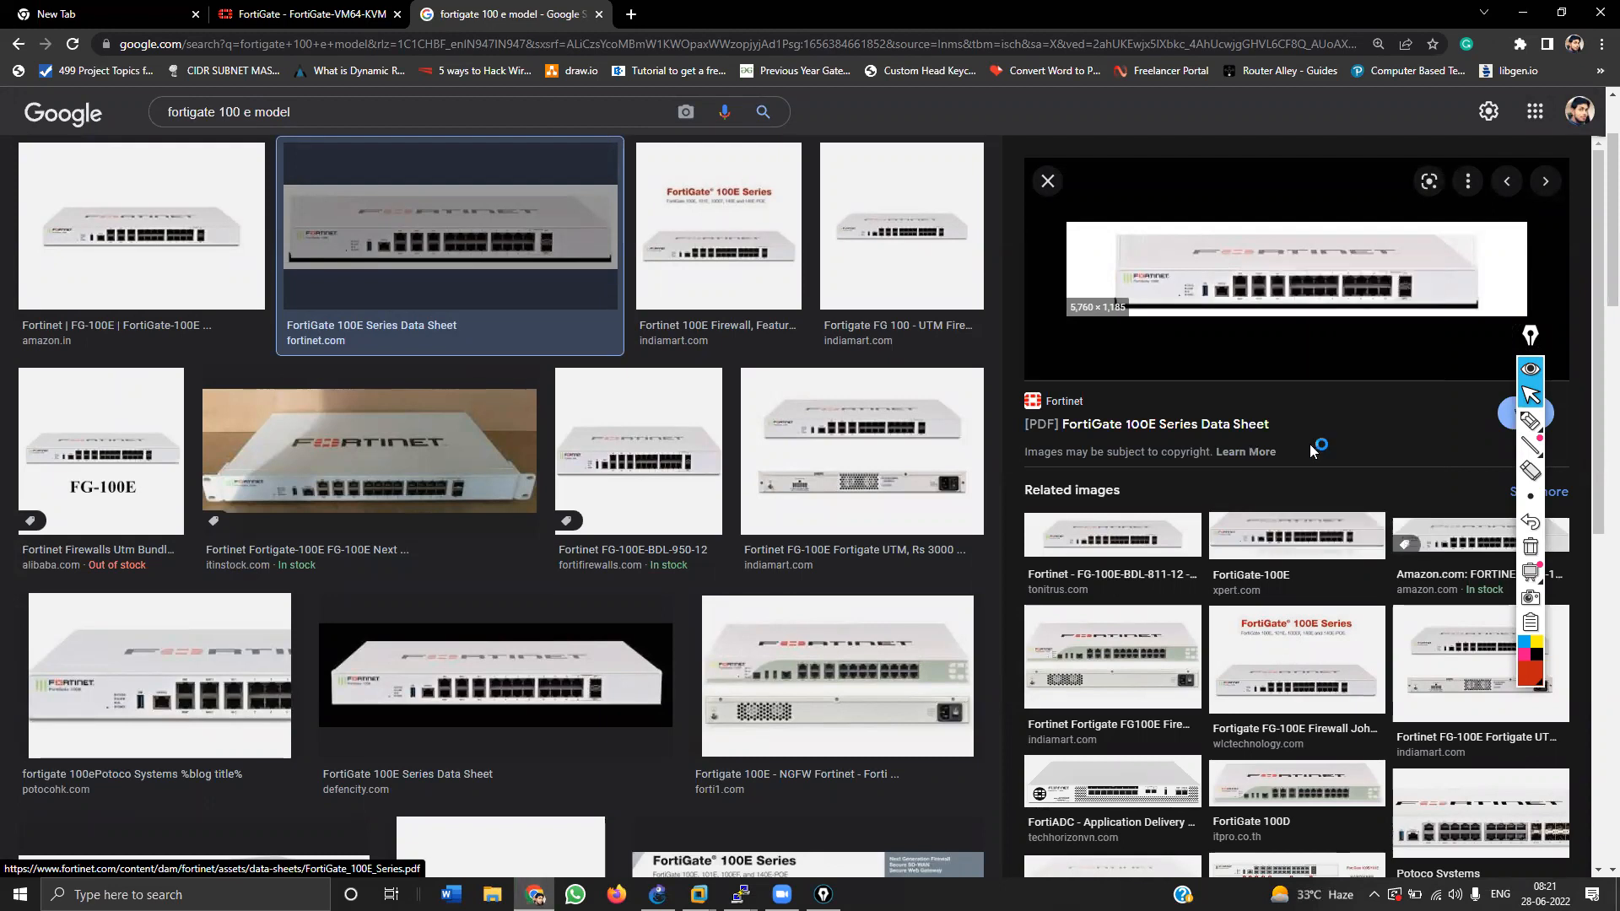
Step: Save the image as 4.jpg, preview the potocohk.com result, and view 4.jpg in Photos
type("4")
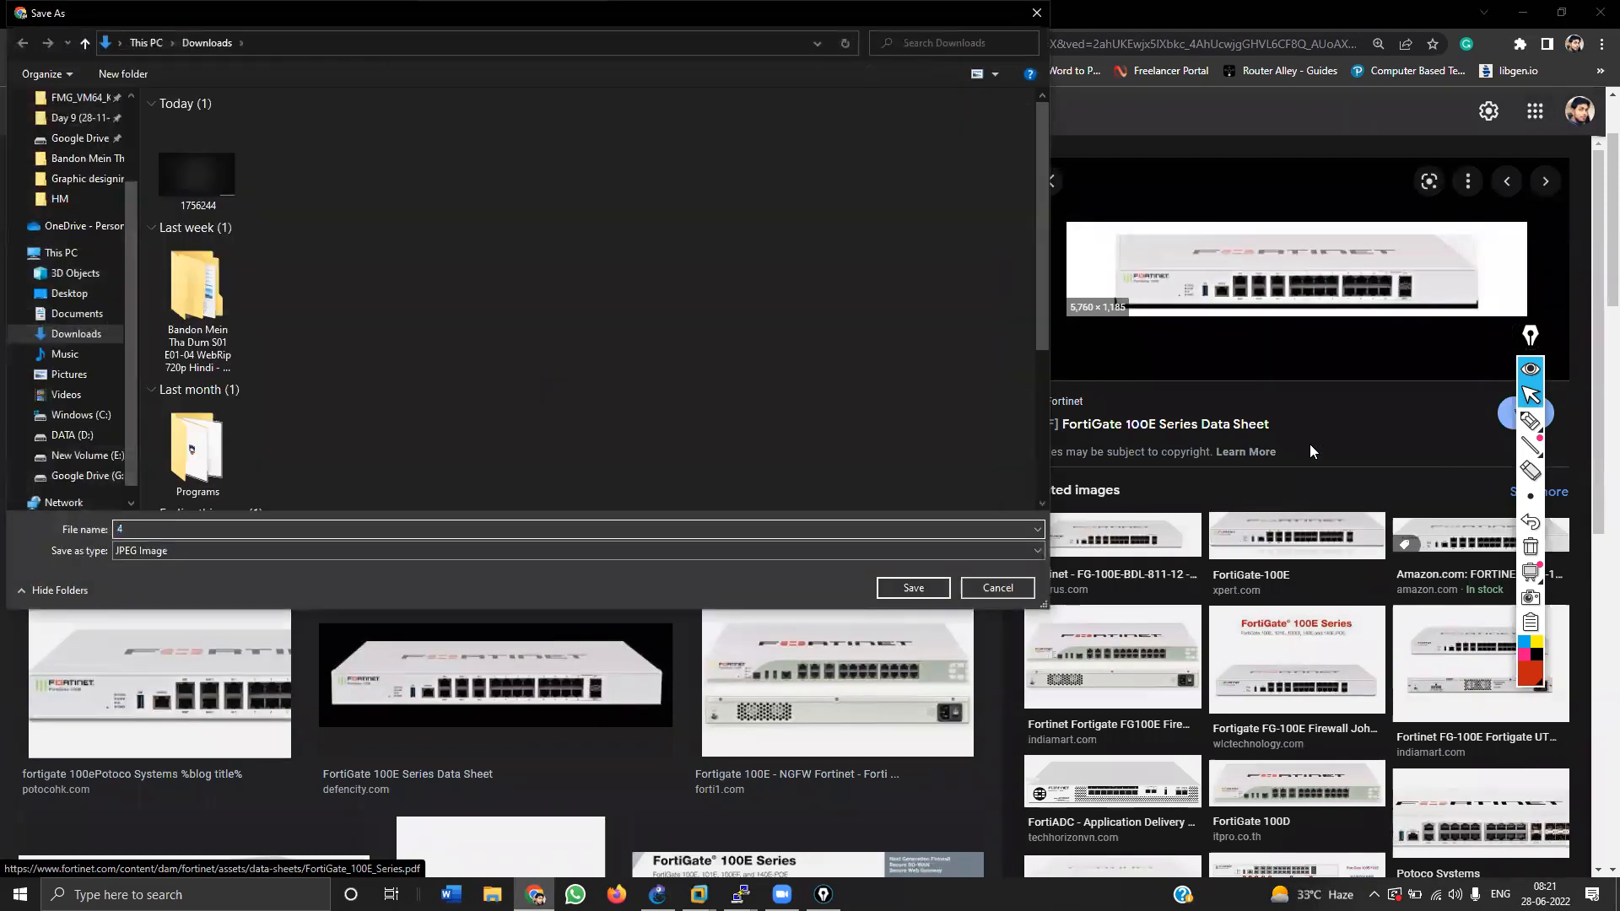
key("Return")
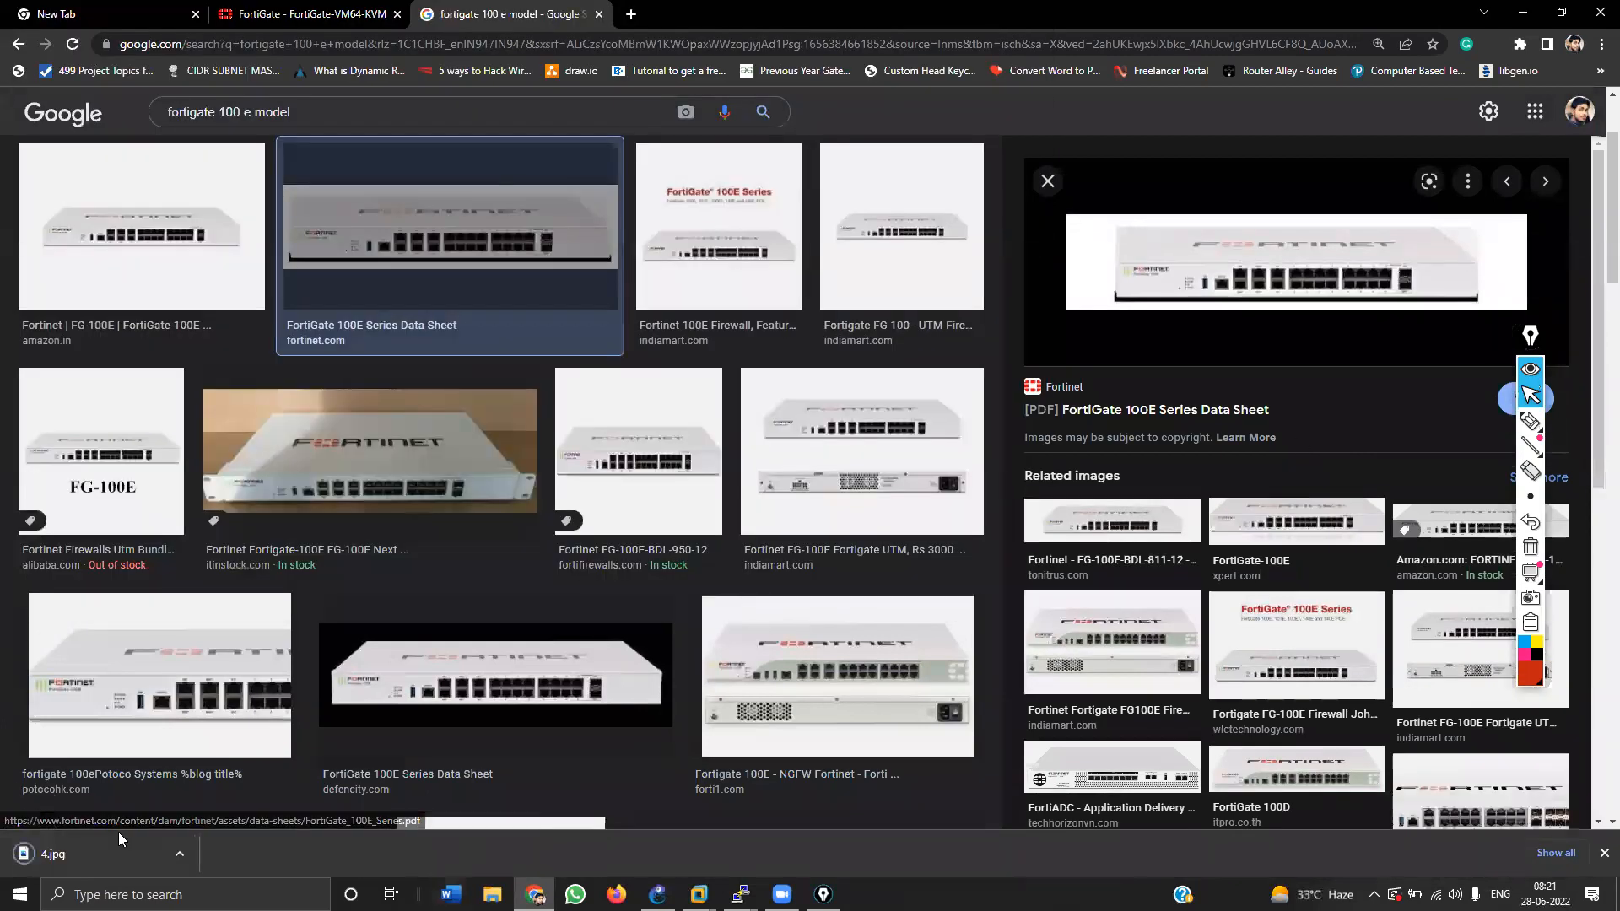
left_click(192, 707)
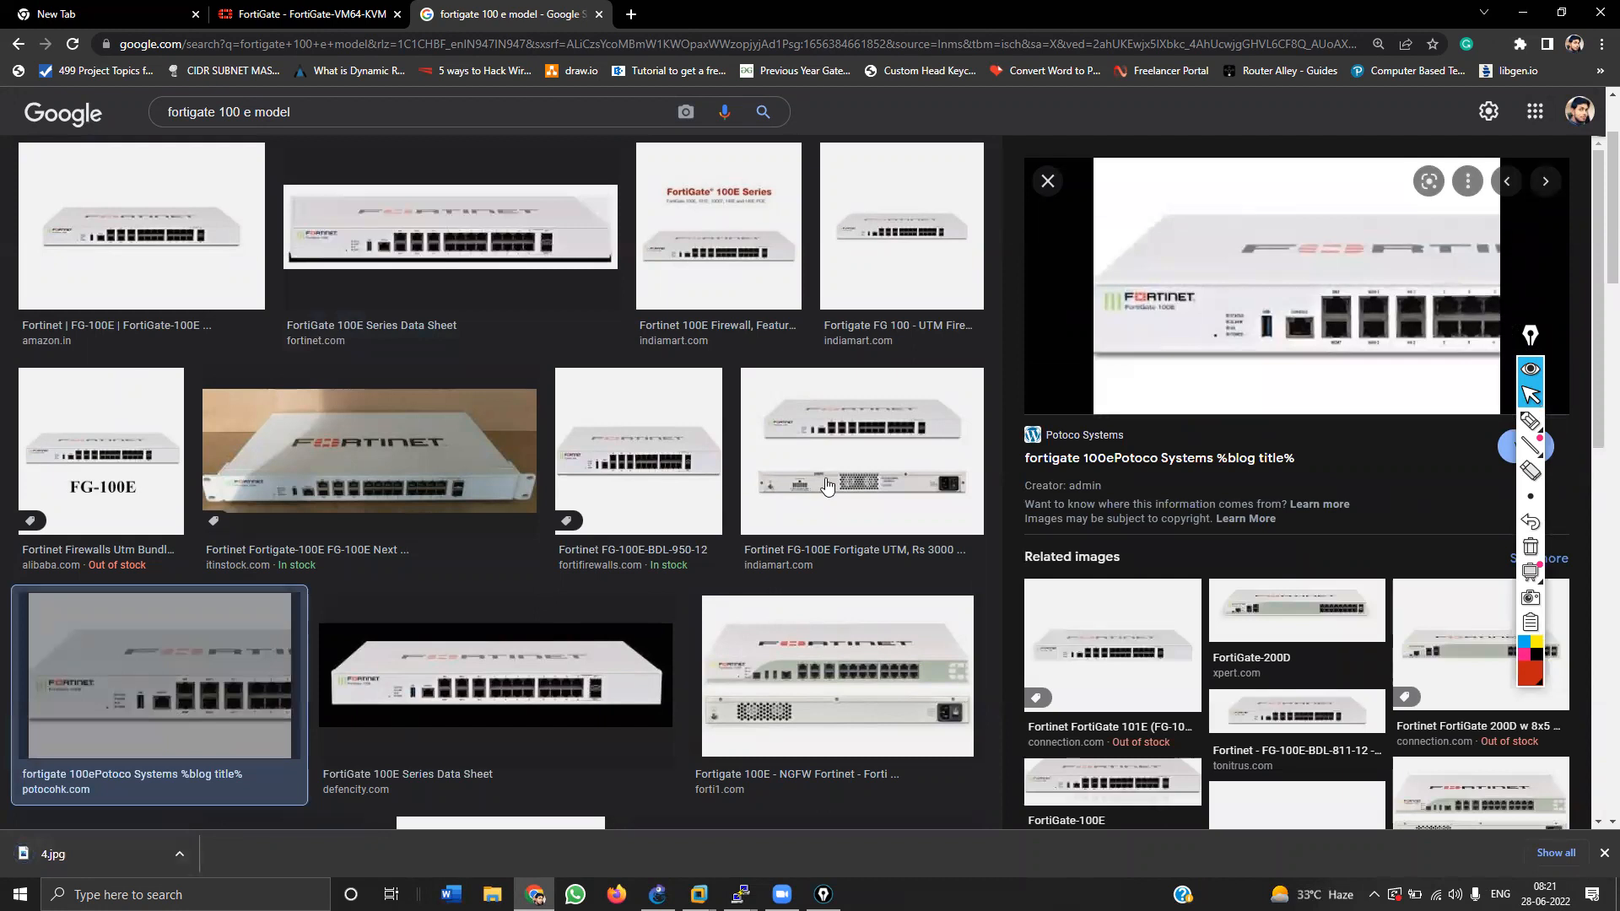
left_click(93, 854)
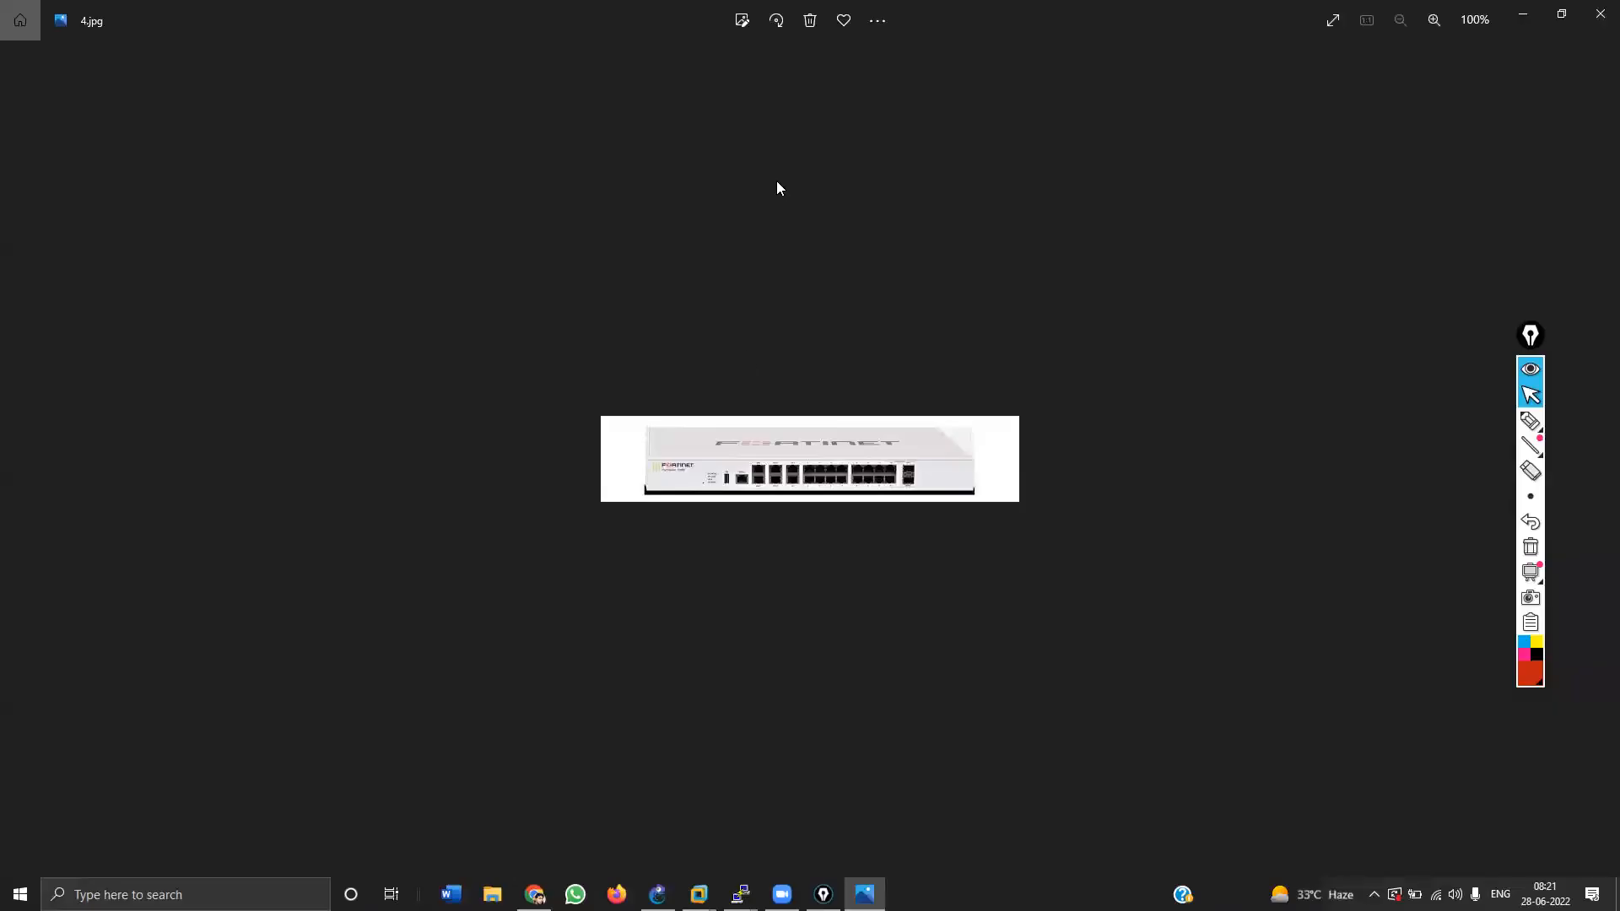
left_click(1600, 14)
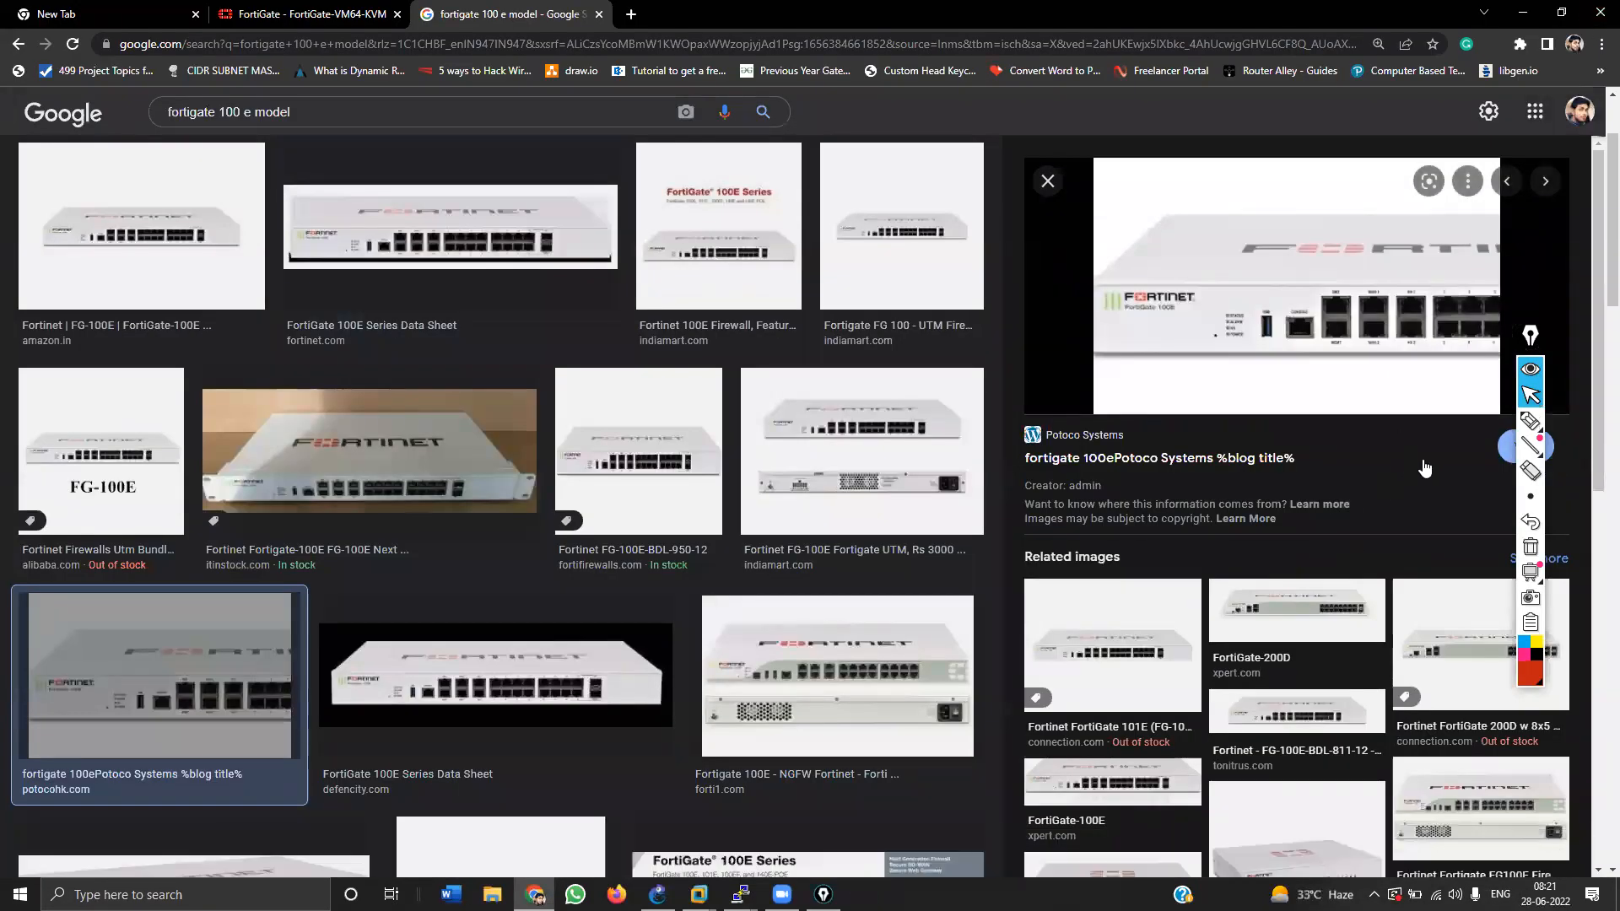
Step: Mark the FG-100E management port with a red arrow and 'mgmt', clear it, then return to FortiGate
left_click(1530, 420)
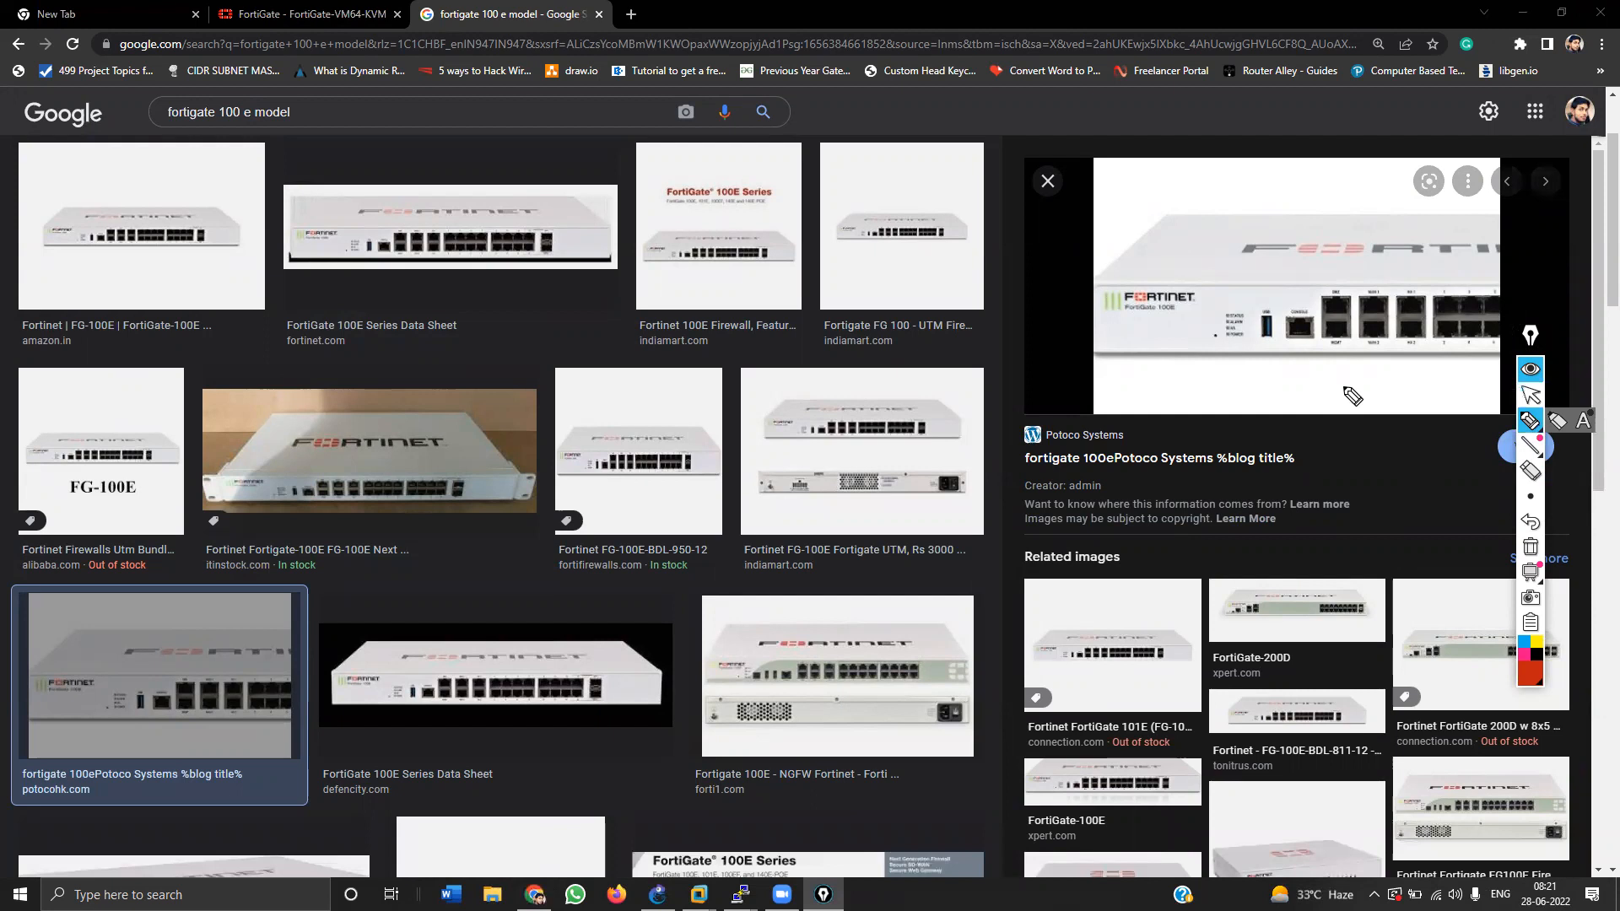
left_click_drag(1334, 358, 1331, 354)
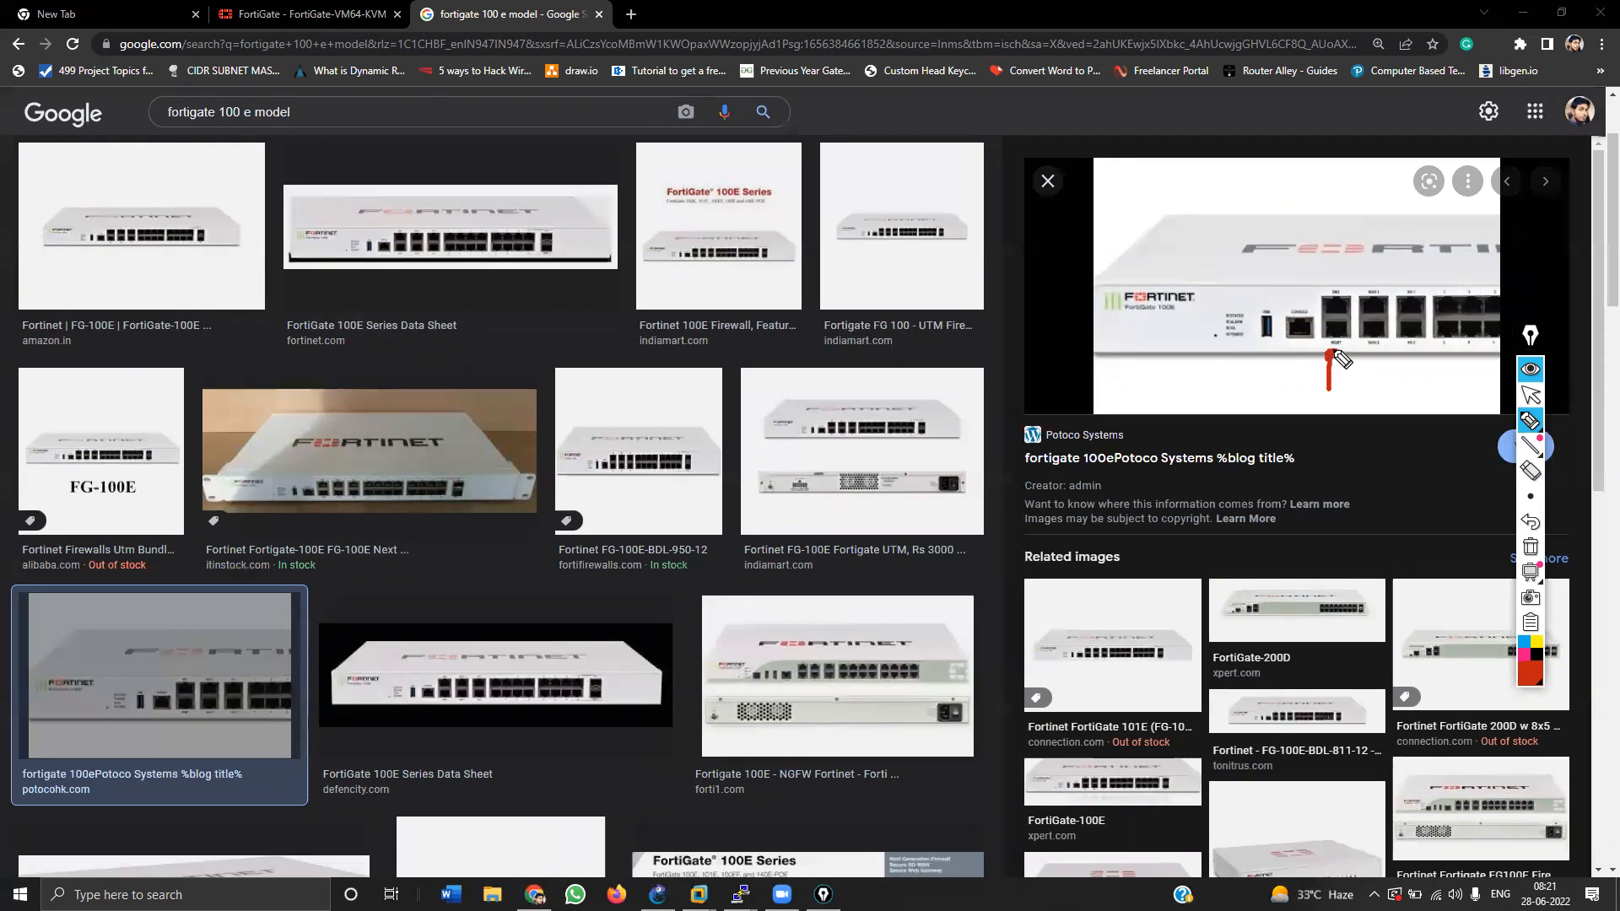
mouse_move(1297, 406)
left_mouse_down()
mouse_move(1373, 398)
mouse_move(1372, 411)
left_mouse_up()
left_click_drag(1361, 402, 1379, 398)
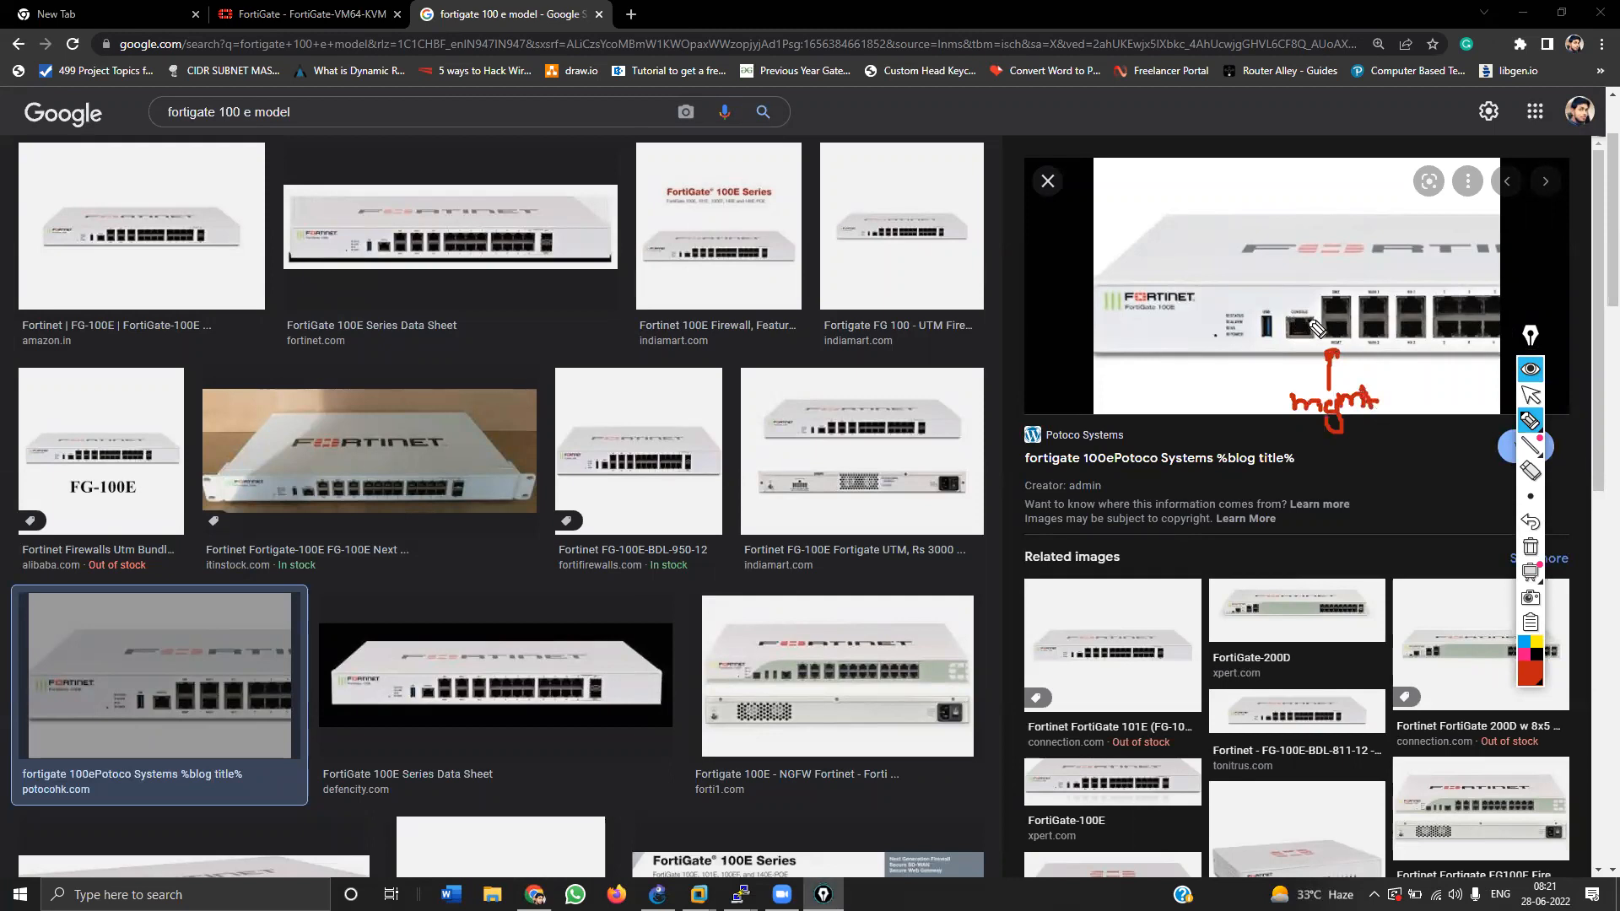
left_click(1530, 546)
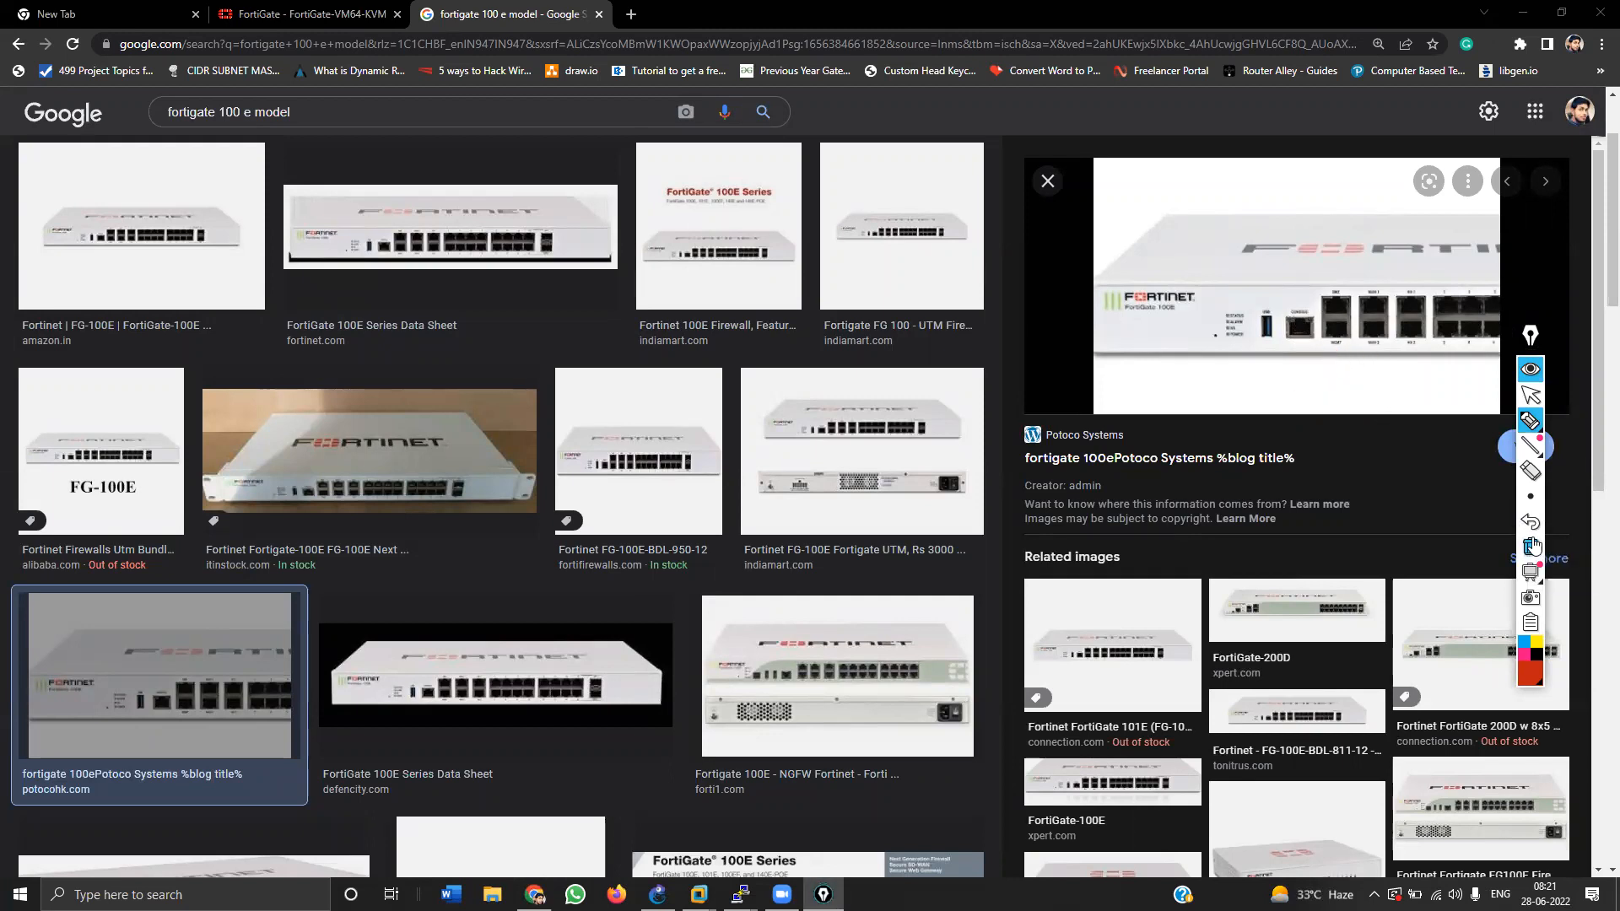
left_click(1531, 395)
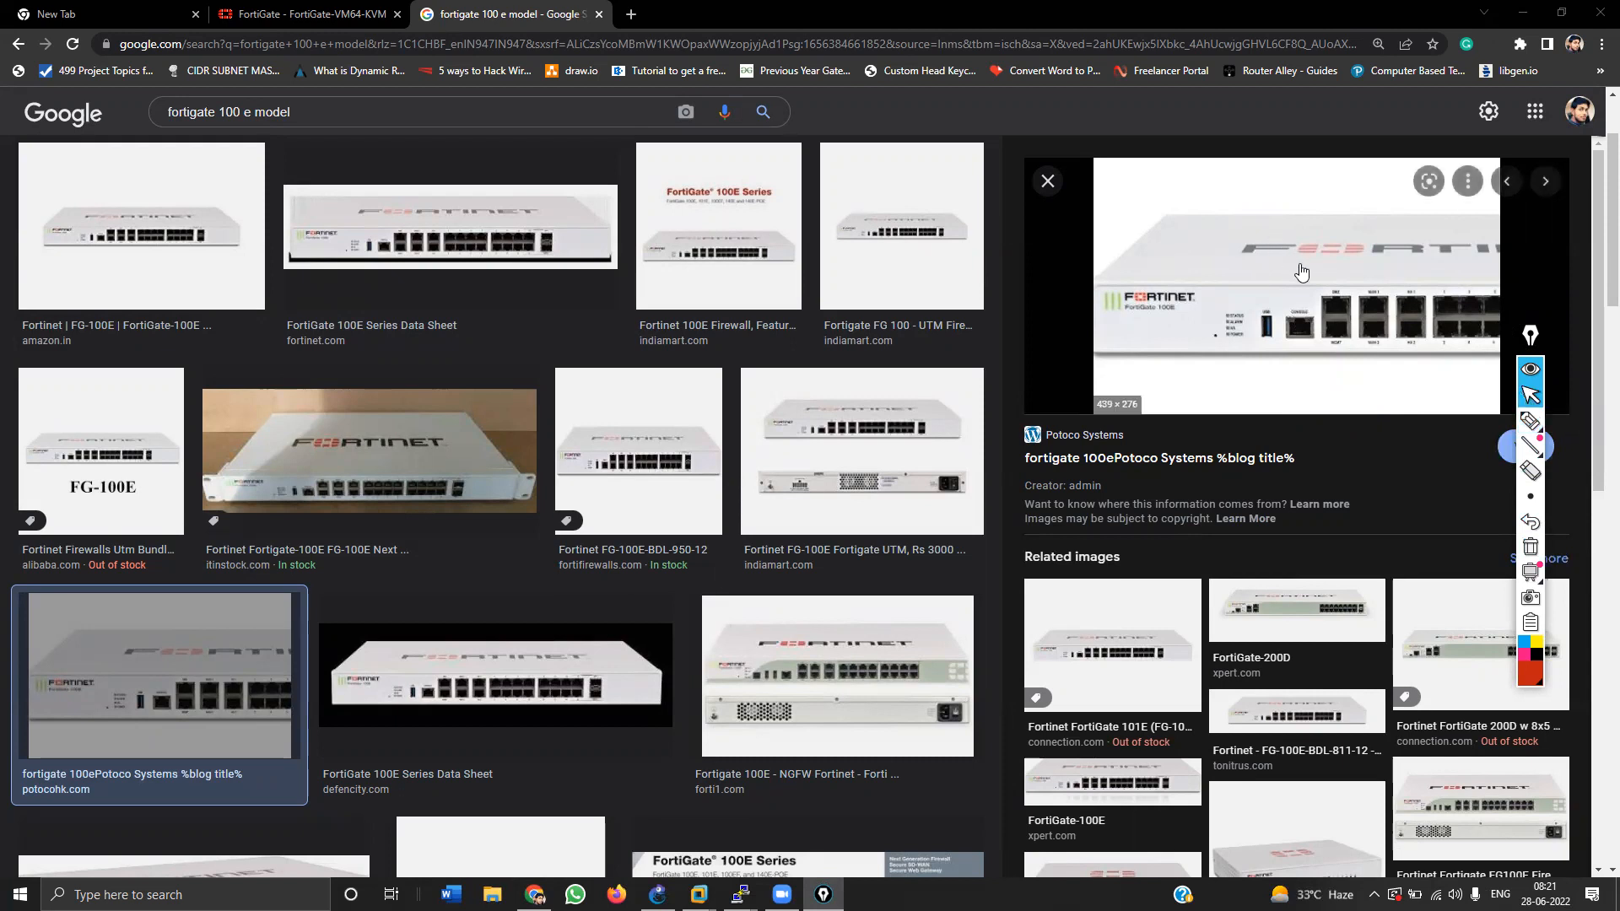
left_click(342, 14)
Step: Tour the Network pages: Packet Capture, SD-WAN Interfaces, SD-WAN Rules and Policy Routes
left_click(116, 262)
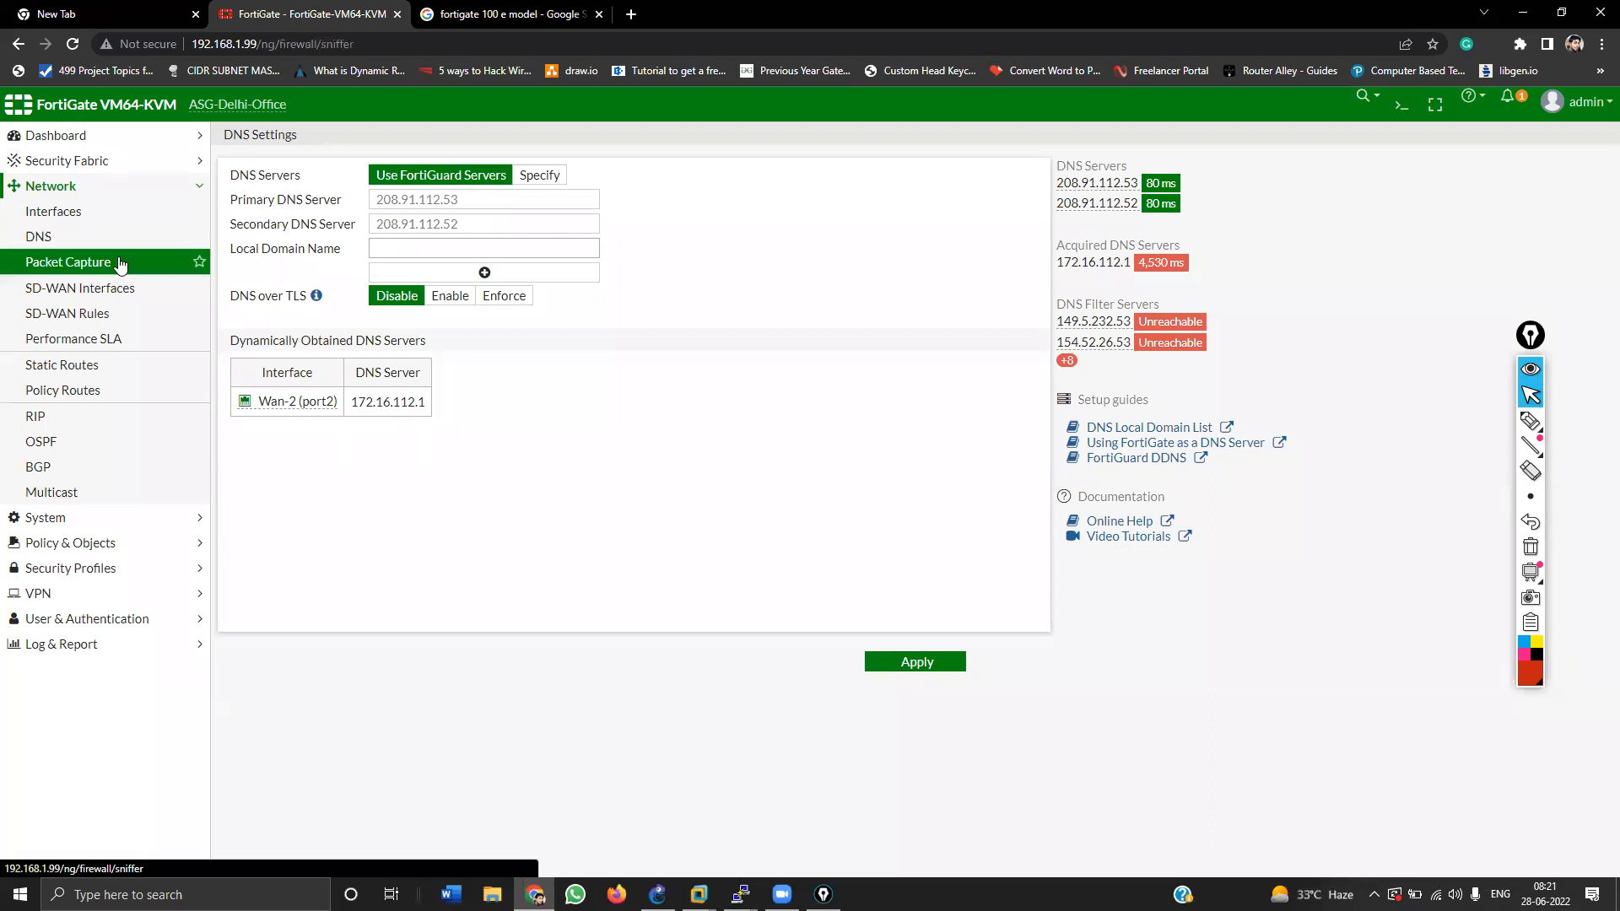
left_click(105, 290)
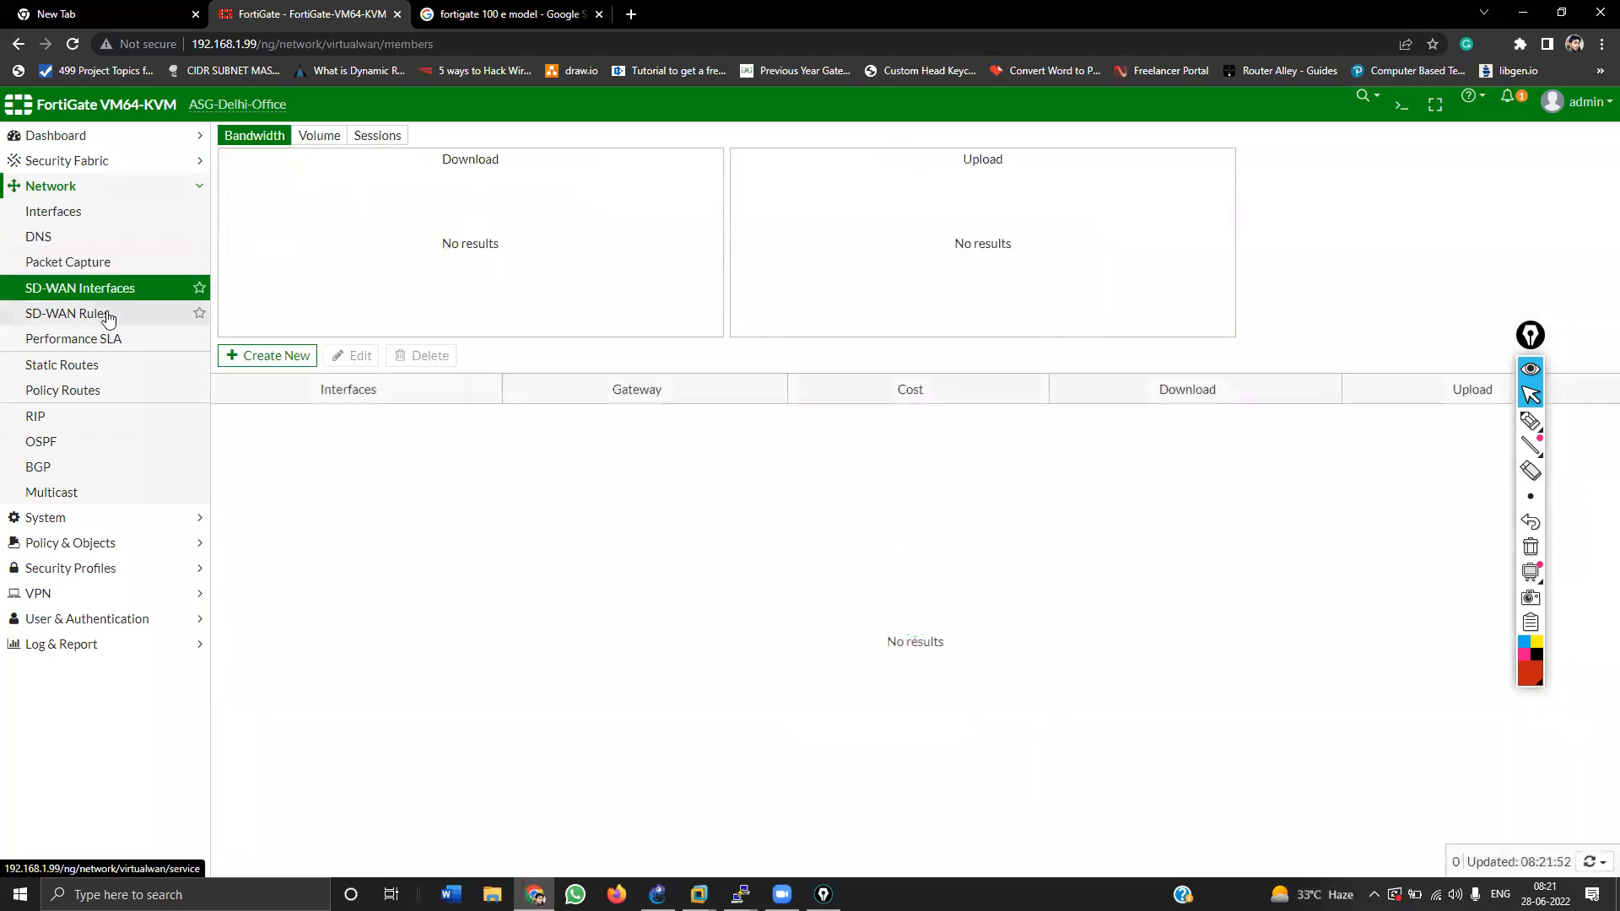
left_click(99, 316)
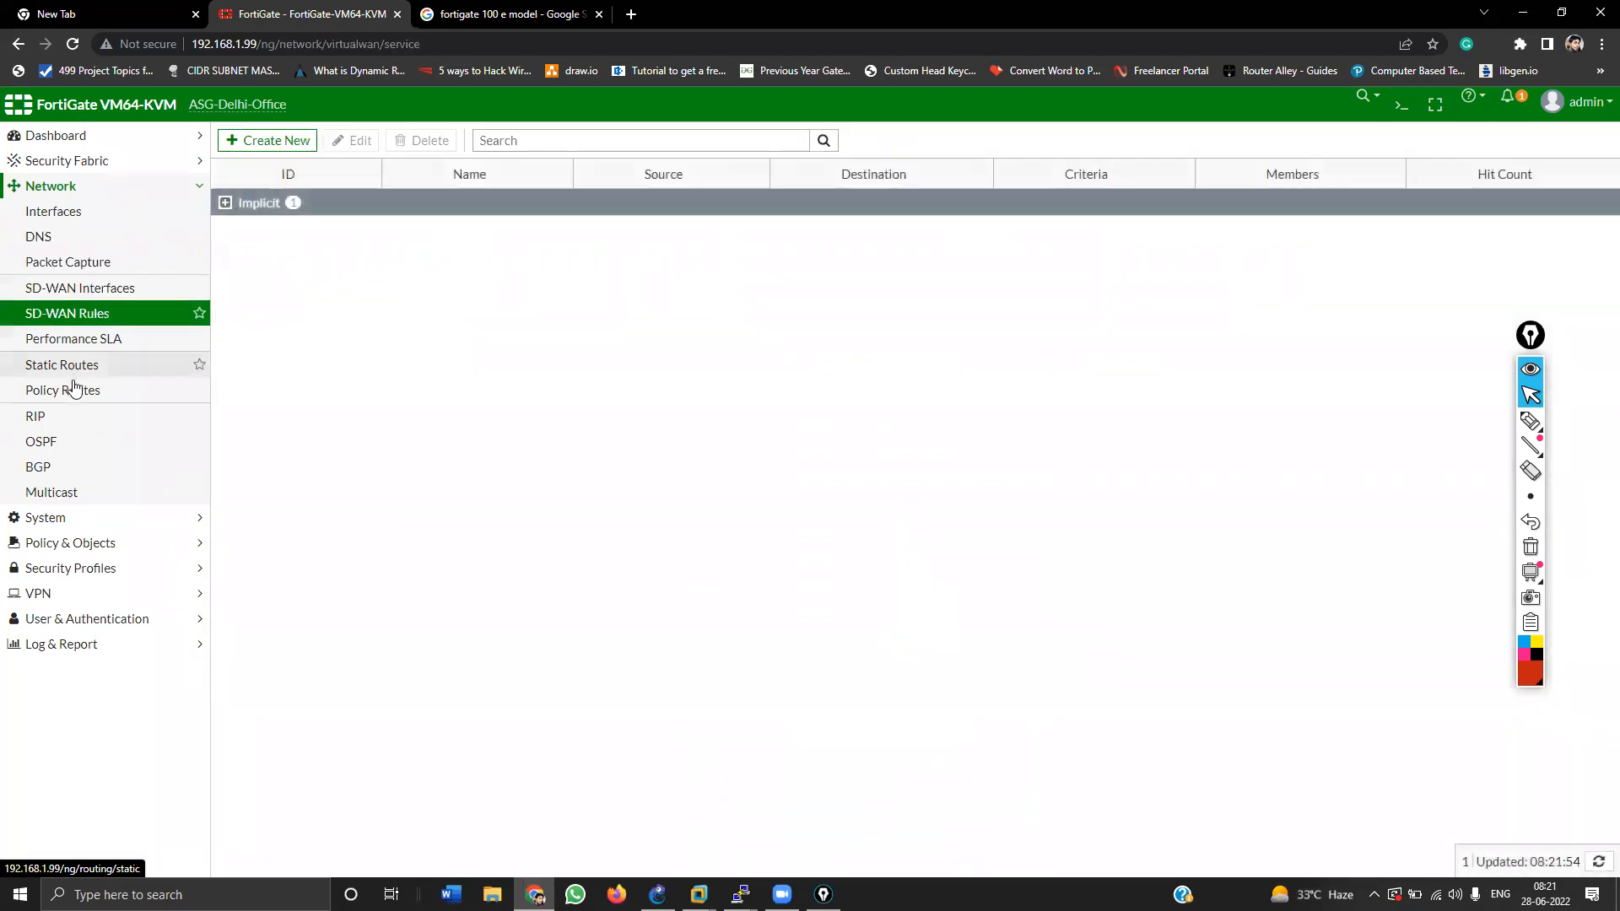
left_click(76, 390)
Step: Expand Policy & Objects and VPN, then view AntiVirus, Web Filter, DNS Filter and Application Signatures
left_click(65, 546)
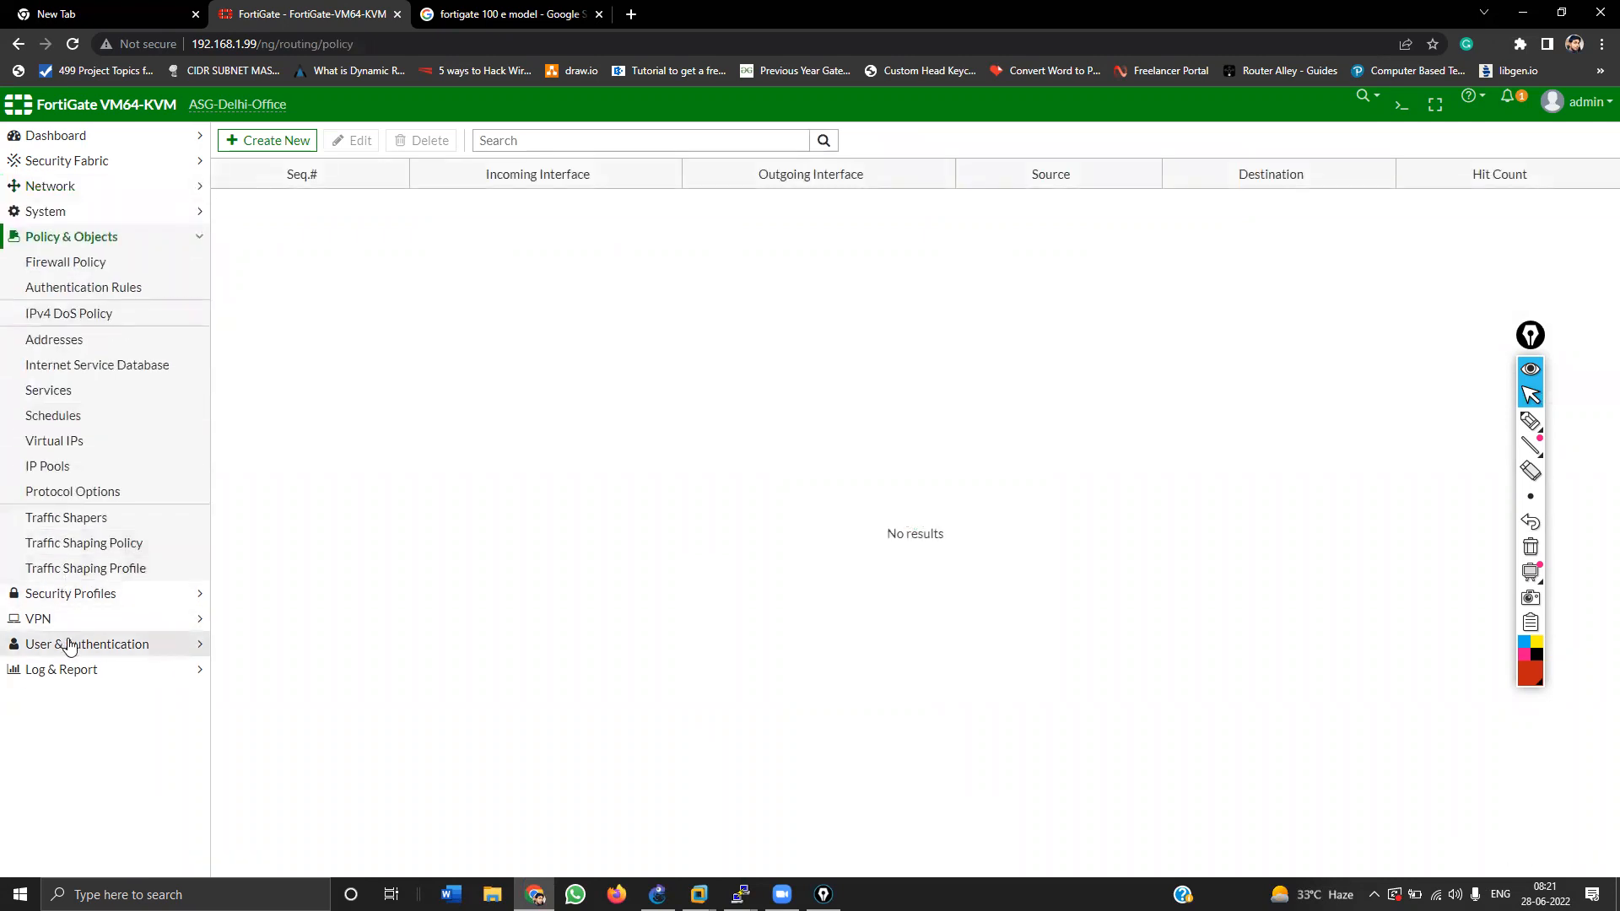
left_click(66, 620)
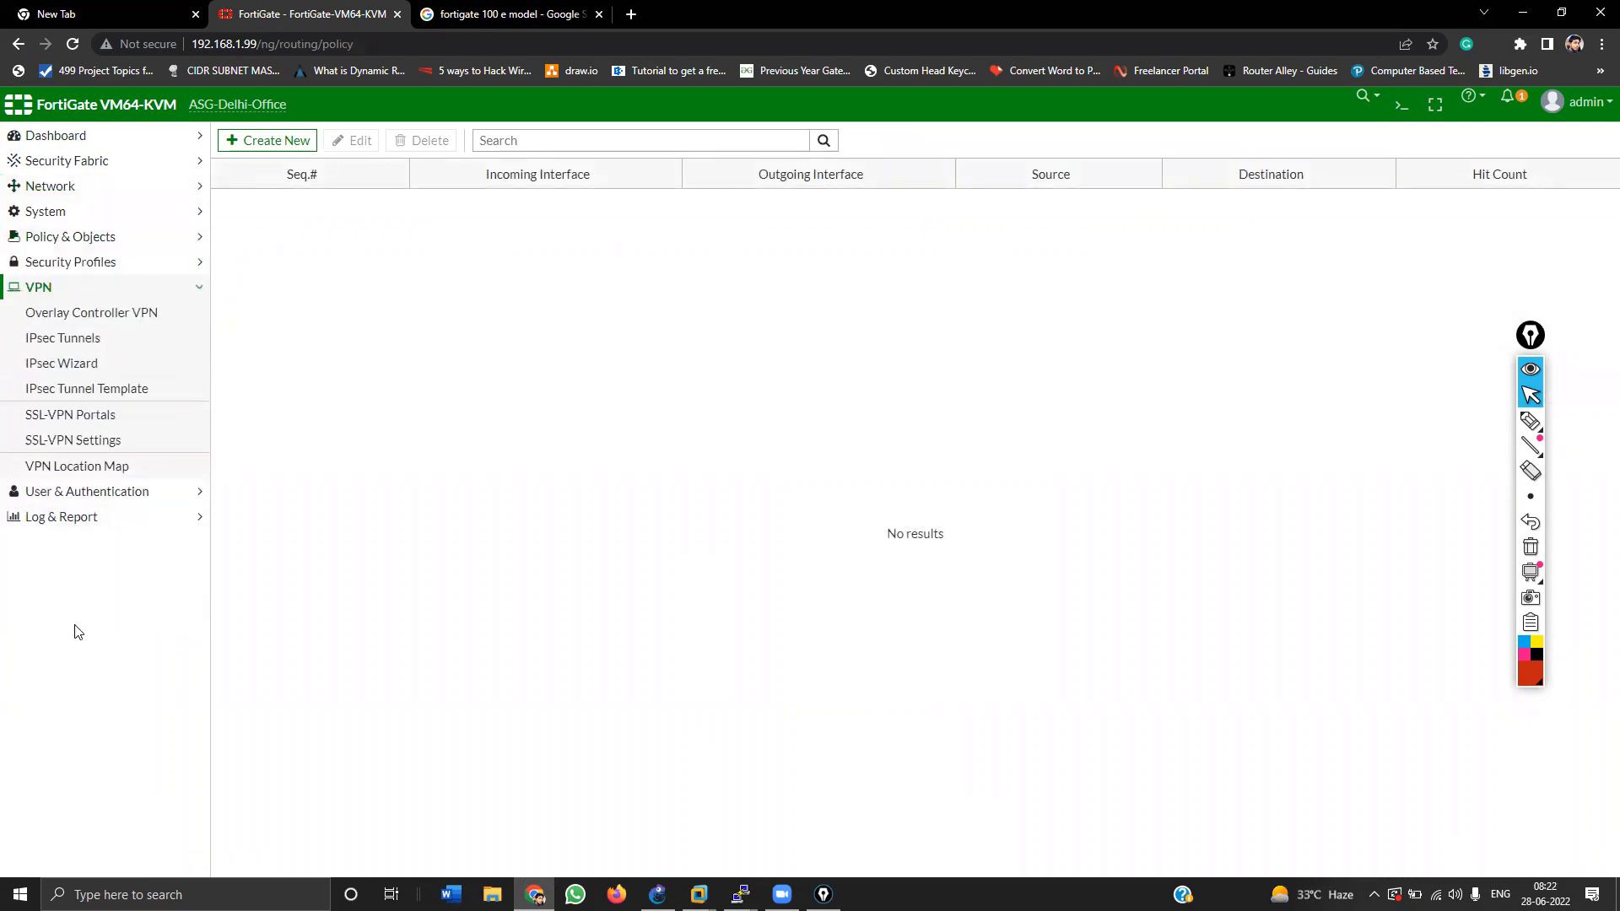
left_click(50, 262)
left_click(46, 291)
left_click(51, 313)
left_click(54, 338)
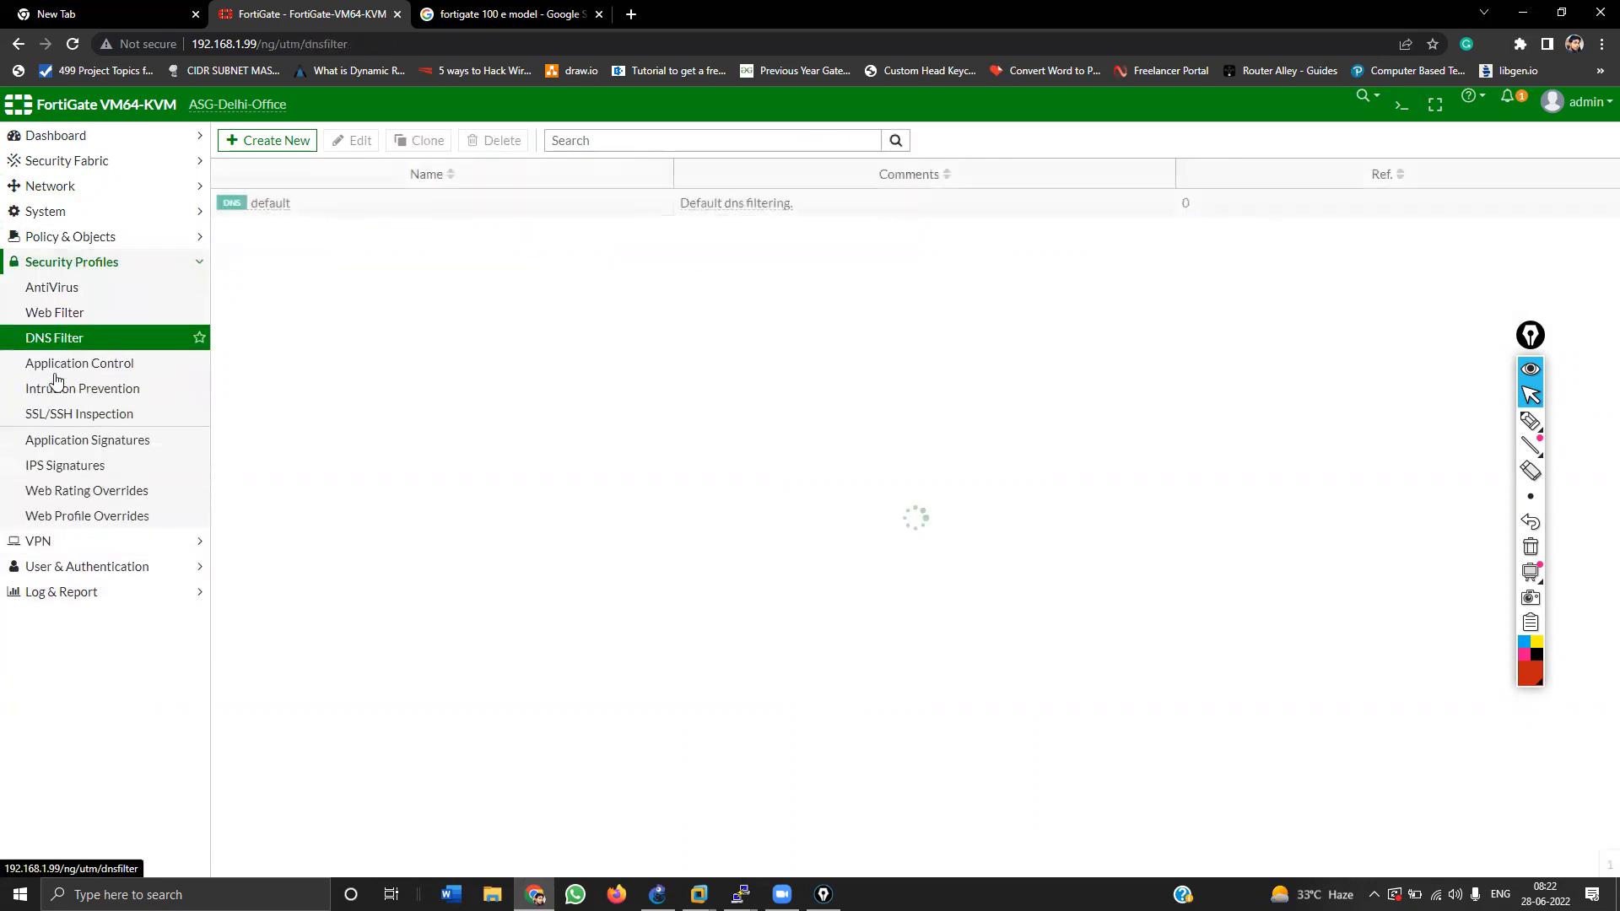
left_click(61, 439)
Step: View System Administrators, Admin Profiles and Firmware, then open Dashboard > Status
left_click(54, 211)
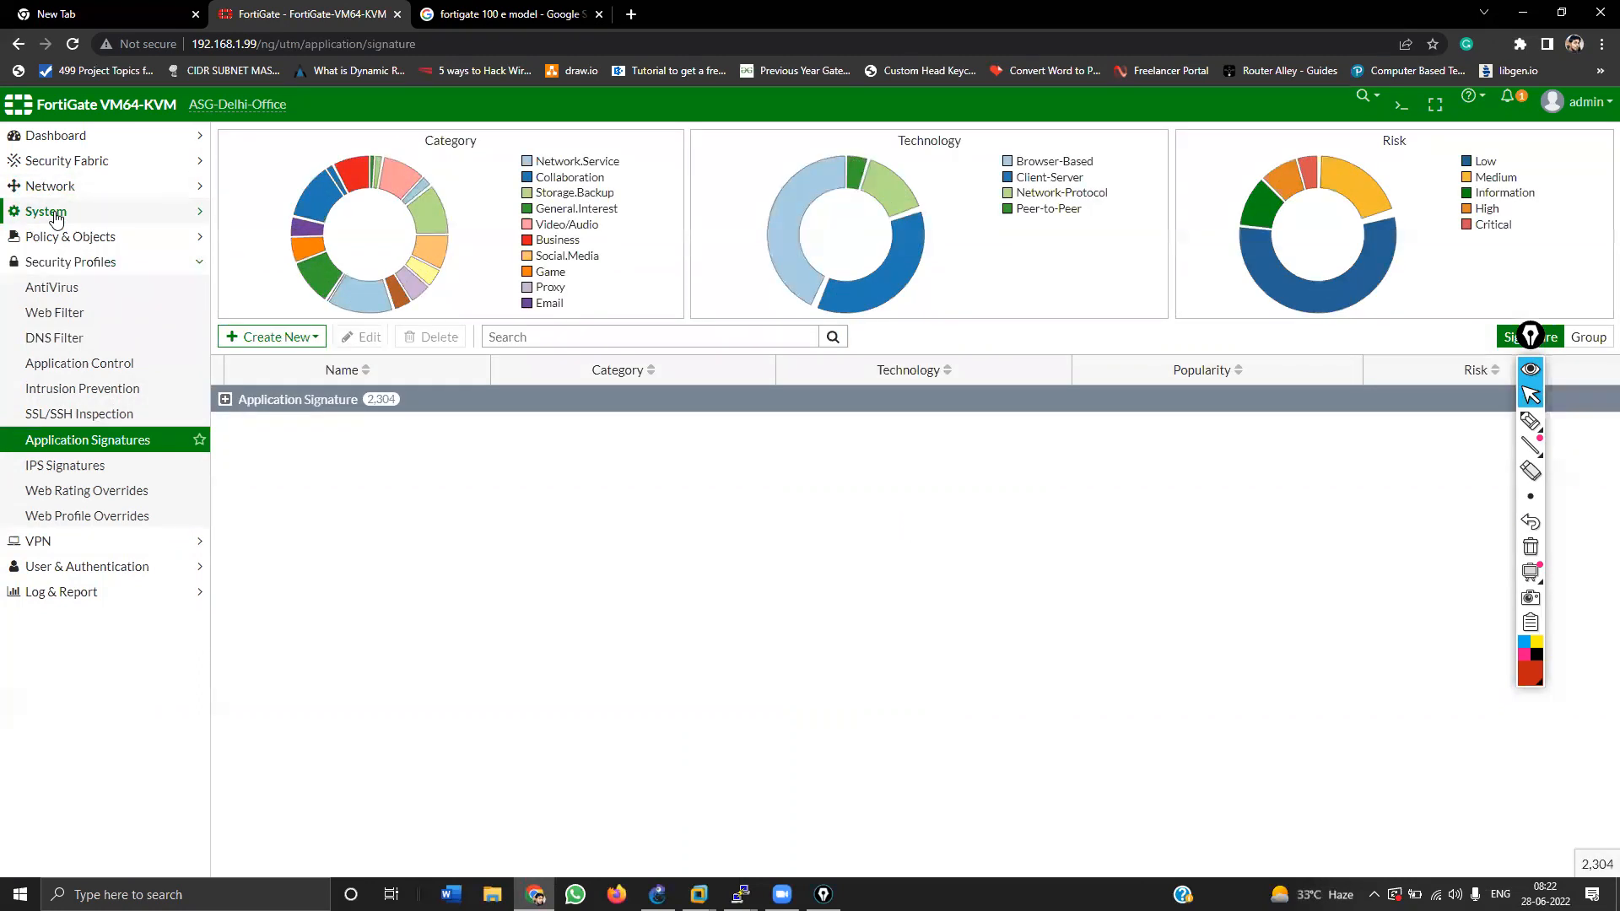
left_click(61, 238)
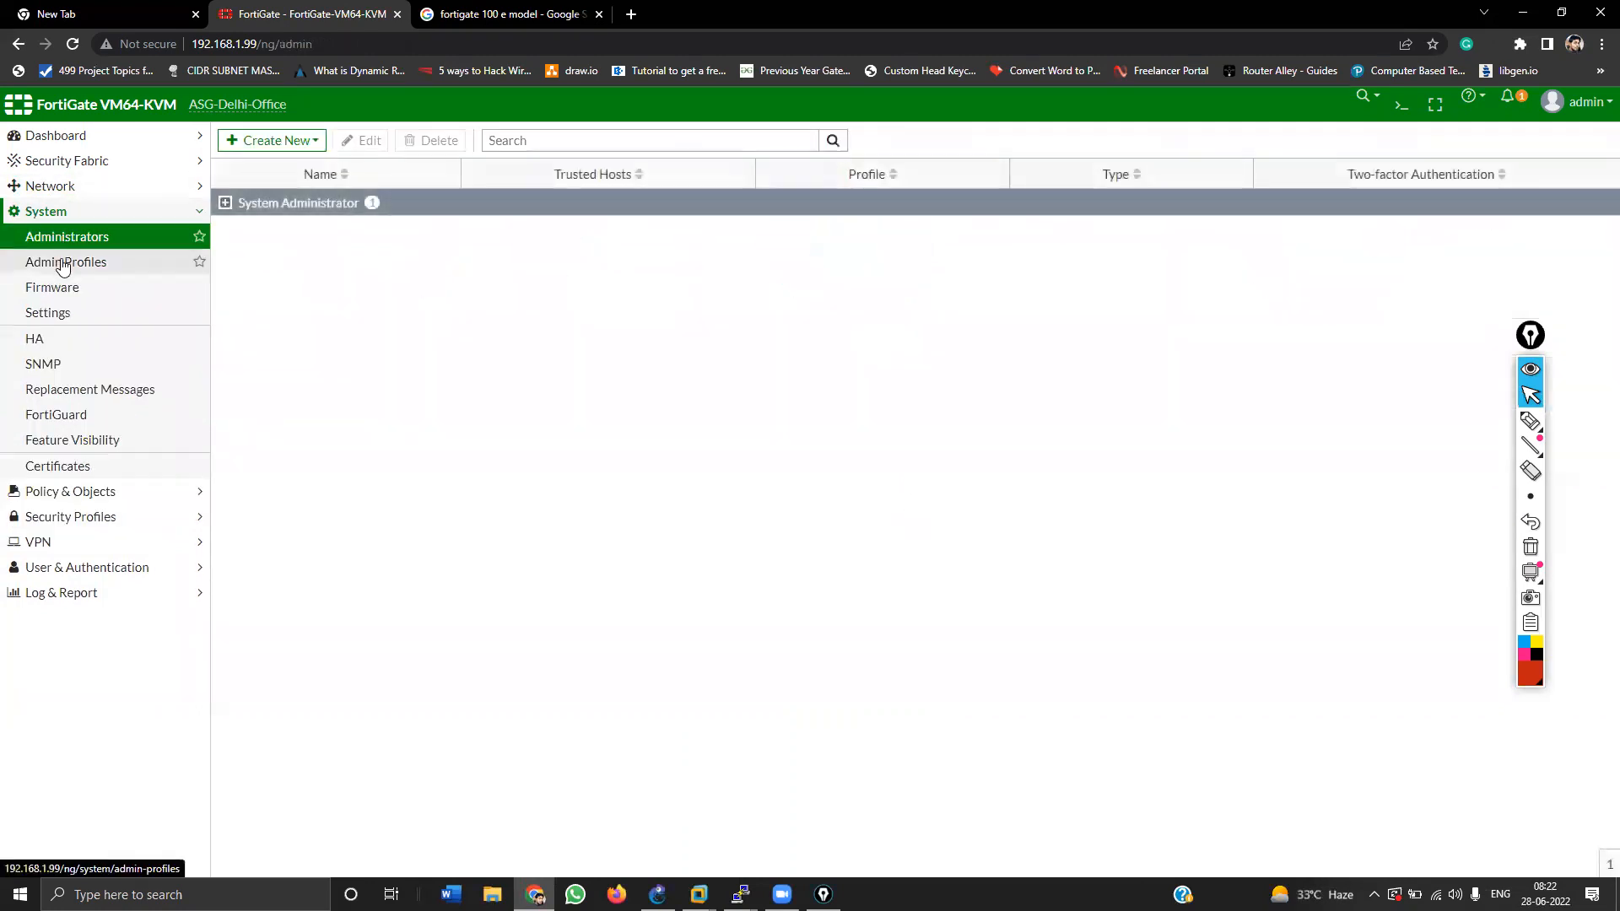
left_click(62, 263)
left_click(59, 291)
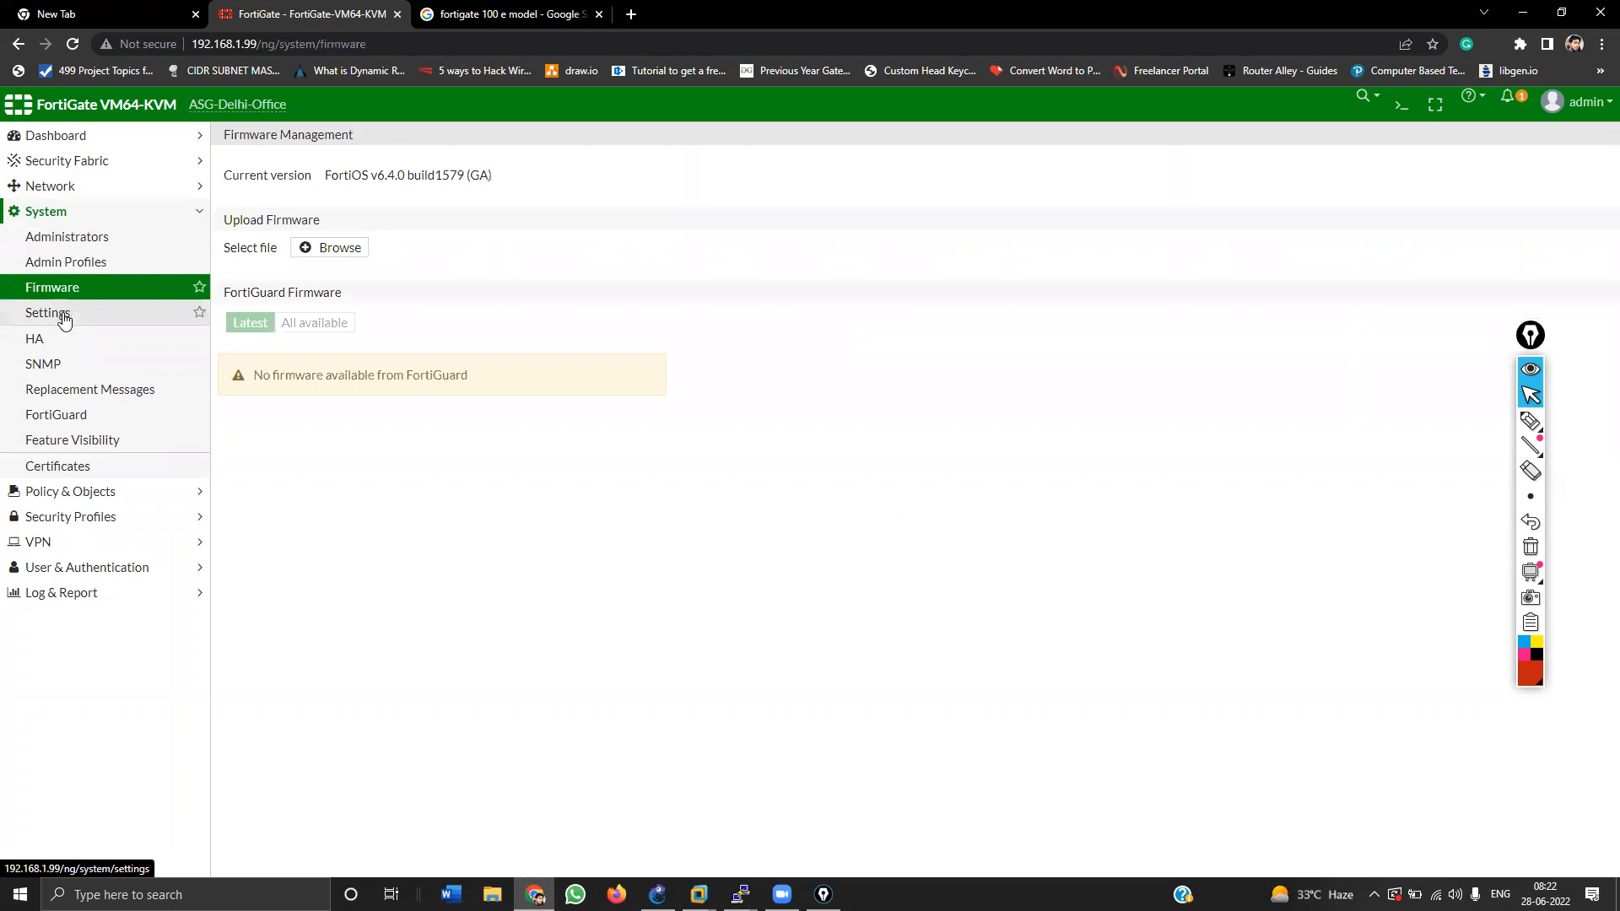
left_click(52, 137)
left_click(48, 162)
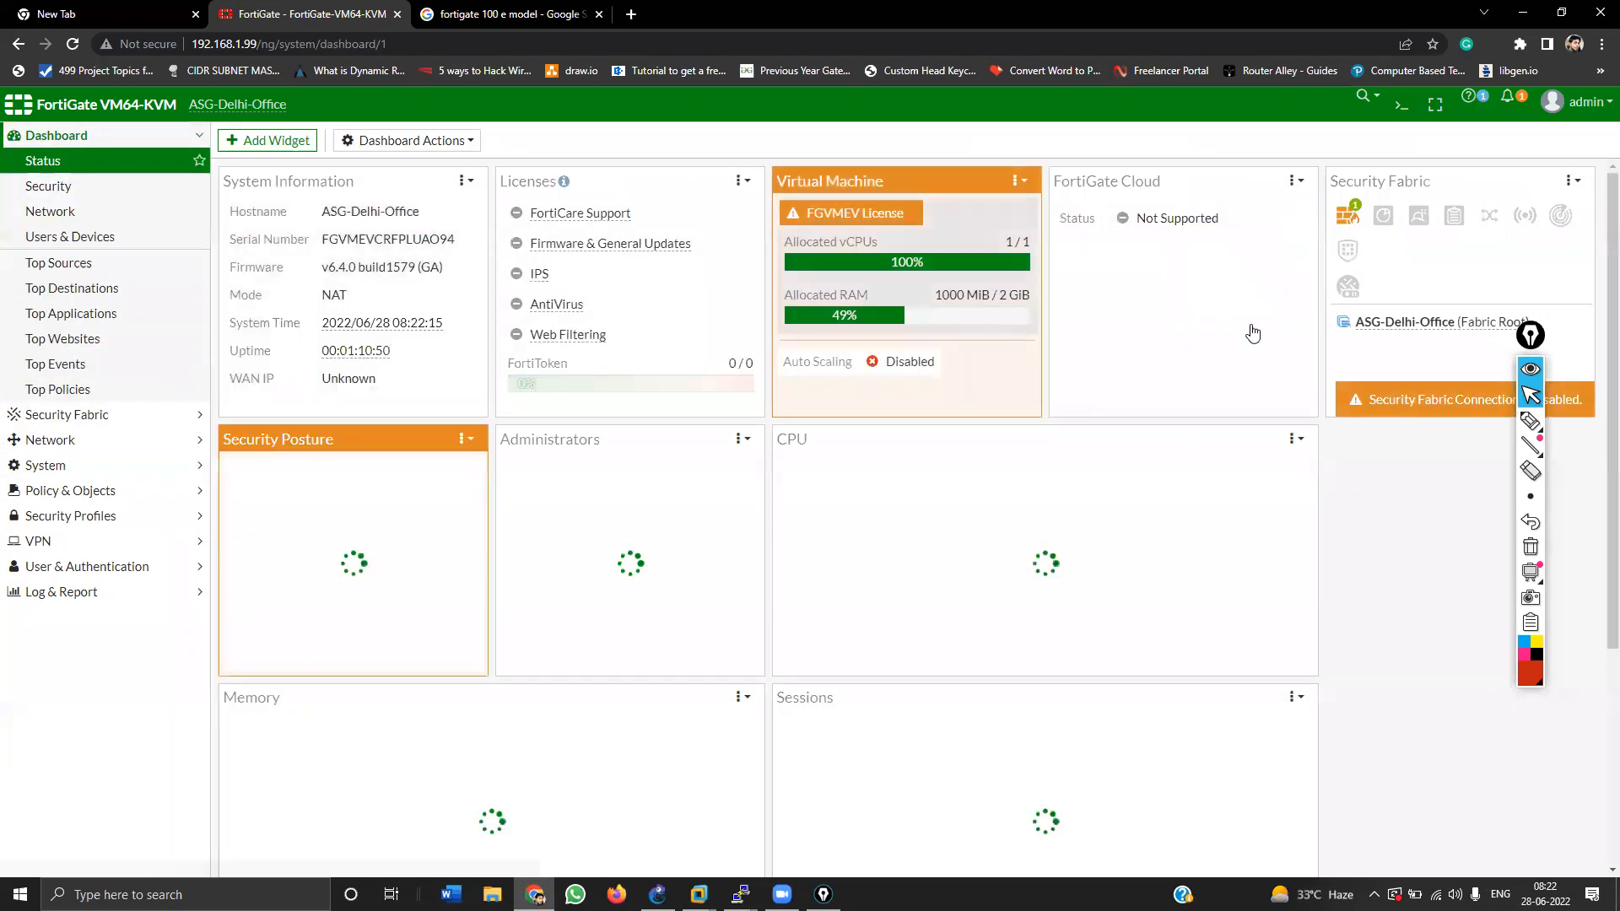
Step: Review the Status dashboard widgets, then minimize Chrome to show the GNS3 topology
scroll(1597, 396, "down", 3)
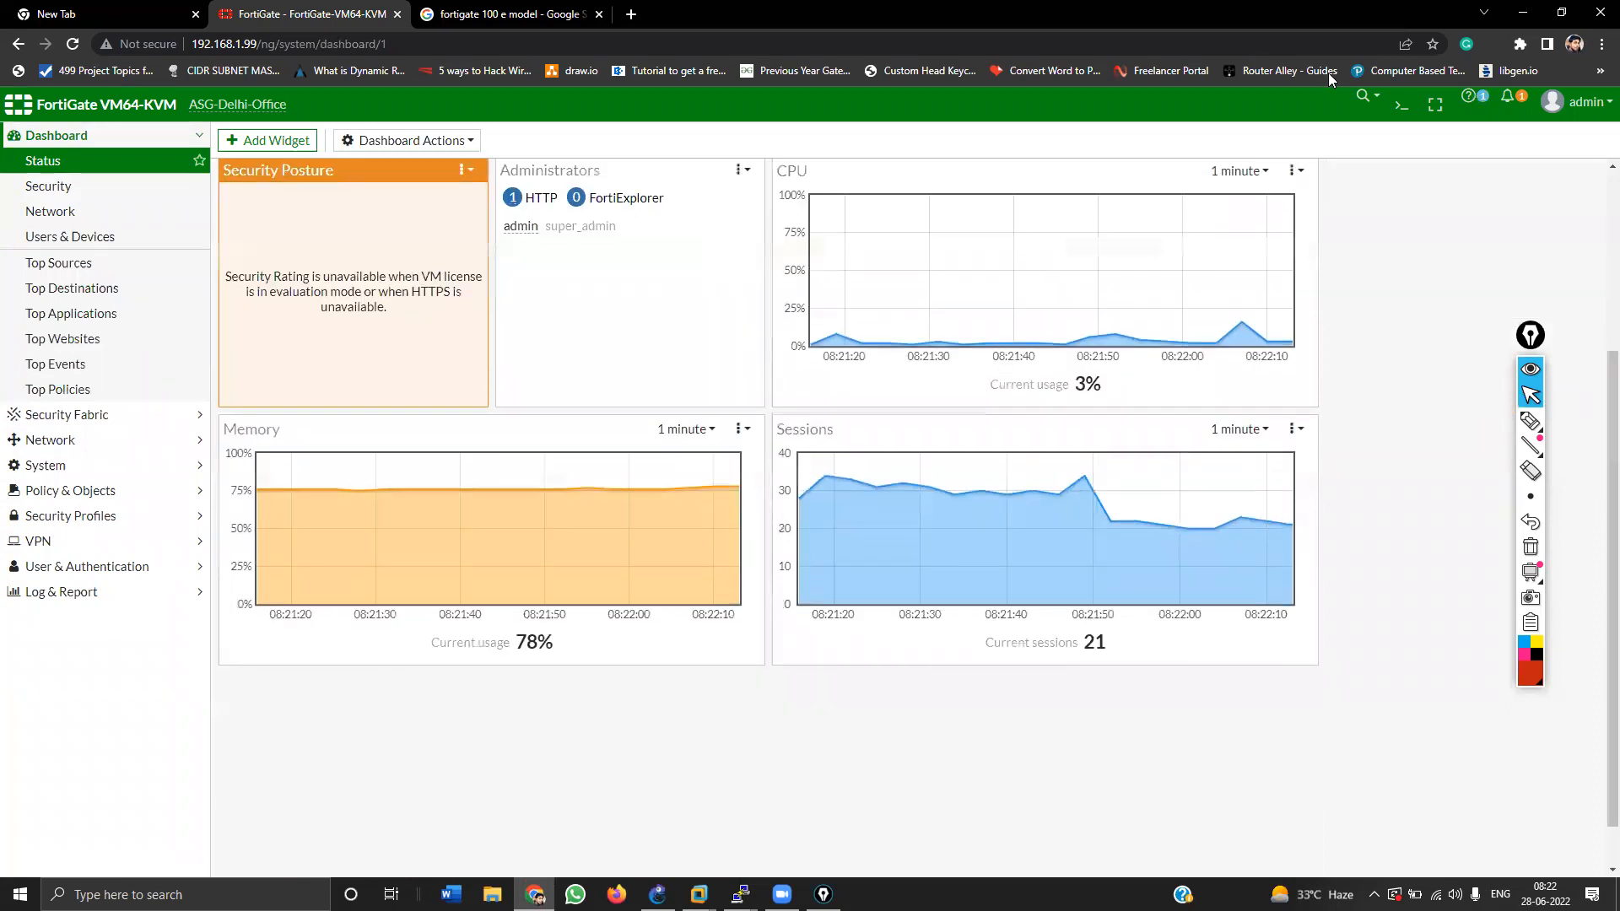
scroll(1597, 229, "up", 3)
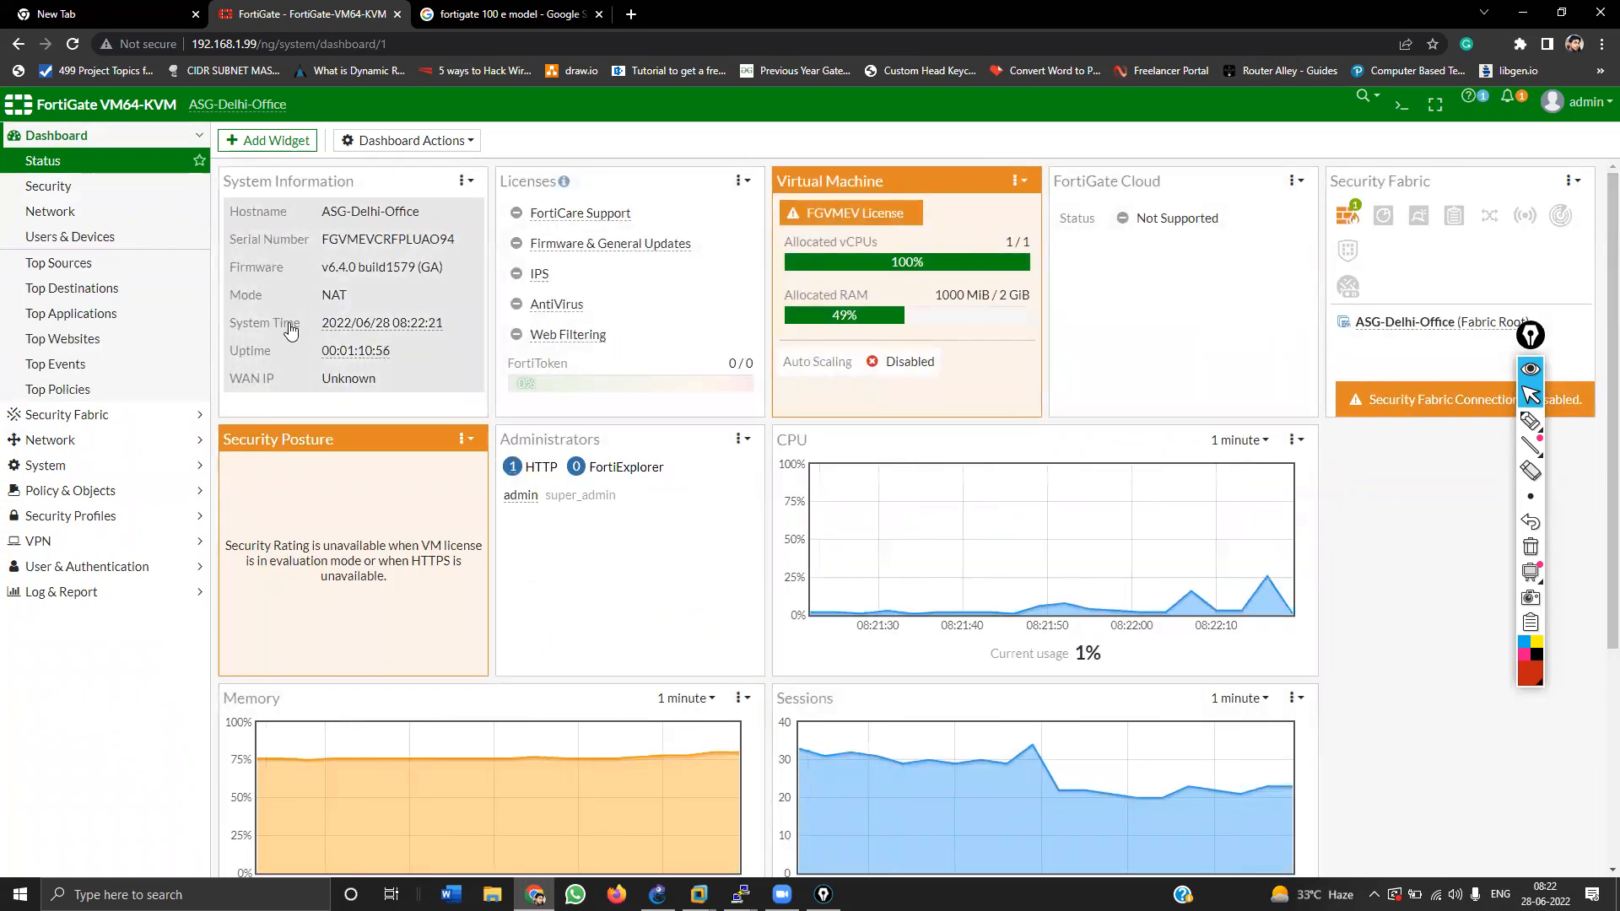
mouse_move(337, 335)
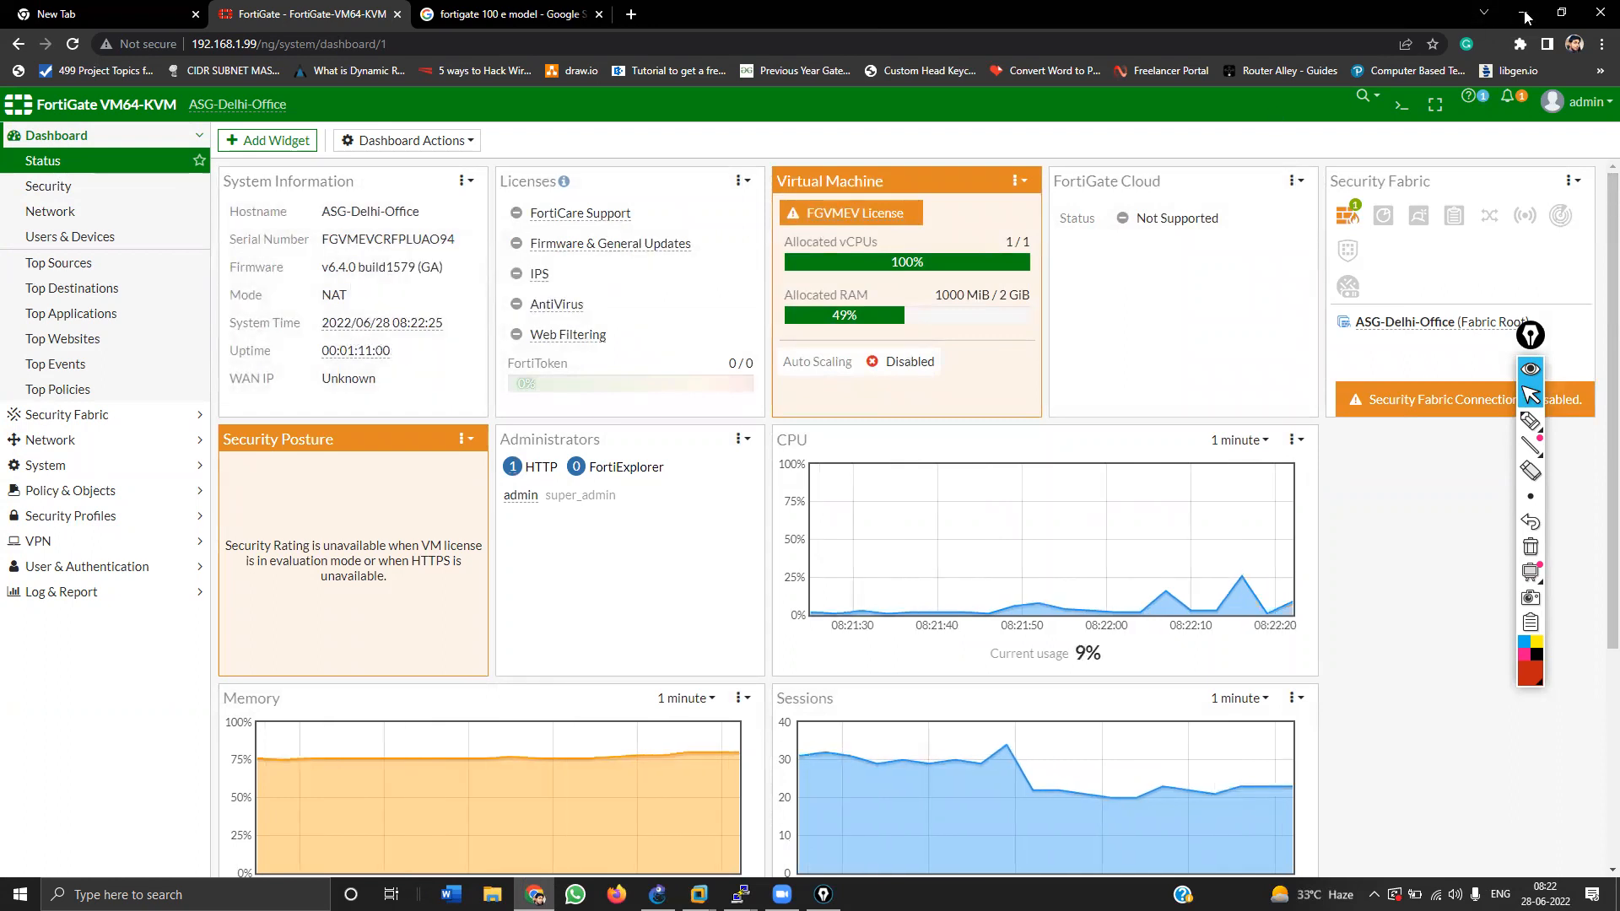
left_click(1523, 14)
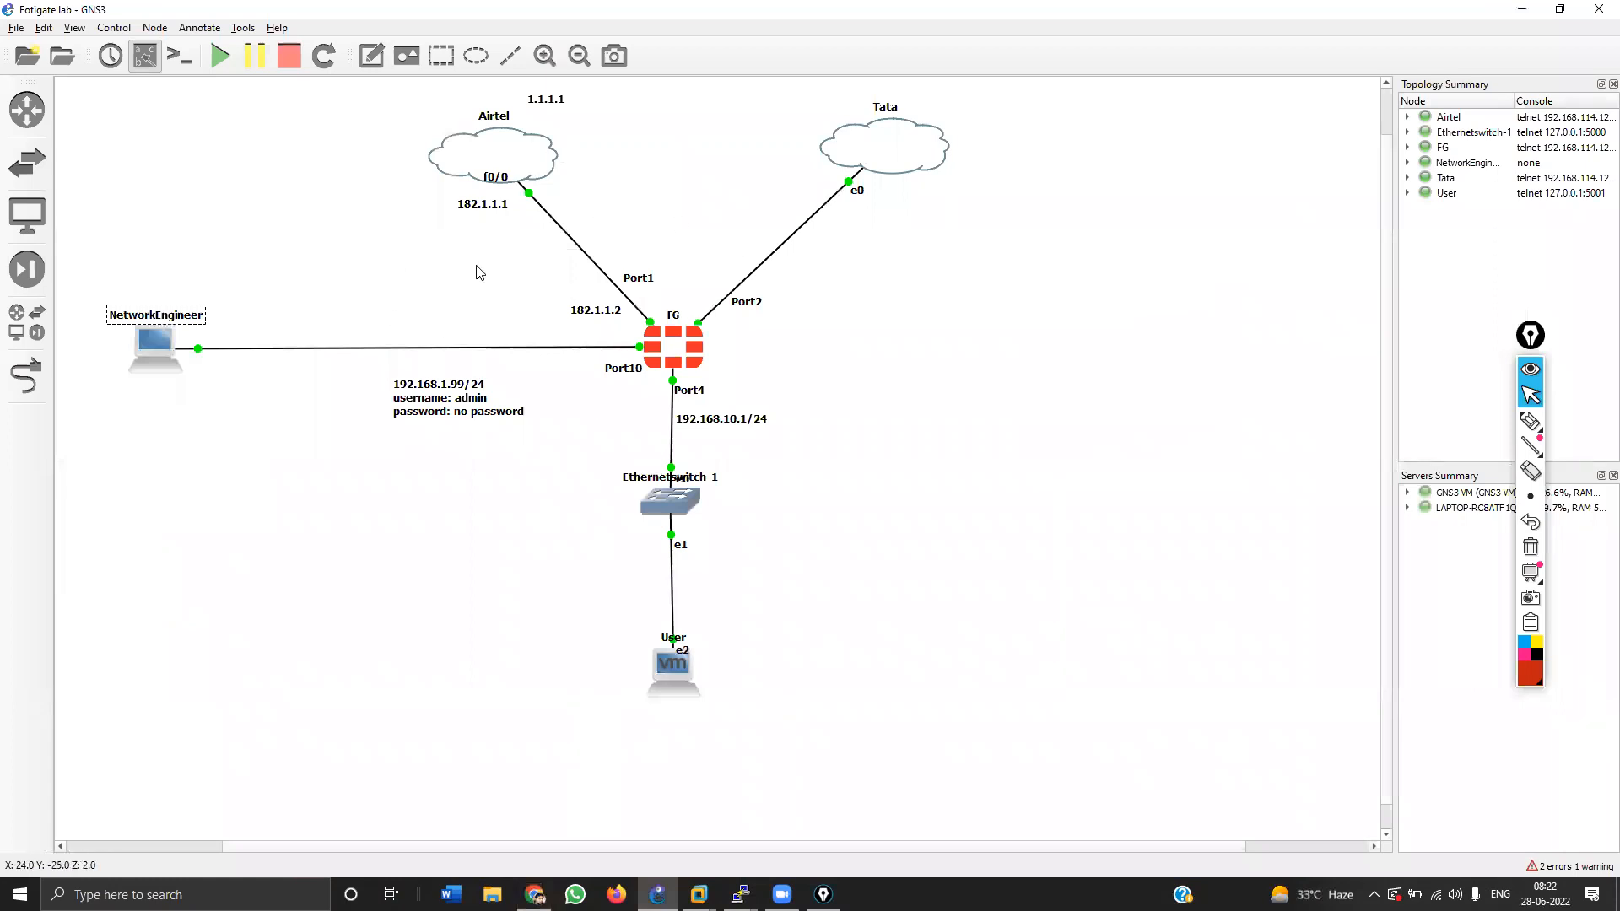